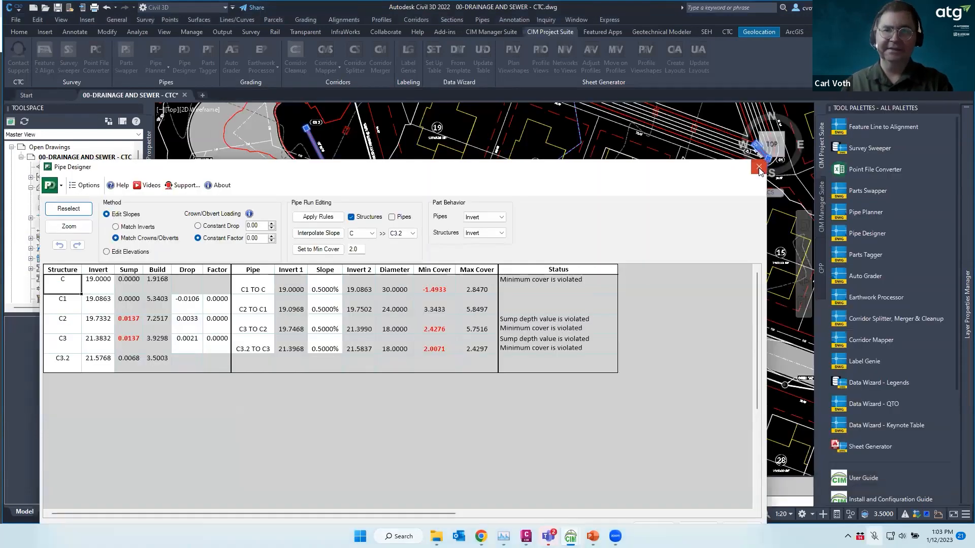
# Close the Pipe Designer table and zoom around the subdivision, briefly selecting and deselecting the surface
pyautogui.click(759, 169)
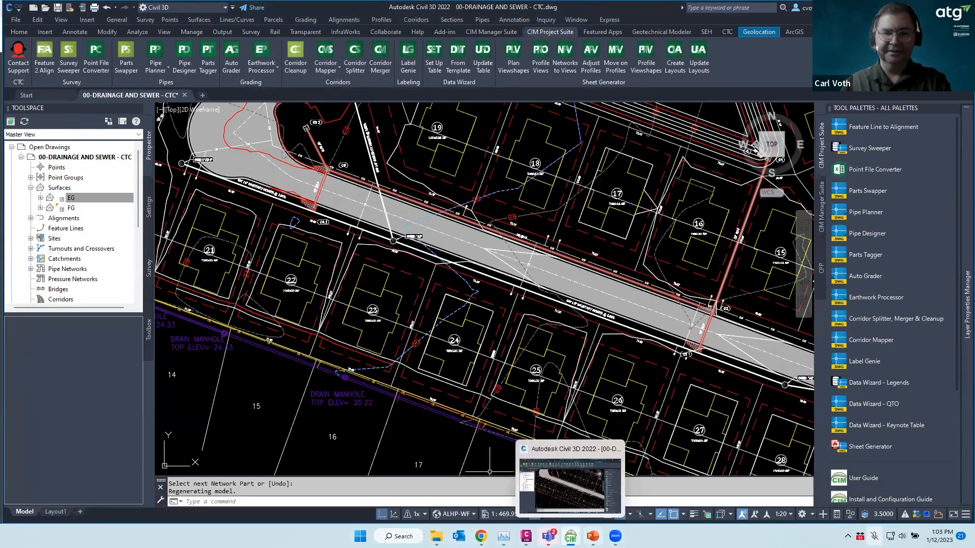
pyautogui.moveTo(592, 536)
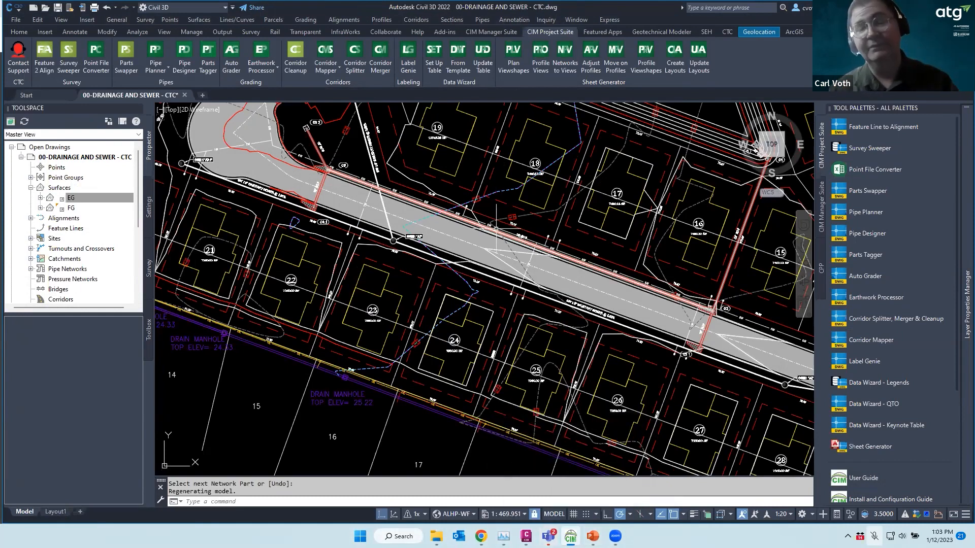
pyautogui.scroll(-2, 515, 253)
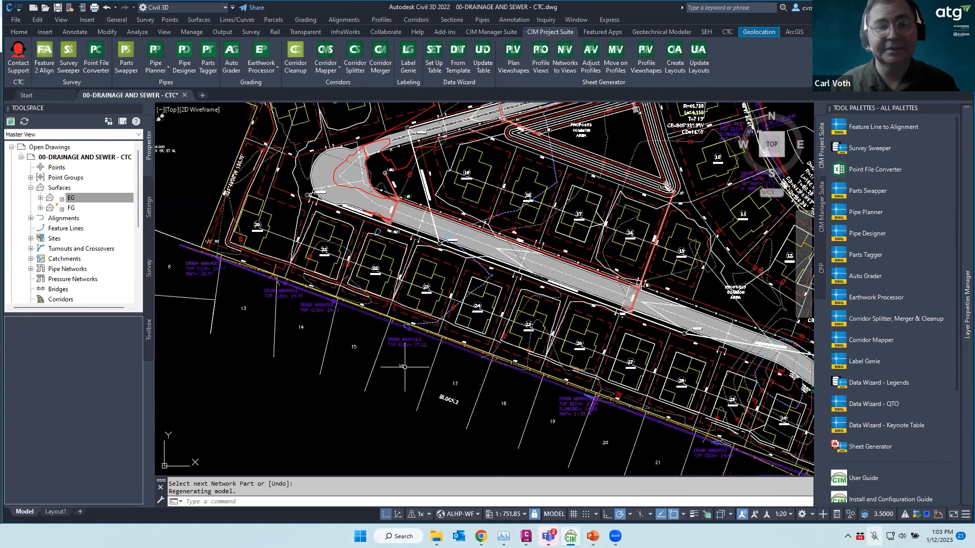
pyautogui.press('Escape')
pyautogui.scroll(-4, 394, 360)
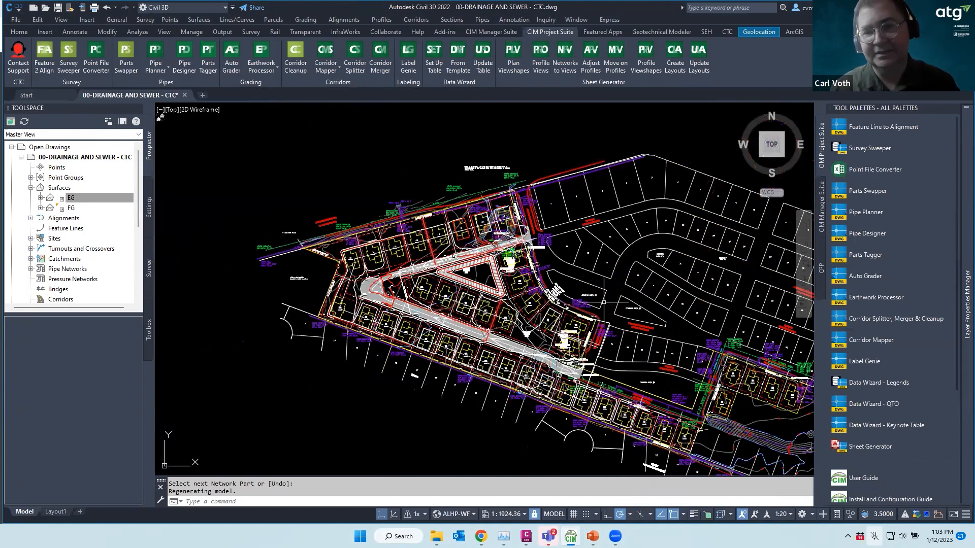
pyautogui.click(707, 446)
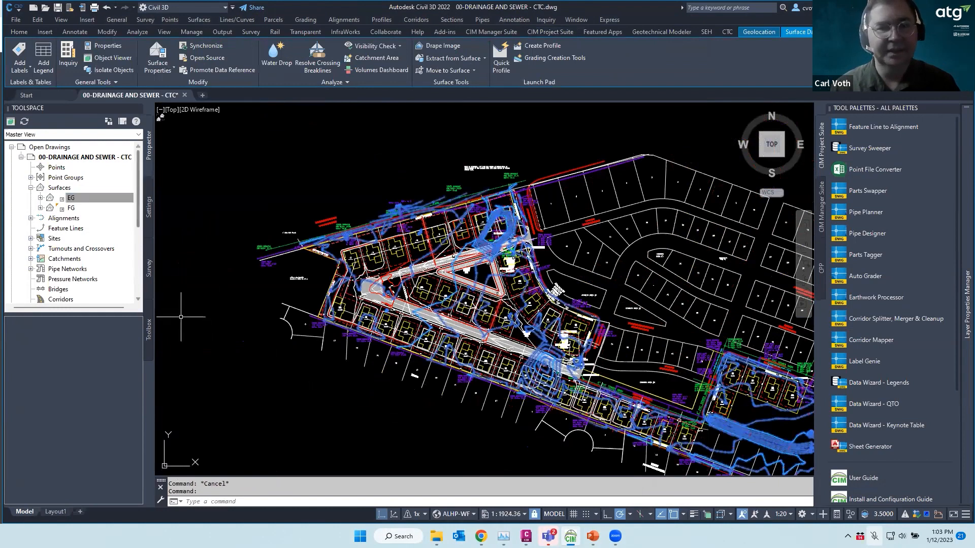
pyautogui.press('Escape')
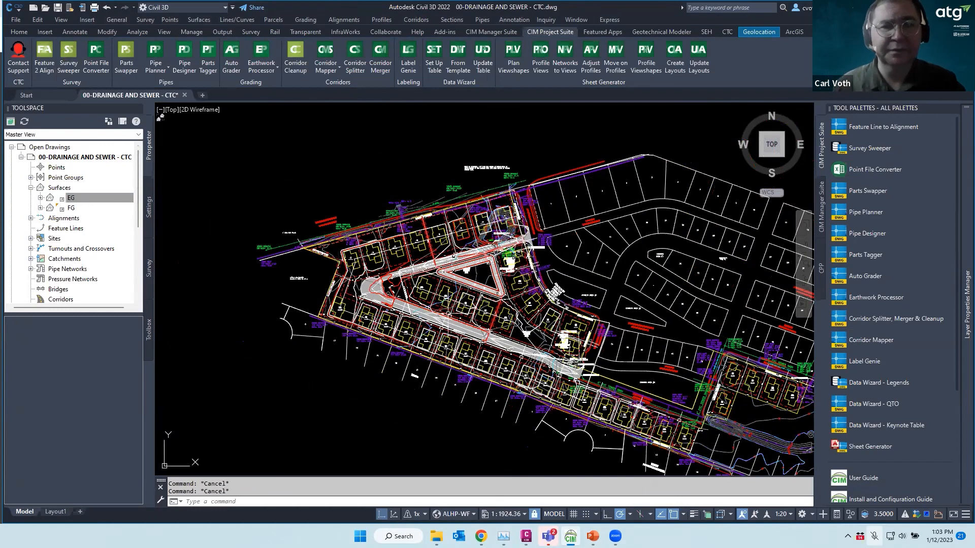
pyautogui.scroll(2, 497, 300)
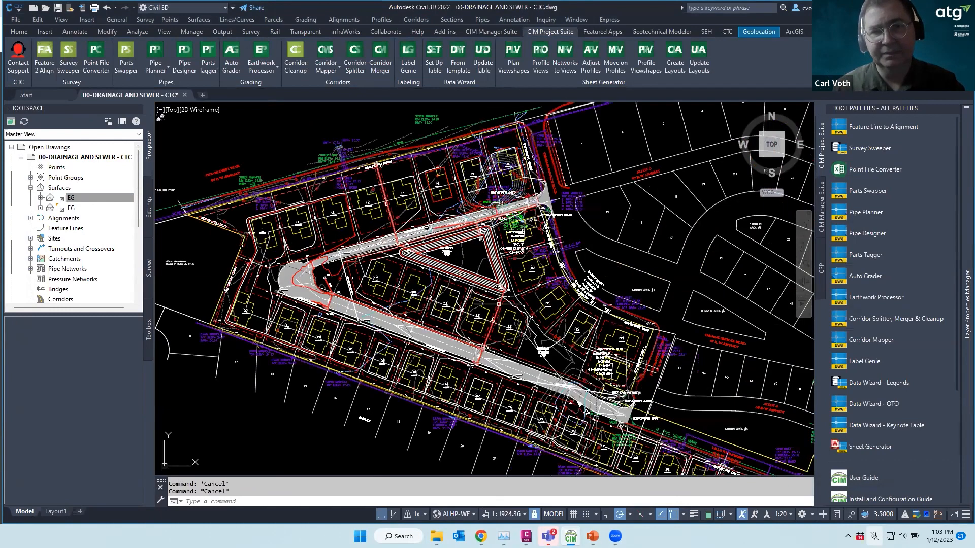
pyautogui.scroll(5, 500, 294)
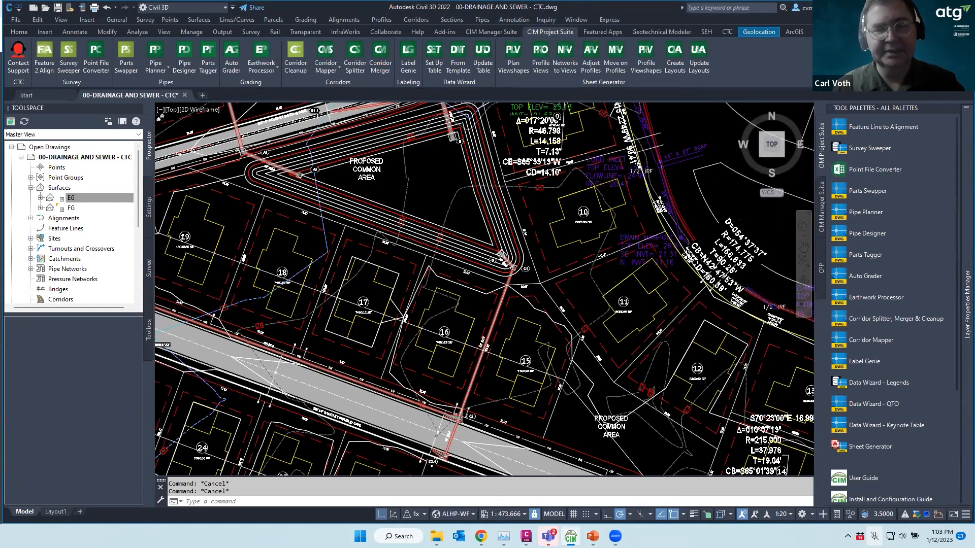
pyautogui.scroll(-2, 557, 311)
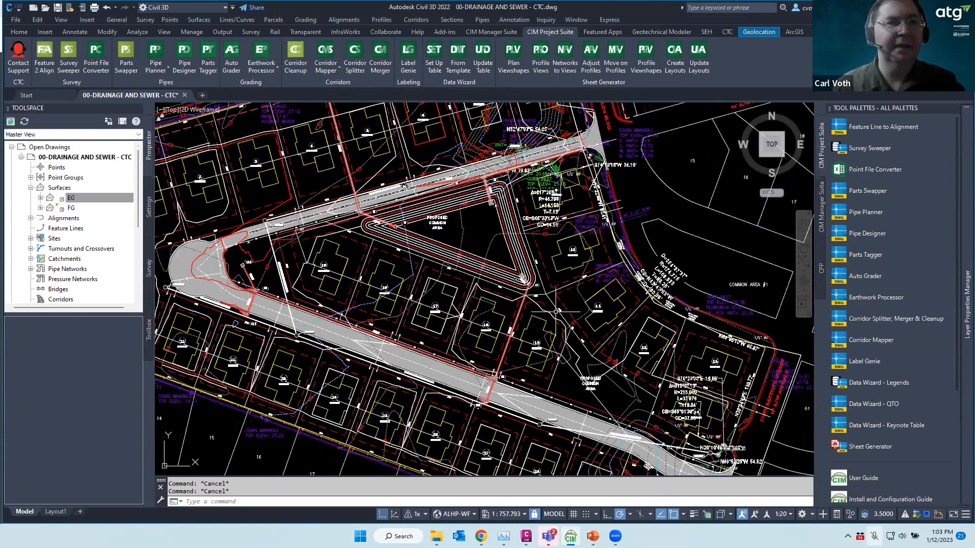
# Zoom toward structure C and select the line running into it
pyautogui.click(186, 66)
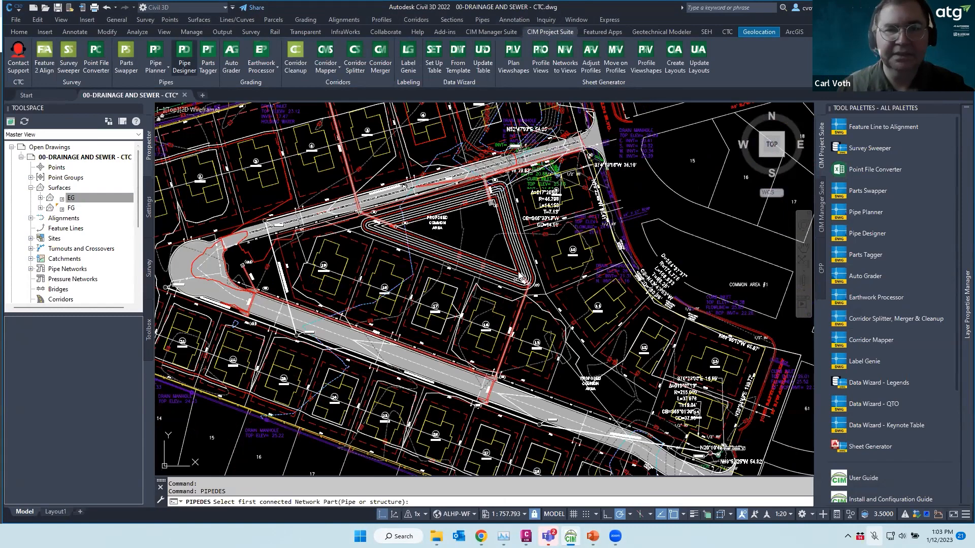
pyautogui.scroll(8, 520, 276)
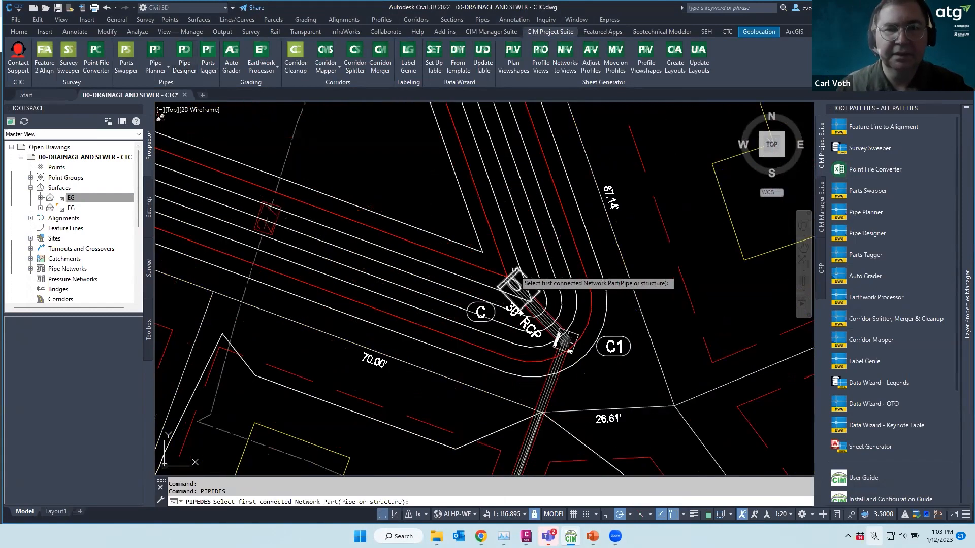
pyautogui.press('Escape')
pyautogui.click(506, 274)
pyautogui.moveTo(507, 276)
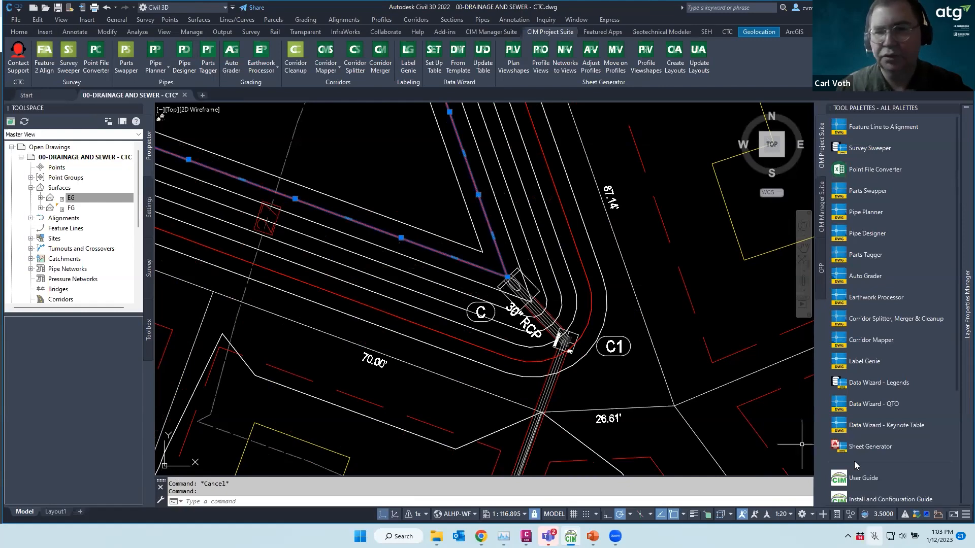
# Turn on the status-bar Coordinates readout and launch Pipe Planner
pyautogui.click(963, 515)
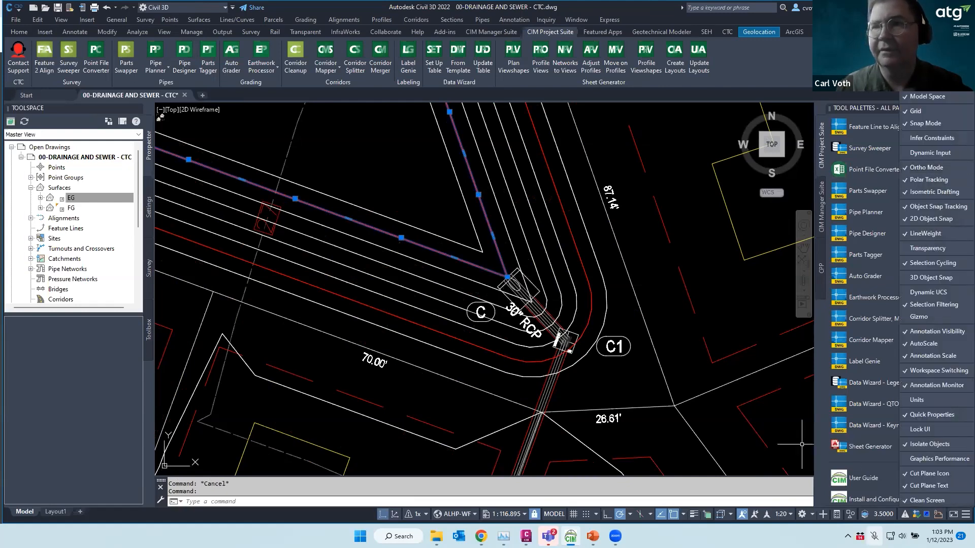
pyautogui.click(927, 82)
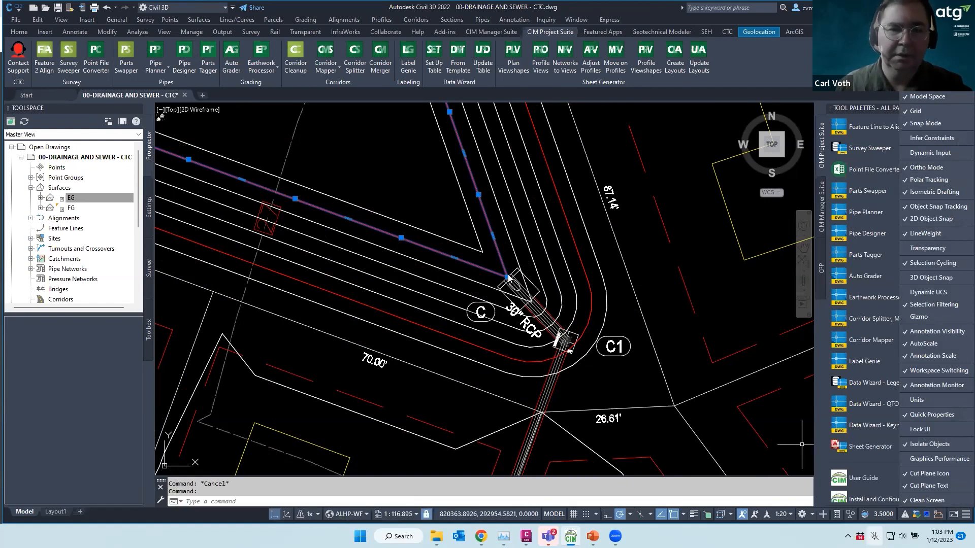
pyautogui.click(485, 244)
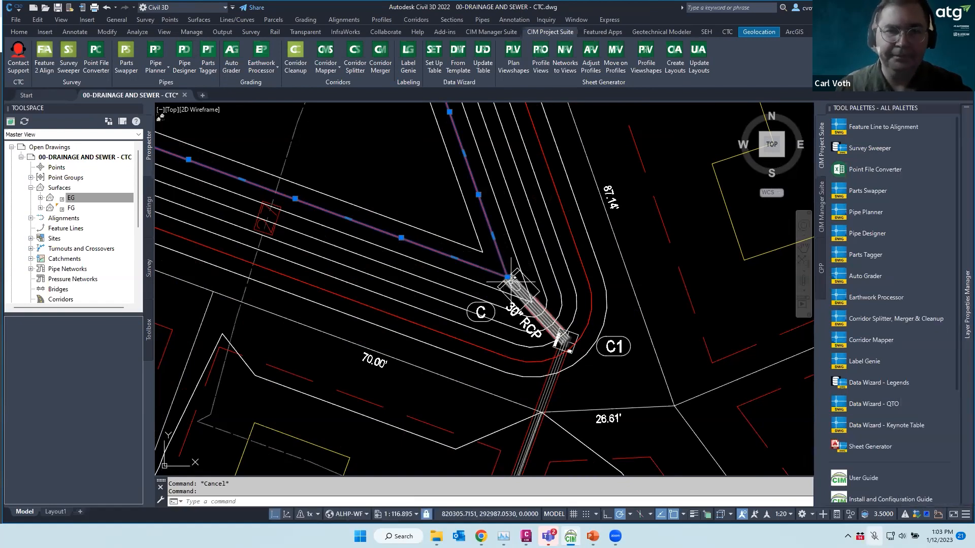
pyautogui.moveTo(508, 278)
pyautogui.press('Escape')
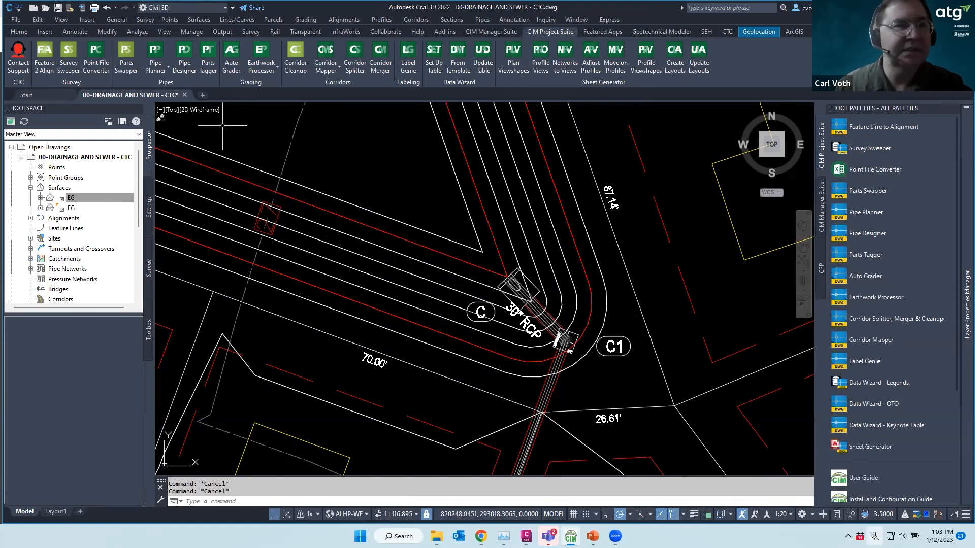
pyautogui.click(182, 54)
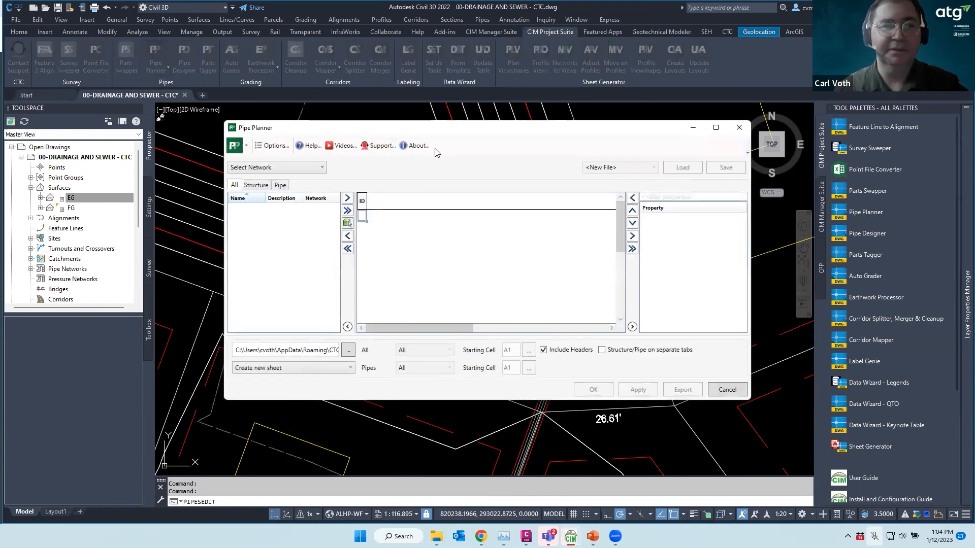
# Close Pipe Planner and load the run from structure C to C3.2 into Pipe Designer
pyautogui.click(739, 129)
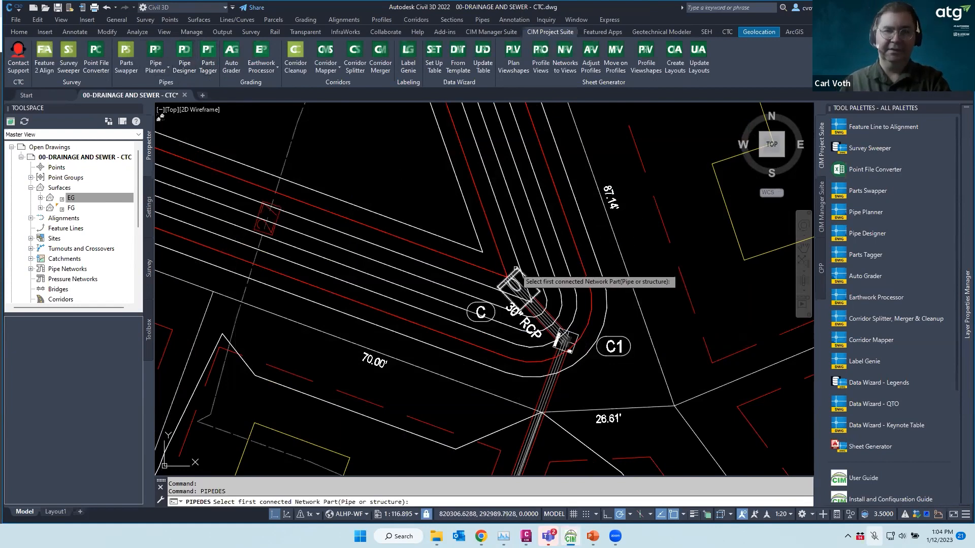
pyautogui.click(517, 281)
pyautogui.scroll(-2, 573, 215)
pyautogui.scroll(-5, 573, 215)
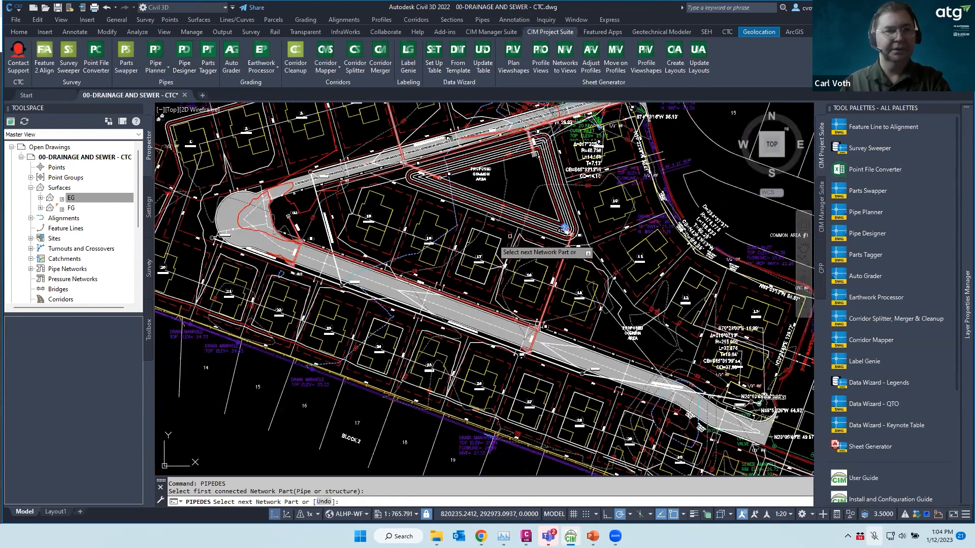
pyautogui.scroll(5, 447, 234)
pyautogui.click(239, 187)
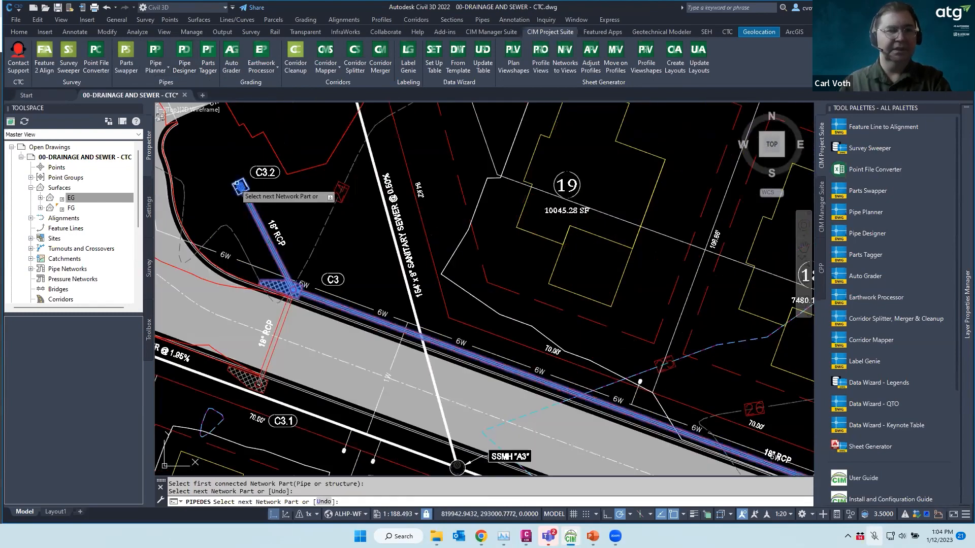
pyautogui.rightClick(334, 244)
pyautogui.click(356, 248)
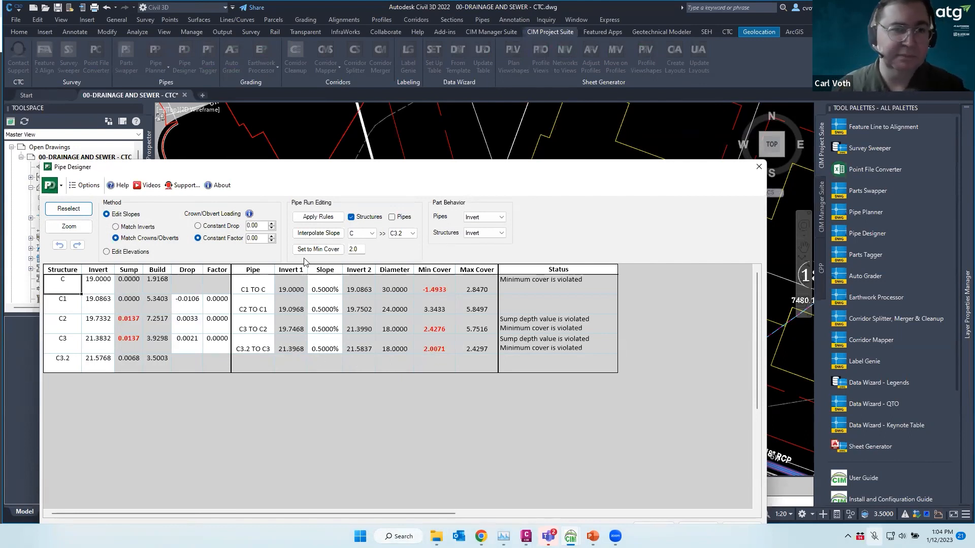
# Change minimum cover from 2.0 to 3.0, set inverts to min cover, and switch to Match Inverts
pyautogui.doubleClick(359, 248)
pyautogui.write('3.0')
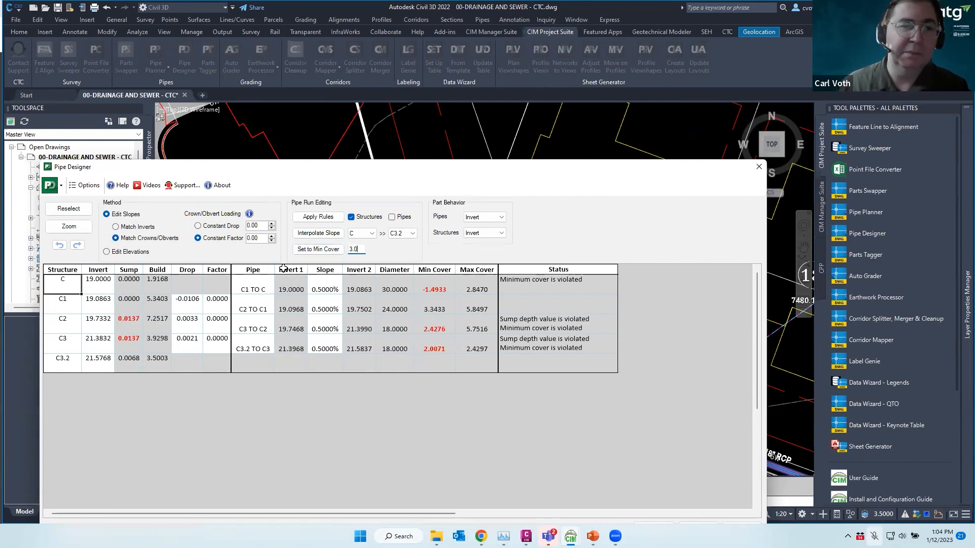
pyautogui.click(316, 254)
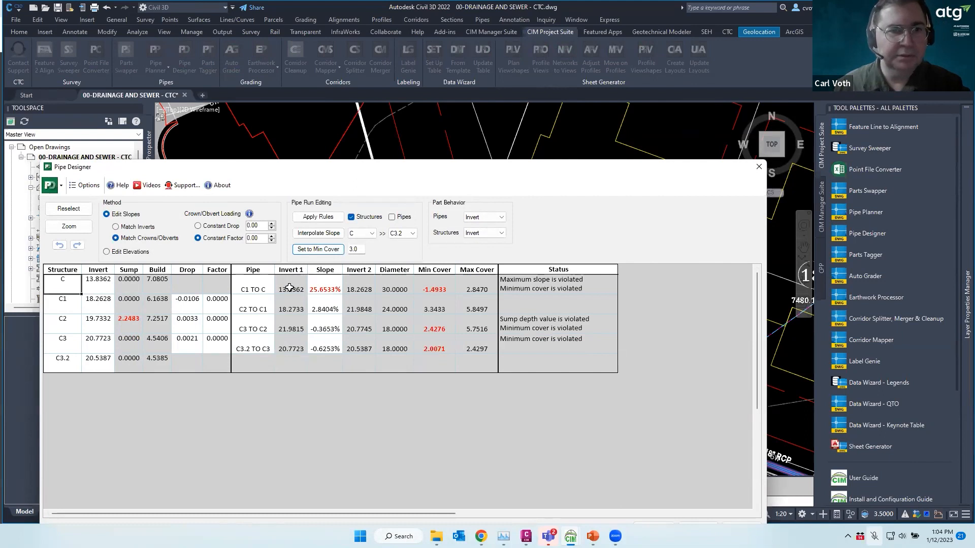
pyautogui.click(116, 227)
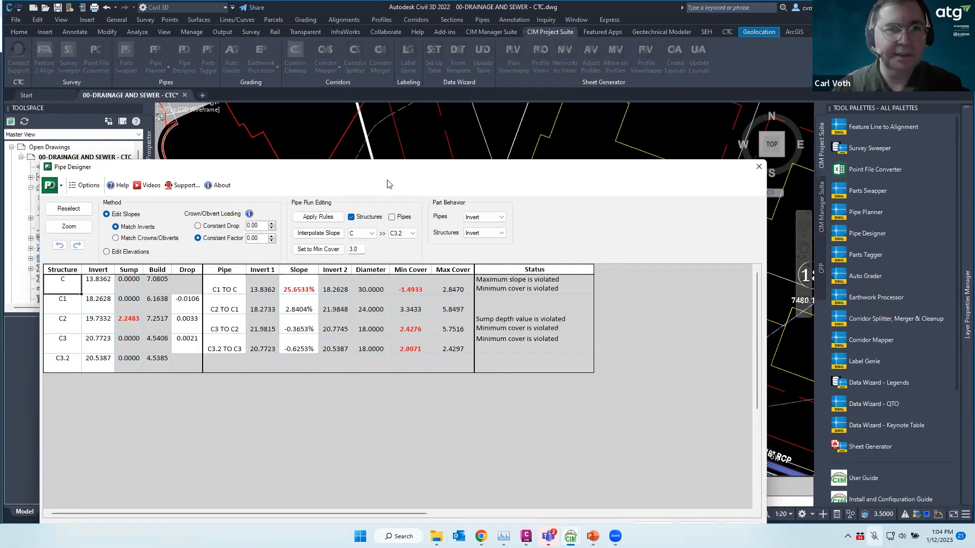
pyautogui.click(267, 288)
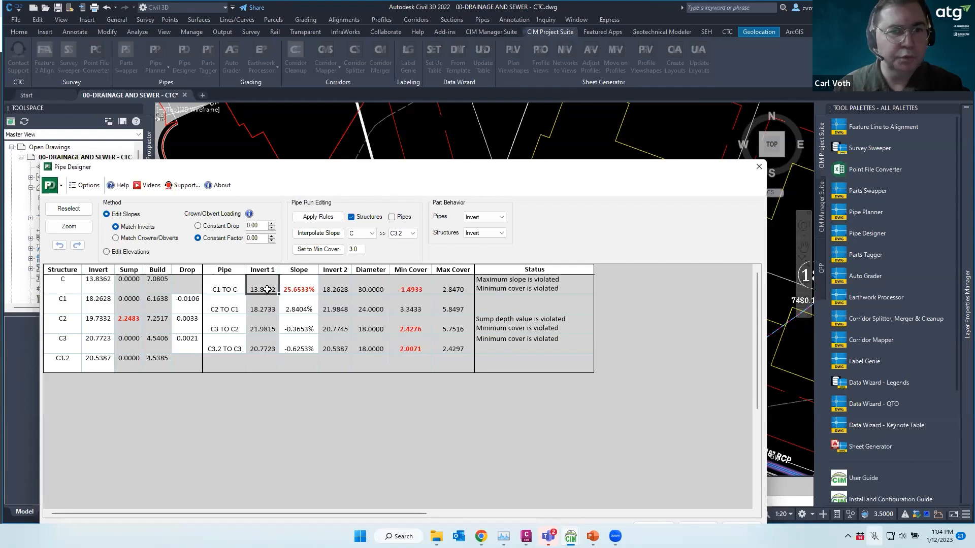
# In Edit Elevations, set the C1 TO C Invert 1 to 18
pyautogui.click(106, 252)
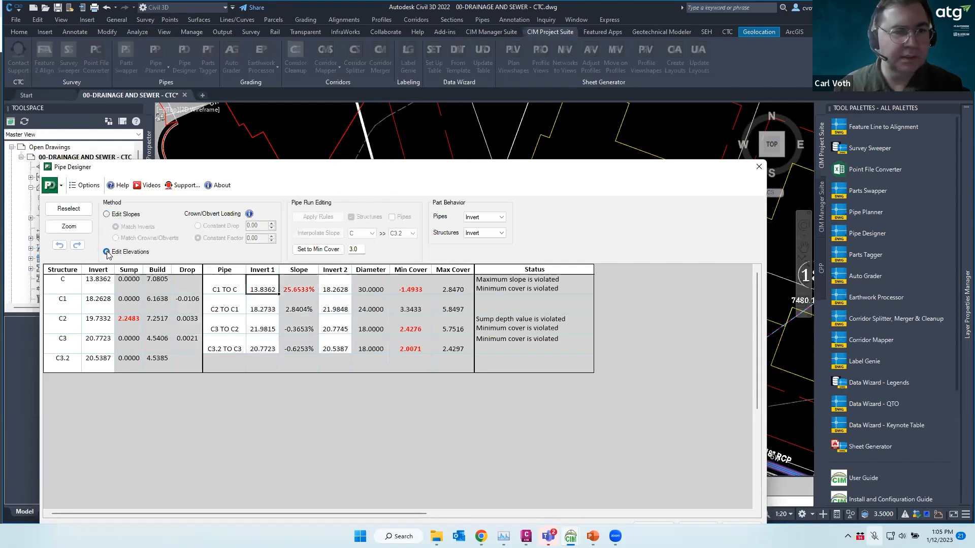
pyautogui.click(264, 287)
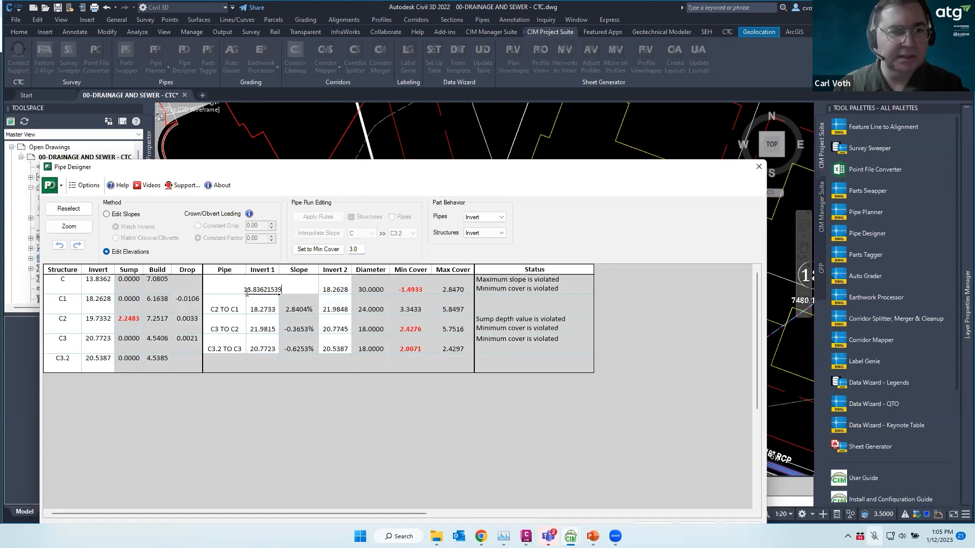
pyautogui.moveTo(247, 289); pyautogui.dragTo(321, 290)
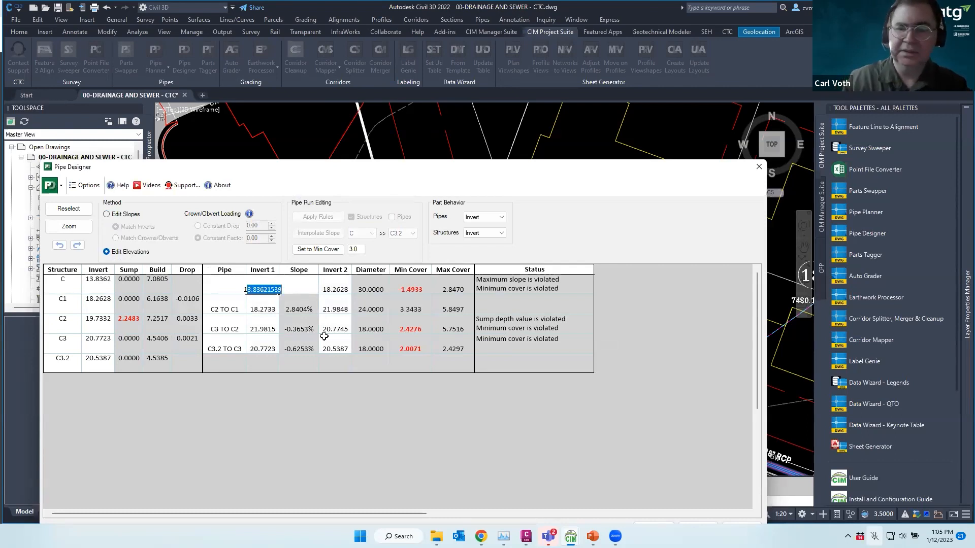
pyautogui.press('BackSpace')
pyautogui.press('BackSpace')
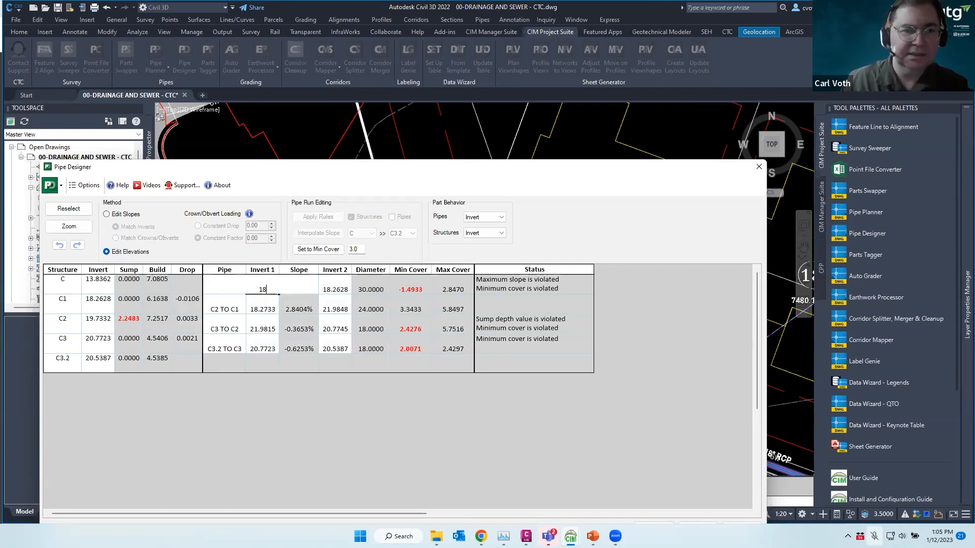
pyautogui.write('18')
pyautogui.press('Return')
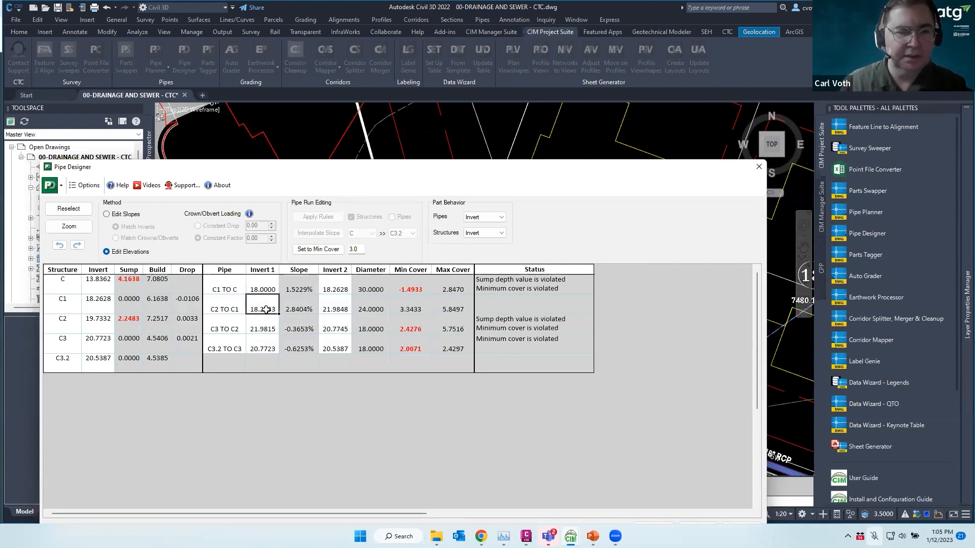
# Check the C1 TO C slope, then set the C3.2 TO C3 Invert 2 to 19.5
pyautogui.click(106, 215)
pyautogui.click(302, 287)
pyautogui.moveTo(315, 287); pyautogui.dragTo(288, 289)
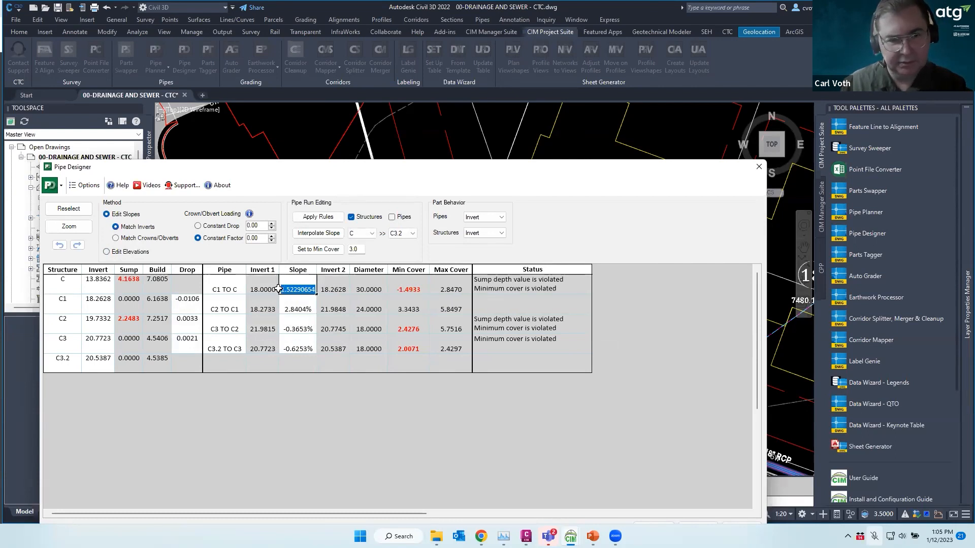
pyautogui.click(109, 251)
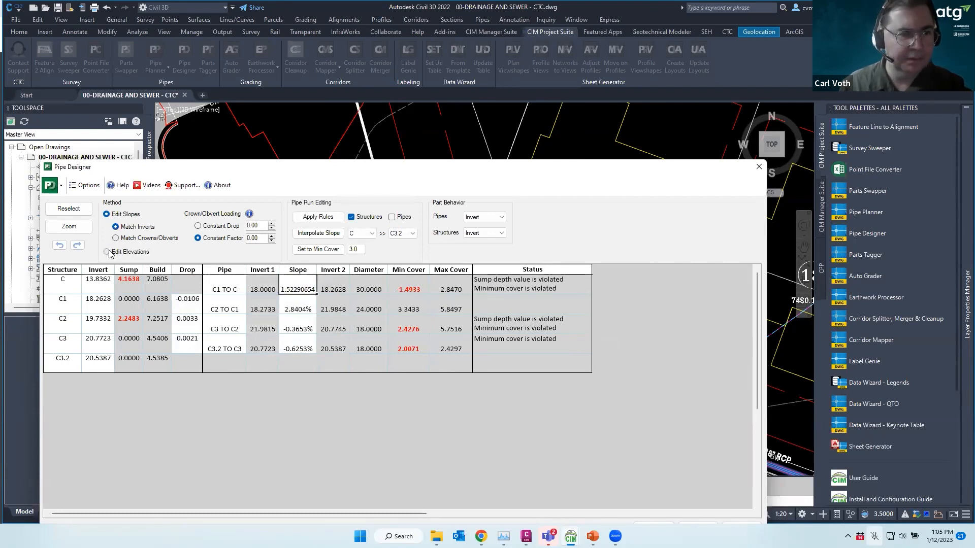
pyautogui.click(332, 349)
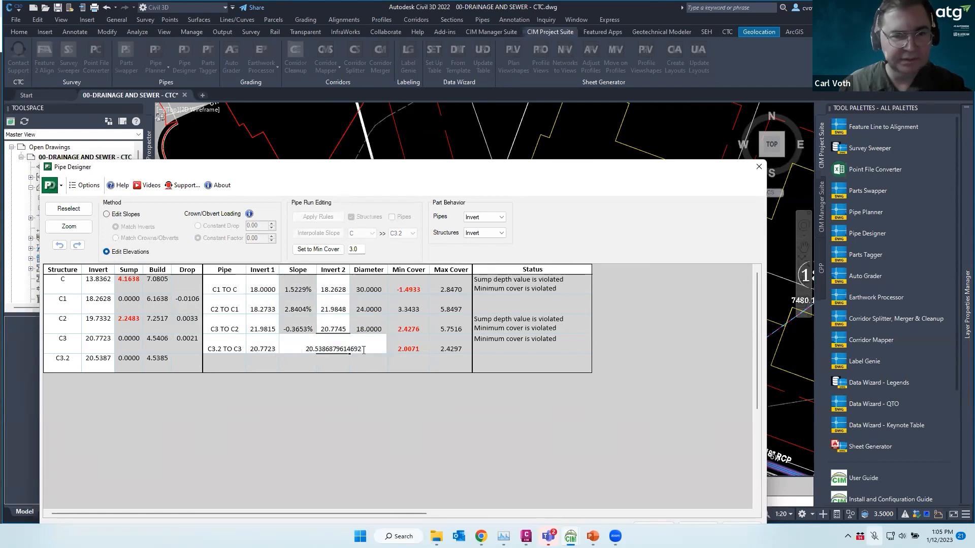
pyautogui.moveTo(363, 351); pyautogui.dragTo(286, 354)
pyautogui.write('19.5')
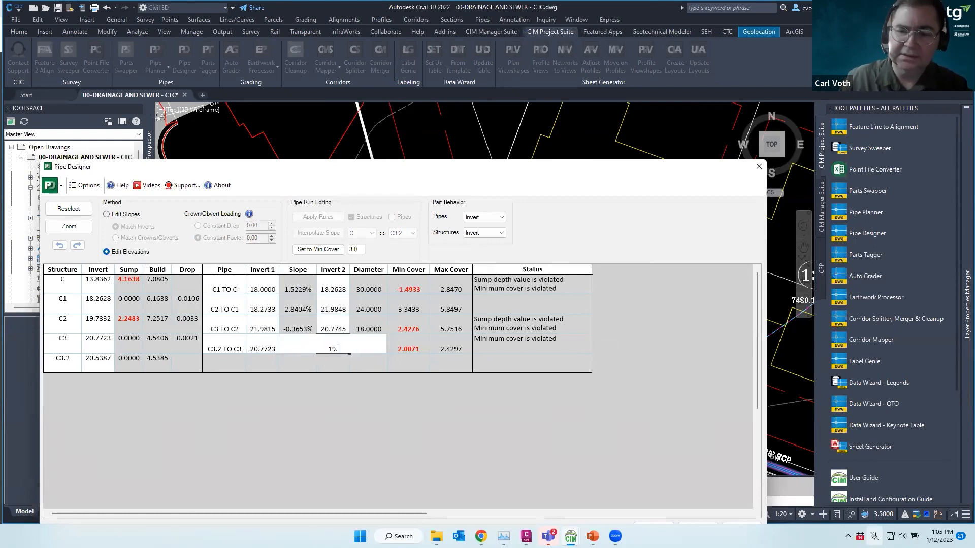
pyautogui.press('Return')
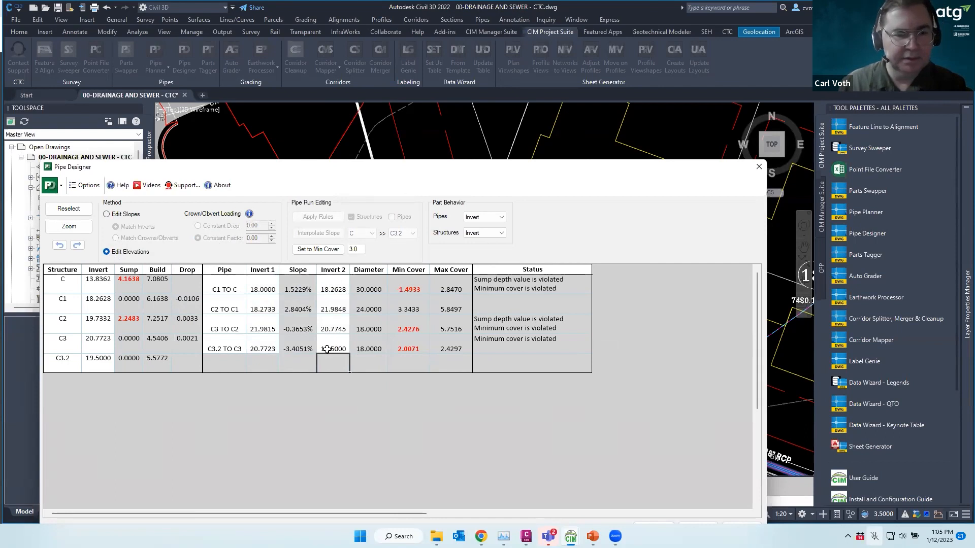
# Interpolate a uniform slope from C to C3.2 and apply the design rules
pyautogui.click(106, 215)
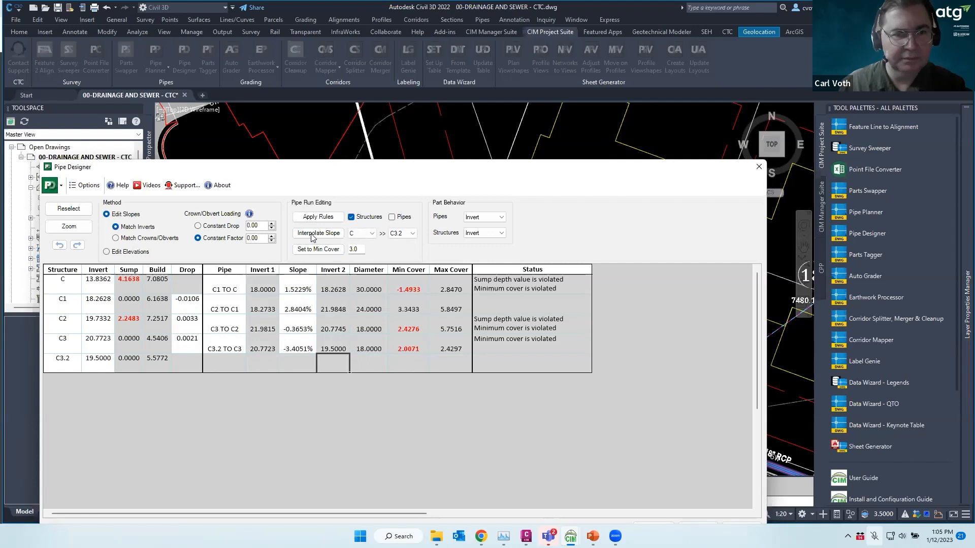
pyautogui.click(327, 234)
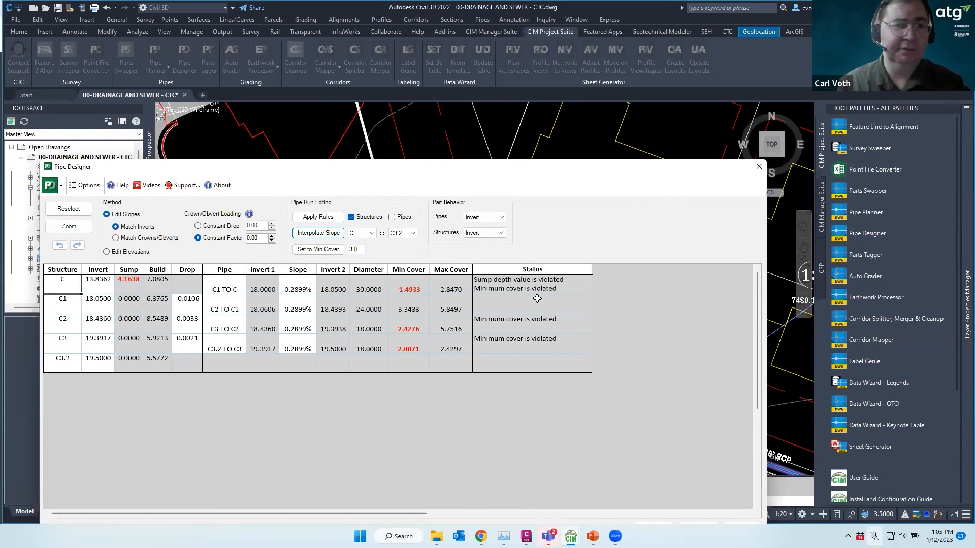
pyautogui.click(129, 280)
pyautogui.rightClick(129, 276)
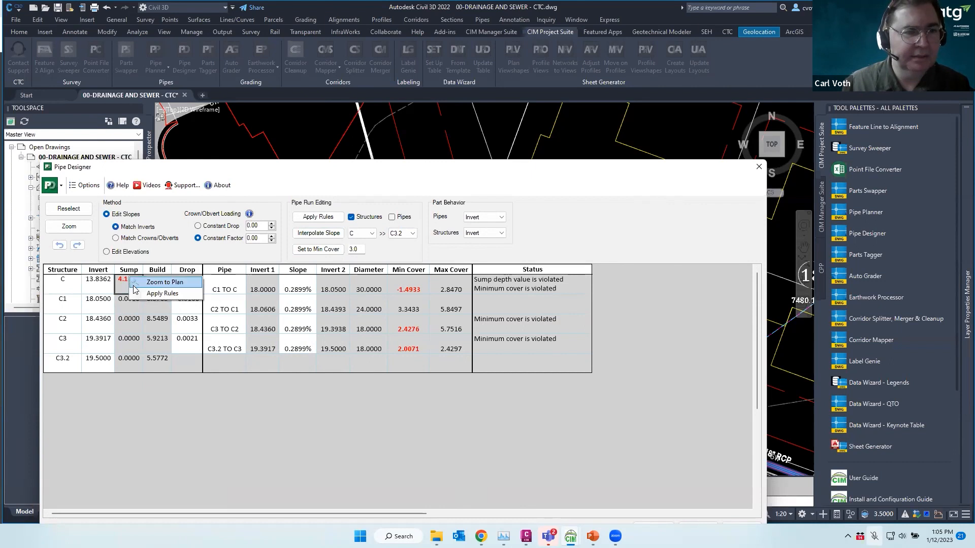
pyautogui.click(162, 294)
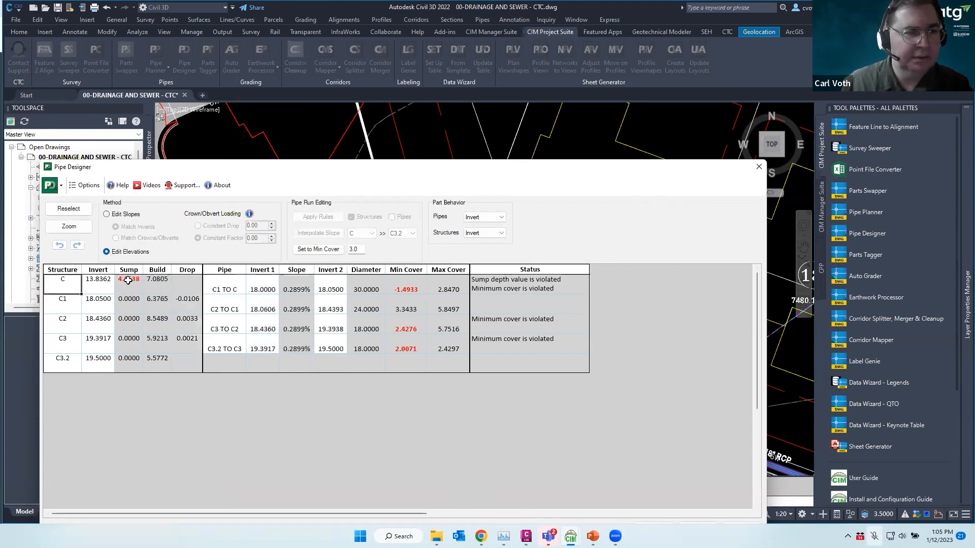
# Lock structure C's sump at 0 and apply the design to the drawing
pyautogui.rightClick(128, 280)
pyautogui.click(160, 298)
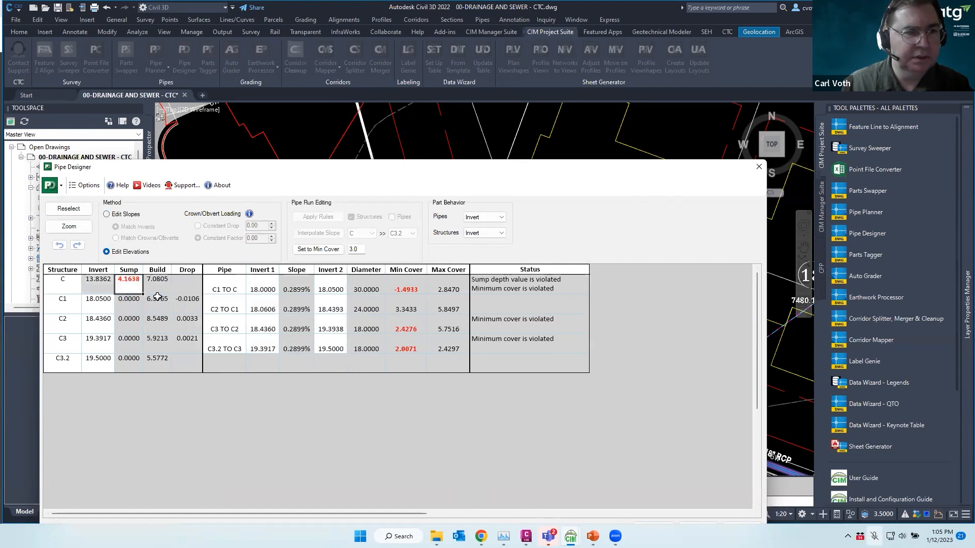
pyautogui.write('0')
pyautogui.press('Return')
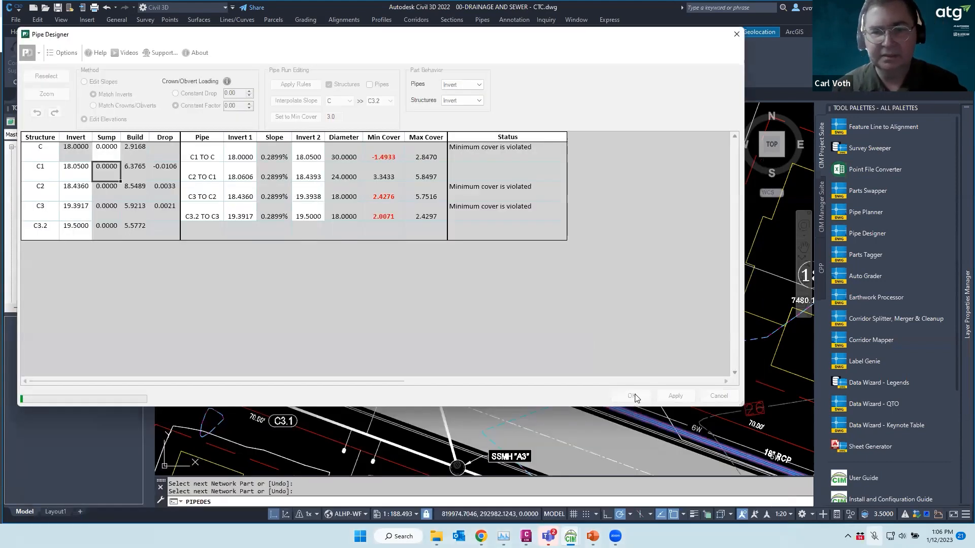
pyautogui.click(635, 393)
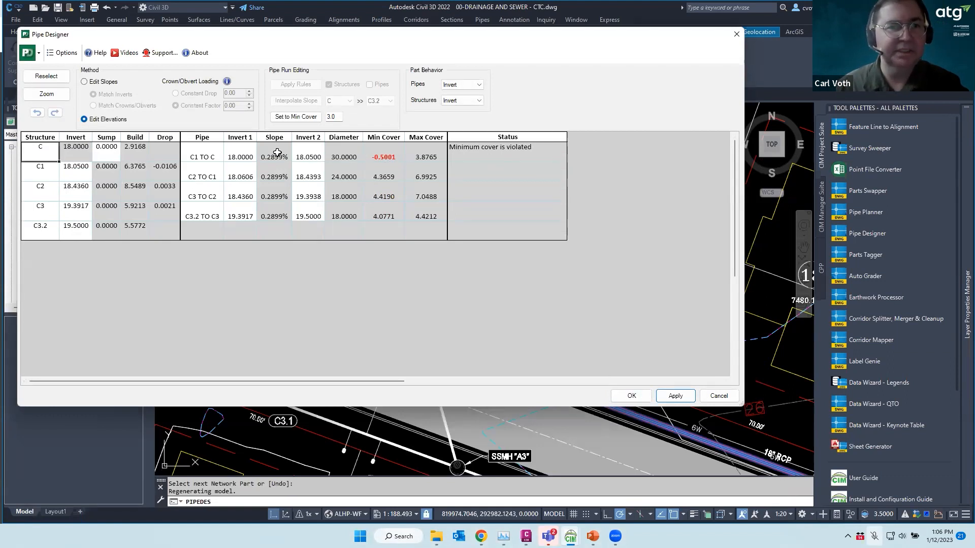
pyautogui.click(641, 396)
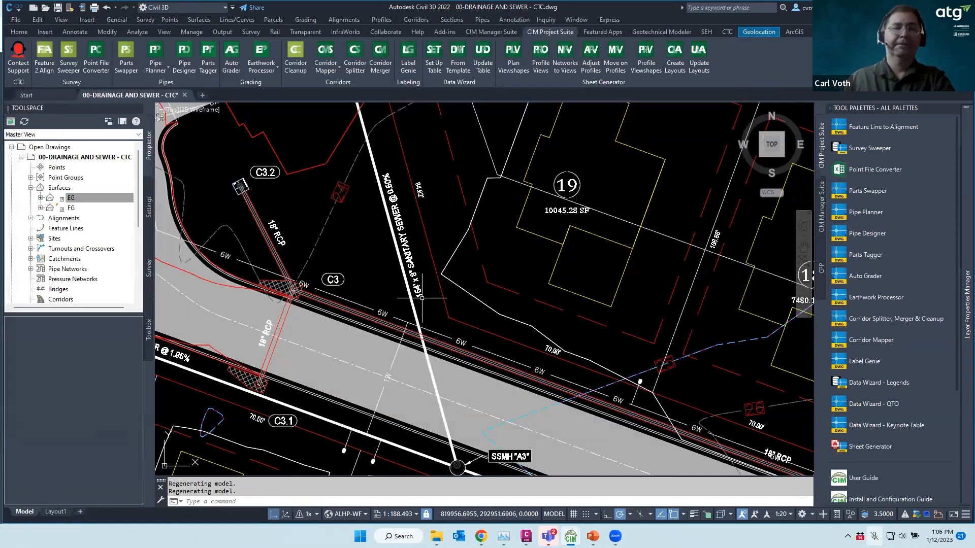
# Offset the triangular contour polyline 3.0 toward its inner side
pyautogui.scroll(-6, 397, 240)
pyautogui.scroll(8, 486, 273)
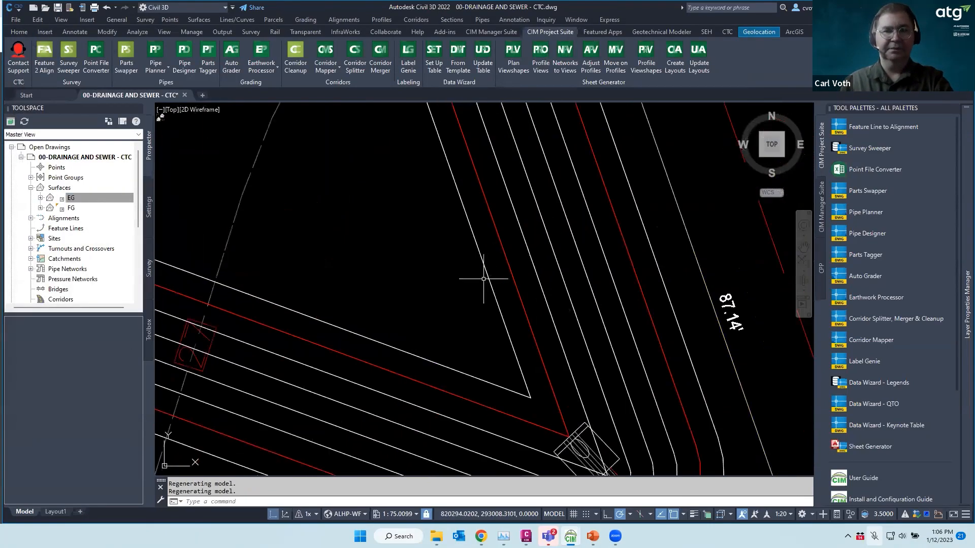
pyautogui.click(487, 274)
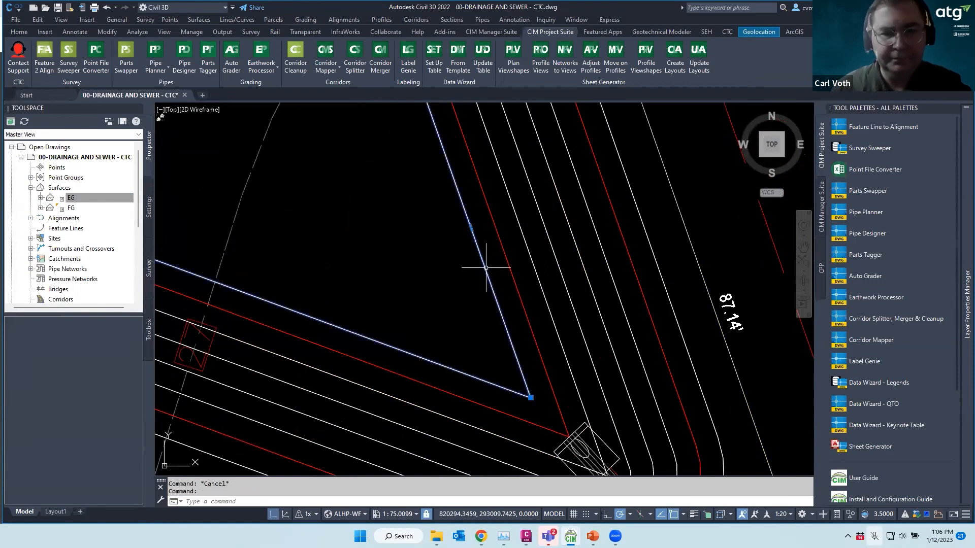
pyautogui.press('Escape')
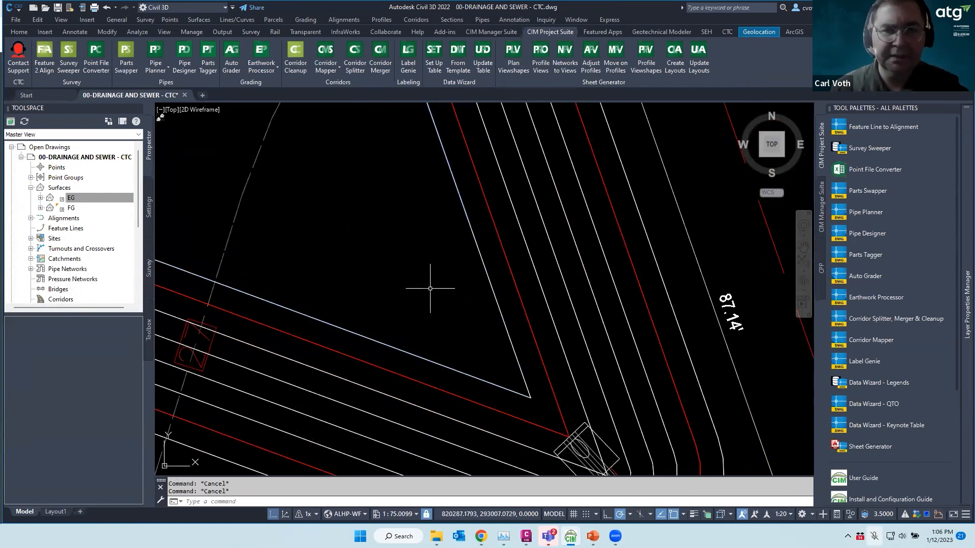
pyautogui.write('o')
pyautogui.press('Return')
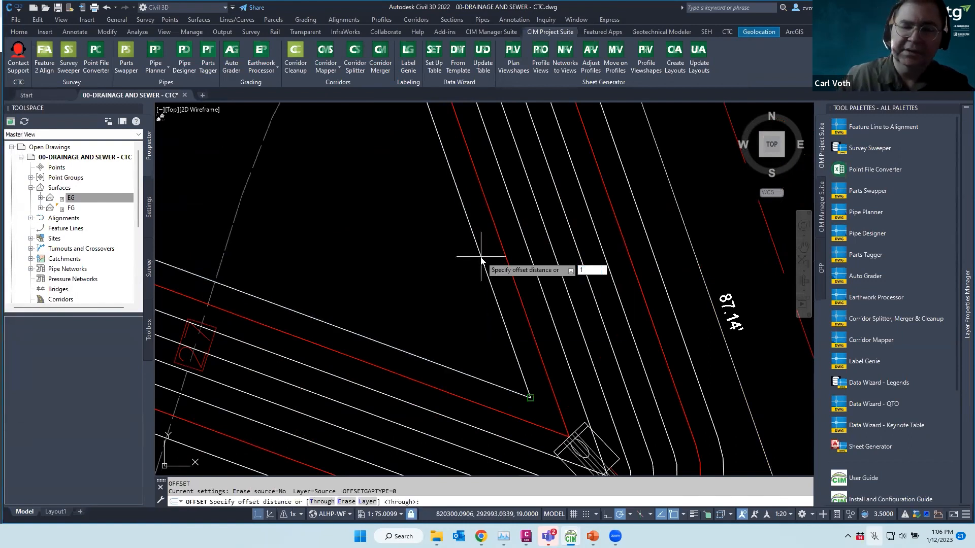
pyautogui.write('3.0')
pyautogui.press('Return')
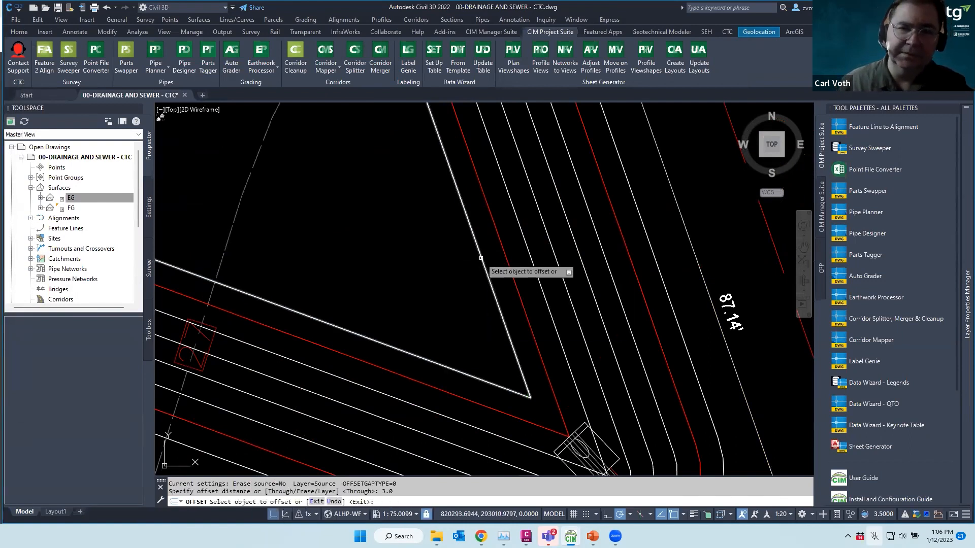
pyautogui.click(484, 267)
pyautogui.click(464, 277)
pyautogui.press('Escape')
# Set the new offset polyline's elevation to 18 in Properties
pyautogui.click(474, 353)
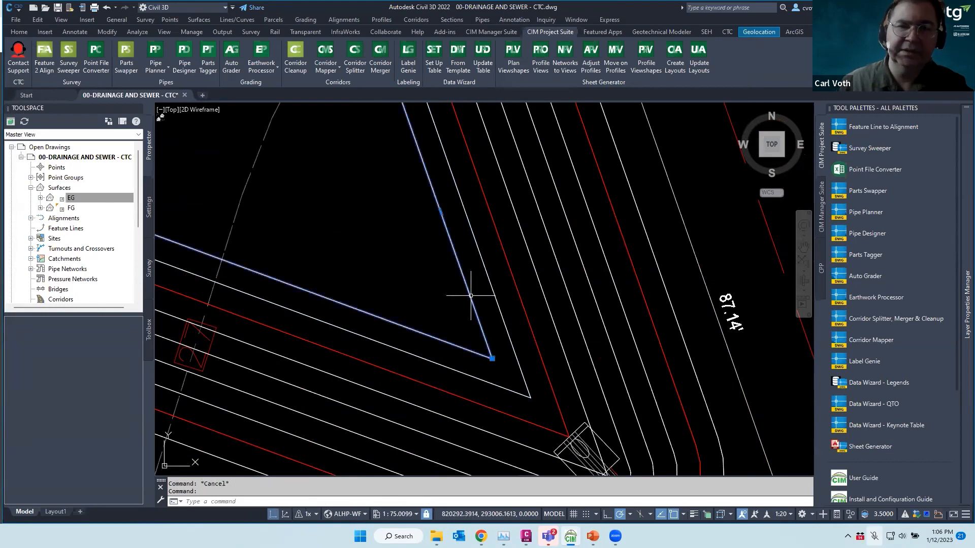
pyautogui.click(19, 31)
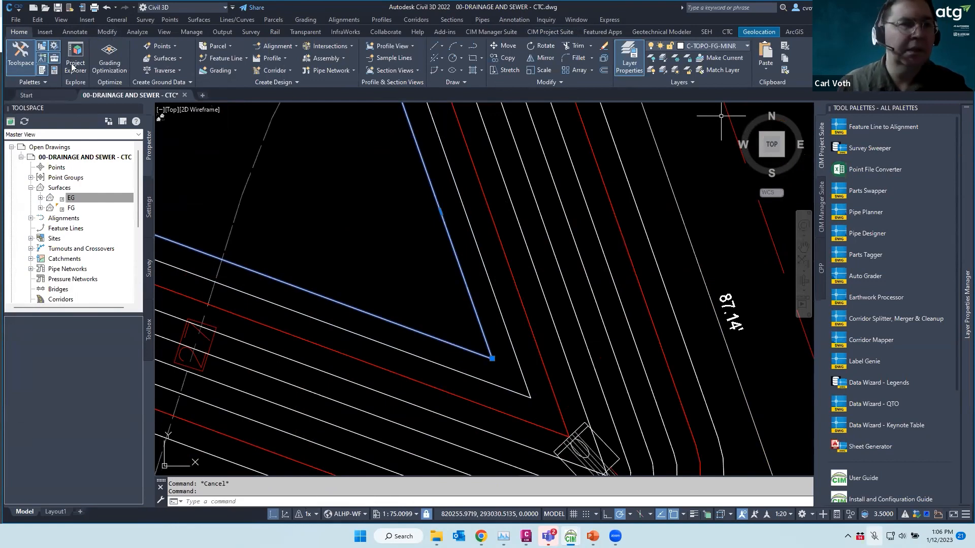
pyautogui.click(57, 69)
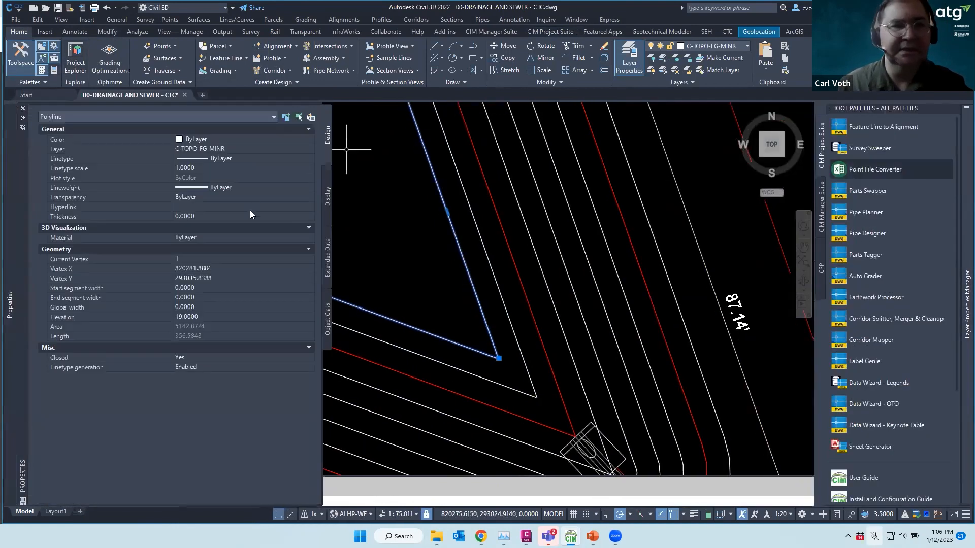
pyautogui.click(214, 319)
pyautogui.write('18')
pyautogui.press('Return')
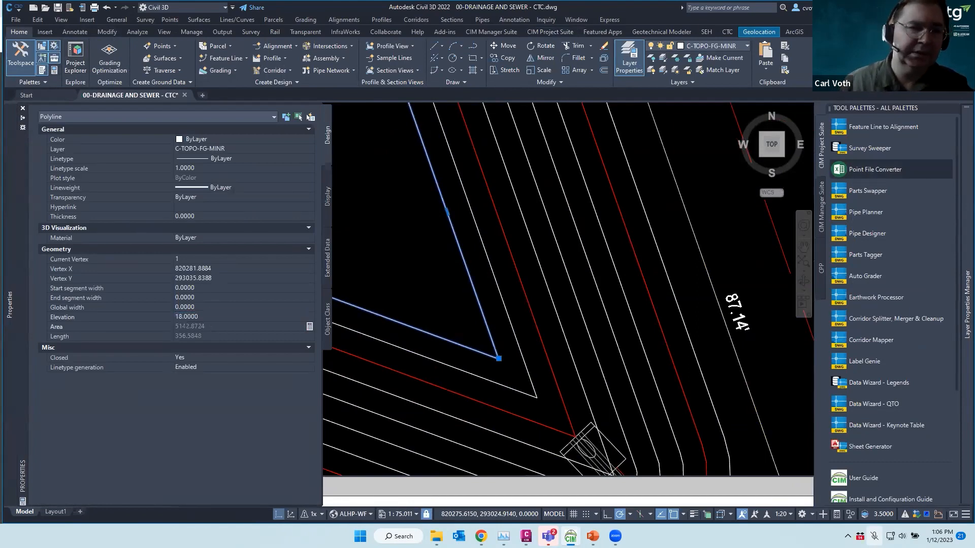
pyautogui.press('Escape')
pyautogui.press('Escape')
# Expand the FG surface's contents in Prospector
pyautogui.scroll(-6, 505, 278)
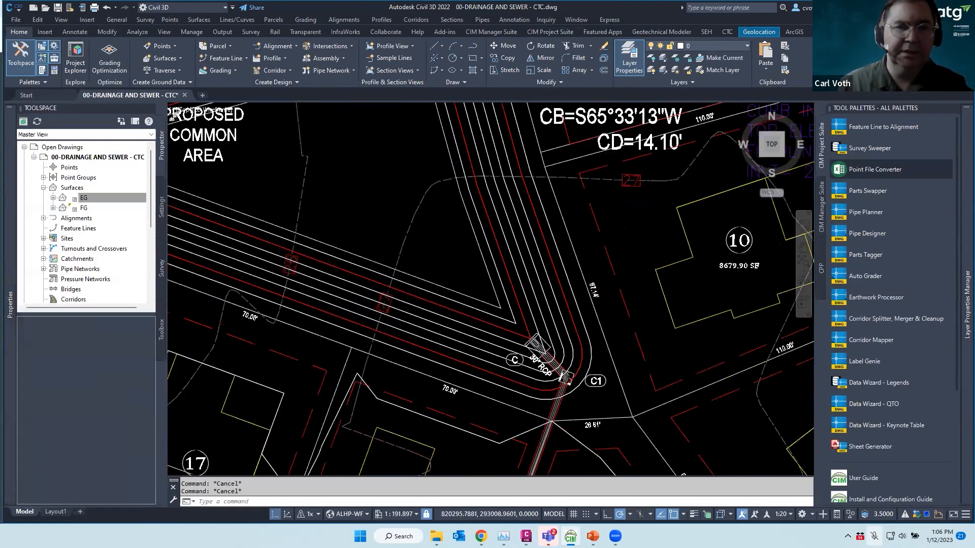
pyautogui.scroll(4, 455, 286)
pyautogui.rightClick(84, 208)
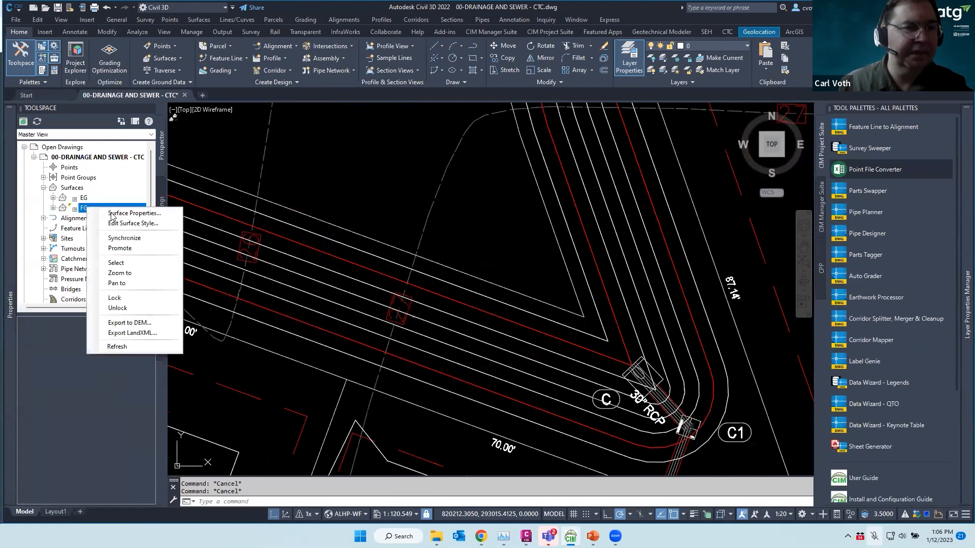
pyautogui.click(53, 209)
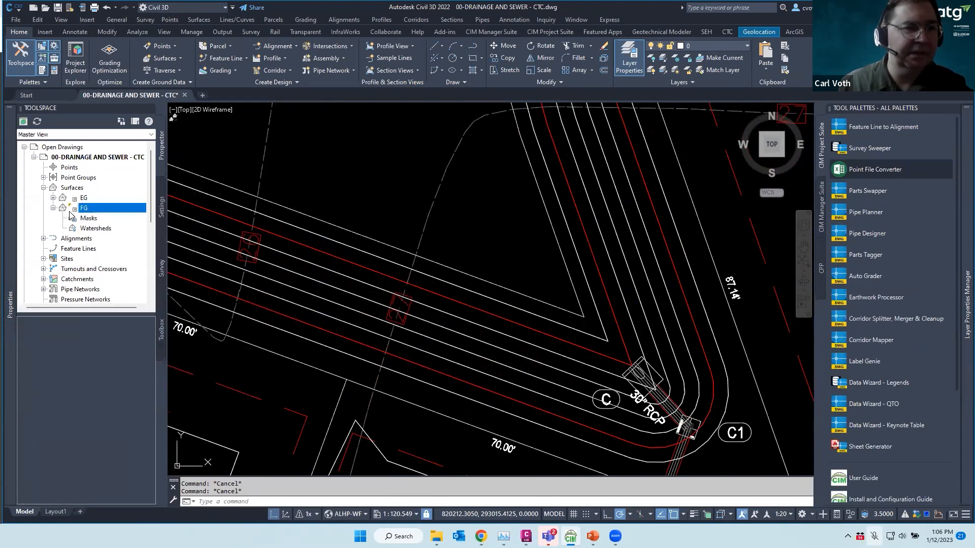
pyautogui.rightClick(85, 208)
pyautogui.press('Escape')
pyautogui.press('Escape')
# Pan around the triangle area and the road above it, then close the drawing
pyautogui.scroll(-2, 126, 199)
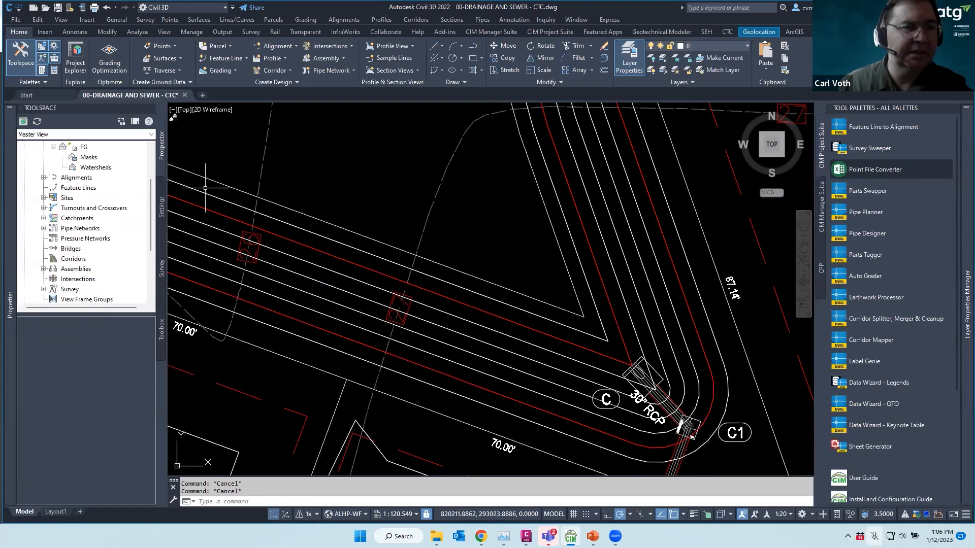
pyautogui.scroll(-4, 423, 209)
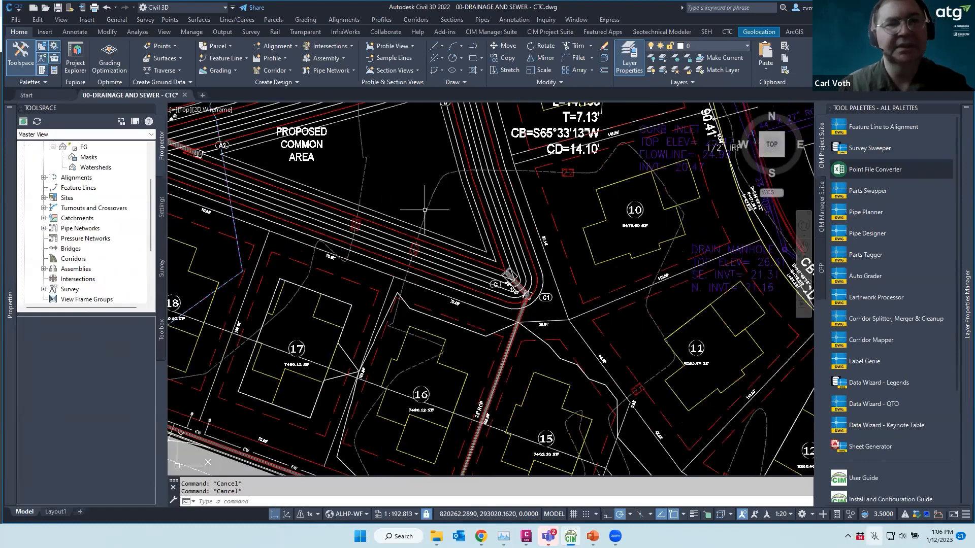
pyautogui.moveTo(426, 209); pyautogui.dragTo(442, 235, button='middle')
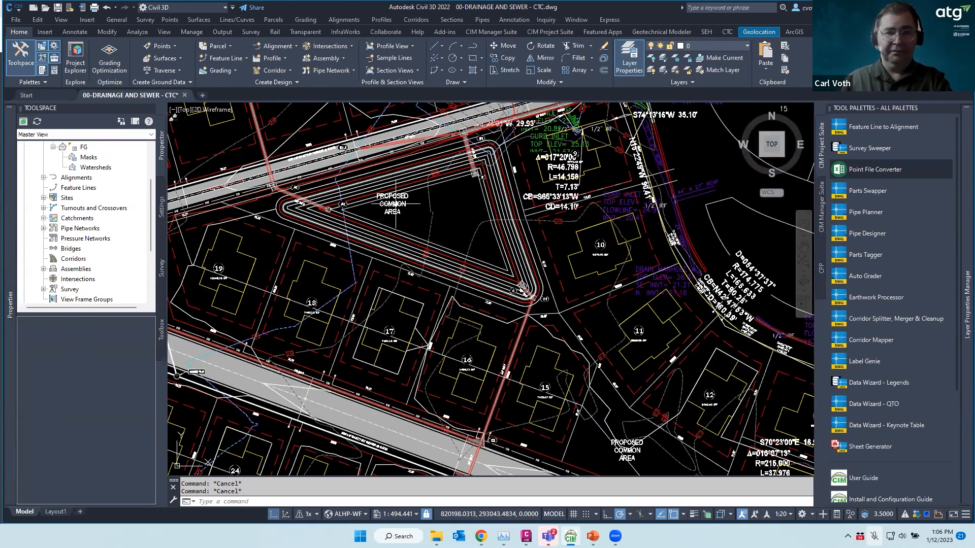
pyautogui.scroll(3, 309, 200)
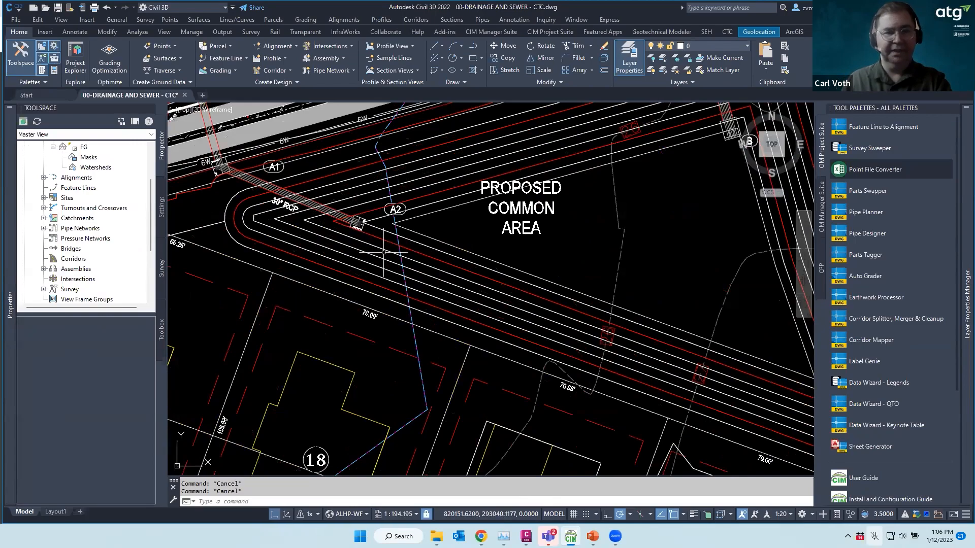
pyautogui.scroll(-4, 384, 253)
pyautogui.moveTo(336, 149)
pyautogui.mouseDown(button='middle')
pyautogui.moveTo(370, 192)
pyautogui.moveTo(447, 216)
pyautogui.mouseUp(button='middle')
pyautogui.scroll(2, 447, 216)
pyautogui.scroll(-6, 439, 254)
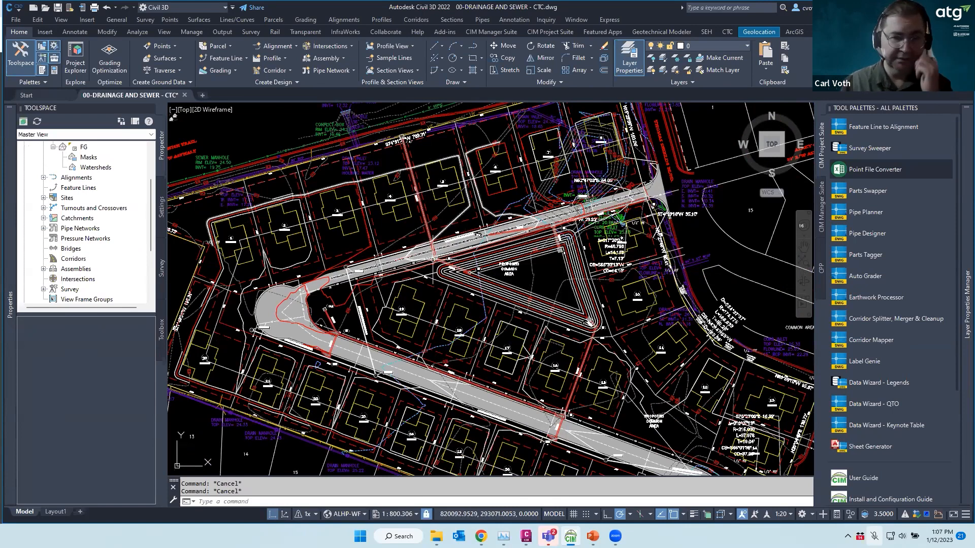
pyautogui.moveTo(432, 237)
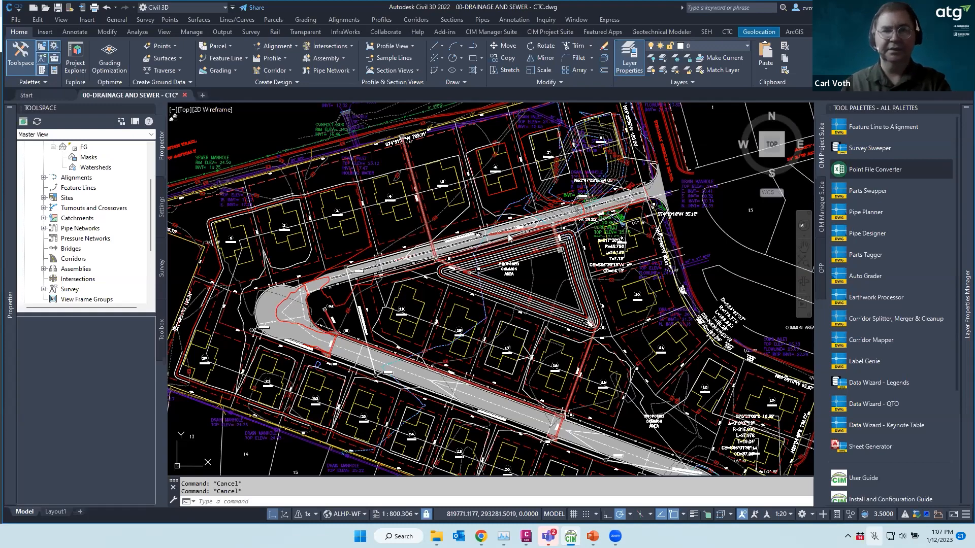
pyautogui.click(479, 294)
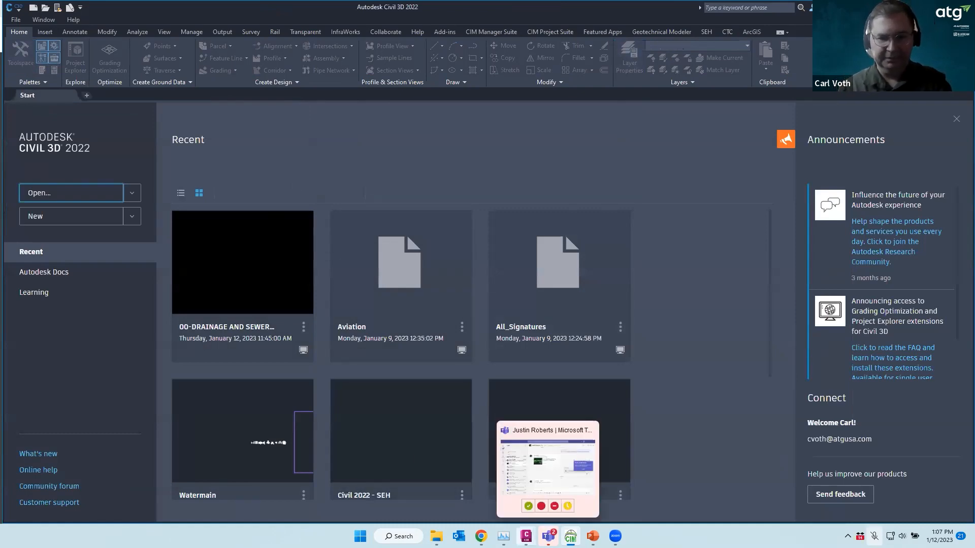
# Switch to the 00-DRAINAGE AND SEWER window and pick the pond boundary polyline among overlapping objects
pyautogui.click(525, 536)
pyautogui.click(694, 479)
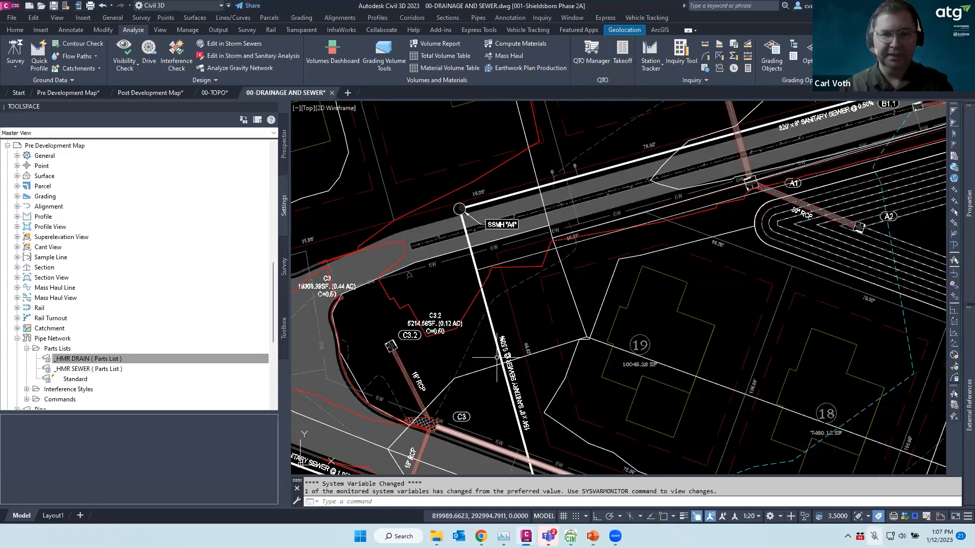
pyautogui.scroll(-5, 478, 278)
pyautogui.press('Escape')
pyautogui.press('Escape')
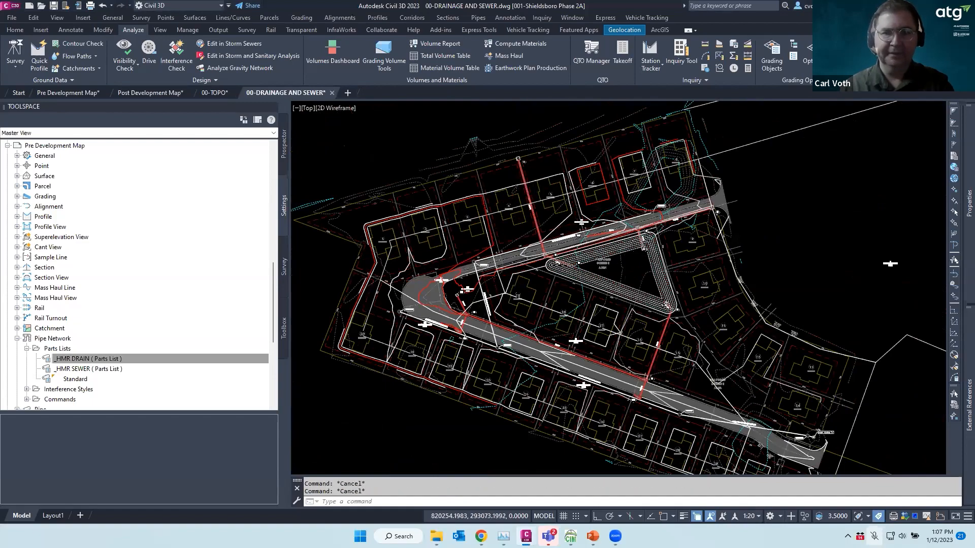
pyautogui.scroll(8, 582, 250)
pyautogui.click(584, 250)
pyautogui.press('Escape')
pyautogui.click(590, 249)
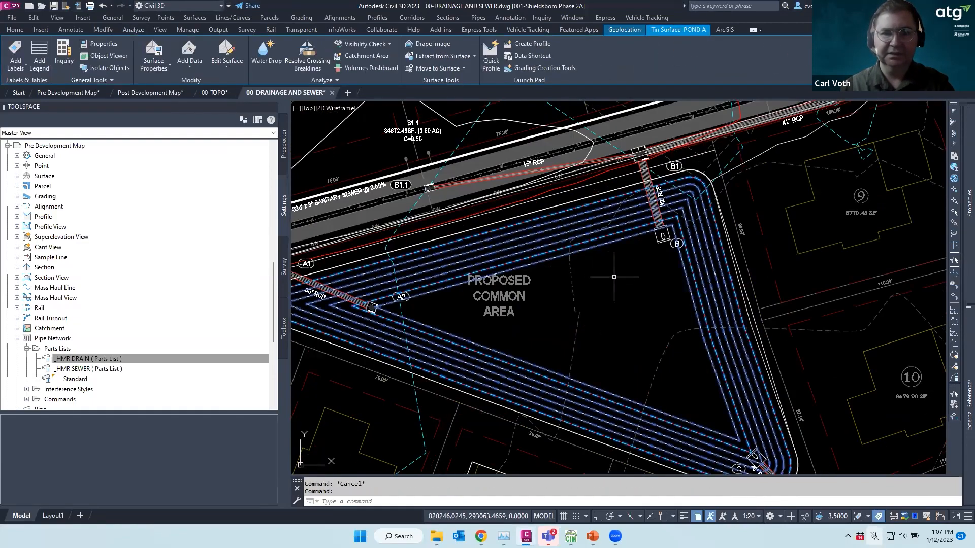
pyautogui.press('Escape')
pyautogui.click(595, 247)
pyautogui.click(636, 298)
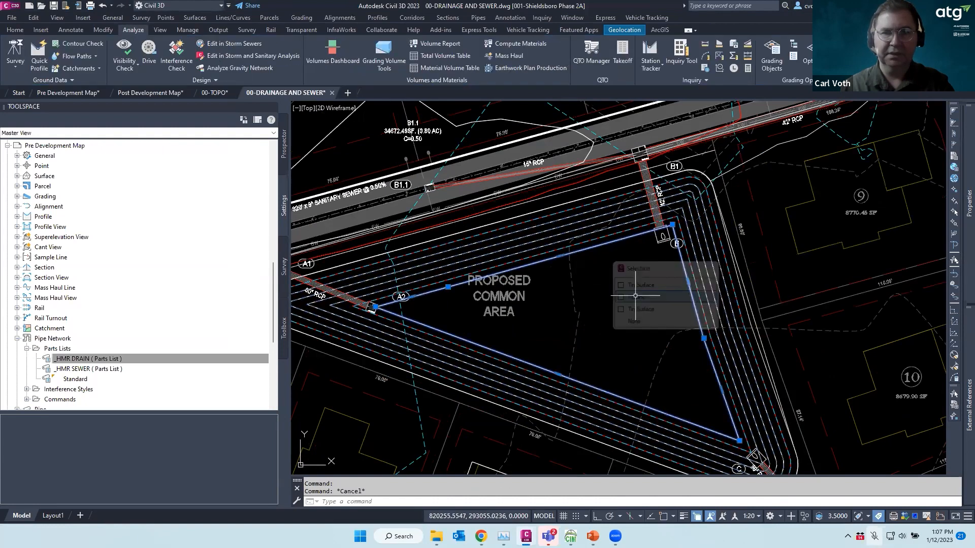
# Start offsetting the boundary polyline at the default distance, then cancel
pyautogui.write('o')
pyautogui.press('Return')
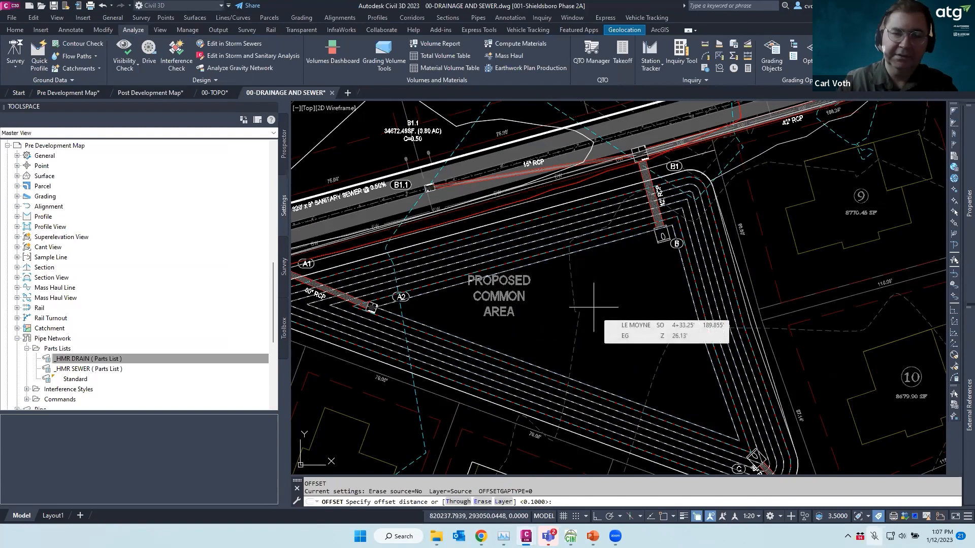
pyautogui.press('Return')
pyautogui.press('Escape')
# Set the pond boundary polyline's elevation to 18 in Properties
pyautogui.click(583, 258)
pyautogui.moveTo(967, 200)
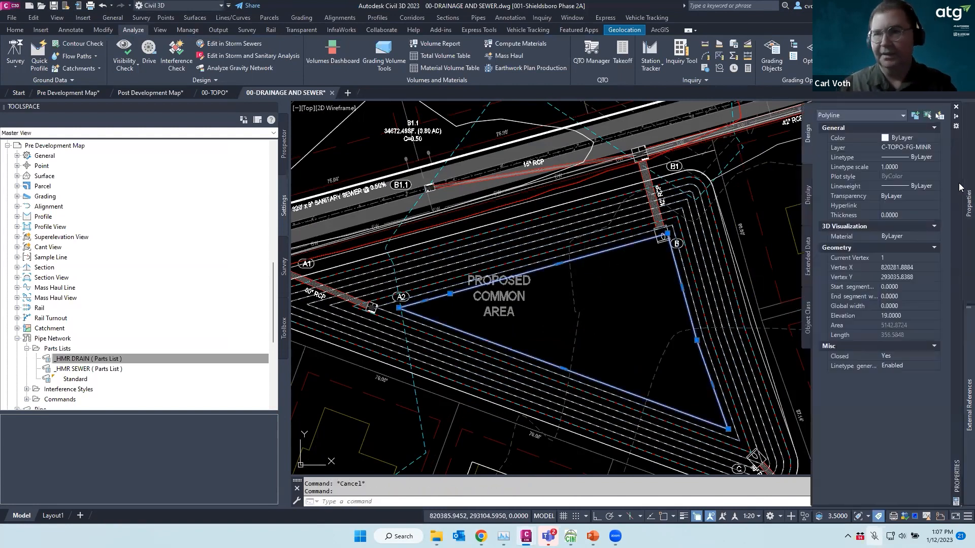
pyautogui.click(902, 316)
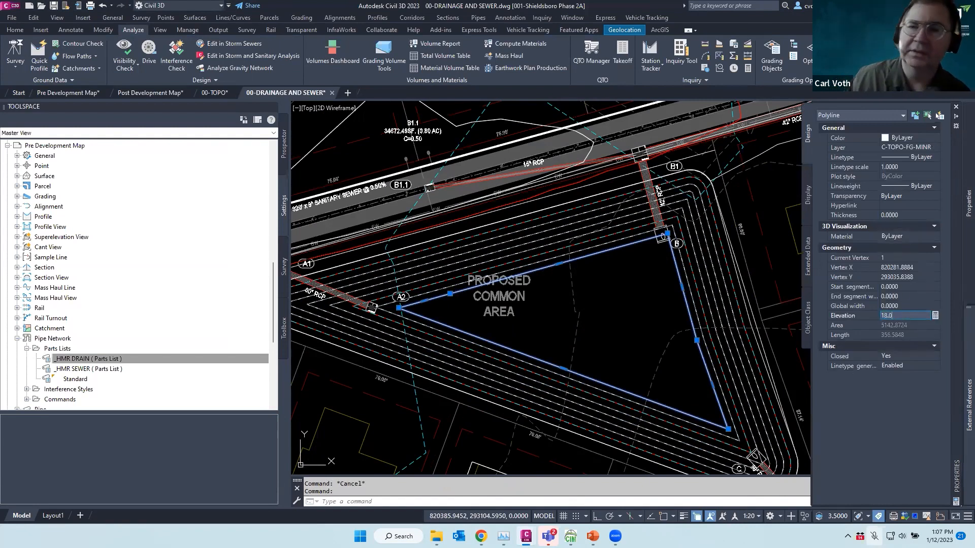
pyautogui.write('18')
pyautogui.press('Return')
# List the drawing's surfaces in Prospector and select FG, zooming around the pond
pyautogui.scroll(10, 124, 236)
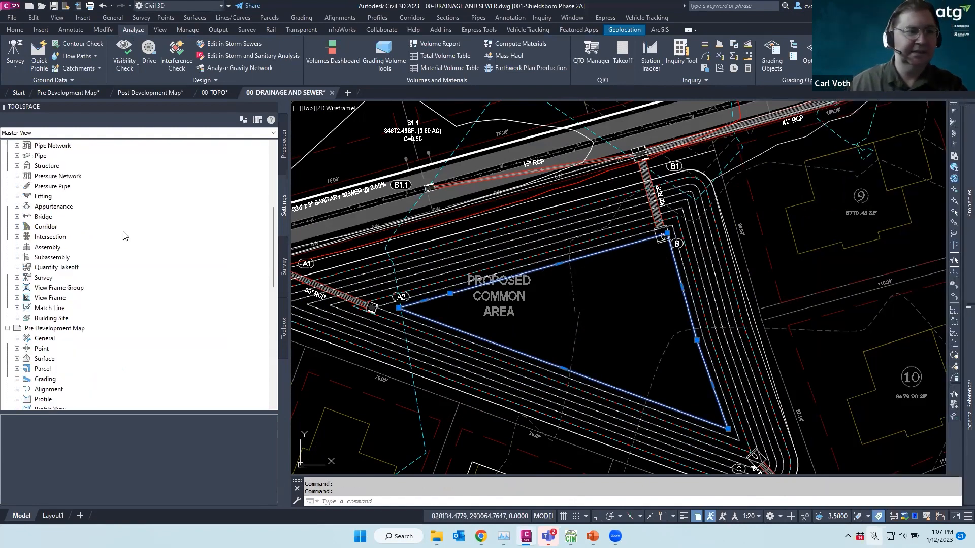
pyautogui.click(284, 143)
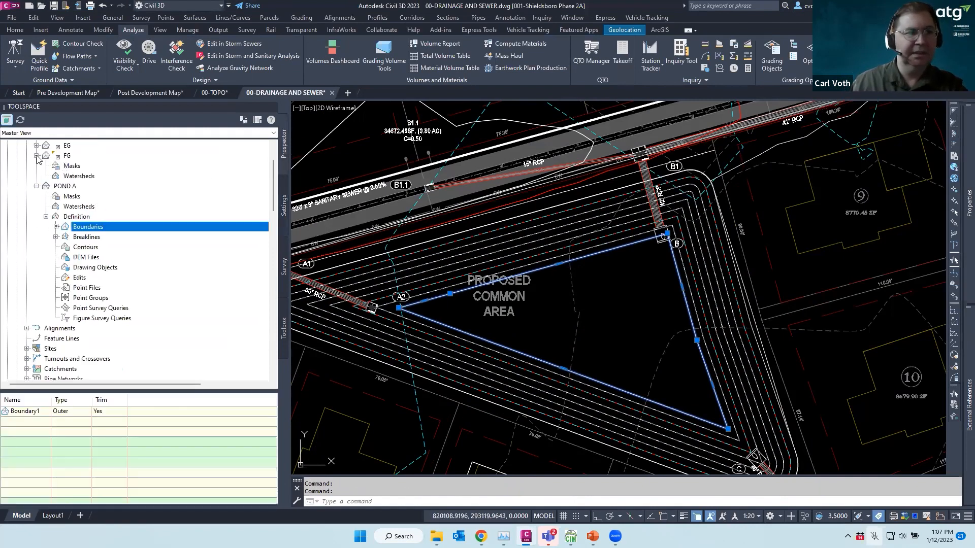
pyautogui.click(66, 156)
pyautogui.scroll(2, 117, 193)
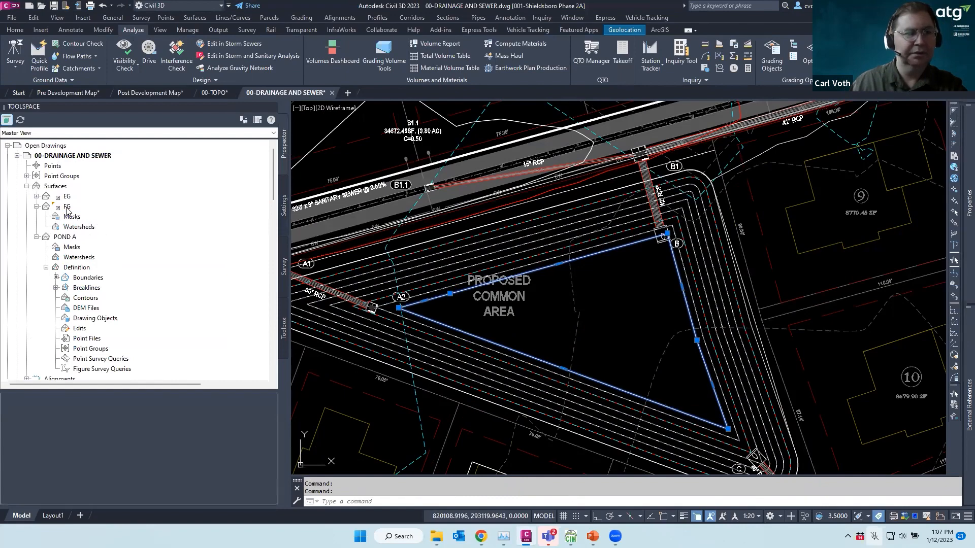
pyautogui.press('Escape')
pyautogui.press('Escape')
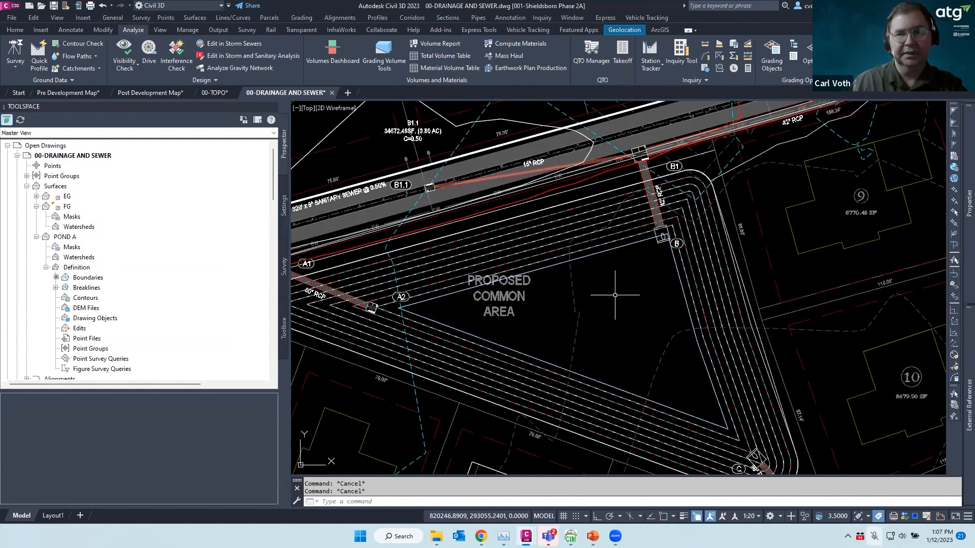
pyautogui.scroll(-4, 615, 295)
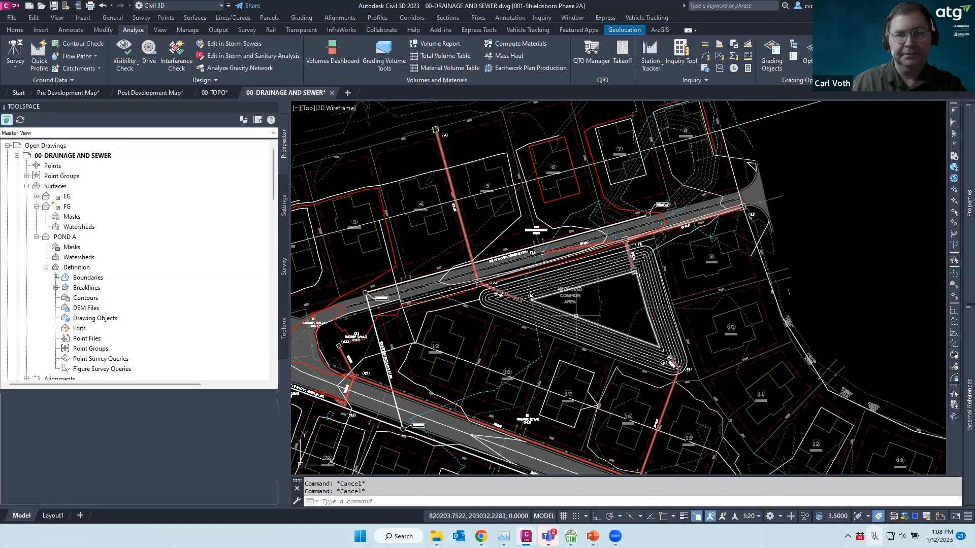
pyautogui.scroll(5, 575, 315)
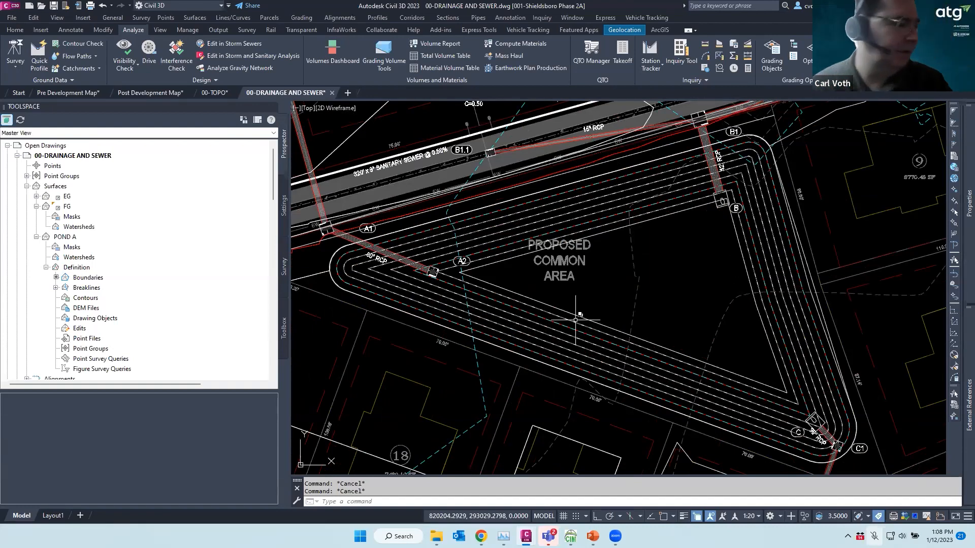
pyautogui.scroll(-4, 640, 246)
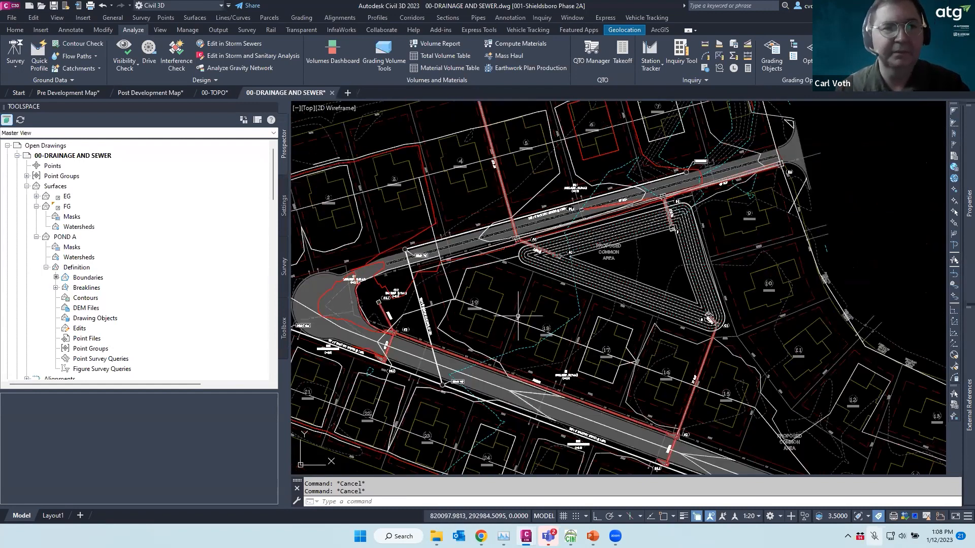
pyautogui.moveTo(445, 314)
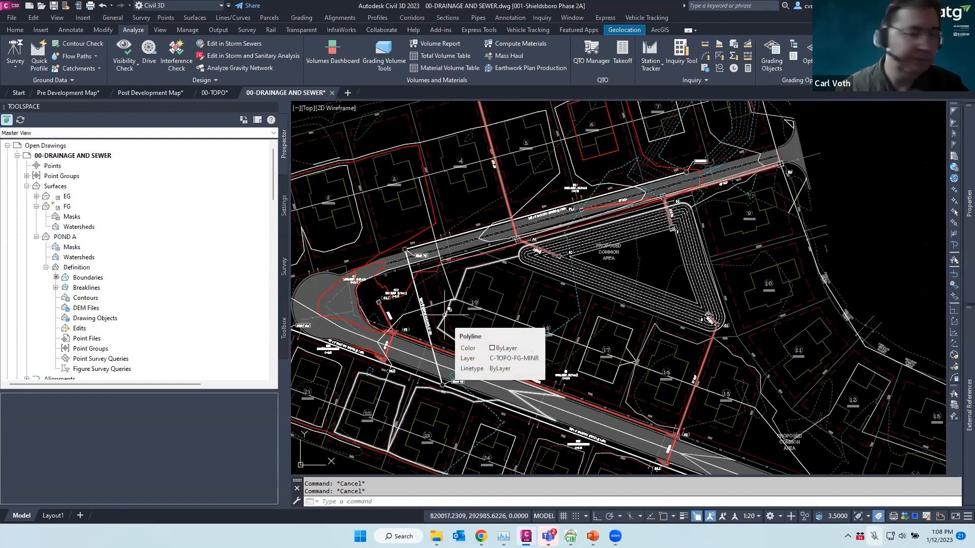
pyautogui.scroll(4, 605, 280)
# Select the POND A TIN surface in the drawing and in Prospector
pyautogui.click(582, 255)
pyautogui.press('Return')
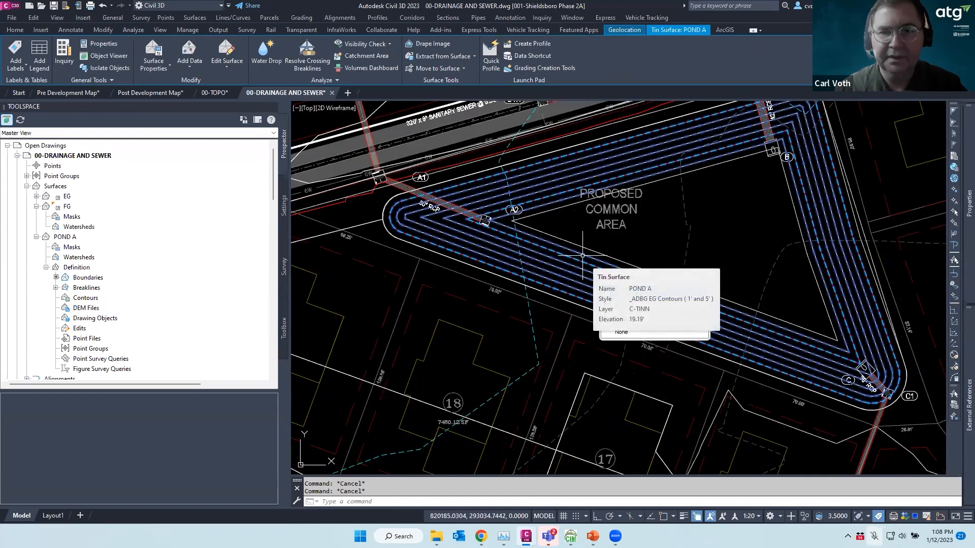
pyautogui.rightClick(582, 256)
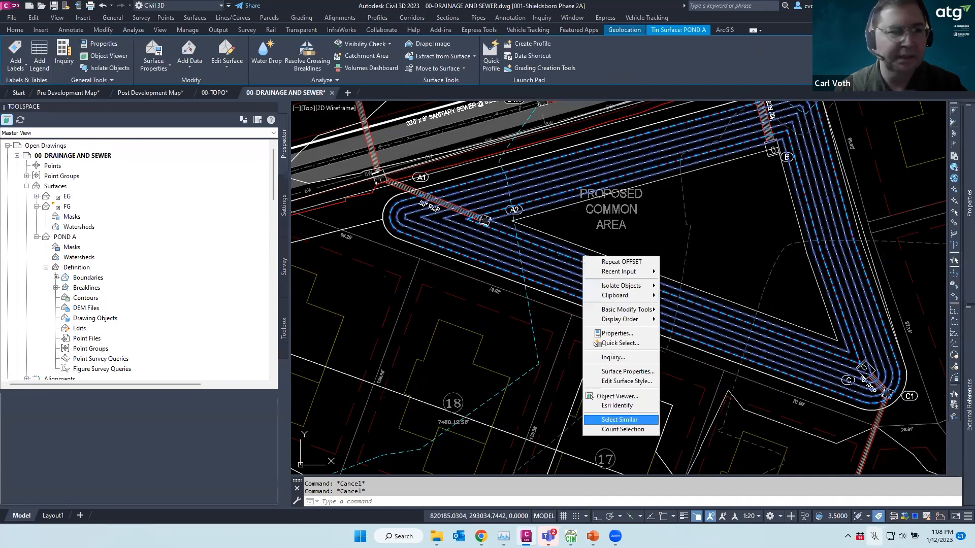
pyautogui.press('Escape')
pyautogui.click(66, 237)
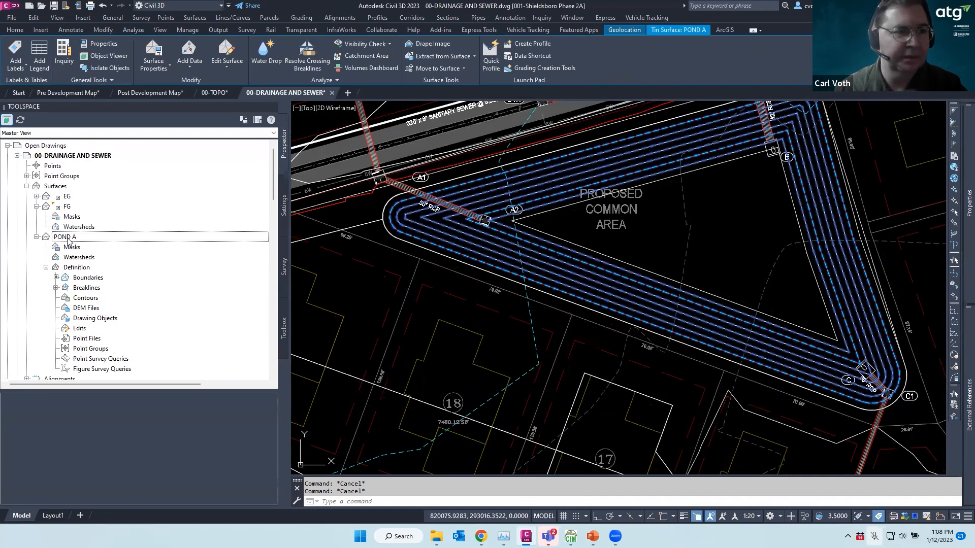
# Add the triangular boundary polyline to POND A as breaklines with 0.01 mid-ordinate distance
pyautogui.rightClick(86, 287)
pyautogui.click(111, 297)
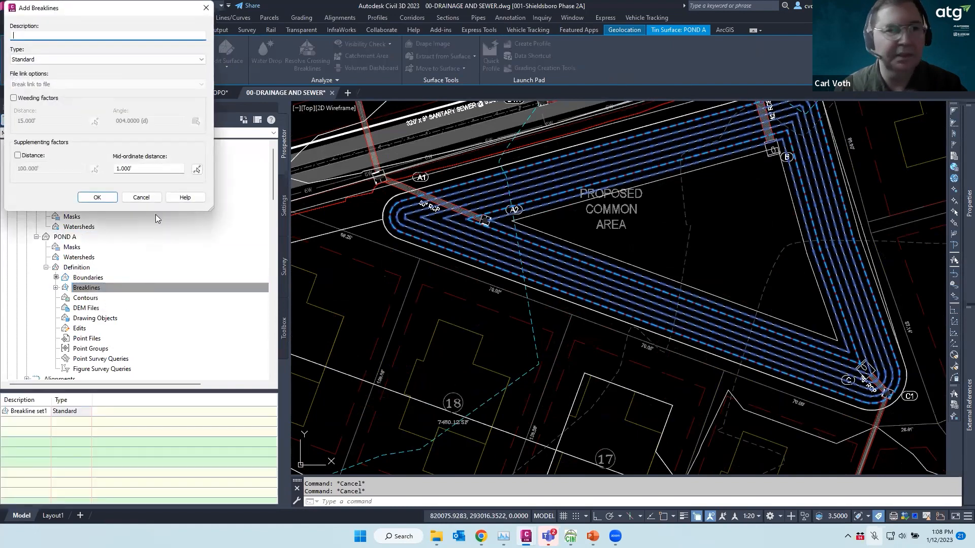
pyautogui.click(141, 169)
pyautogui.write('.01')
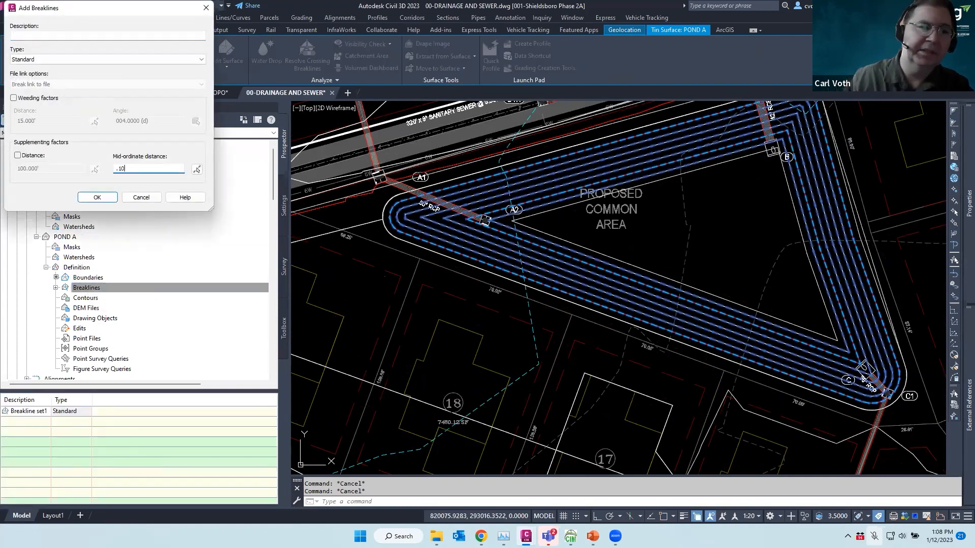
pyautogui.press('Return')
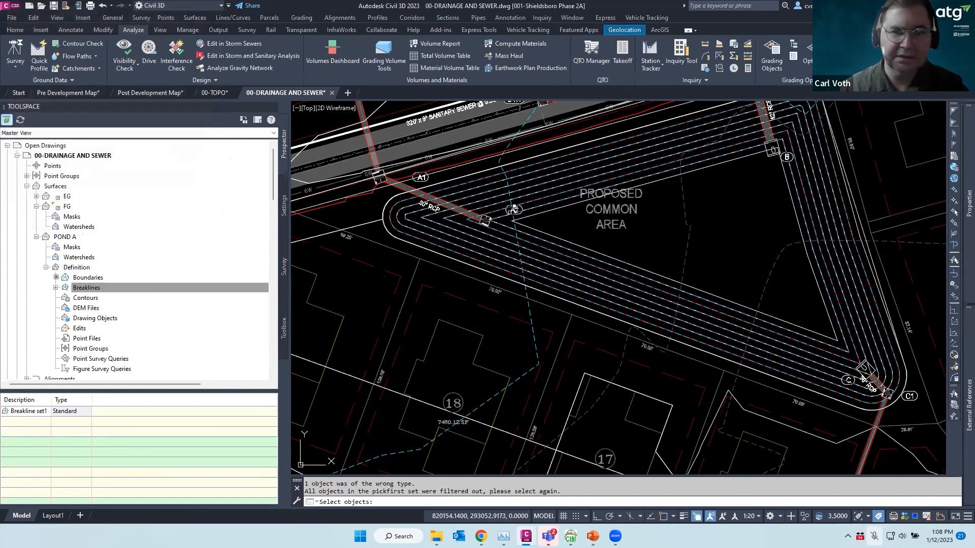
pyautogui.click(545, 223)
pyautogui.press('Return')
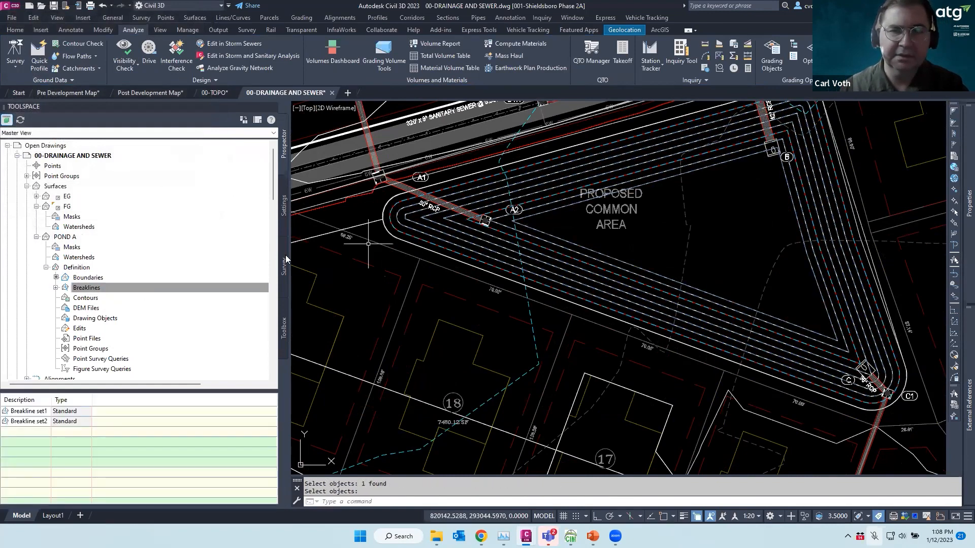
pyautogui.press('Escape')
pyautogui.press('Escape')
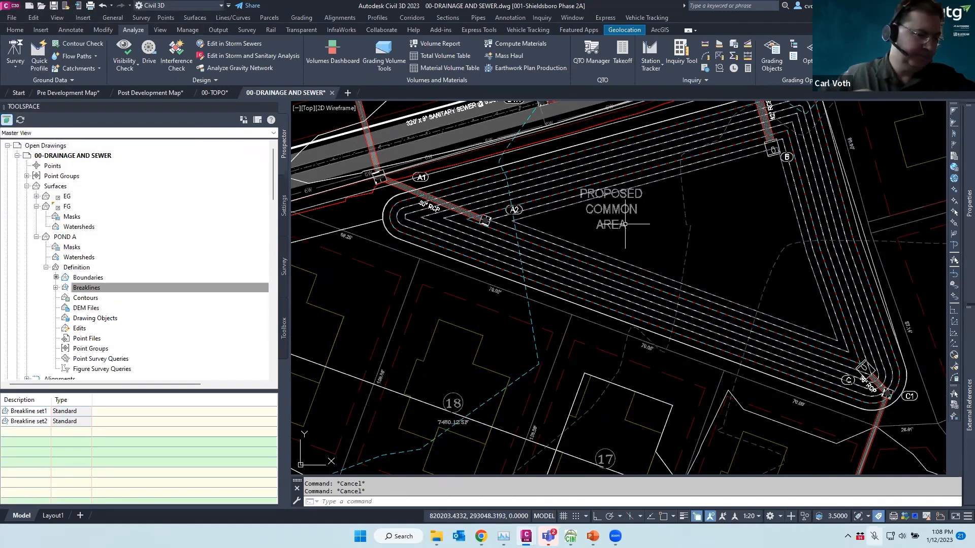
pyautogui.scroll(-4, 539, 195)
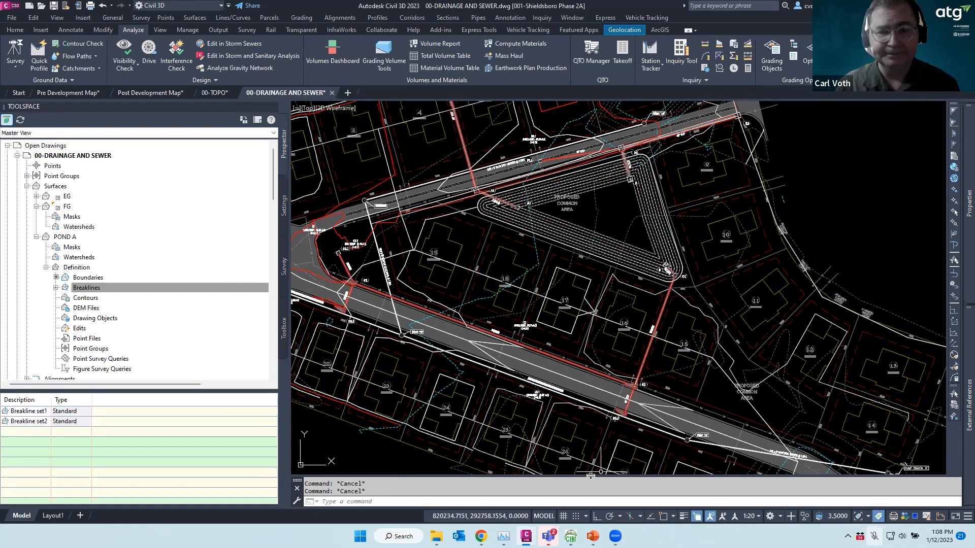
# Bring up the Web Soil Survey browser window, start a session, and close the expired tab
pyautogui.moveTo(593, 536)
pyautogui.moveTo(481, 536)
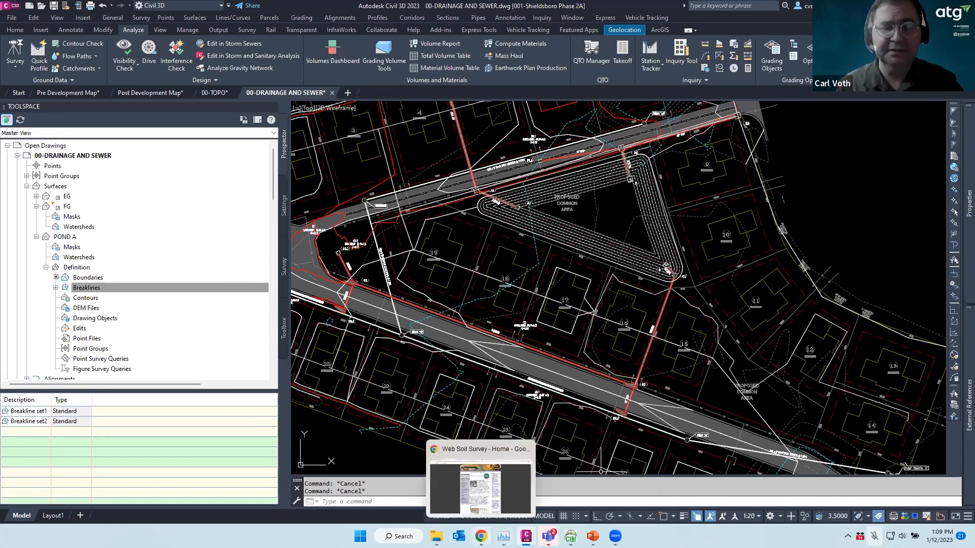
pyautogui.click(480, 485)
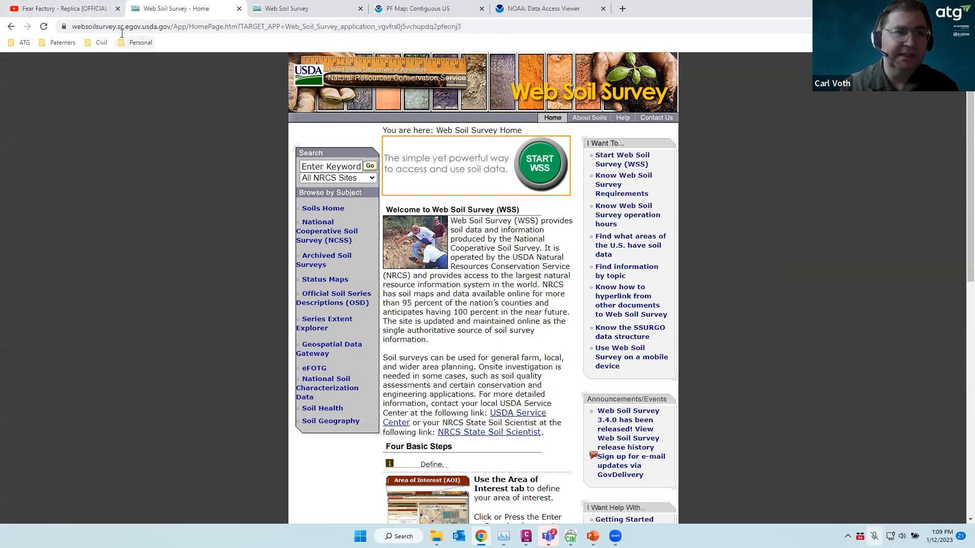
pyautogui.click(540, 162)
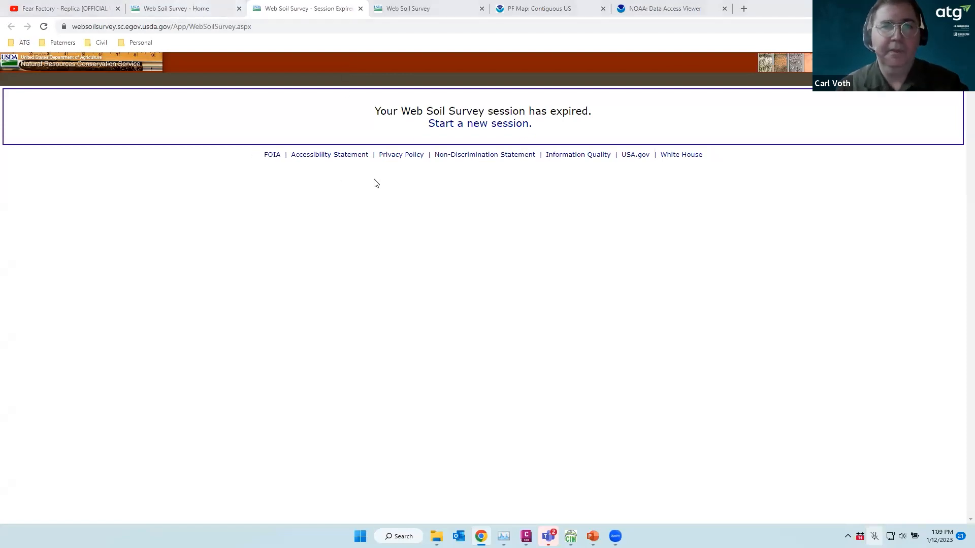
pyautogui.click(360, 9)
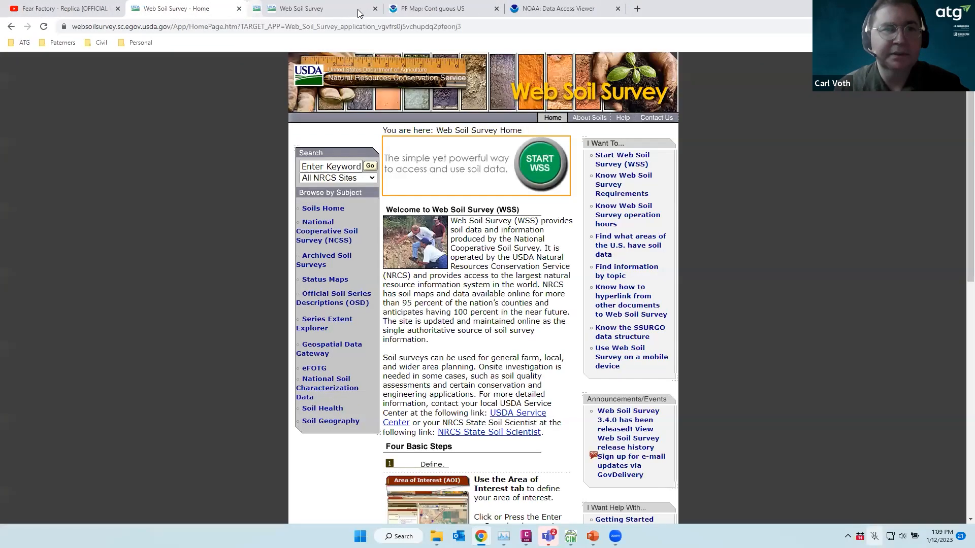
# Restart the timed-out session from the map tab and close the leftover tab, landing on Home
pyautogui.click(295, 8)
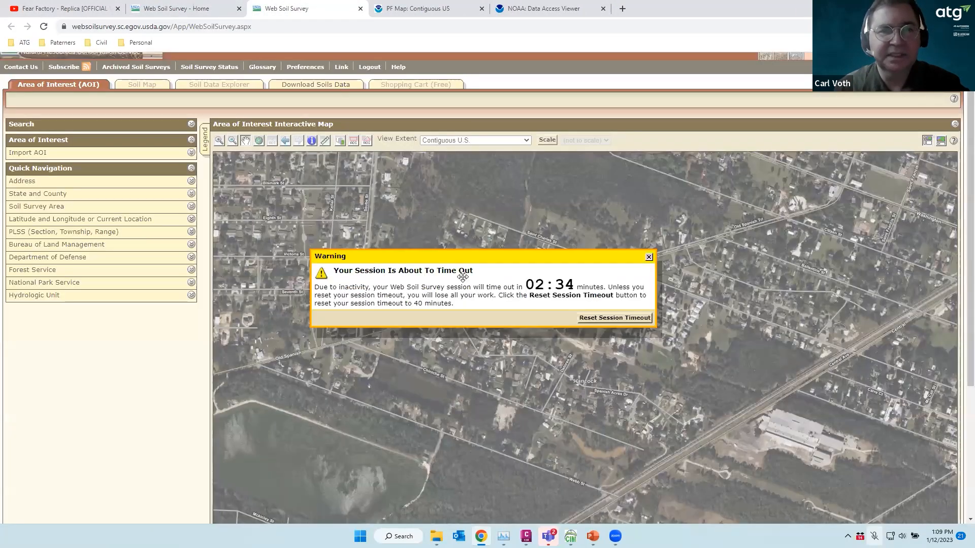
pyautogui.click(616, 318)
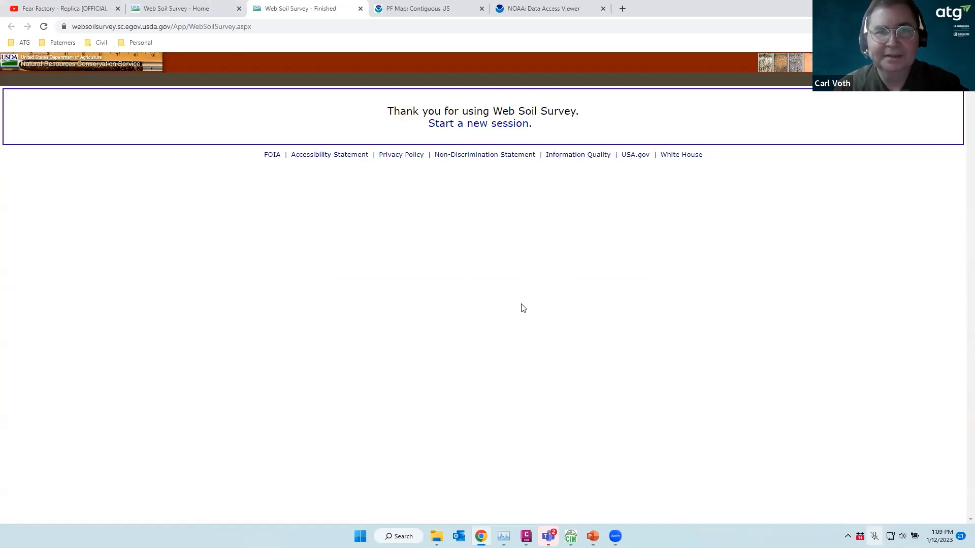
pyautogui.click(477, 125)
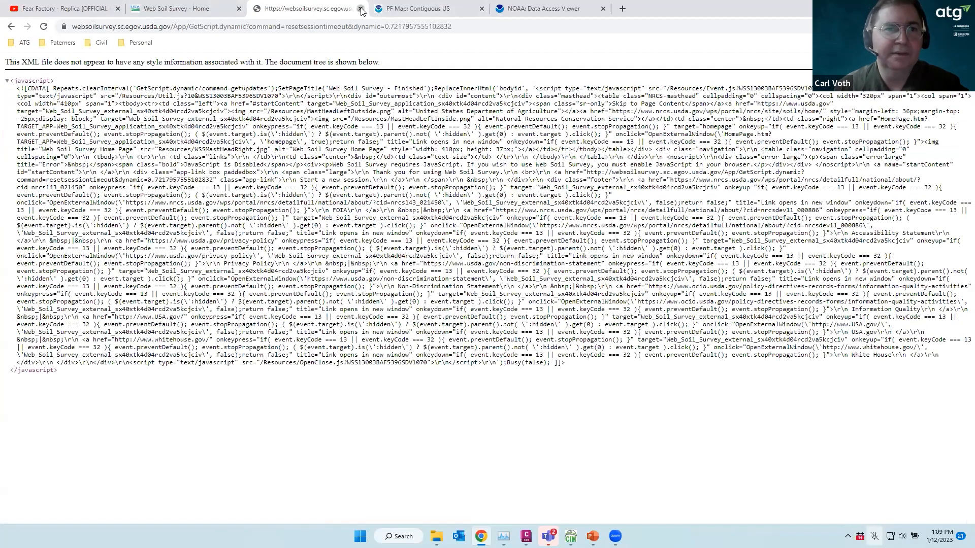
pyautogui.click(360, 9)
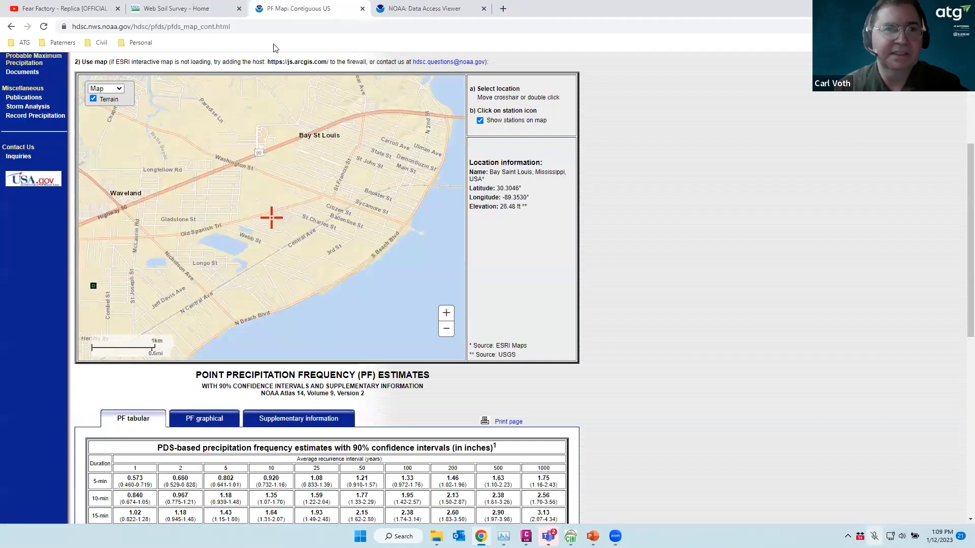
pyautogui.click(175, 8)
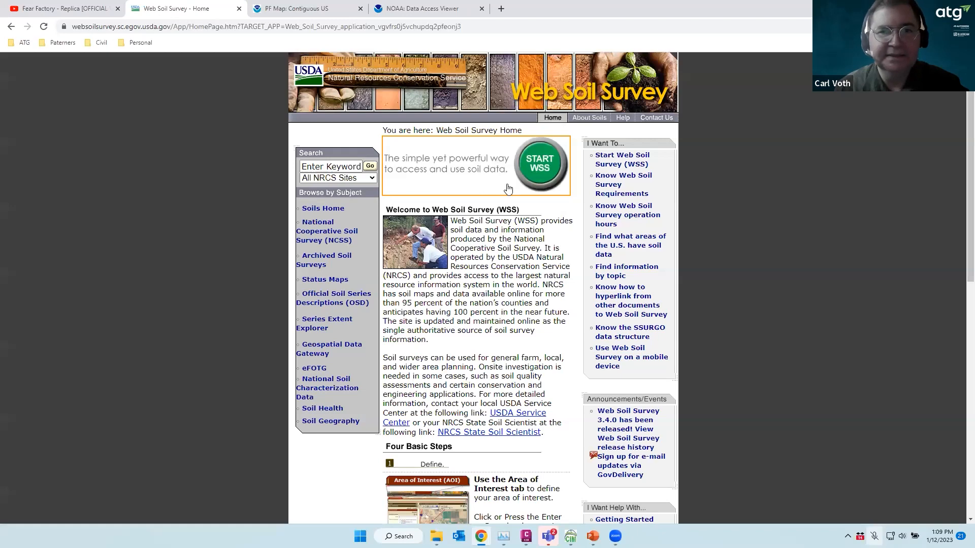
# Start Web Soil Survey and zoom the map to the Bay St. Louis area on the Mississippi coast
pyautogui.click(541, 165)
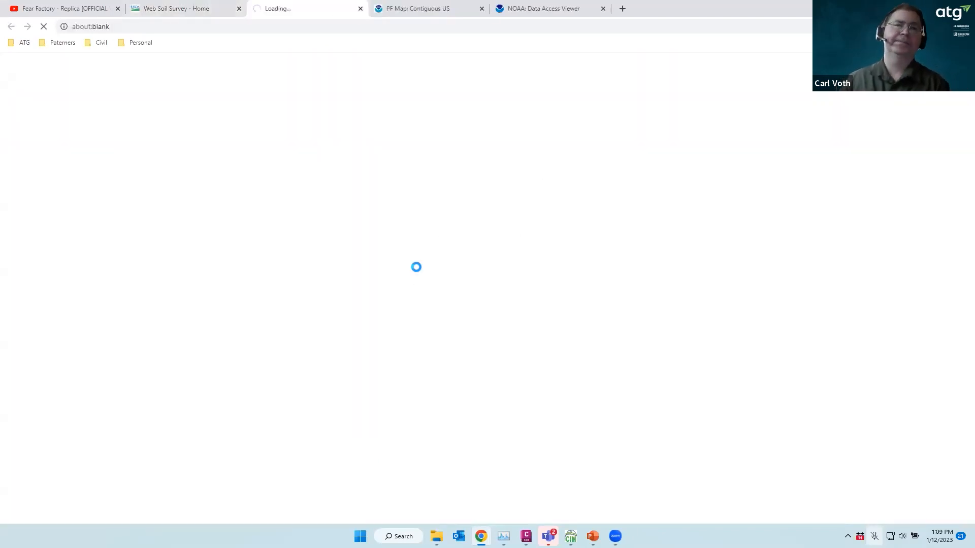
pyautogui.scroll(-3, 584, 366)
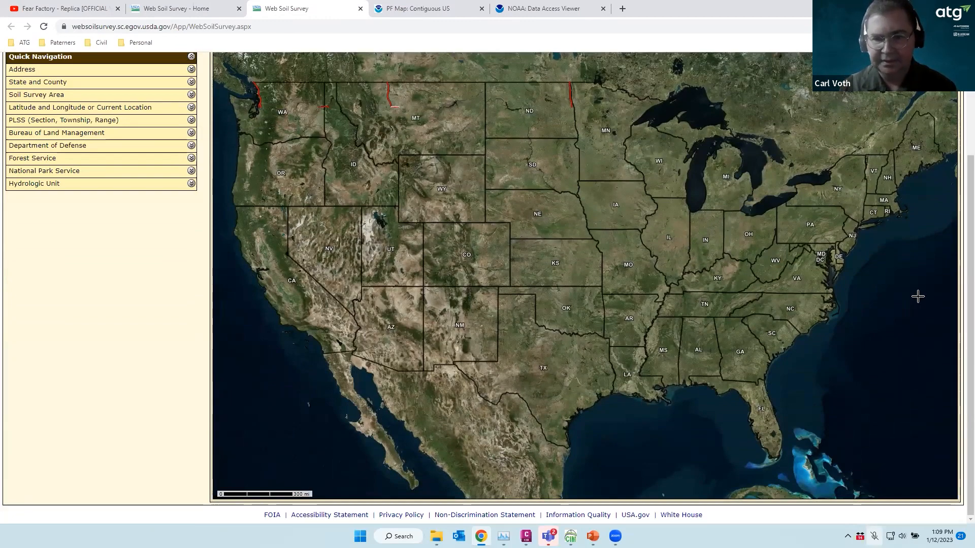
pyautogui.moveTo(654, 374); pyautogui.dragTo(682, 400)
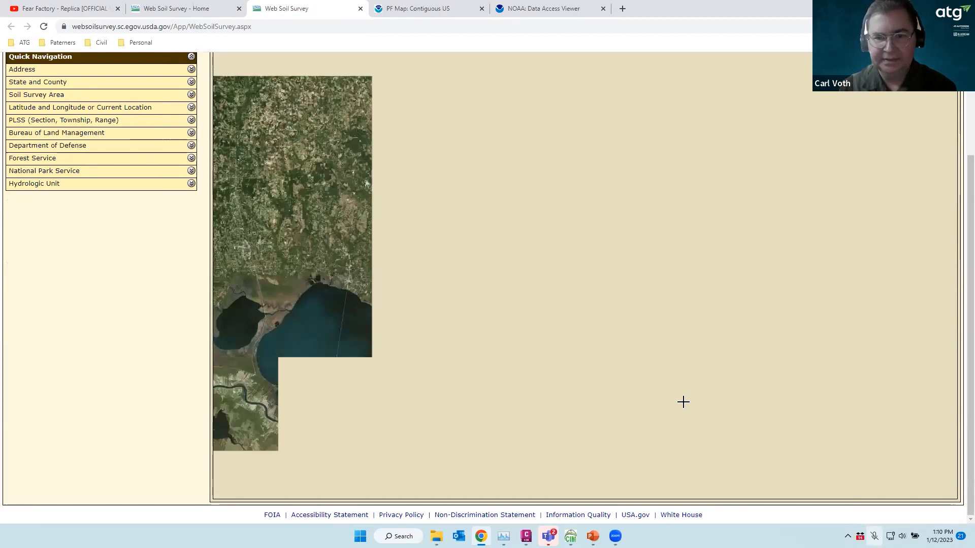
pyautogui.moveTo(593, 331); pyautogui.dragTo(516, 270)
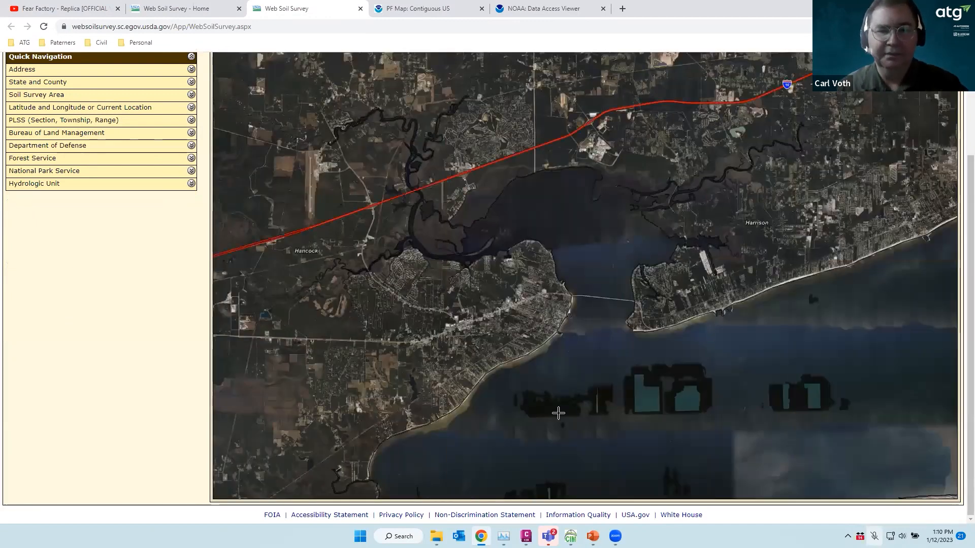
pyautogui.moveTo(565, 411); pyautogui.dragTo(411, 283)
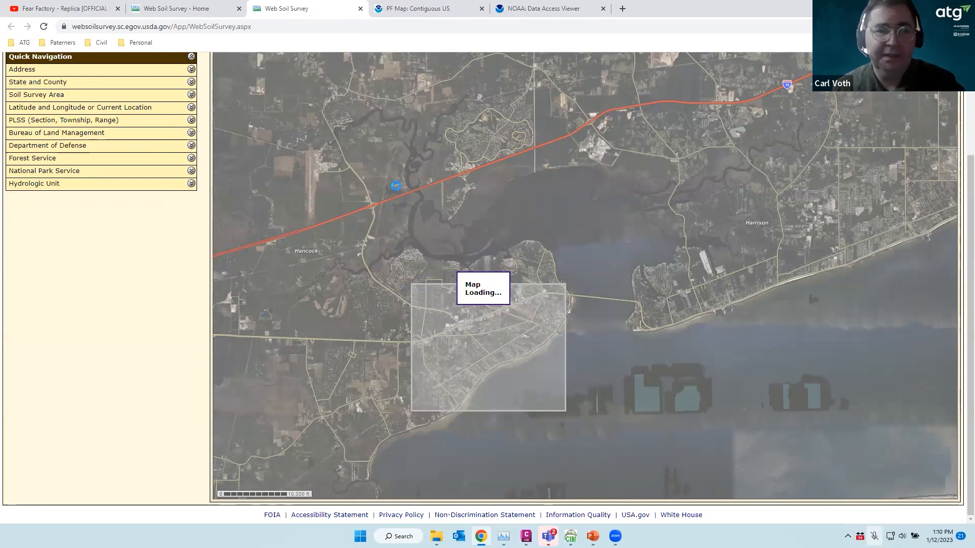
pyautogui.scroll(2, 477, 363)
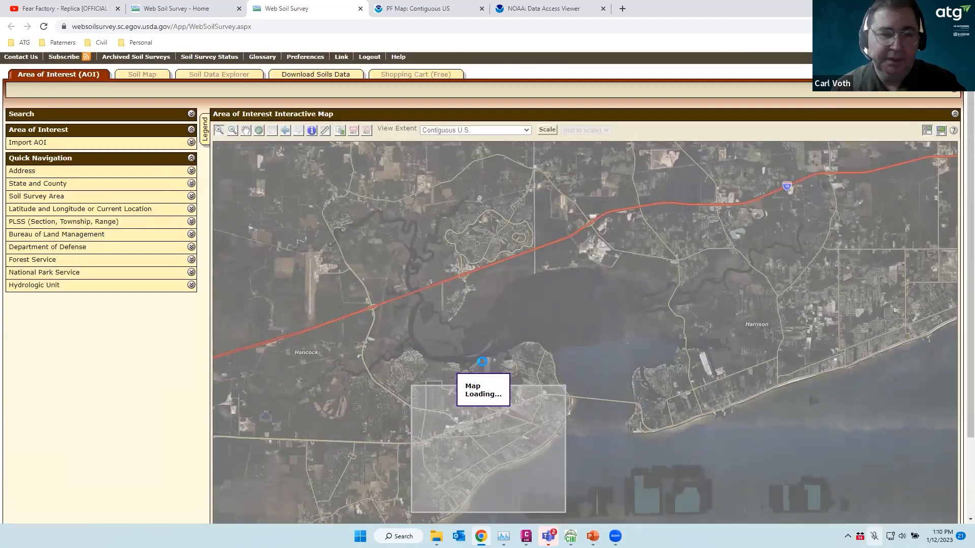
pyautogui.scroll(-1, 461, 392)
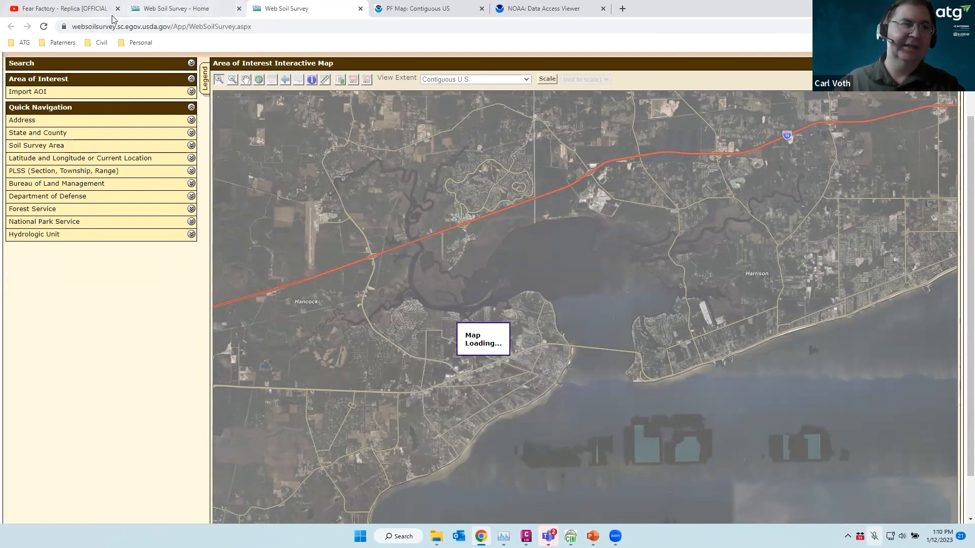
# Close the soil survey map and home tabs, leaving the NOAA precipitation frequency page
pyautogui.click(360, 9)
pyautogui.click(542, 163)
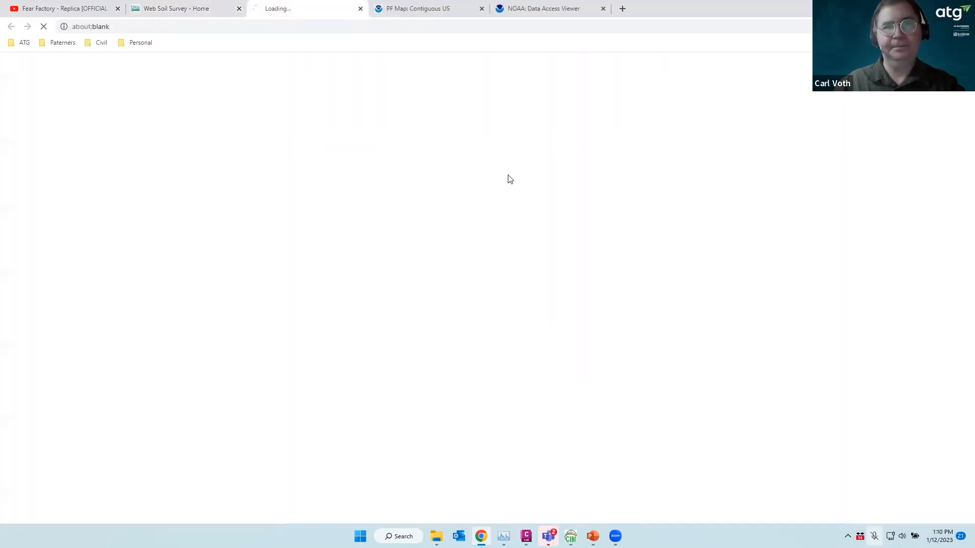
pyautogui.click(239, 9)
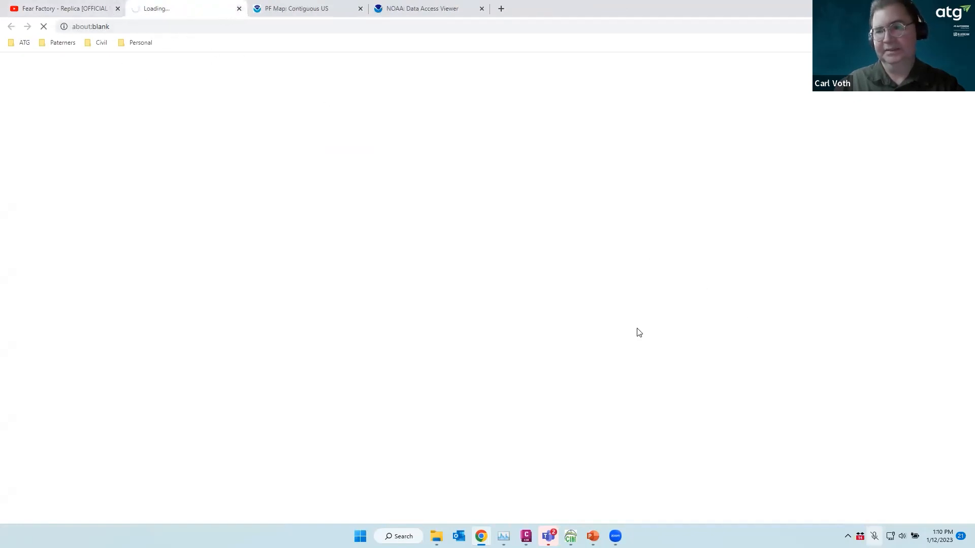
pyautogui.click(238, 10)
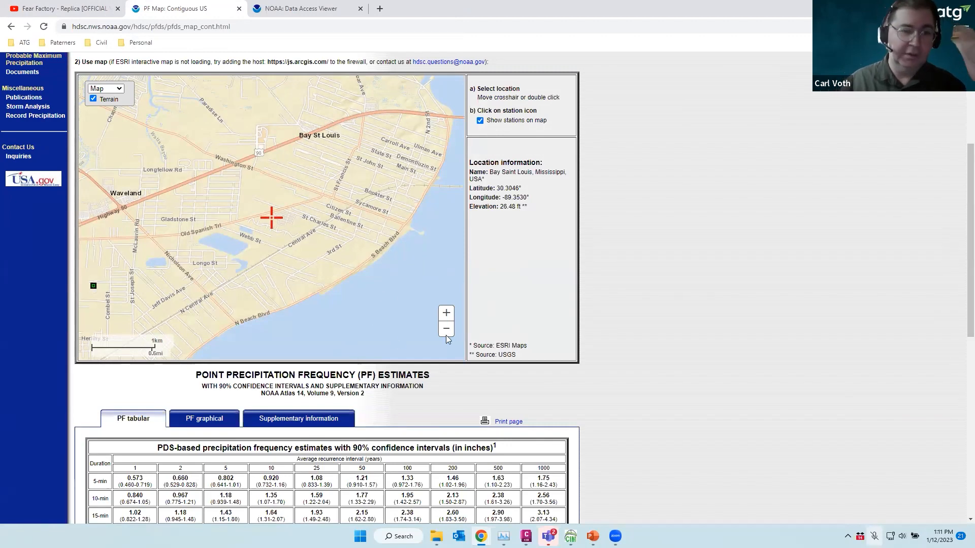
pyautogui.scroll(4, 375, 297)
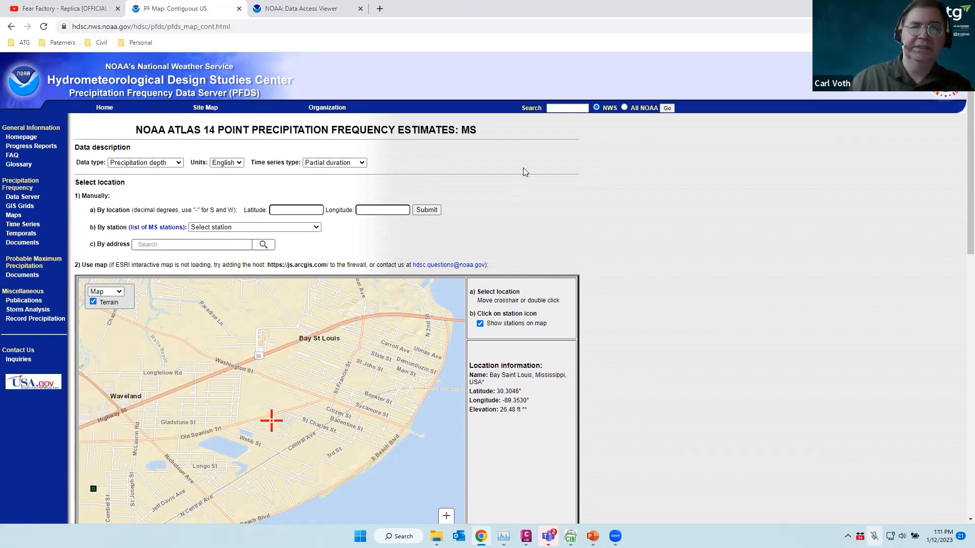
pyautogui.scroll(-2, 525, 171)
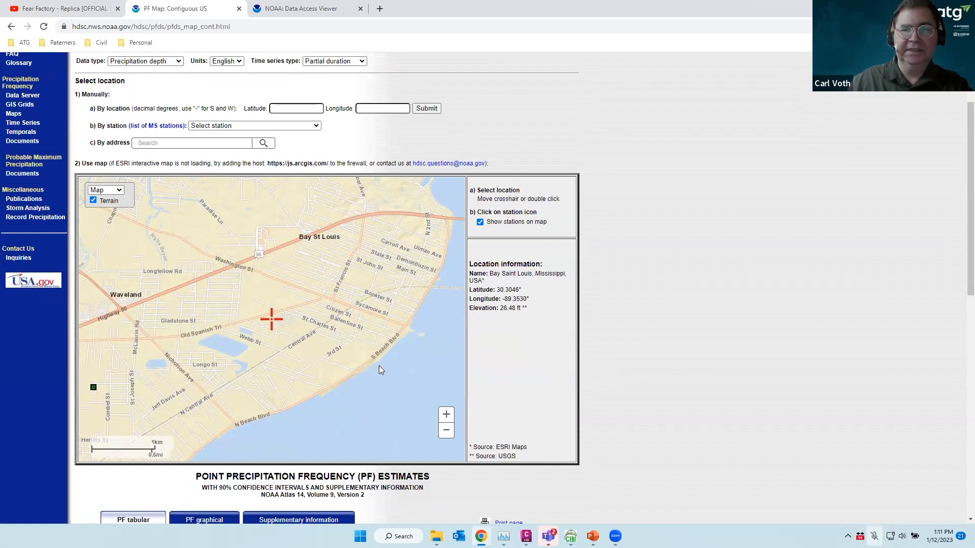
pyautogui.click(180, 62)
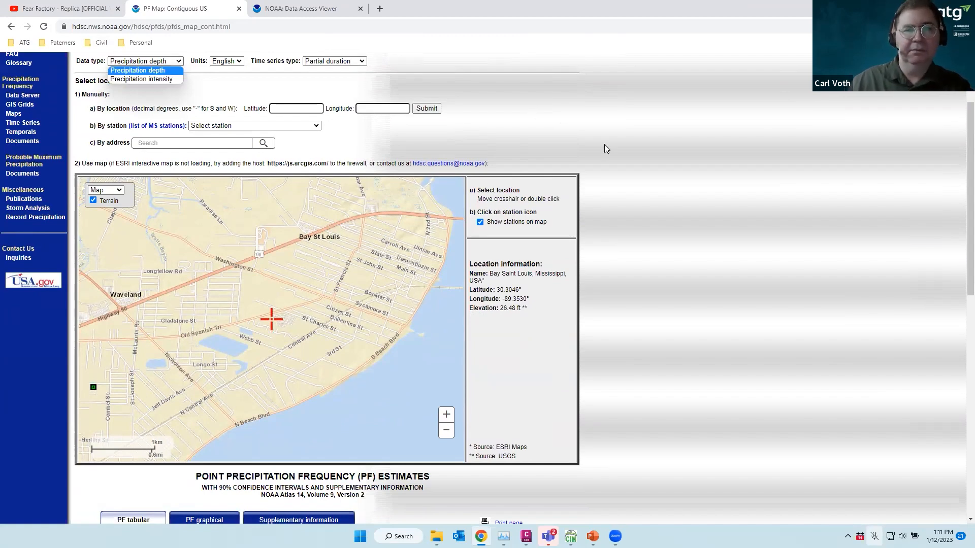
pyautogui.scroll(-5, 632, 164)
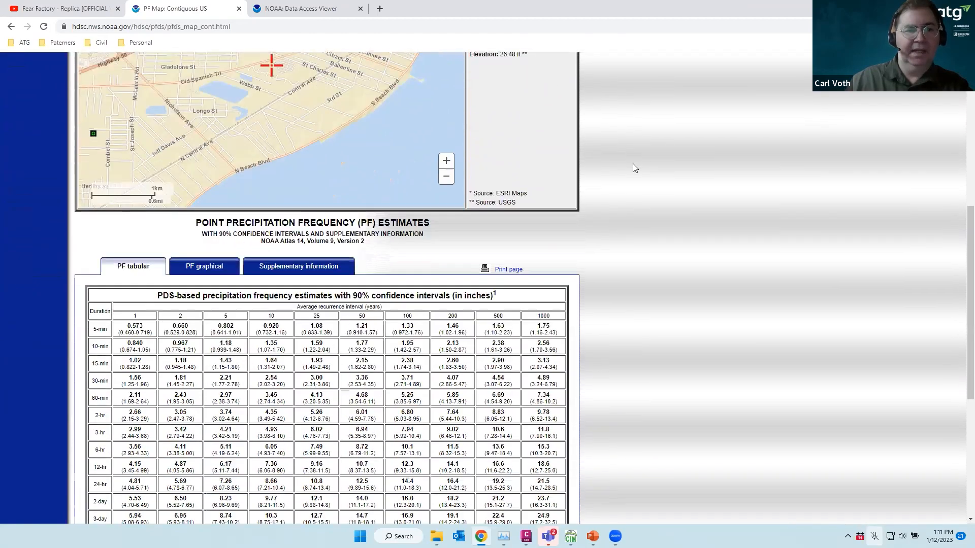
pyautogui.scroll(-3, 633, 164)
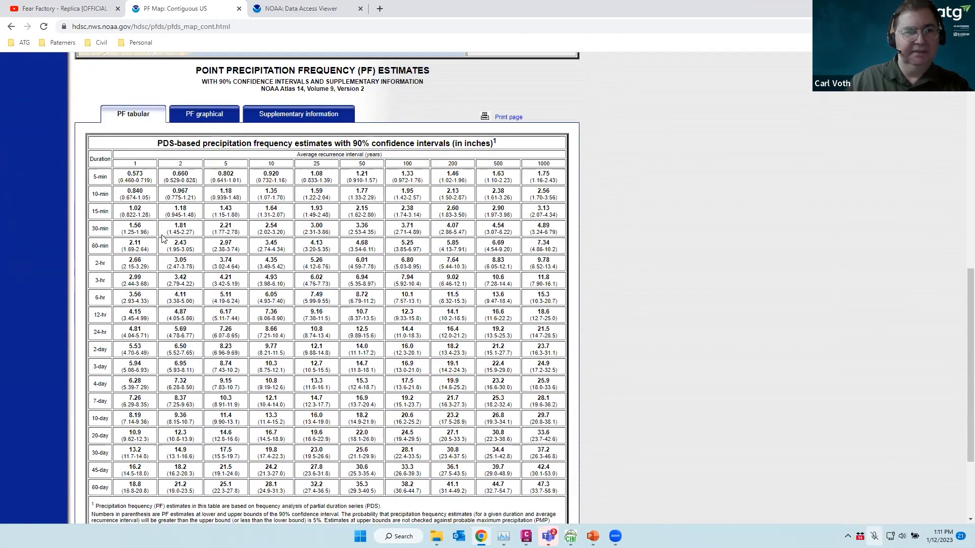
pyautogui.scroll(10, 255, 213)
pyautogui.scroll(-7, 255, 216)
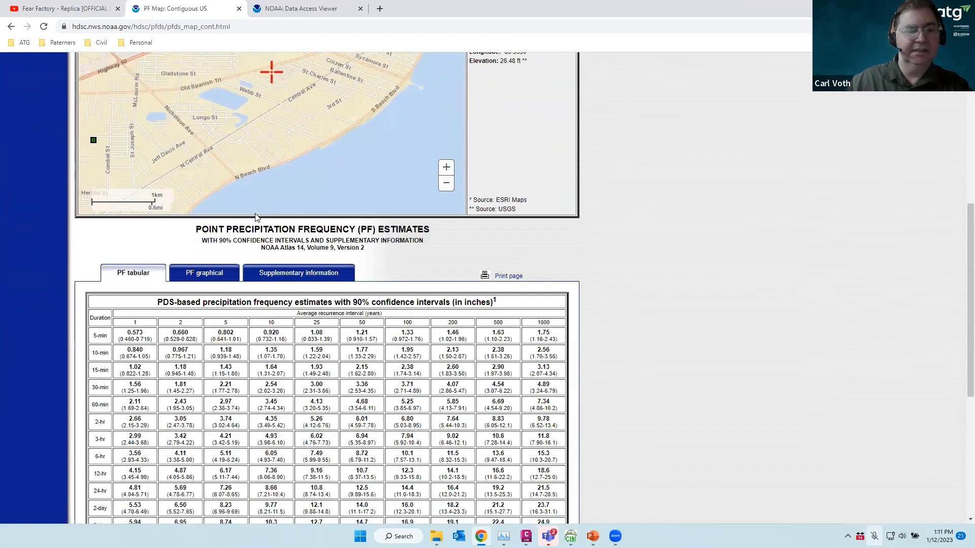
pyautogui.scroll(-3, 255, 217)
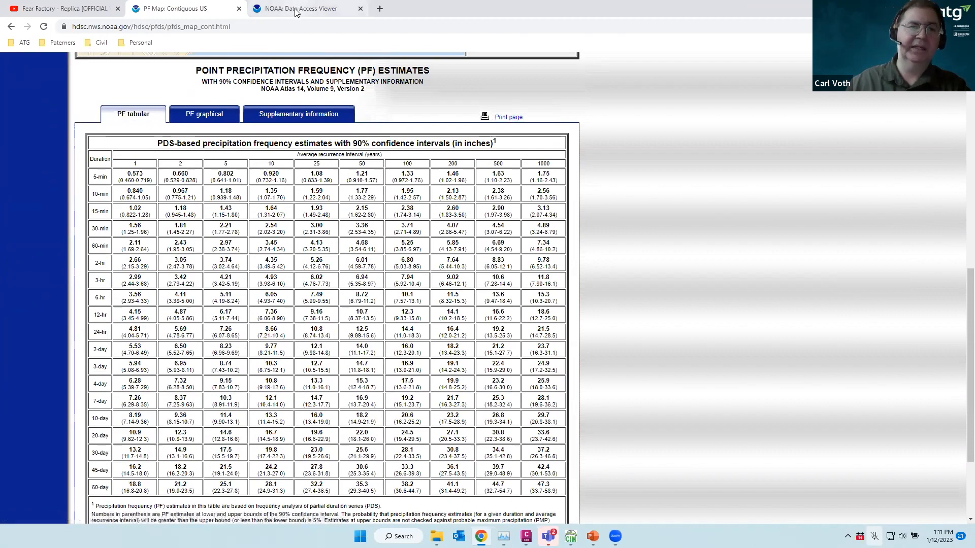
pyautogui.moveTo(296, 12)
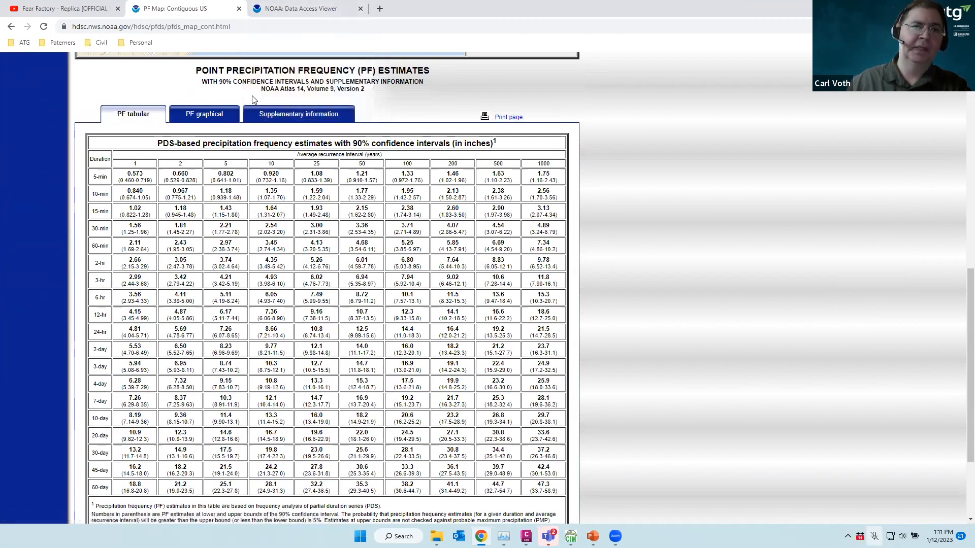
pyautogui.scroll(10, 249, 98)
# Switch the NOAA estimates' data type to precipitation intensity in inches/hour
pyautogui.click(170, 163)
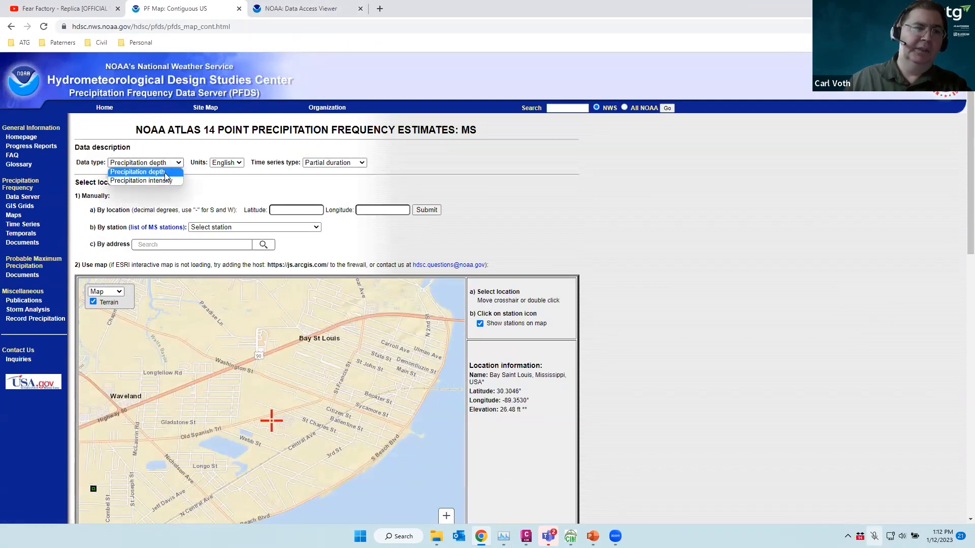
pyautogui.click(161, 178)
pyautogui.scroll(-3, 294, 179)
pyautogui.scroll(-5, 294, 178)
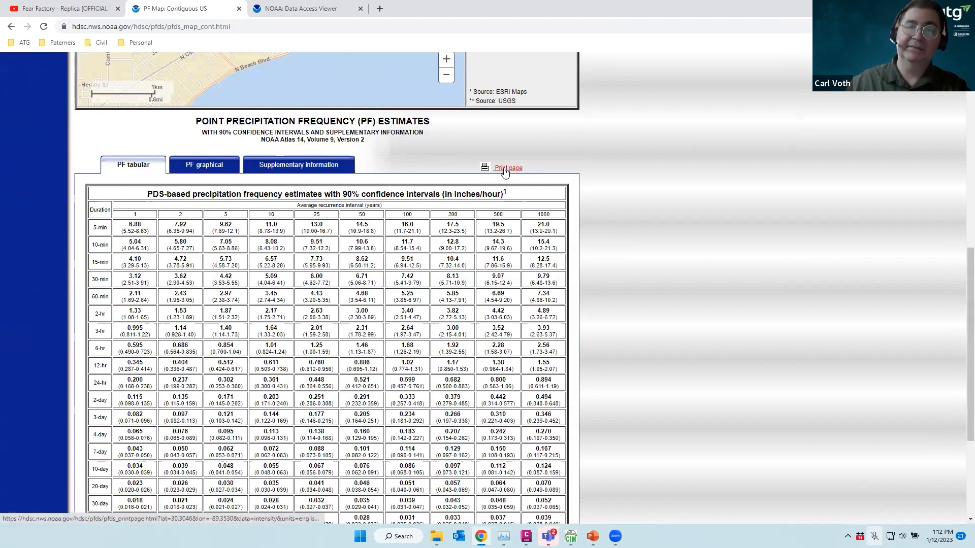
# Close the PF Map page and return to the 00-DRAINAGE AND SEWER drawing in Civil 3D
pyautogui.click(239, 8)
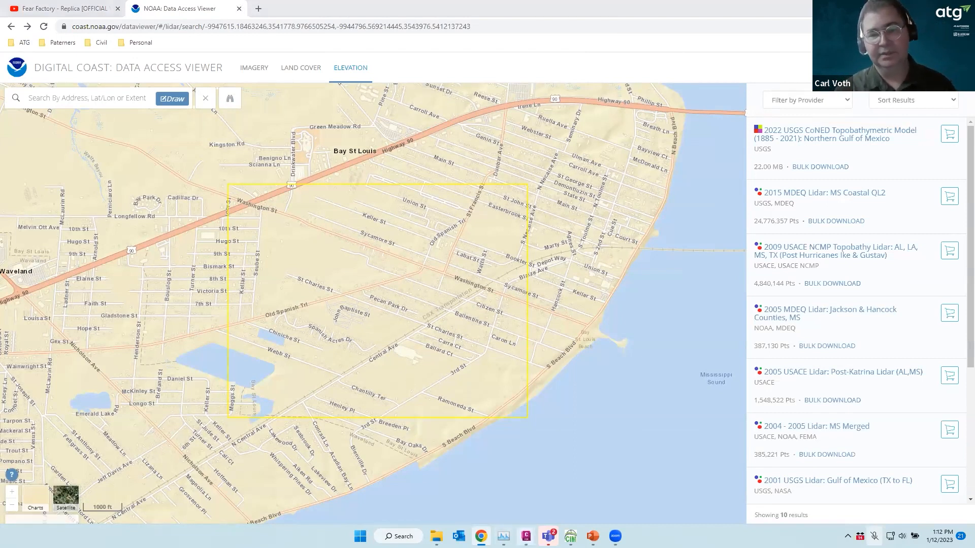
pyautogui.moveTo(526, 536)
pyautogui.click(664, 485)
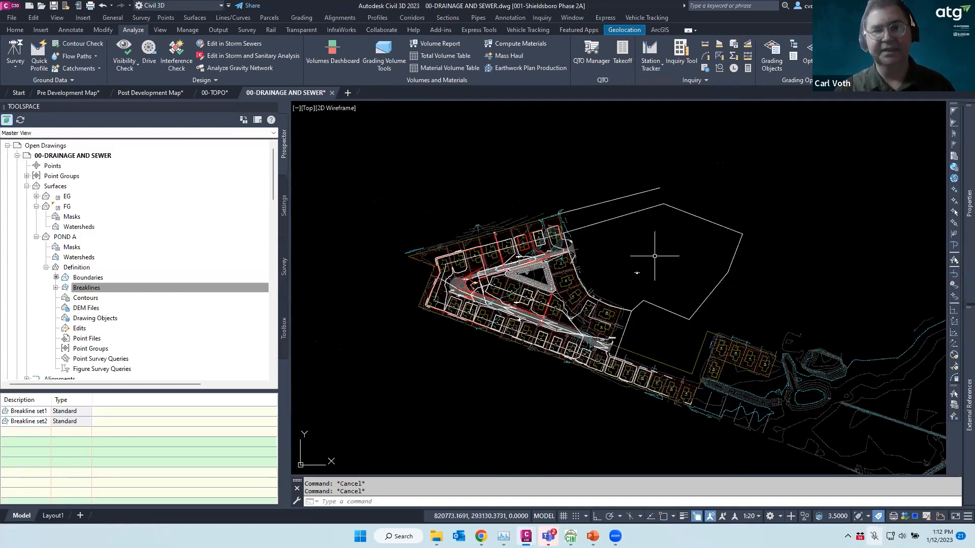
# Zoom around the drainage and sewer site plan, then bring back the NOAA Data Access Viewer
pyautogui.scroll(7, 548, 266)
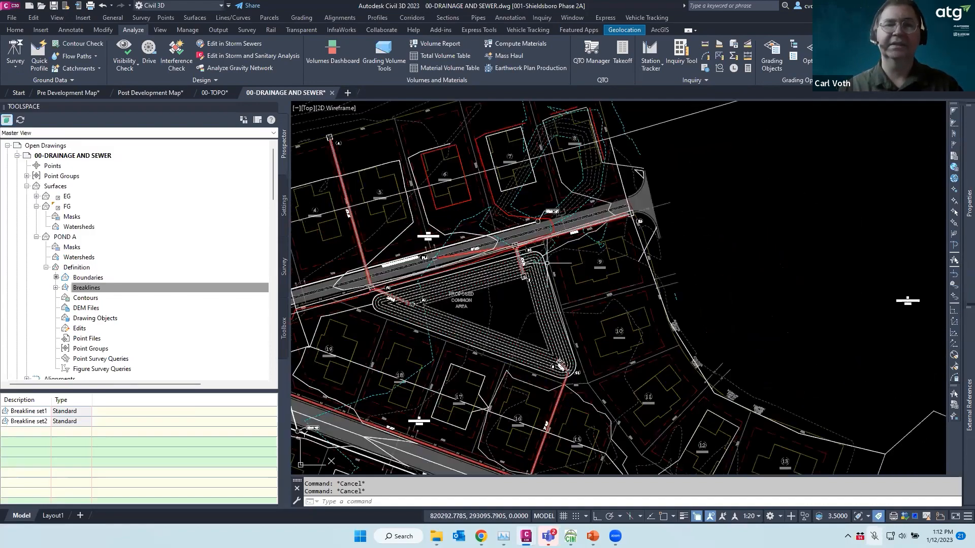
pyautogui.scroll(-9, 496, 271)
pyautogui.scroll(5, 418, 254)
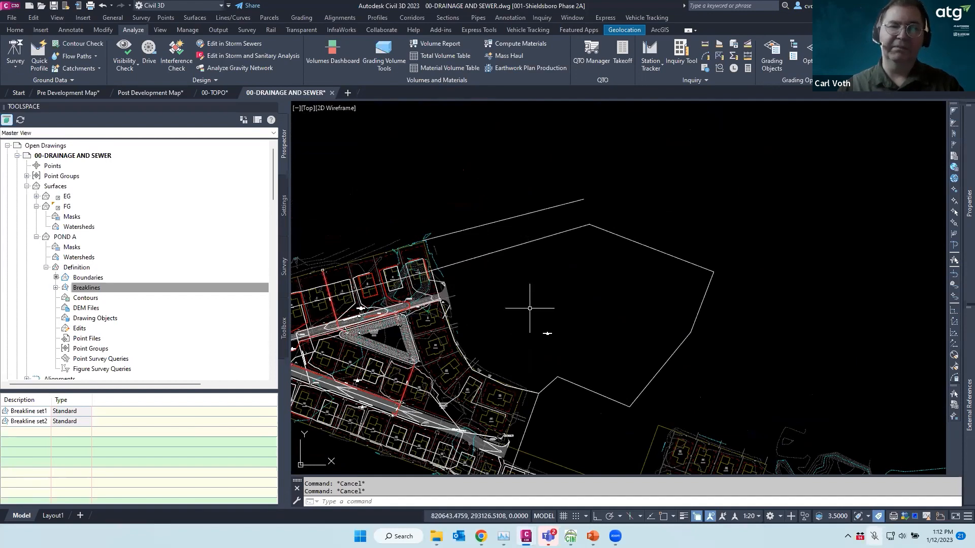
pyautogui.scroll(-2, 530, 308)
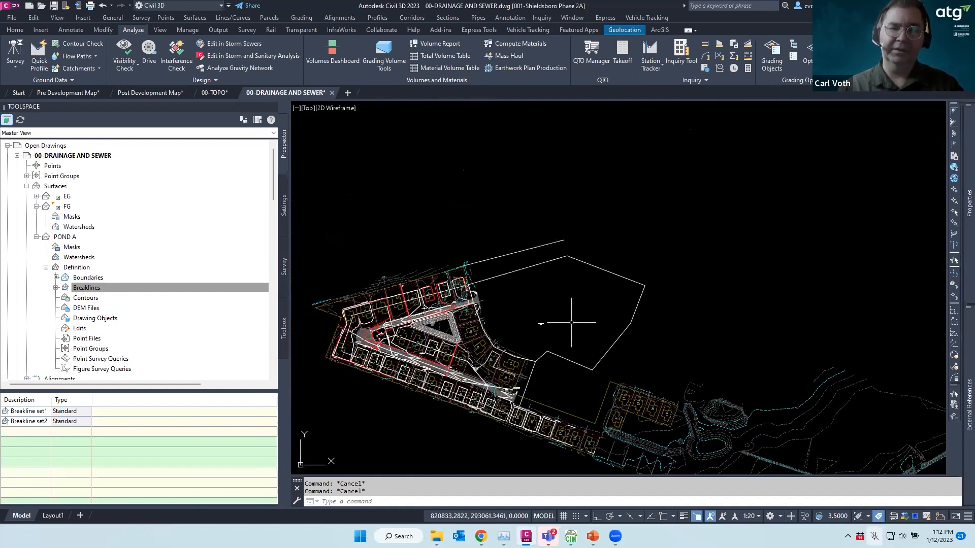
pyautogui.moveTo(570, 536)
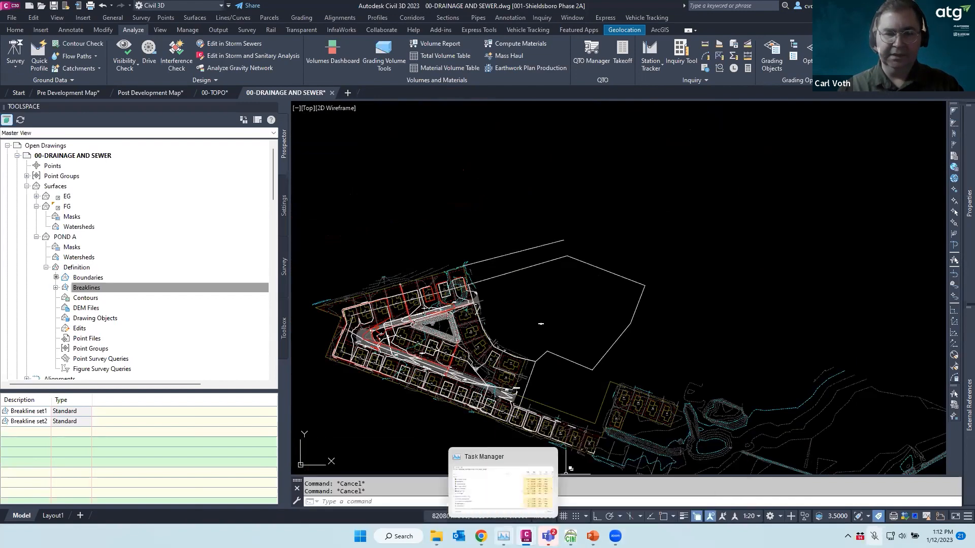
pyautogui.moveTo(526, 536)
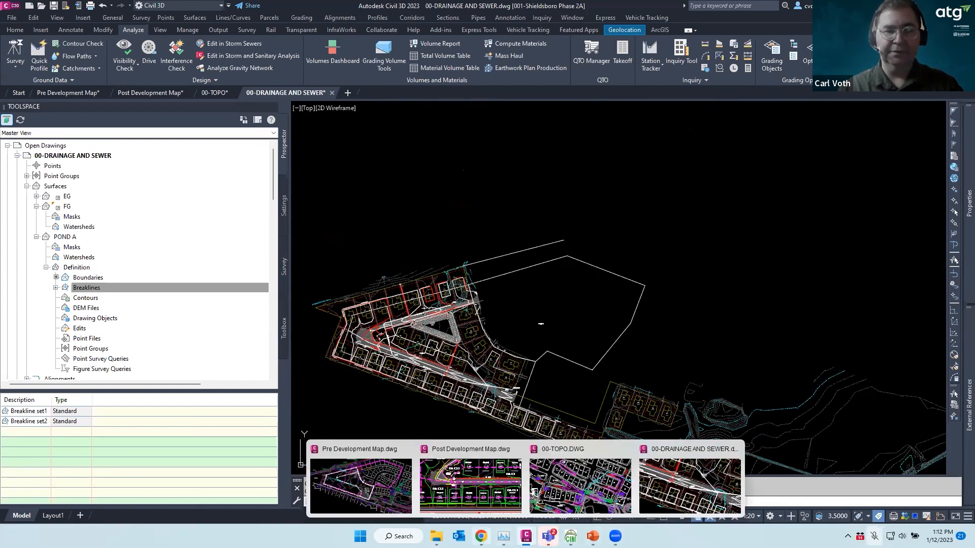
pyautogui.click(481, 536)
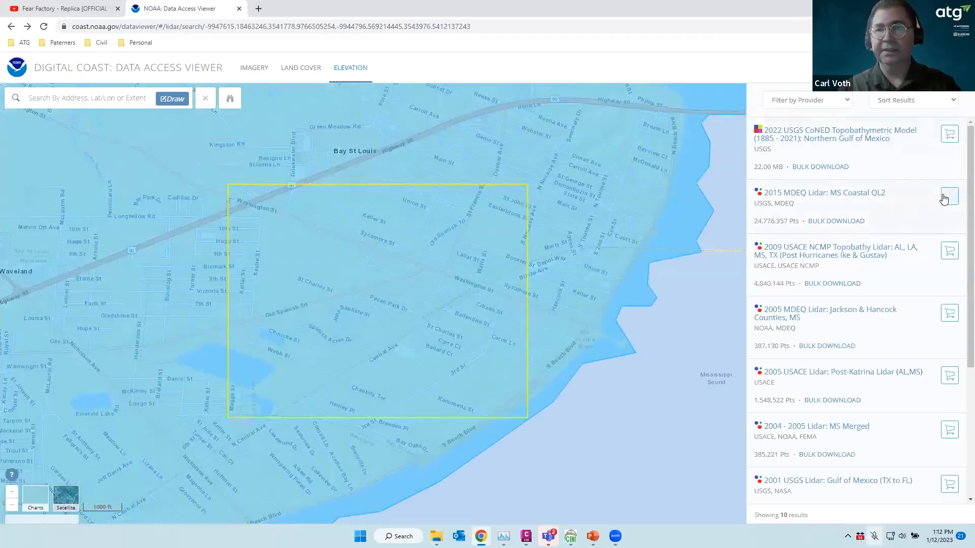
# Add the 2015 MDEQ Lidar: MS Coastal QL2 dataset to the cart and proceed to provisioning
pyautogui.click(946, 198)
pyautogui.click(947, 198)
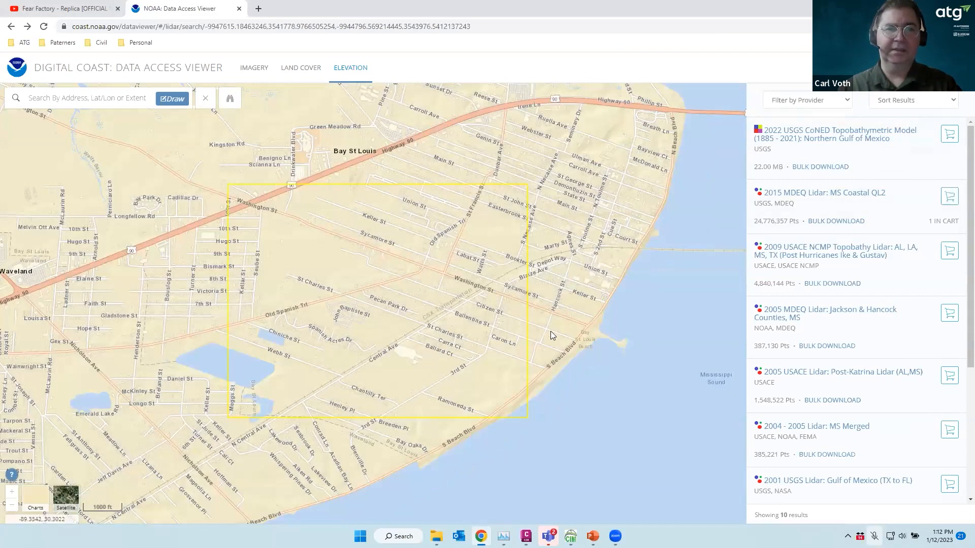
pyautogui.click(936, 67)
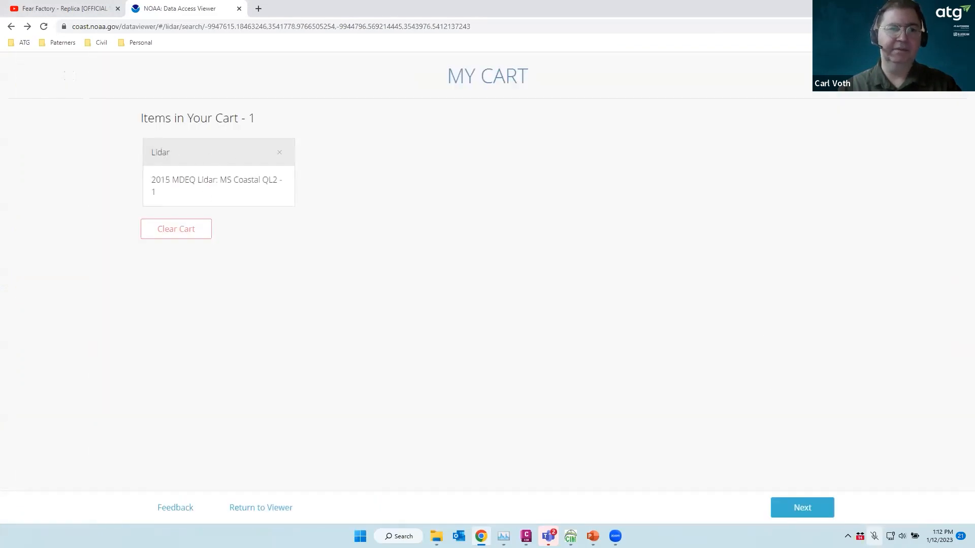
pyautogui.click(804, 508)
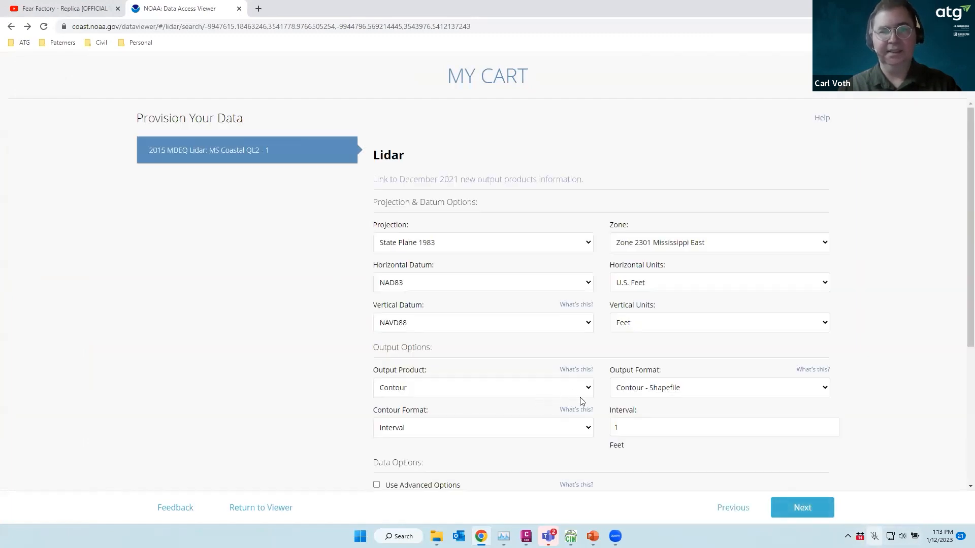
# Set output product to Contour and format to Contour - Shapefile, then advance to Delivery
pyautogui.click(583, 390)
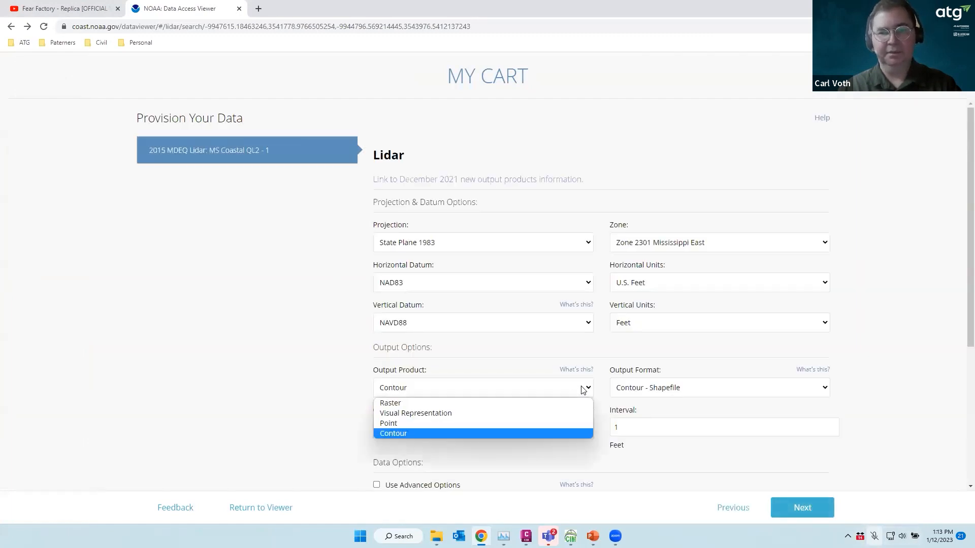
pyautogui.click(394, 434)
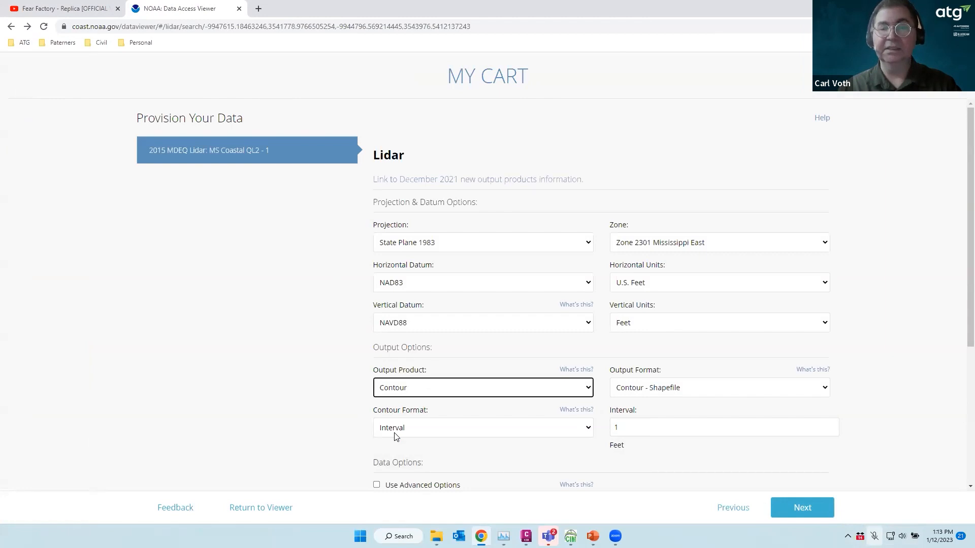
pyautogui.click(738, 394)
pyautogui.click(739, 393)
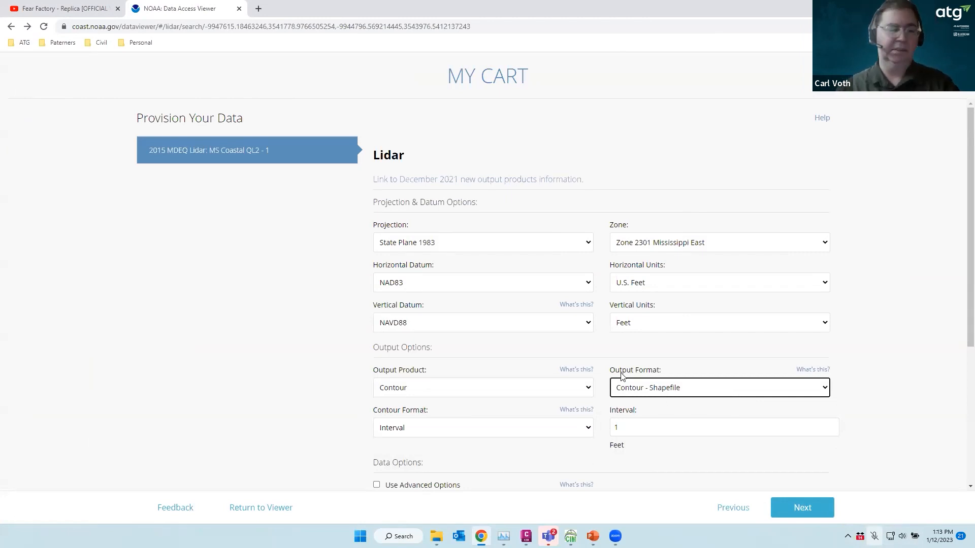
pyautogui.click(805, 508)
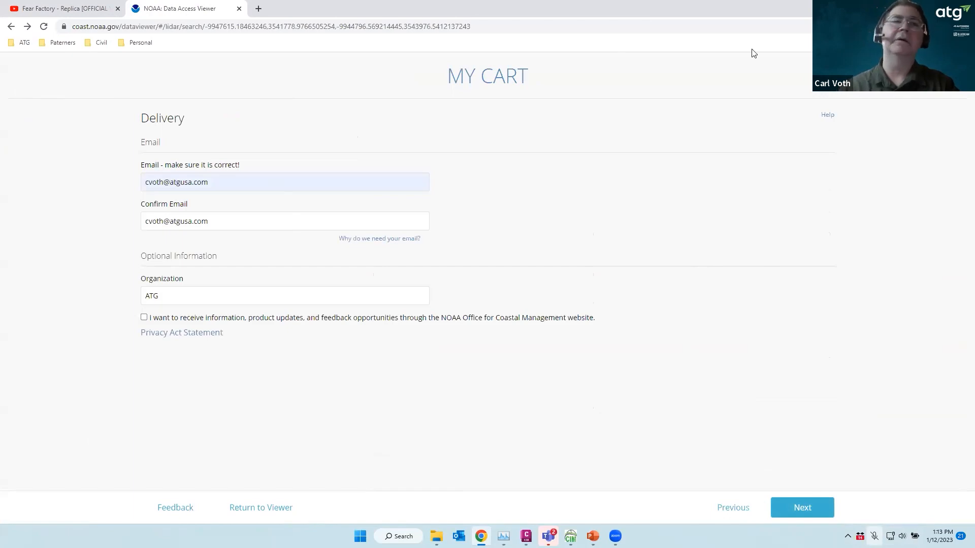
# Close the Data Access Viewer tab and switch to the 00-TOPO drawing in Civil 3D
pyautogui.click(239, 8)
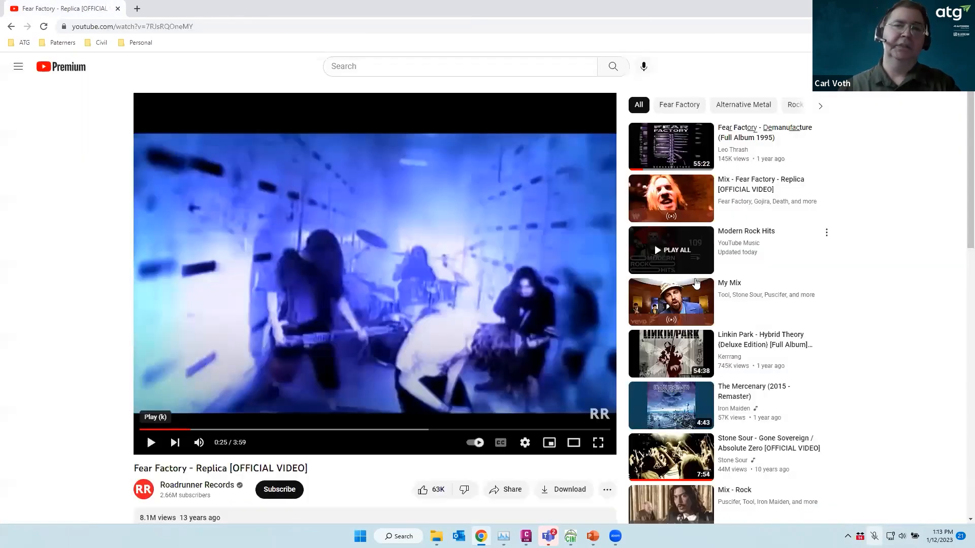
pyautogui.hotkey('alt', 'Tab')
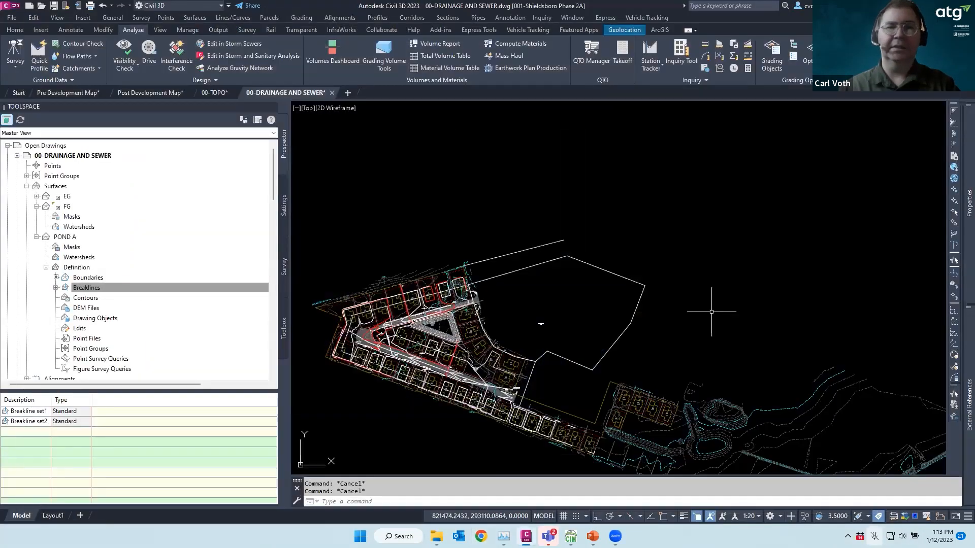
pyautogui.scroll(-2, 579, 270)
pyautogui.scroll(3, 579, 270)
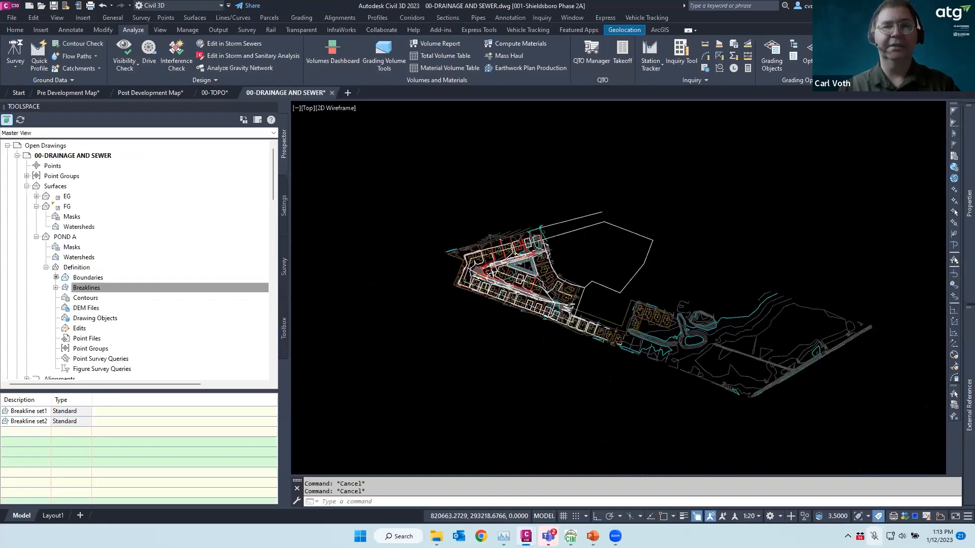
pyautogui.click(213, 95)
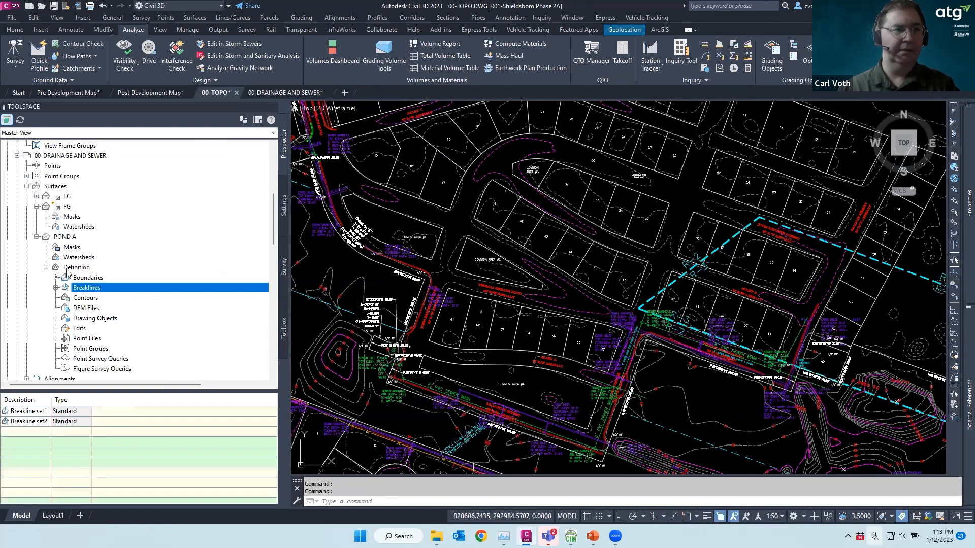
# Delete the Lidar and Drainage Surface surfaces via Prospector, leaving only EG
pyautogui.scroll(3, 78, 218)
pyautogui.scroll(4, 79, 218)
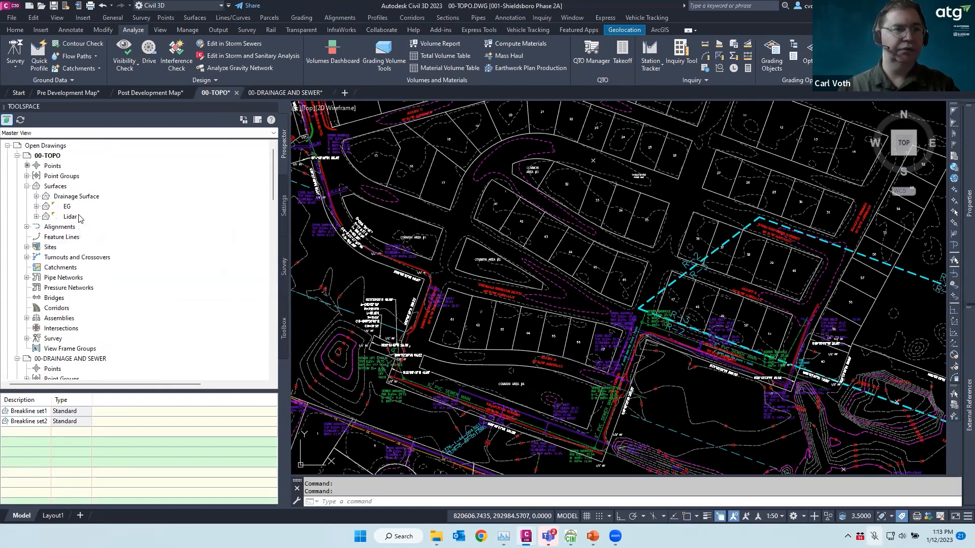
pyautogui.rightClick(71, 218)
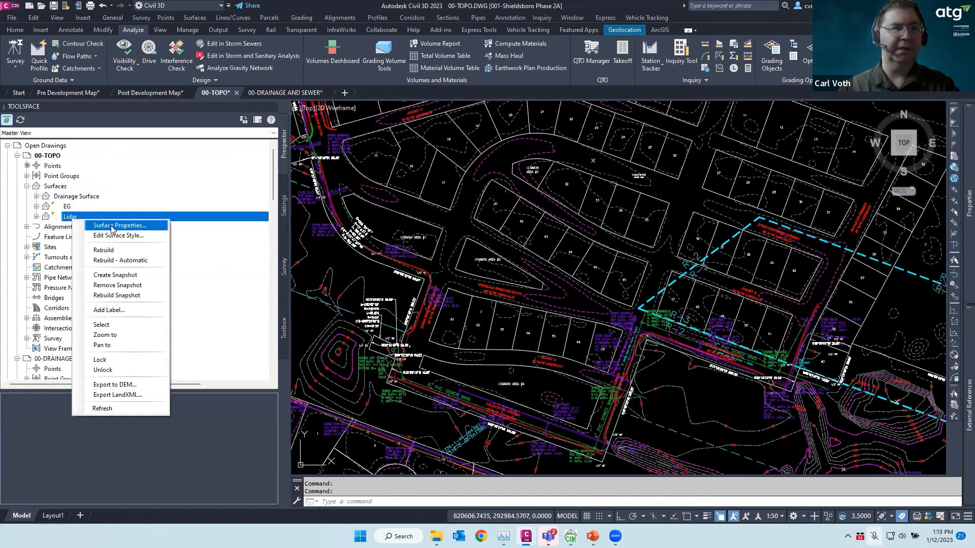
pyautogui.click(104, 325)
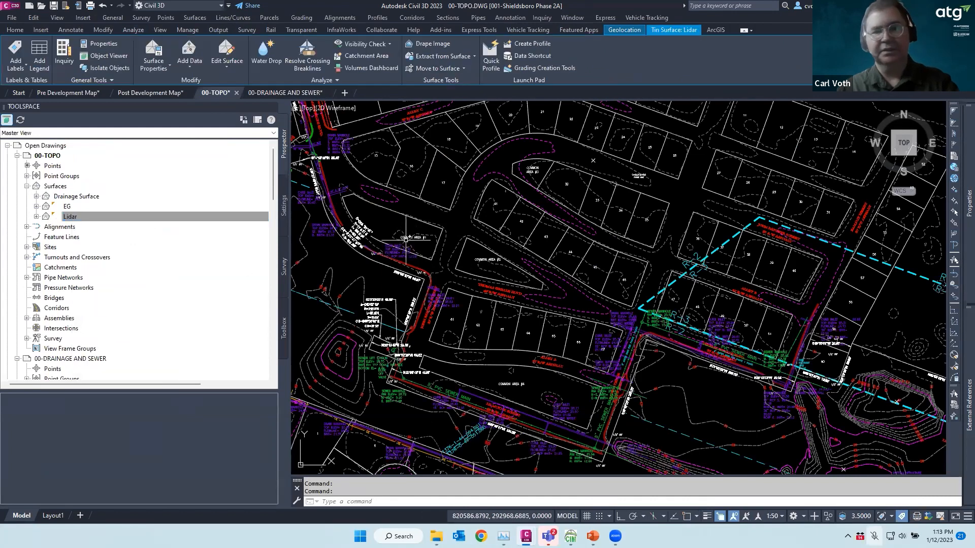
pyautogui.press('Delete')
pyautogui.click(85, 197)
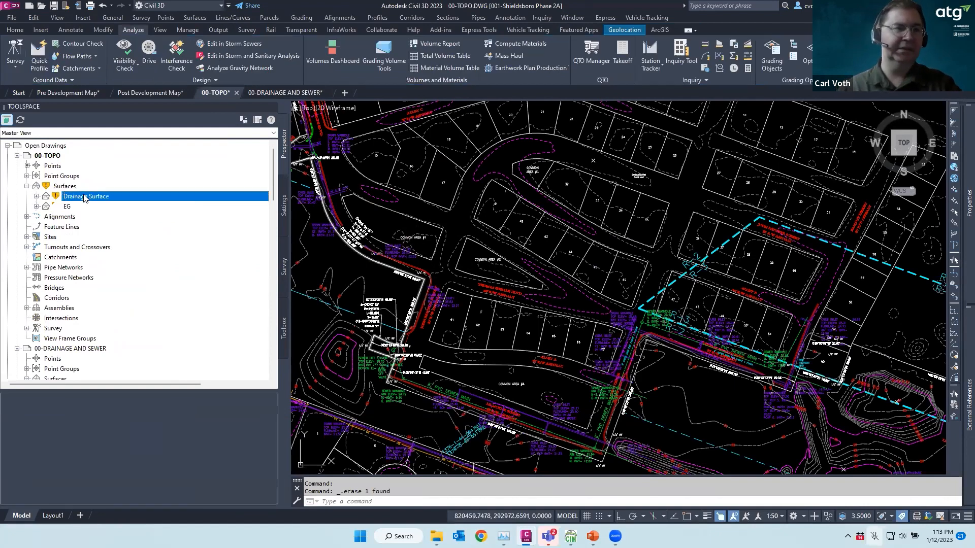
pyautogui.rightClick(84, 197)
pyautogui.click(117, 301)
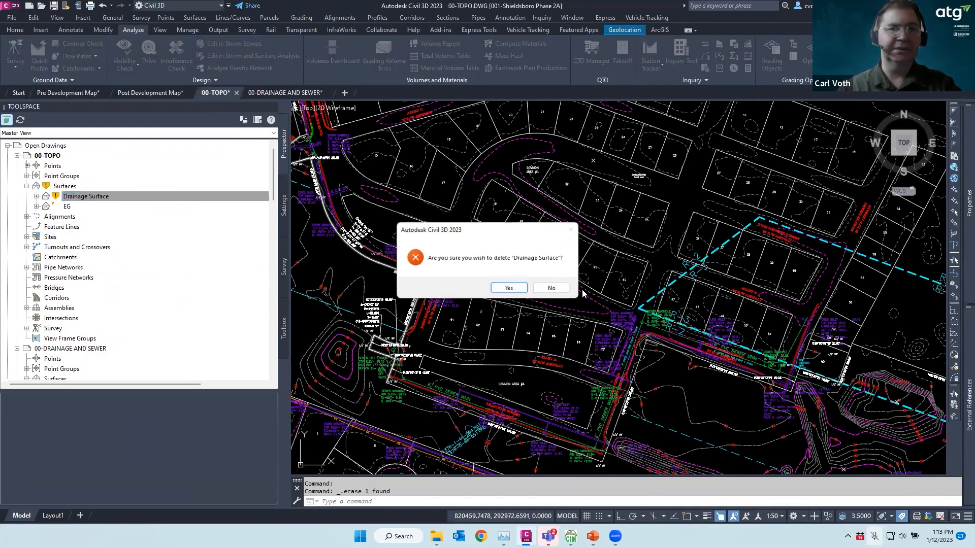
pyautogui.click(508, 288)
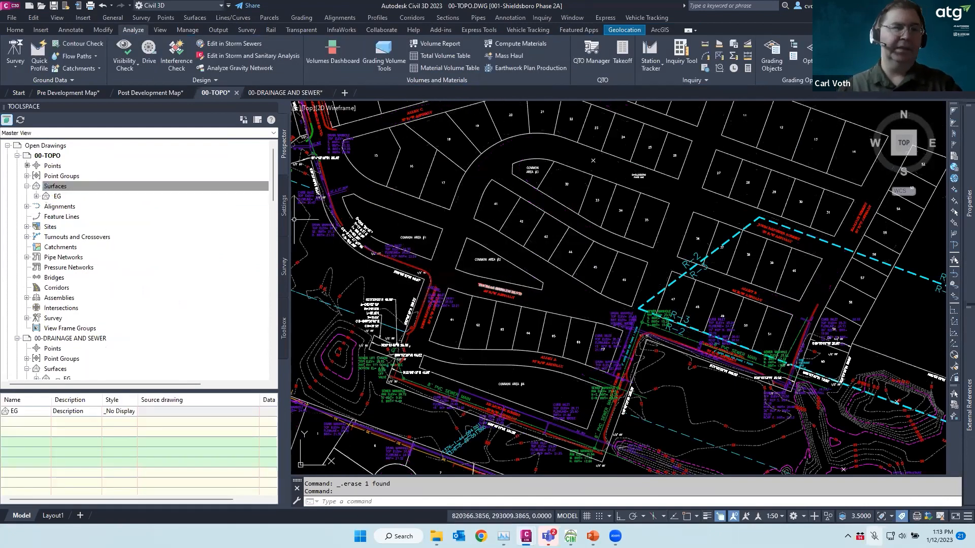
pyautogui.press('Escape')
pyautogui.press('Escape')
pyautogui.scroll(-7, 525, 258)
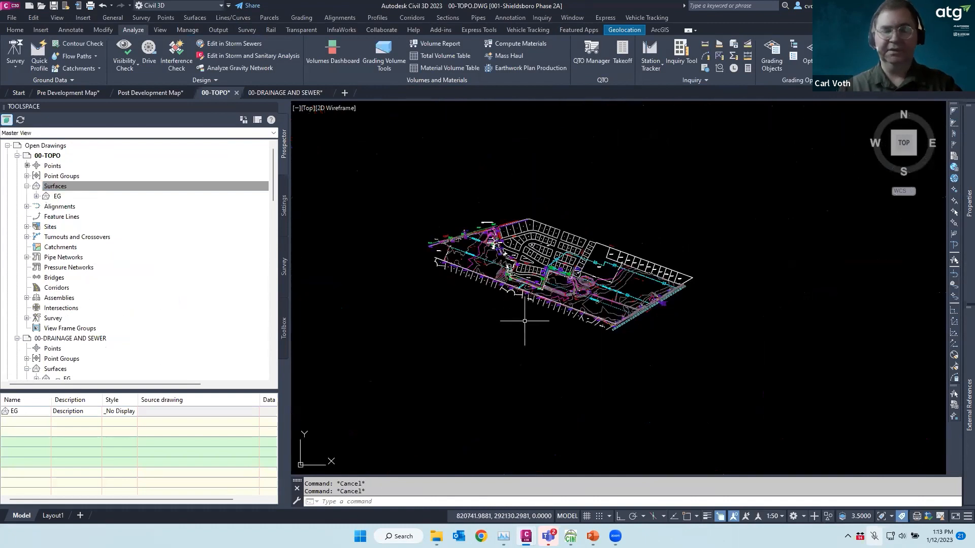
# MAPIMPORT ms2015_usgs_ms_ql2_Job817083.shp with polygons as closed polylines, adding 7484 objects
pyautogui.write('m')
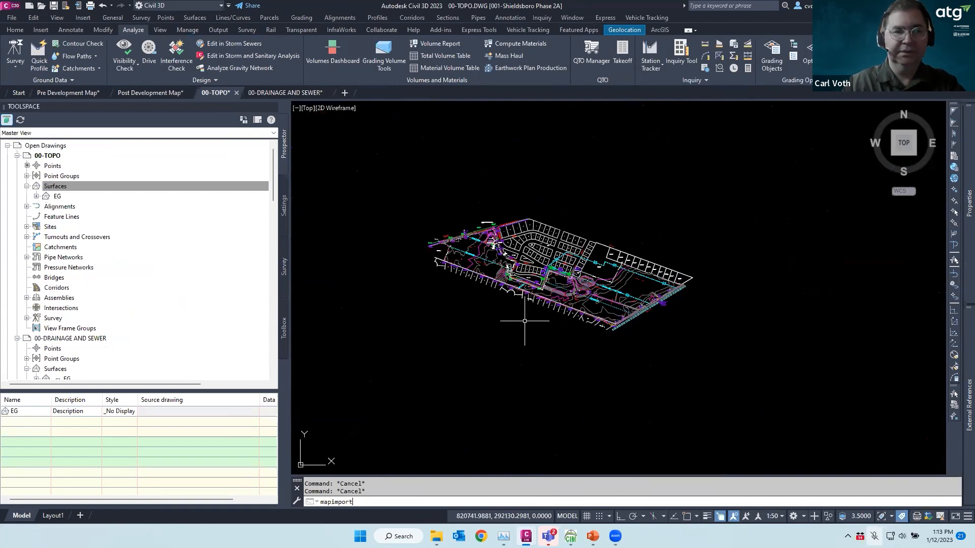
pyautogui.write('apimport')
pyautogui.press('Return')
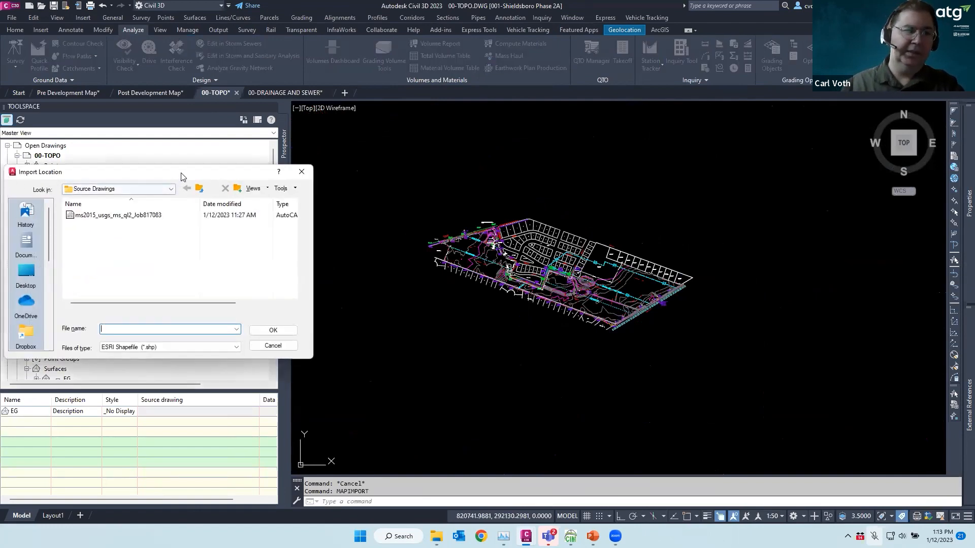
pyautogui.moveTo(189, 176); pyautogui.dragTo(489, 184)
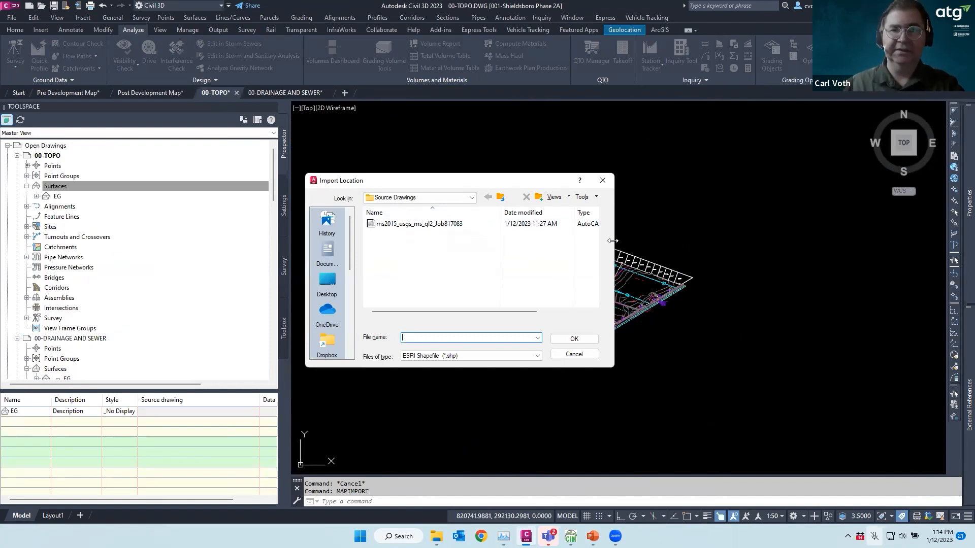
pyautogui.moveTo(613, 241); pyautogui.dragTo(758, 241)
pyautogui.click(487, 224)
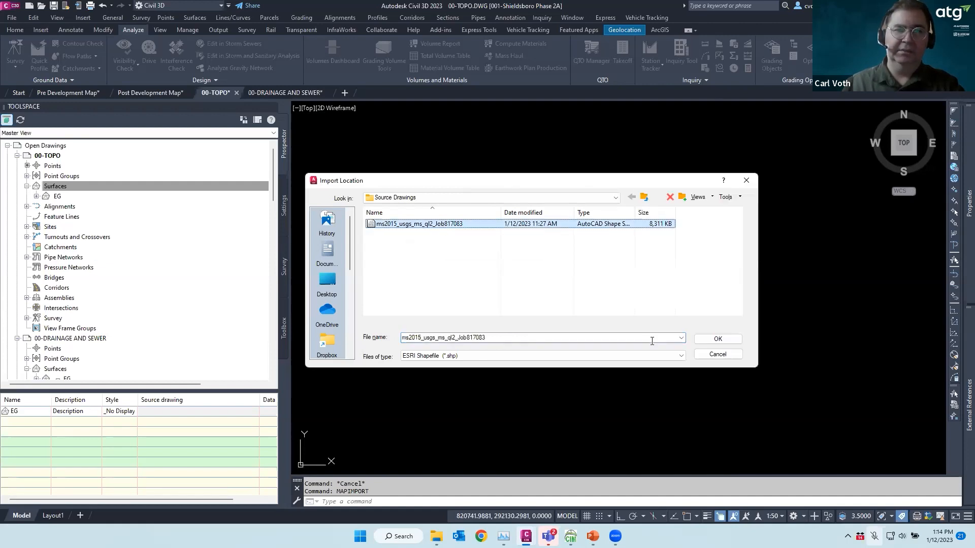
pyautogui.click(717, 339)
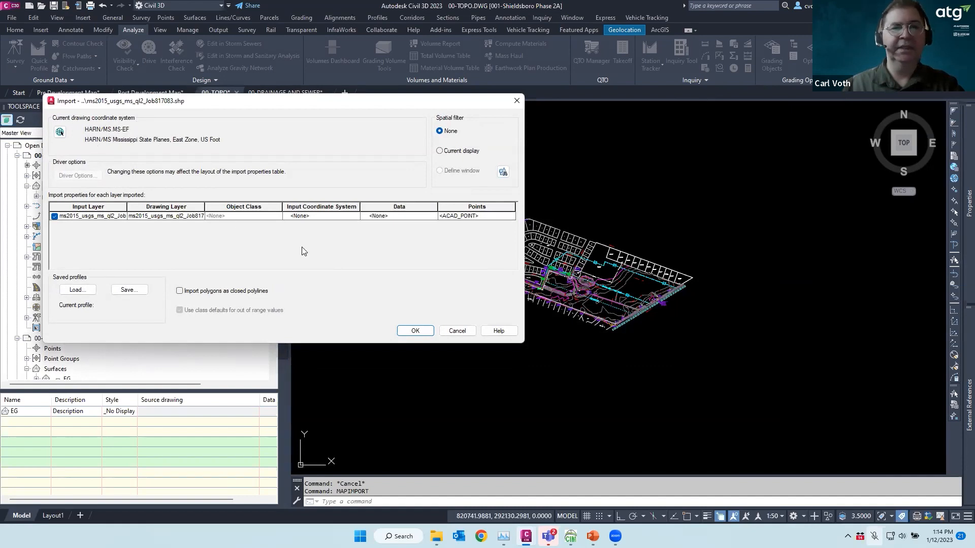
pyautogui.click(315, 217)
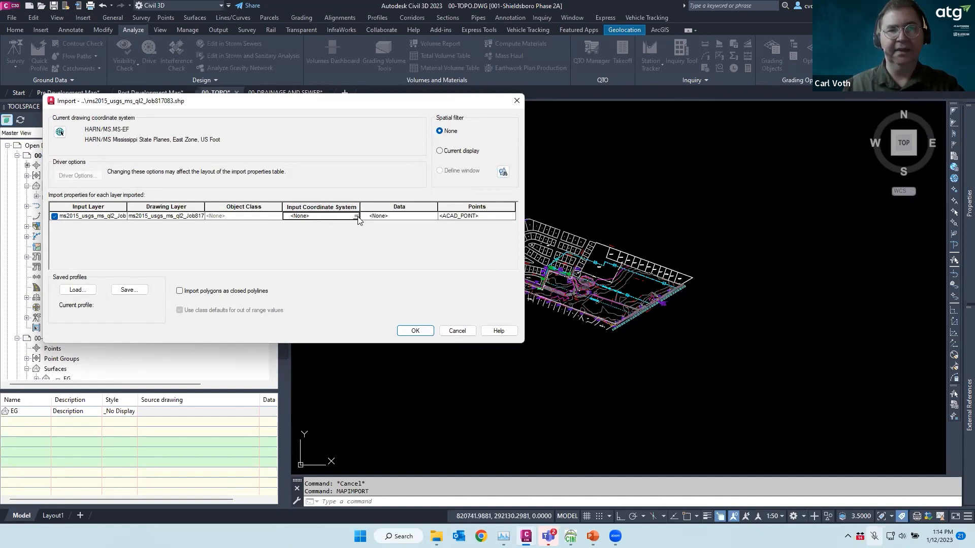
pyautogui.click(179, 291)
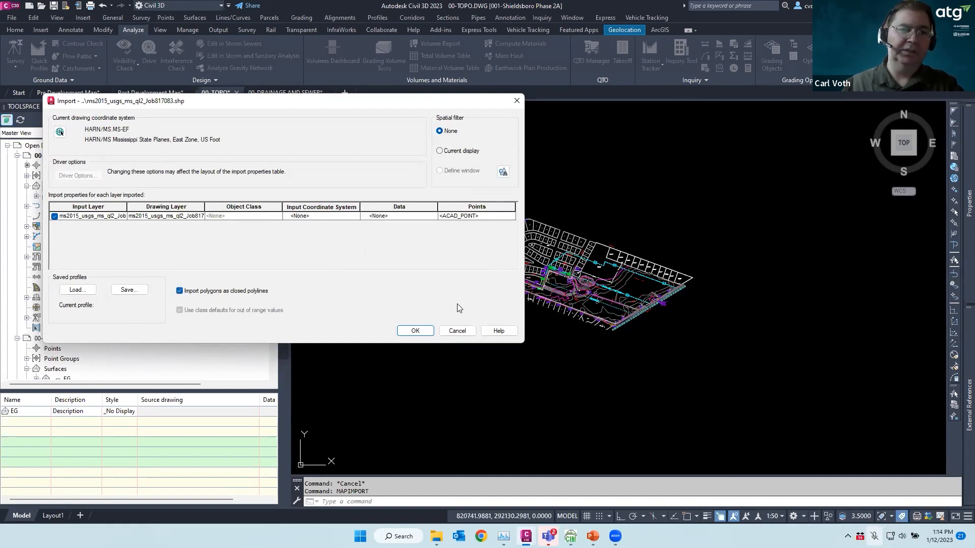
pyautogui.click(416, 331)
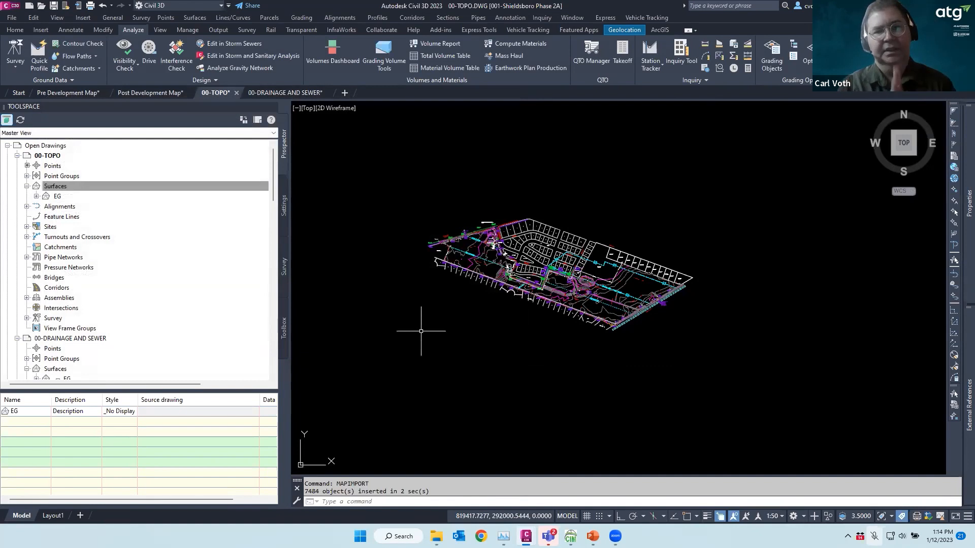
# Turn all layers on with LAYON and check one of the imported contour polylines
pyautogui.press('Escape')
pyautogui.write('layon')
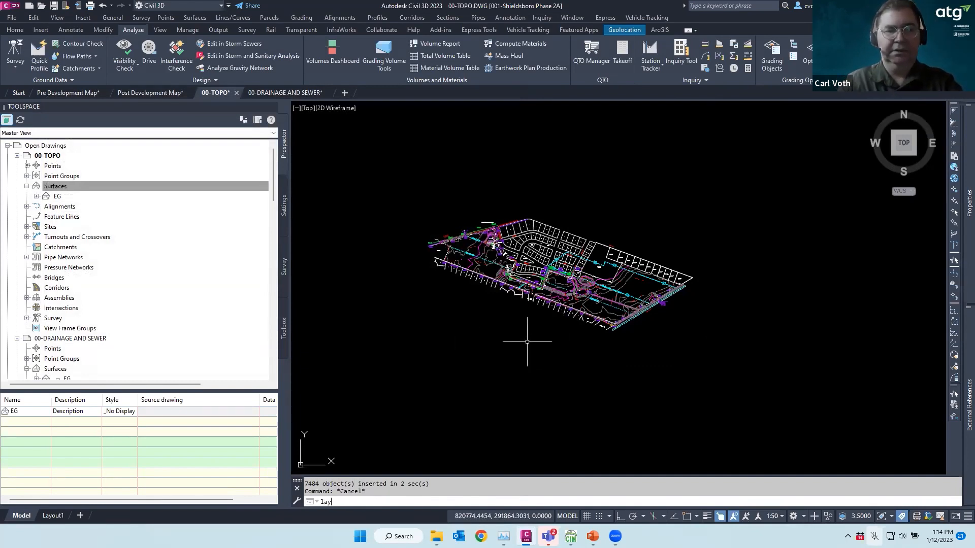
pyautogui.press('Return')
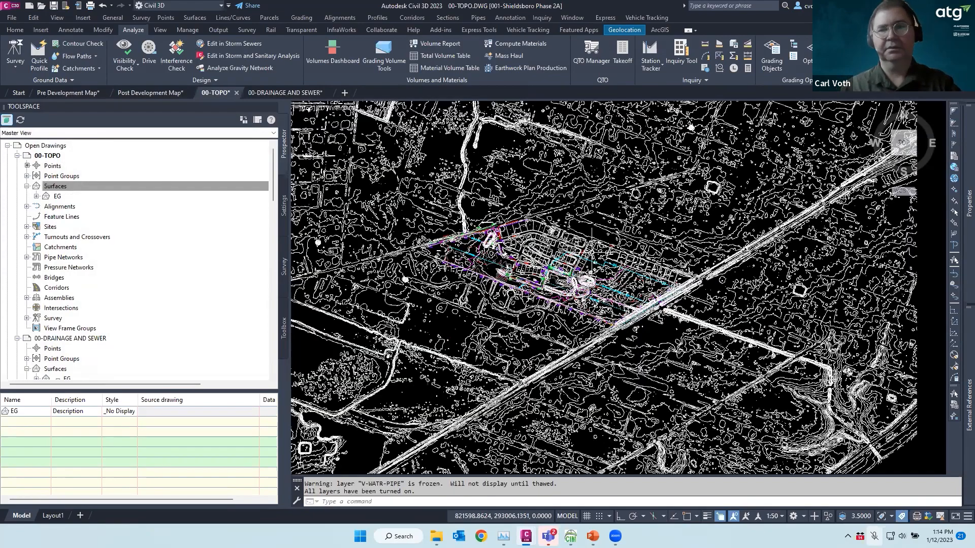
pyautogui.scroll(-3, 594, 253)
pyautogui.scroll(3, 613, 244)
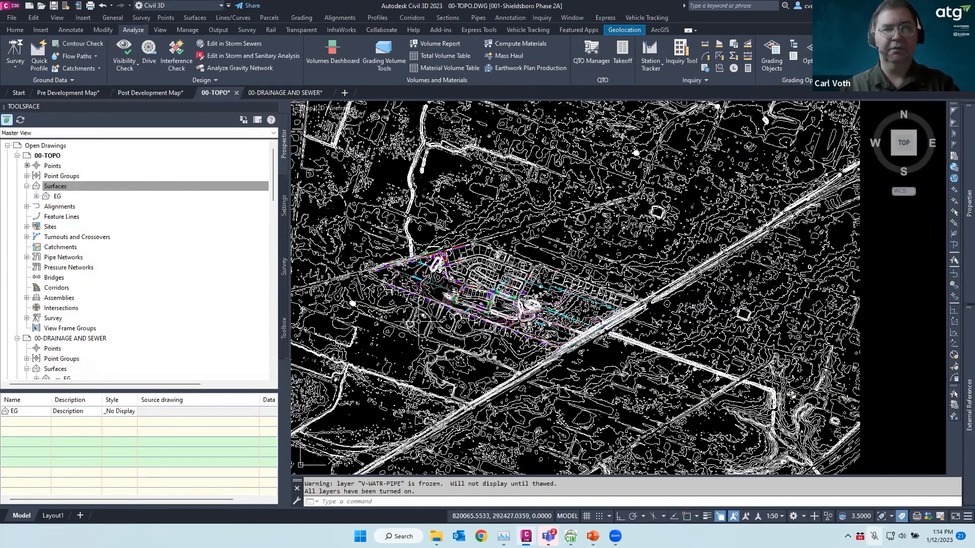
pyautogui.scroll(2, 416, 323)
pyautogui.press('Escape')
pyautogui.click(411, 323)
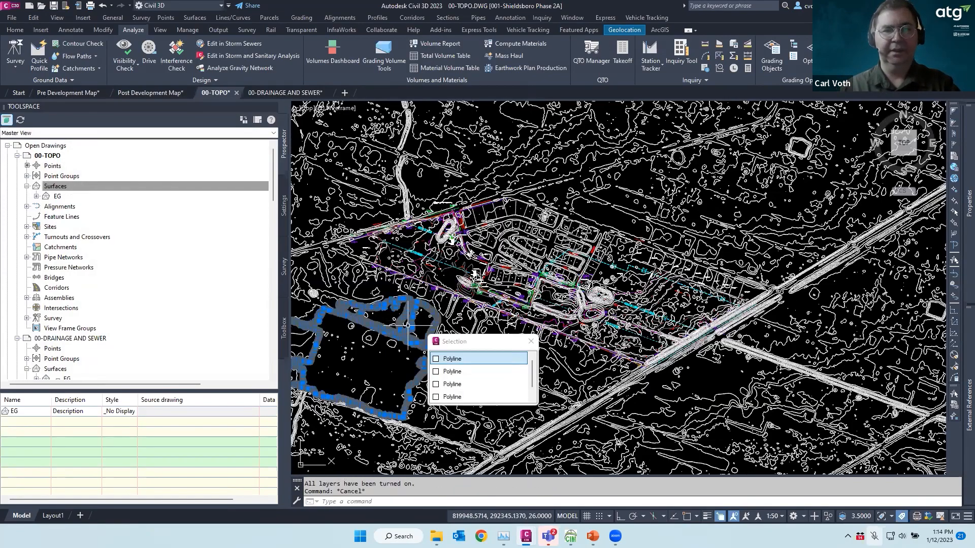
pyautogui.moveTo(412, 324)
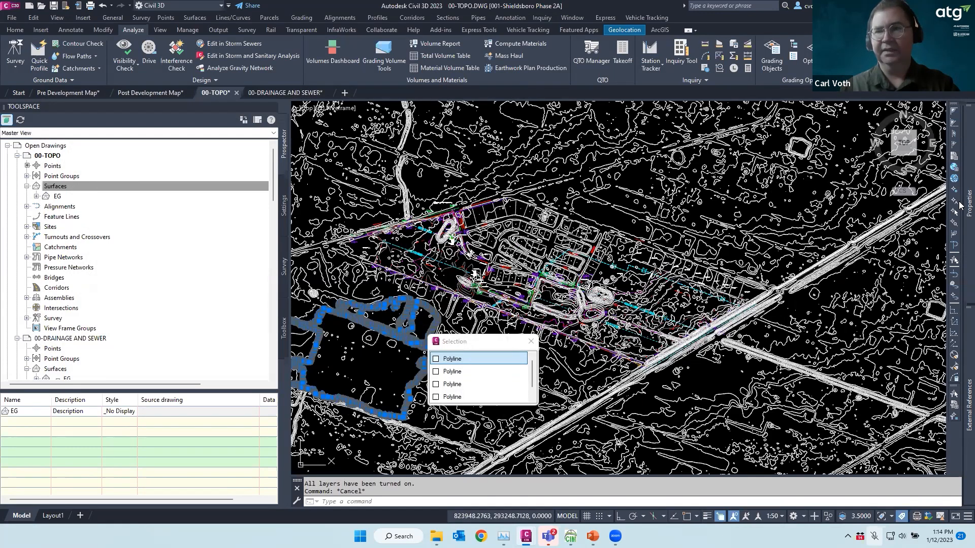
pyautogui.moveTo(959, 205)
pyautogui.press('Escape')
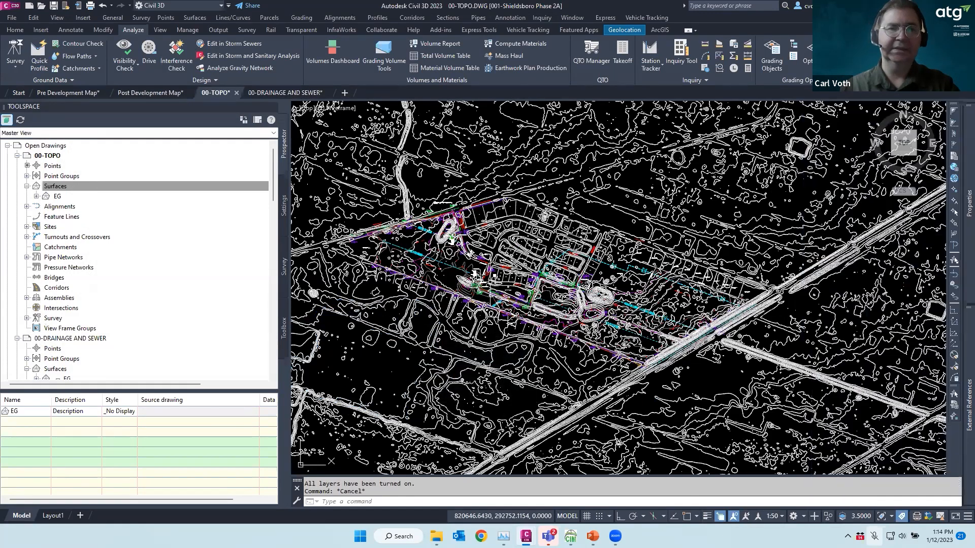
# Create a new TIN surface named Lidar using the _No Display style
pyautogui.click(91, 187)
pyautogui.rightClick(59, 186)
pyautogui.click(94, 191)
pyautogui.click(460, 165)
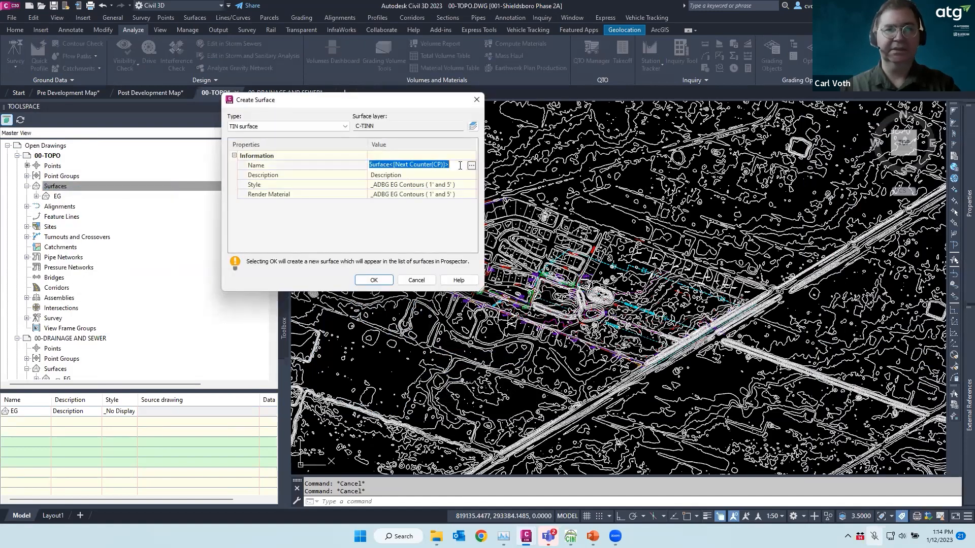
pyautogui.write('Lid')
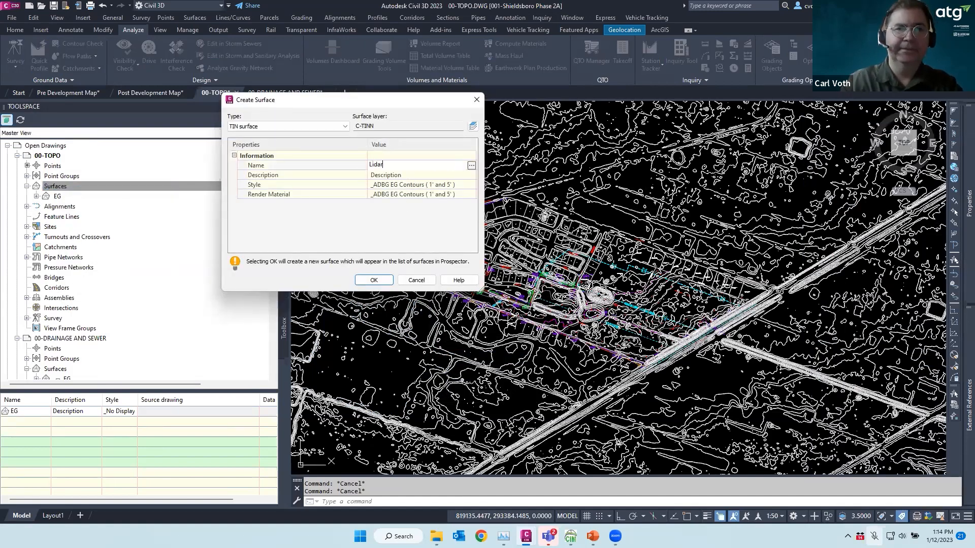
pyautogui.write('ar')
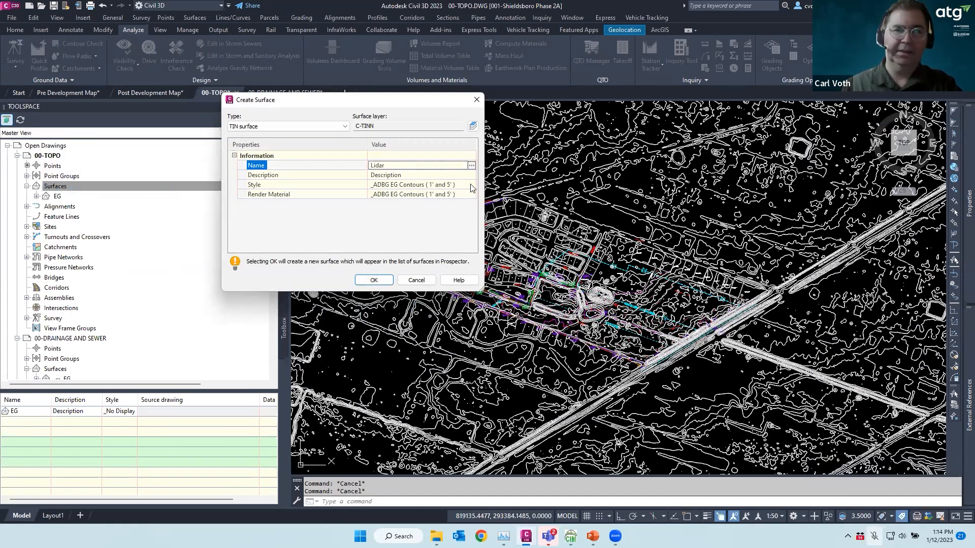
pyautogui.click(471, 185)
pyautogui.click(471, 185)
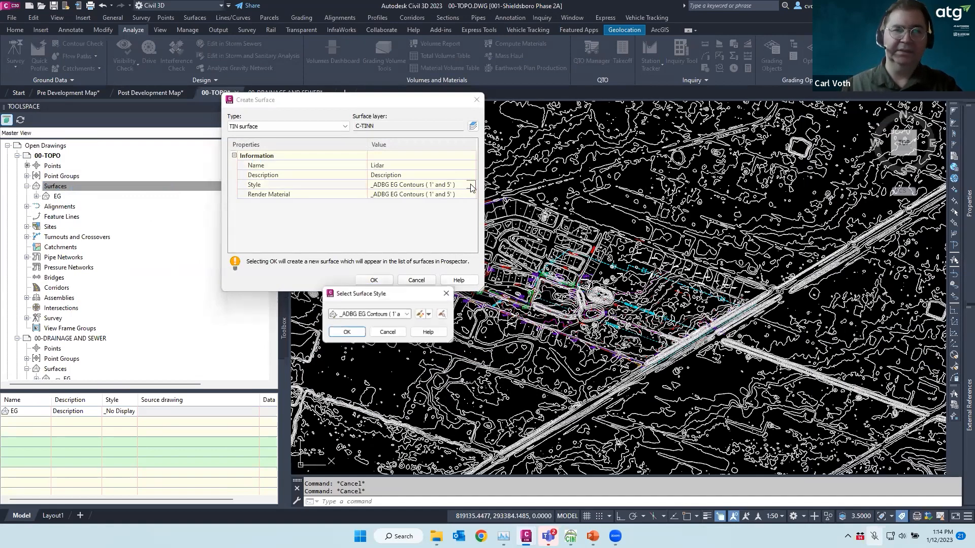
pyautogui.click(407, 313)
pyautogui.click(364, 405)
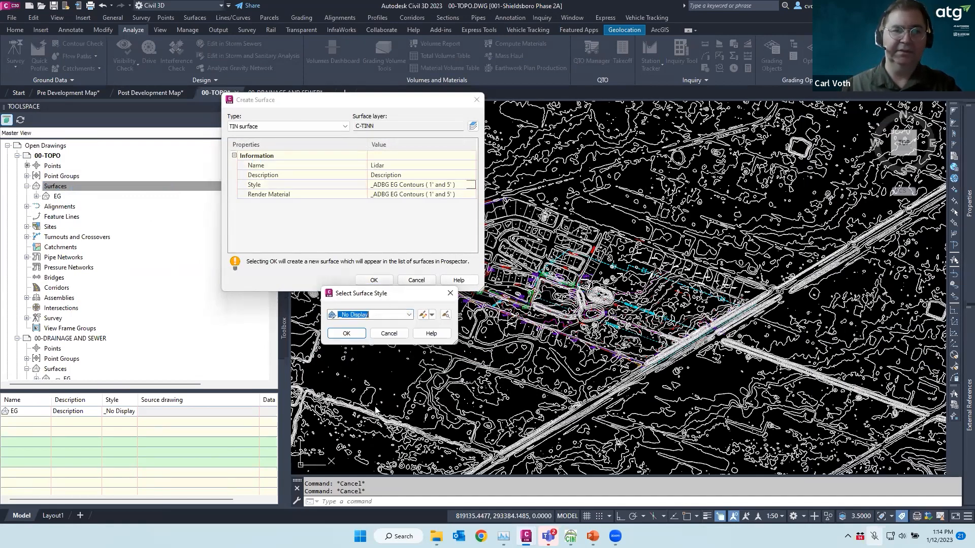
pyautogui.click(351, 333)
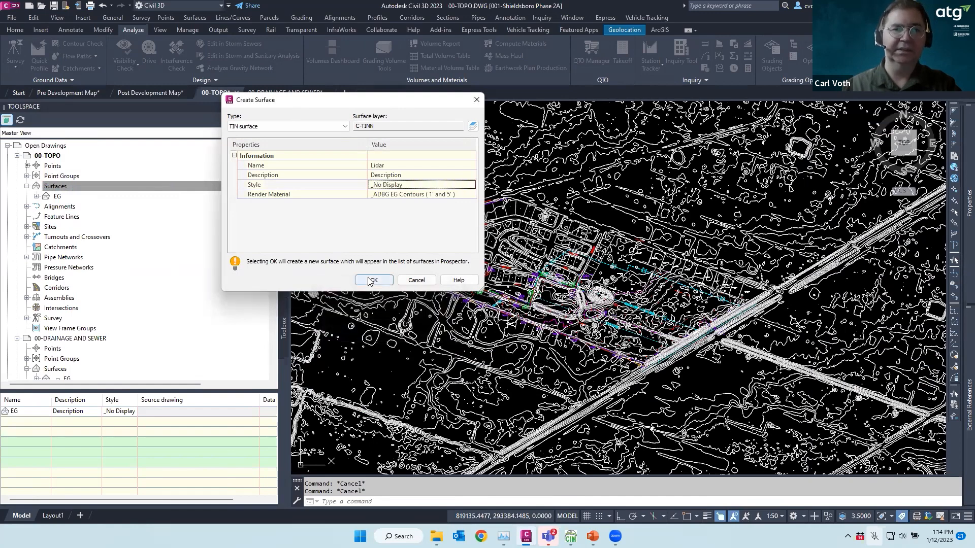
pyautogui.click(373, 280)
# Select all contour polylines with Select Similar and expand the Lidar surface's Definition
pyautogui.click(403, 178)
pyautogui.moveTo(402, 179)
pyautogui.press('Escape')
pyautogui.click(401, 183)
pyautogui.rightClick(402, 183)
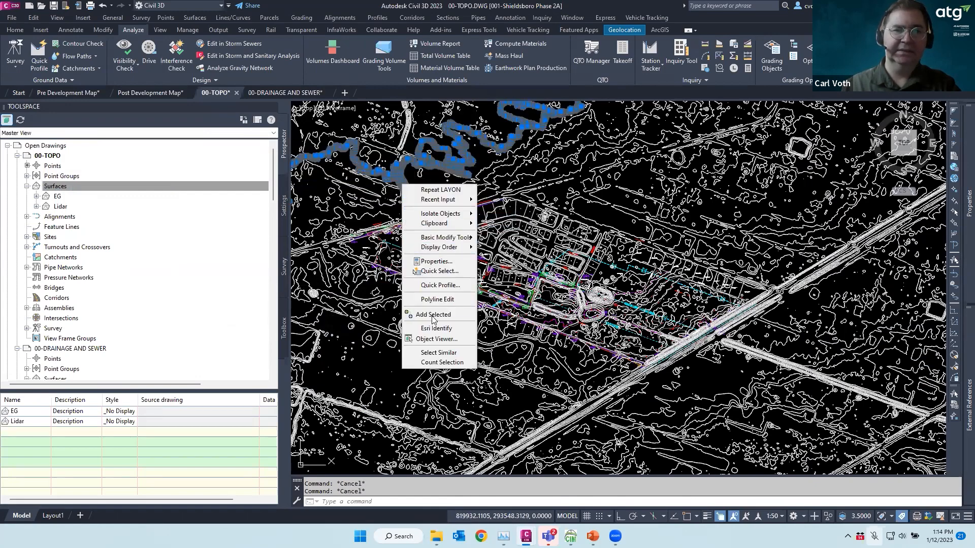
pyautogui.click(430, 352)
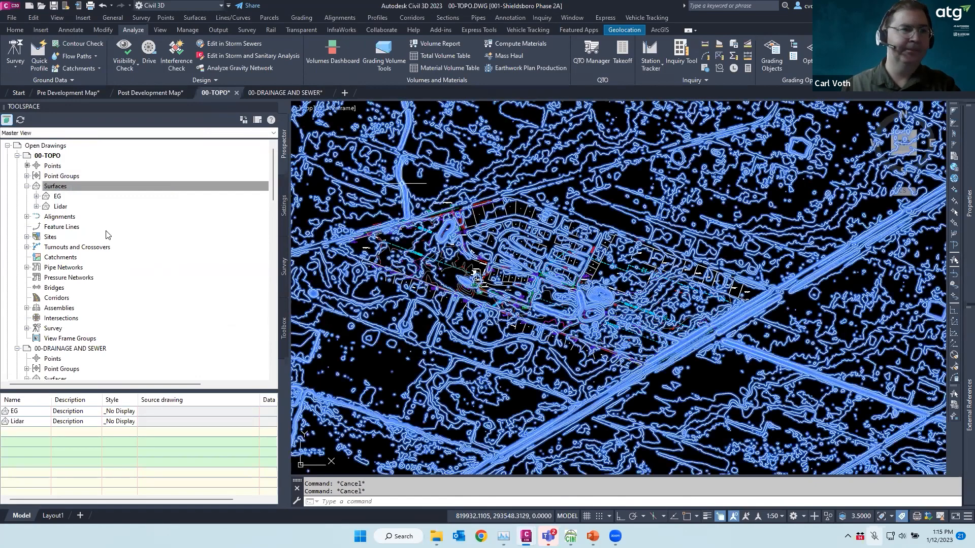
pyautogui.click(37, 206)
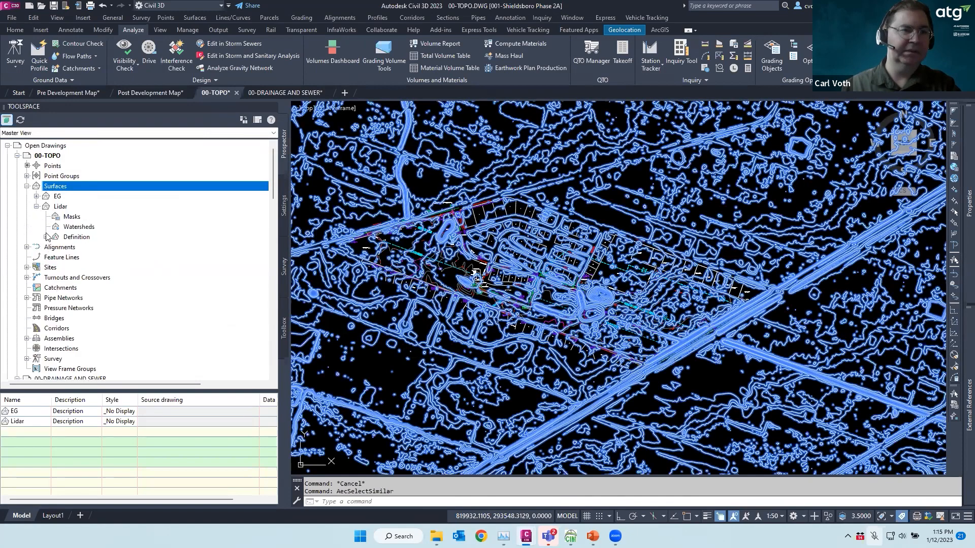
pyautogui.click(46, 237)
# Add the selected contours to Lidar as breaklines with mid-ordinate distance 0.1 and description lidar
pyautogui.click(90, 269)
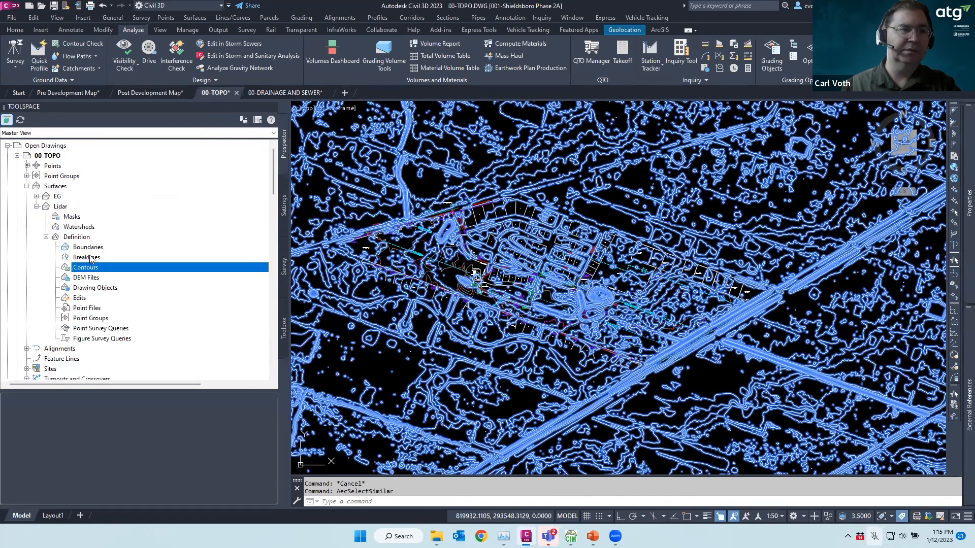
pyautogui.rightClick(92, 257)
pyautogui.click(120, 263)
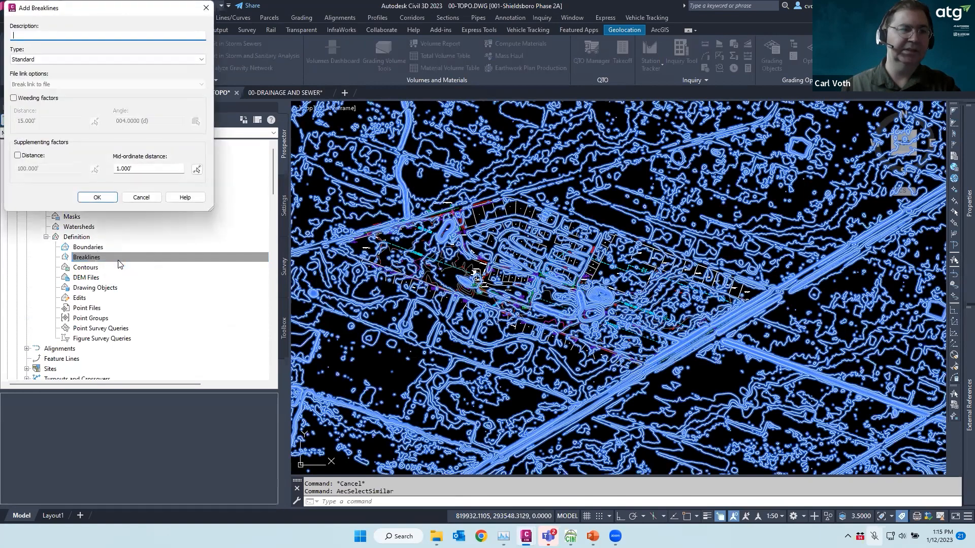
pyautogui.moveTo(139, 168); pyautogui.dragTo(74, 168)
pyautogui.write('.1')
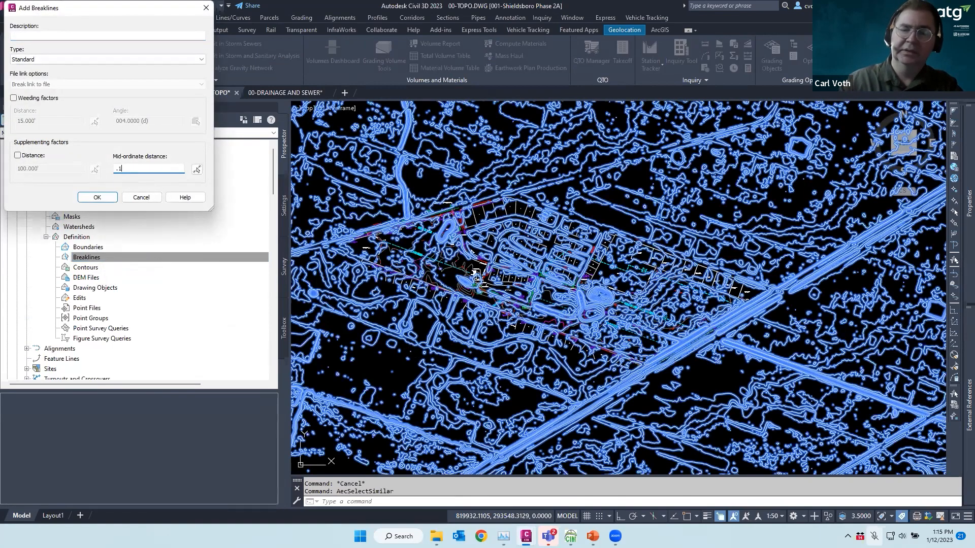
pyautogui.click(36, 35)
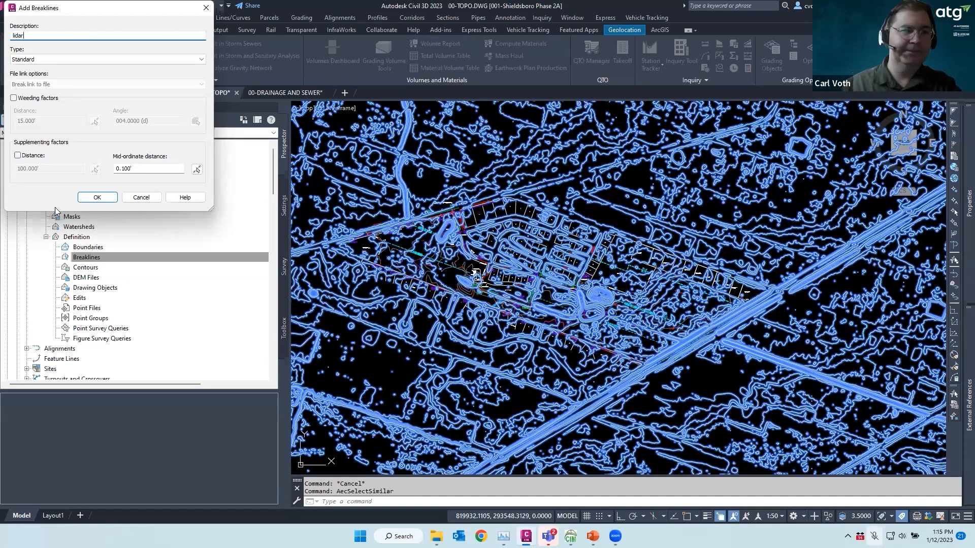
pyautogui.click(96, 198)
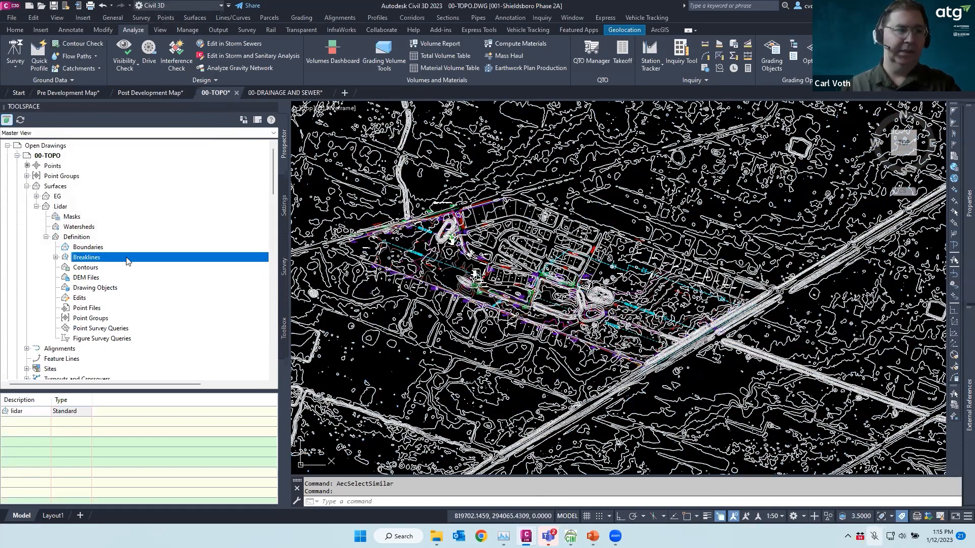
# Freeze the imported lidar contour layer by picking one contour polyline with Layer Freeze
pyautogui.click(15, 30)
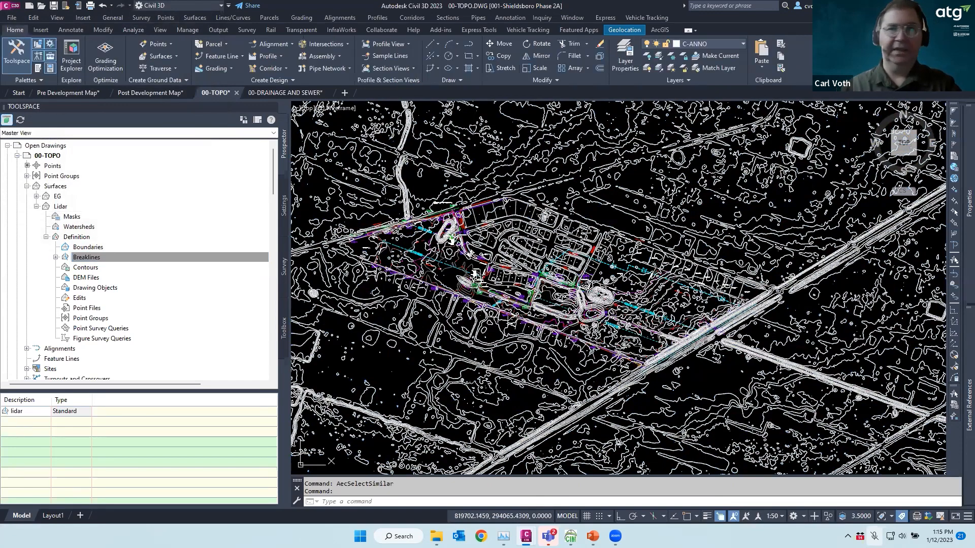
pyautogui.click(671, 57)
pyautogui.click(625, 172)
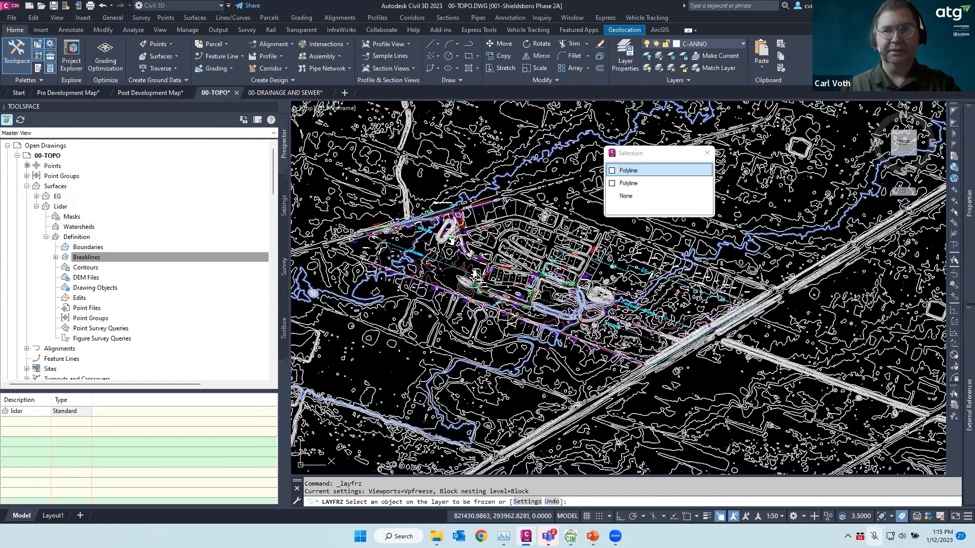
pyautogui.click(626, 170)
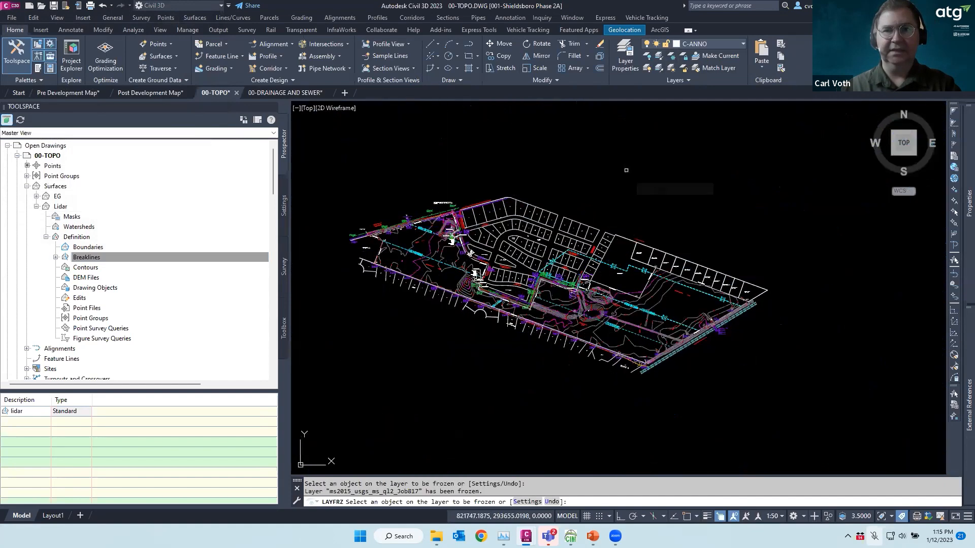
pyautogui.press('Escape')
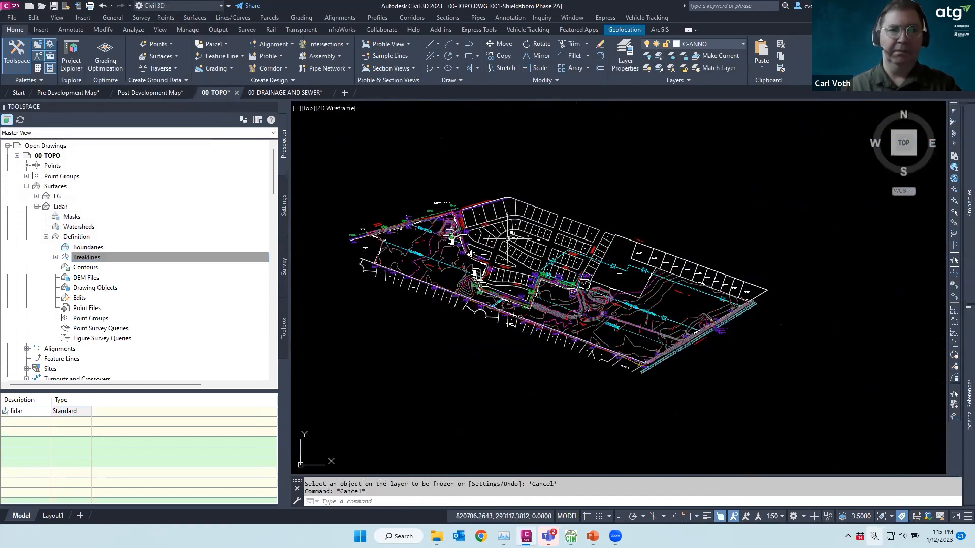
pyautogui.scroll(3, 456, 233)
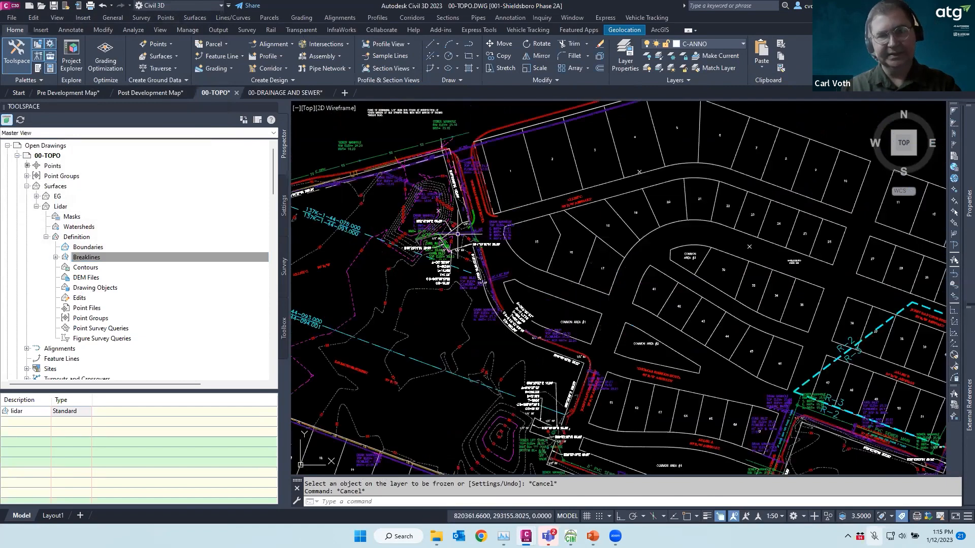
pyautogui.scroll(-2, 504, 228)
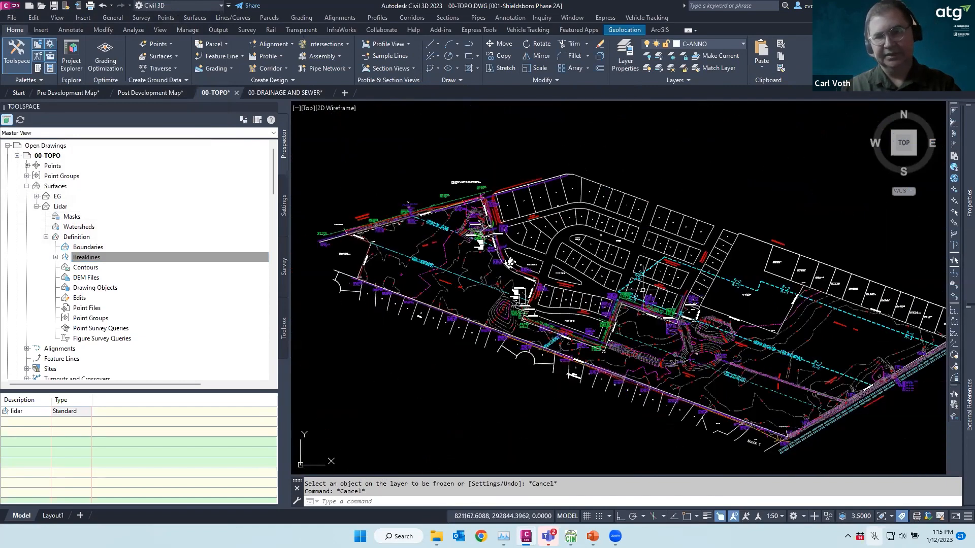
pyautogui.click(62, 187)
# Create a new TIN surface named 'Drainage Surface' in Prospector and expand its Definition items
pyautogui.rightClick(63, 188)
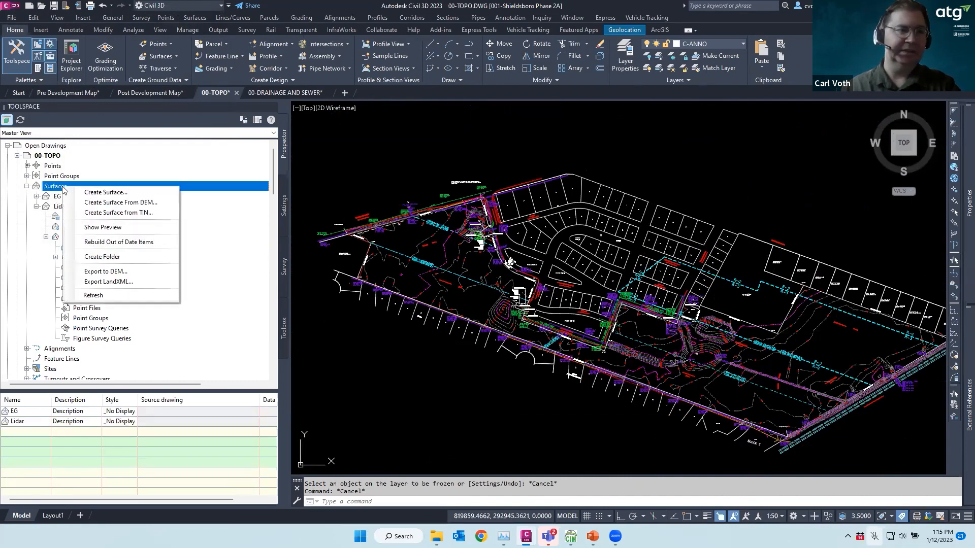
pyautogui.click(94, 192)
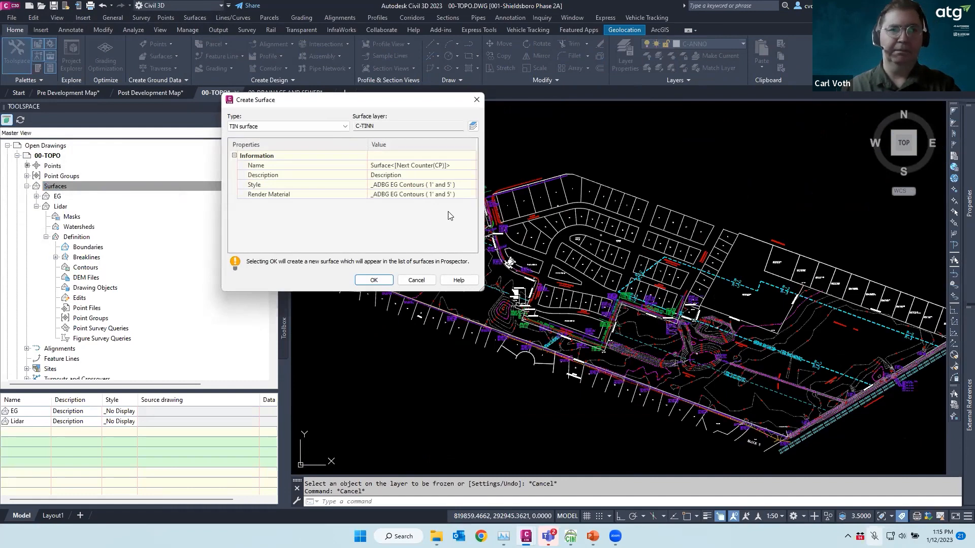
pyautogui.click(452, 166)
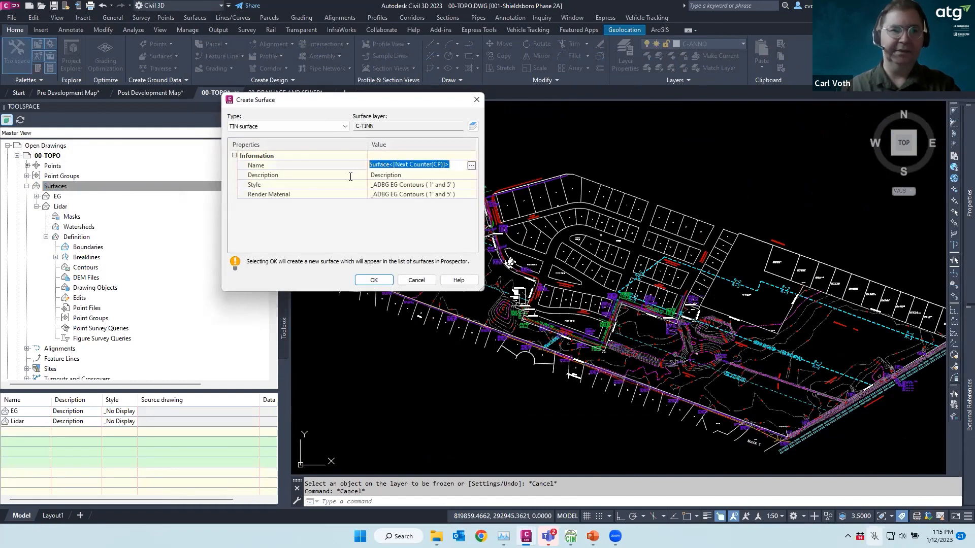
pyautogui.write('Drainage Surface')
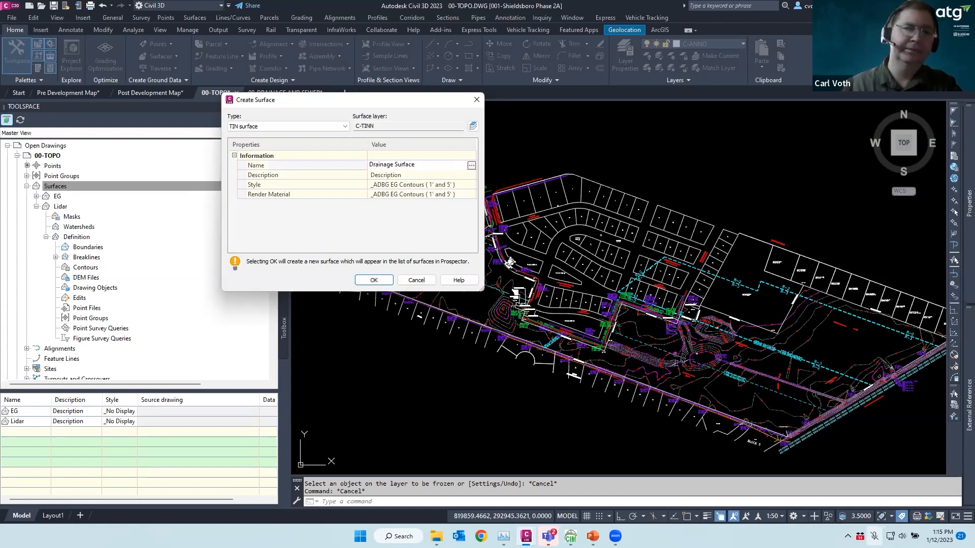
pyautogui.click(373, 281)
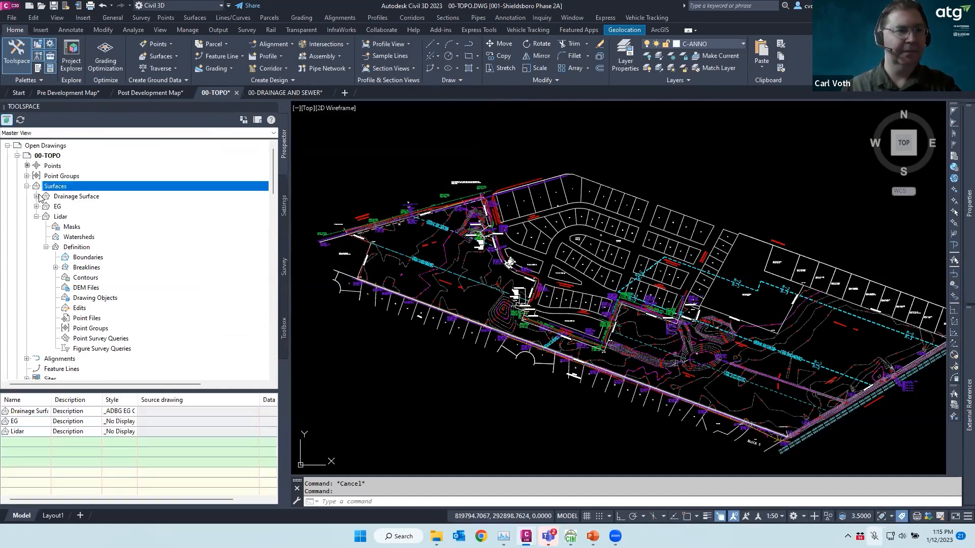
pyautogui.click(36, 196)
pyautogui.click(45, 227)
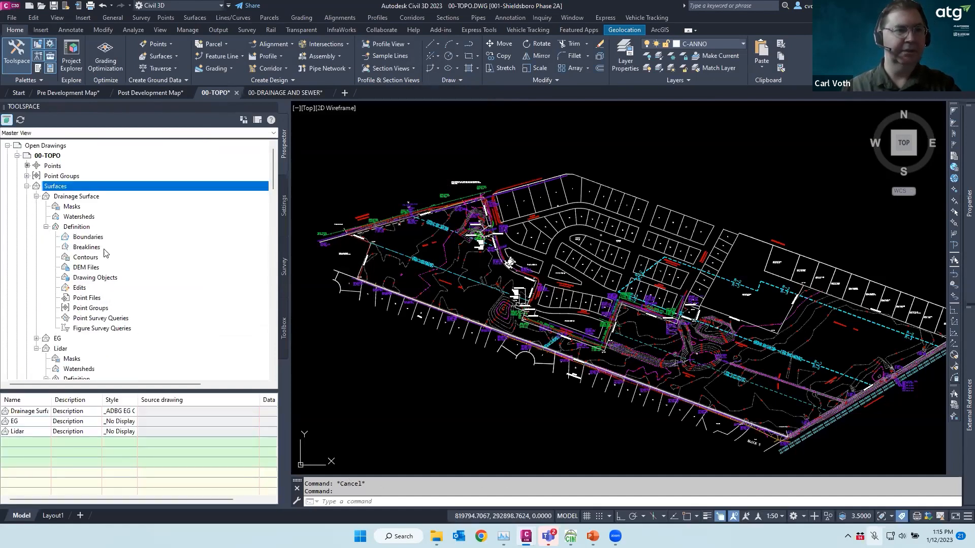
# Paste the Lidar surface into the Drainage Surface's edits
pyautogui.rightClick(80, 287)
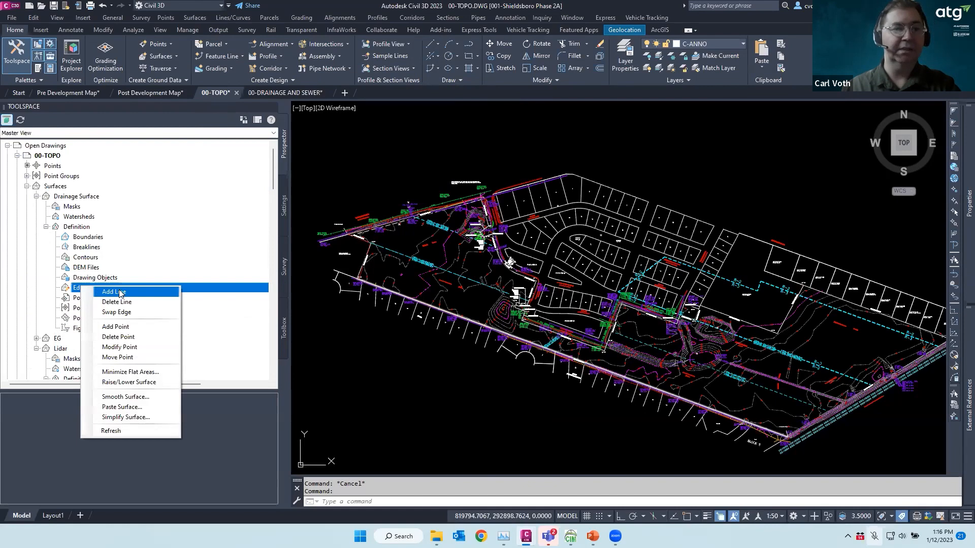
pyautogui.click(130, 407)
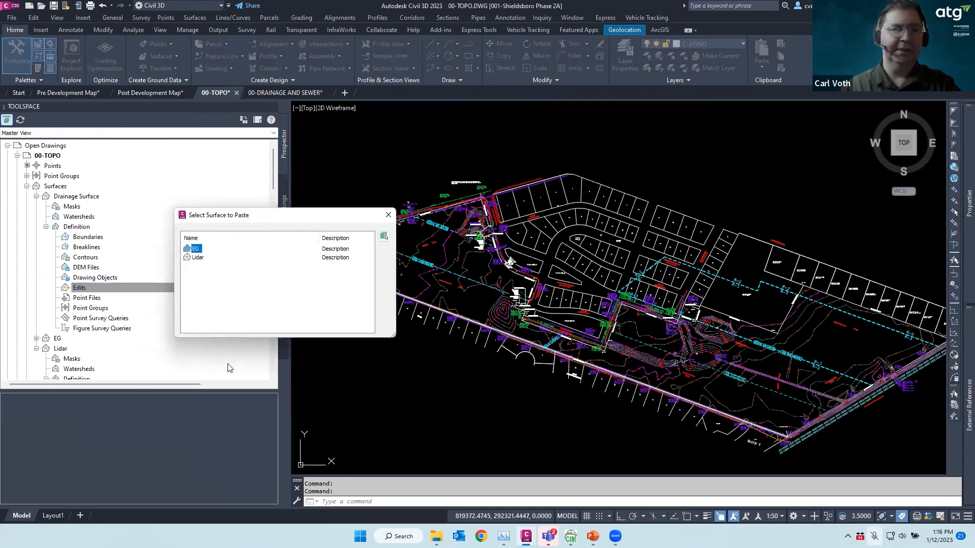
pyautogui.doubleClick(196, 258)
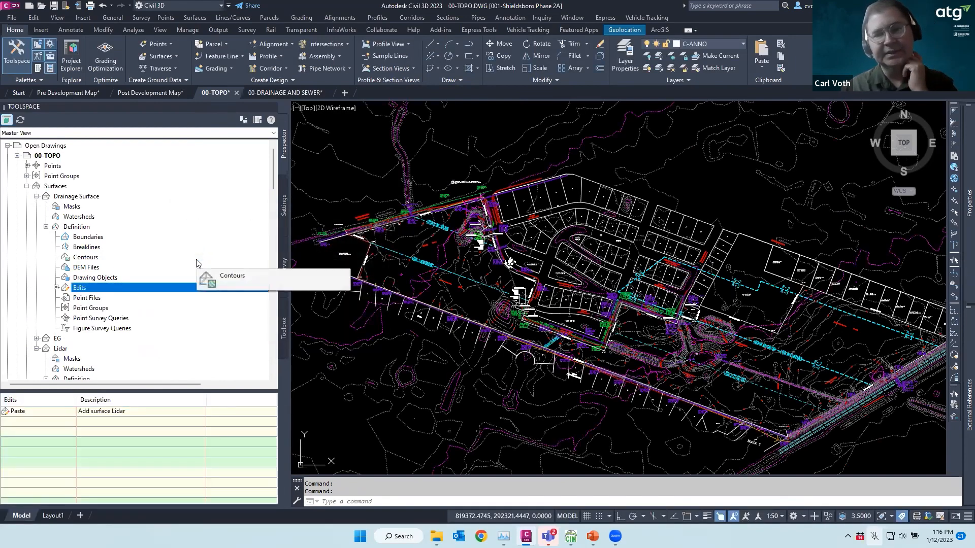
# Paste the EG surface into Drainage Surface as well and zoom around to review the result
pyautogui.rightClick(83, 294)
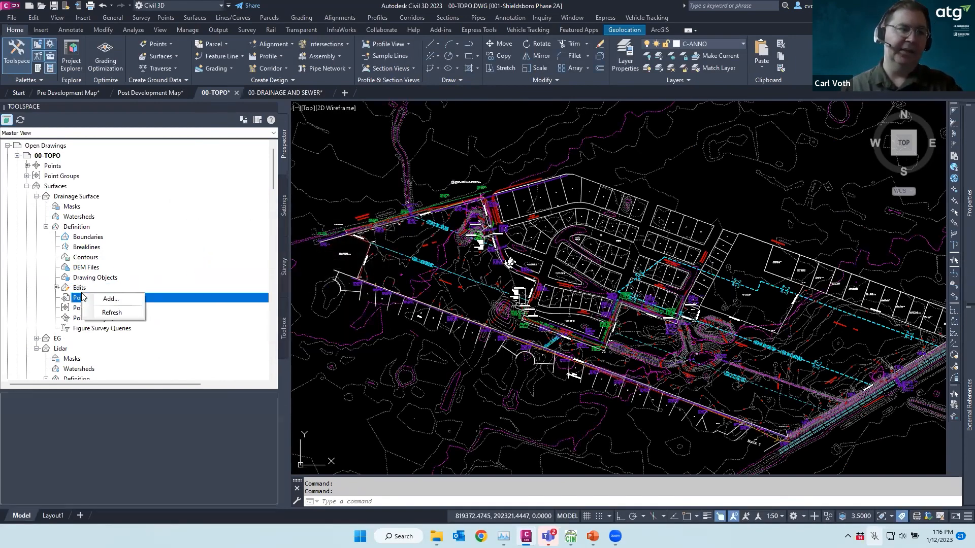
pyautogui.rightClick(83, 292)
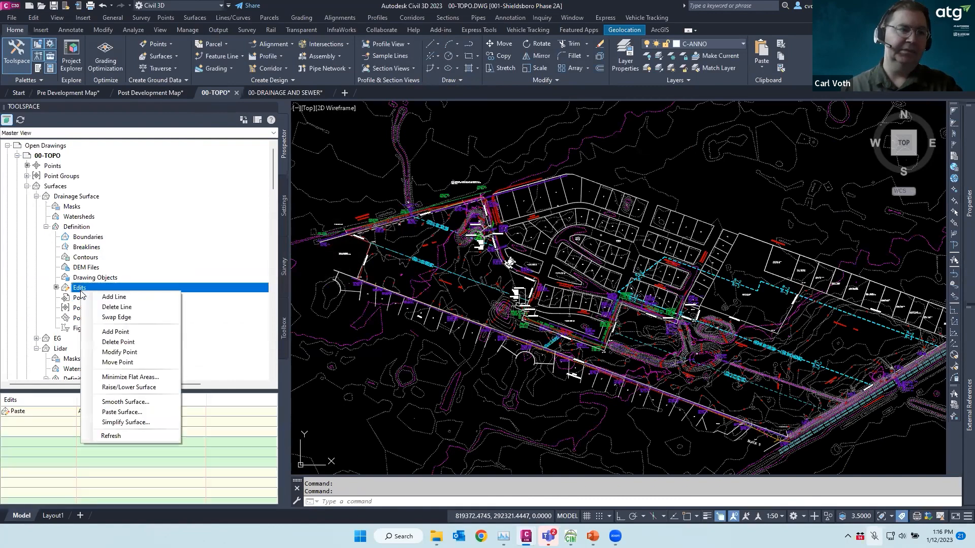
pyautogui.click(122, 411)
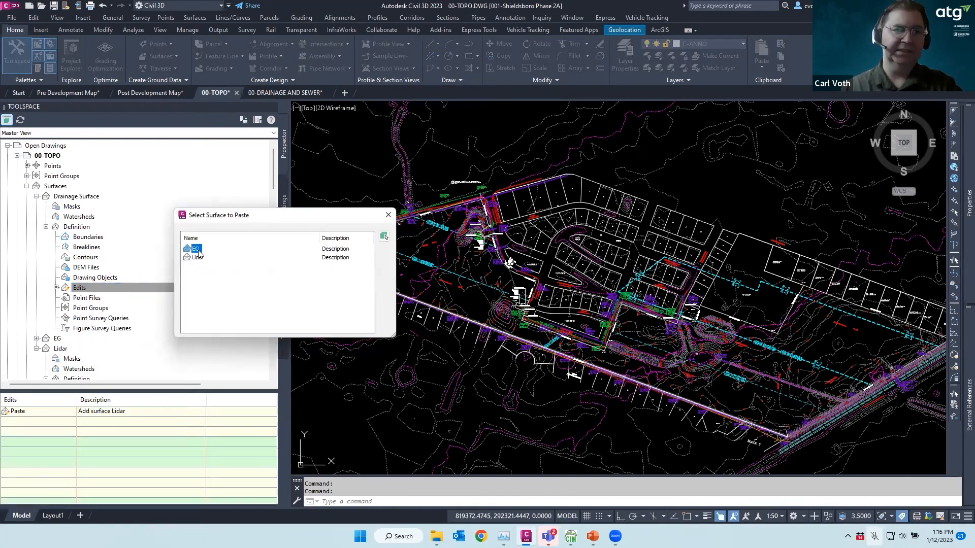
pyautogui.doubleClick(197, 250)
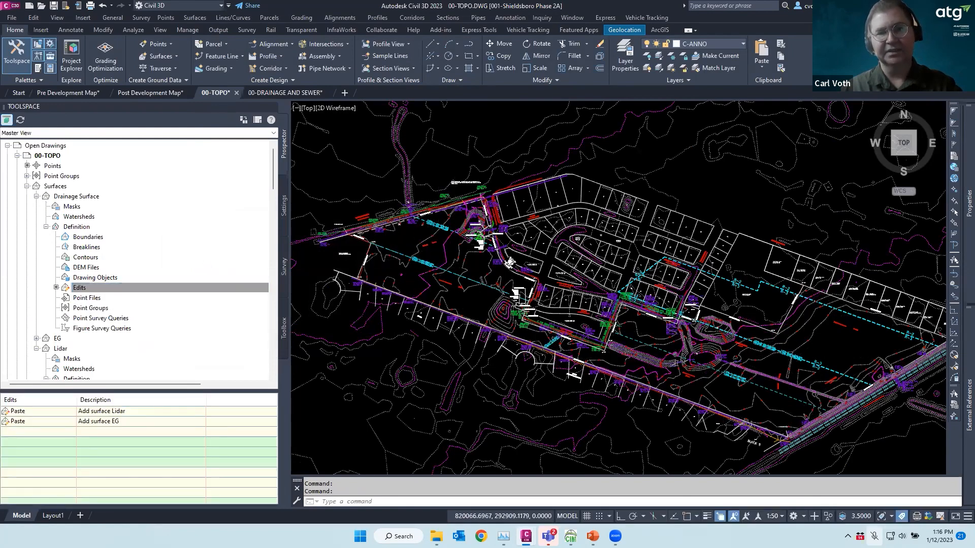
pyautogui.scroll(2, 424, 274)
pyautogui.scroll(4, 445, 177)
pyautogui.scroll(-2, 515, 205)
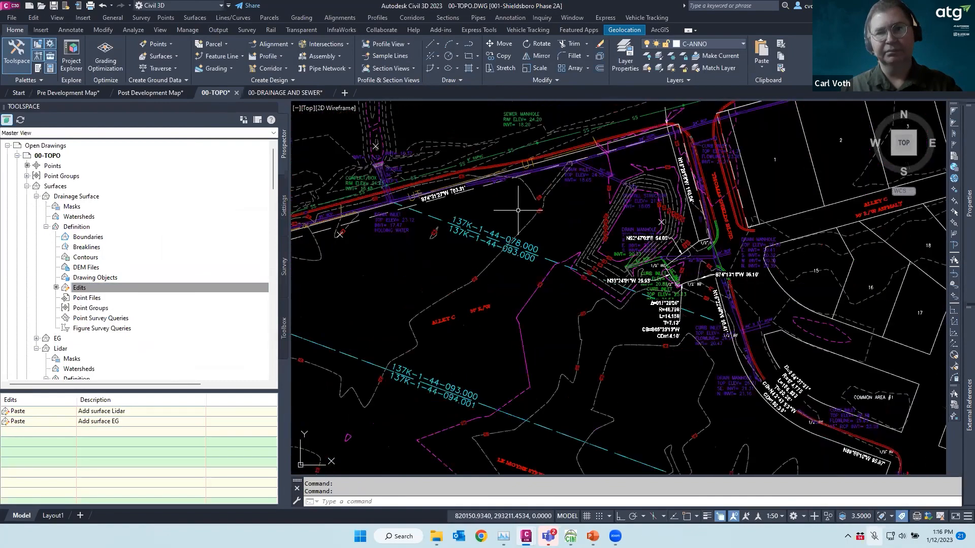
pyautogui.scroll(1, 513, 167)
pyautogui.scroll(-5, 542, 186)
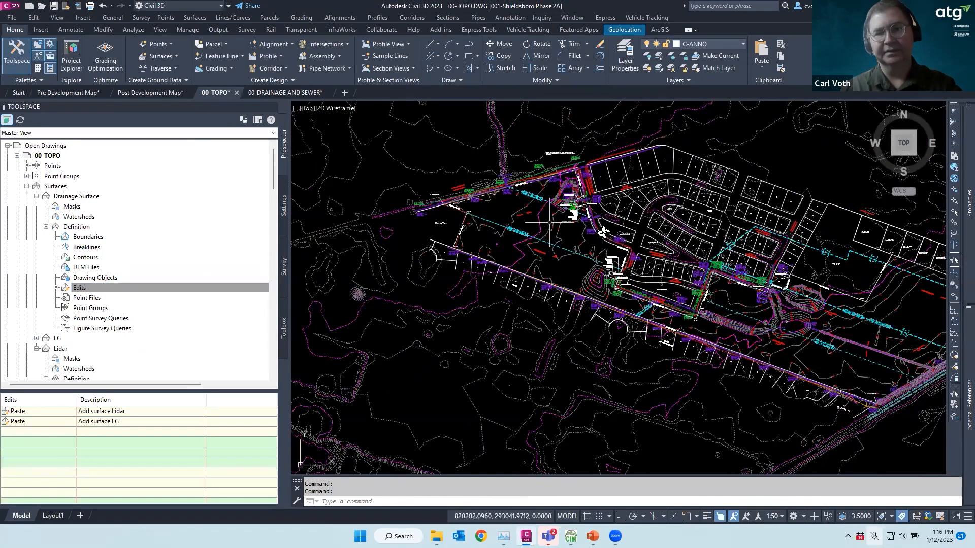
pyautogui.scroll(-5, 603, 233)
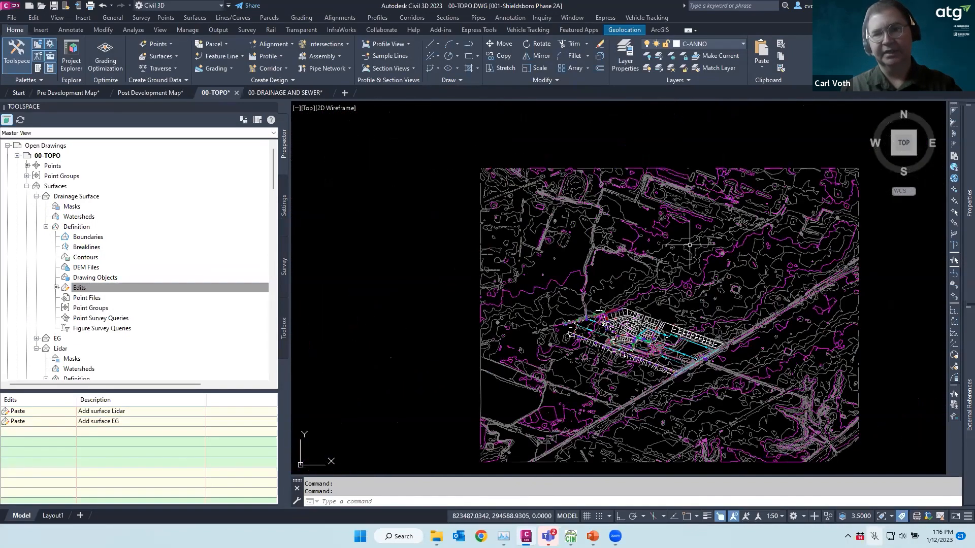
pyautogui.scroll(5, 608, 371)
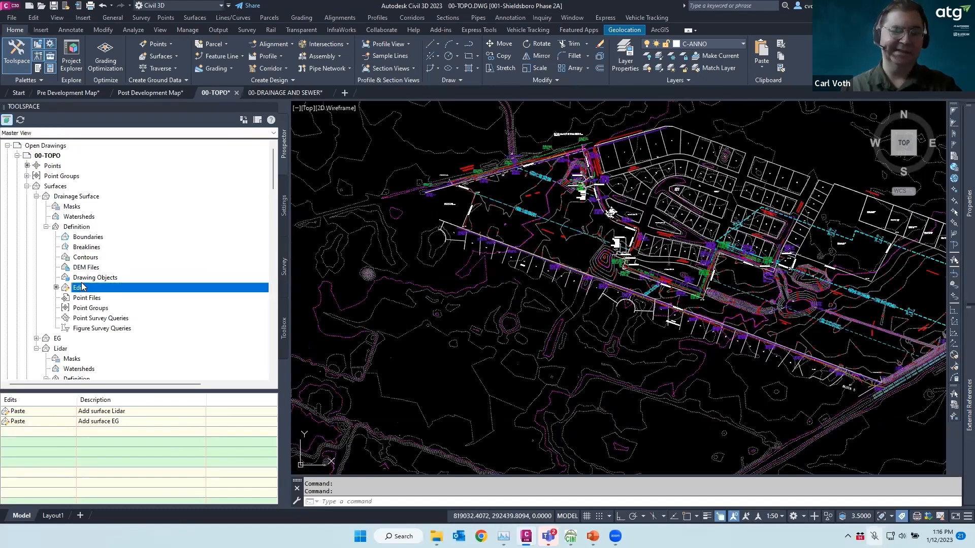
# Collapse the Drainage Surface and Surfaces nodes and save the 00-TOPO drawing
pyautogui.click(45, 227)
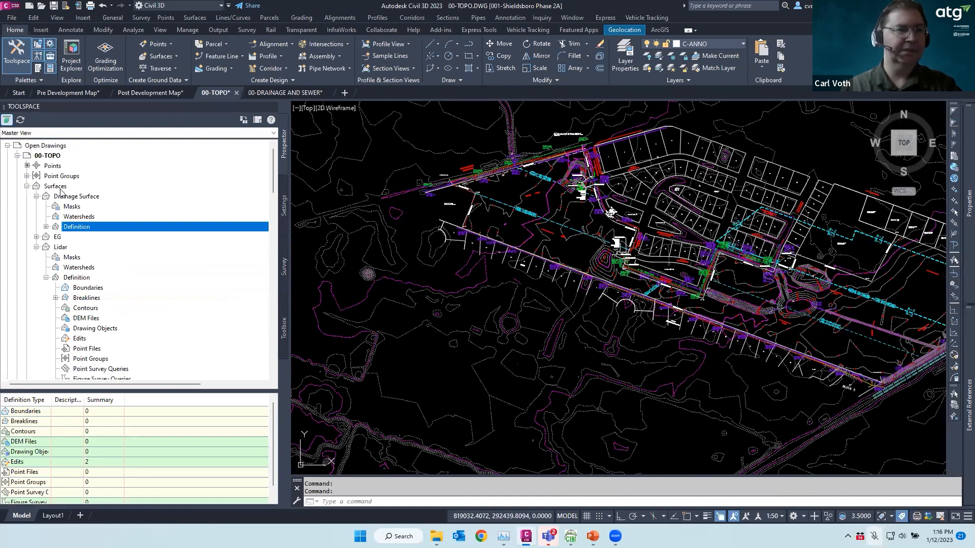
pyautogui.click(27, 187)
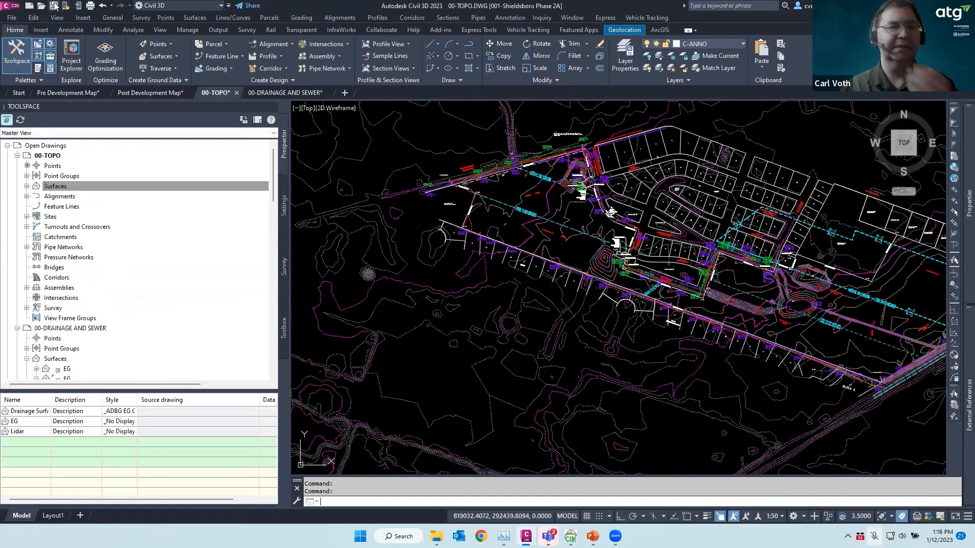
pyautogui.click(54, 6)
# Create a project data shortcut for the Drainage Surface
pyautogui.scroll(-10, 131, 263)
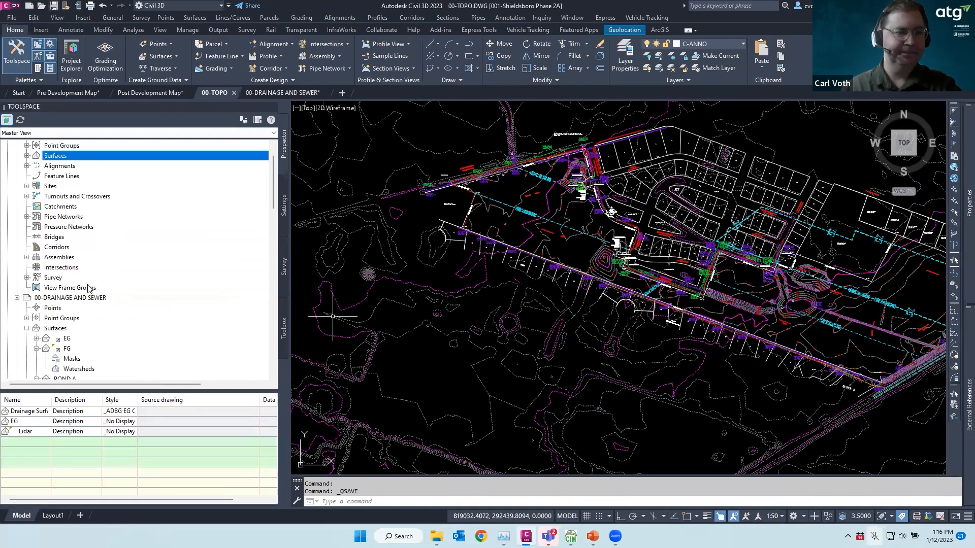
pyautogui.scroll(-5, 131, 263)
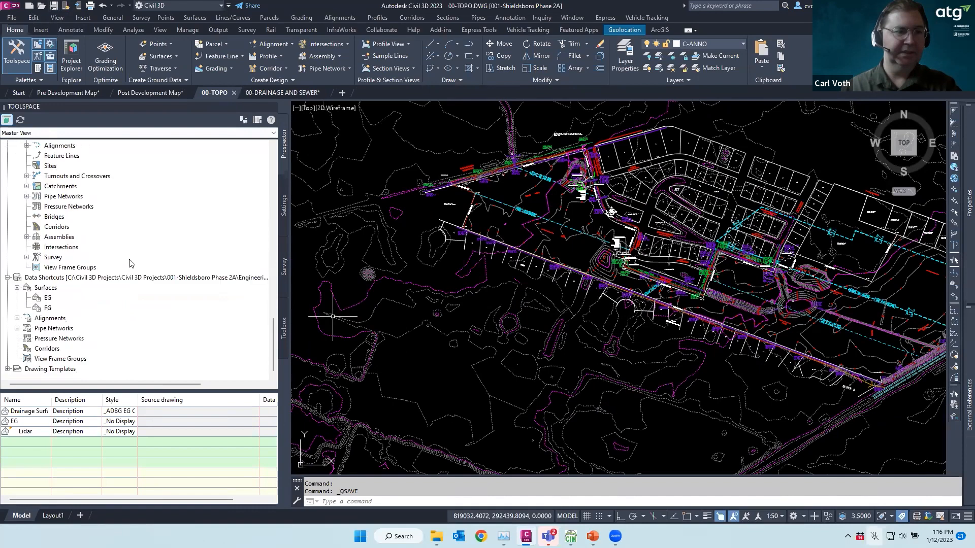
pyautogui.click(53, 279)
pyautogui.rightClick(52, 279)
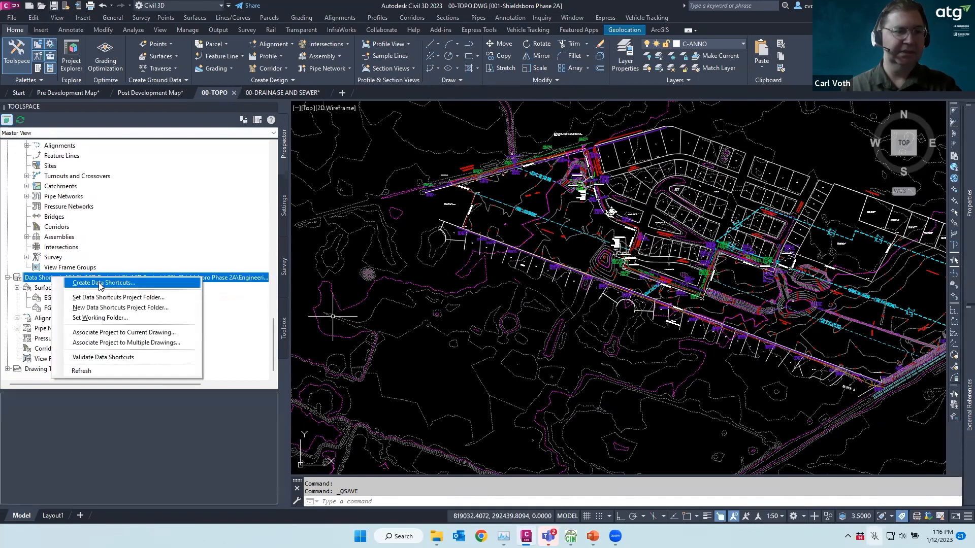
pyautogui.click(100, 286)
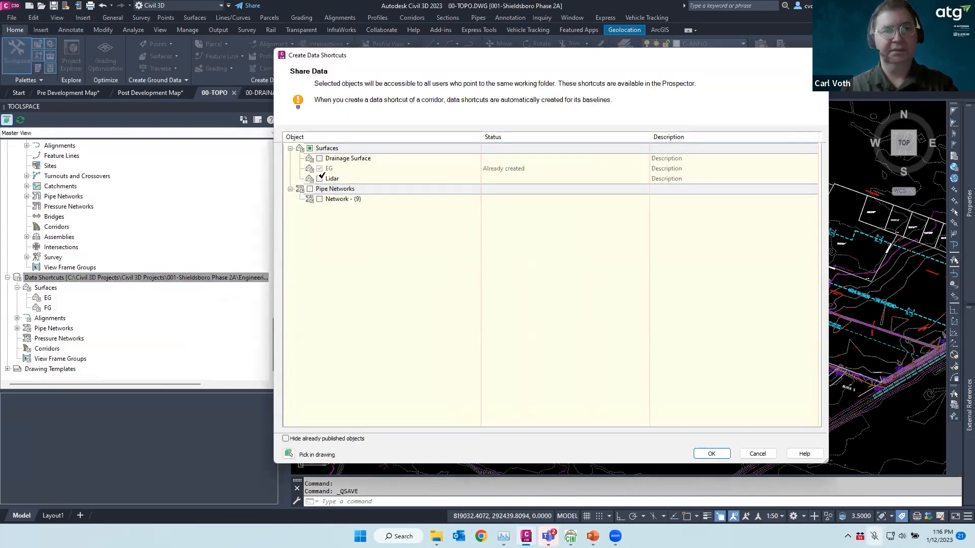
pyautogui.click(319, 158)
pyautogui.click(711, 454)
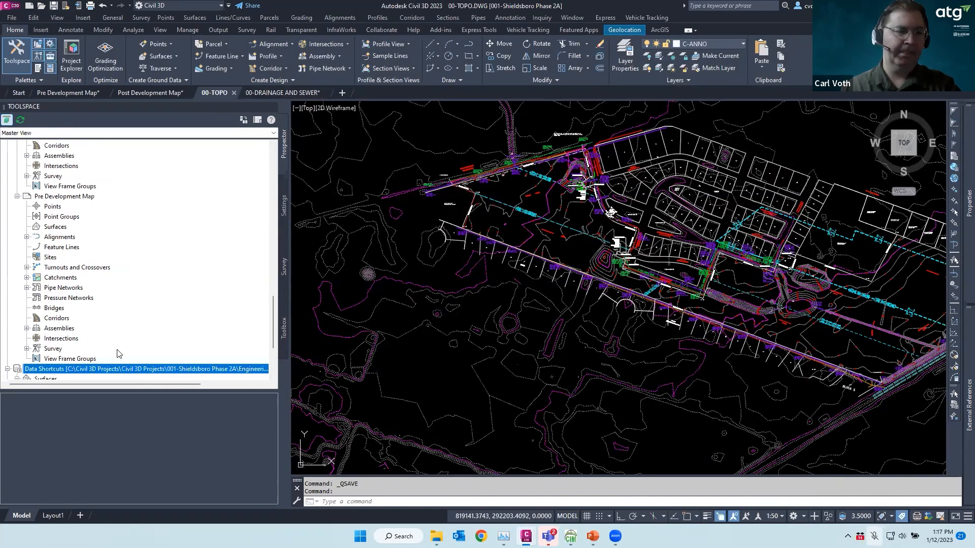
pyautogui.scroll(15, 137, 295)
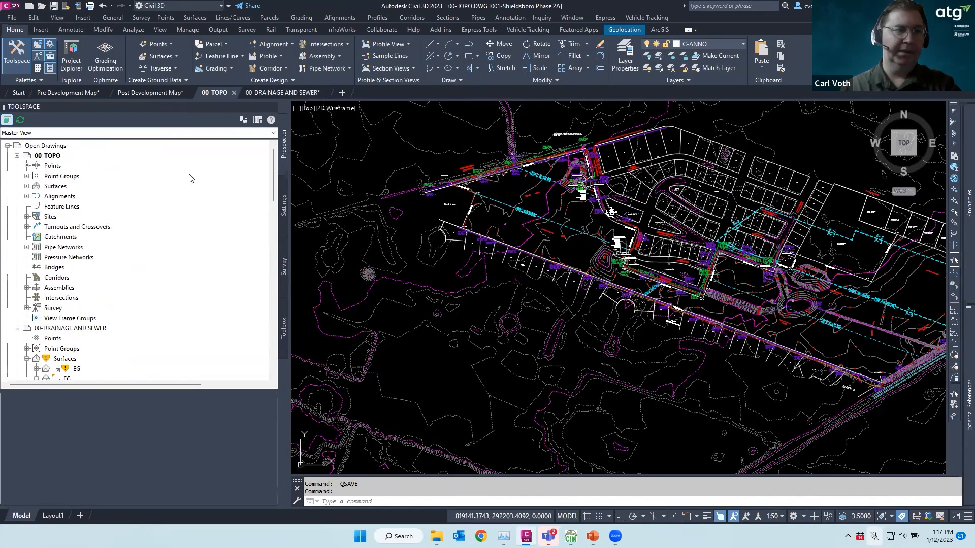
# Close 00-TOPO, dismiss the data-shortcut notice, and reopen Toolspace with the Surfaces node collapsed
pyautogui.click(274, 108)
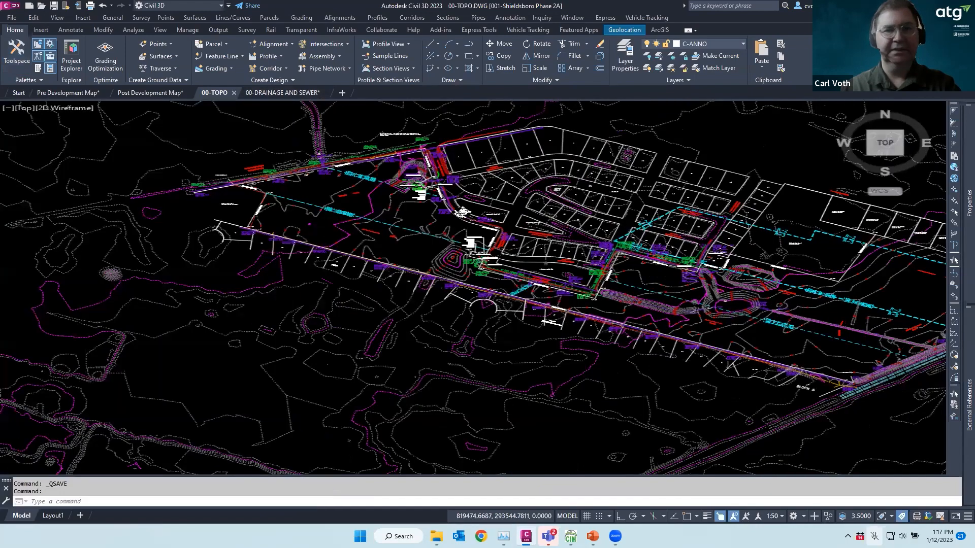
pyautogui.press('Escape')
pyautogui.press('Escape')
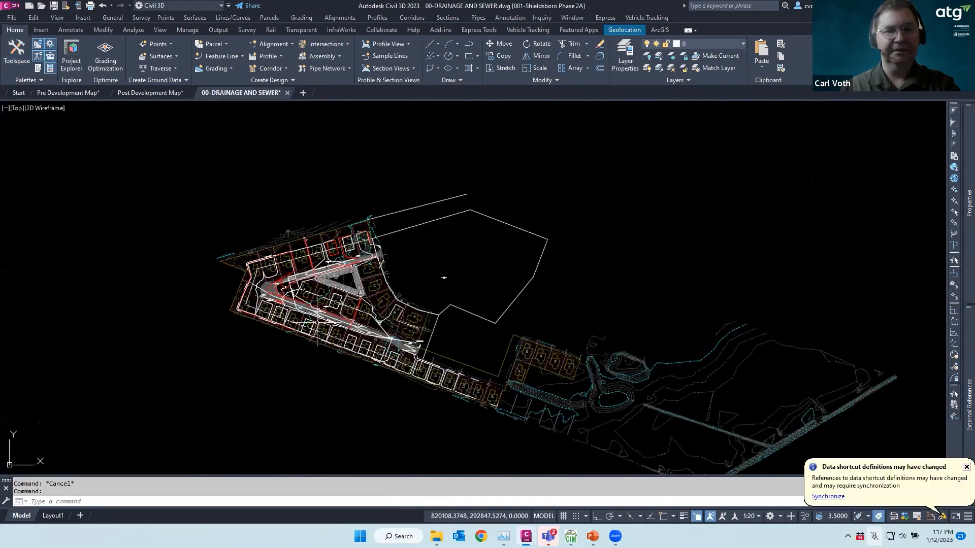
pyautogui.scroll(3, 254, 364)
pyautogui.press('Escape')
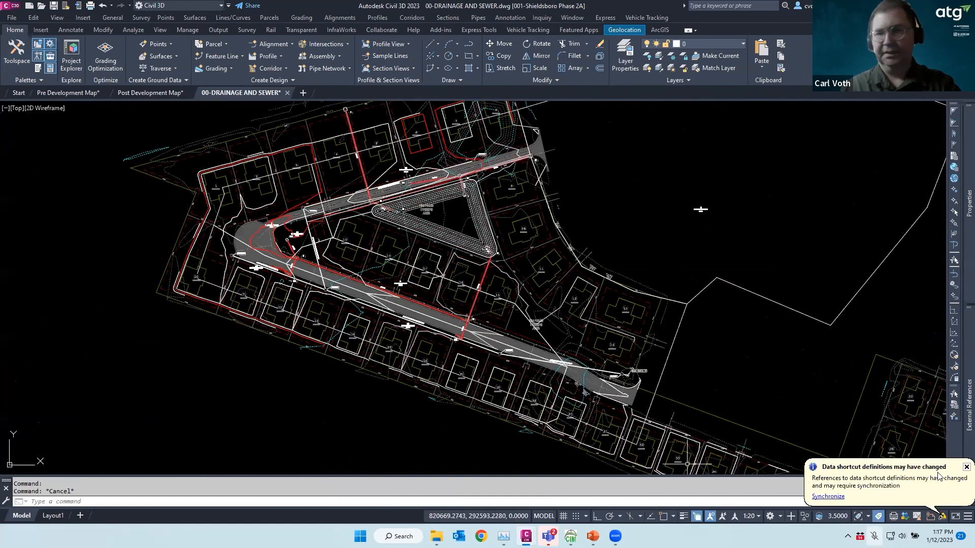
pyautogui.click(964, 467)
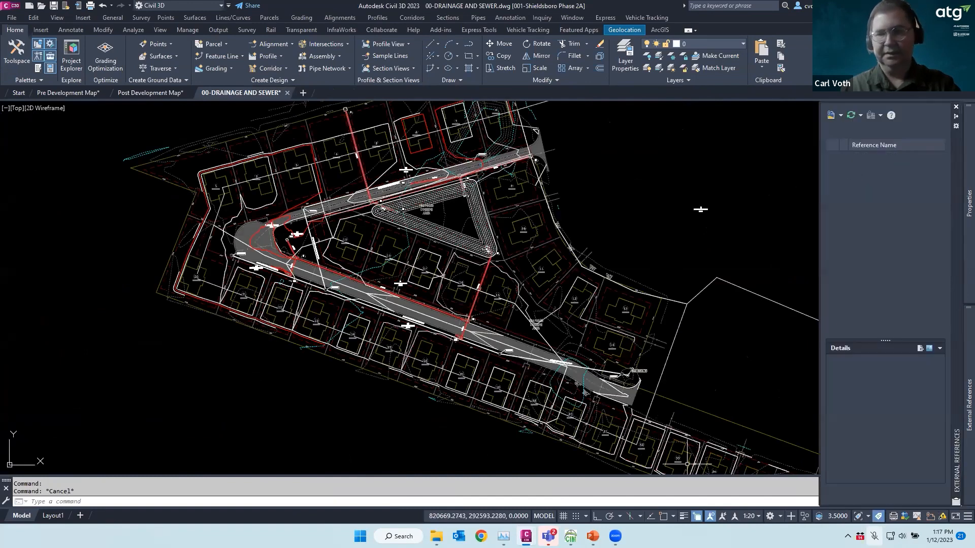
pyautogui.click(17, 57)
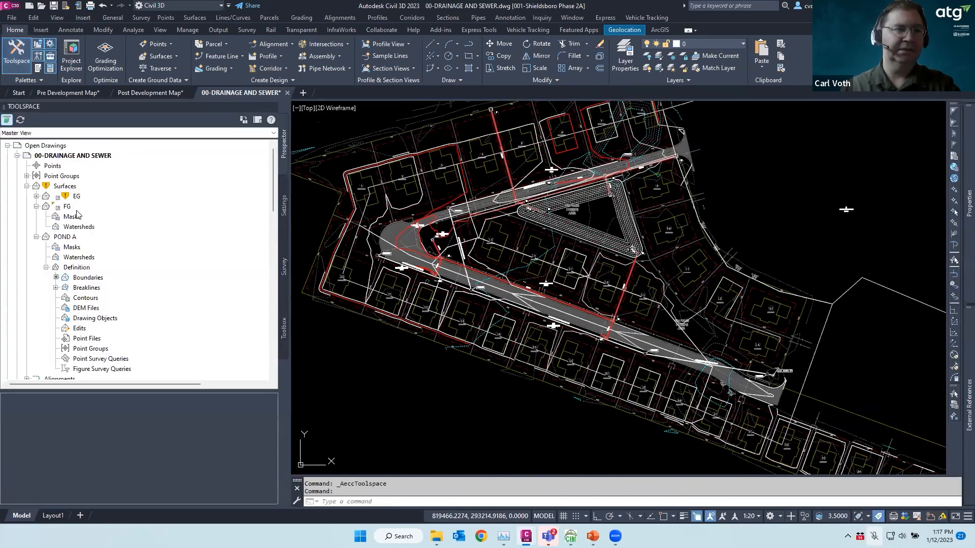
pyautogui.click(26, 186)
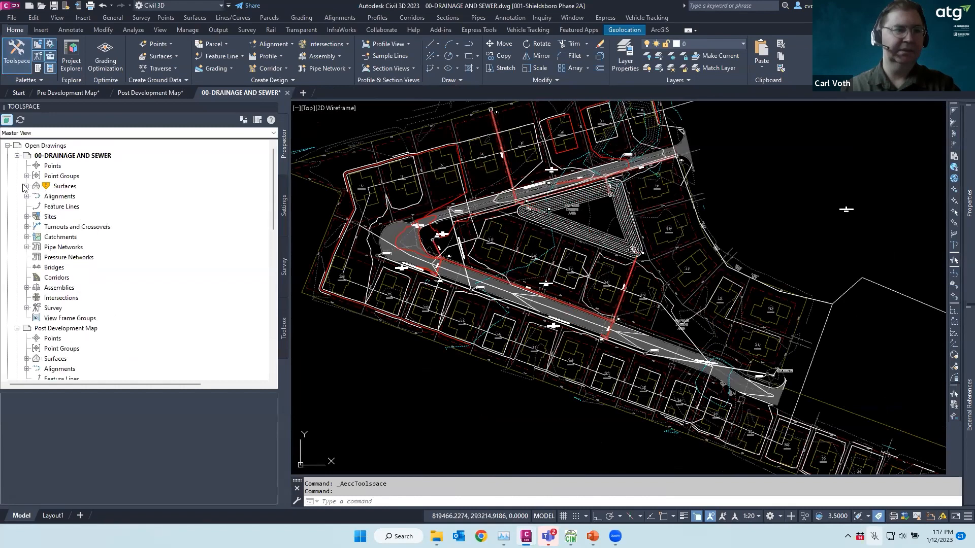
# Create a reference to the Drainage Surface shortcut, keeping its 1' and 5' contour style
pyautogui.scroll(-8, 107, 216)
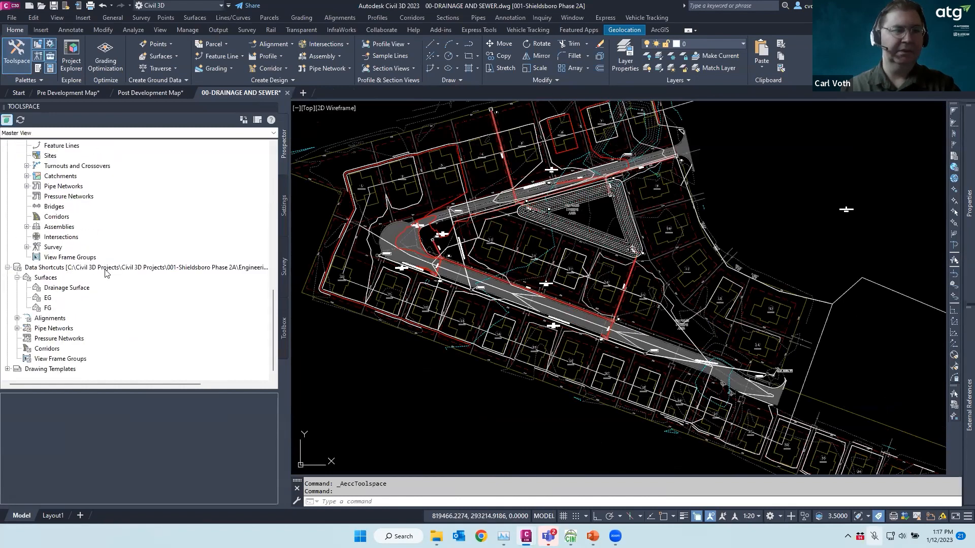
pyautogui.rightClick(65, 289)
pyautogui.click(103, 295)
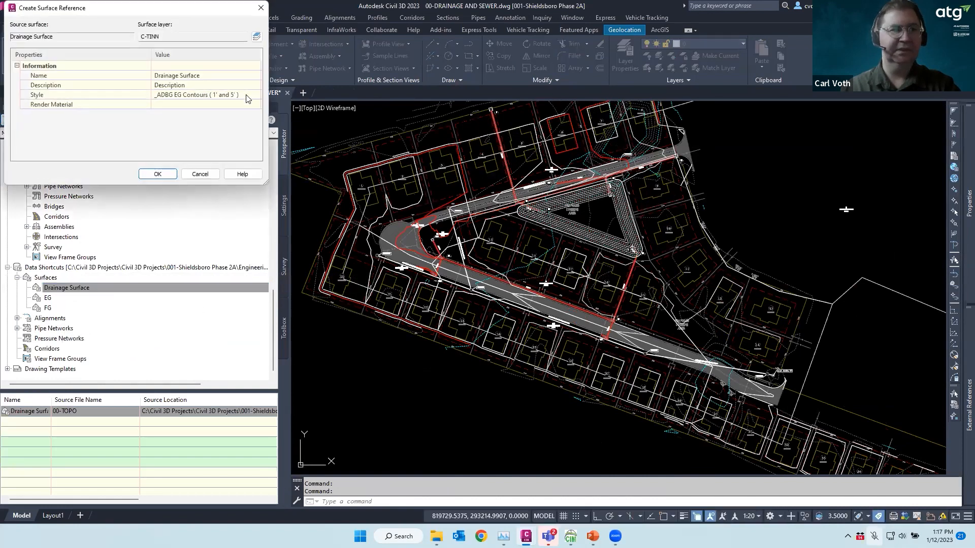
pyautogui.click(156, 174)
pyautogui.scroll(-2, 573, 371)
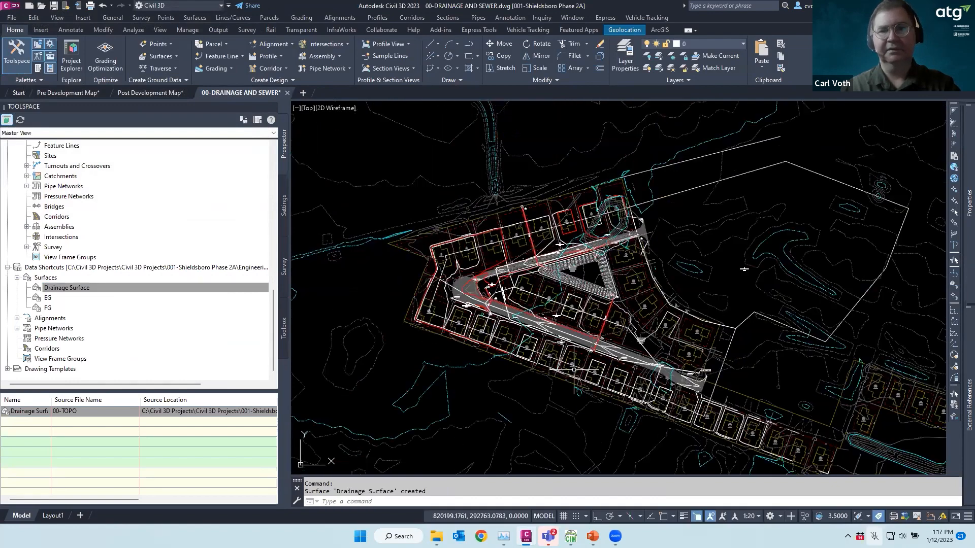
pyautogui.scroll(-4, 574, 370)
pyautogui.press('Escape')
# Hide Toolspace and open, then close, the Layer Properties Manager
pyautogui.scroll(2, 649, 374)
pyautogui.press('Escape')
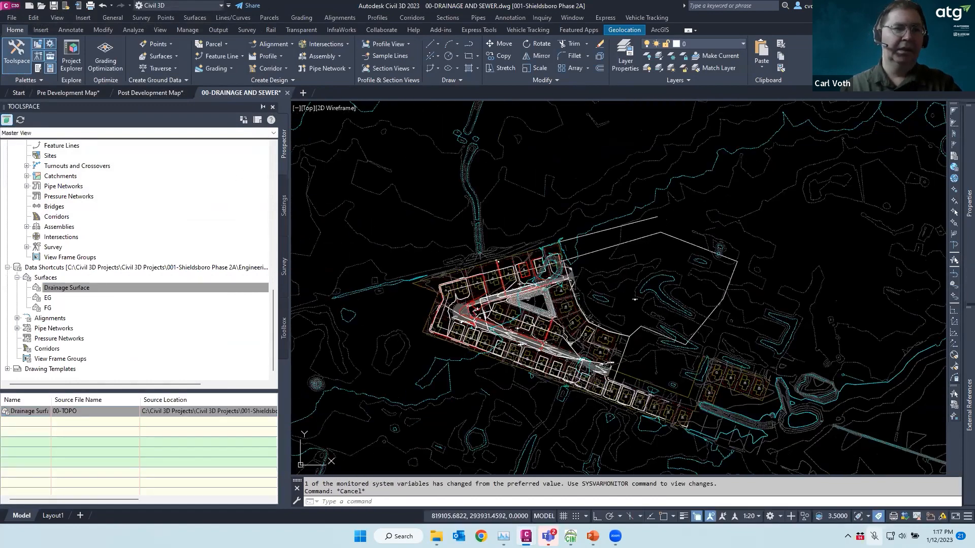
pyautogui.click(273, 107)
pyautogui.scroll(3, 555, 218)
pyautogui.scroll(-2, 429, 201)
pyautogui.scroll(6, 335, 240)
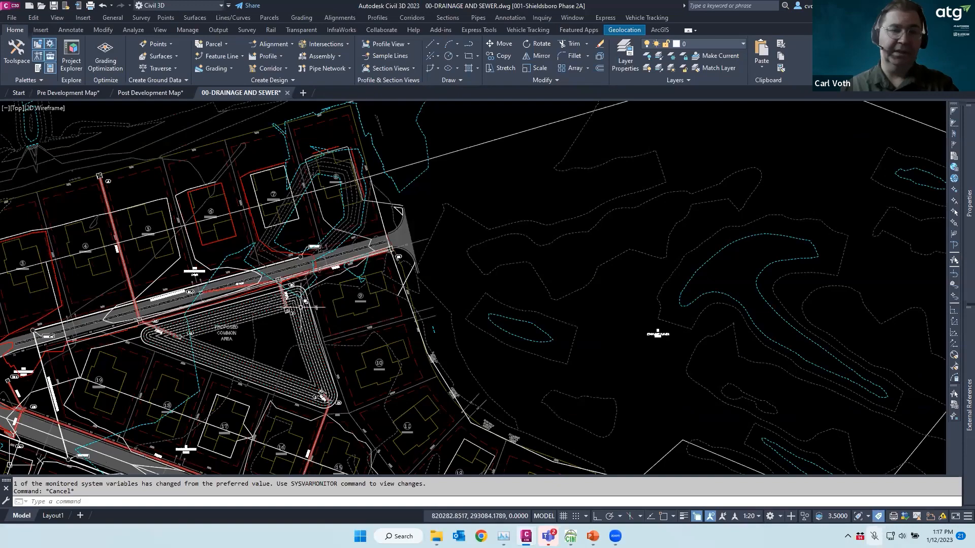
pyautogui.scroll(4, 335, 295)
pyautogui.scroll(-4, 445, 311)
pyautogui.click(625, 57)
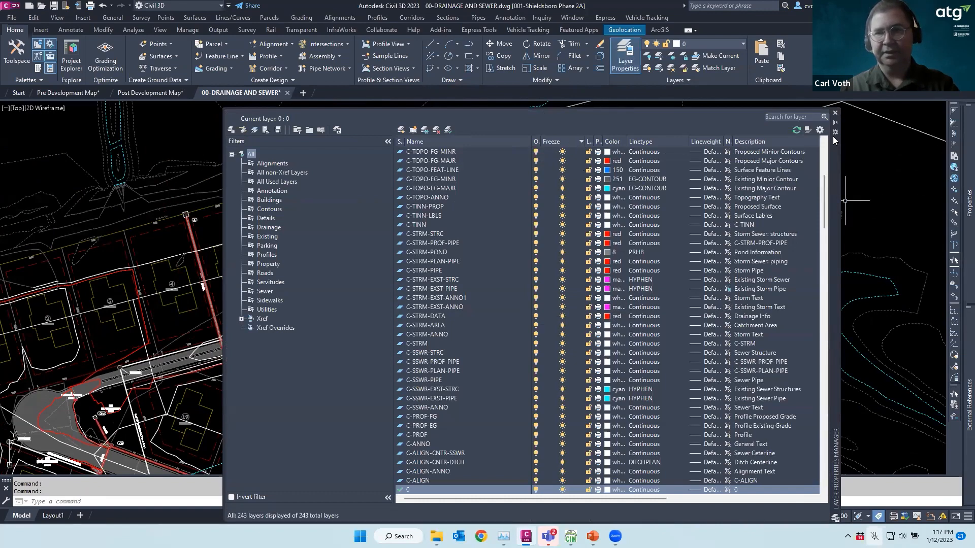
pyautogui.moveTo(824, 196); pyautogui.dragTo(827, 141)
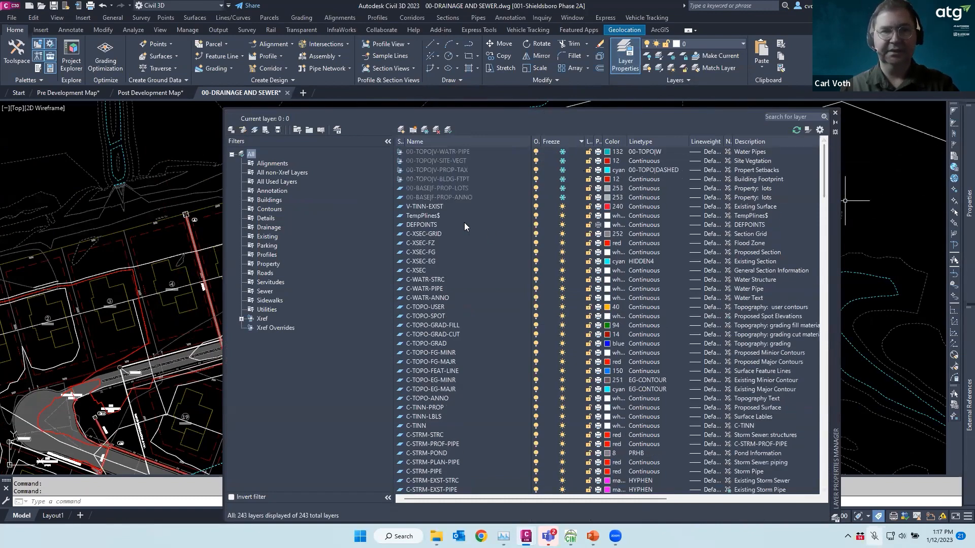
pyautogui.click(836, 115)
# Select catchment B2 and zoom in to its 6.40 AC label
pyautogui.scroll(-4, 562, 209)
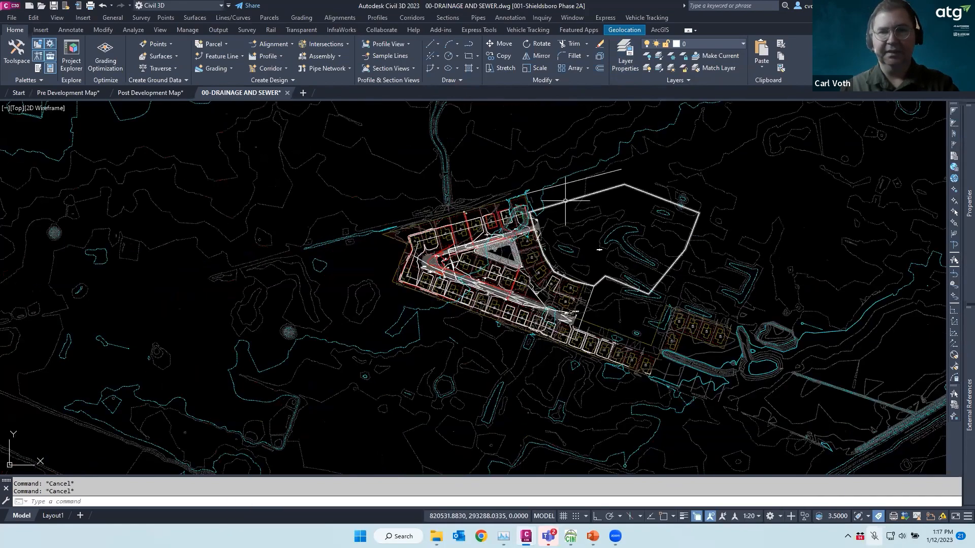
pyautogui.click(565, 200)
pyautogui.scroll(4, 545, 278)
pyautogui.scroll(8, 674, 228)
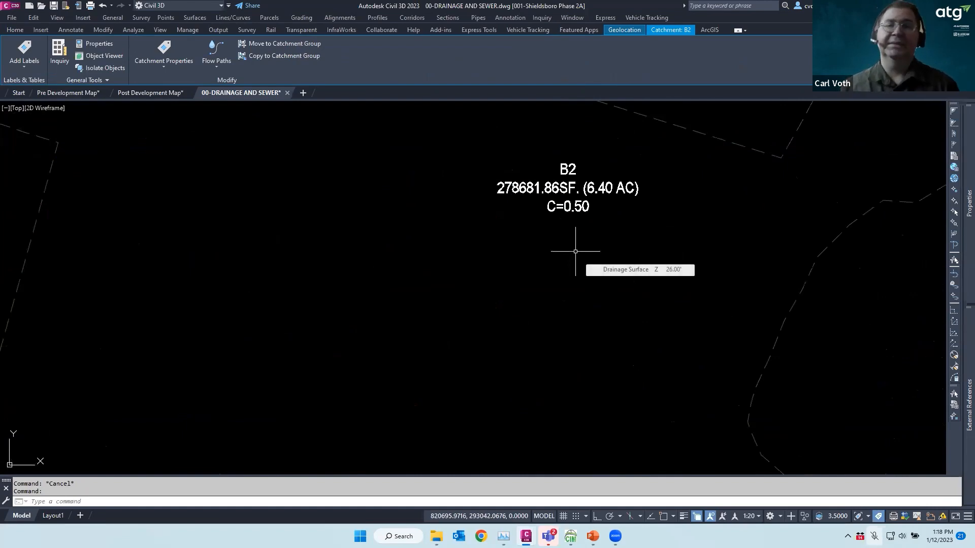
pyautogui.scroll(-6, 685, 196)
pyautogui.scroll(-5, 685, 194)
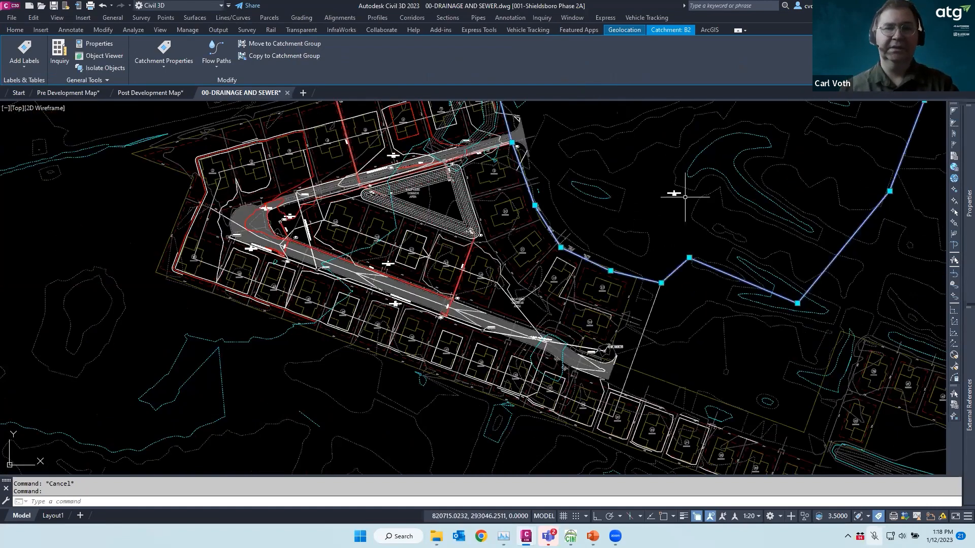
pyautogui.press('Escape')
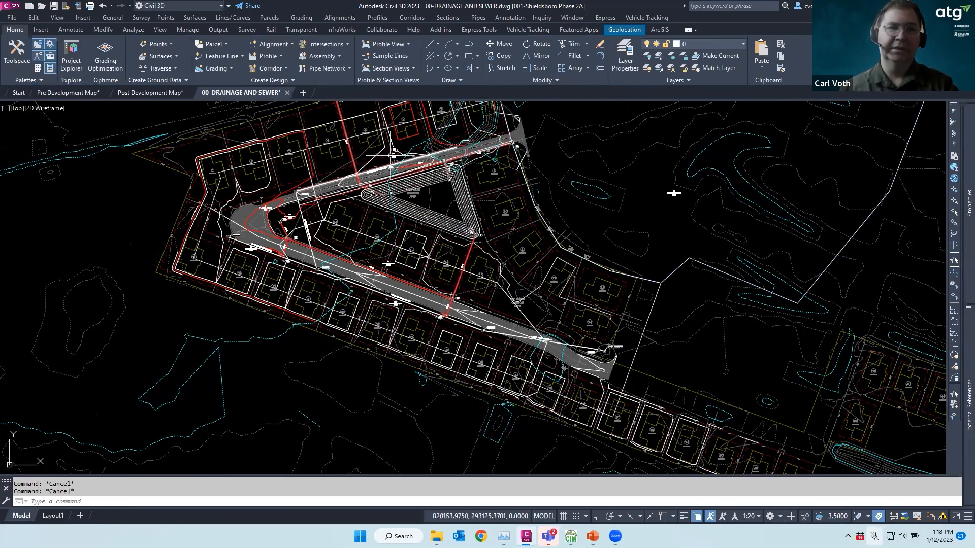
pyautogui.scroll(6, 383, 152)
pyautogui.scroll(-2, 461, 159)
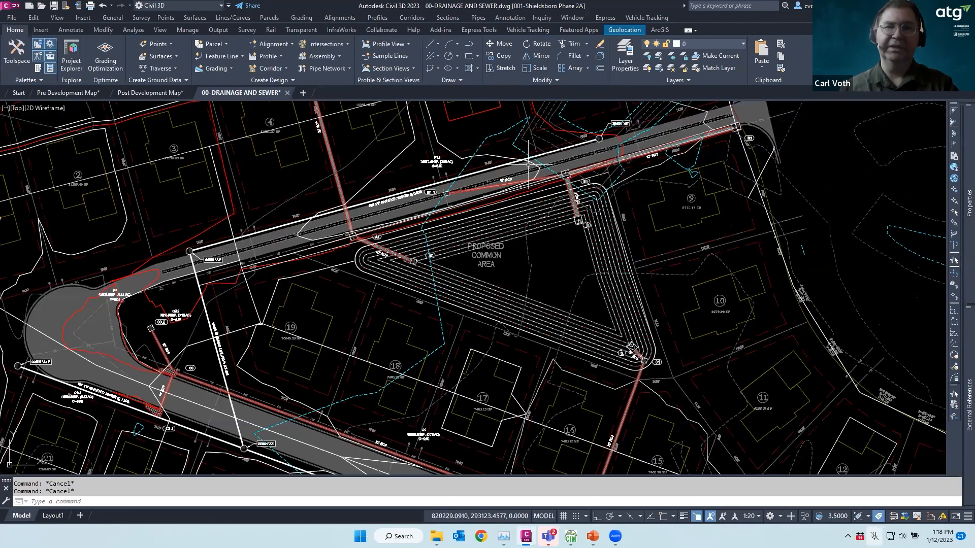
pyautogui.scroll(-4, 406, 290)
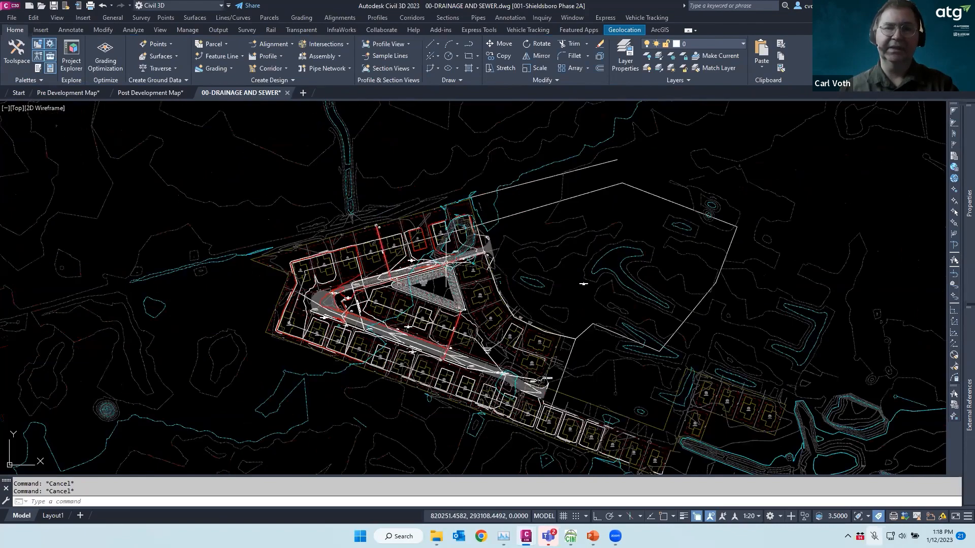
pyautogui.scroll(8, 325, 303)
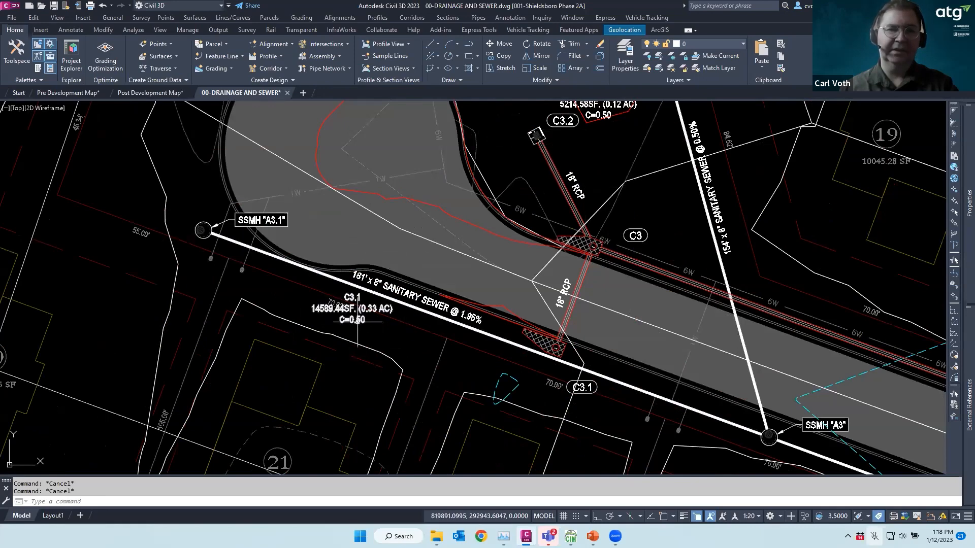
pyautogui.scroll(-6, 342, 281)
pyautogui.scroll(5, 591, 372)
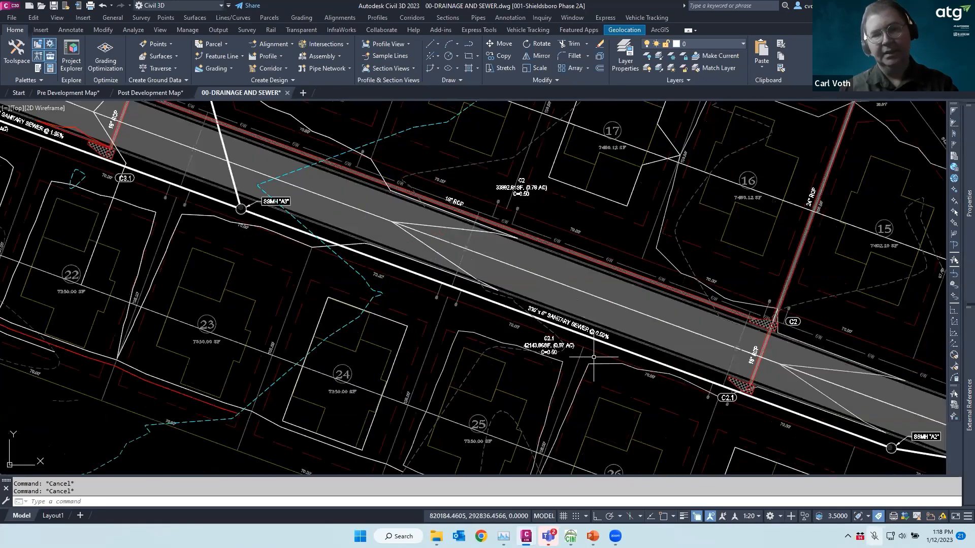
pyautogui.scroll(-3, 489, 308)
pyautogui.scroll(5, 489, 309)
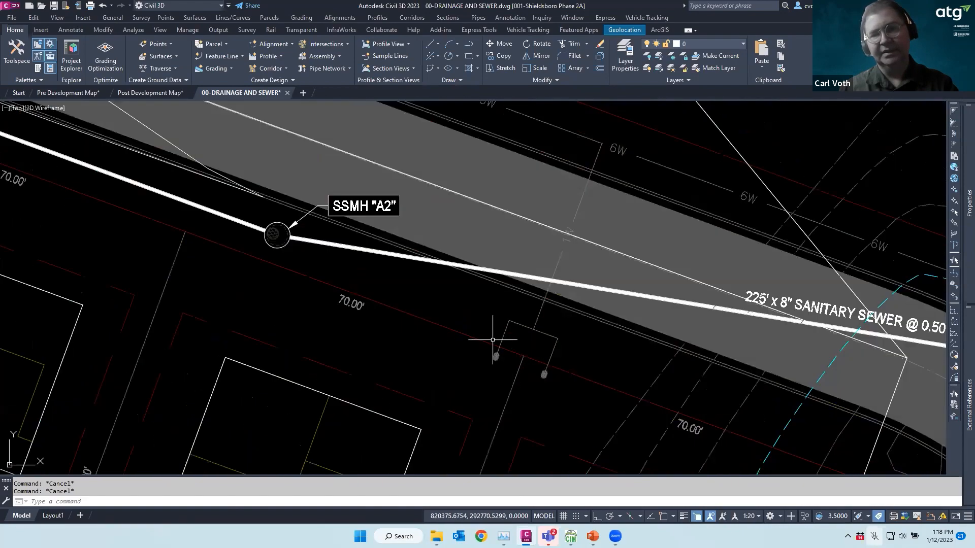
pyautogui.scroll(-5, 504, 348)
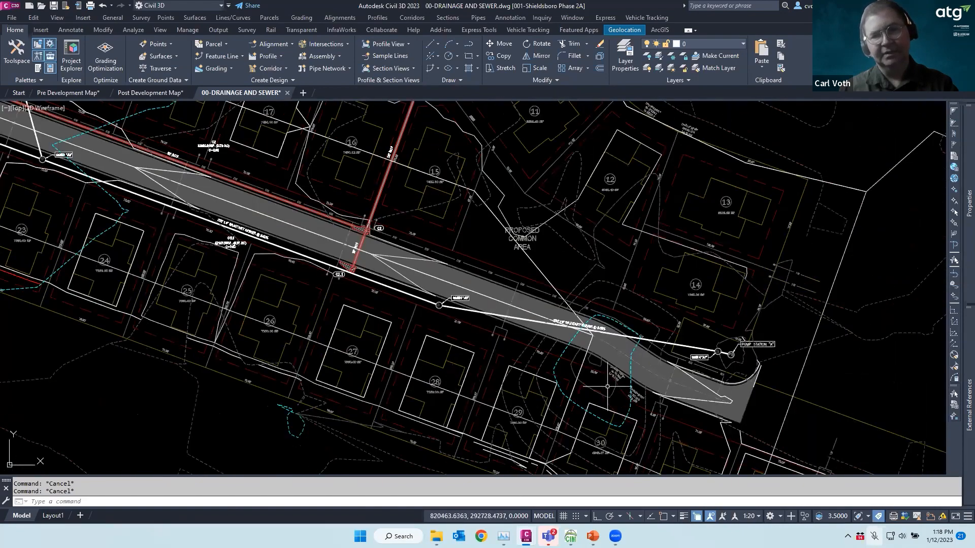
pyautogui.moveTo(461, 290)
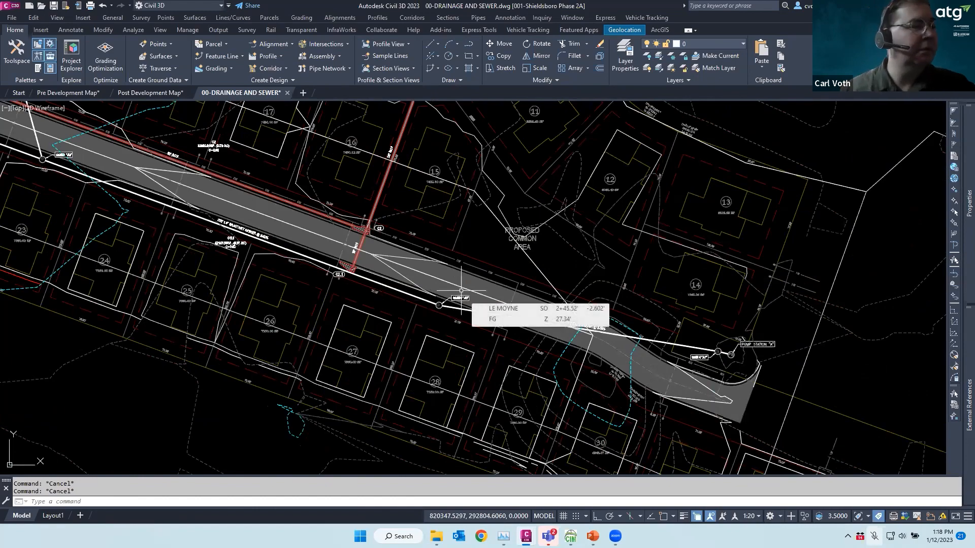
pyautogui.scroll(-6, 611, 228)
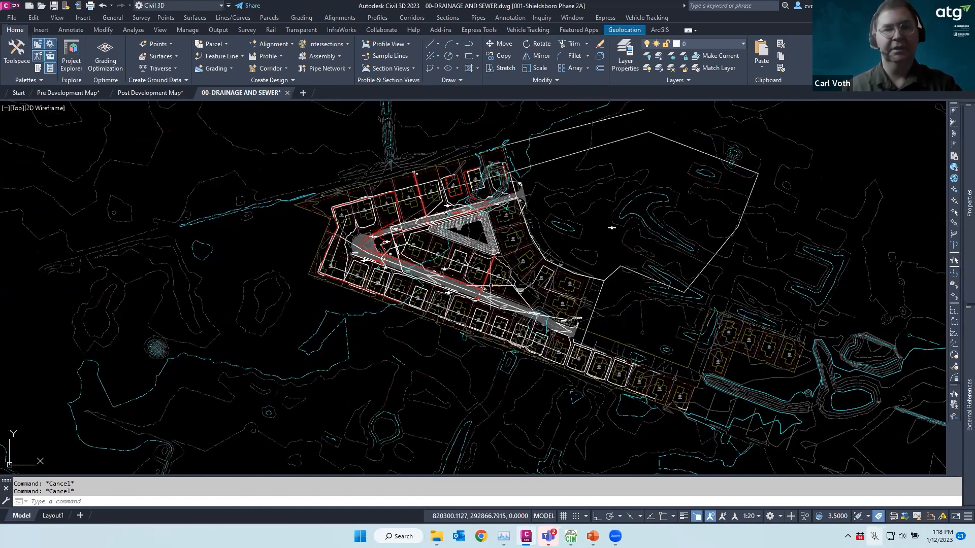
pyautogui.scroll(3, 491, 286)
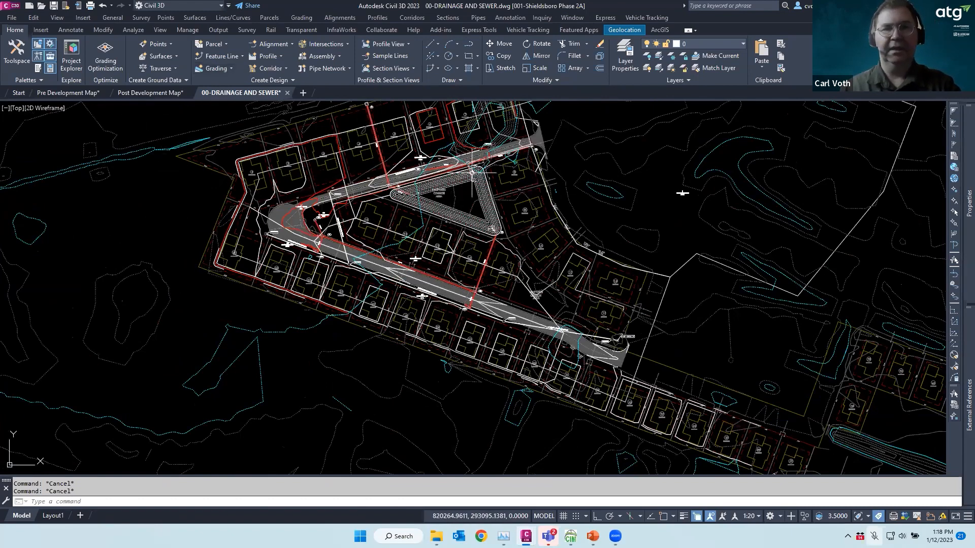
pyautogui.click(389, 137)
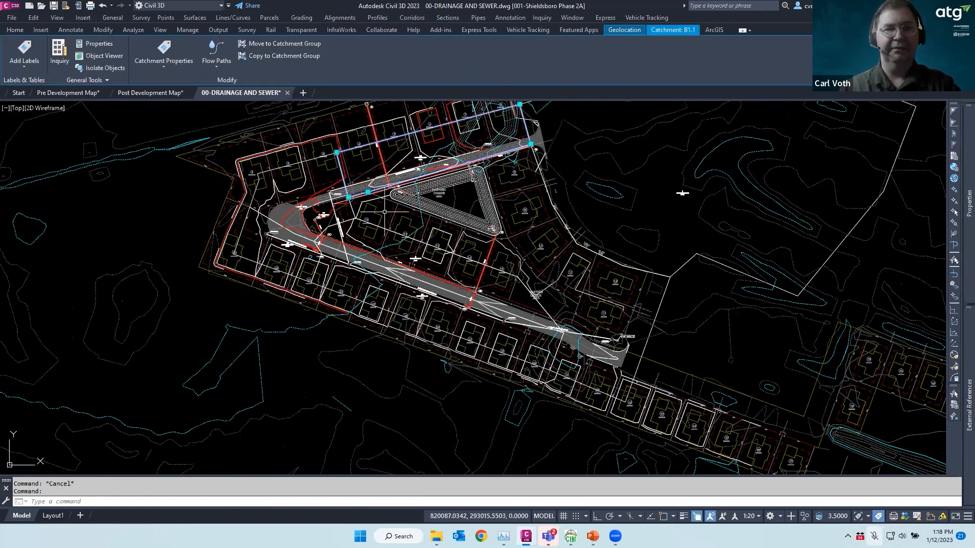
pyautogui.press('Escape')
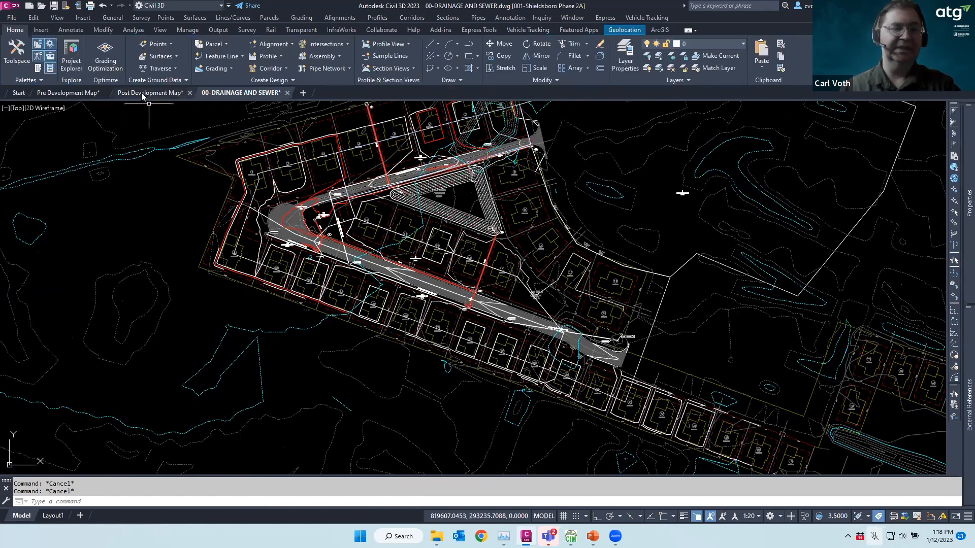
# Switch to the Pre and then Post Development Map drawings and zoom around the drainage-area layout
pyautogui.click(69, 94)
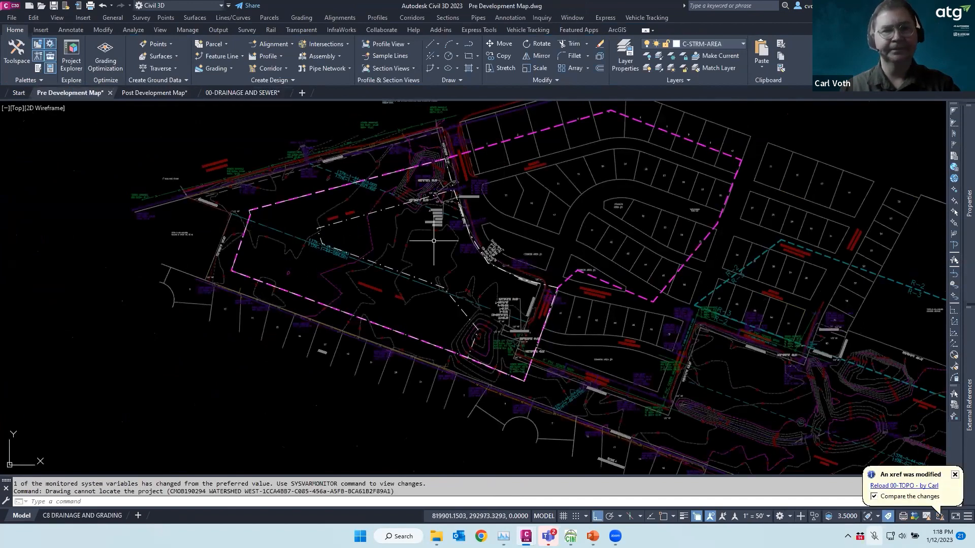
pyautogui.click(157, 94)
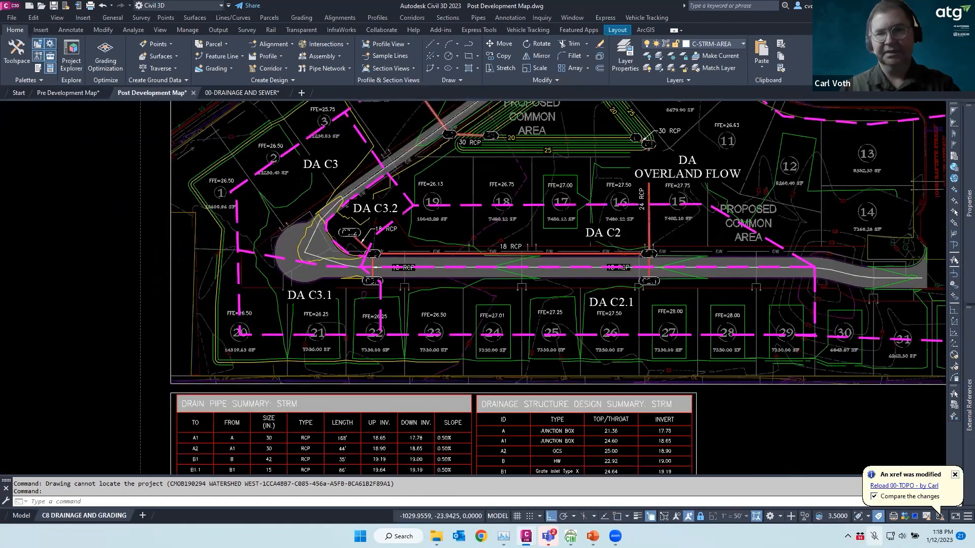
pyautogui.scroll(-1, 535, 275)
pyautogui.scroll(-1, 535, 274)
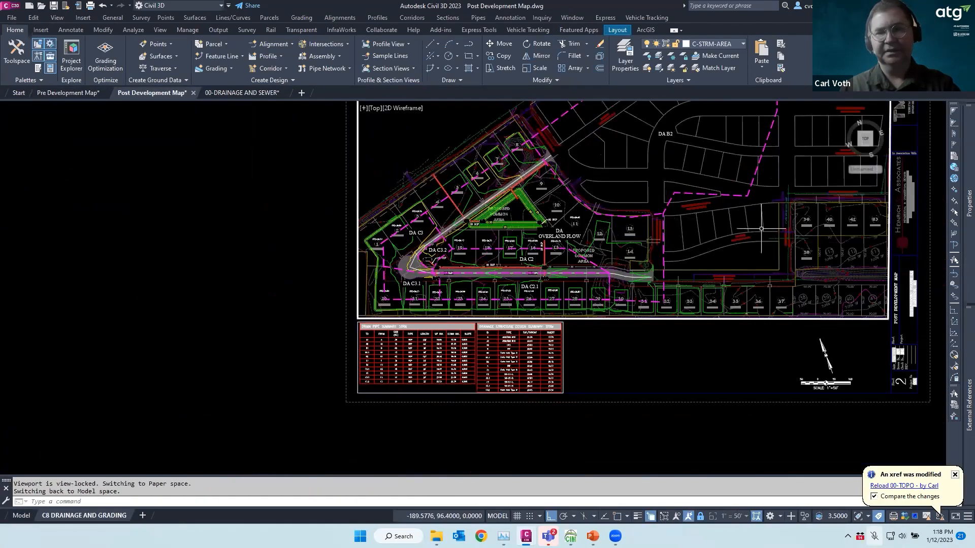
pyautogui.scroll(4, 589, 231)
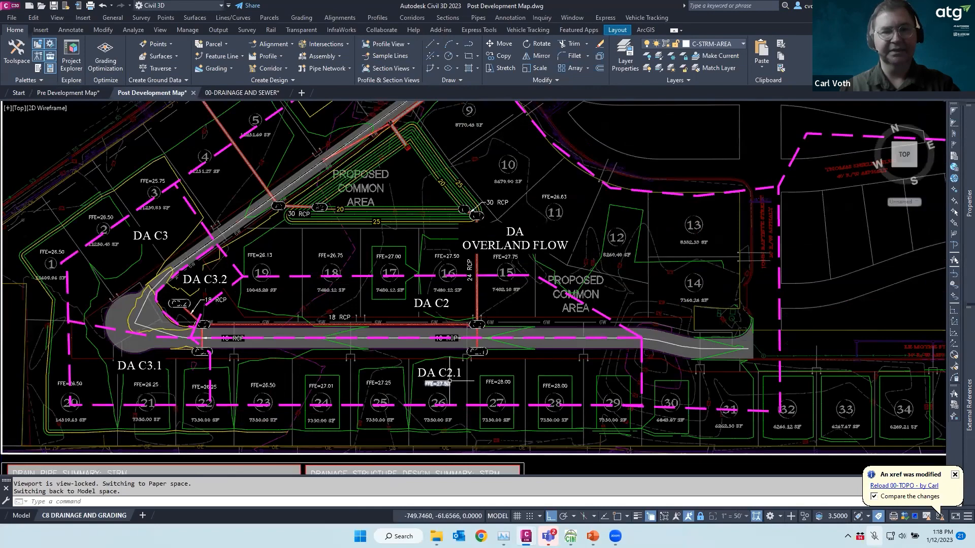
pyautogui.scroll(-1, 133, 381)
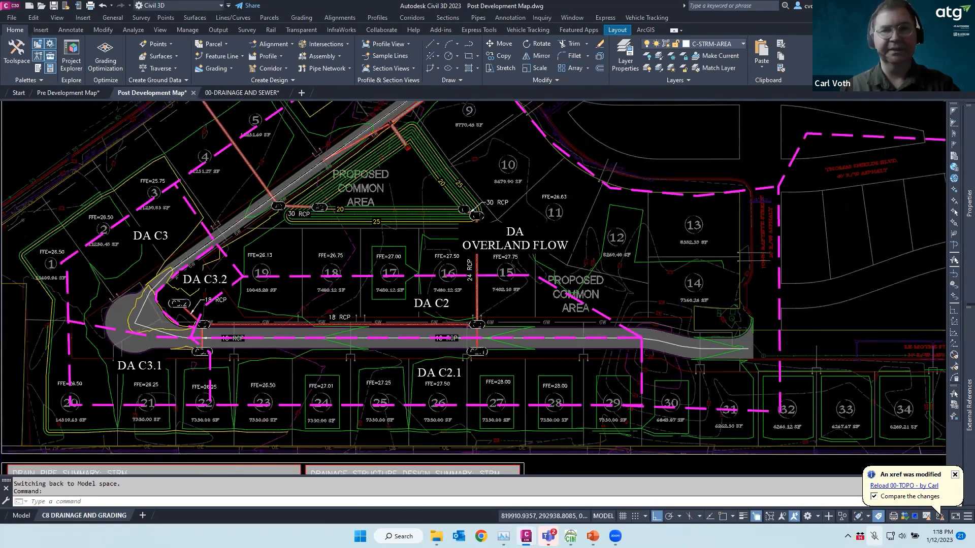
pyautogui.scroll(-2, 171, 359)
pyautogui.scroll(4, 368, 250)
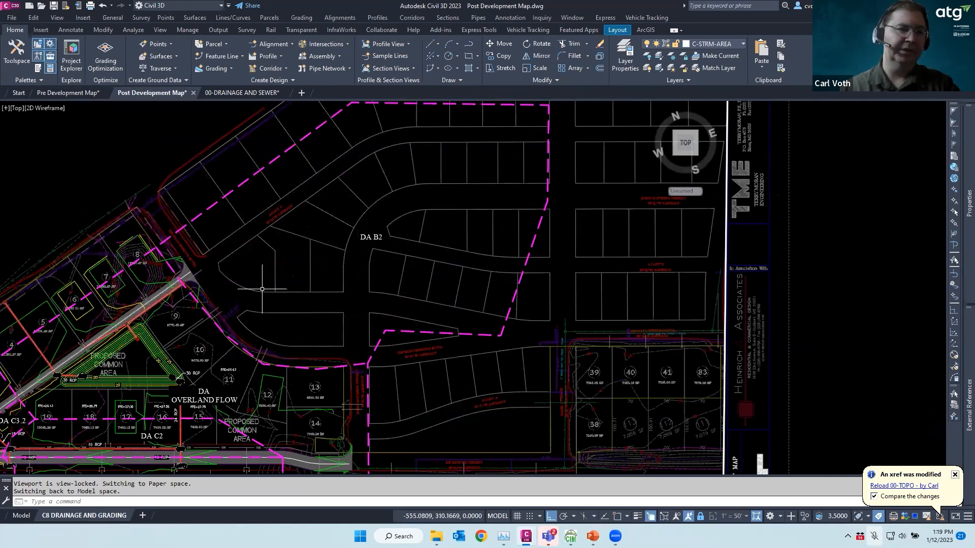
# Start closing Post Development Map.dwg so it prompts to save changes
pyautogui.press('Escape')
pyautogui.press('Escape')
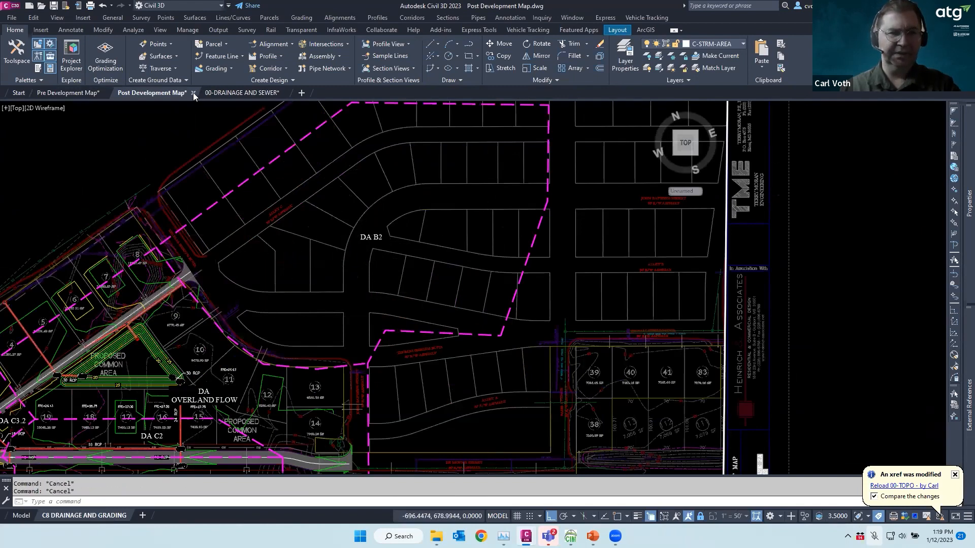
pyautogui.scroll(-4, 304, 203)
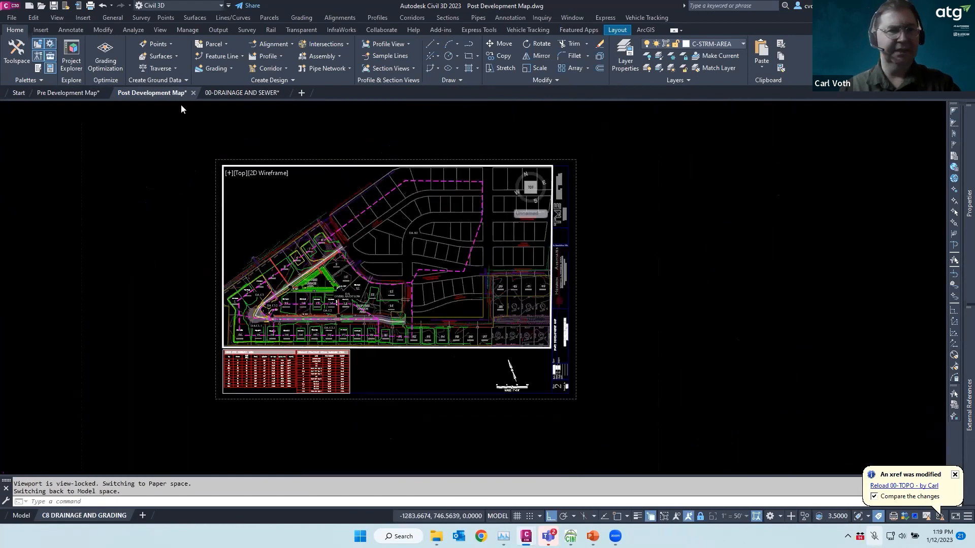
pyautogui.click(193, 92)
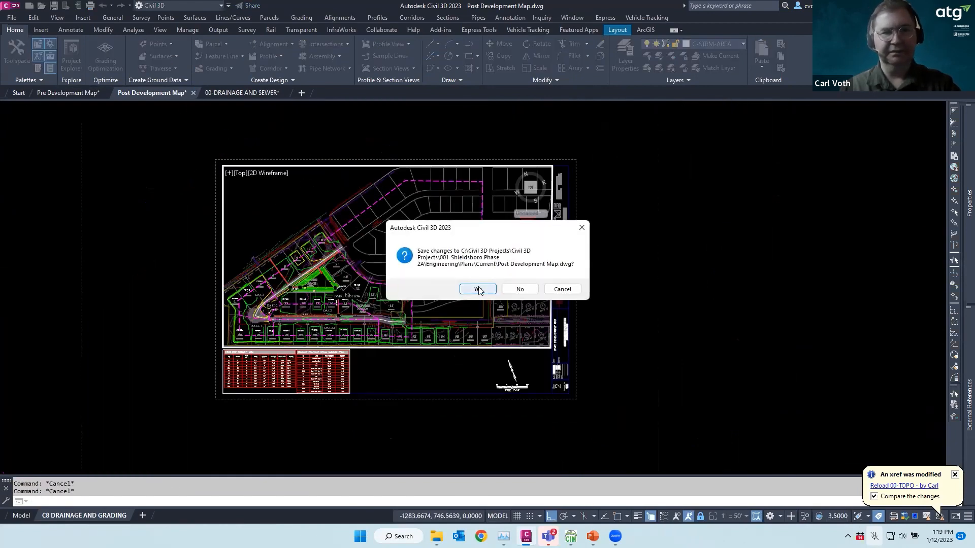
# Finish closing Post Development Map, then close Pre Development Map, saving its changes
pyautogui.click(478, 290)
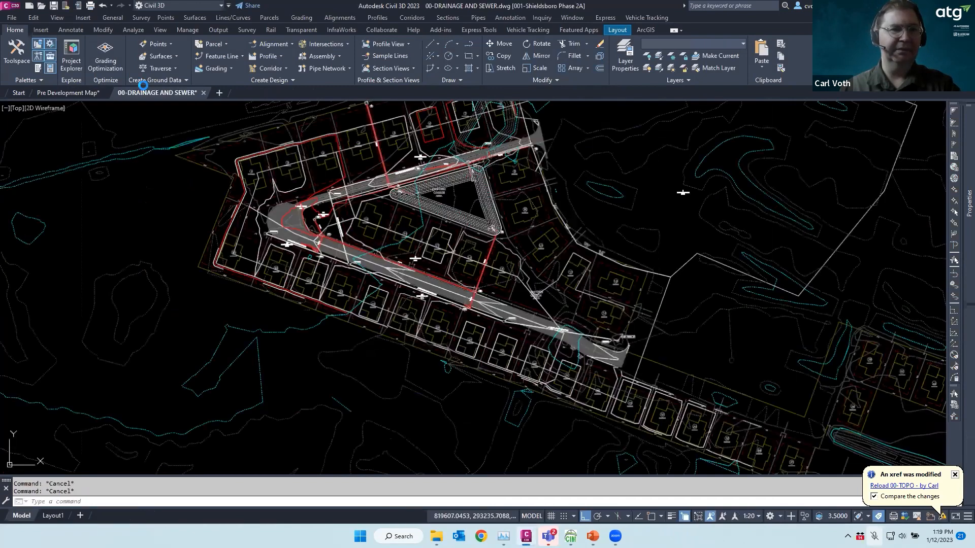
pyautogui.click(65, 91)
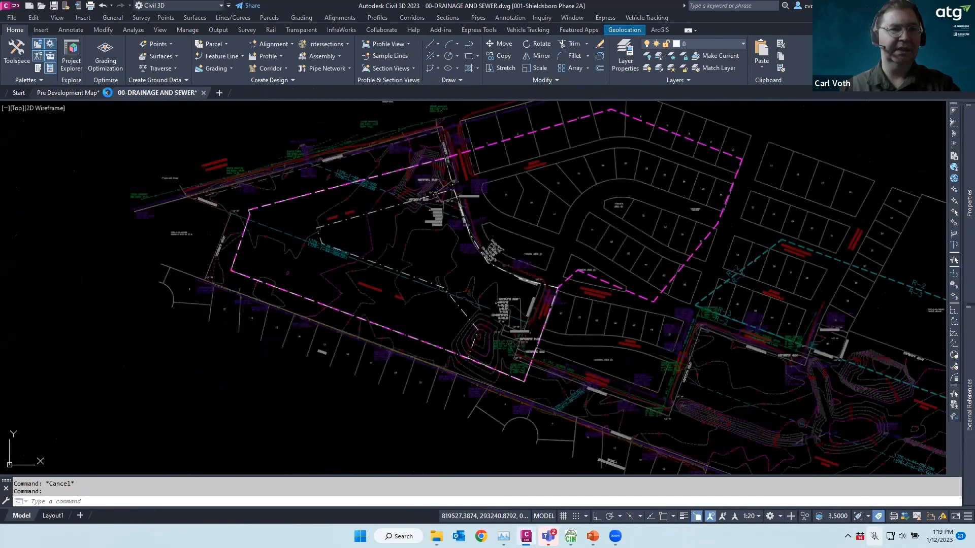
pyautogui.click(84, 515)
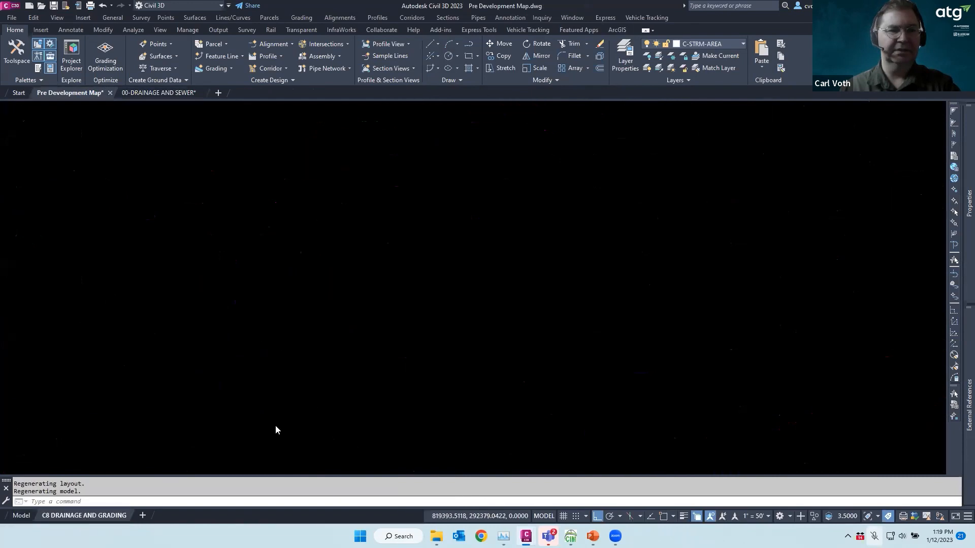
pyautogui.click(110, 92)
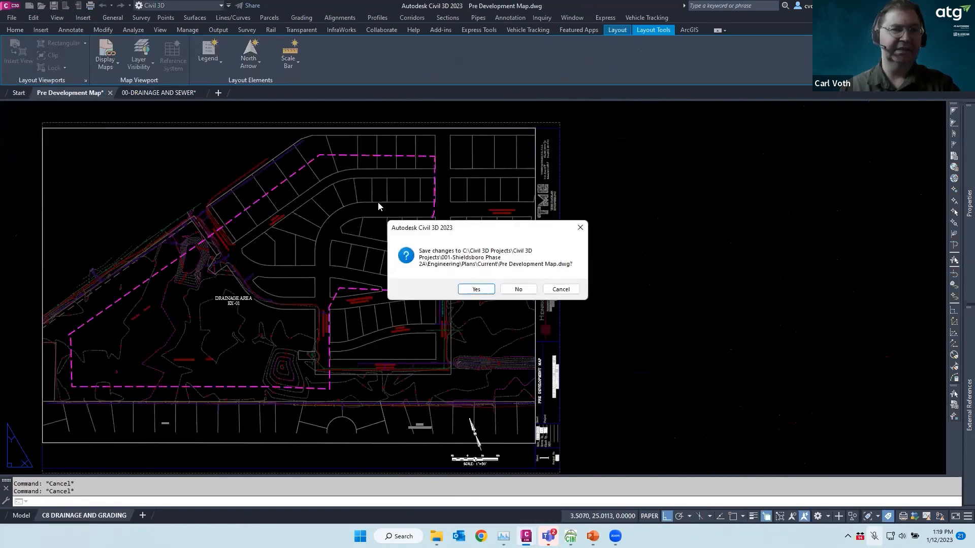
pyautogui.click(477, 289)
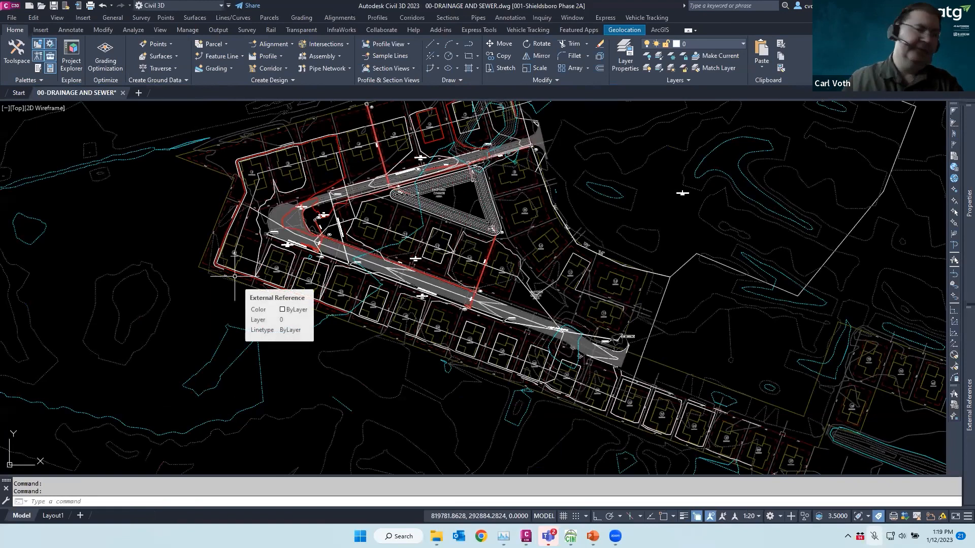
pyautogui.moveTo(88, 97)
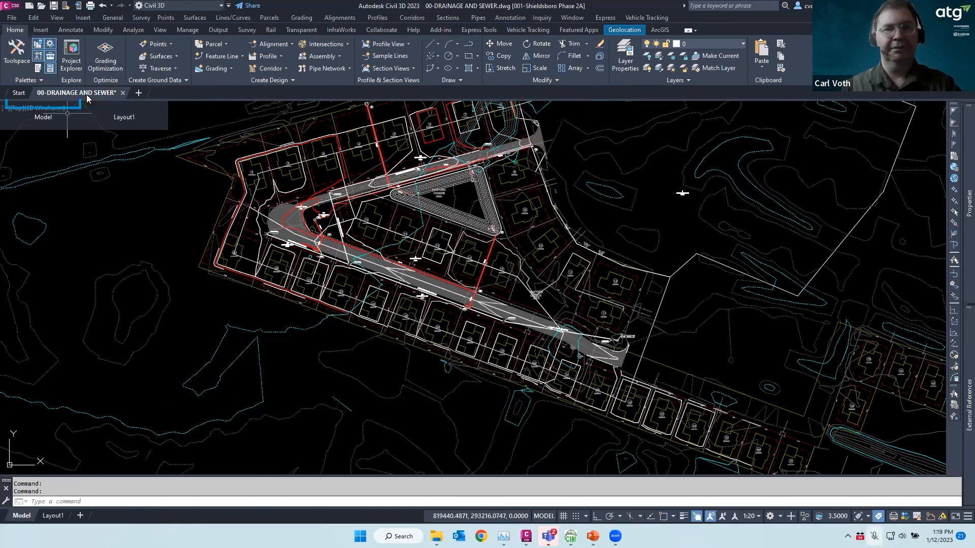
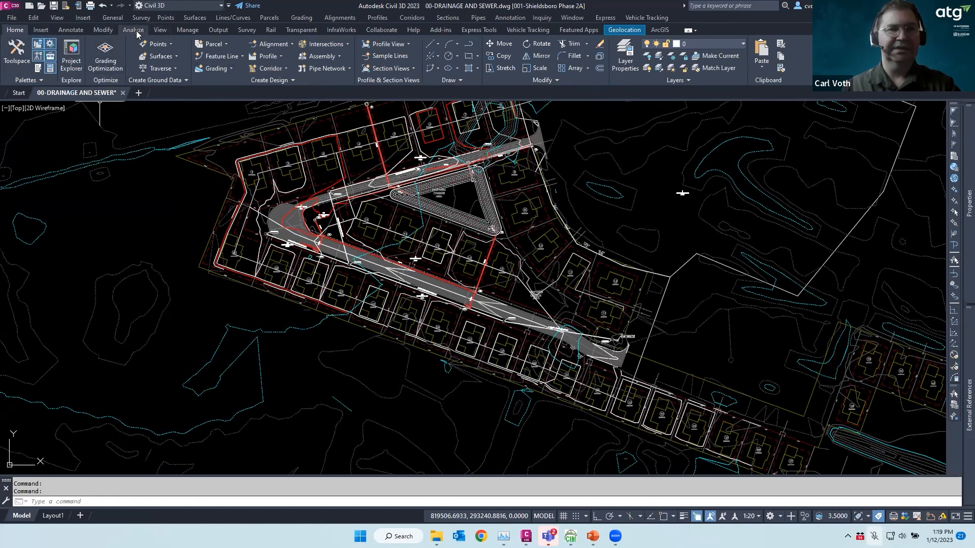
# Export only the STRM network to Storm Sewers, leaving SSWR out and replacing Pipe Network.stm
pyautogui.click(133, 30)
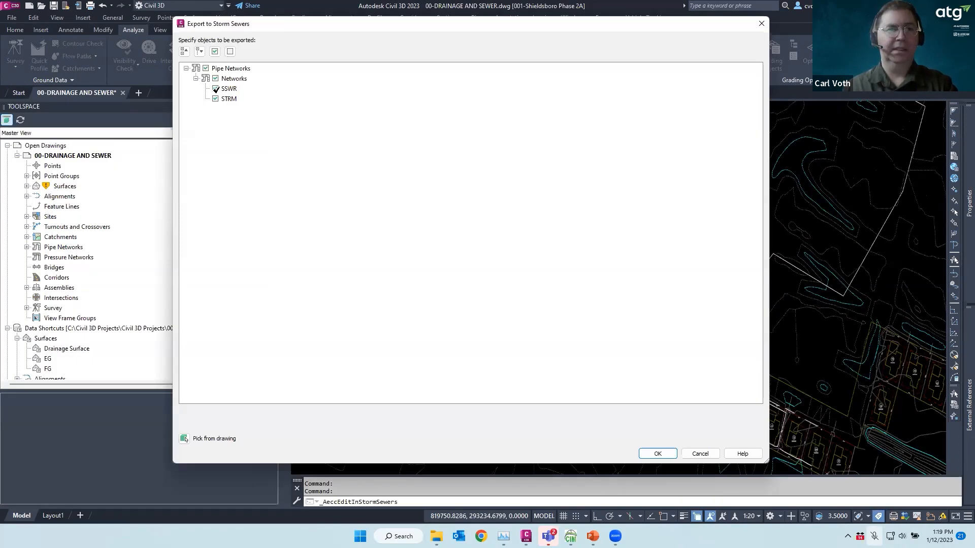
pyautogui.click(216, 89)
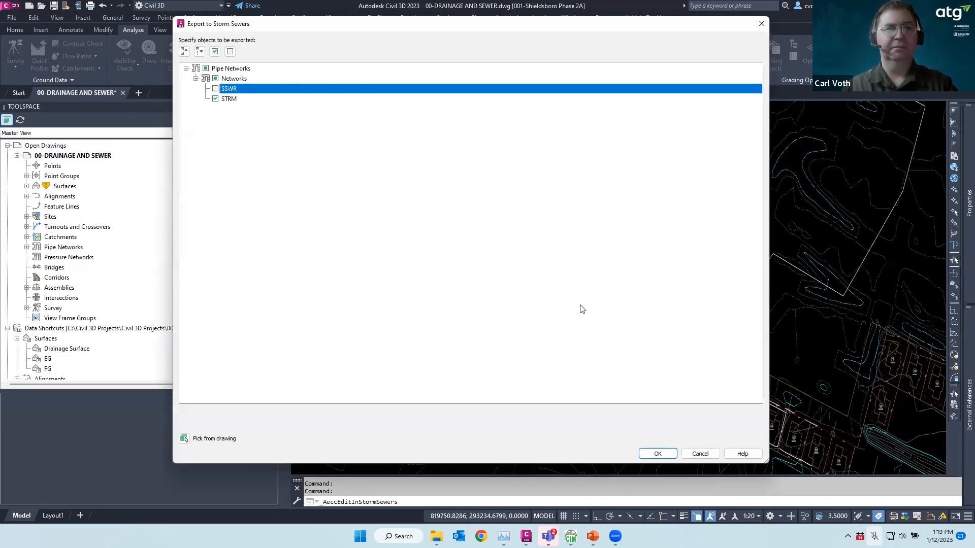
pyautogui.click(657, 453)
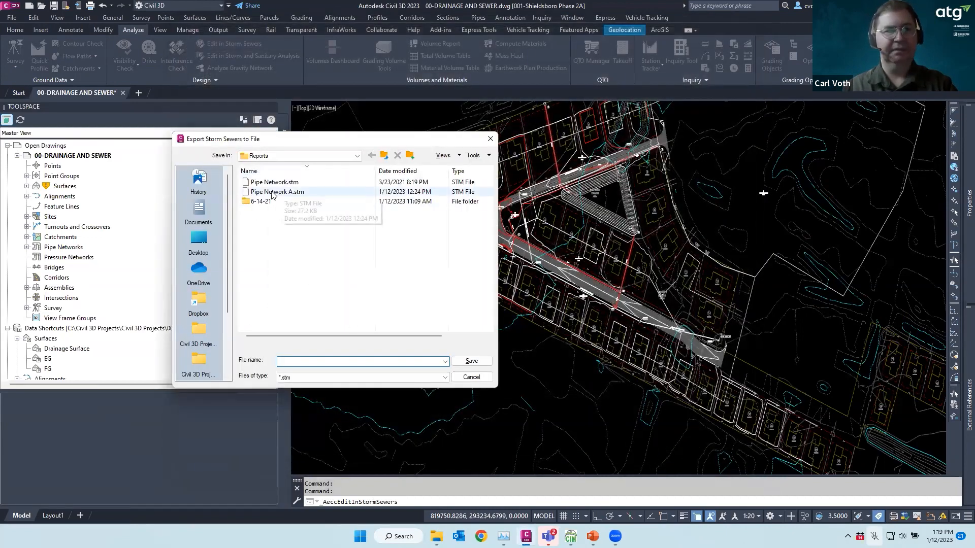
pyautogui.click(274, 182)
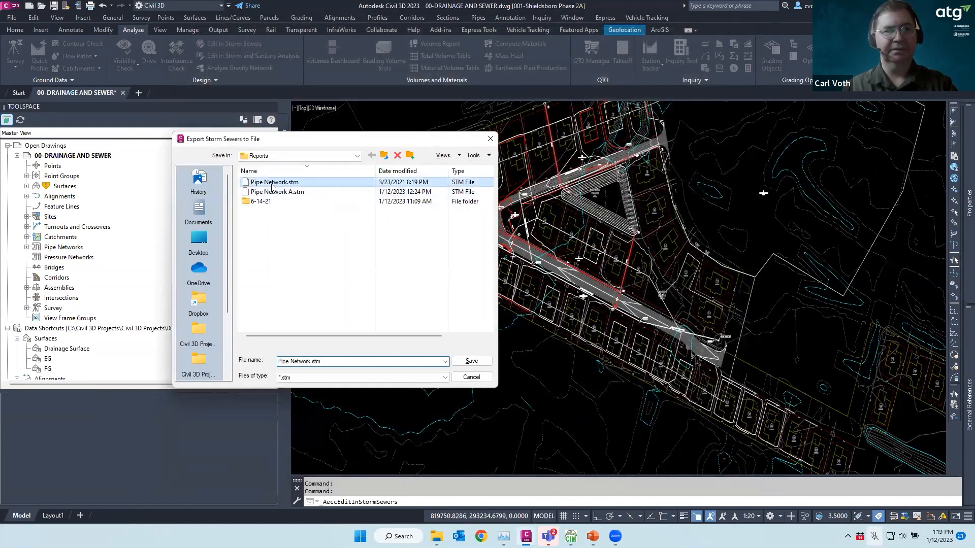
pyautogui.click(472, 361)
pyautogui.click(325, 289)
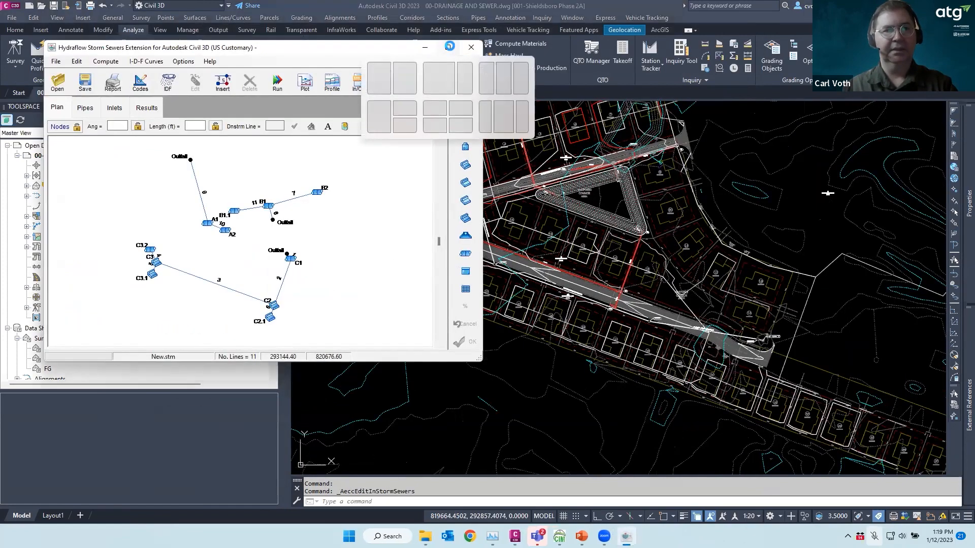
# Maximize the Hydraflow window and select inlets C3 and C3.2 in the plan
pyautogui.click(448, 47)
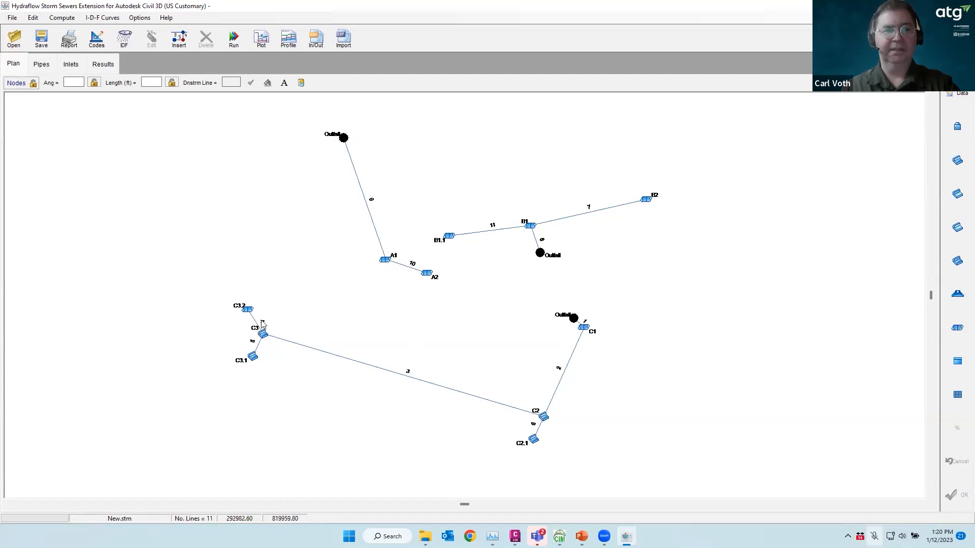
pyautogui.click(274, 338)
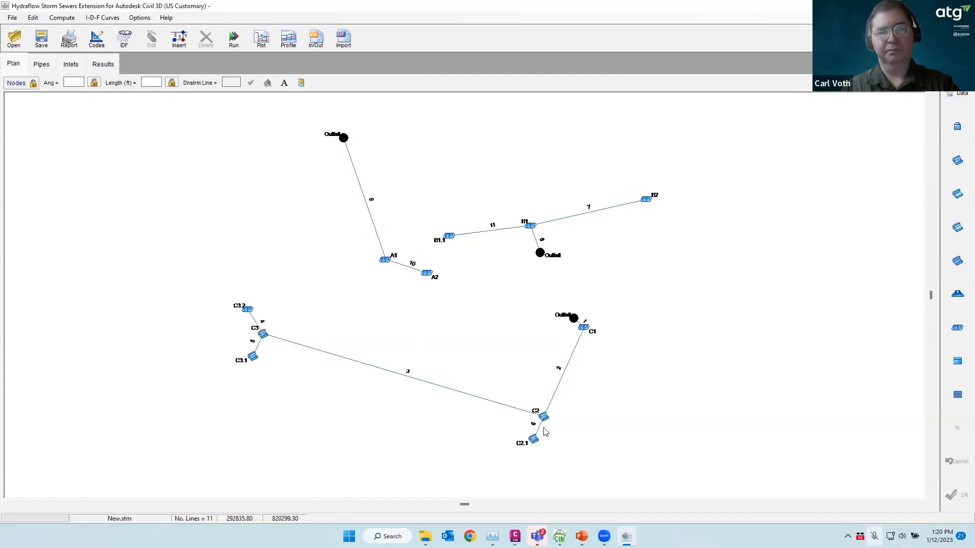
pyautogui.click(247, 310)
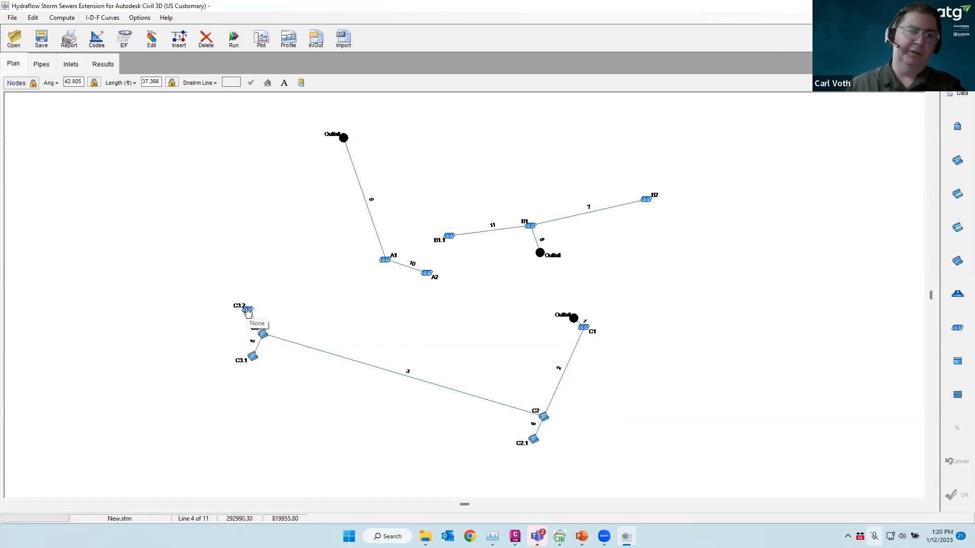
# Set inlet C3.2 to a grate inlet, dismissing the missing gutter slope errors
pyautogui.doubleClick(247, 310)
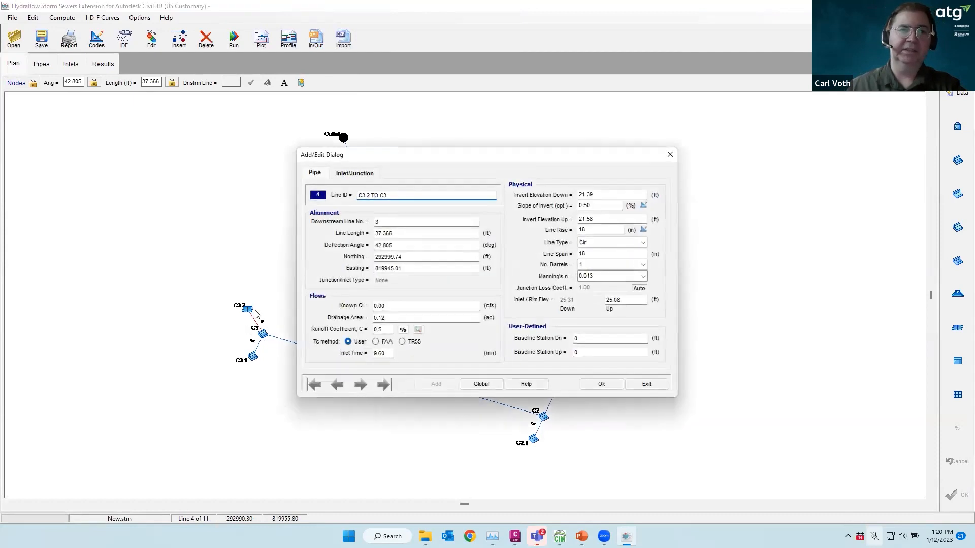
pyautogui.click(354, 173)
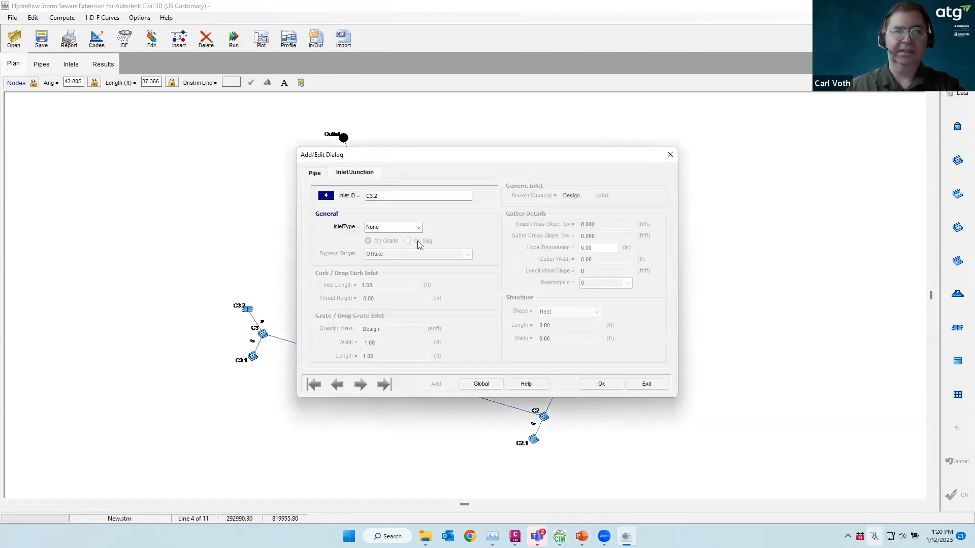
pyautogui.click(417, 228)
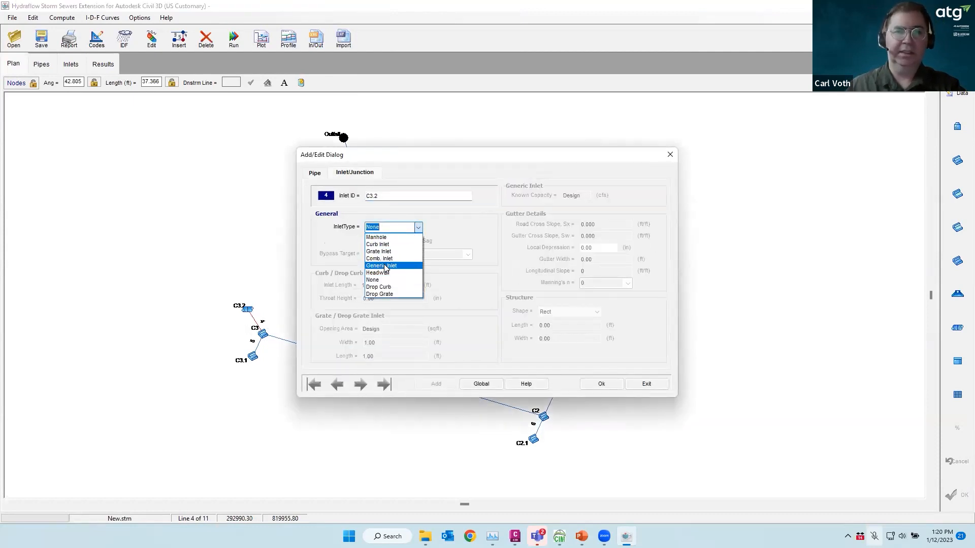
pyautogui.click(379, 252)
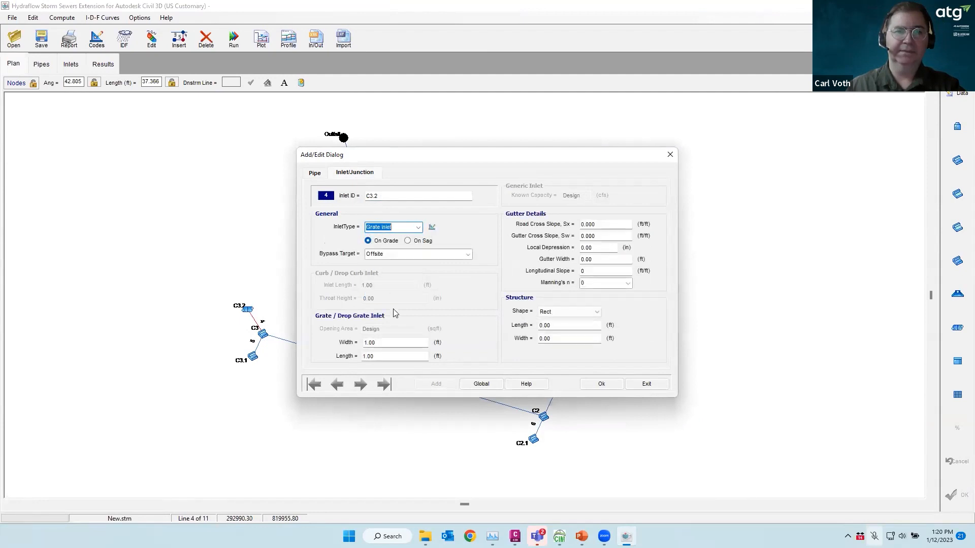
pyautogui.click(599, 384)
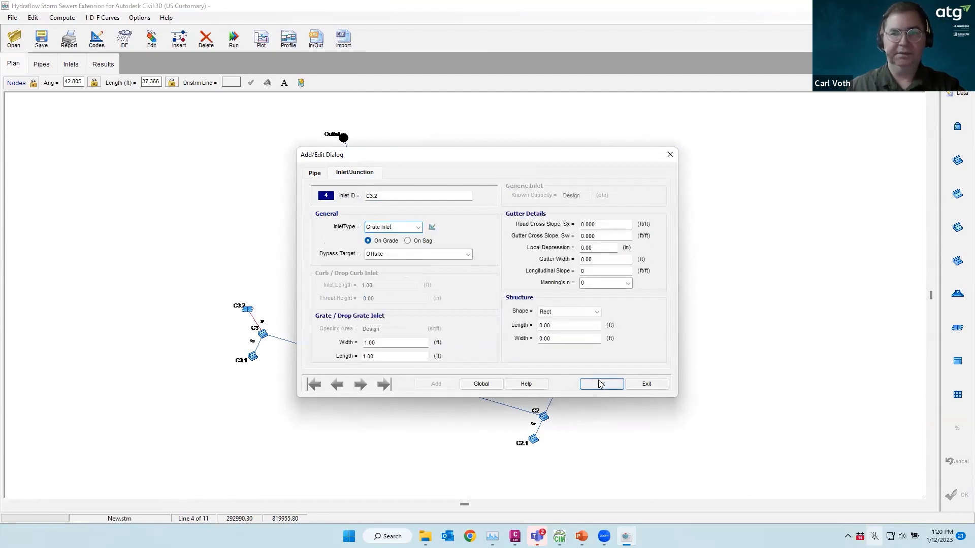
pyautogui.click(559, 303)
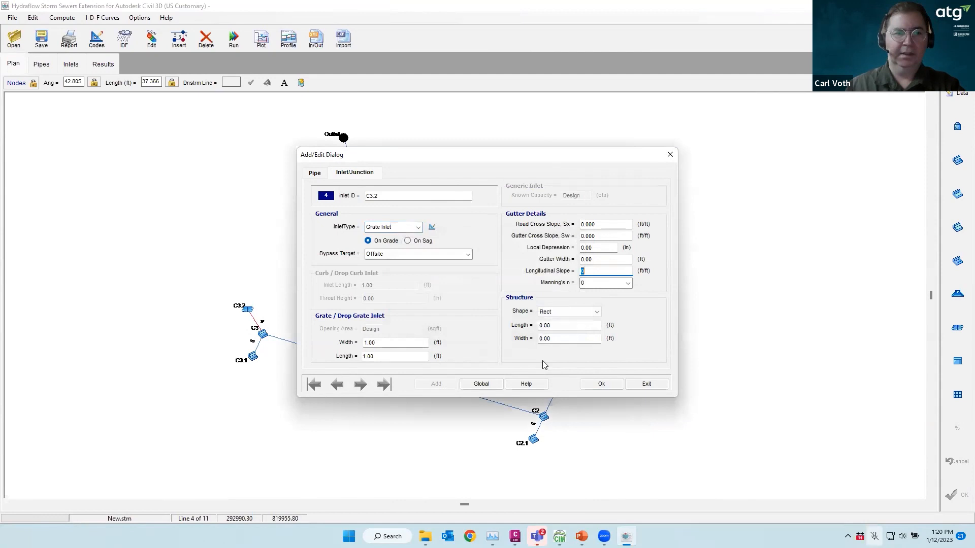
pyautogui.click(599, 384)
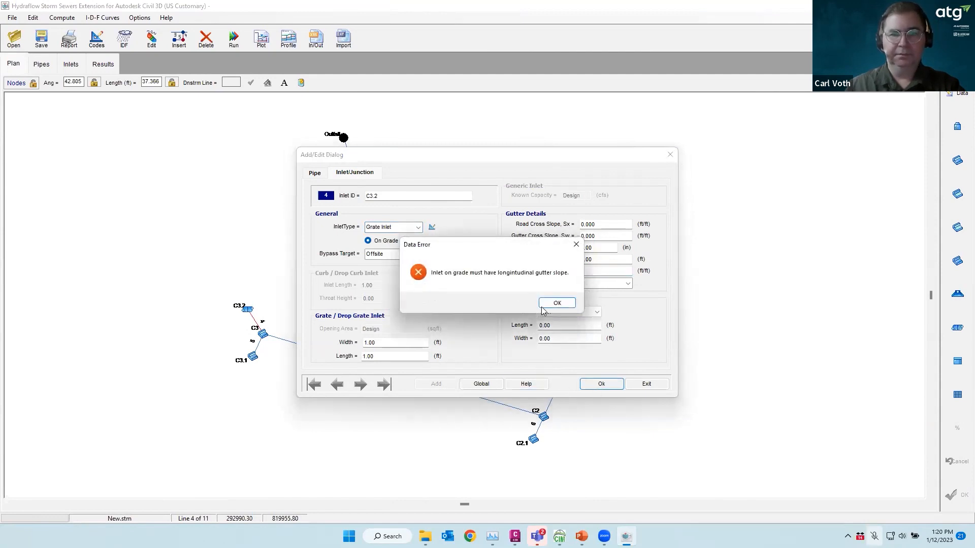
pyautogui.click(559, 303)
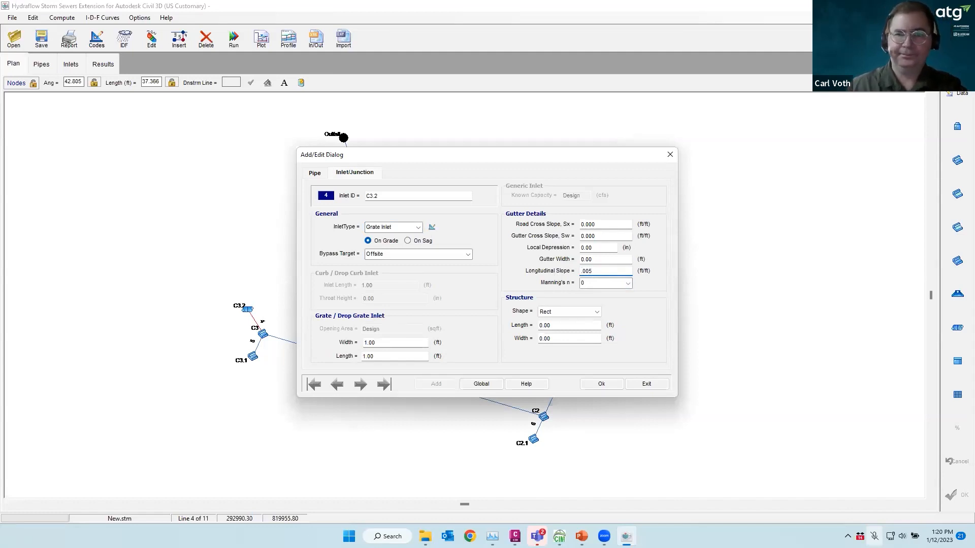
# Give C3.2 Manning's n 0.025 and cross slopes 0.3 and 0.33, and apply
pyautogui.click(629, 285)
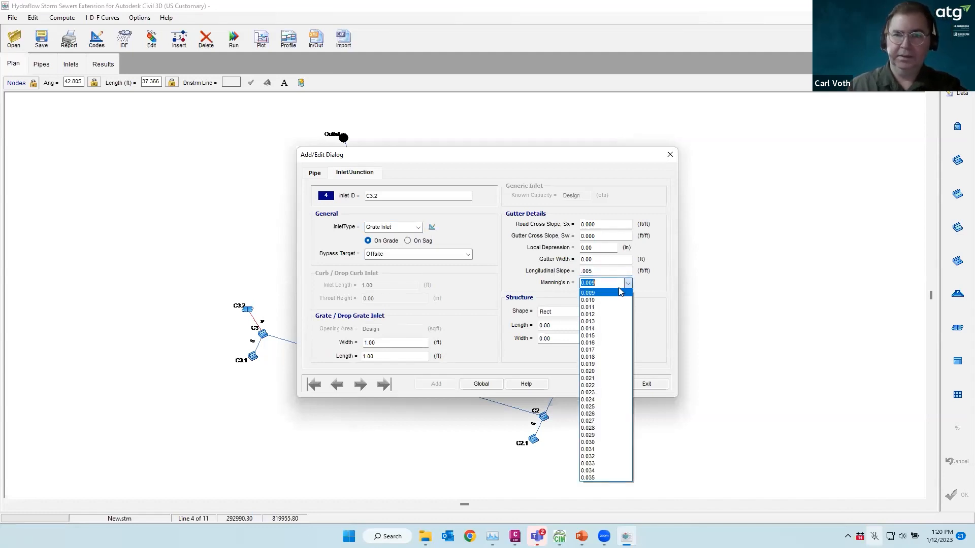
pyautogui.click(589, 408)
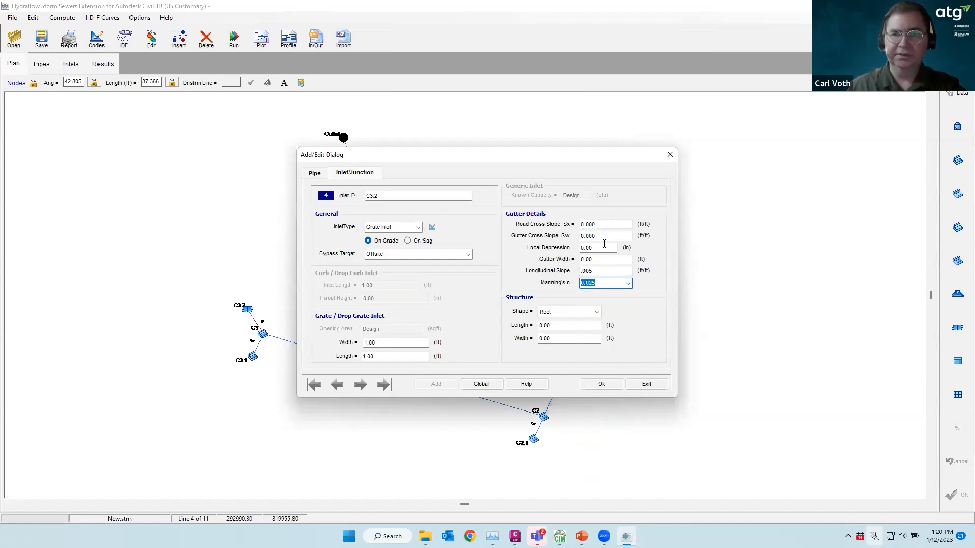
pyautogui.click(599, 225)
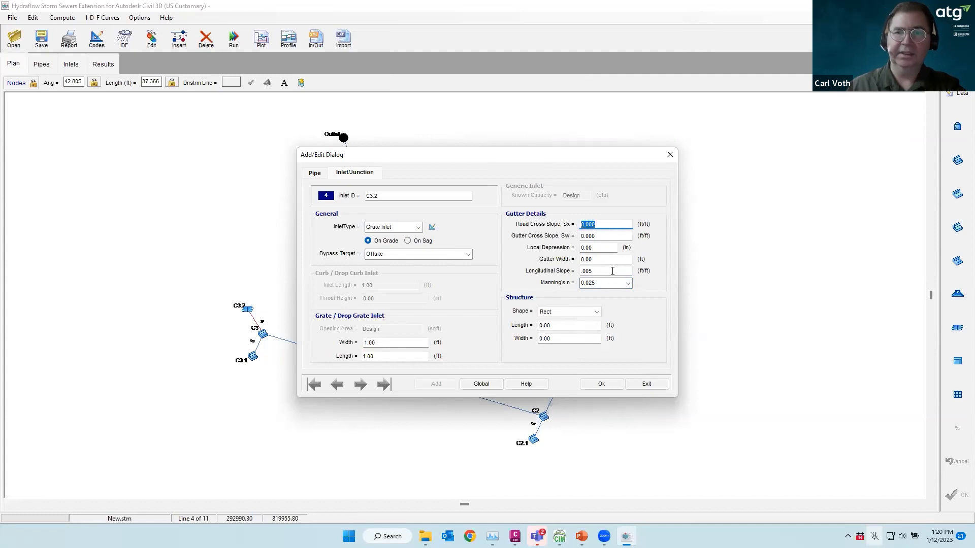
pyautogui.write('.33')
pyautogui.press('Tab')
pyautogui.write('.33')
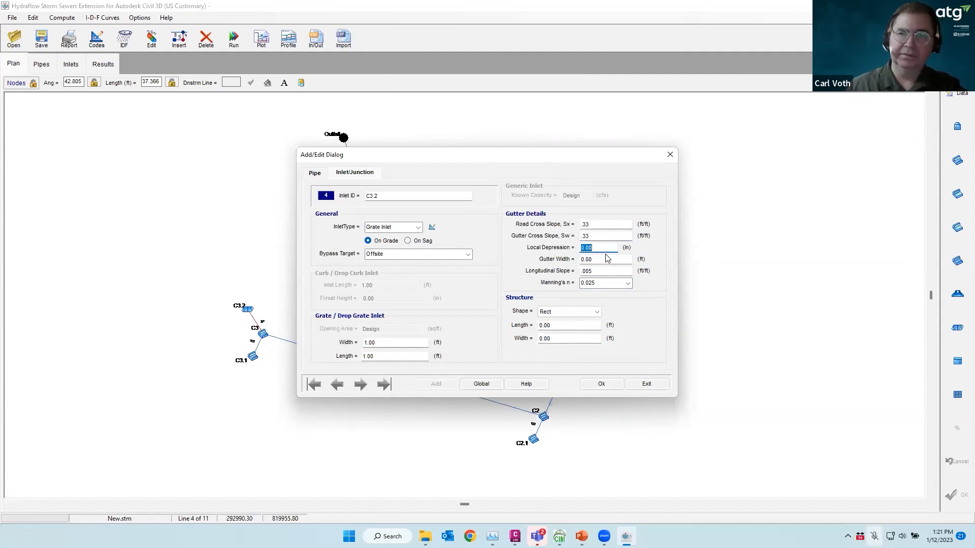
pyautogui.click(607, 388)
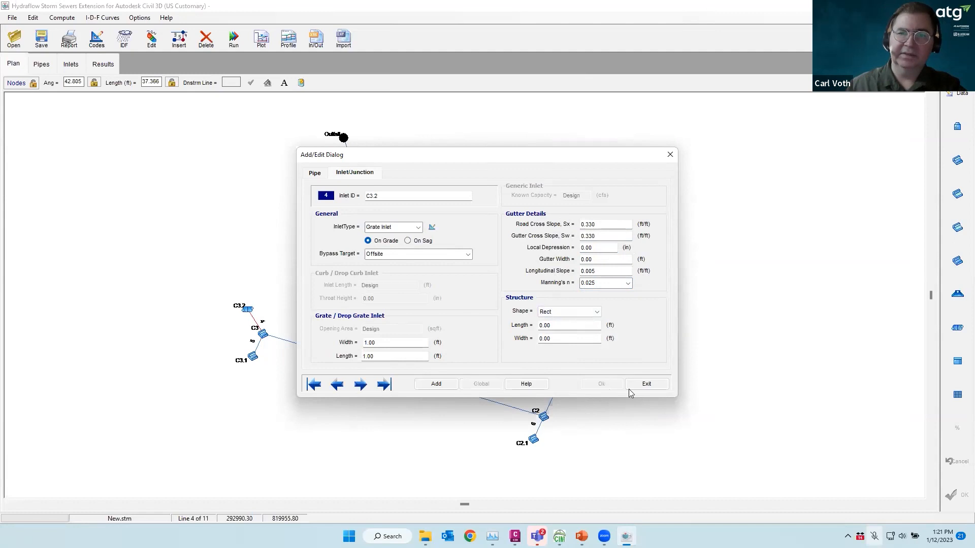
pyautogui.click(645, 384)
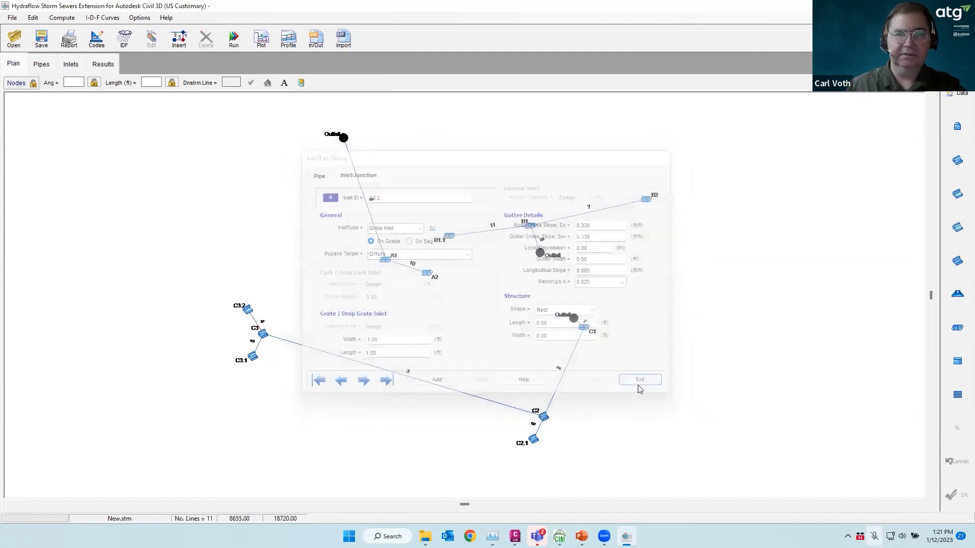
# Change inlet C3.2 to a drop grate inlet
pyautogui.doubleClick(244, 317)
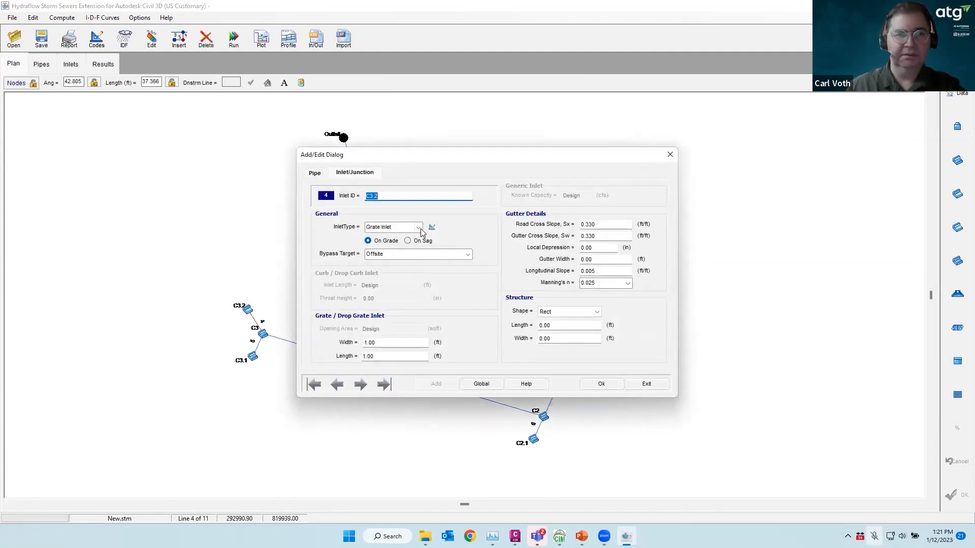
pyautogui.click(419, 227)
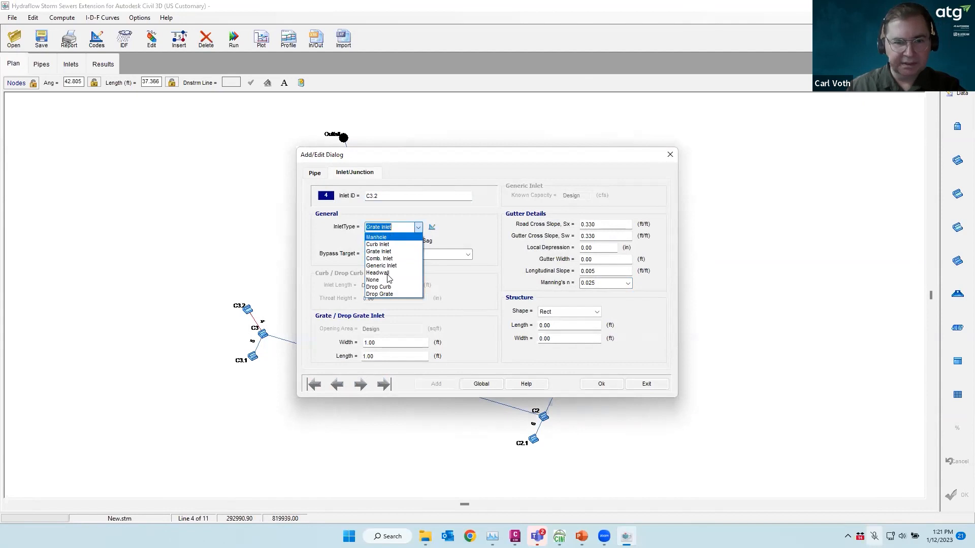
pyautogui.click(379, 294)
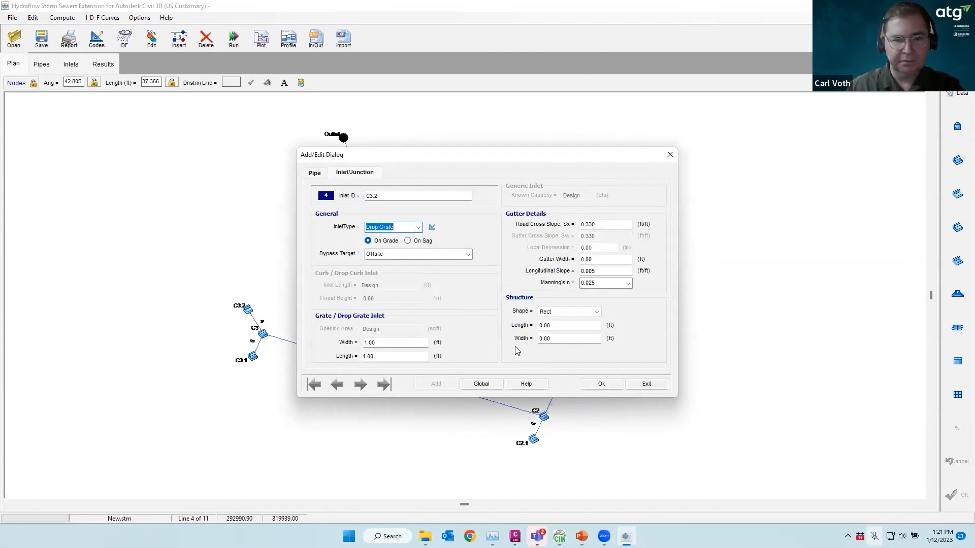
pyautogui.click(598, 384)
pyautogui.click(646, 384)
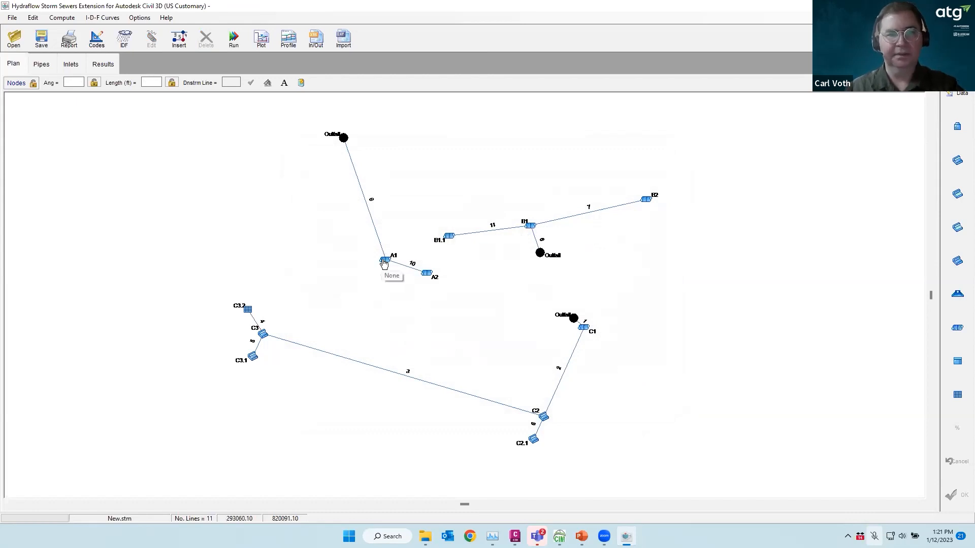
# Make inlet A2 a headwall
pyautogui.doubleClick(426, 273)
pyautogui.click(417, 227)
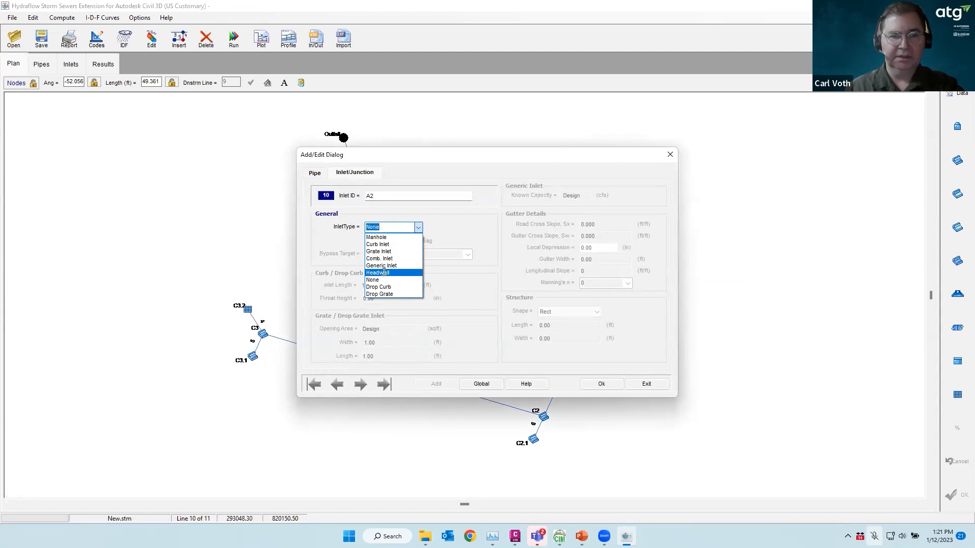
pyautogui.click(384, 272)
pyautogui.click(599, 382)
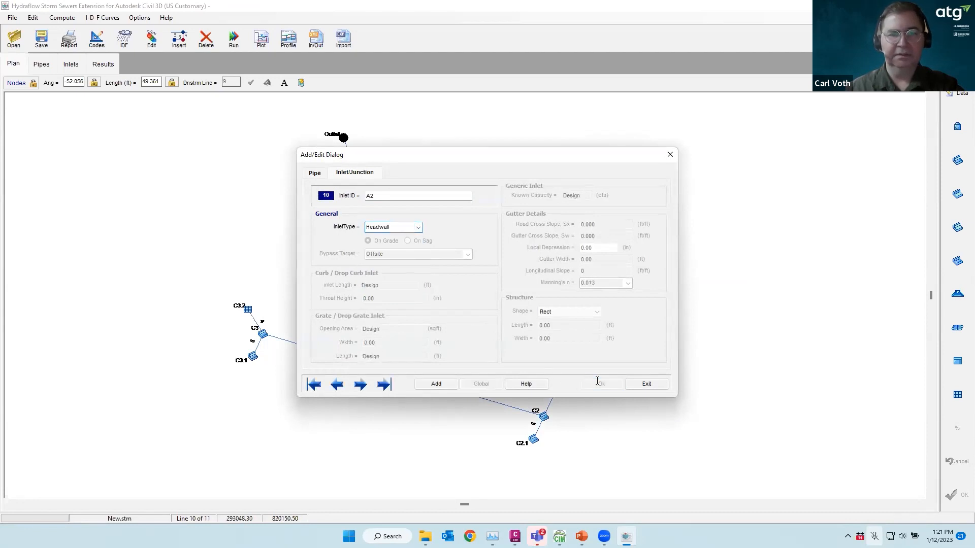
pyautogui.click(646, 383)
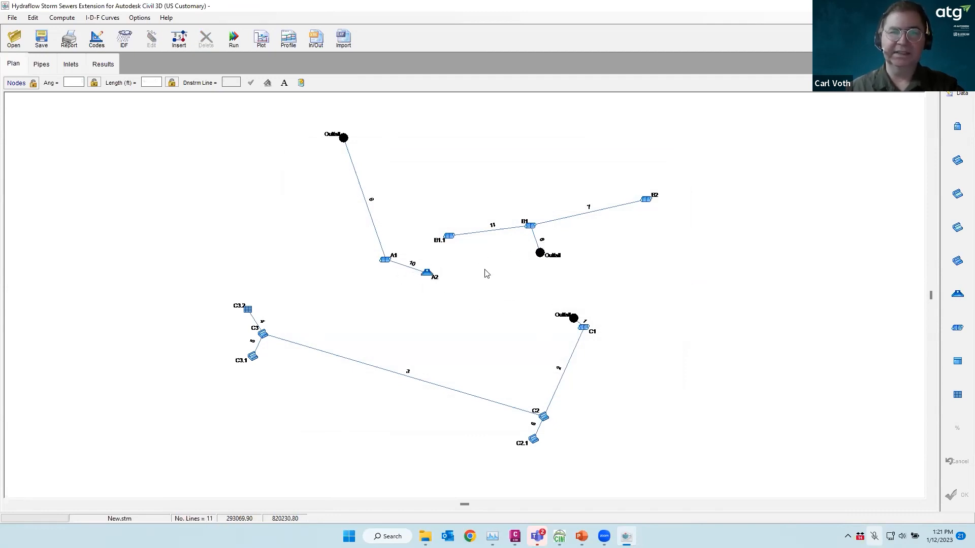
# Make B1.1 a curb inlet with road cross slope 0.002 and gutter slope 0.004
pyautogui.doubleClick(449, 237)
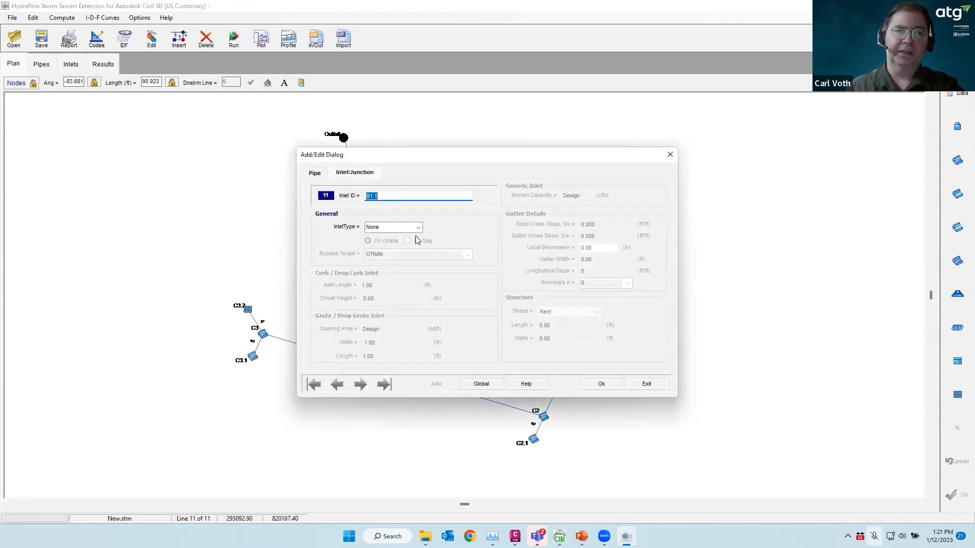
pyautogui.click(417, 227)
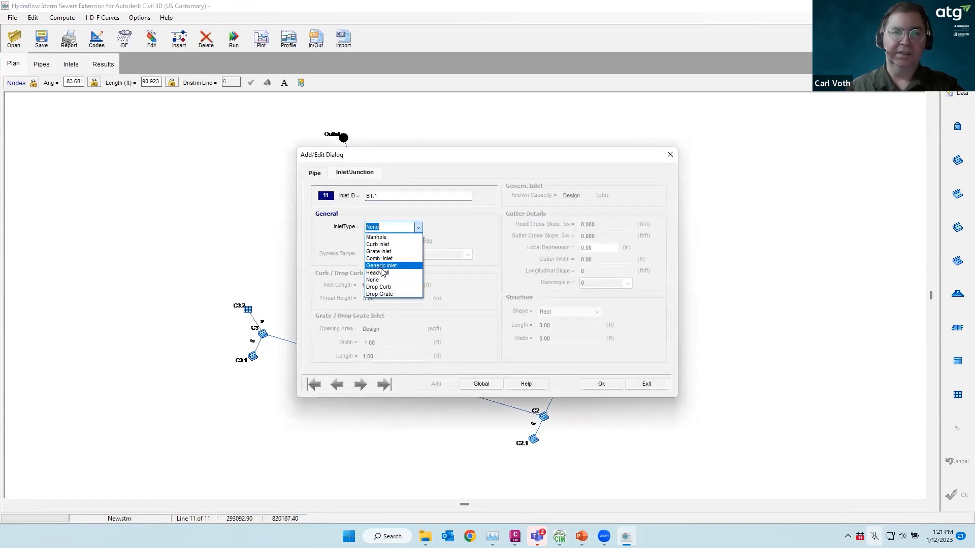
pyautogui.click(378, 244)
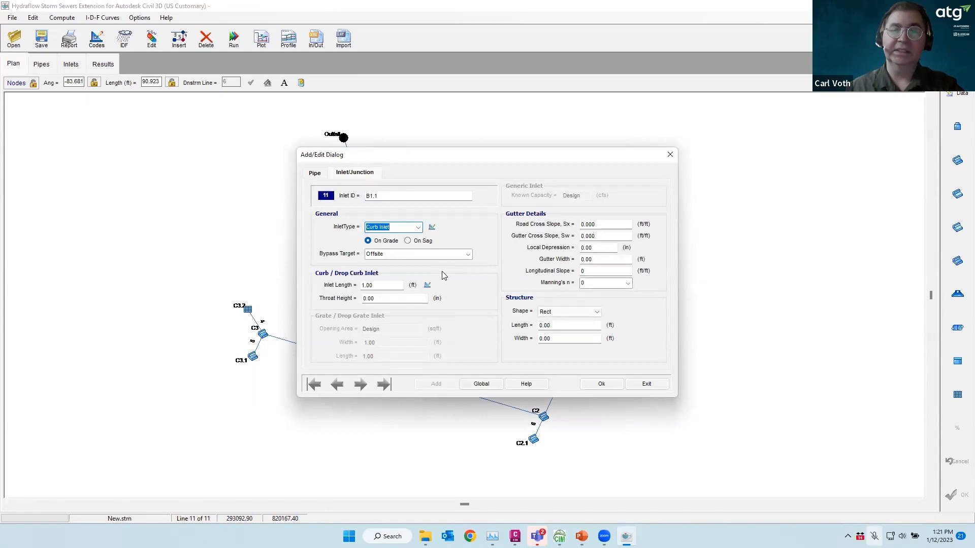
pyautogui.click(602, 223)
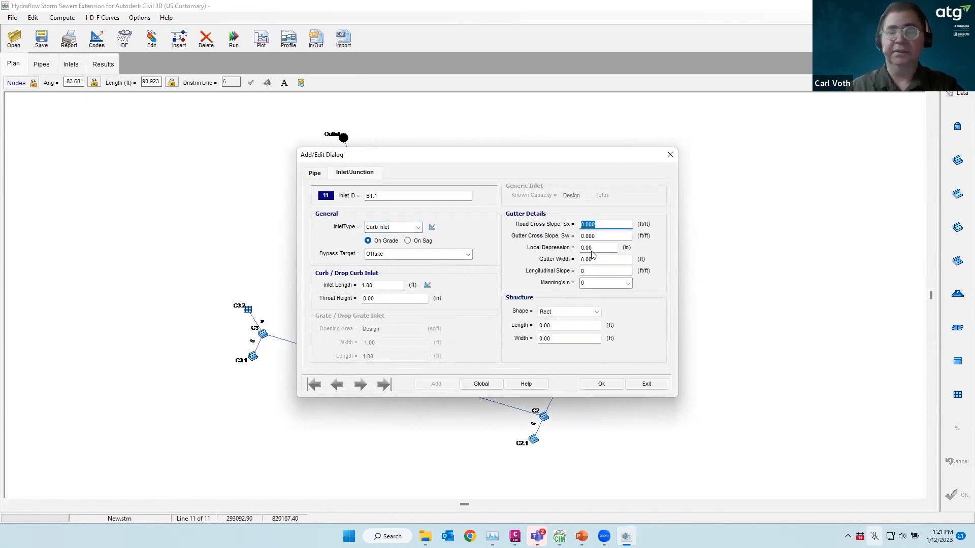
pyautogui.write('.0')
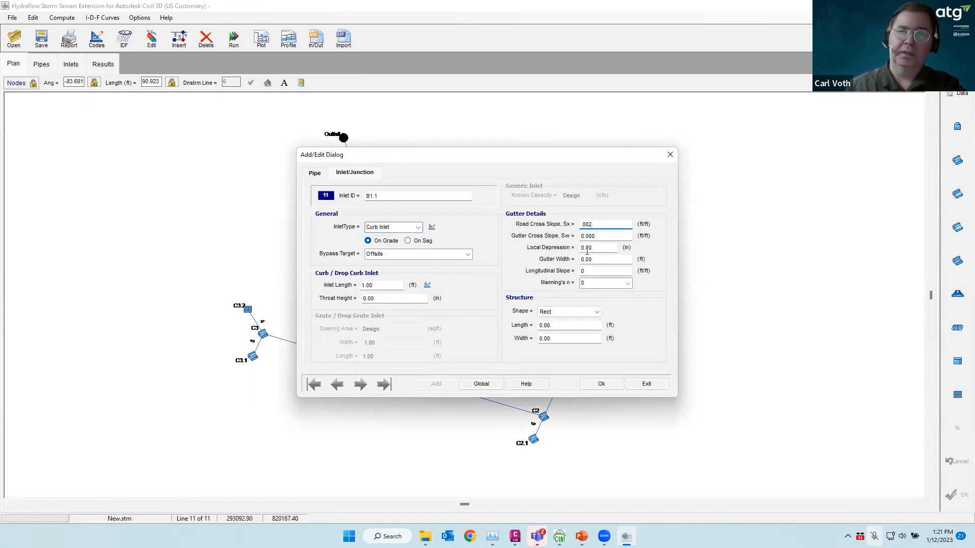
pyautogui.click(601, 236)
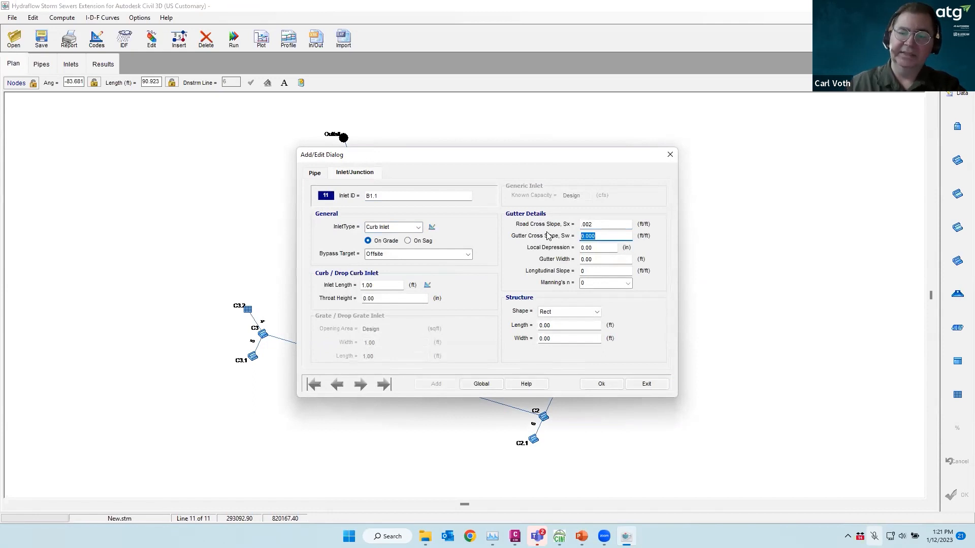
pyautogui.write('.0')
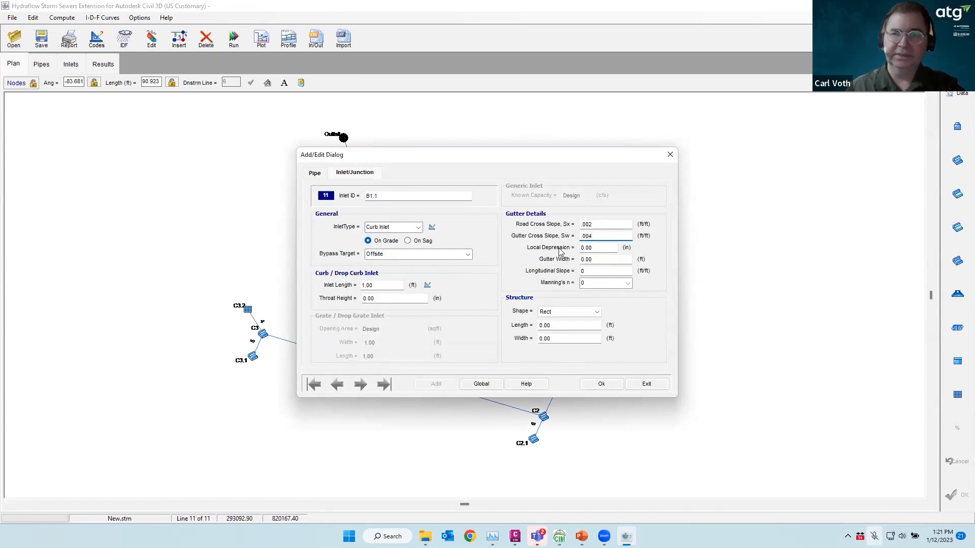
pyautogui.write('04')
# Set B1.1's local depression, 2.0 ft gutter width and Manning's n 0.013, and apply
pyautogui.click(597, 248)
pyautogui.press('BackSpace')
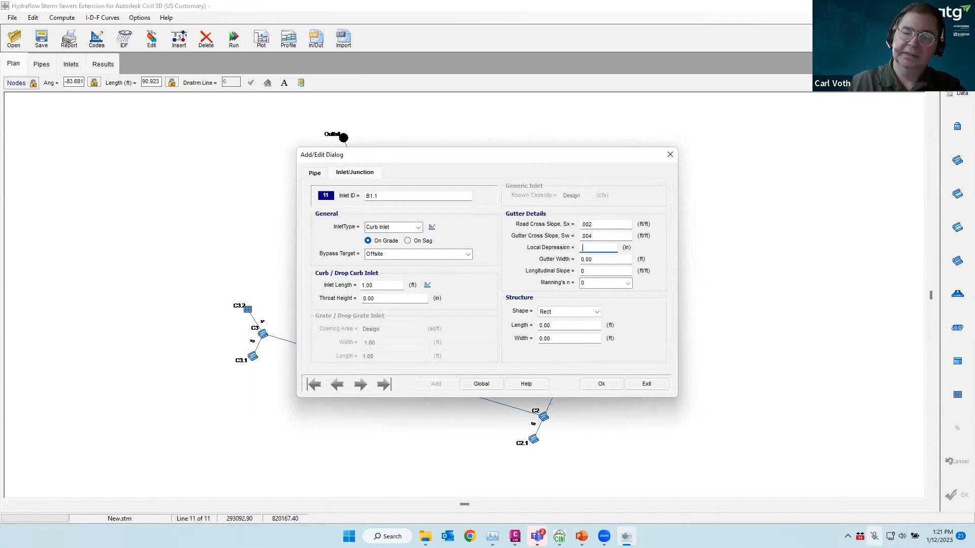
pyautogui.click(594, 260)
pyautogui.write('2.0')
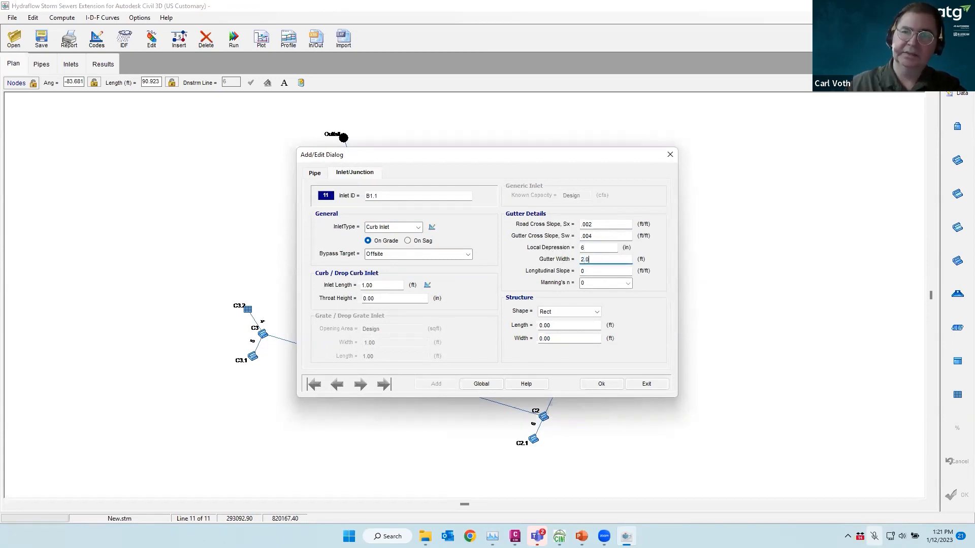
pyautogui.click(596, 271)
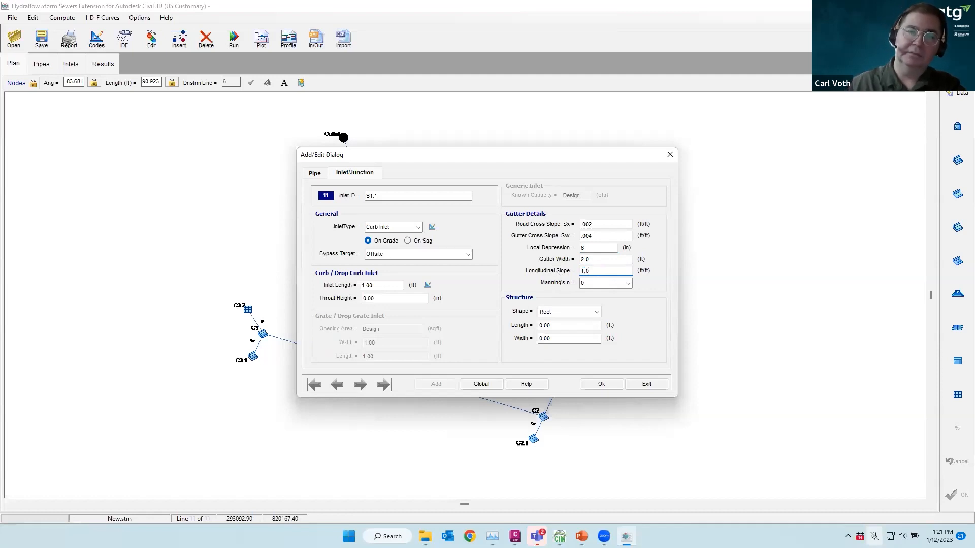
pyautogui.click(627, 284)
pyautogui.click(590, 322)
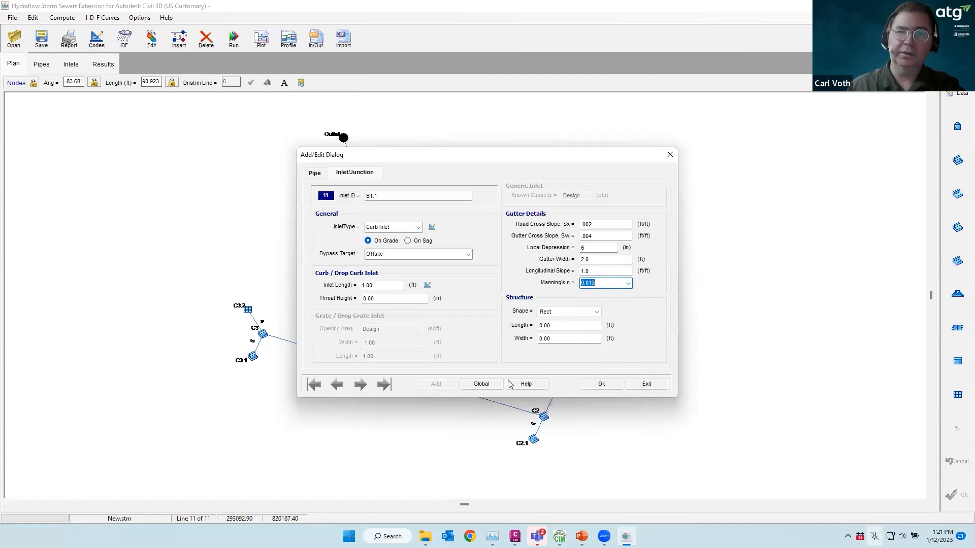
pyautogui.click(599, 385)
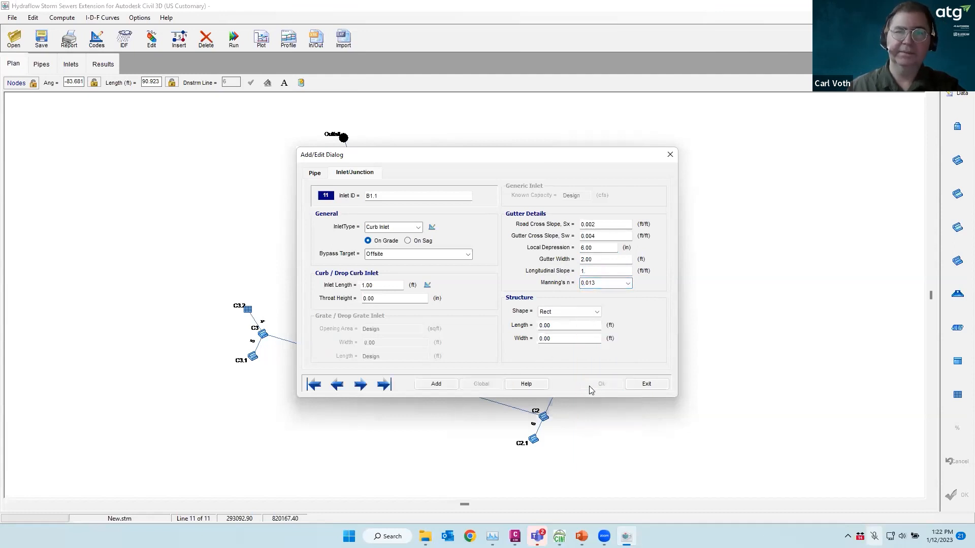
pyautogui.click(646, 384)
pyautogui.click(646, 200)
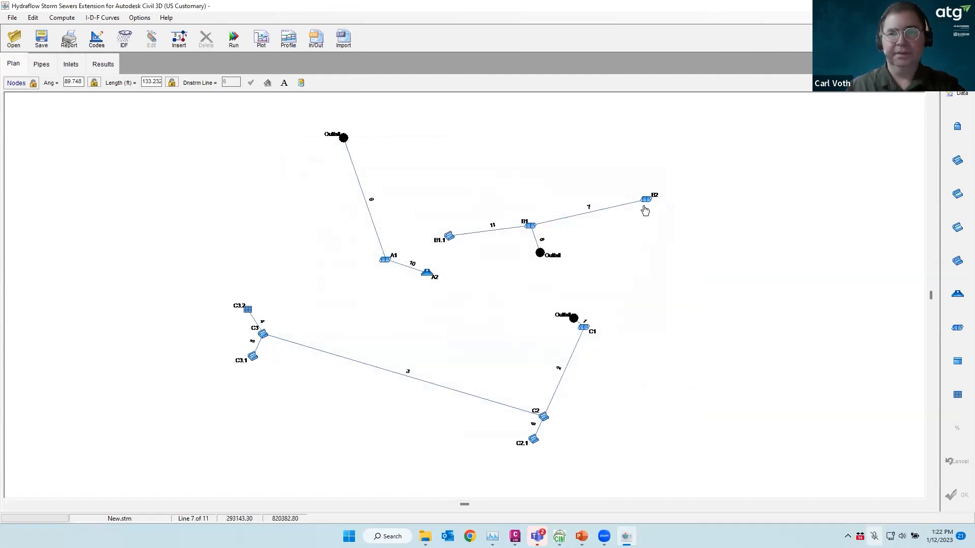
# Make B2 a curb inlet with cross slopes 0.020 and 0.040
pyautogui.doubleClick(646, 201)
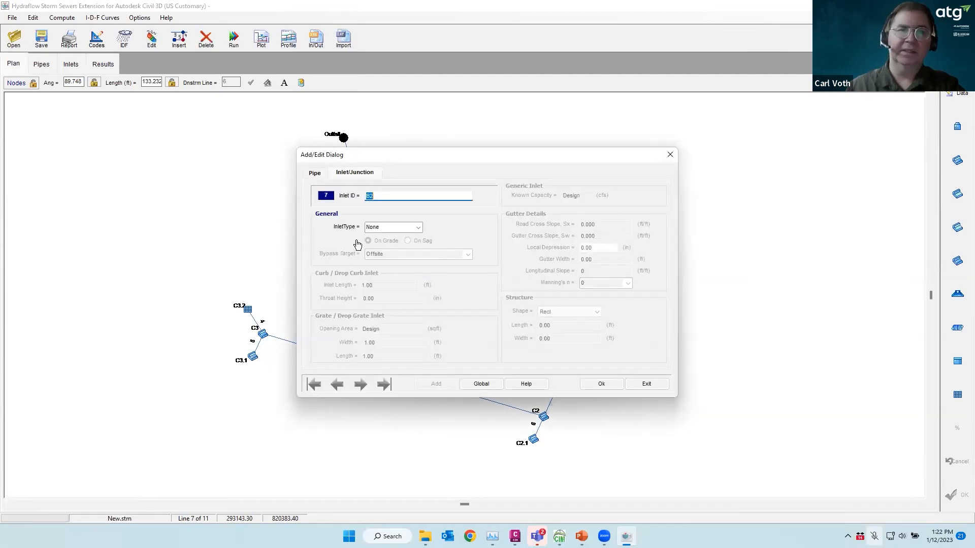
pyautogui.click(416, 229)
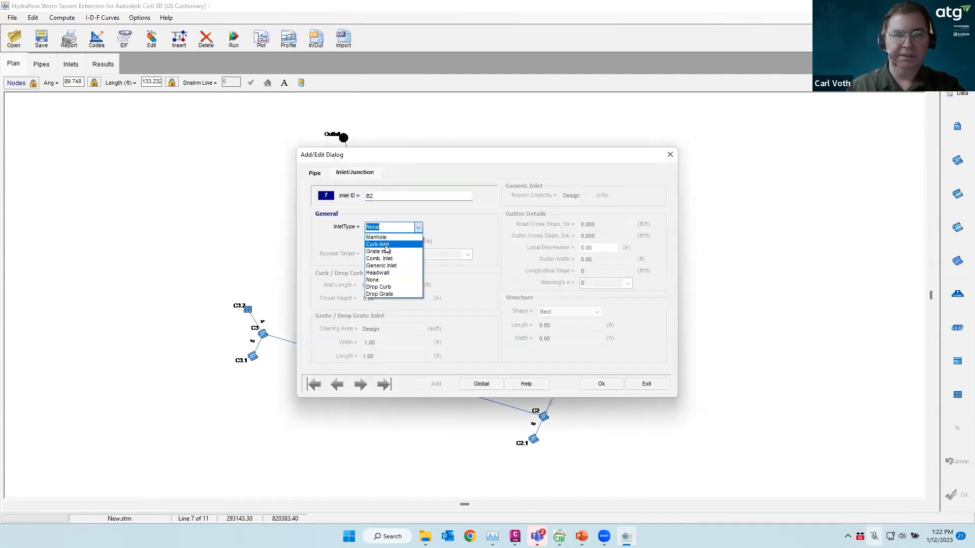
pyautogui.click(385, 244)
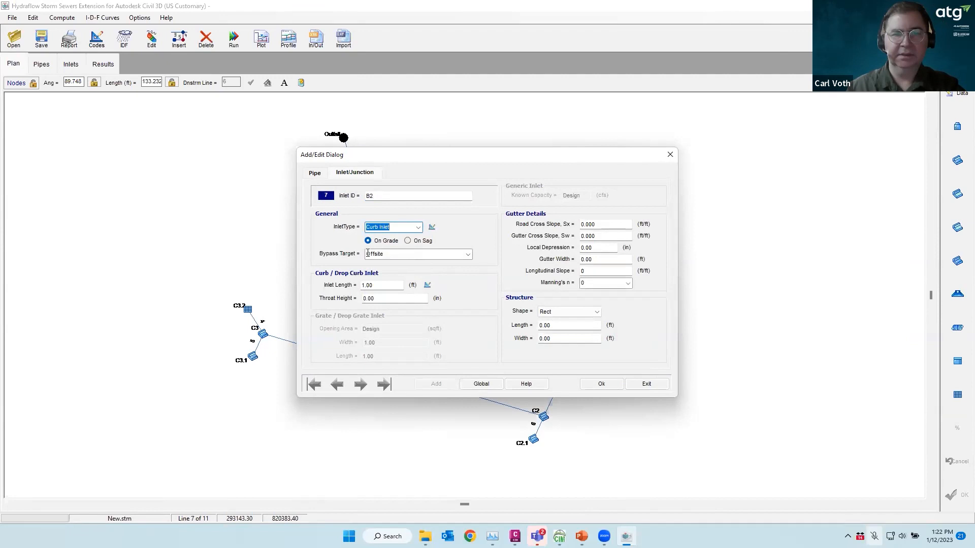
pyautogui.moveTo(605, 225); pyautogui.dragTo(524, 232)
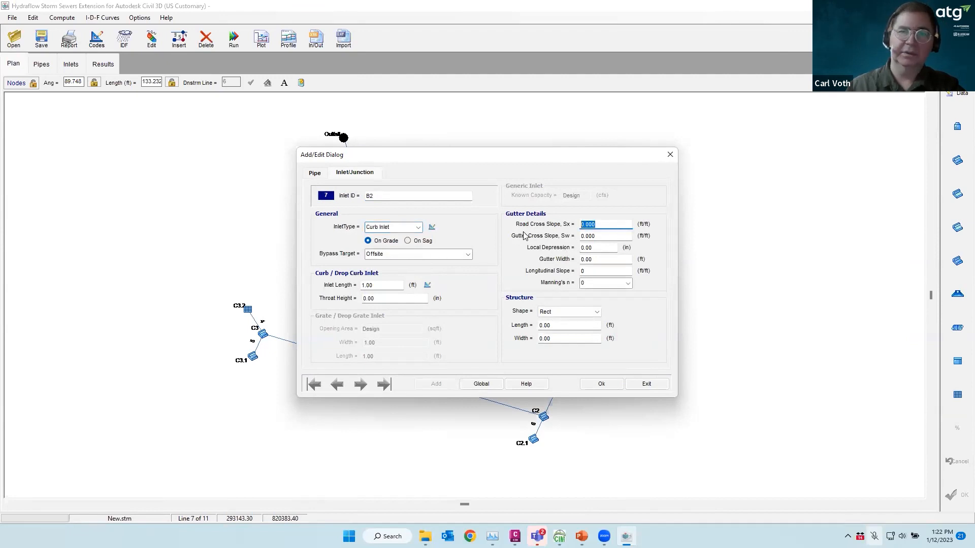
pyautogui.write('.02')
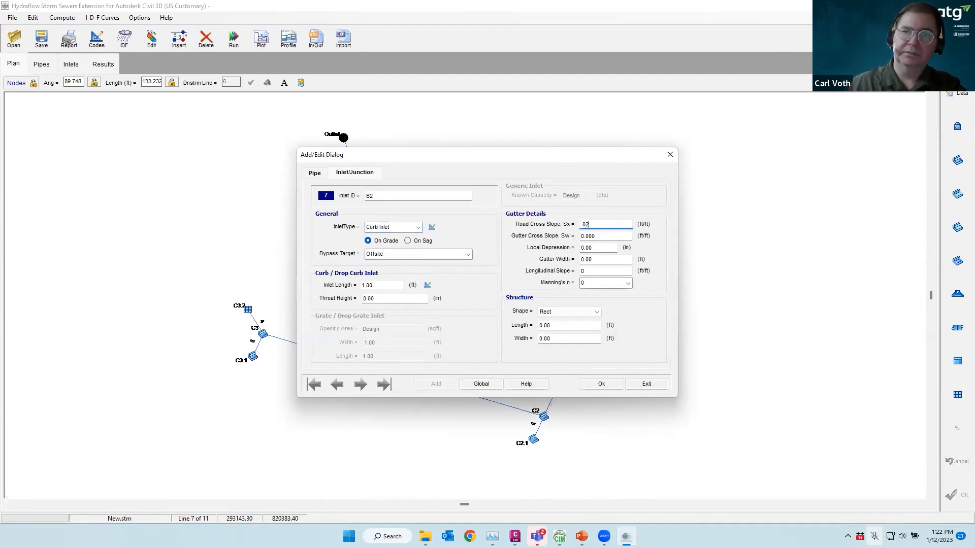
pyautogui.moveTo(561, 235); pyautogui.dragTo(556, 238)
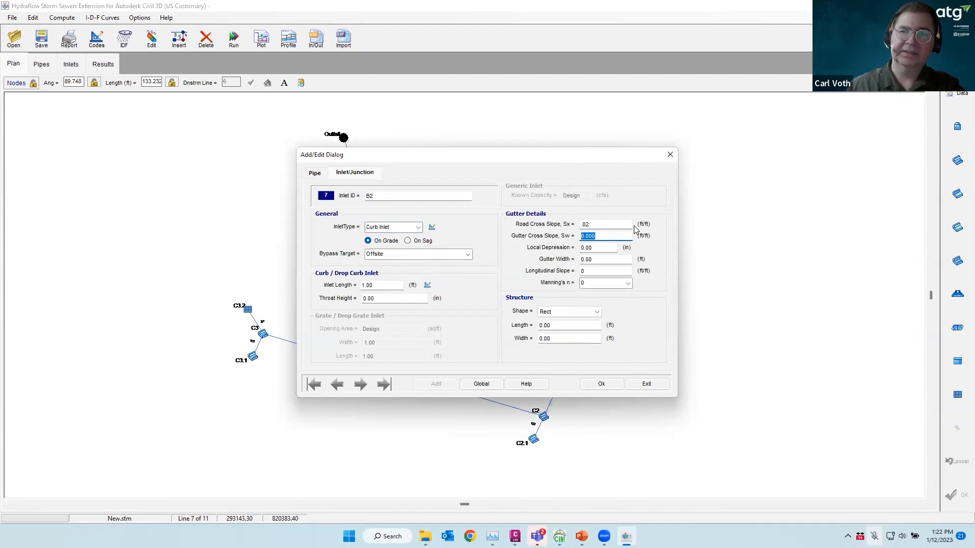
pyautogui.moveTo(610, 238); pyautogui.dragTo(563, 237)
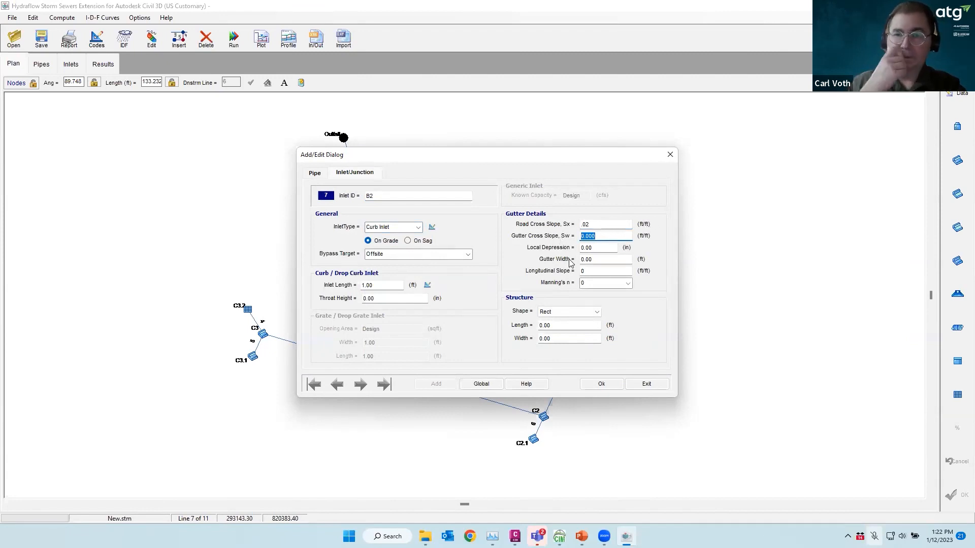
pyautogui.write('.04')
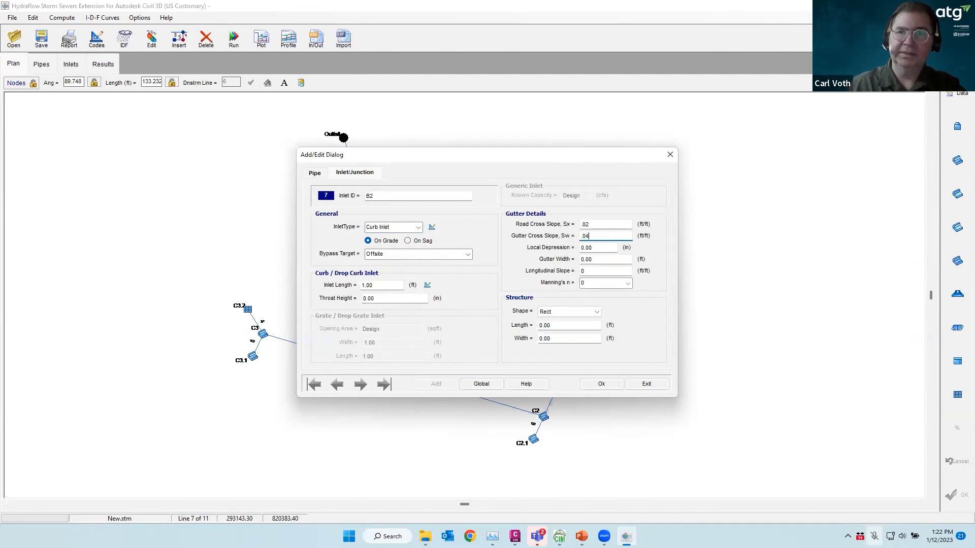
# Set B2's 6 in depression and 2 ft gutter width, then apply the settings
pyautogui.doubleClick(586, 248)
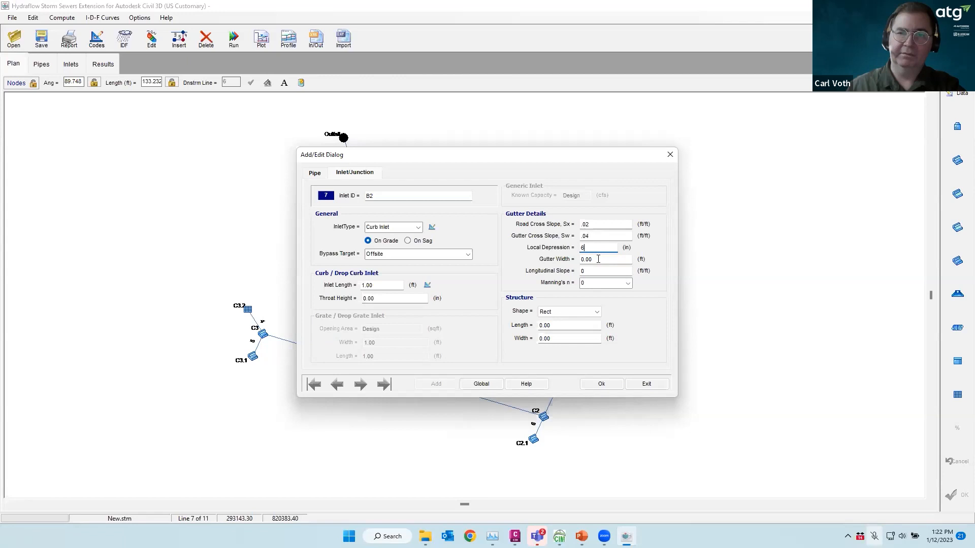
pyautogui.doubleClick(596, 260)
pyautogui.write('2')
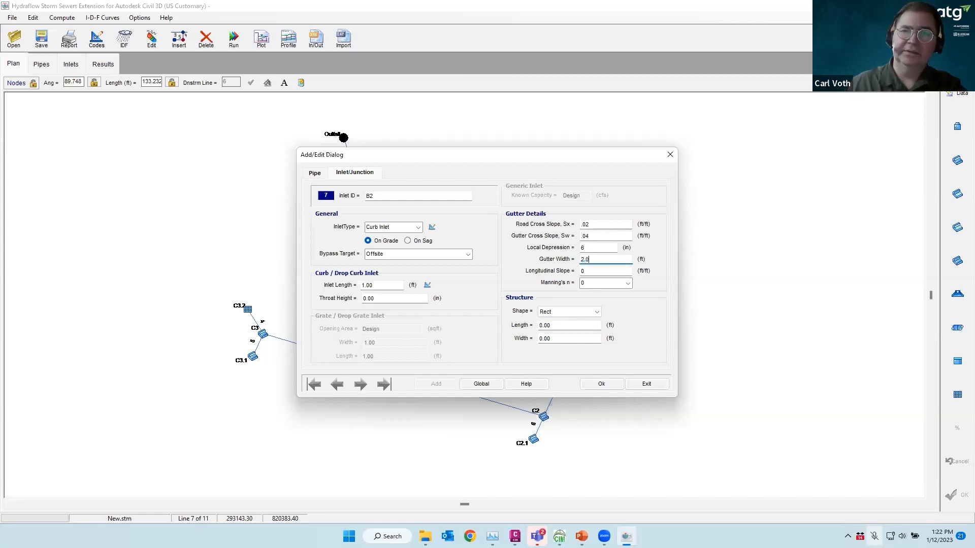
pyautogui.press('Tab')
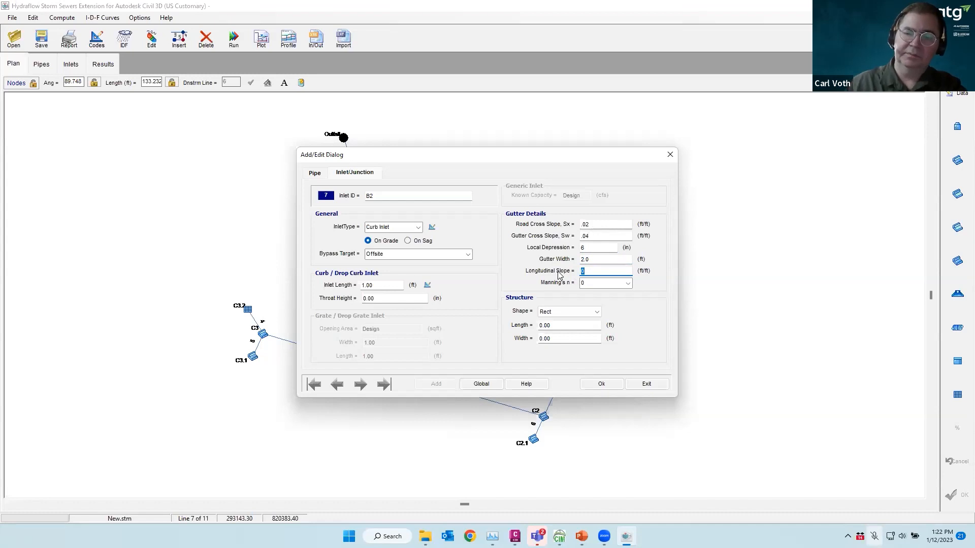
pyautogui.click(599, 383)
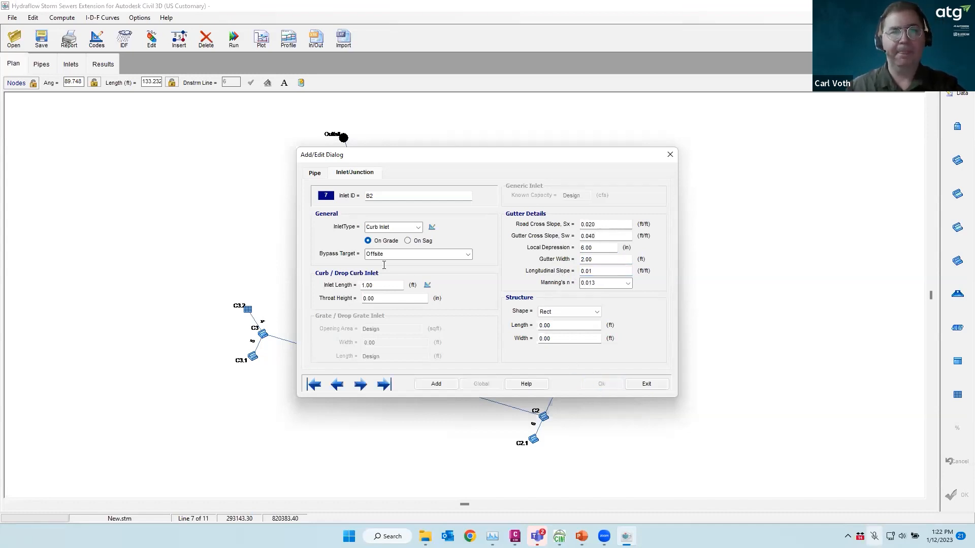
pyautogui.click(644, 384)
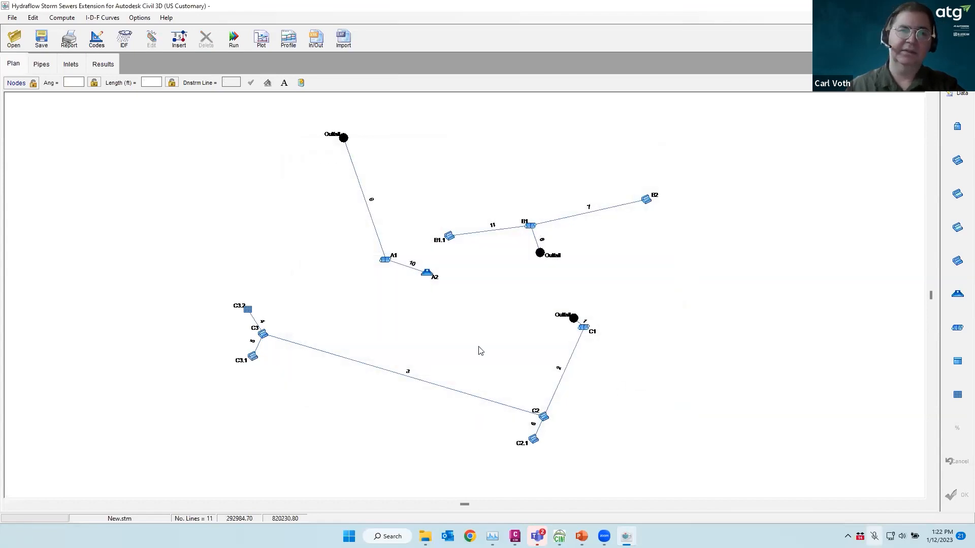
# Make junction B1 a manhole
pyautogui.doubleClick(530, 226)
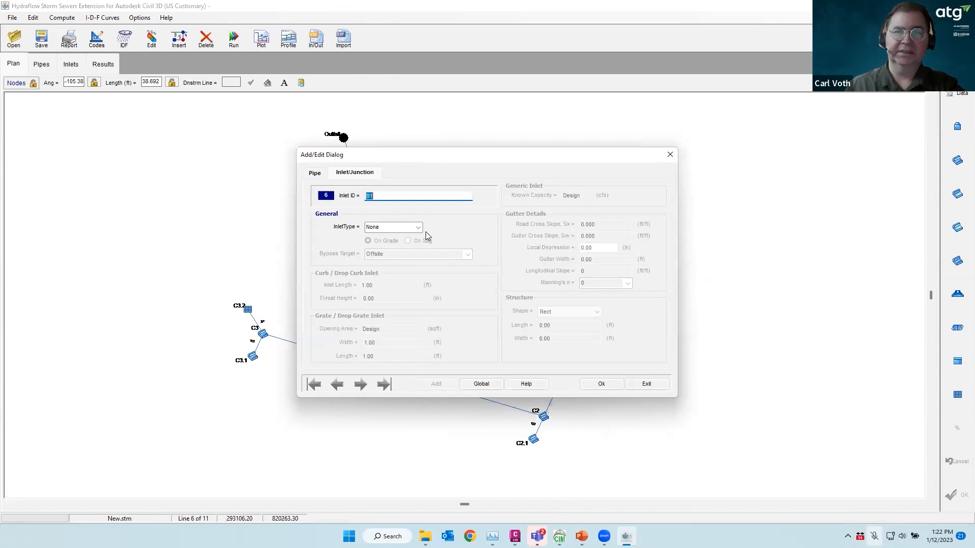
pyautogui.click(418, 226)
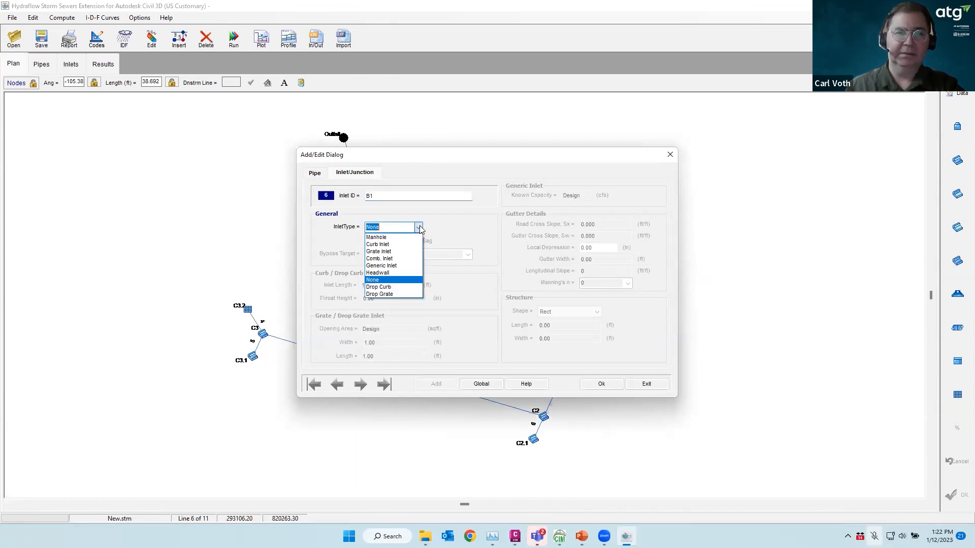
pyautogui.click(376, 237)
pyautogui.click(601, 385)
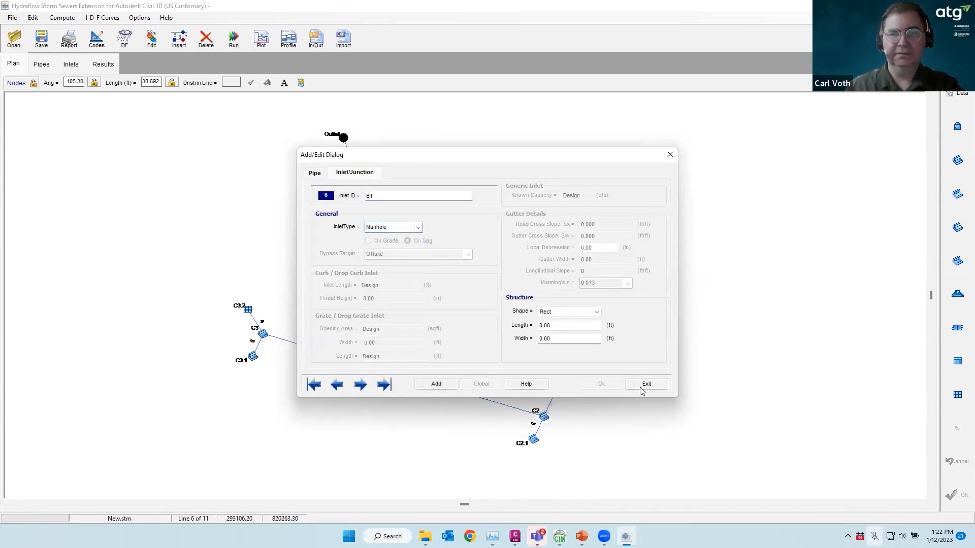
pyautogui.click(646, 384)
# Make junction A1 a manhole and return to the plan
pyautogui.click(385, 261)
pyautogui.doubleClick(385, 261)
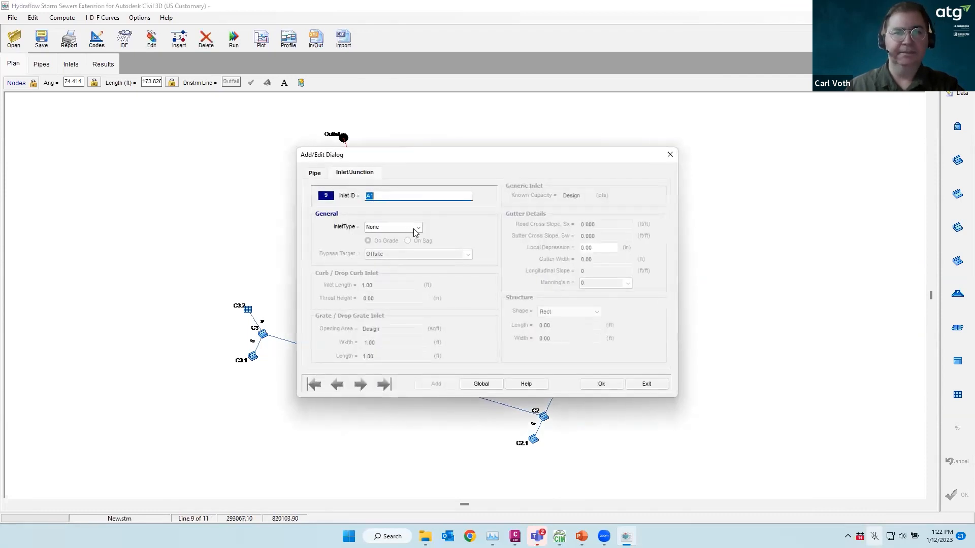
pyautogui.click(416, 230)
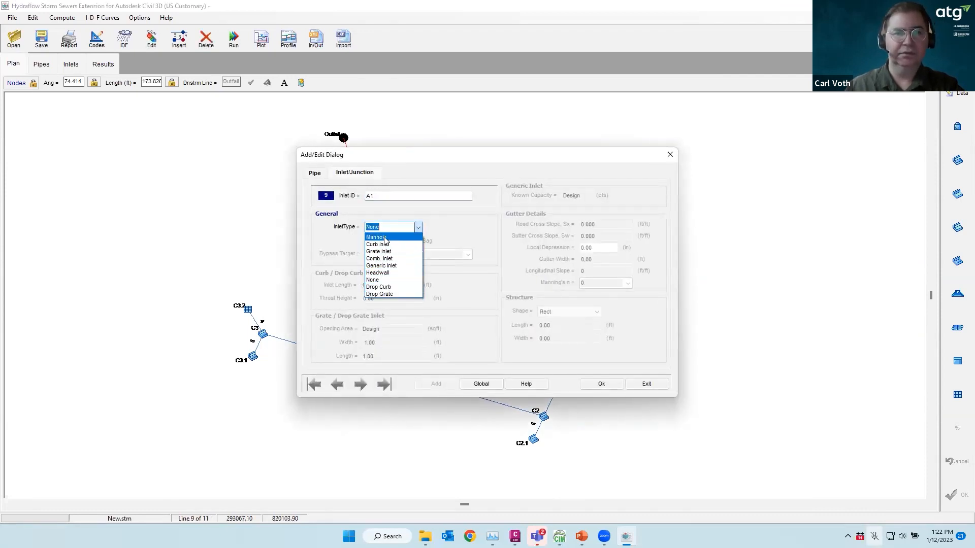
pyautogui.click(385, 238)
pyautogui.click(602, 385)
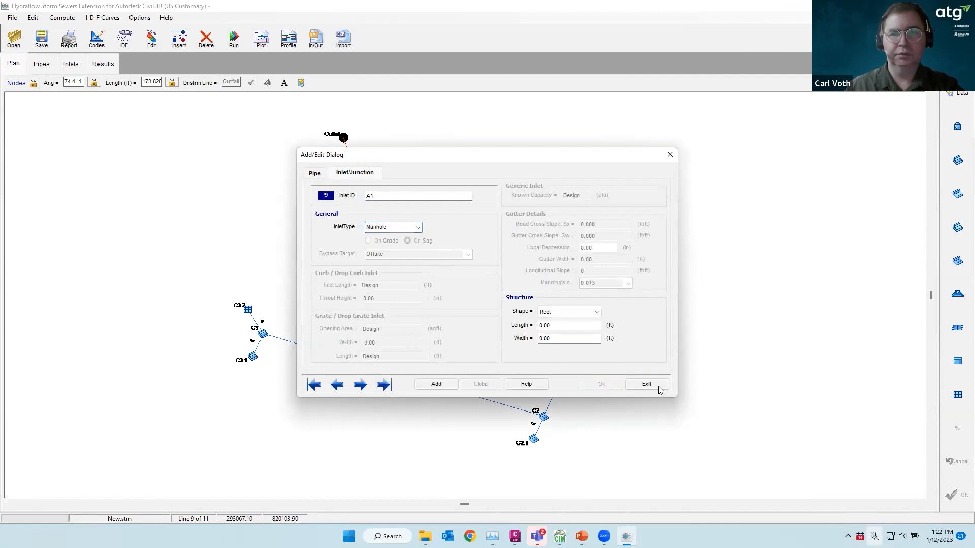
pyautogui.click(658, 386)
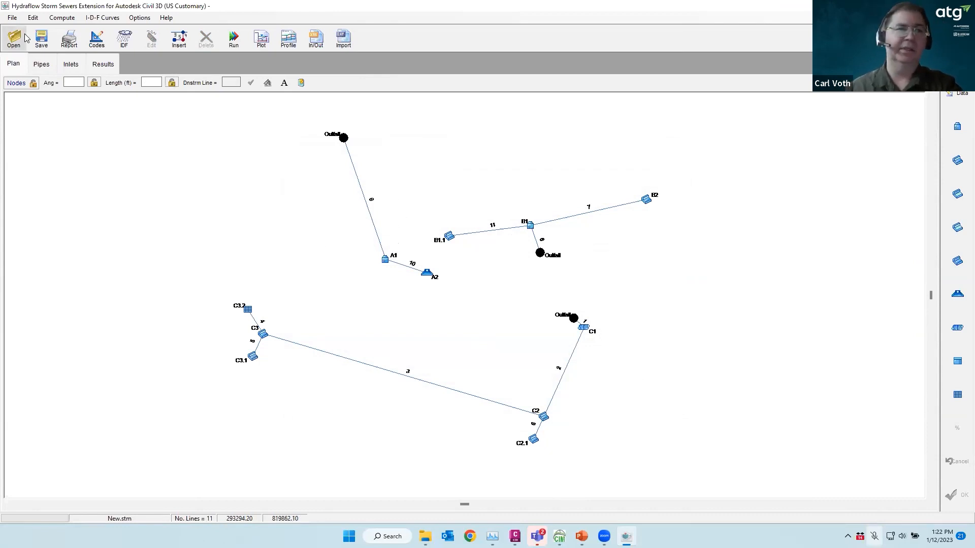
# Apply the Inlets table with B1 left as Manhole, then show the Pipes table
pyautogui.click(74, 67)
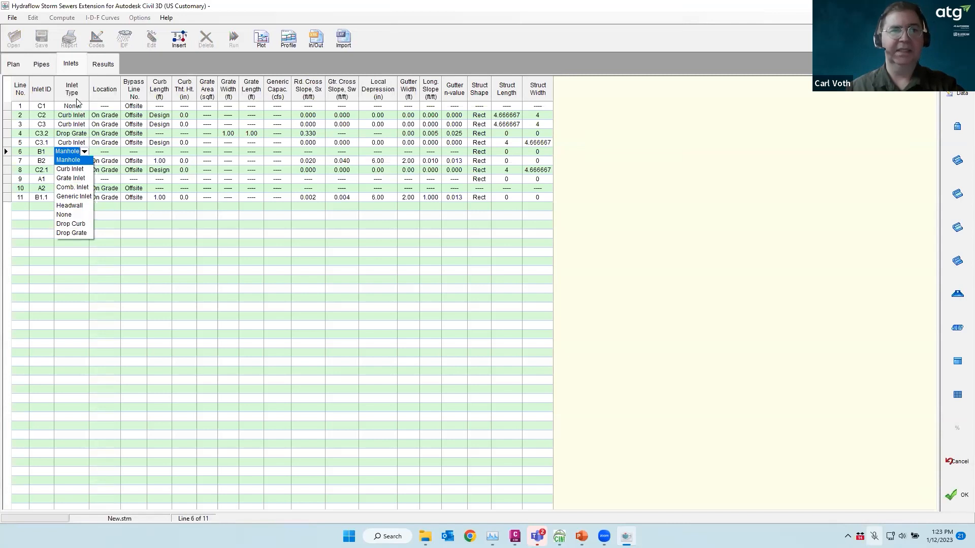
pyautogui.click(954, 499)
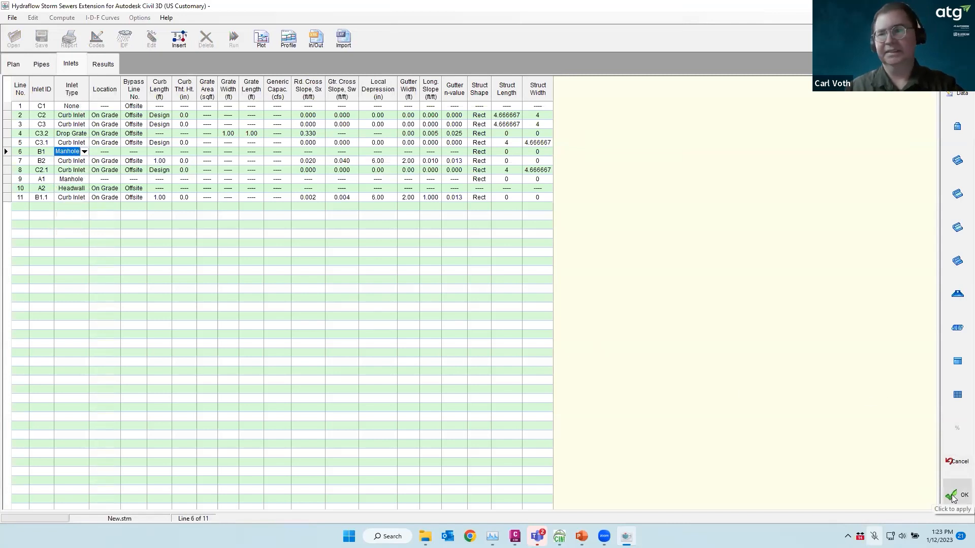
pyautogui.click(953, 499)
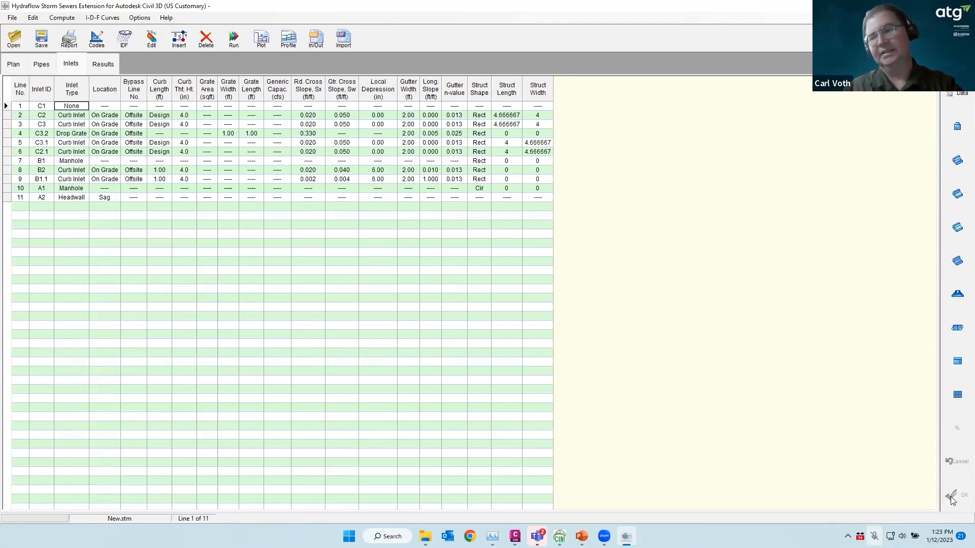
pyautogui.click(41, 66)
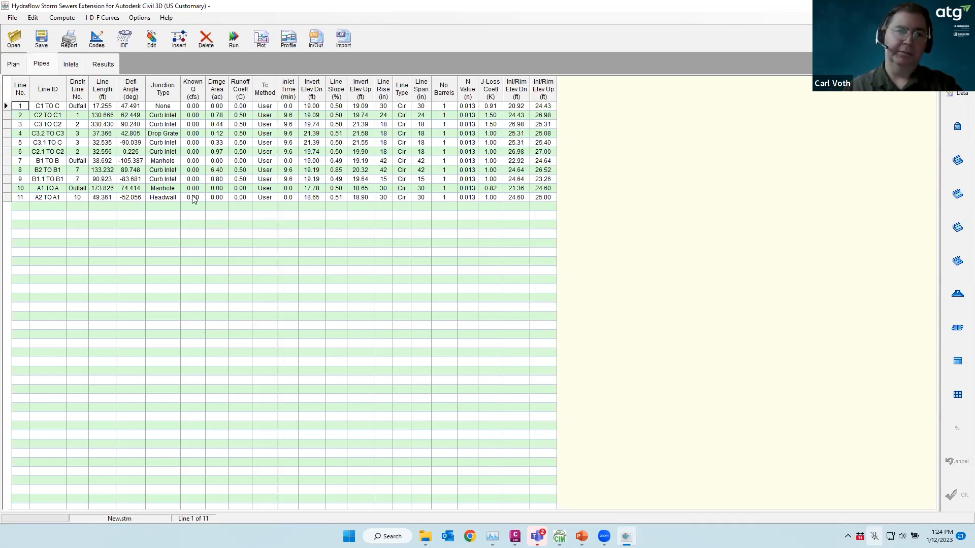
# Return to the Hydraflow network plan, then switch to the Civil 3D drawing
pyautogui.click(14, 64)
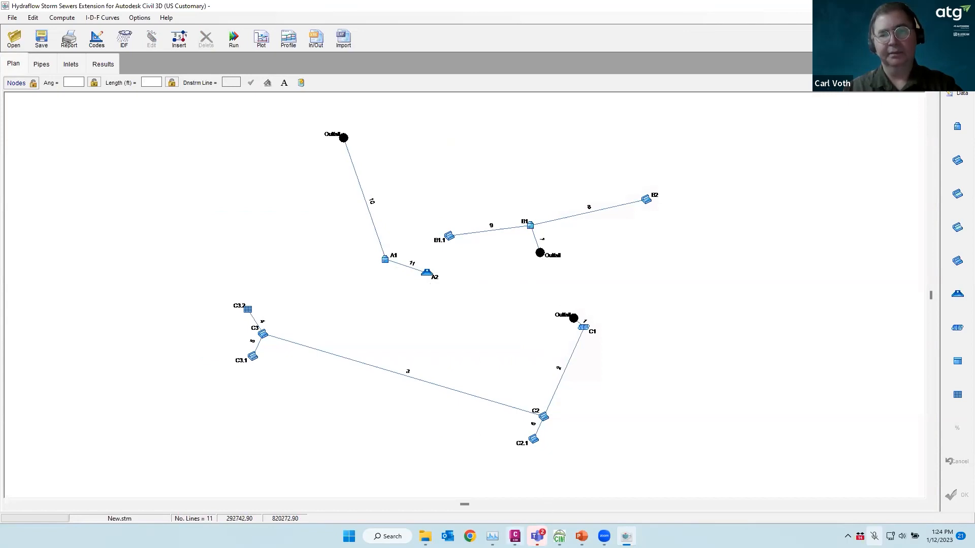
pyautogui.click(515, 536)
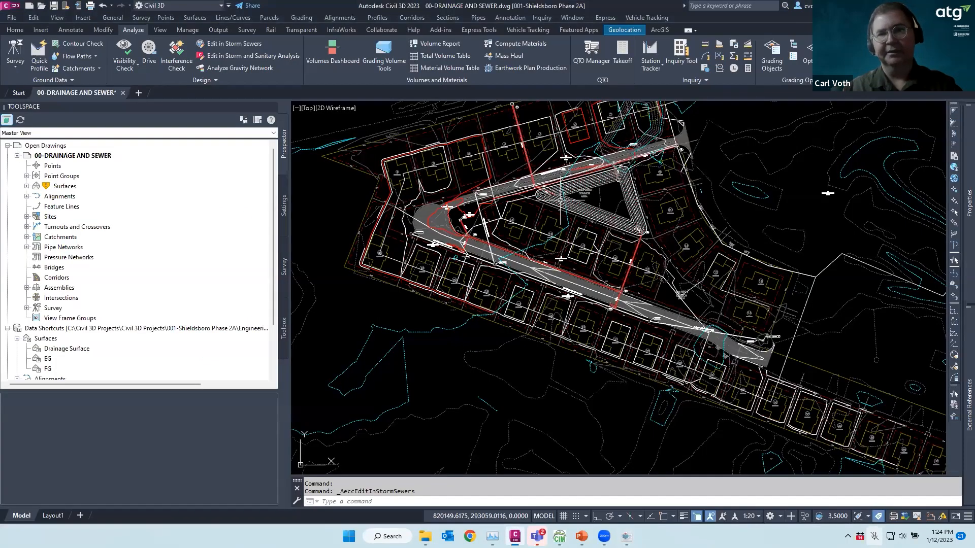
# Zoom into the stormwater area, check the Analyze design launchers, then return to Hydraflow
pyautogui.scroll(2, 576, 187)
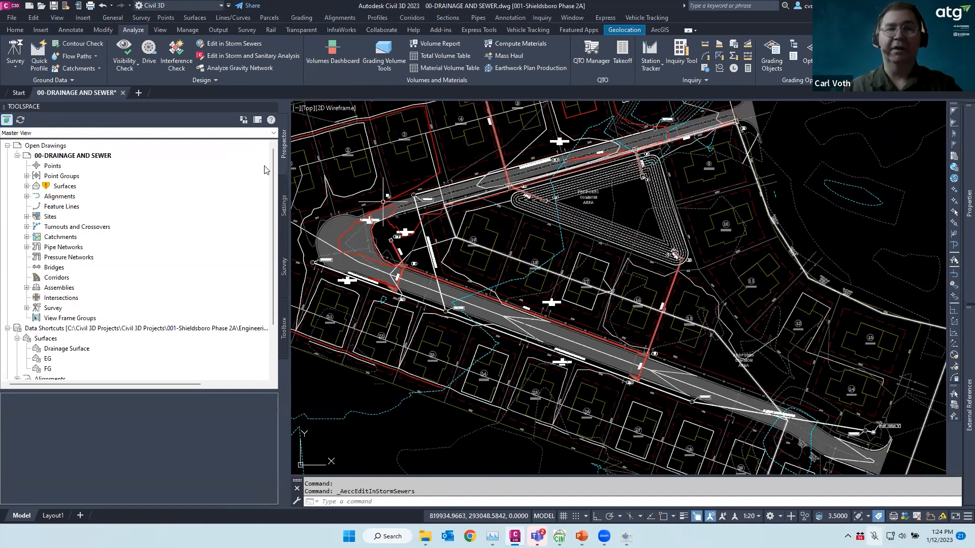
pyautogui.click(212, 81)
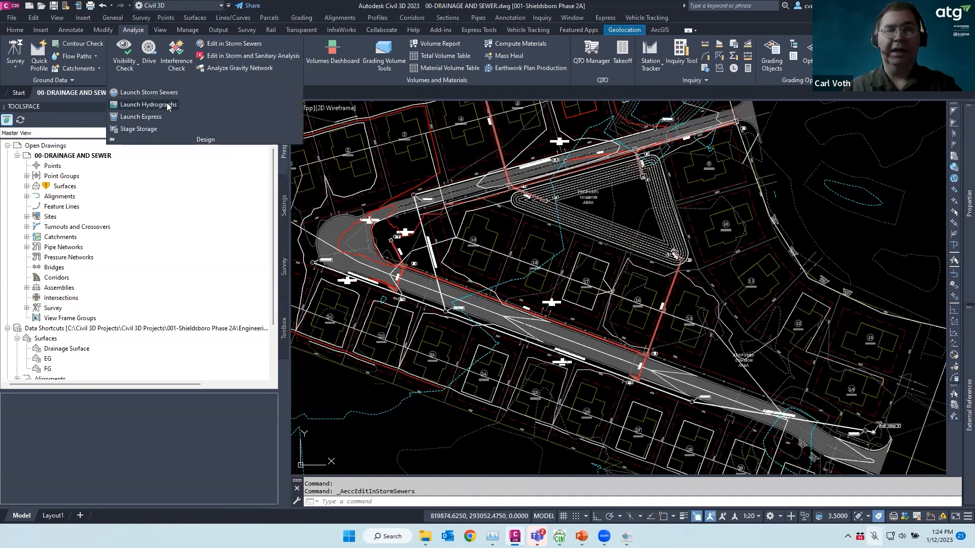
pyautogui.press('Escape')
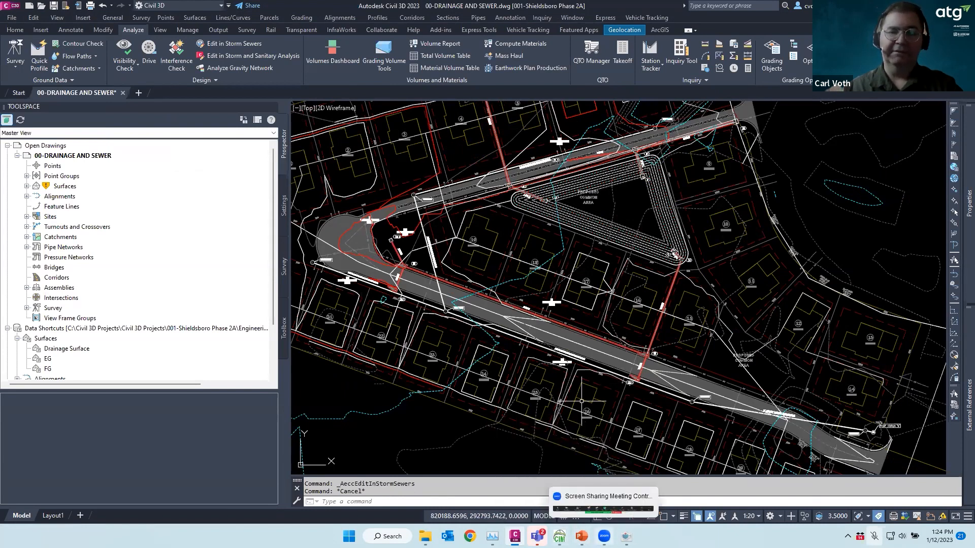
pyautogui.click(626, 536)
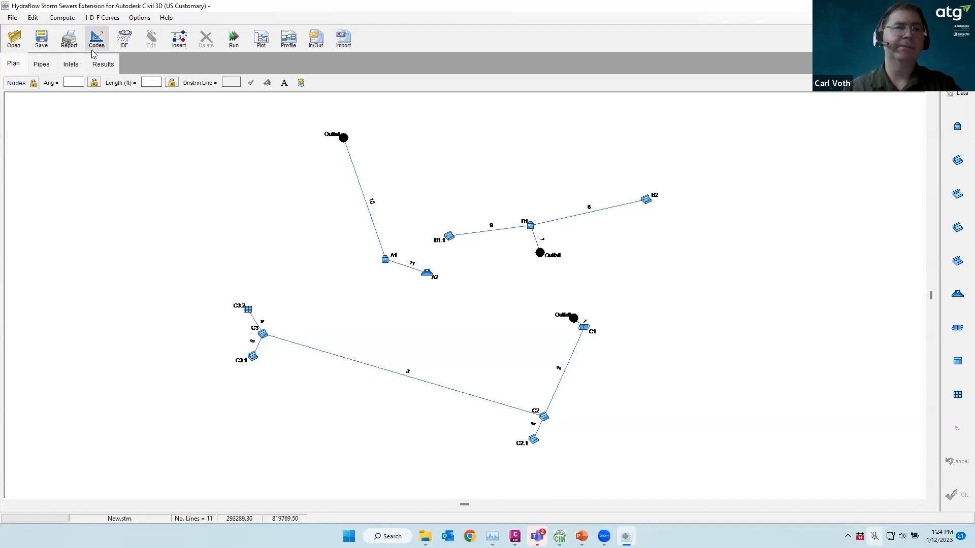
# Clear the rise for pipe lines 1–4 so they are sized by Design, and apply
pyautogui.click(42, 66)
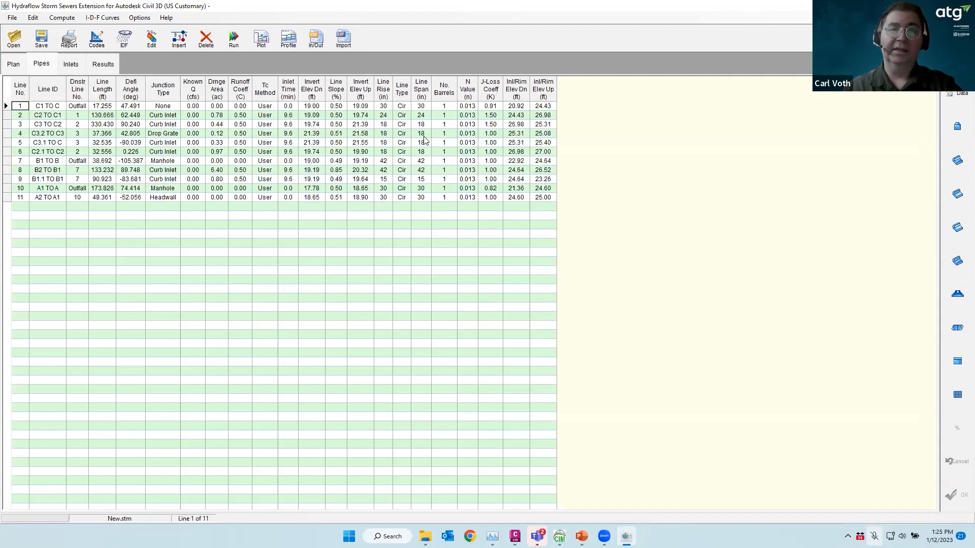
pyautogui.doubleClick(384, 107)
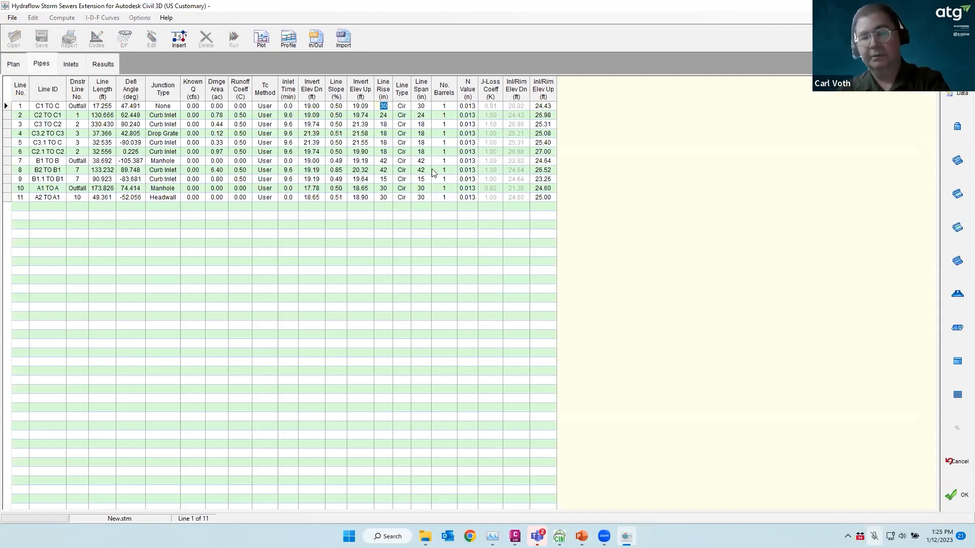
pyautogui.press('Delete')
pyautogui.doubleClick(385, 115)
pyautogui.press('Delete')
pyautogui.doubleClick(384, 124)
pyautogui.press('Delete')
pyautogui.doubleClick(384, 134)
pyautogui.press('Delete')
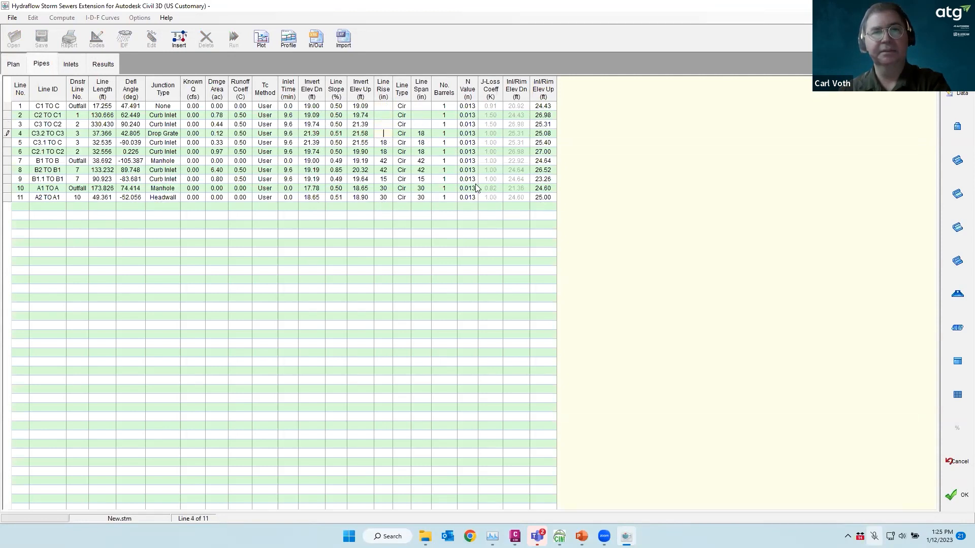
pyautogui.click(957, 495)
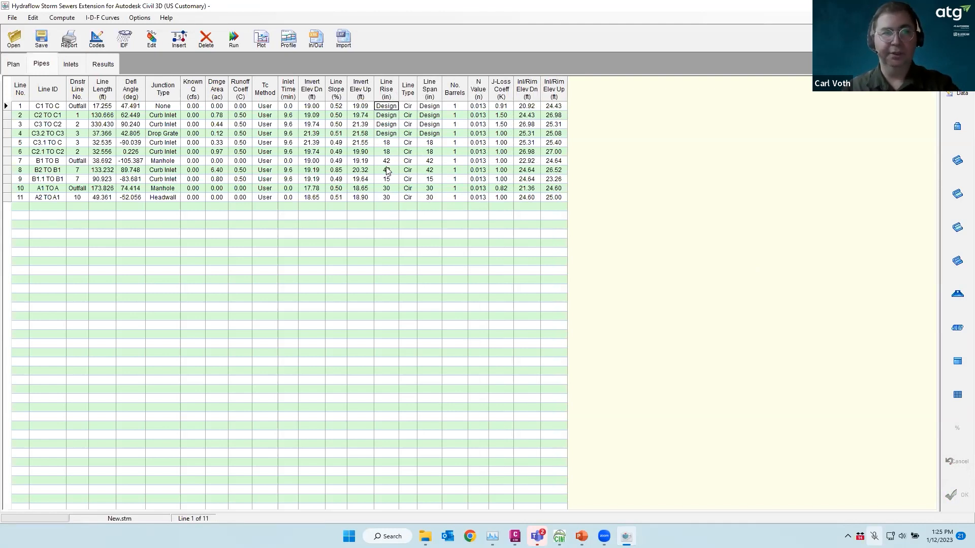
# Browse the menus for the design code settings
pyautogui.click(138, 19)
pyautogui.click(36, 19)
pyautogui.click(38, 21)
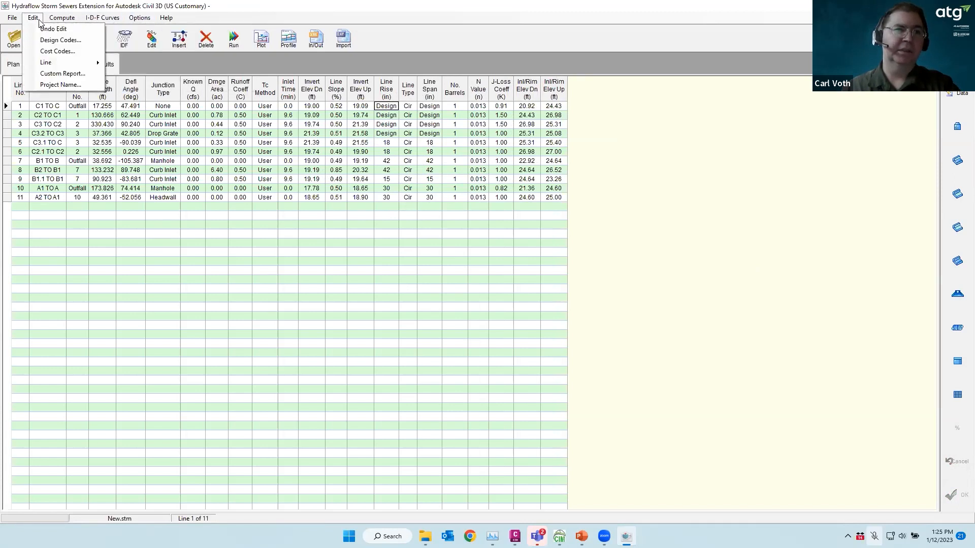
# In Design Codes, omit 33 in pipes, set 15 in minimum pipe size, and accept
pyautogui.click(59, 41)
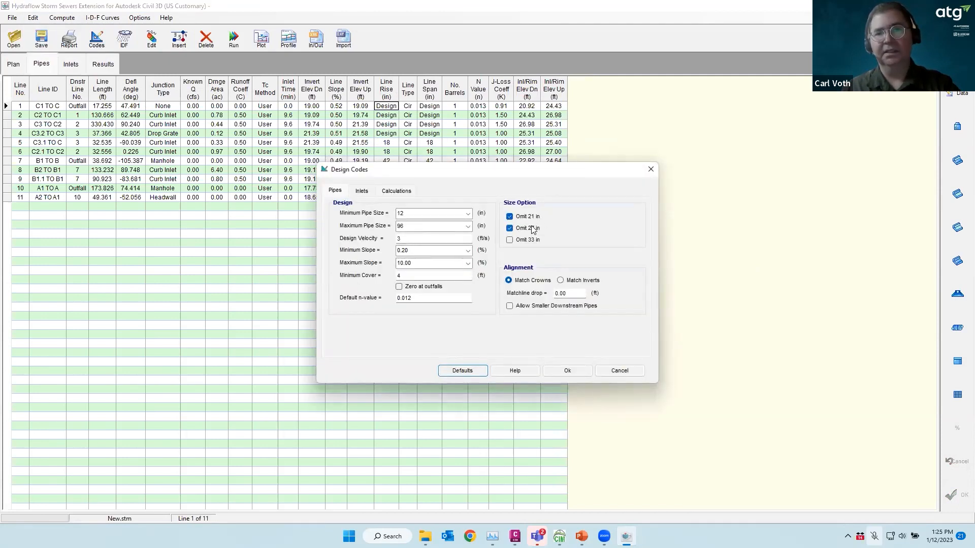
pyautogui.click(528, 242)
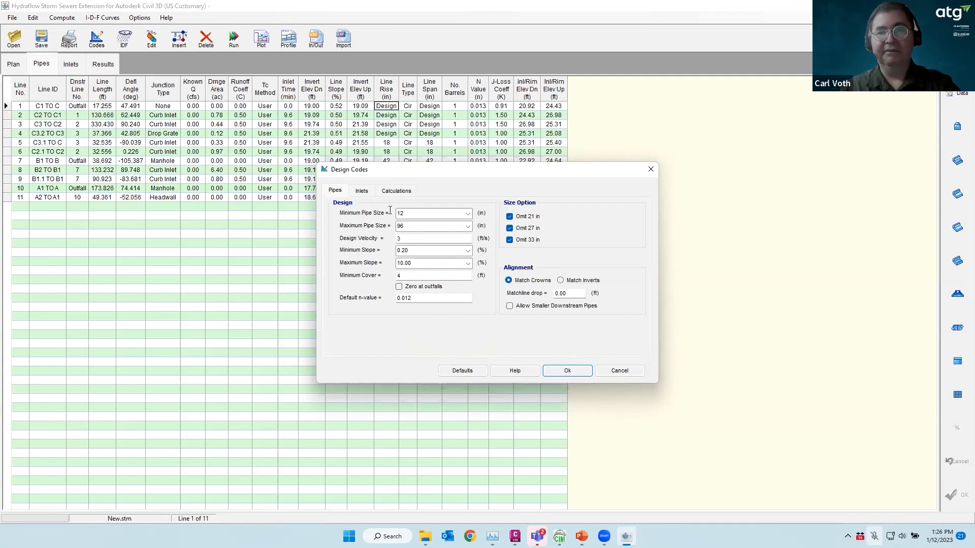
pyautogui.click(468, 214)
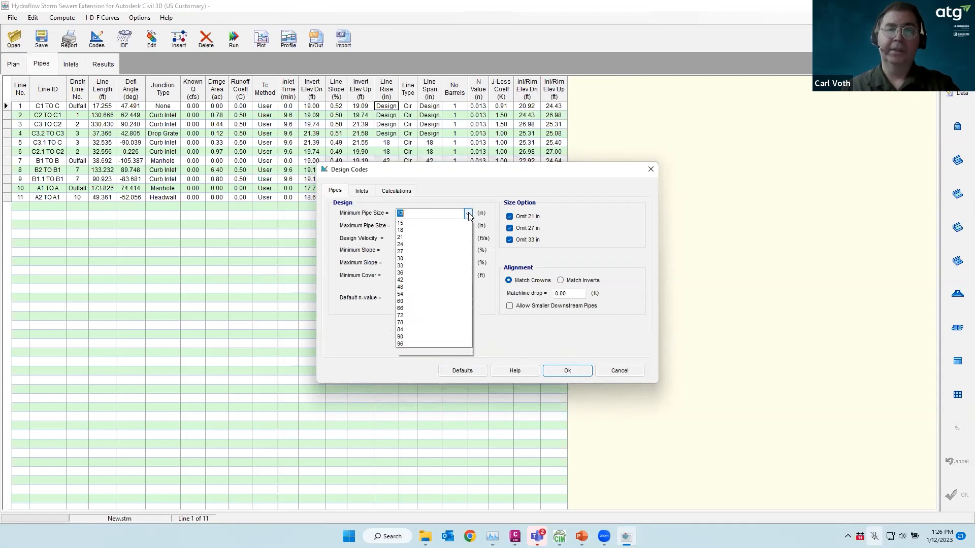
pyautogui.click(404, 233)
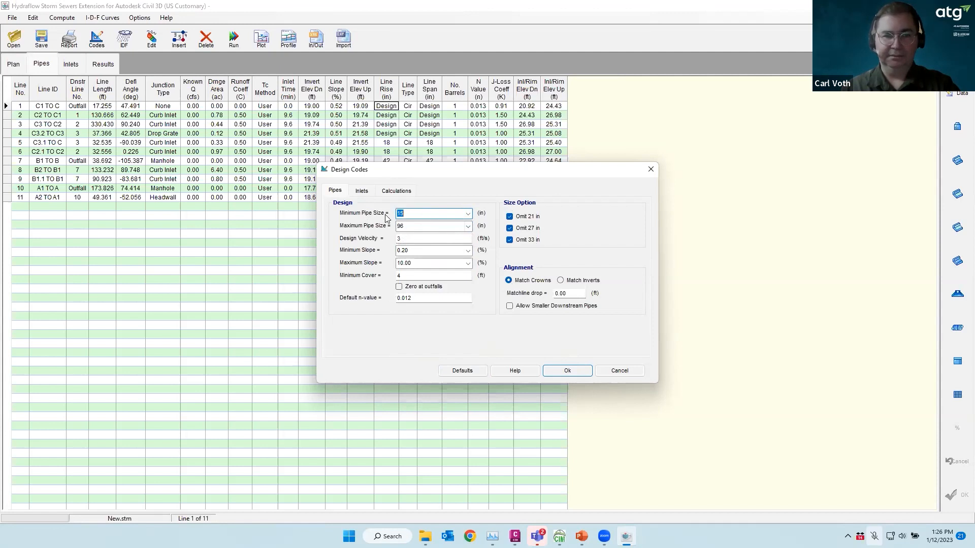
pyautogui.click(567, 371)
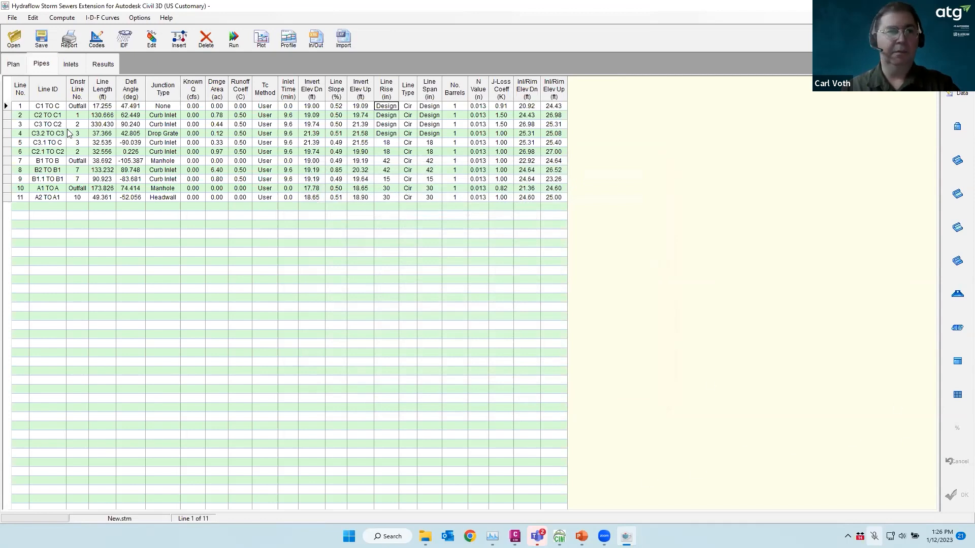
# Review the sampleFHA.IDF rainfall intensity table without loading another file, then switch to Chrome
pyautogui.click(125, 40)
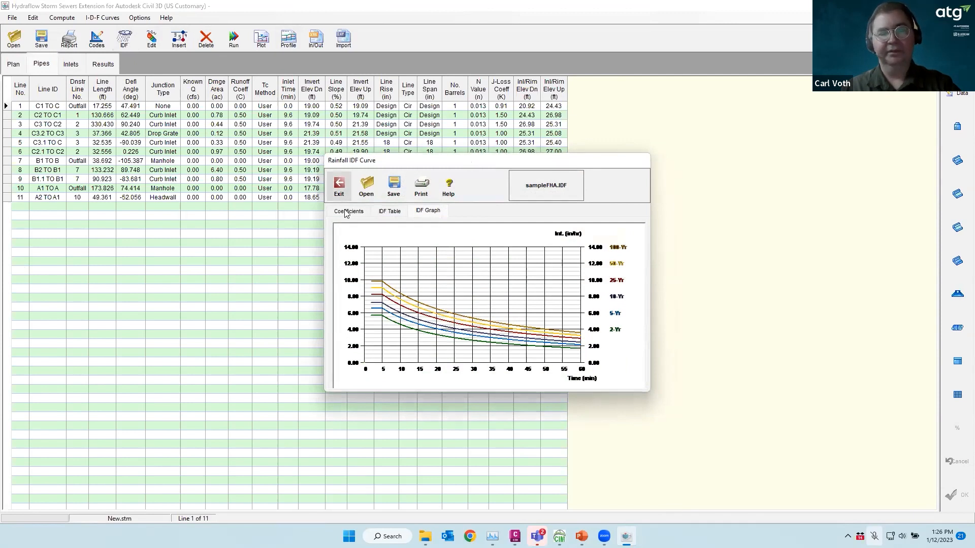
pyautogui.click(367, 189)
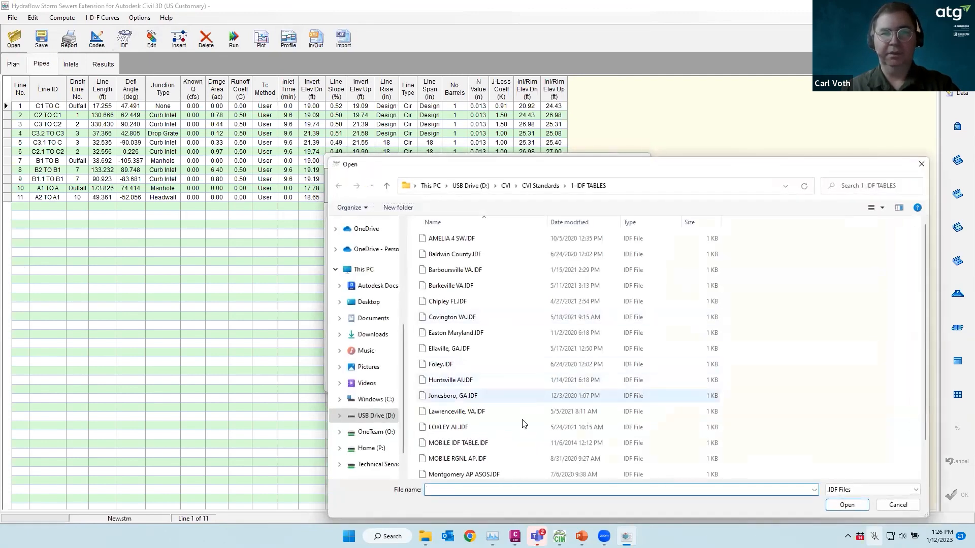
pyautogui.click(898, 505)
pyautogui.click(389, 211)
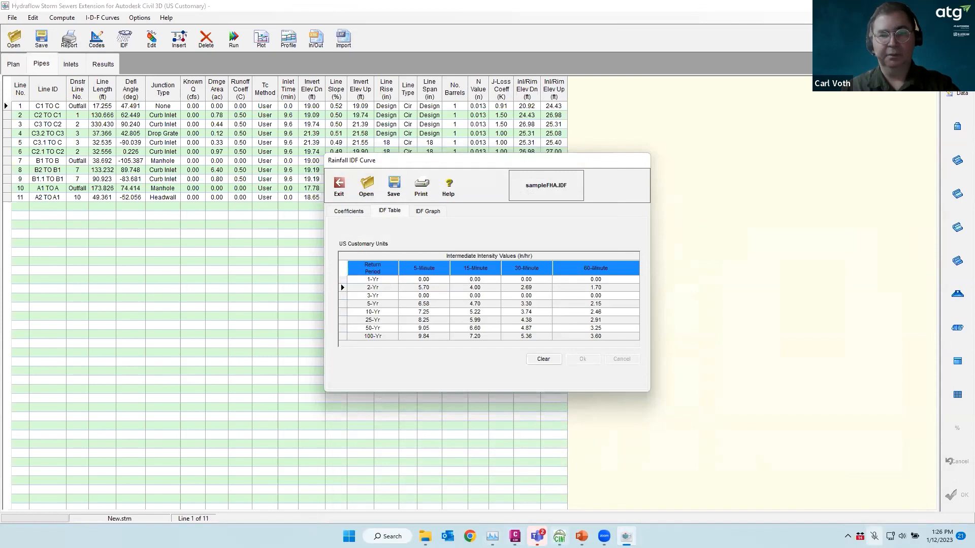
pyautogui.click(469, 536)
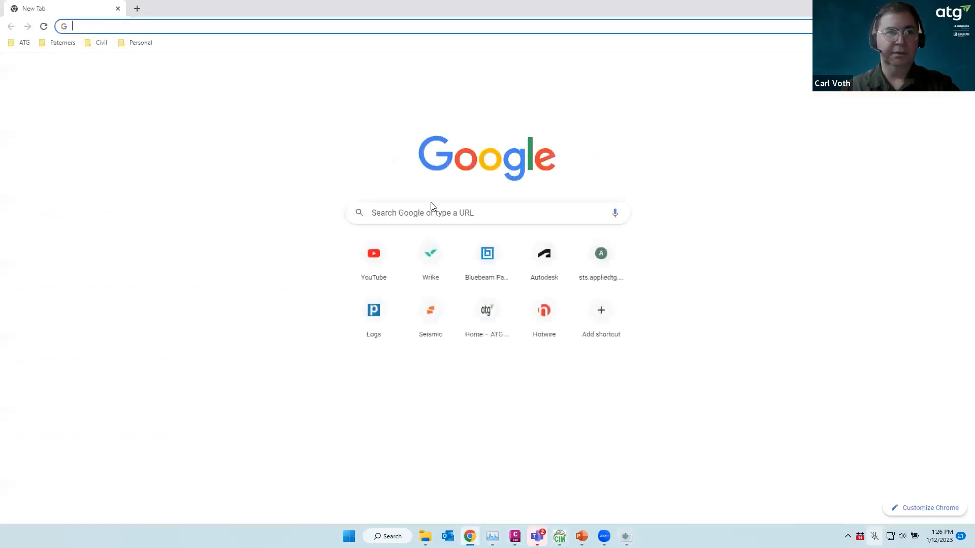
# Load NOAA Atlas 14 from Civil bookmarks, show precipitation intensity estimates, then return to Hydraflow's IDF window
pyautogui.click(101, 43)
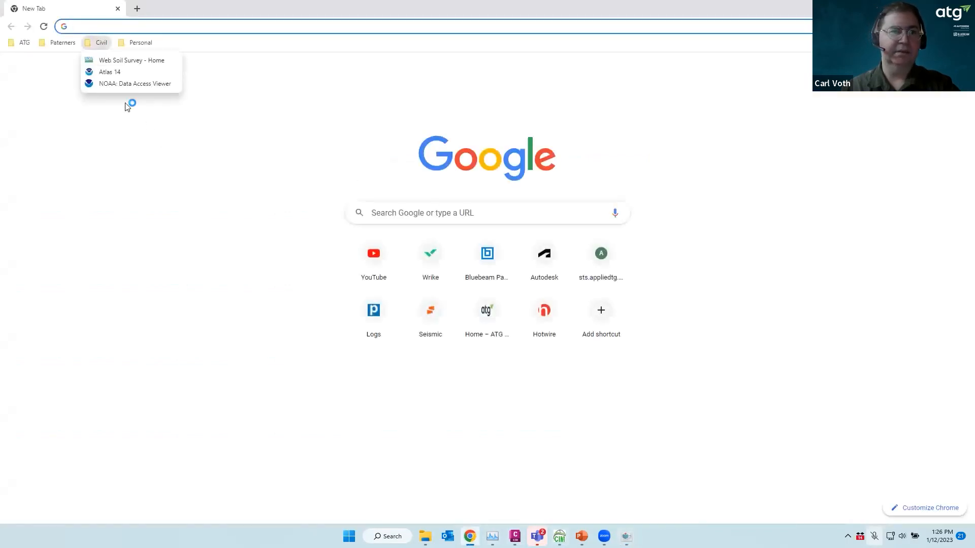
pyautogui.click(116, 74)
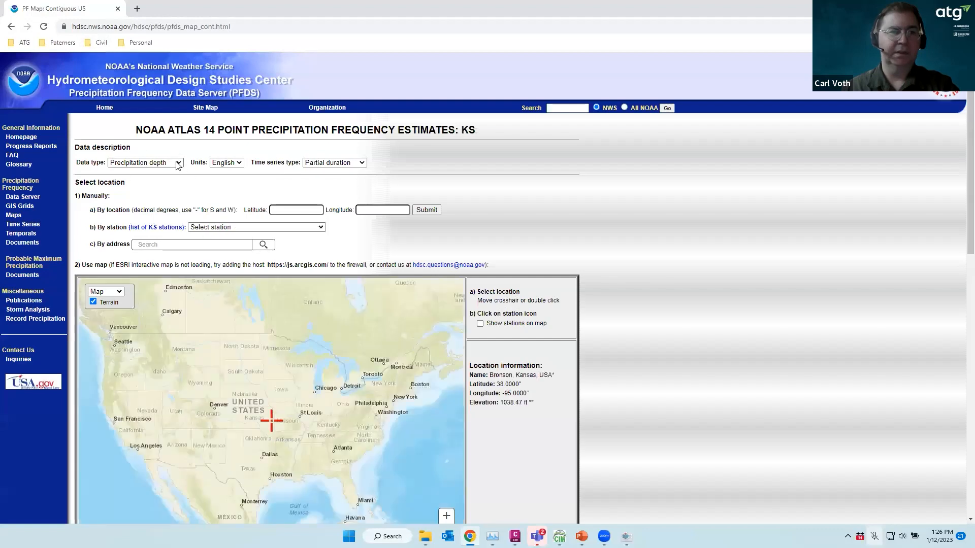
pyautogui.click(177, 162)
pyautogui.click(162, 172)
pyautogui.click(178, 162)
pyautogui.click(149, 181)
pyautogui.scroll(-10, 357, 231)
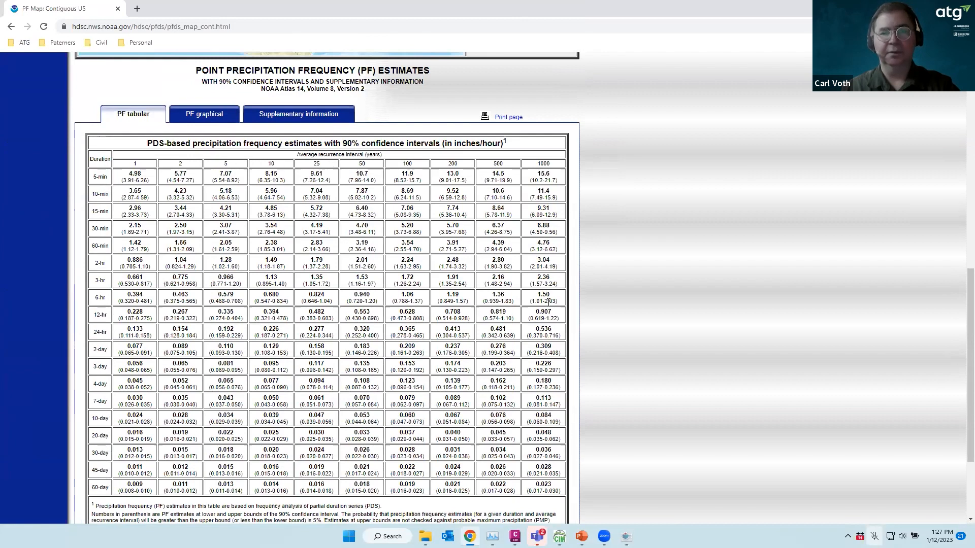
pyautogui.moveTo(626, 536)
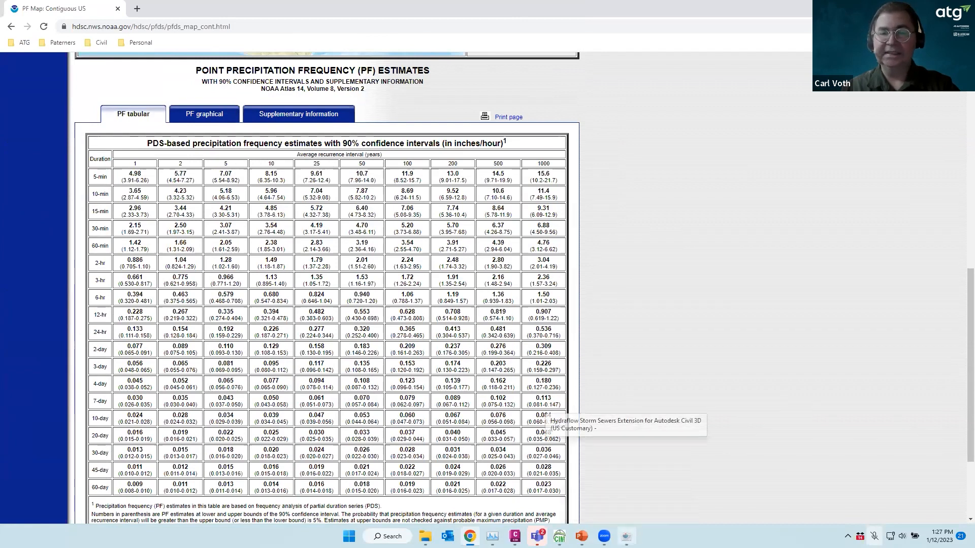
pyautogui.click(626, 482)
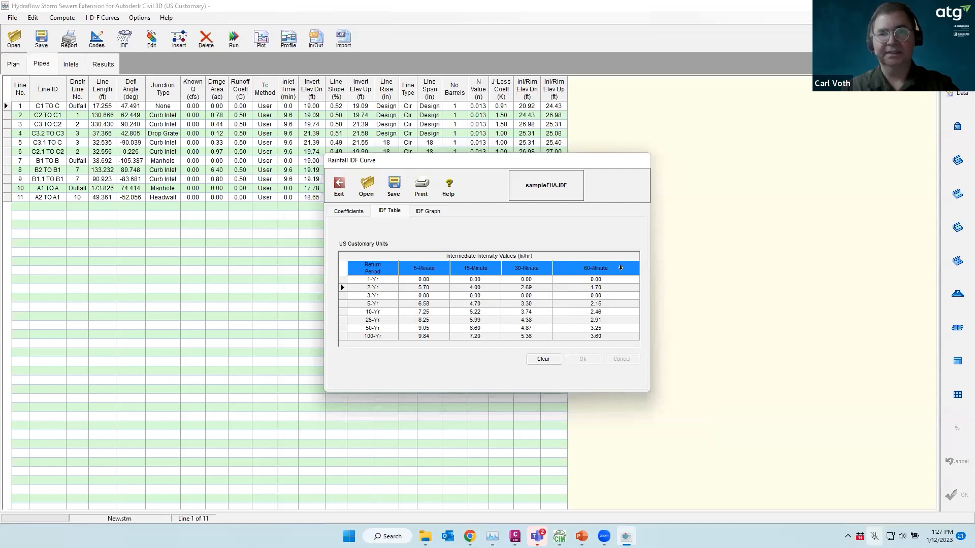
# Browse the project folders for a saved IDF rainfall file
pyautogui.click(366, 188)
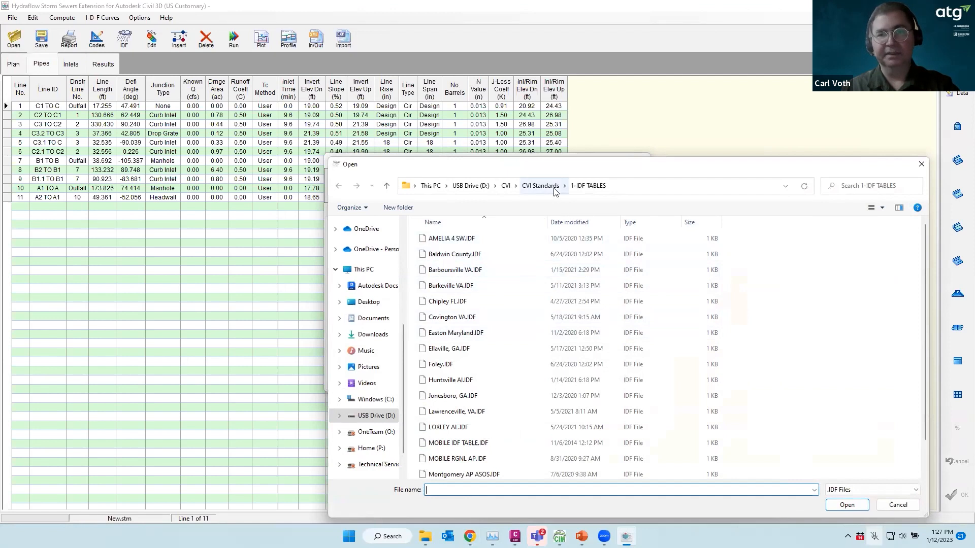
pyautogui.scroll(-1, 472, 327)
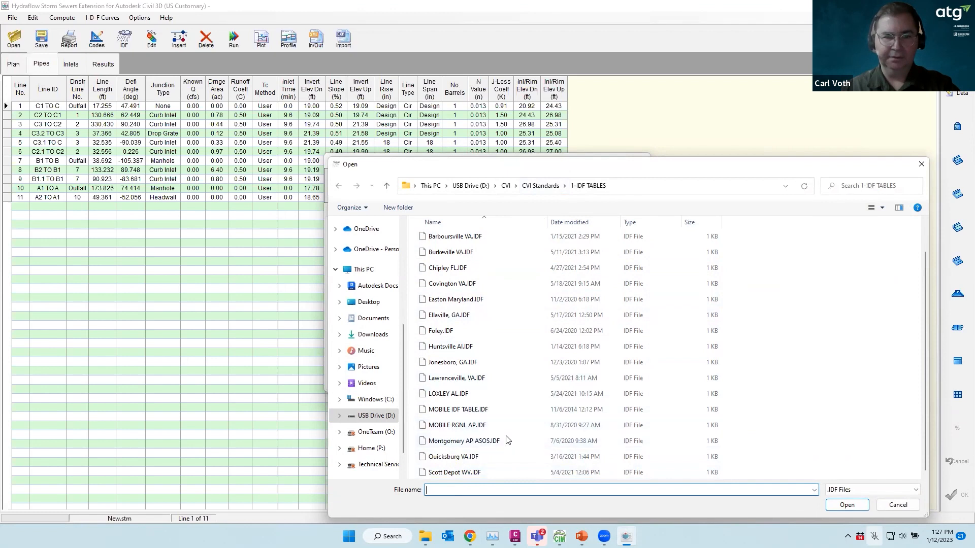
pyautogui.scroll(1, 495, 387)
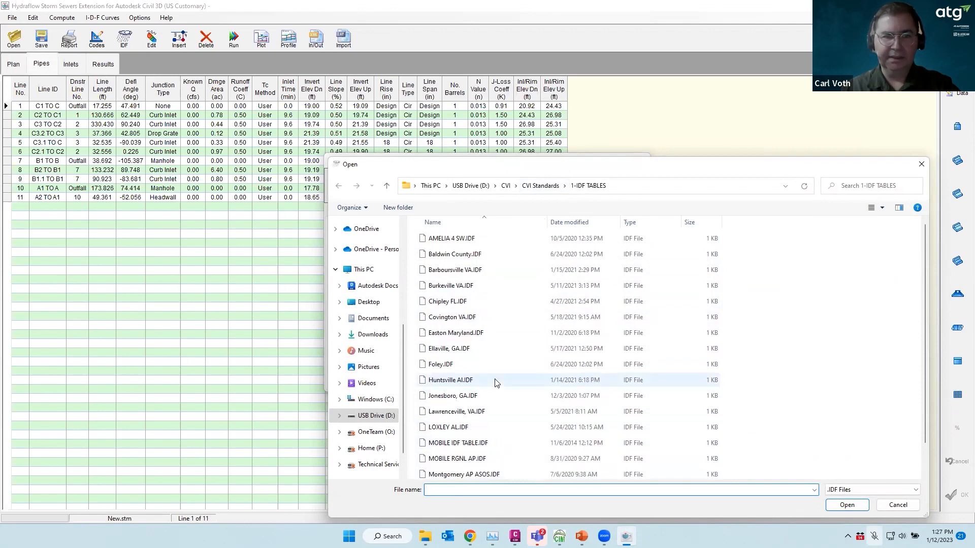
pyautogui.click(506, 186)
pyautogui.doubleClick(431, 271)
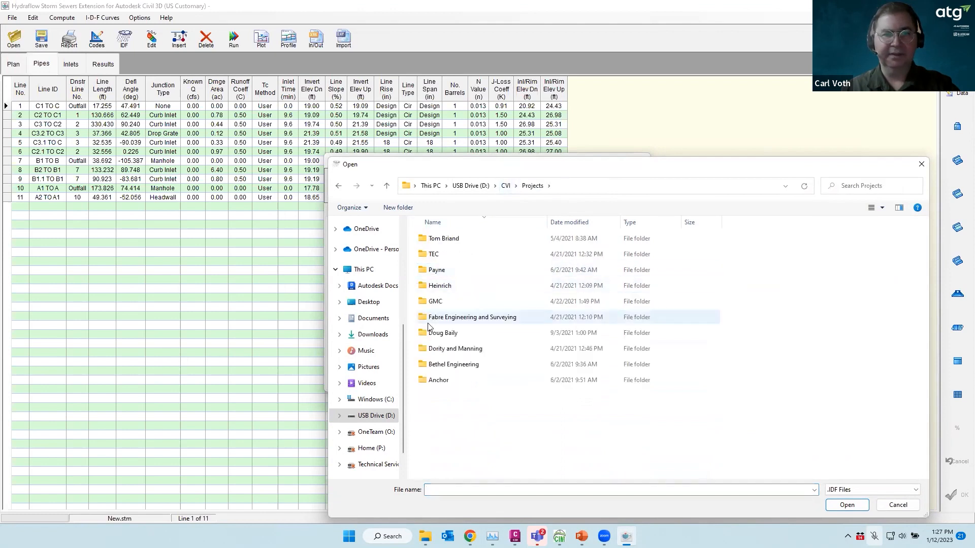
pyautogui.doubleClick(439, 286)
pyautogui.doubleClick(454, 238)
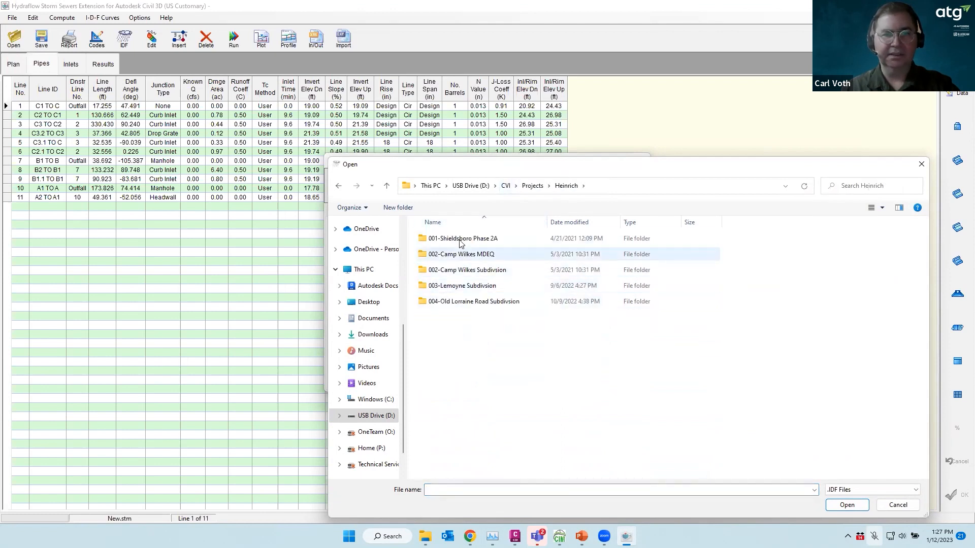
pyautogui.doubleClick(440, 241)
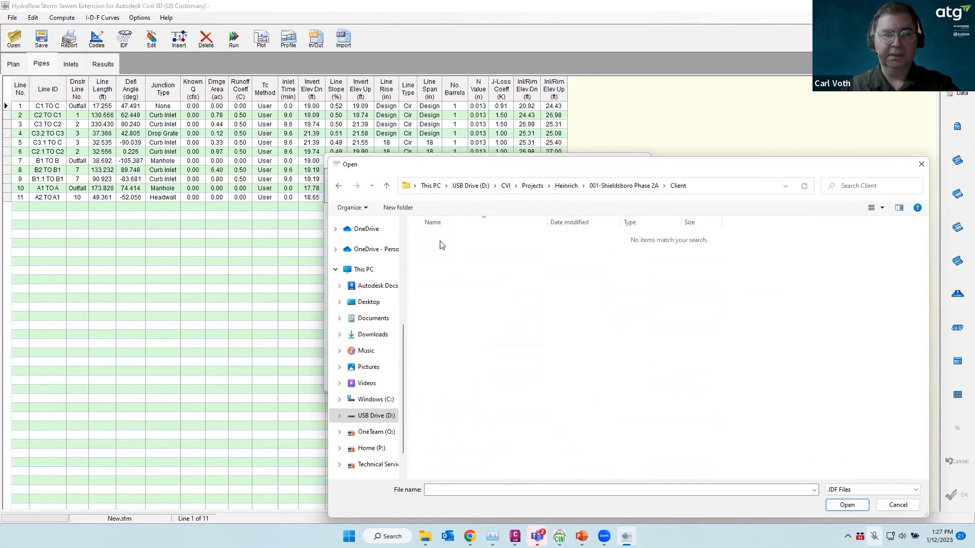
# Load BAY ST LOUIS.IDF from C:'s Shieldsboro Phase 2A Engineering\Reports folder, then return to NOAA
pyautogui.click(376, 399)
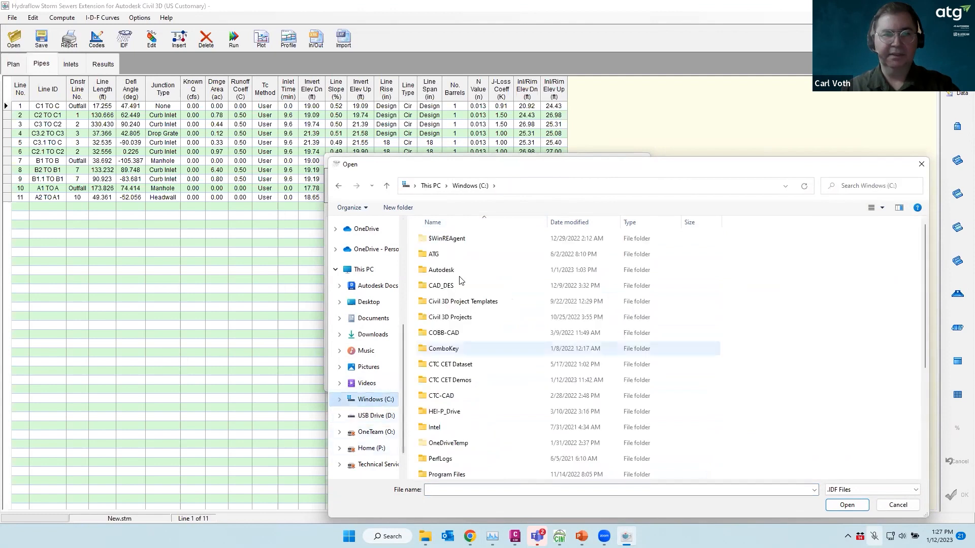
pyautogui.doubleClick(452, 318)
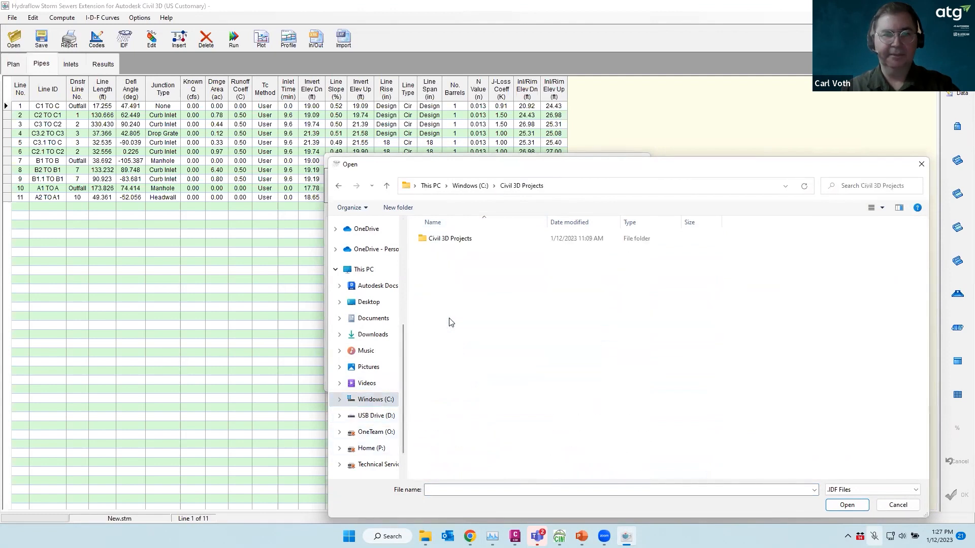
pyautogui.doubleClick(445, 241)
pyautogui.doubleClick(444, 242)
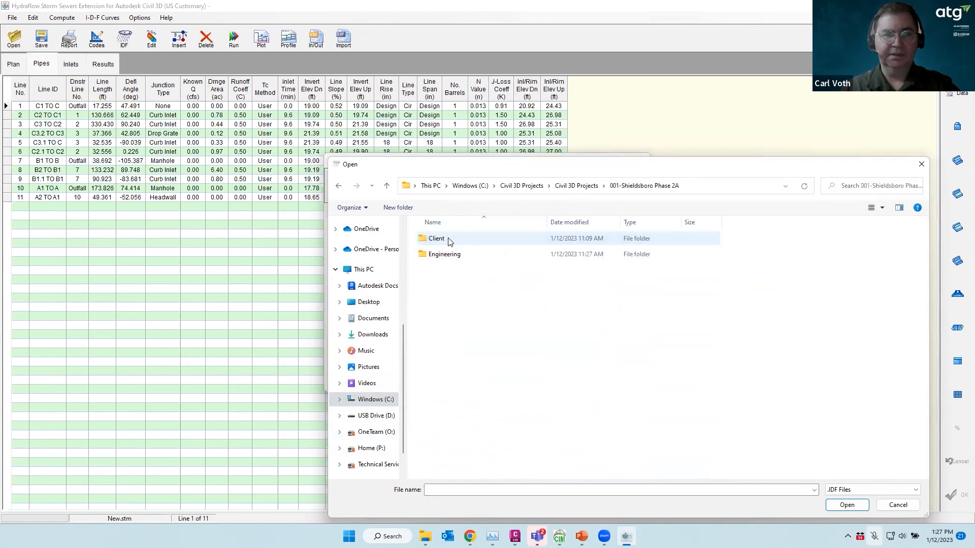
pyautogui.doubleClick(436, 257)
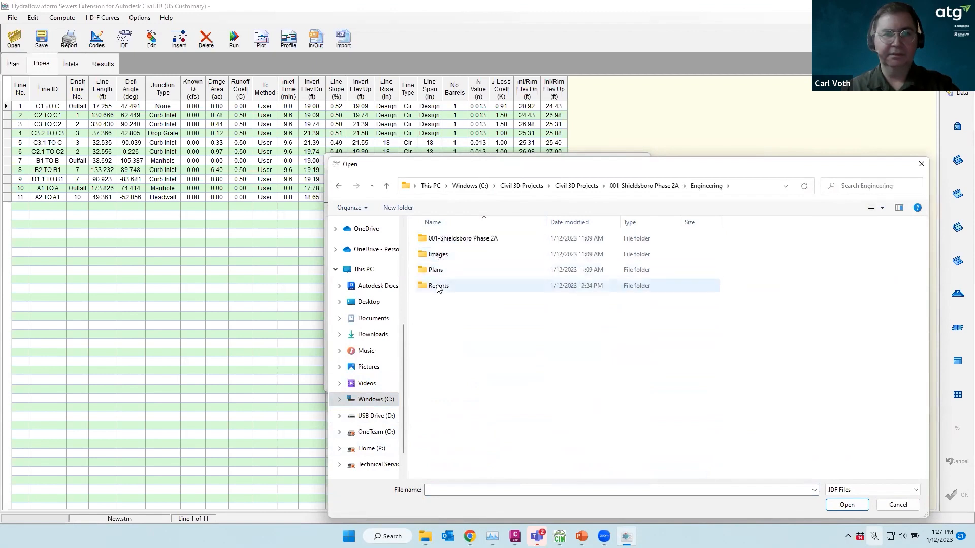
pyautogui.doubleClick(438, 285)
pyautogui.doubleClick(447, 255)
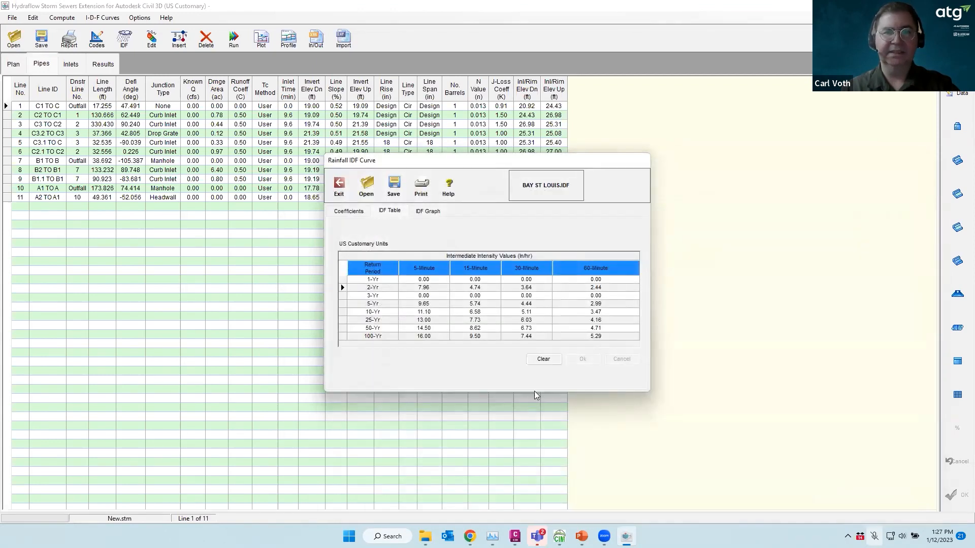
pyautogui.doubleClick(427, 288)
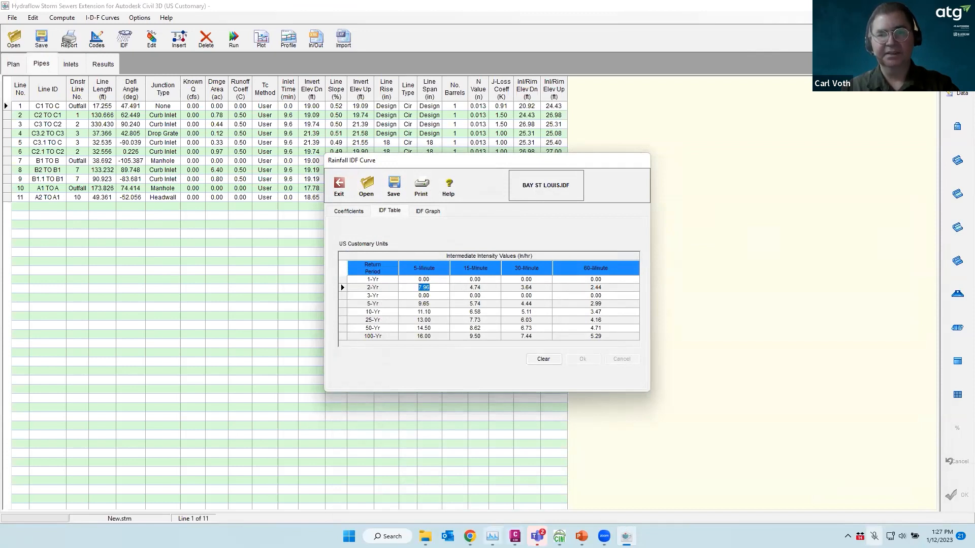
pyautogui.click(470, 536)
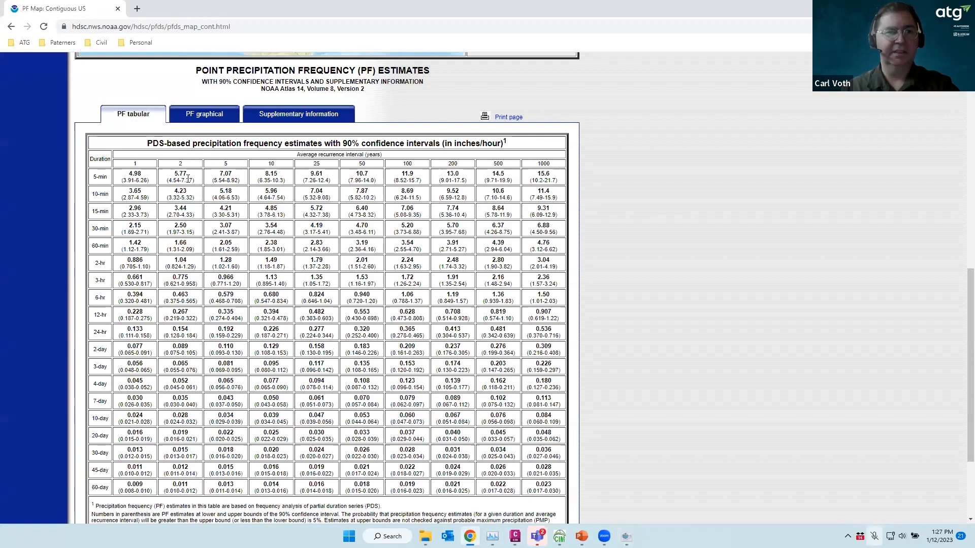
# Set the NOAA map location to the Bay Saint Louis coast, review its PF table, and return to Hydraflow
pyautogui.scroll(5, 332, 146)
pyautogui.scroll(1, 332, 146)
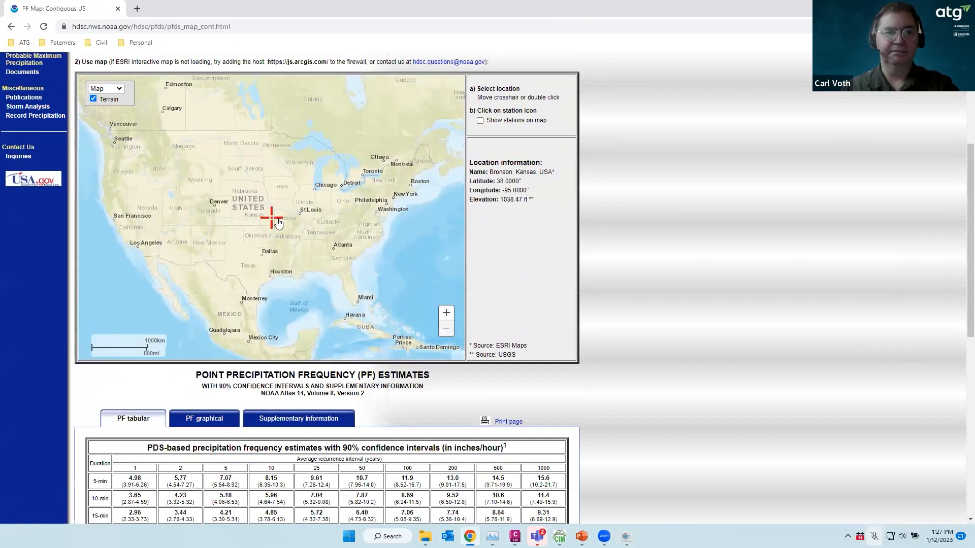
pyautogui.doubleClick(303, 272)
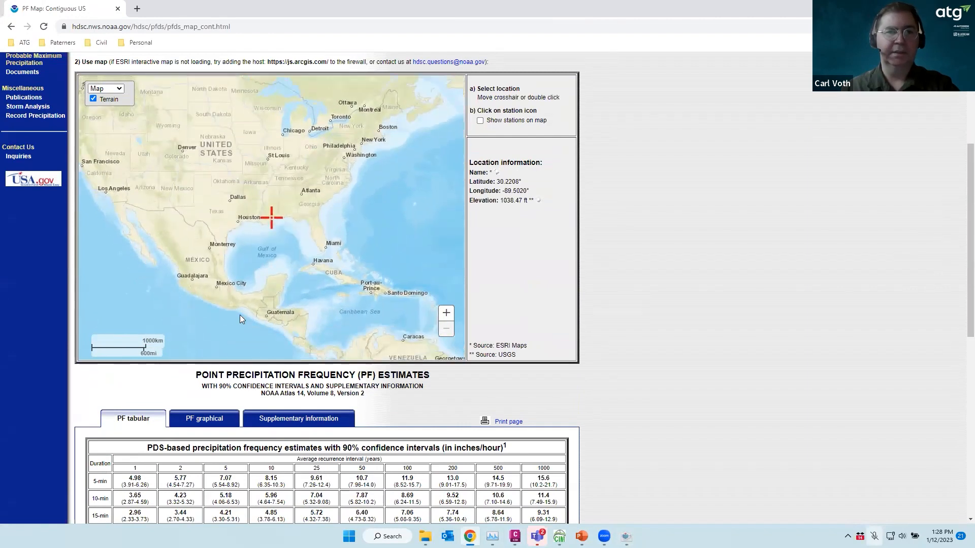
pyautogui.scroll(-2, 178, 406)
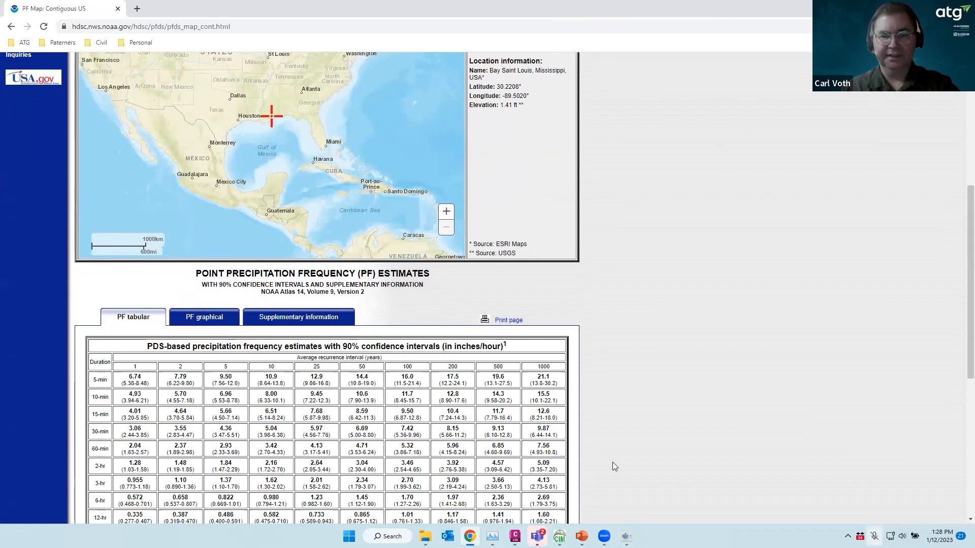
pyautogui.click(626, 536)
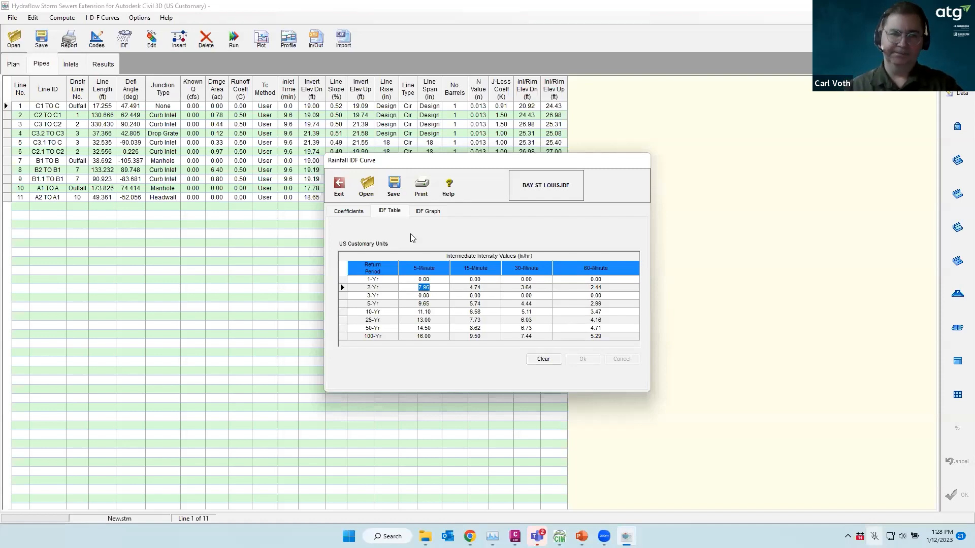
# Cancel saving the BAY ST LOUIS.IDF curve and exit the Rainfall IDF Curve window
pyautogui.click(394, 188)
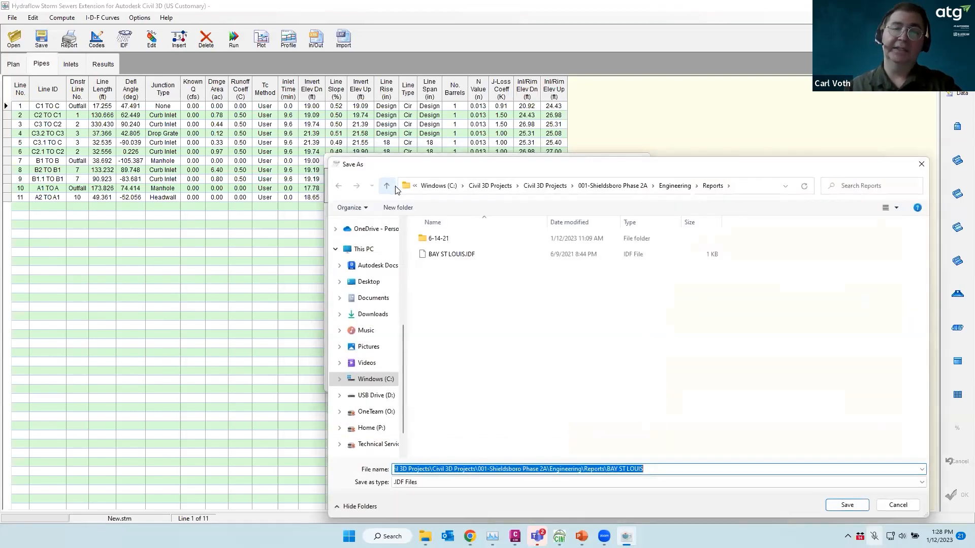
pyautogui.click(897, 505)
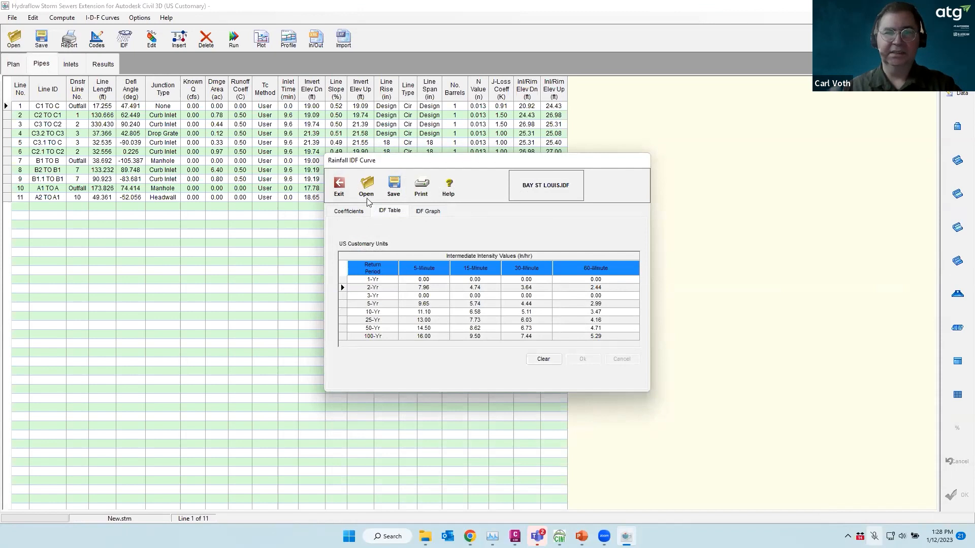
pyautogui.click(339, 187)
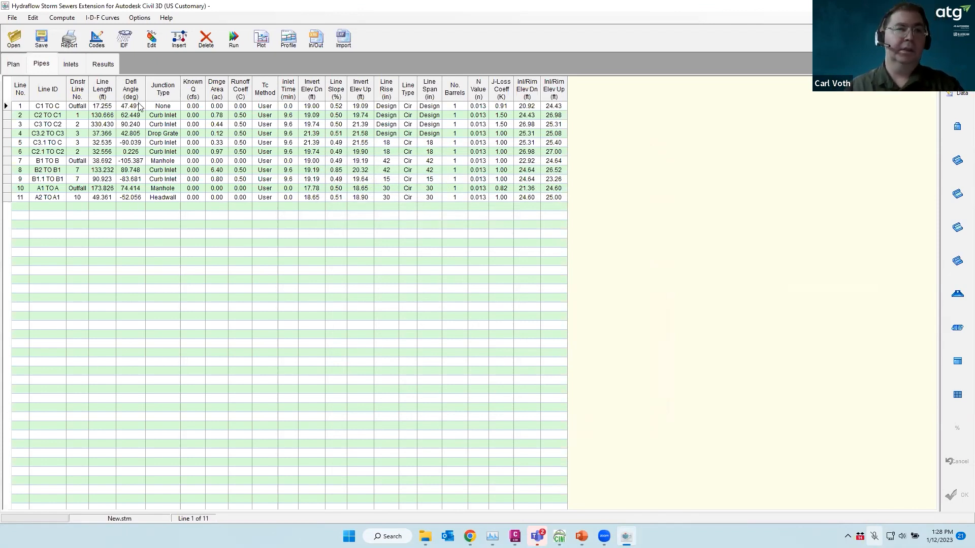
pyautogui.click(235, 45)
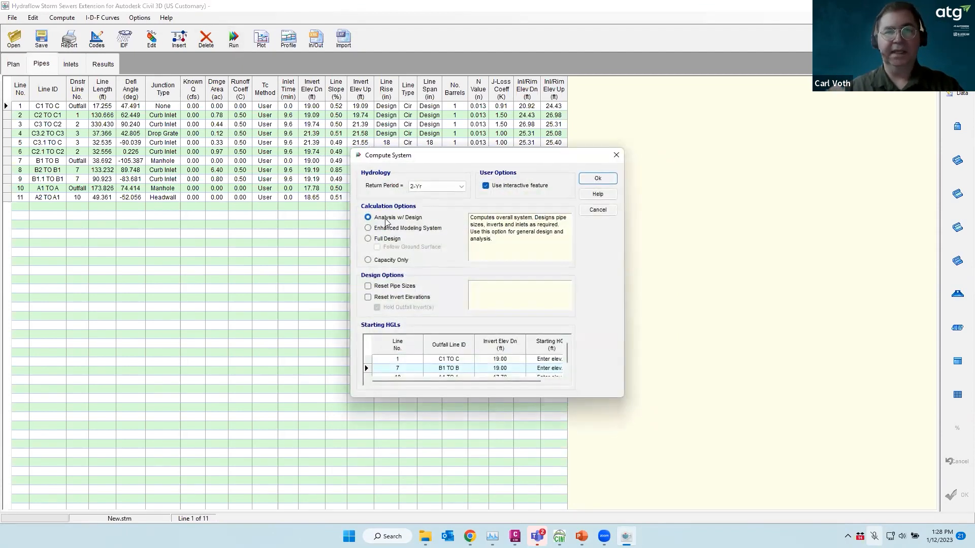
pyautogui.click(461, 187)
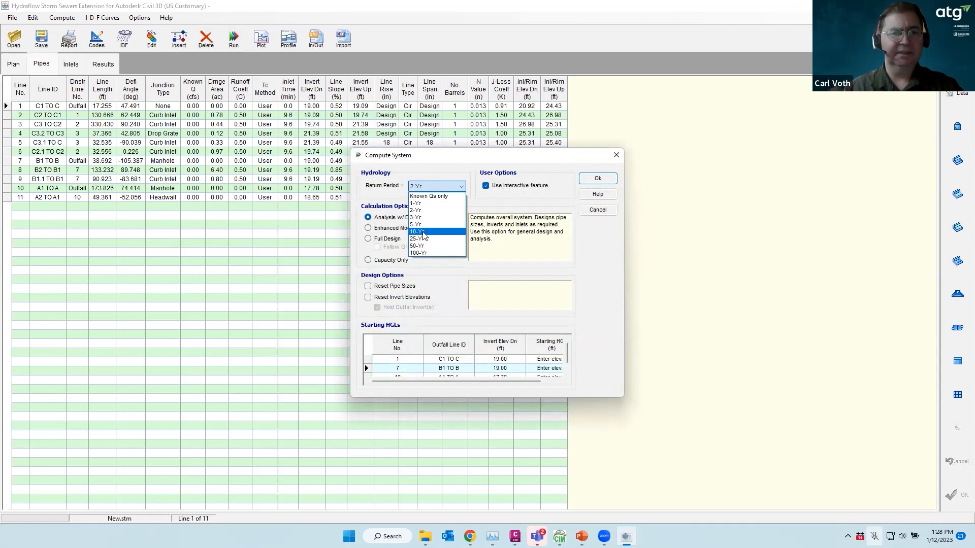
pyautogui.click(423, 232)
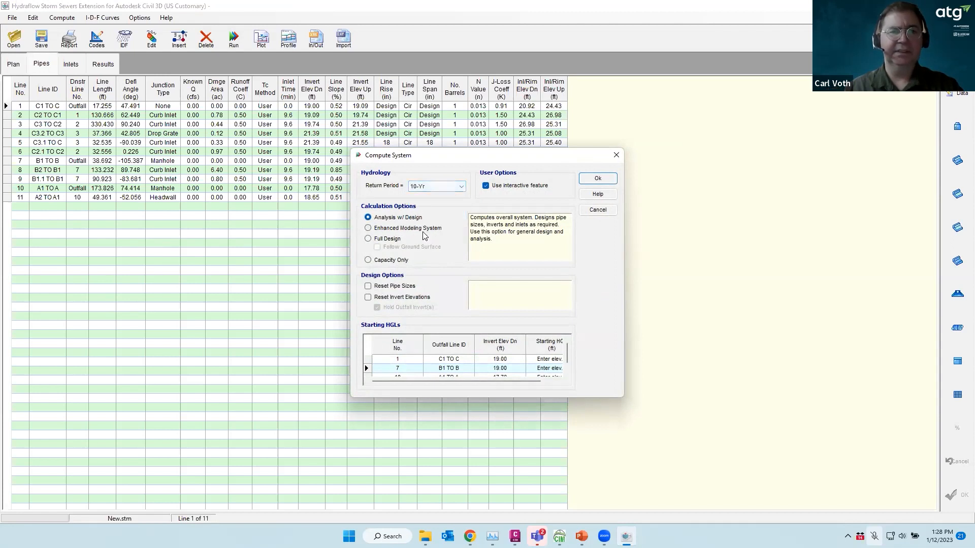
pyautogui.click(486, 186)
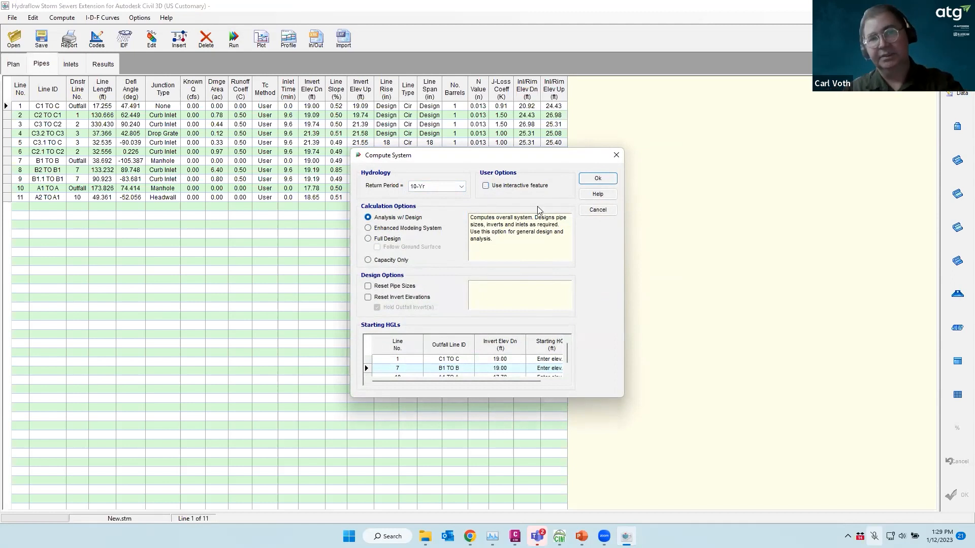
pyautogui.click(598, 181)
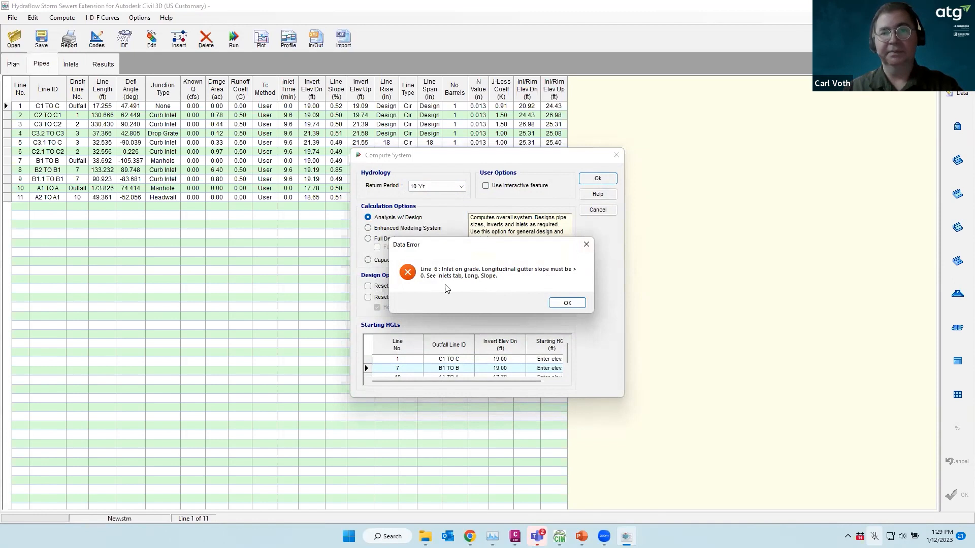
pyautogui.click(563, 303)
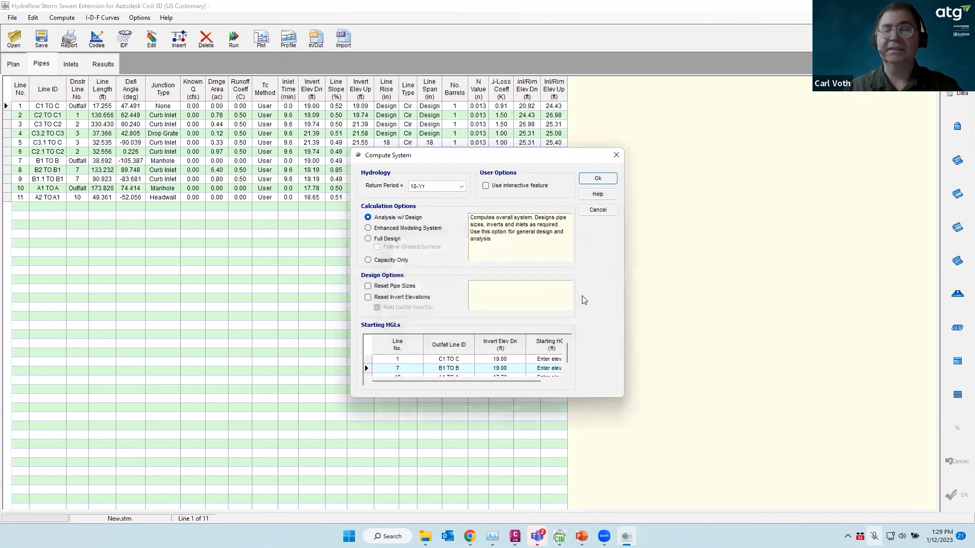
pyautogui.click(602, 211)
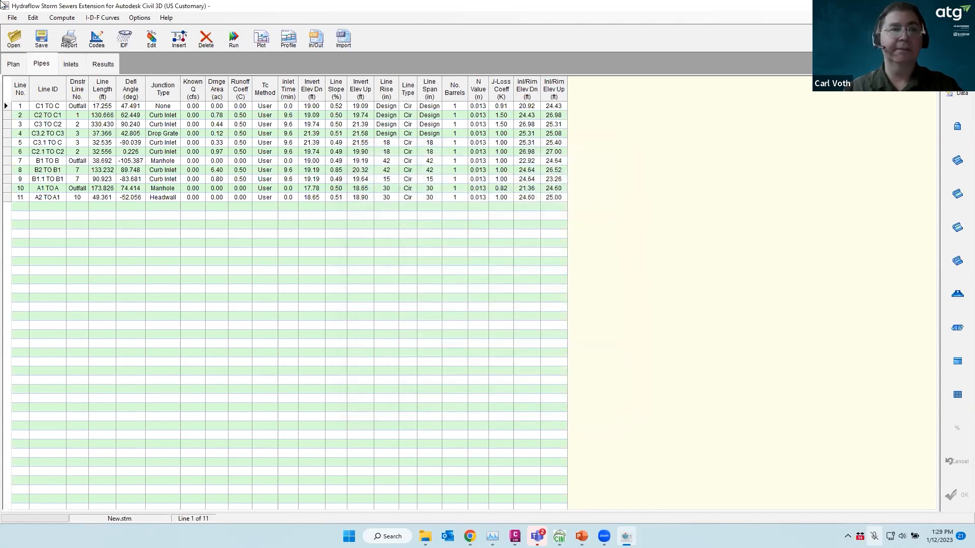
# On the Inlets table, try a sag location for C2, leaving inlets C2 and C3 On Grade
pyautogui.click(69, 64)
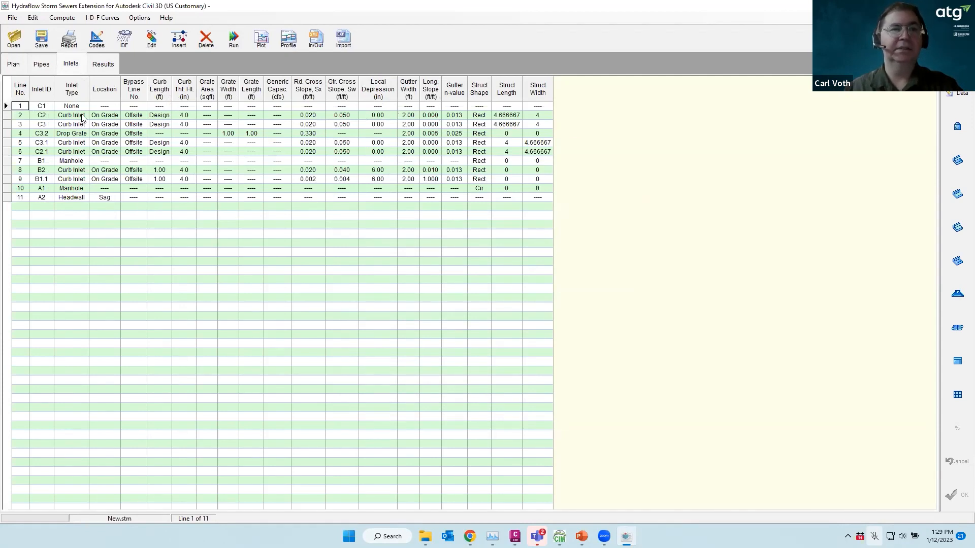
pyautogui.click(115, 117)
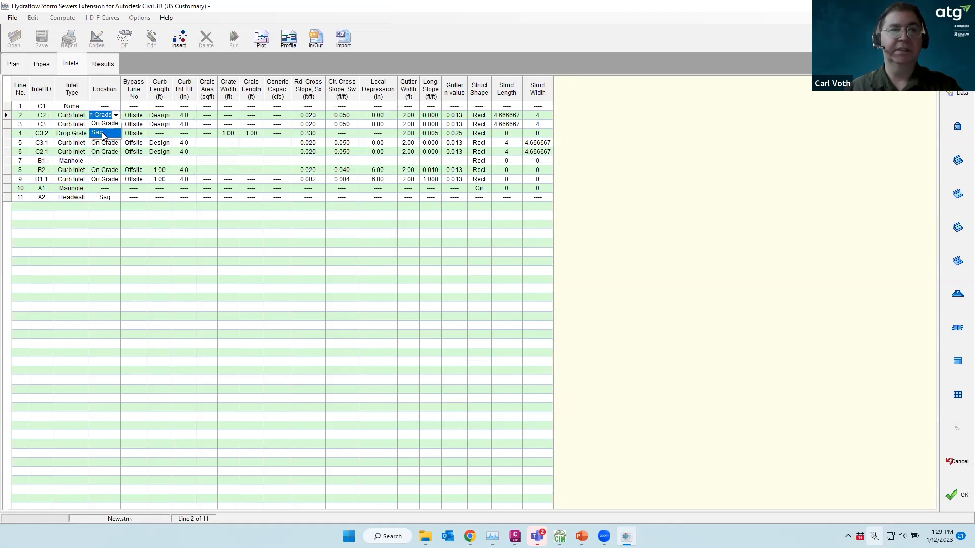
pyautogui.click(103, 134)
pyautogui.click(111, 125)
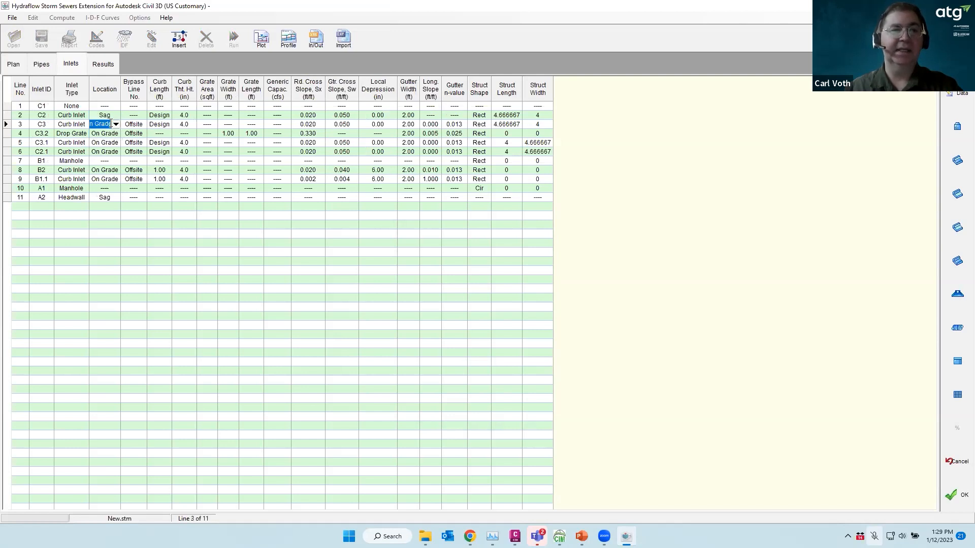
pyautogui.click(116, 125)
pyautogui.click(102, 133)
pyautogui.click(116, 115)
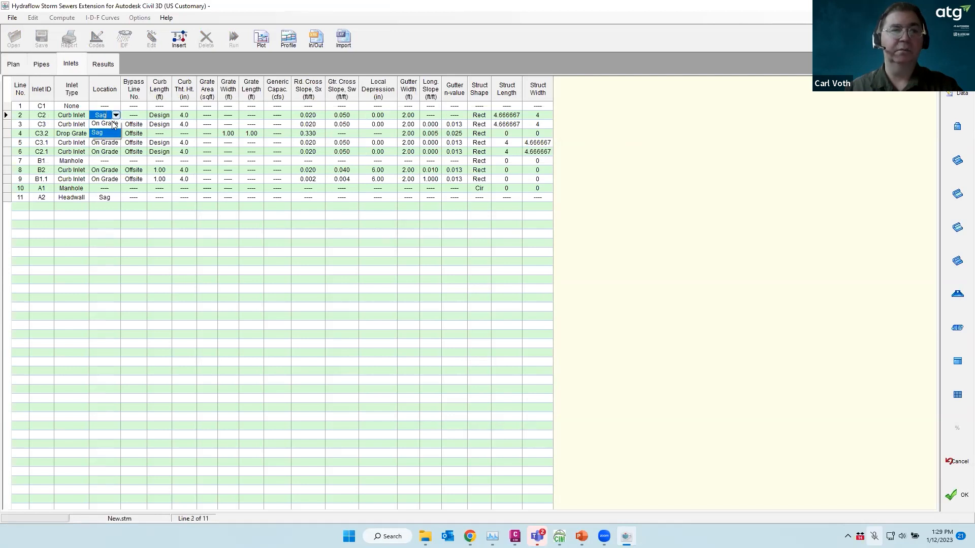
pyautogui.click(104, 124)
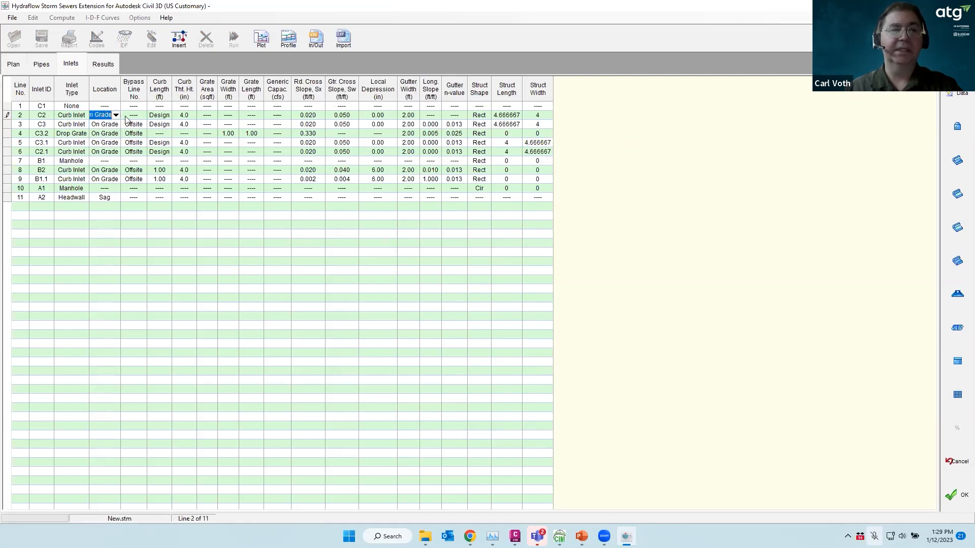
# Set the longitudinal slope of inlets C2 and C3 to 0.010
pyautogui.click(433, 115)
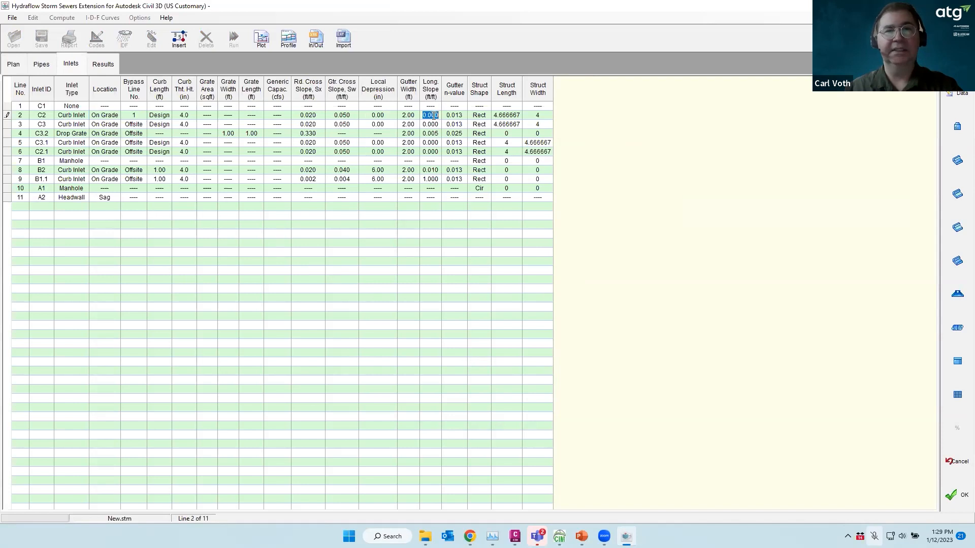
pyautogui.moveTo(440, 116); pyautogui.dragTo(428, 117)
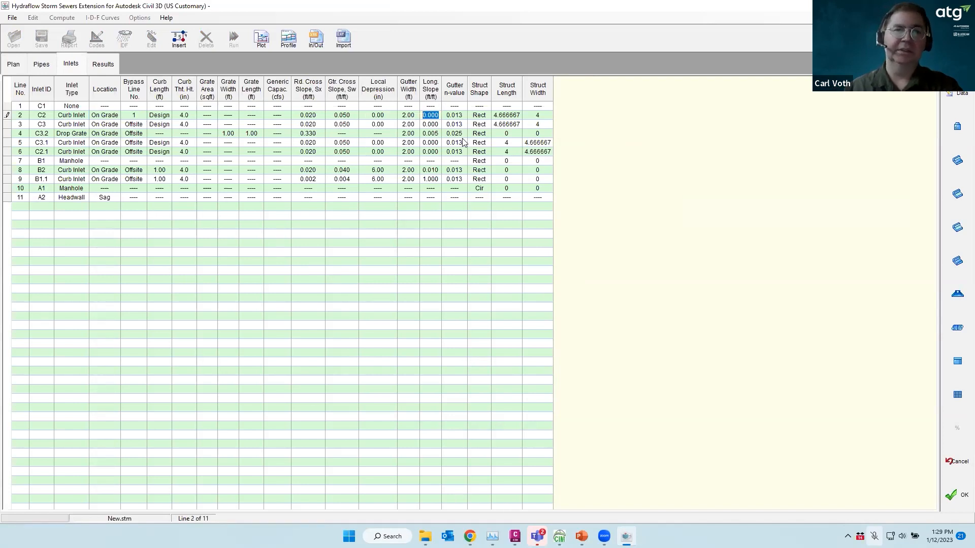
pyautogui.press('BackSpace')
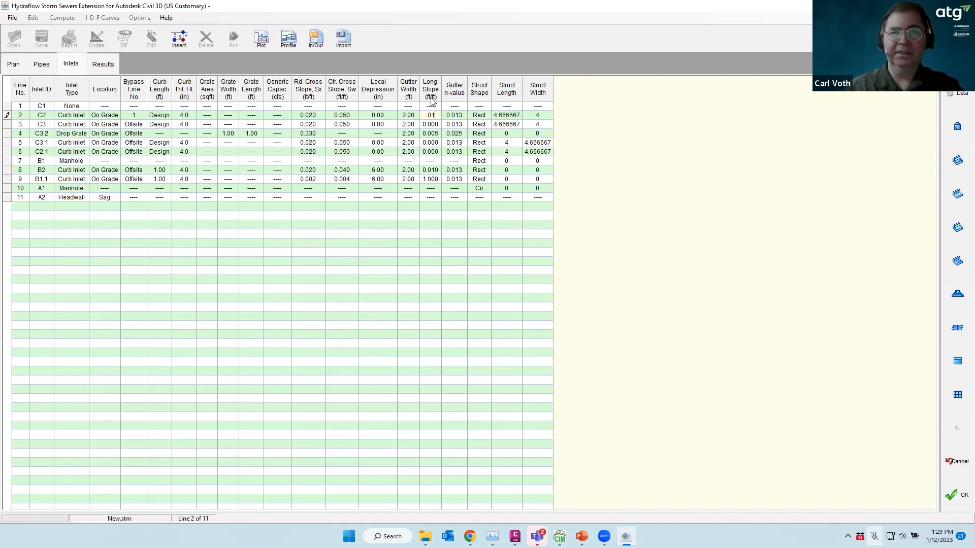
pyautogui.click(436, 124)
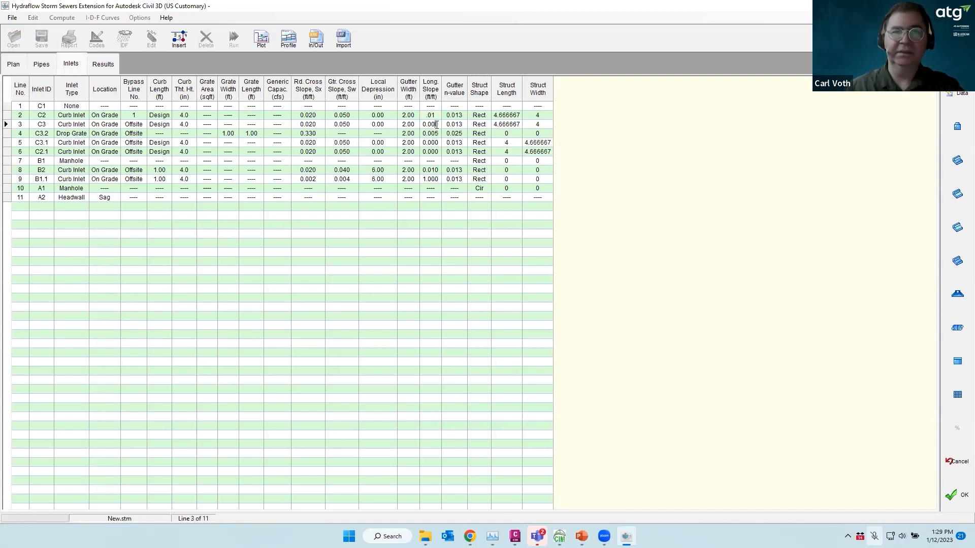
pyautogui.click(438, 125)
pyautogui.write('0')
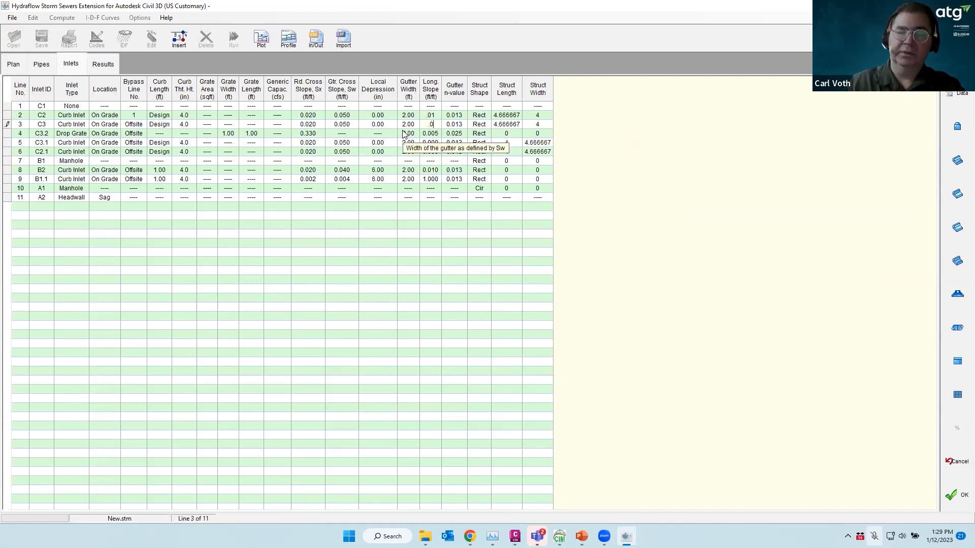
pyautogui.write('1')
pyautogui.click(432, 143)
# Set longitudinal slope 0.100 on C3.1 and C2.1, and 0.010 on B1.1
pyautogui.click(440, 142)
pyautogui.write('.1')
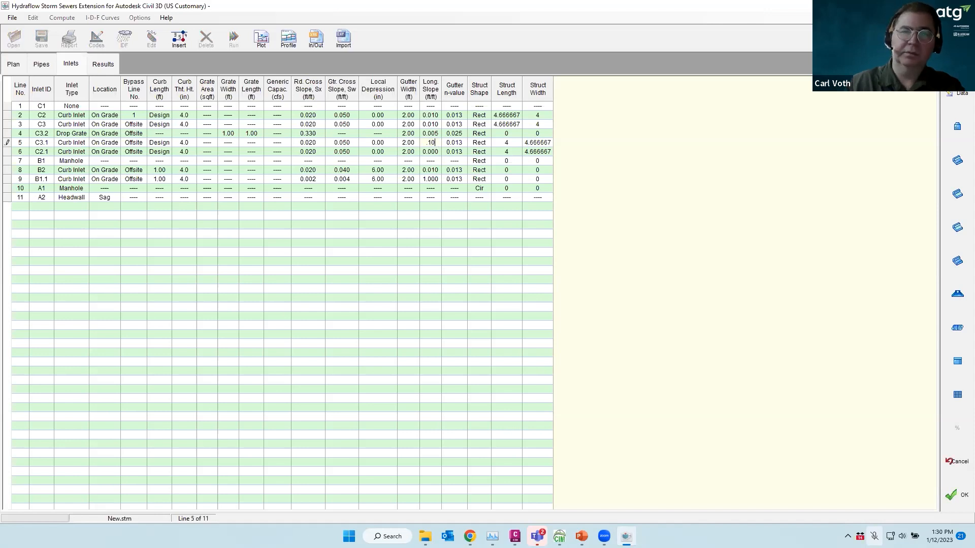
pyautogui.press('Return')
pyautogui.click(435, 150)
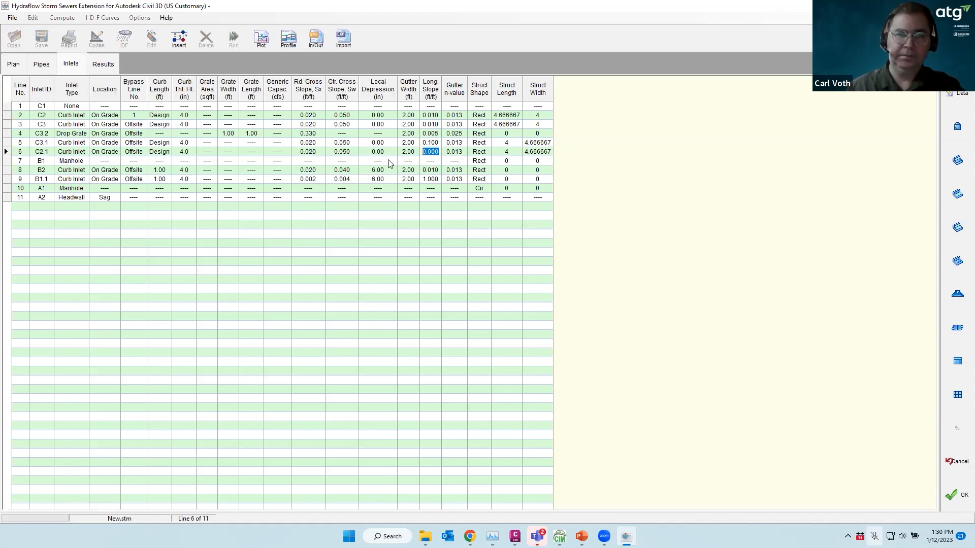
pyautogui.write('.1')
pyautogui.press('Return')
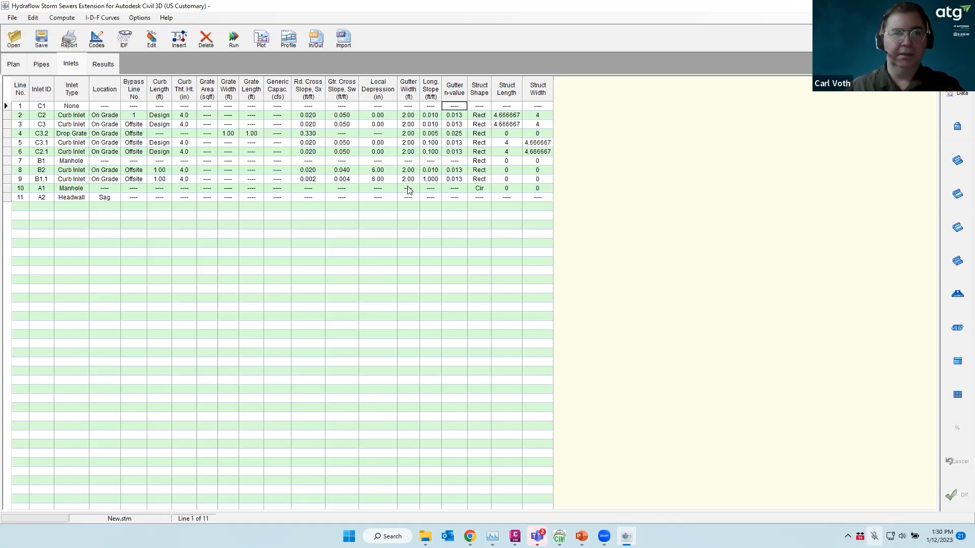
pyautogui.click(432, 180)
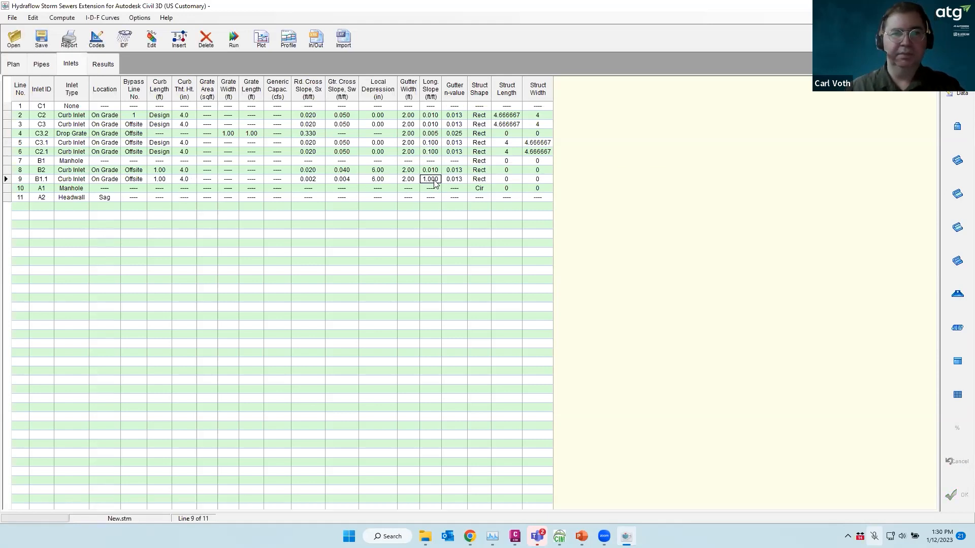
pyautogui.click(438, 180)
pyautogui.write('.01')
pyautogui.press('Return')
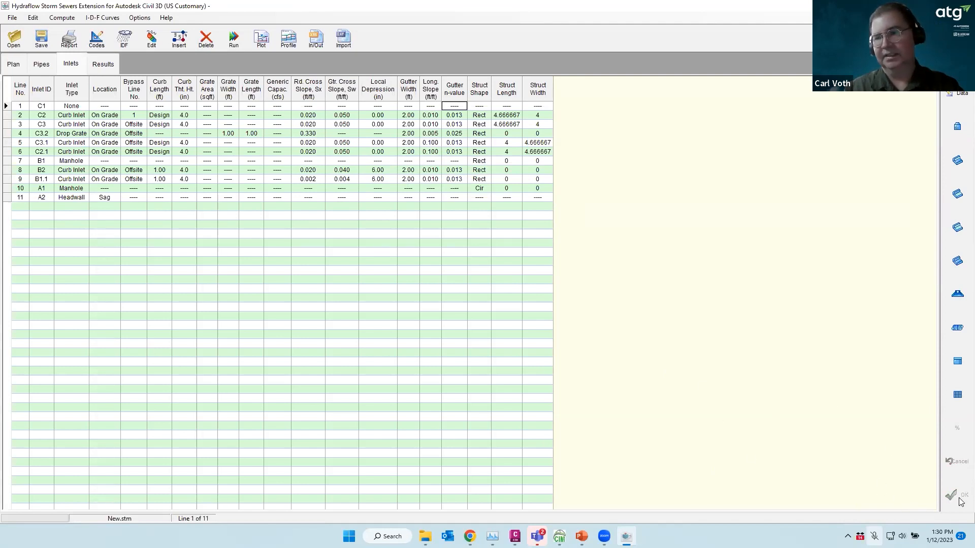
pyautogui.click(423, 188)
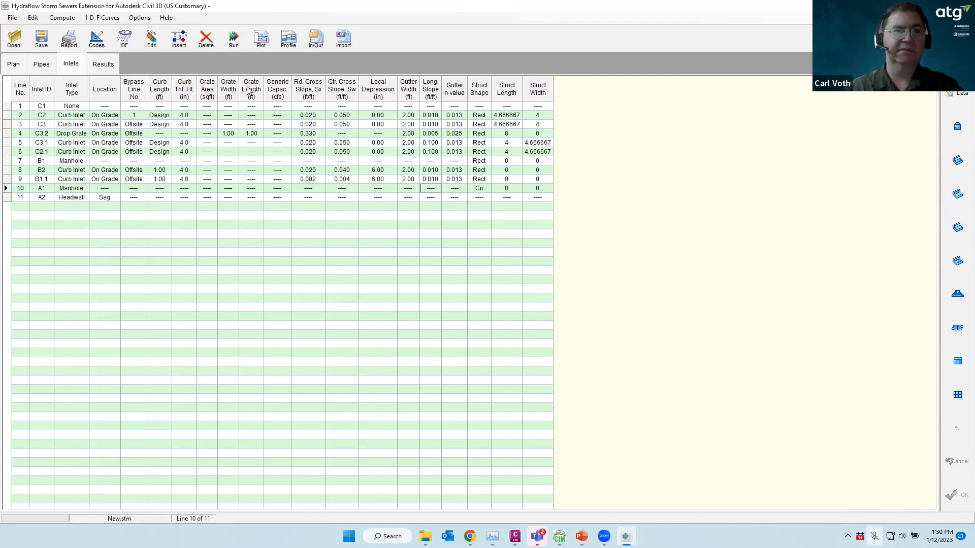
# Compute the system for the 10-YR storm, dismiss the Line 11 no-flow error, and show the Pipes table
pyautogui.click(234, 41)
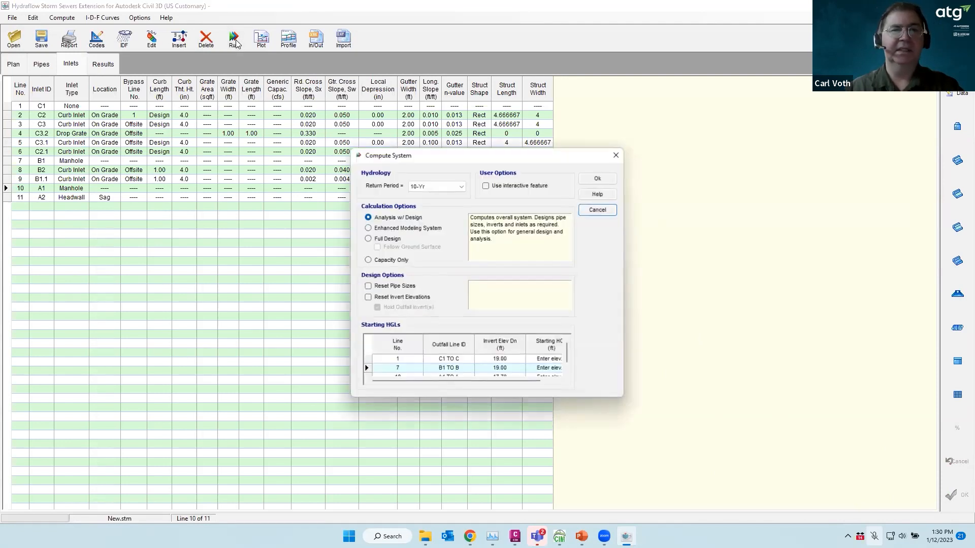
pyautogui.click(598, 180)
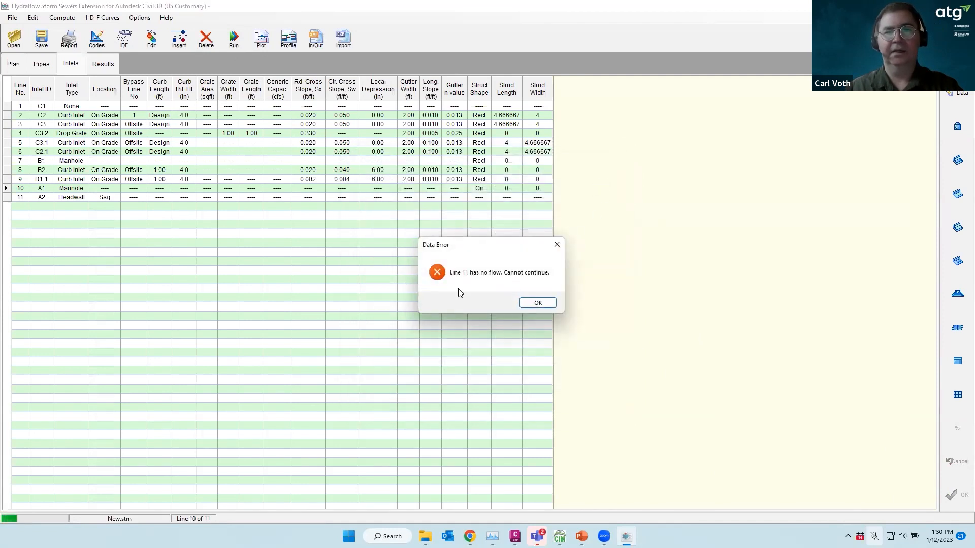
pyautogui.click(538, 304)
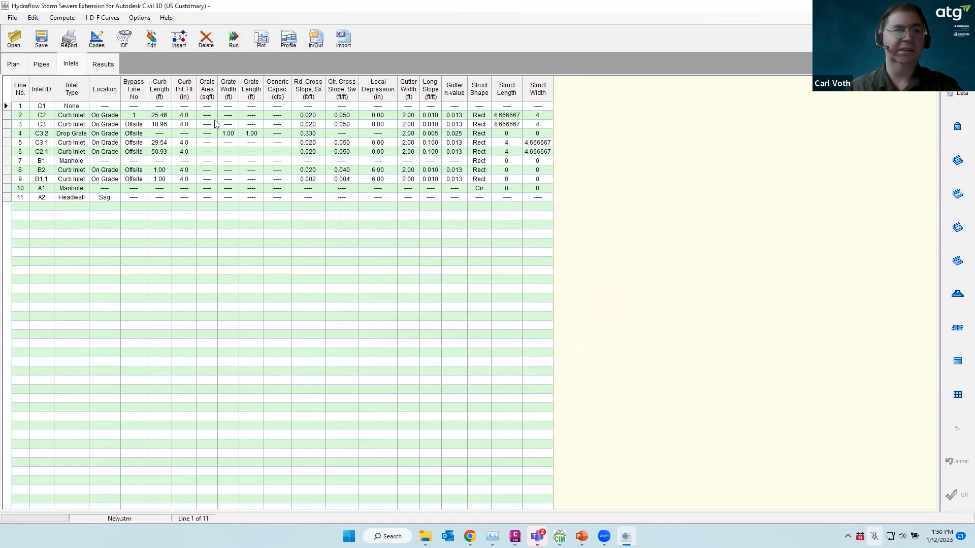
pyautogui.click(42, 64)
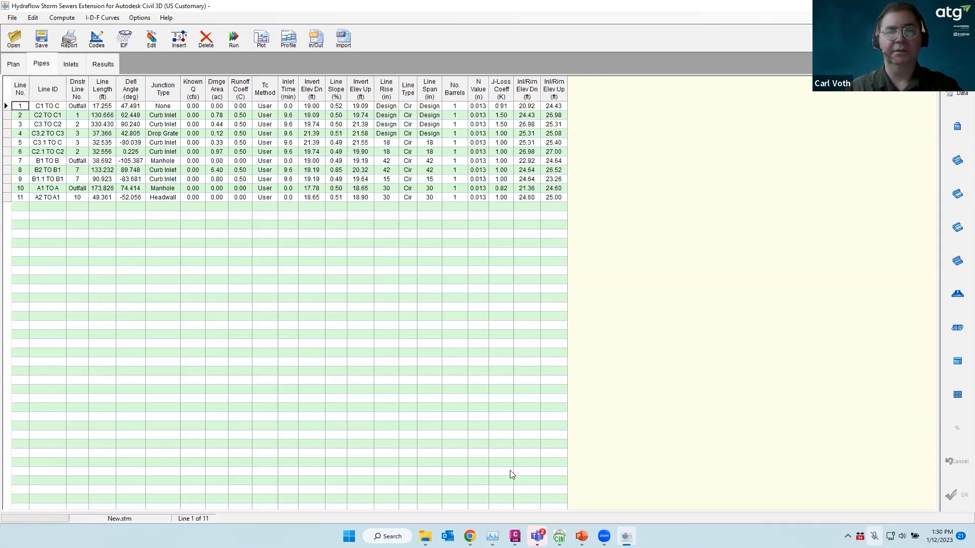
pyautogui.moveTo(514, 536)
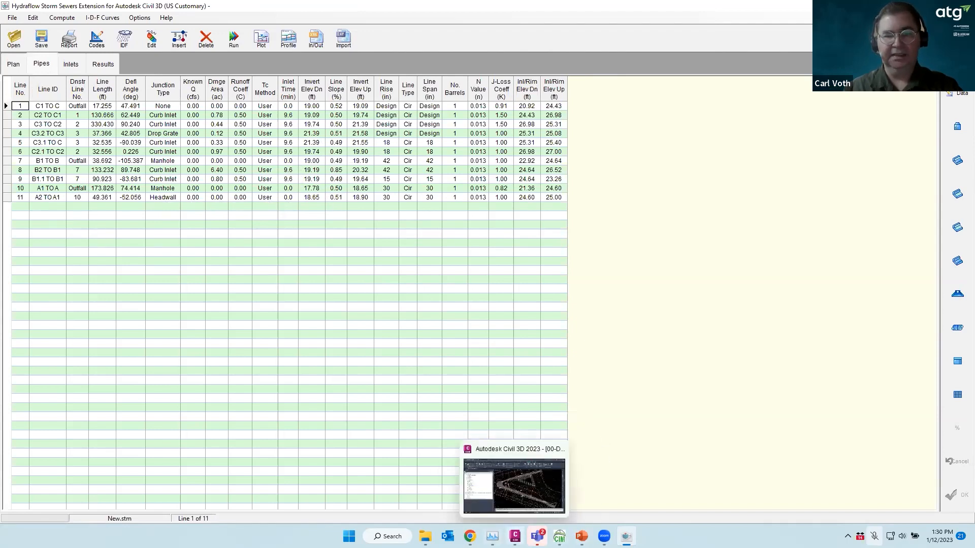
# Return to Civil 3D and launch Hydraflow Hydrographs from Analyze > Design
pyautogui.click(515, 536)
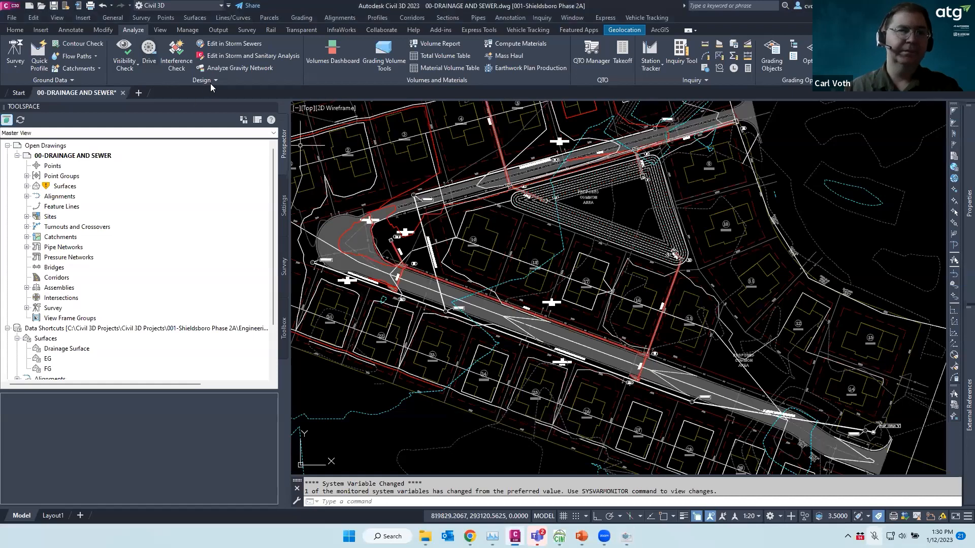
pyautogui.click(212, 81)
pyautogui.click(159, 105)
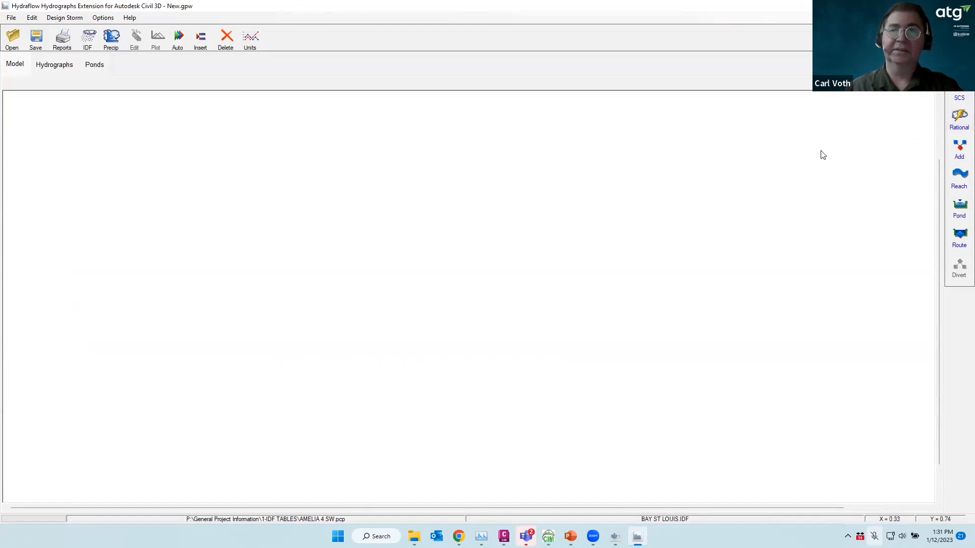
# Create rational hydrograph 1 and enter PRE DEVELOPMENT as its description
pyautogui.click(958, 117)
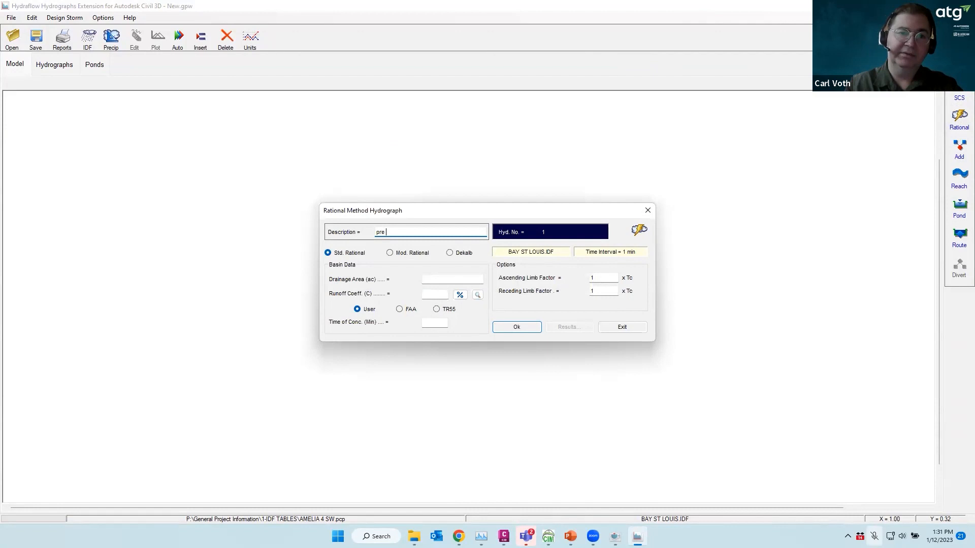
pyautogui.press('capslock')
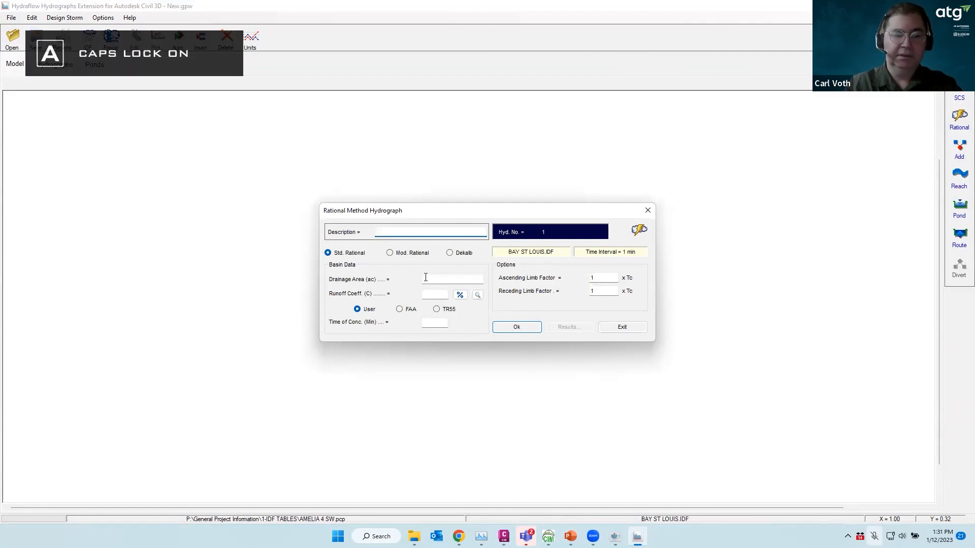
pyautogui.press('BackSpace')
pyautogui.press('BackSpace')
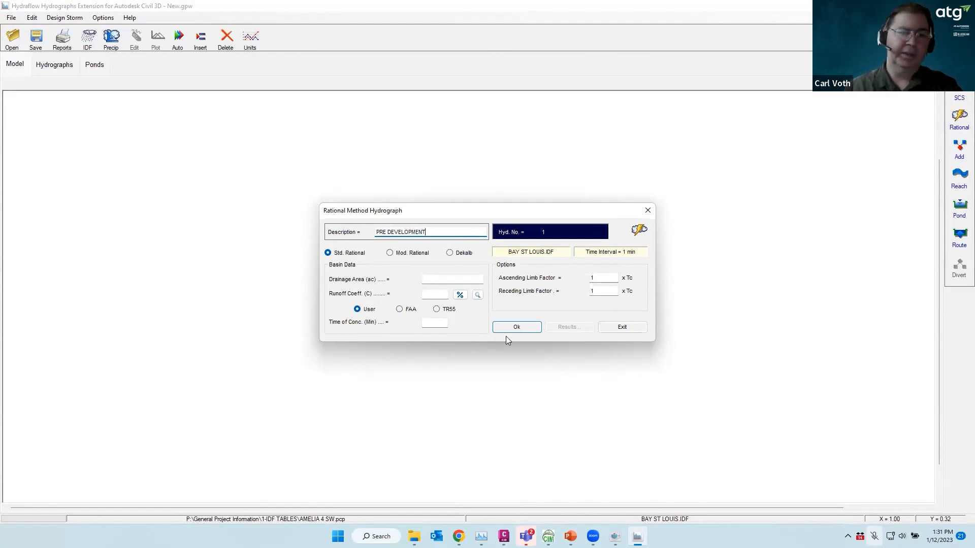
# Open the Pre Development Map drawing and select its magenta drainage-area boundary to read the area
pyautogui.click(503, 536)
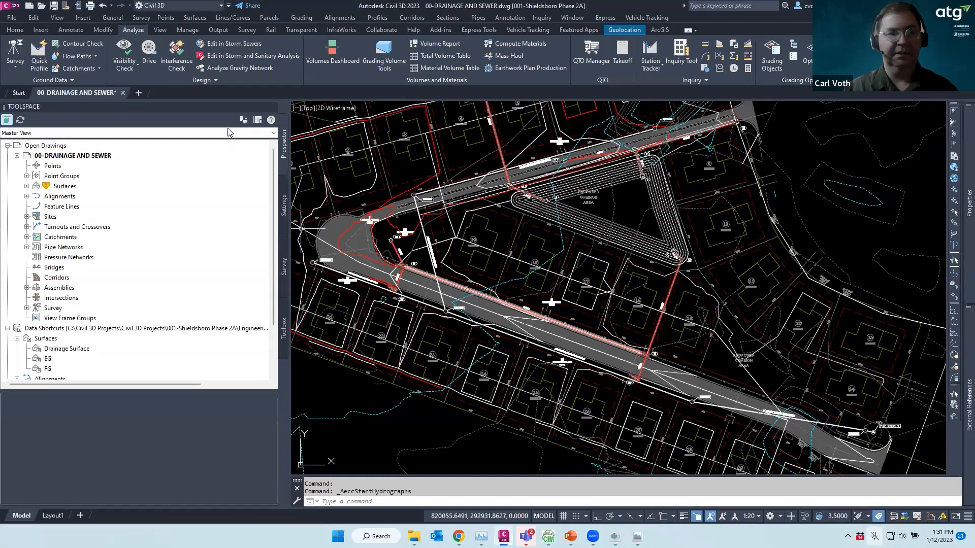
pyautogui.click(17, 94)
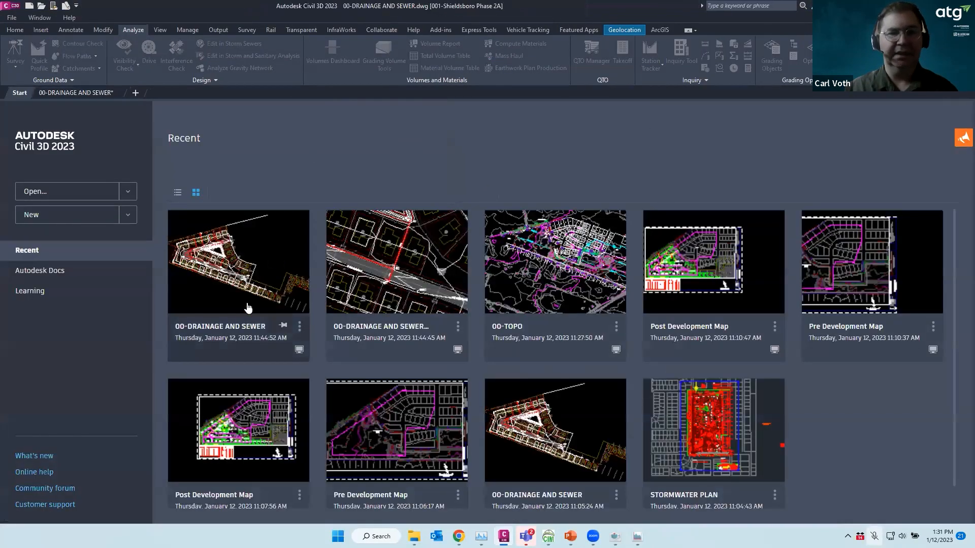
pyautogui.click(868, 288)
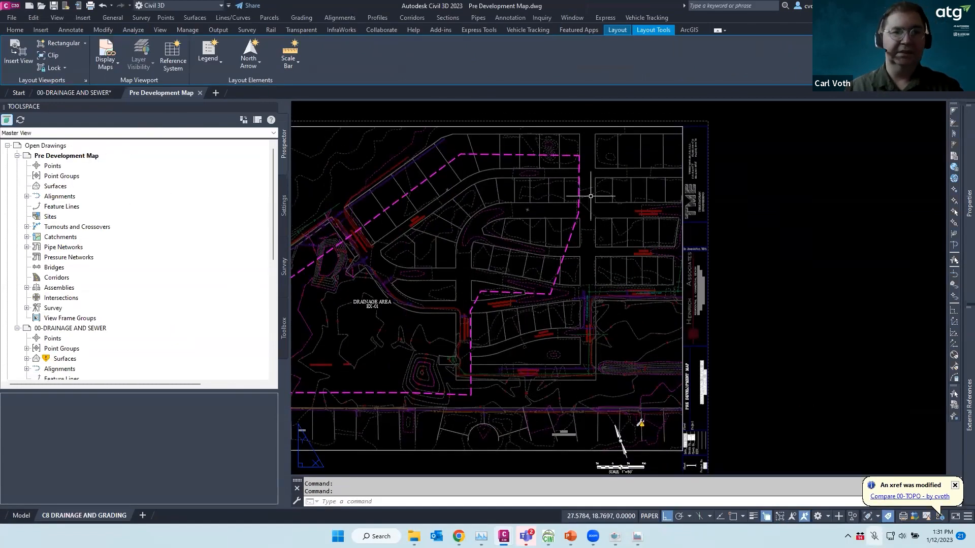
pyautogui.doubleClick(478, 296)
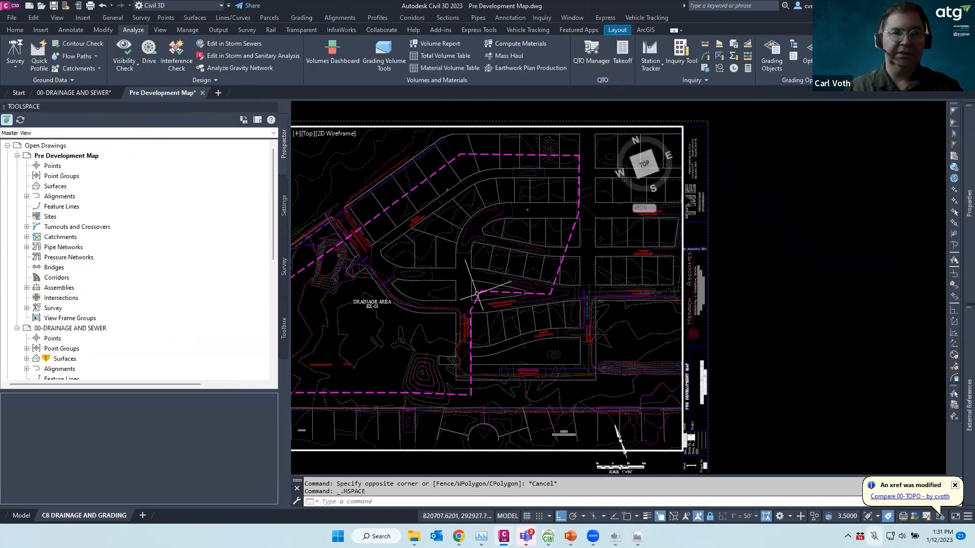
pyautogui.click(477, 294)
pyautogui.moveTo(960, 218)
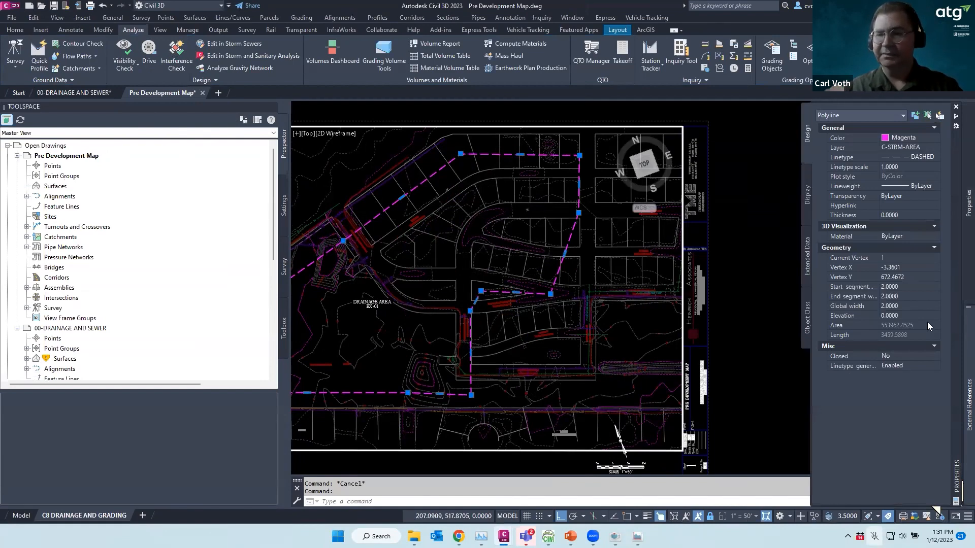
# Clear the selection, return to paper space, and bring back Hydraflow's pre-development rational hydrograph
pyautogui.press('Escape')
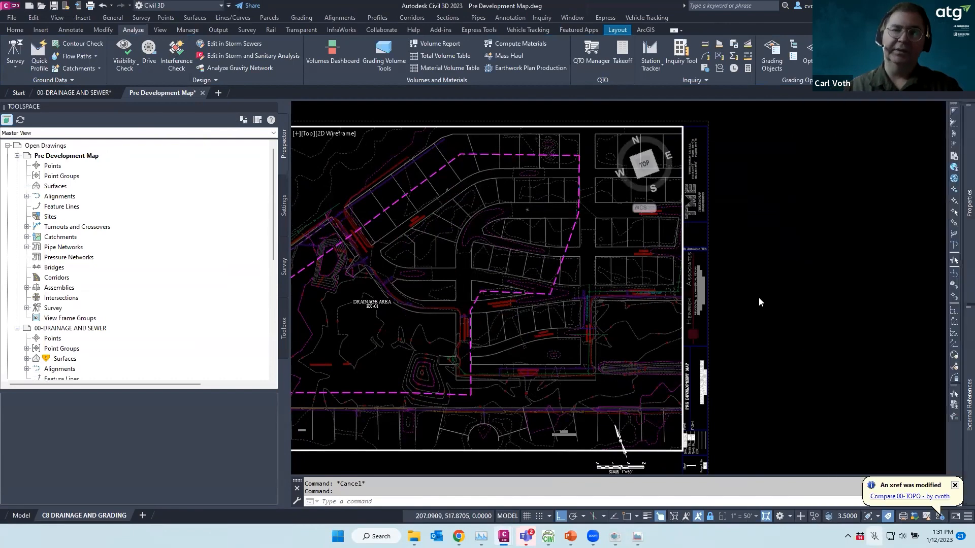
pyautogui.doubleClick(755, 282)
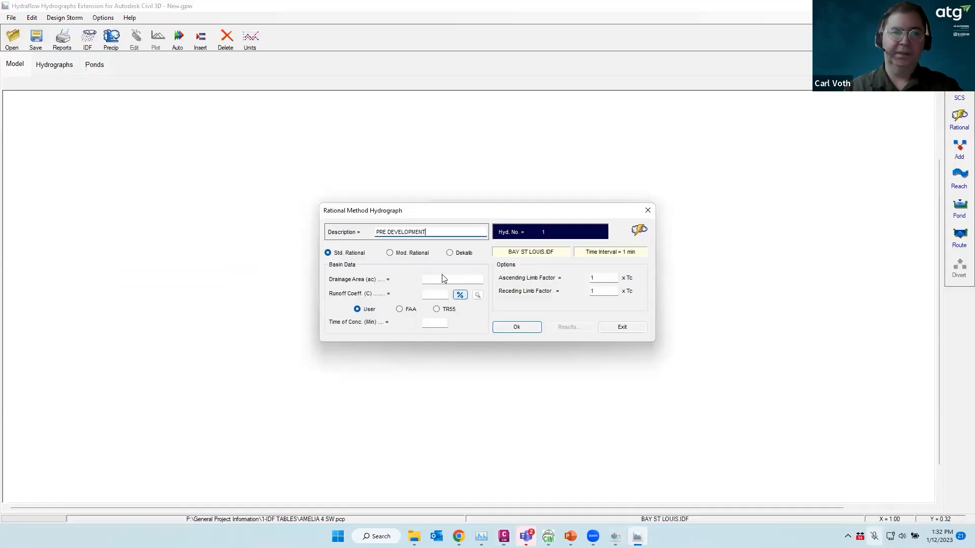
pyautogui.click(443, 278)
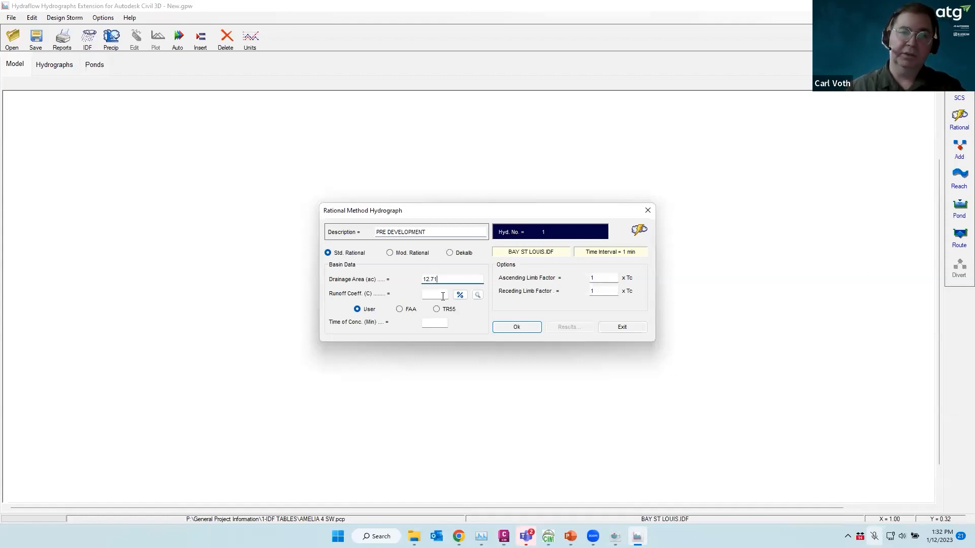
# Open the user's guide Runoff Coefficients (C) table and scroll to single family at 0.35–0.45
pyautogui.click(478, 294)
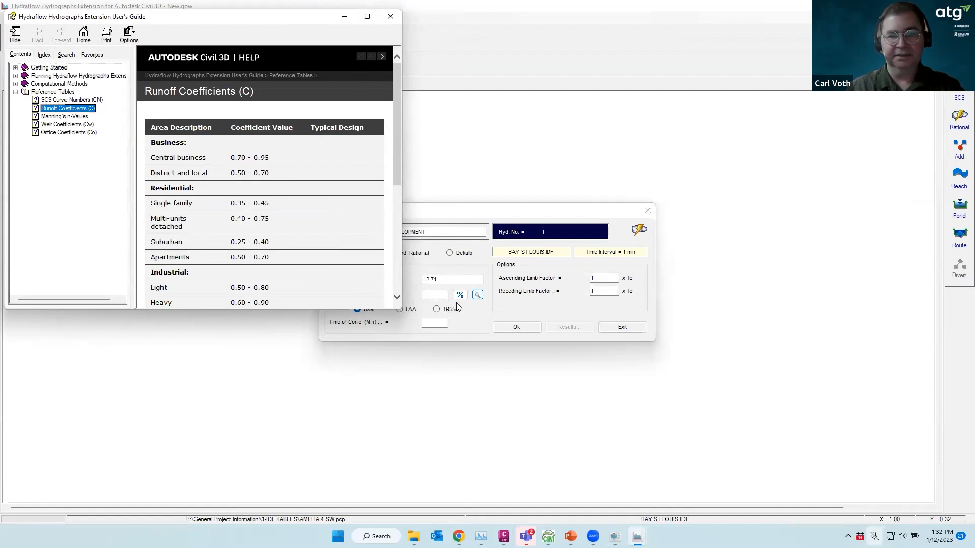
pyautogui.moveTo(401, 163); pyautogui.dragTo(401, 243)
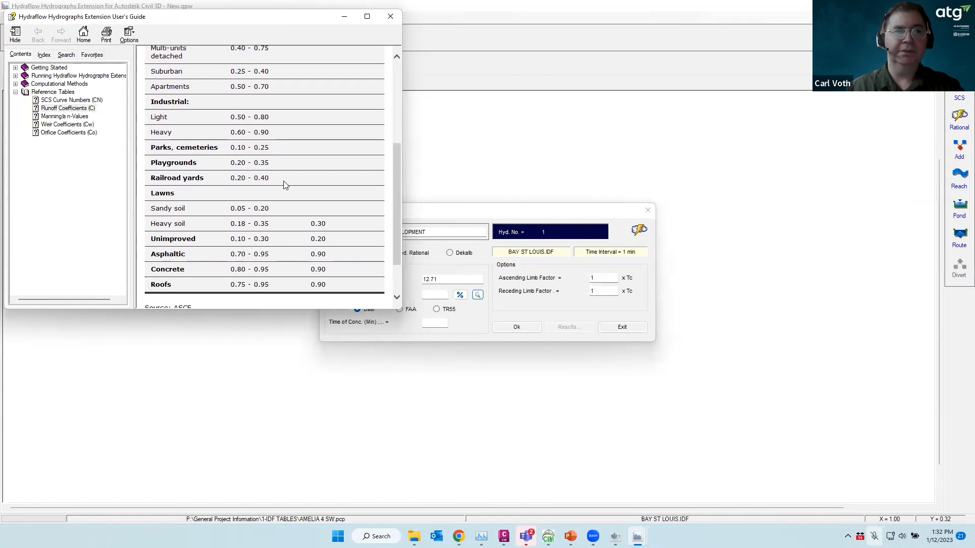
pyautogui.scroll(4, 283, 182)
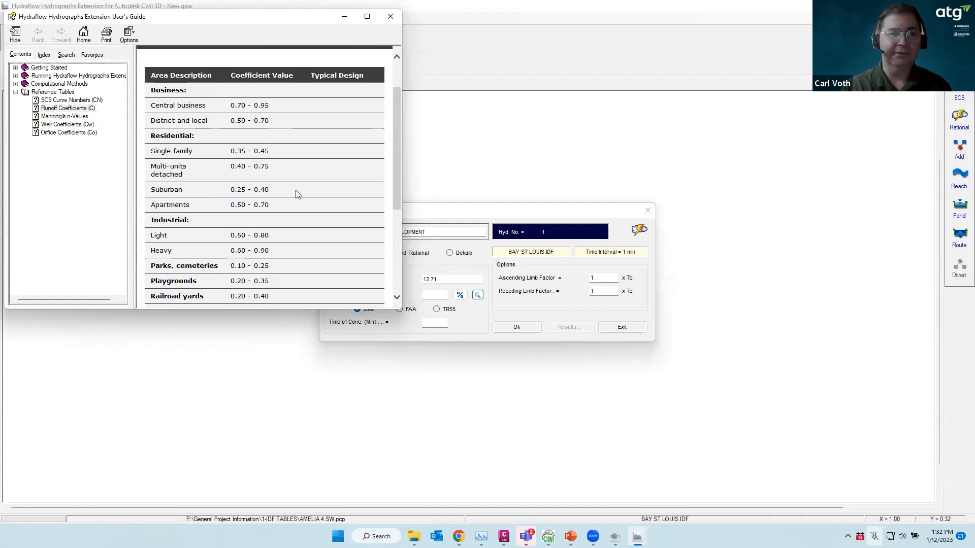
pyautogui.scroll(-2, 297, 194)
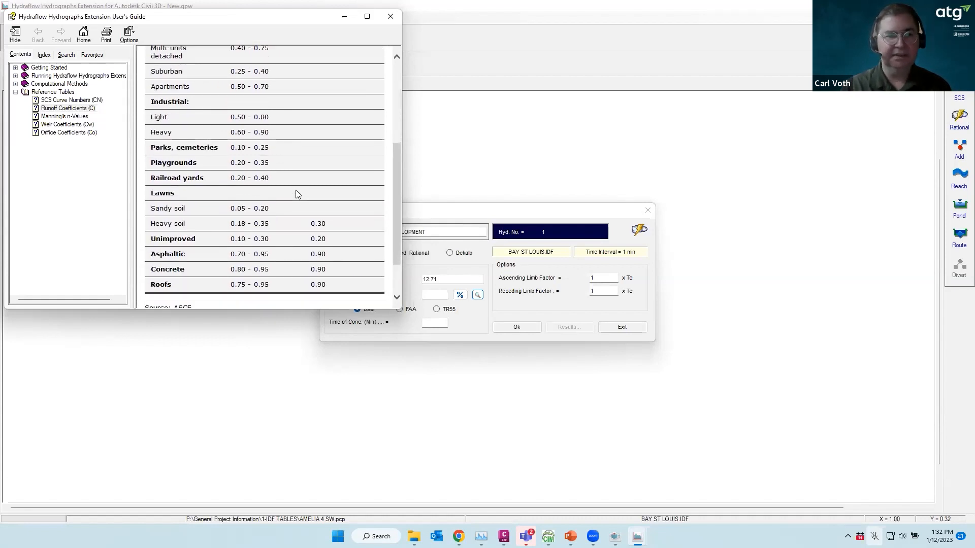
pyautogui.scroll(-1, 287, 212)
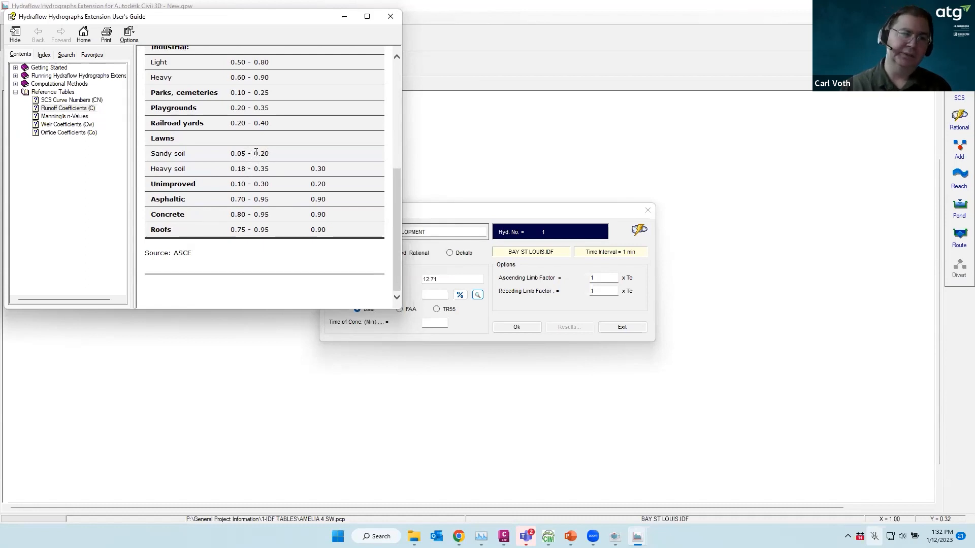
pyautogui.scroll(2, 256, 152)
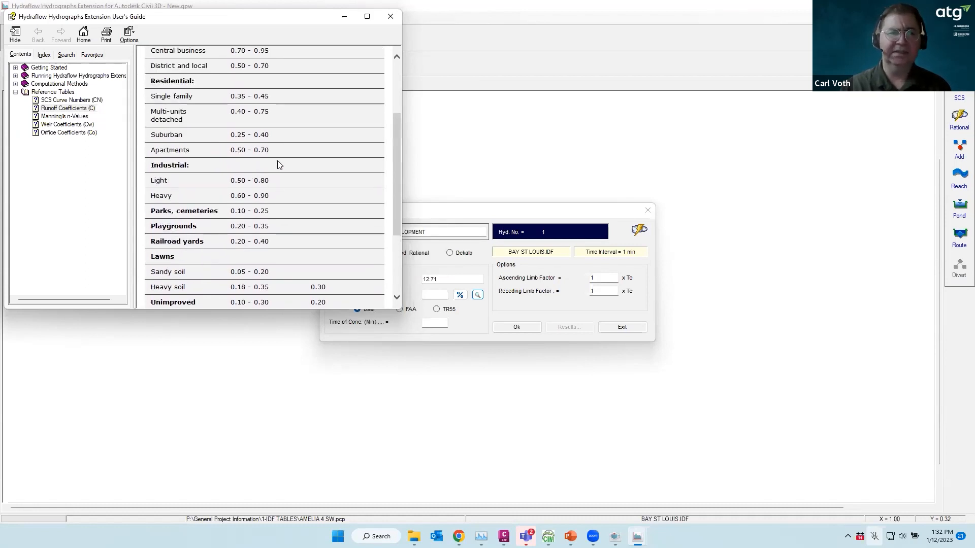
pyautogui.scroll(2, 278, 164)
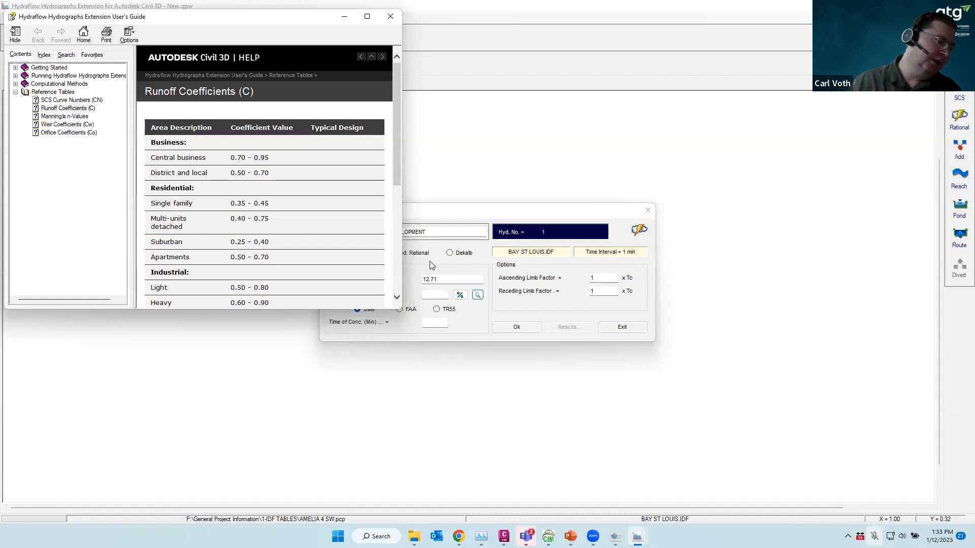
# Close the user's guide and set the time of concentration to 27 minutes
pyautogui.click(438, 294)
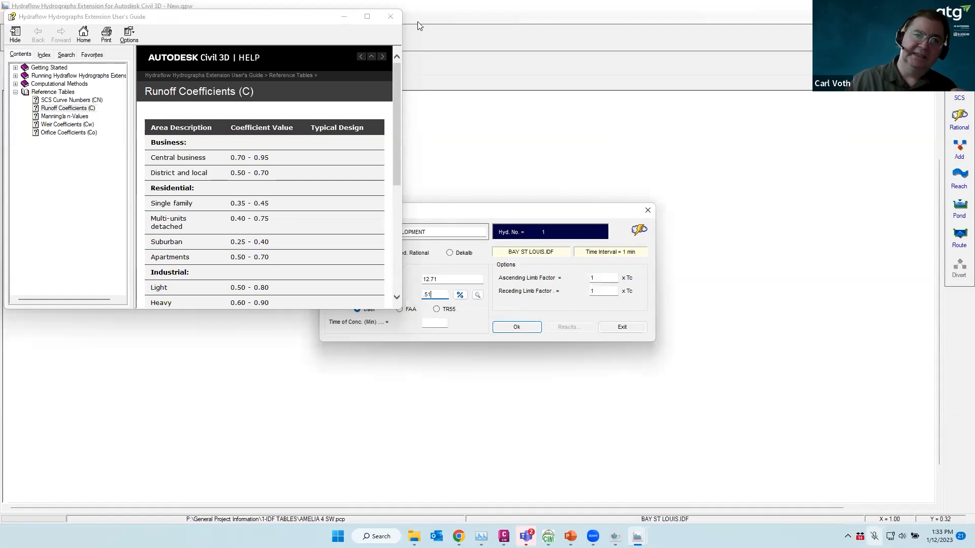
pyautogui.click(390, 17)
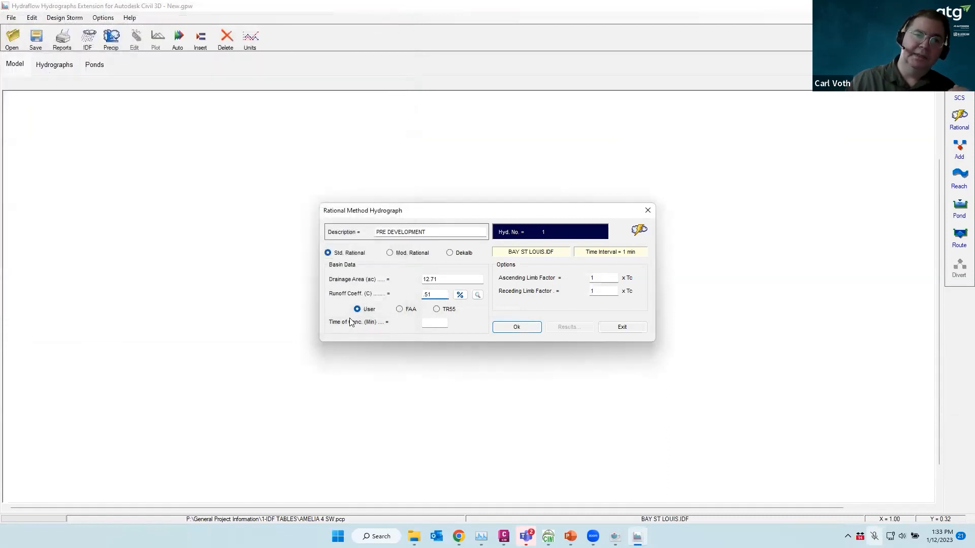
pyautogui.click(435, 322)
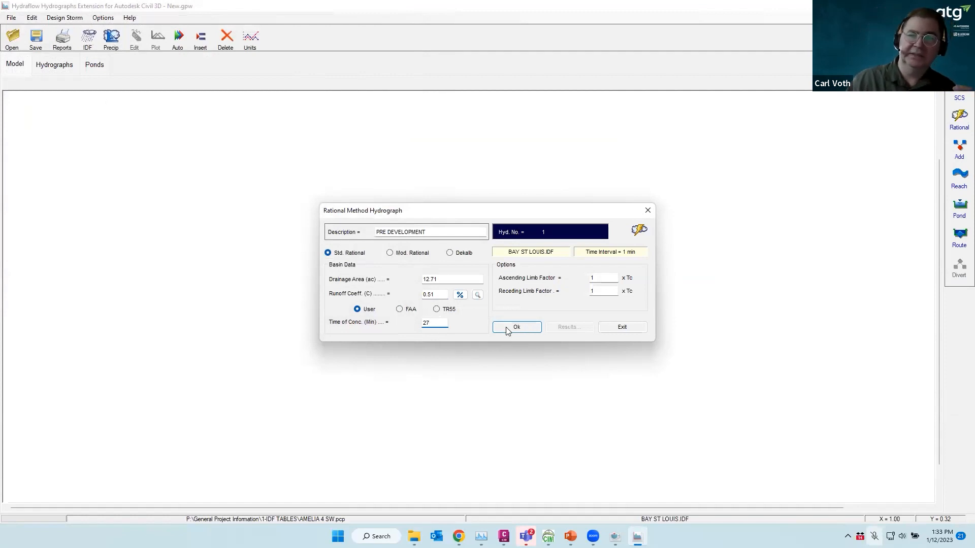
# Compute a composite runoff coefficient of 0.61 from 6.61 ac at 0.9 and 6.1 ac at 0.30, then accept
pyautogui.click(459, 295)
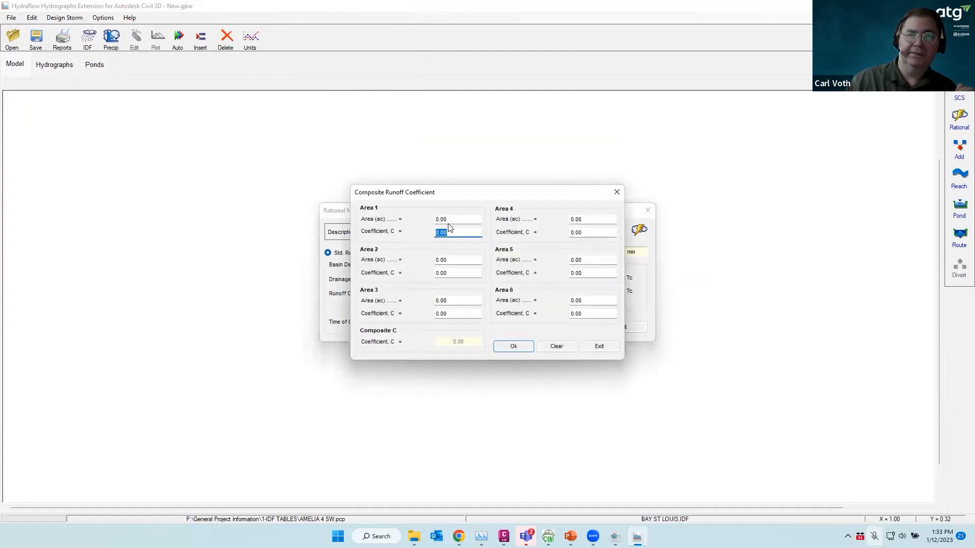
pyautogui.moveTo(490, 197); pyautogui.dragTo(669, 288)
pyautogui.write('0')
pyautogui.hotkey('shift', 'Tab')
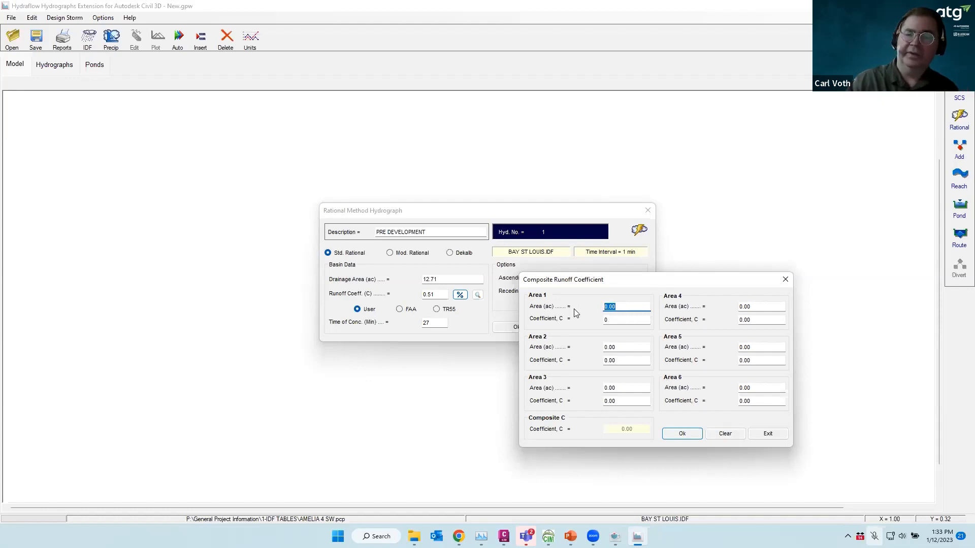
pyautogui.write('6.61')
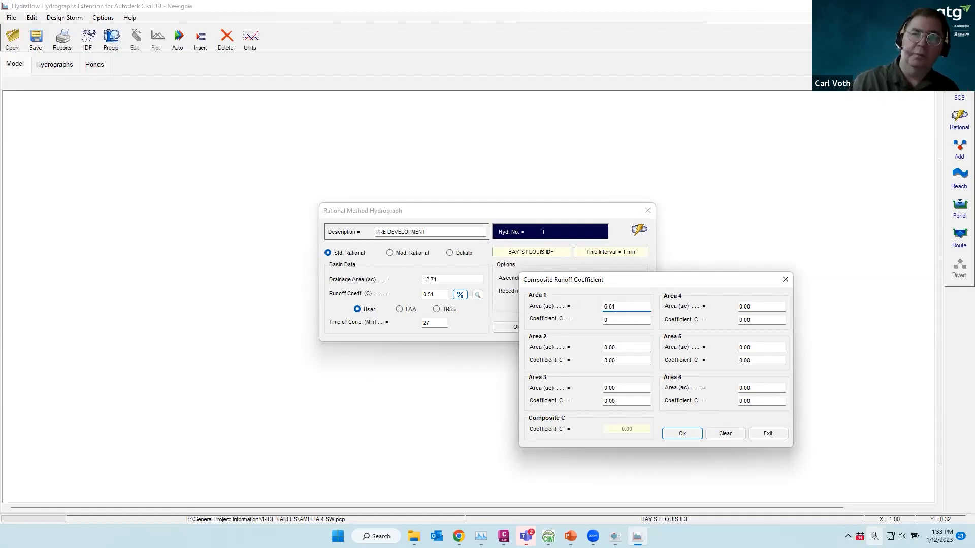
pyautogui.press('Tab')
pyautogui.write('.9')
pyautogui.press('Tab')
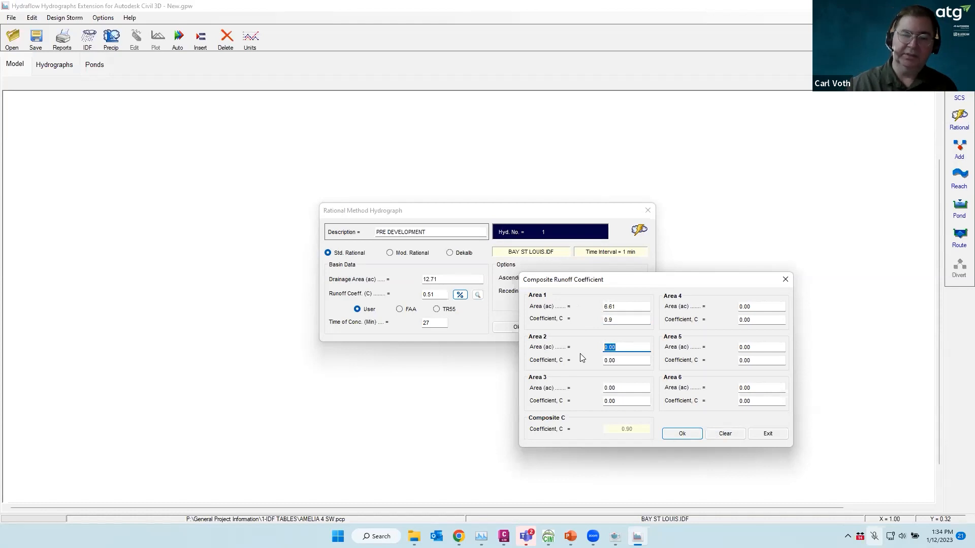
pyautogui.write('6')
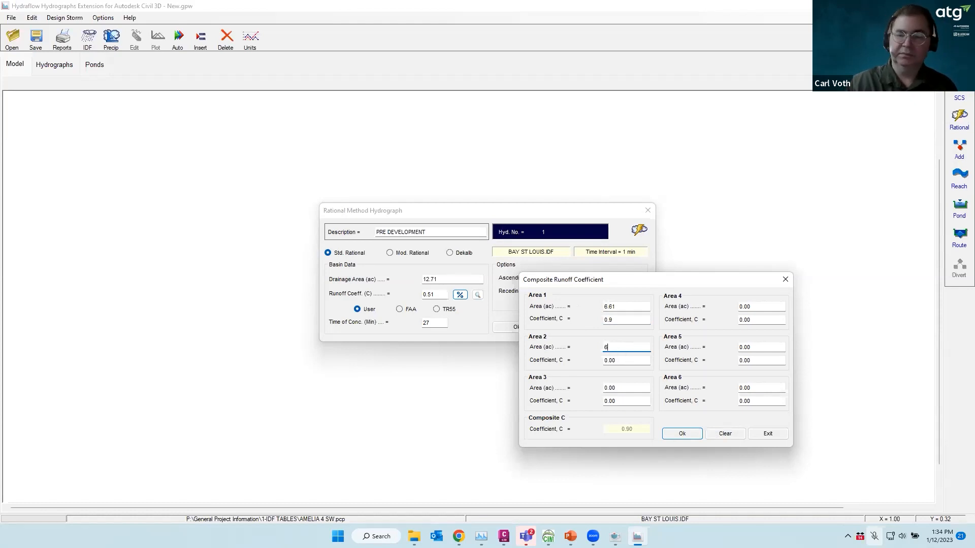
pyautogui.write('.1')
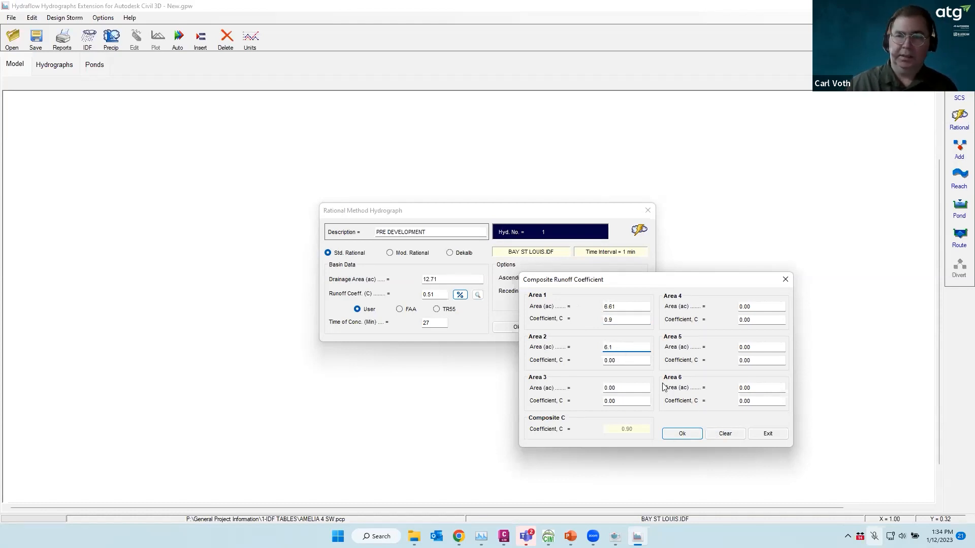
pyautogui.press('Tab')
pyautogui.write('.30')
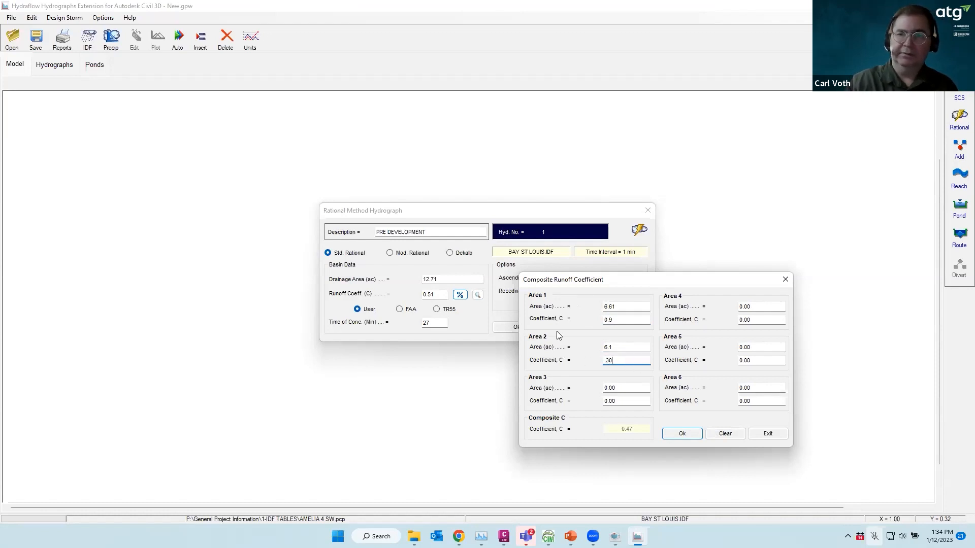
pyautogui.click(680, 434)
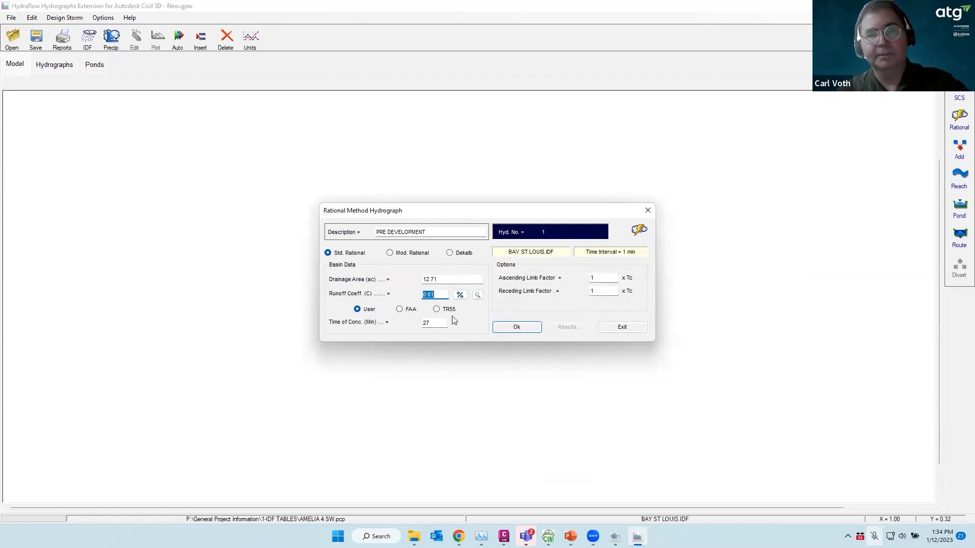
pyautogui.click(520, 327)
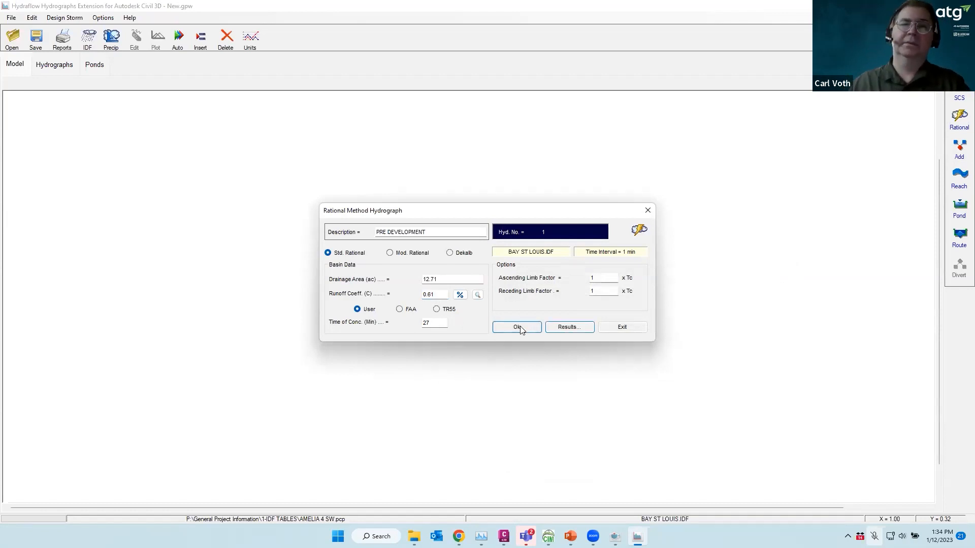
# Show the 25-year pre-development hydrograph results, peaking at 49.35 cfs at 27 minutes
pyautogui.click(567, 329)
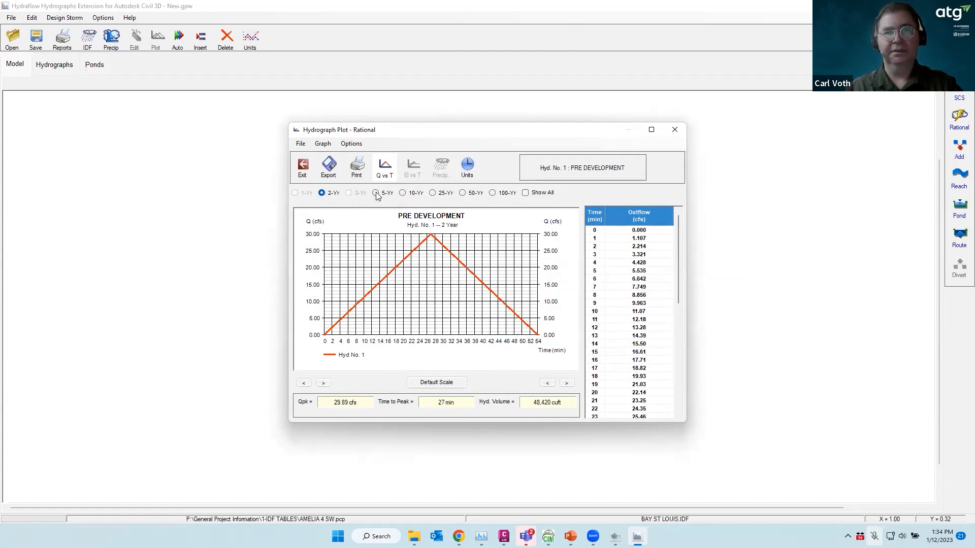
pyautogui.click(525, 193)
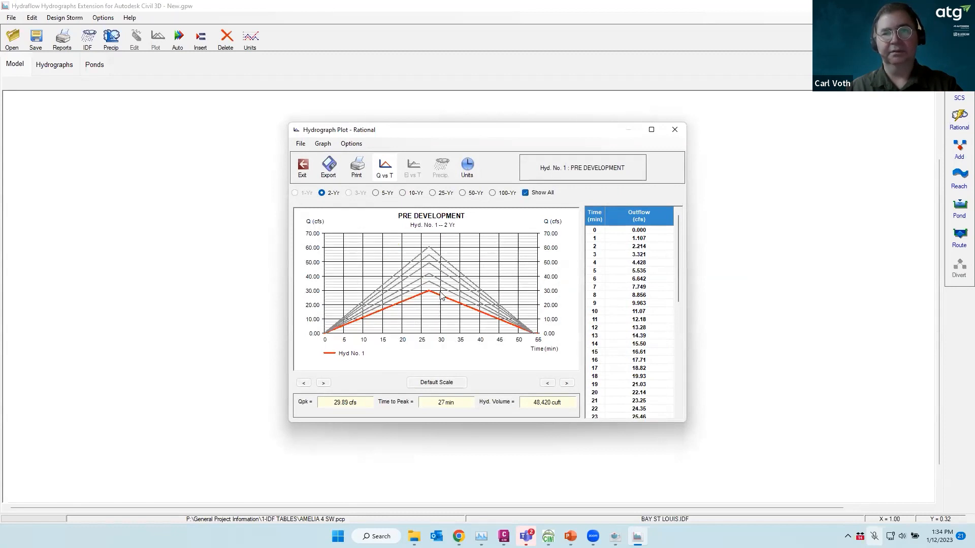
pyautogui.click(526, 193)
pyautogui.click(434, 196)
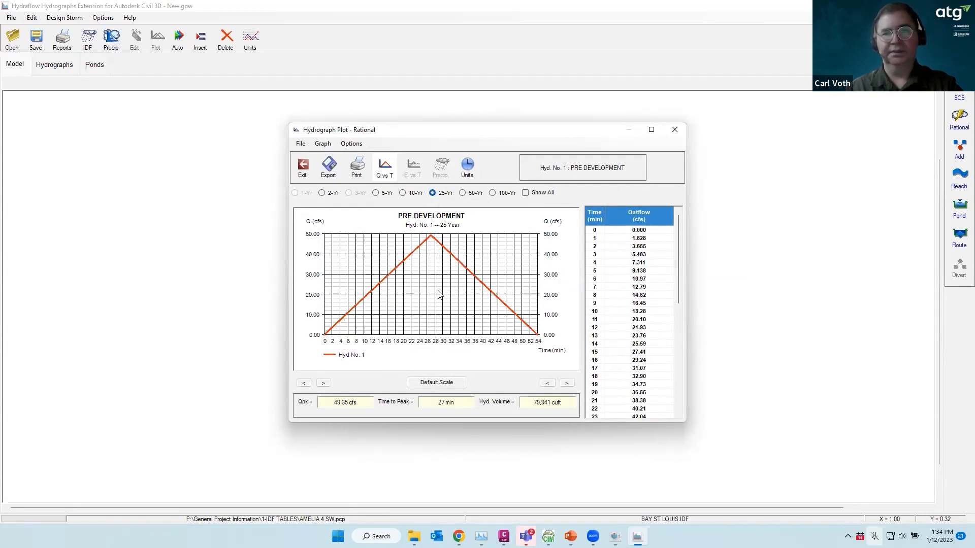
pyautogui.scroll(-7, 629, 313)
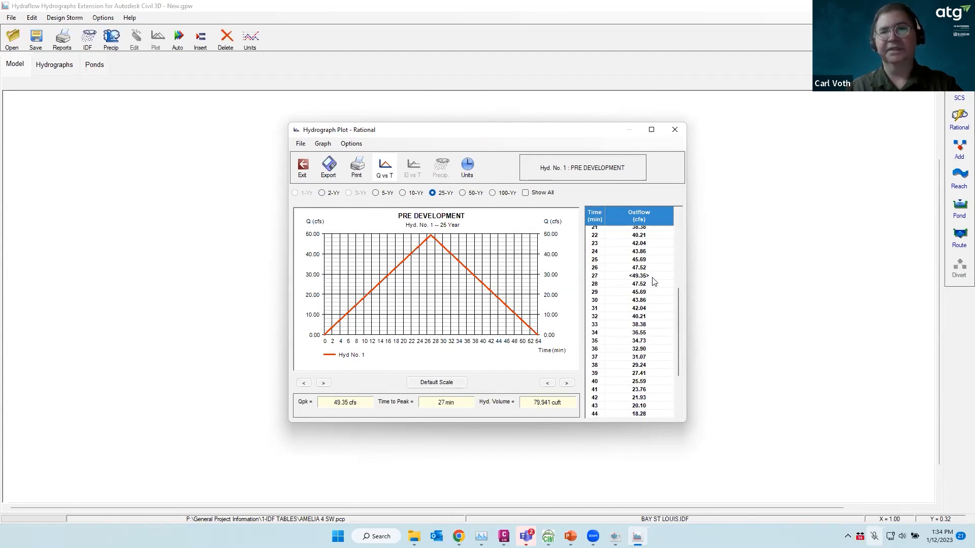
# Close the hydrograph plot and editor, and check the rainfall IDF curves
pyautogui.click(303, 166)
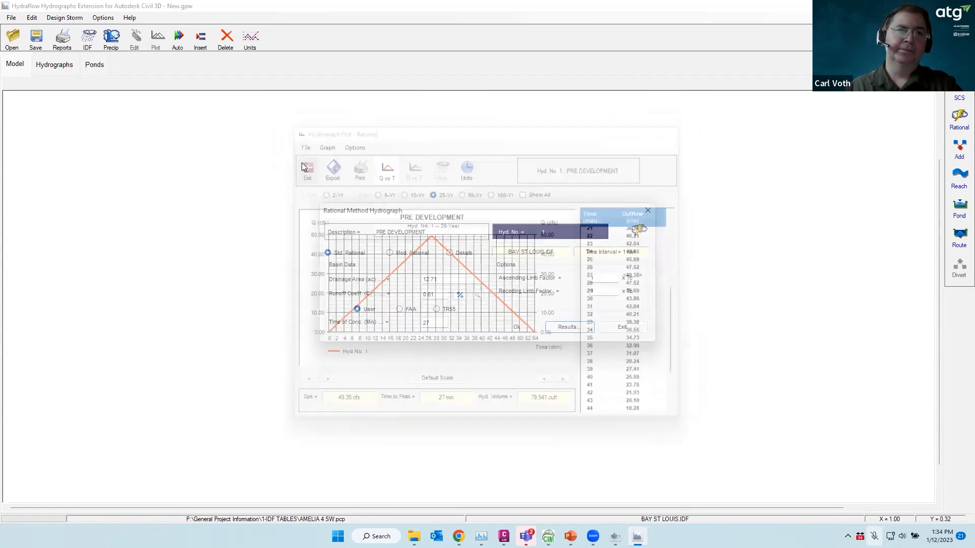
pyautogui.click(622, 327)
pyautogui.click(90, 39)
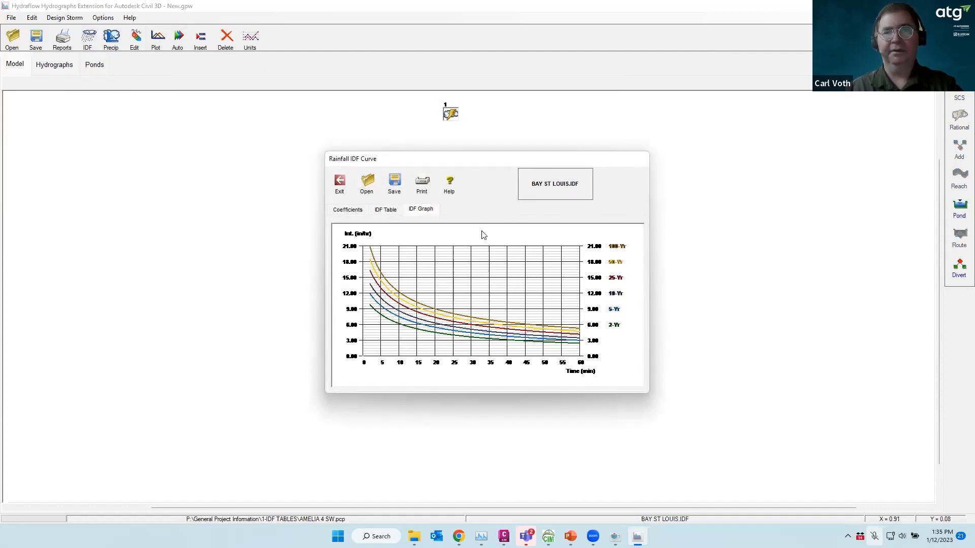
pyautogui.click(339, 183)
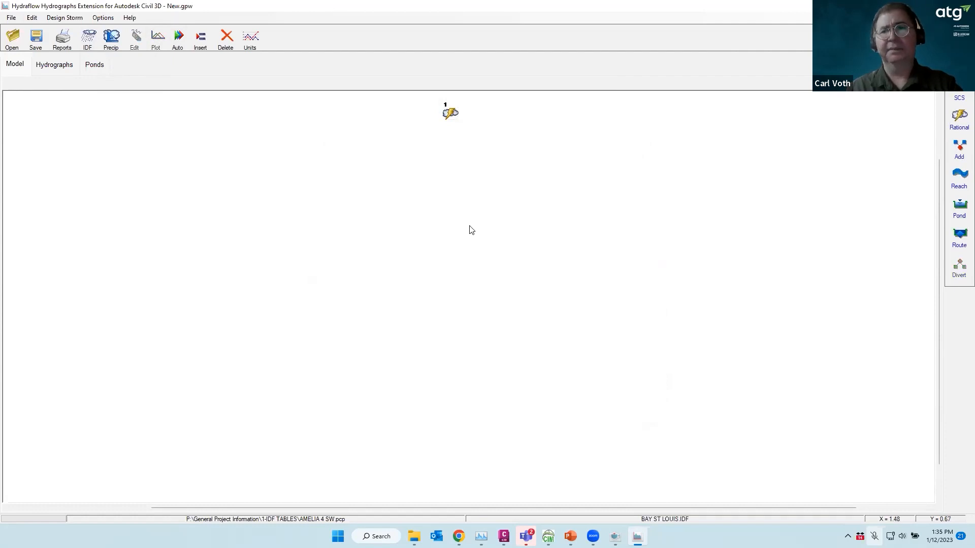
# Move hydrograph node 1 toward the upper left and close its editor again
pyautogui.moveTo(450, 115); pyautogui.dragTo(206, 154)
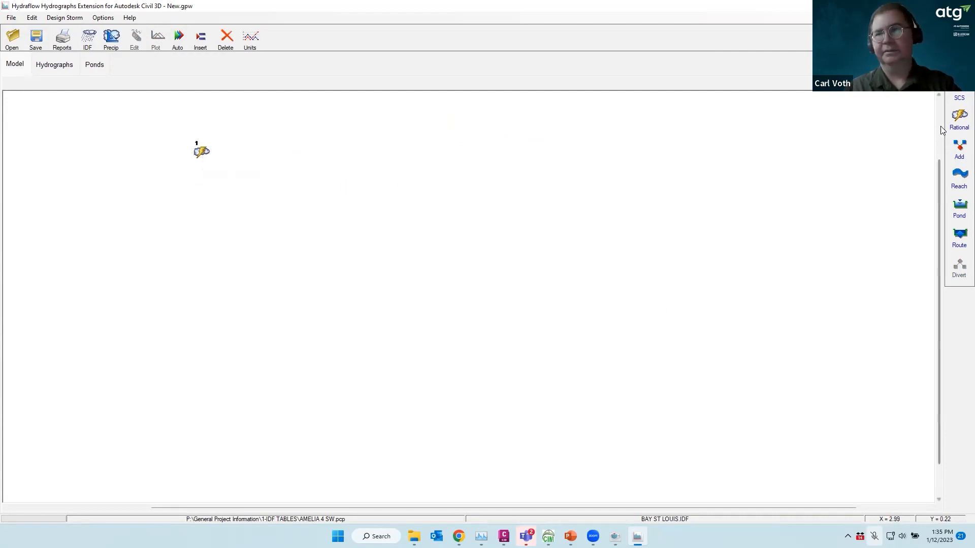
pyautogui.click(960, 120)
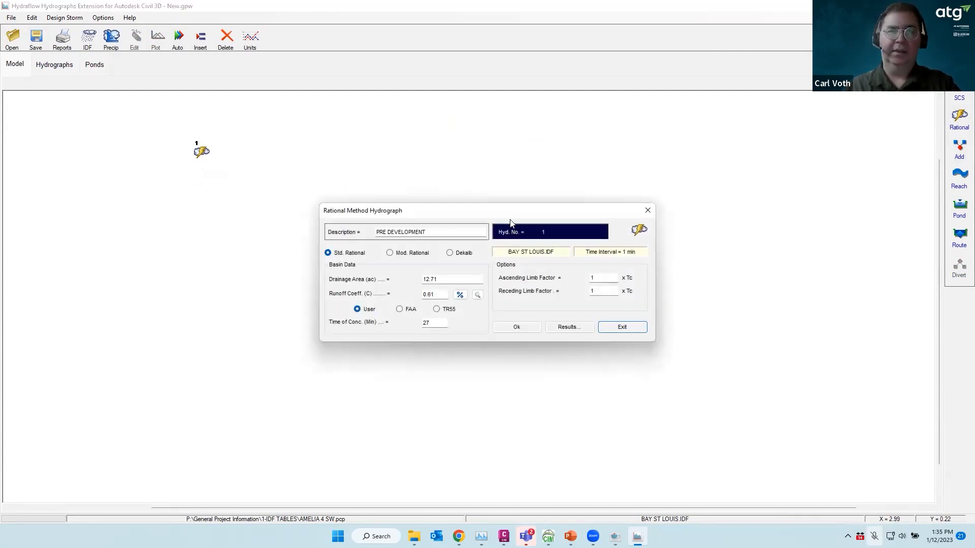
pyautogui.click(623, 327)
# Add rational hydrograph 2 with the description 'C' and move on to its drainage area
pyautogui.click(960, 119)
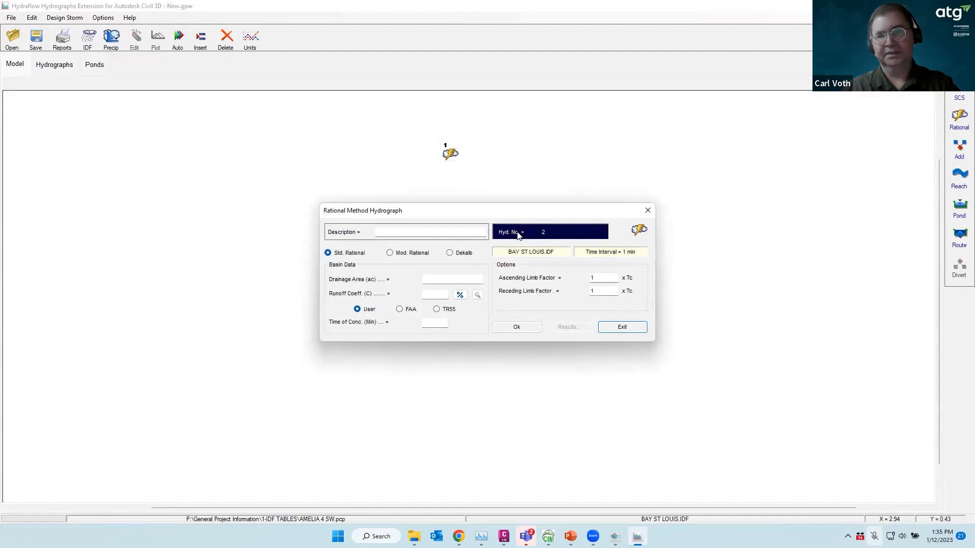
pyautogui.click(399, 234)
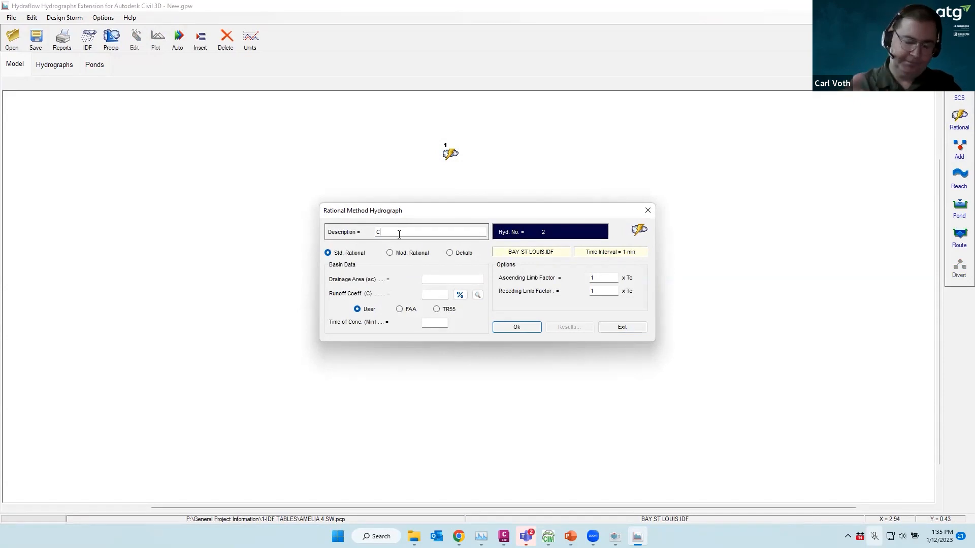
pyautogui.click(439, 278)
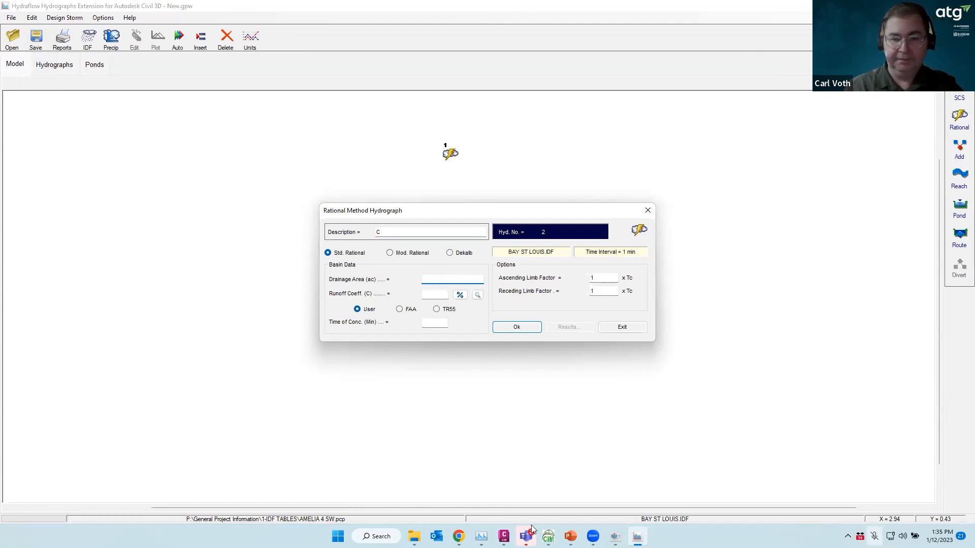
pyautogui.click(503, 536)
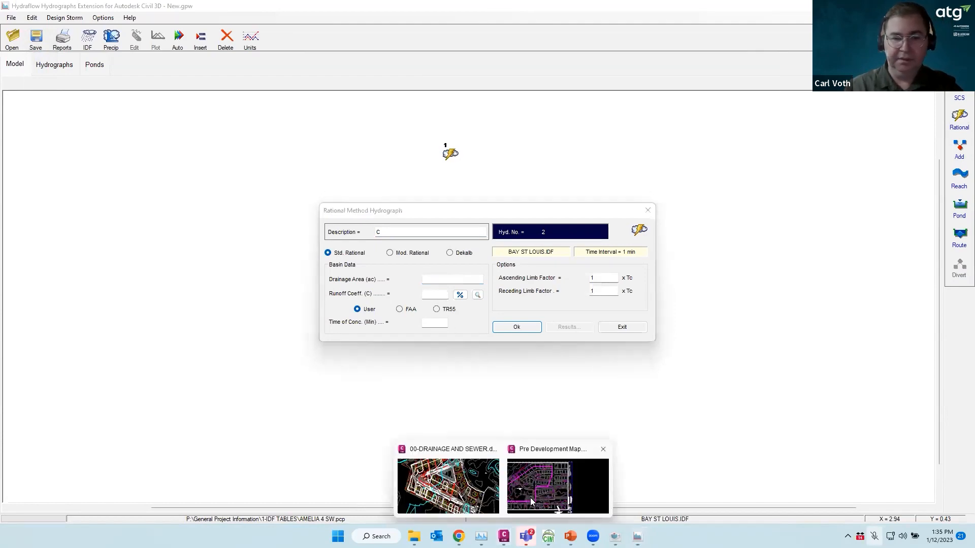
# In 00-DRAINAGE AND SEWER, zoom in on the C3.1, C2.1 and C3.2 catchment labels
pyautogui.click(449, 484)
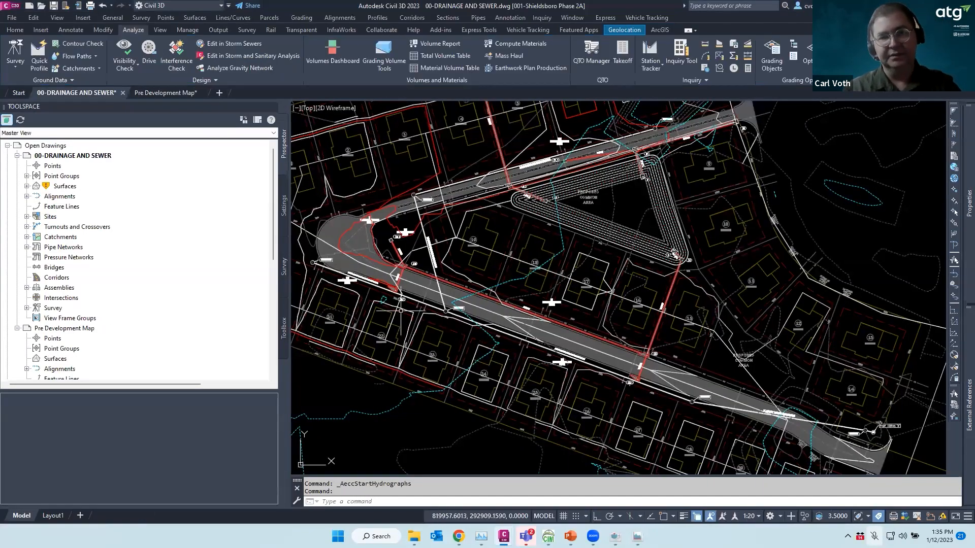
pyautogui.scroll(8, 338, 283)
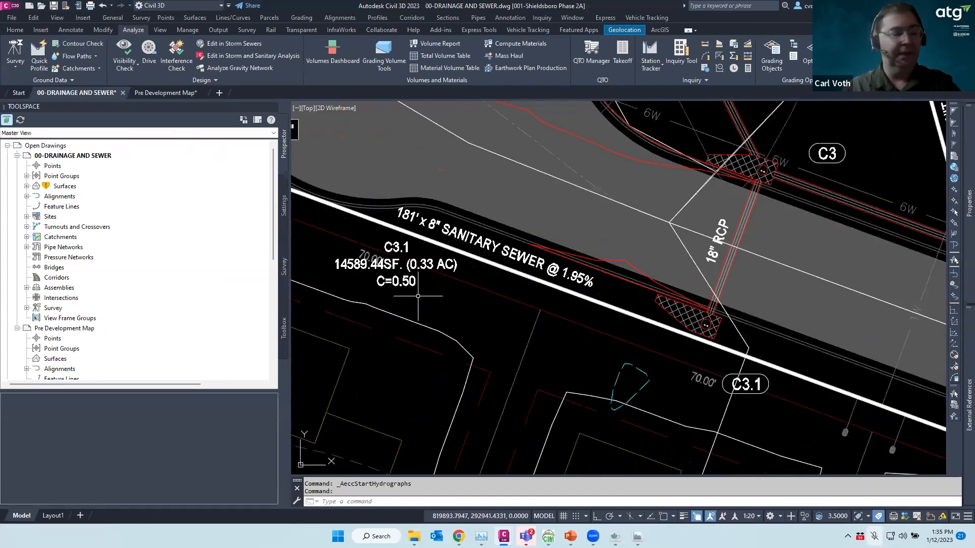
pyautogui.scroll(-7, 437, 292)
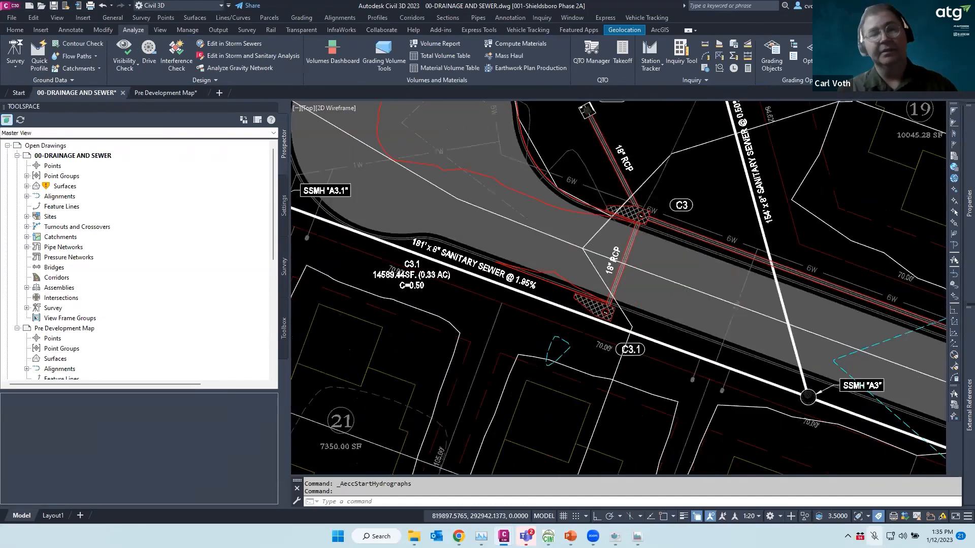
pyautogui.scroll(5, 665, 361)
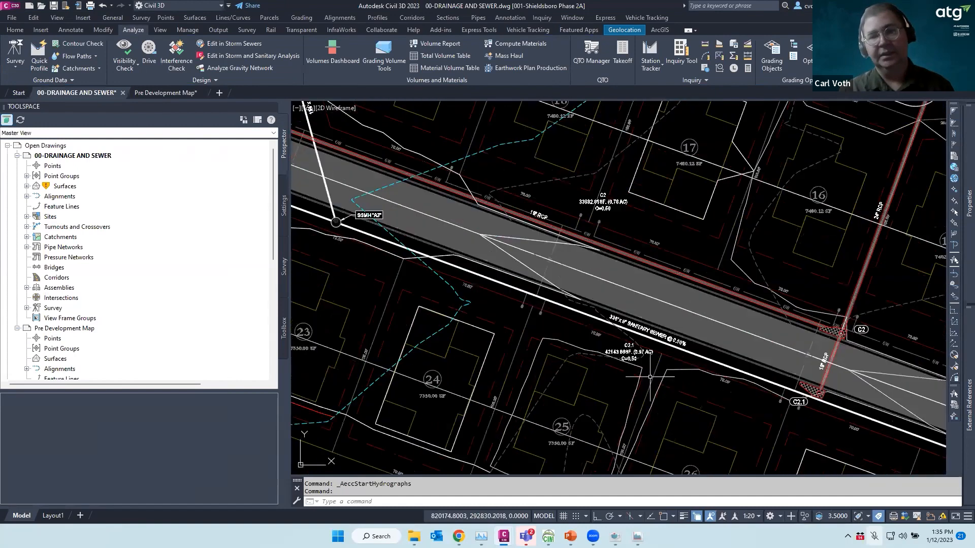
pyautogui.scroll(-5, 664, 362)
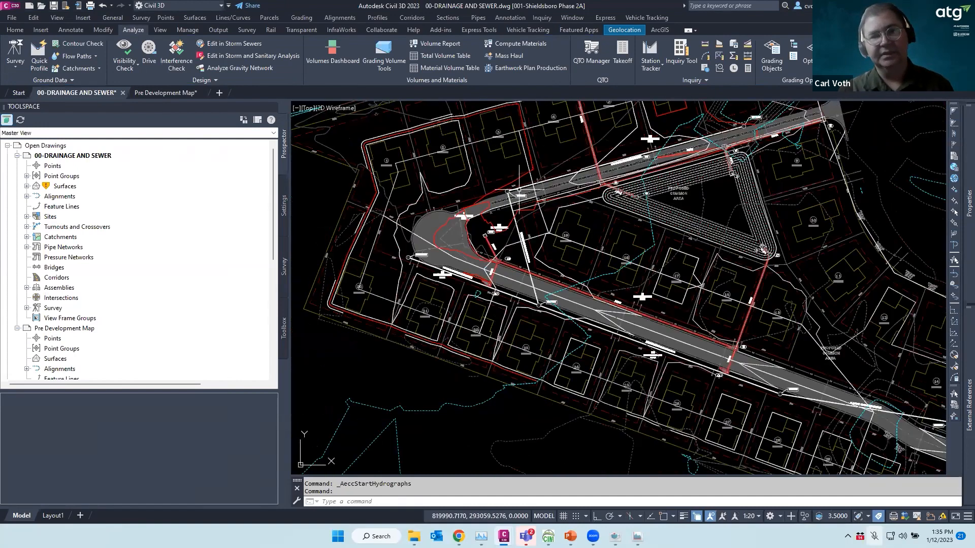
pyautogui.scroll(5, 505, 208)
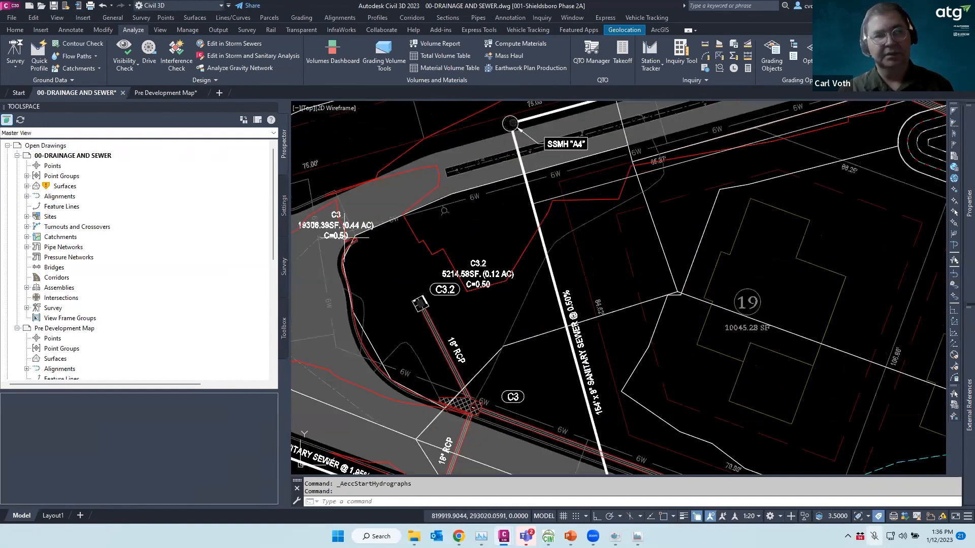
pyautogui.scroll(2, 505, 299)
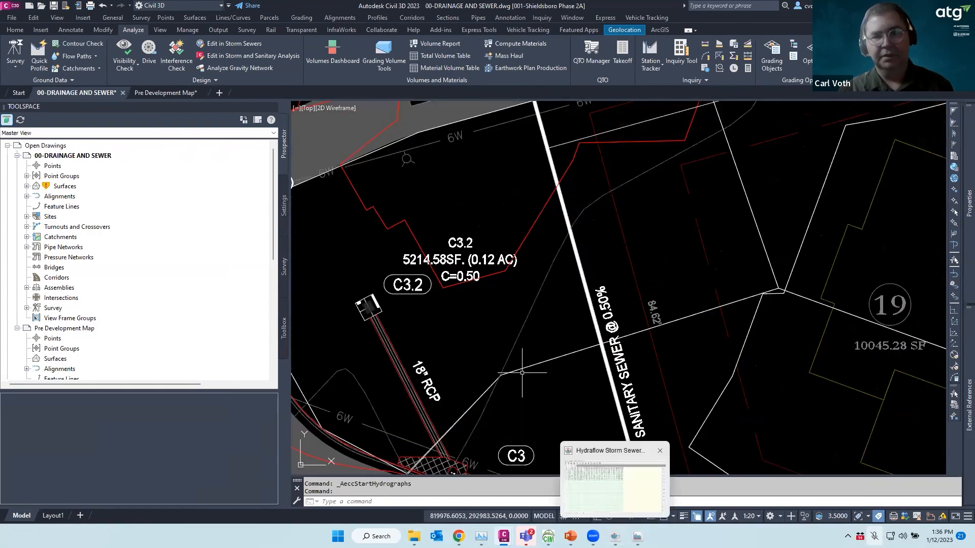
pyautogui.scroll(-5, 507, 289)
pyautogui.scroll(2, 581, 455)
# Enter hydrograph C's area 2.64 ac, runoff coefficient 0.72 and 5-minute Tc, and accept
pyautogui.click(637, 537)
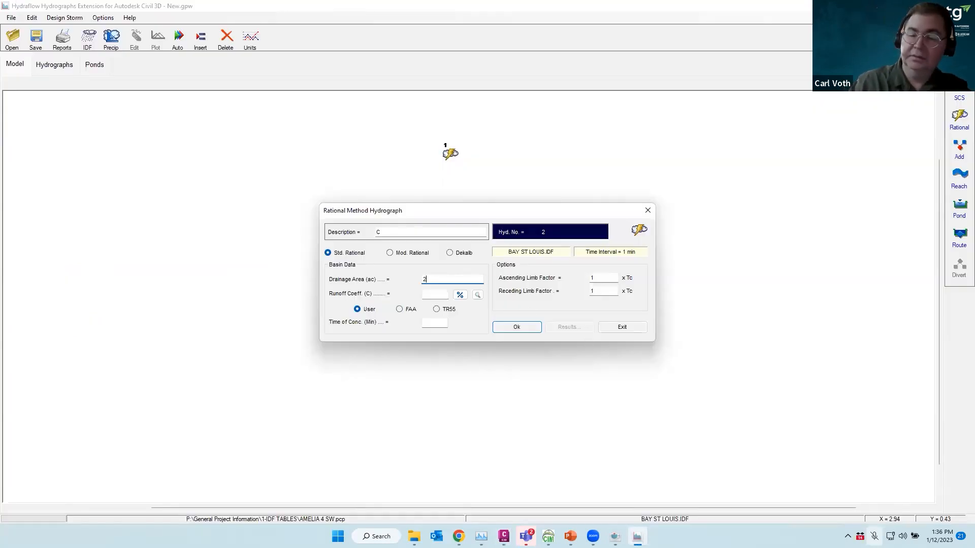
pyautogui.click(432, 294)
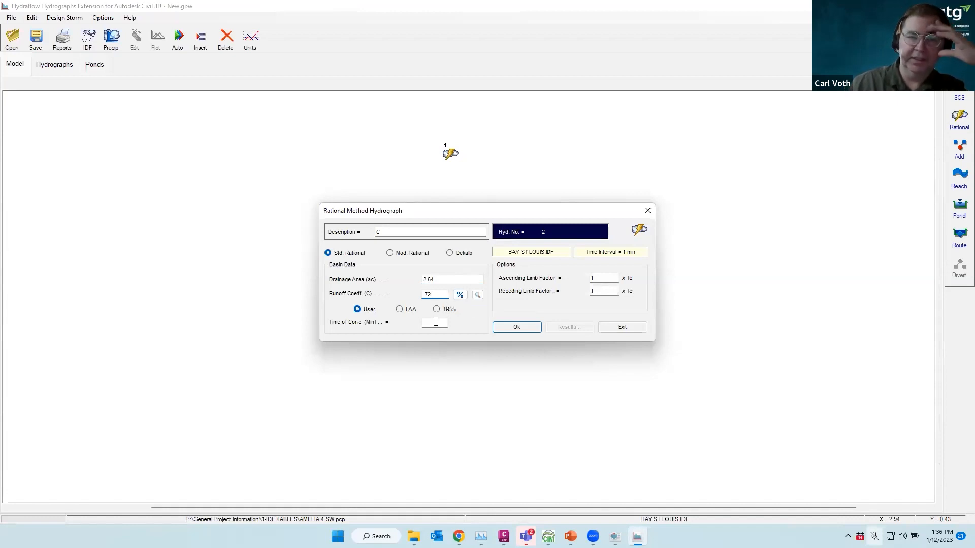
pyautogui.click(460, 295)
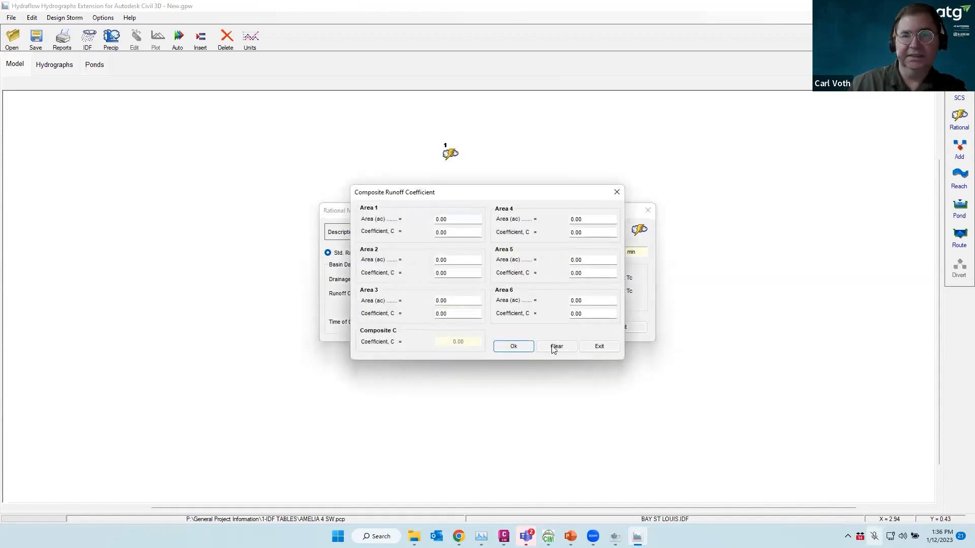
pyautogui.click(598, 347)
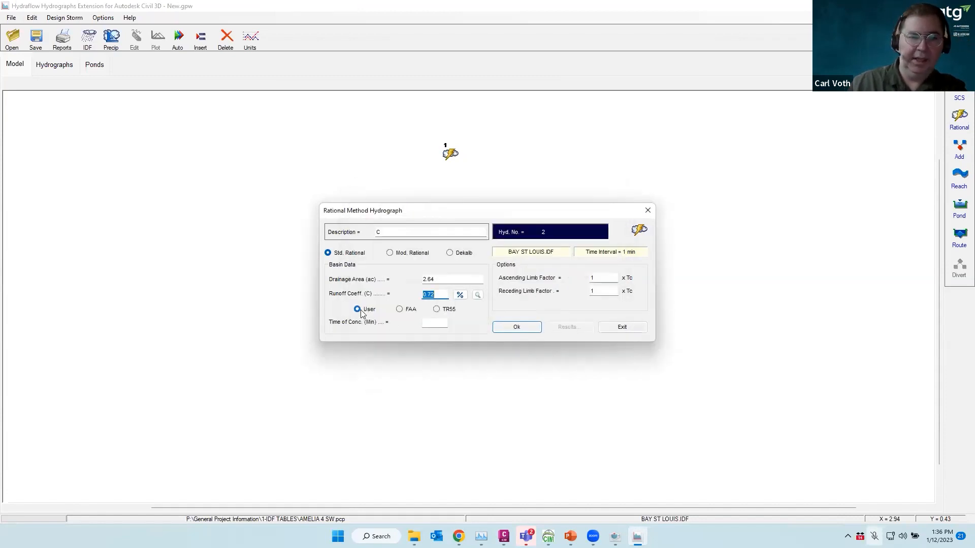
pyautogui.click(429, 322)
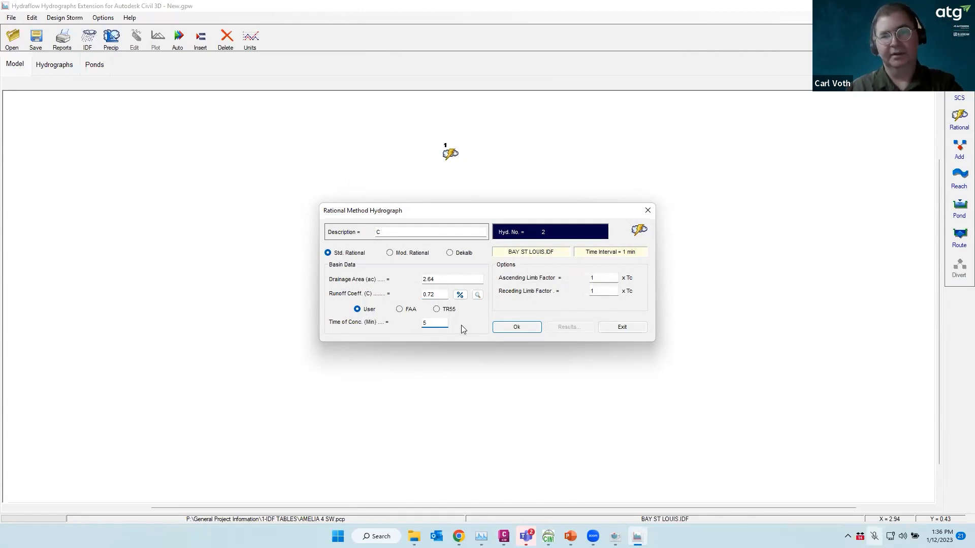
pyautogui.click(521, 329)
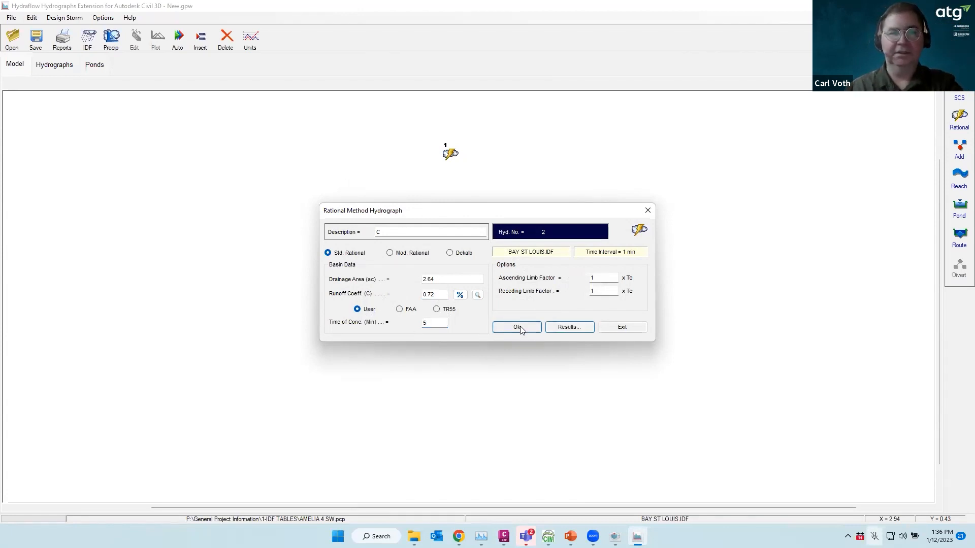
# Check the results plot peaking at 24.71 cfs, close the editor, and place node 2 on the model
pyautogui.click(566, 328)
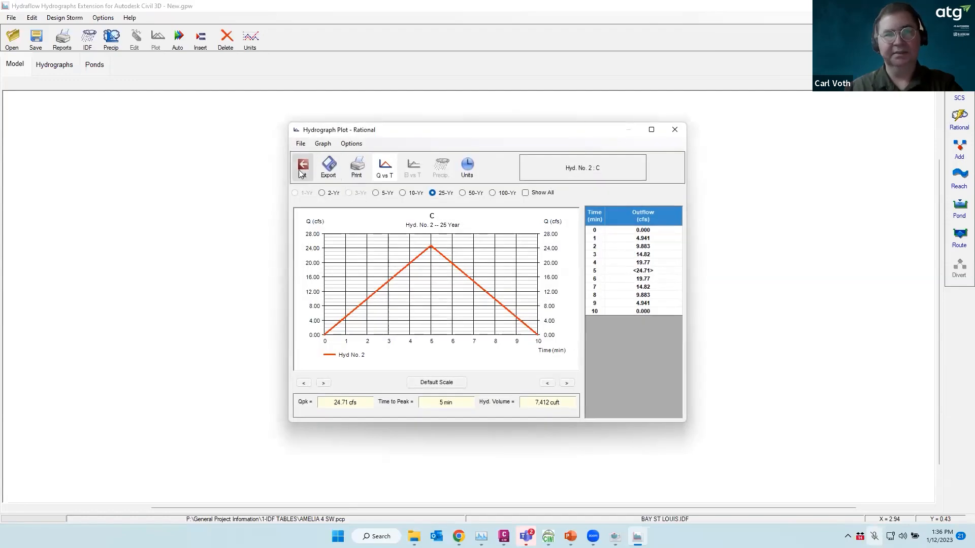
pyautogui.click(302, 170)
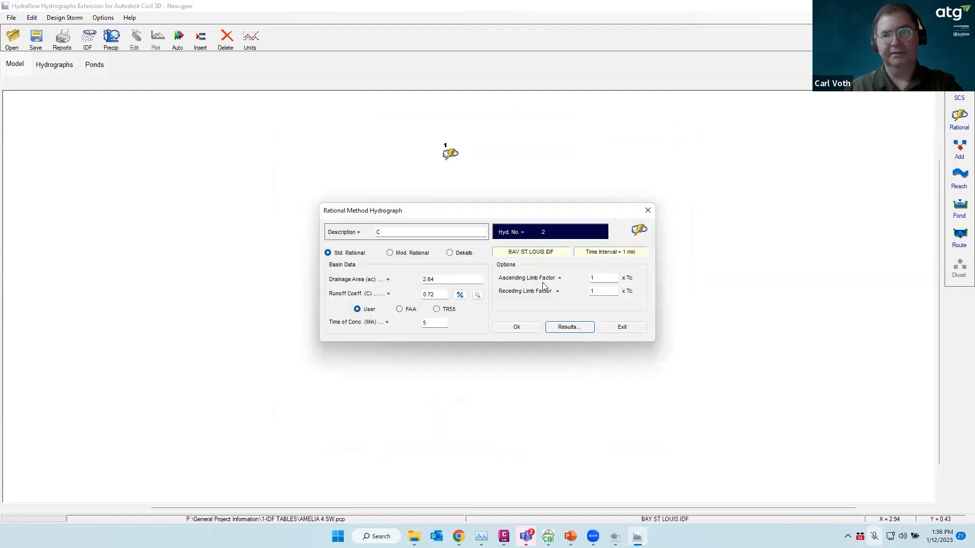
pyautogui.click(618, 329)
pyautogui.moveTo(629, 115); pyautogui.dragTo(563, 143)
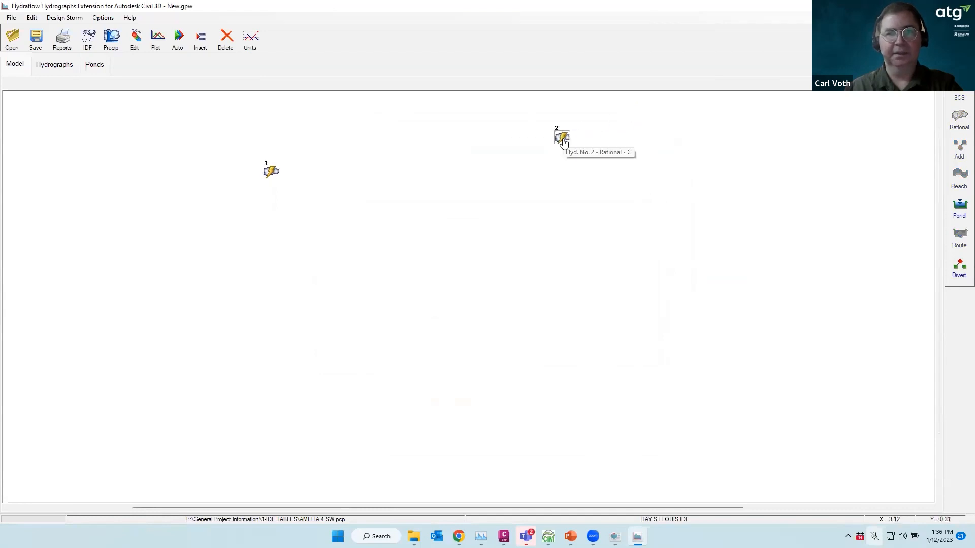
pyautogui.moveTo(503, 536)
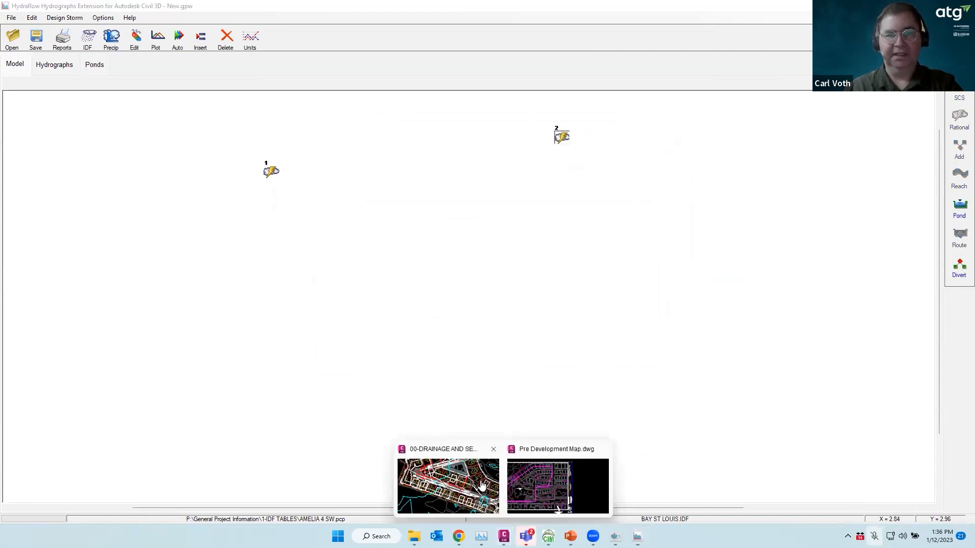
# Close the Pre Development Map drawing without saving changes
pyautogui.click(601, 452)
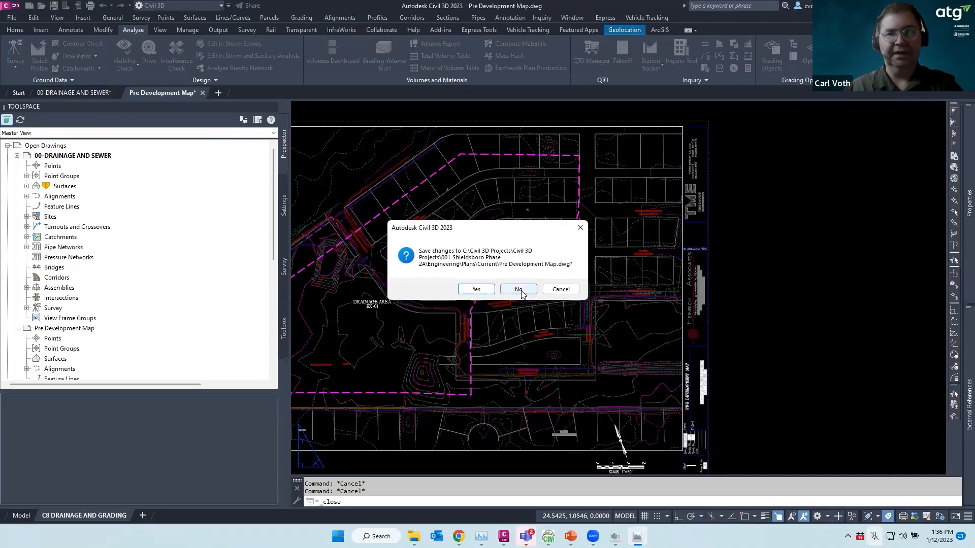
pyautogui.click(518, 289)
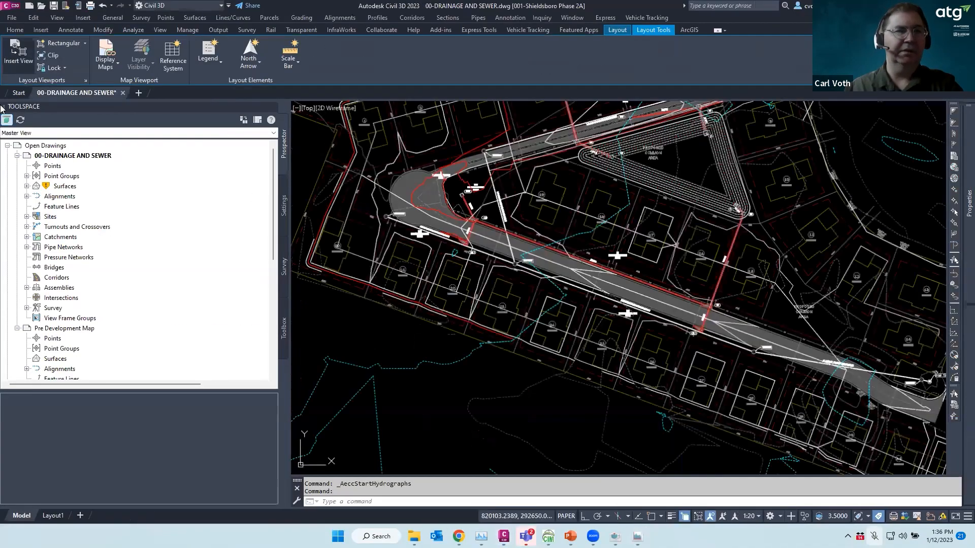
pyautogui.click(18, 92)
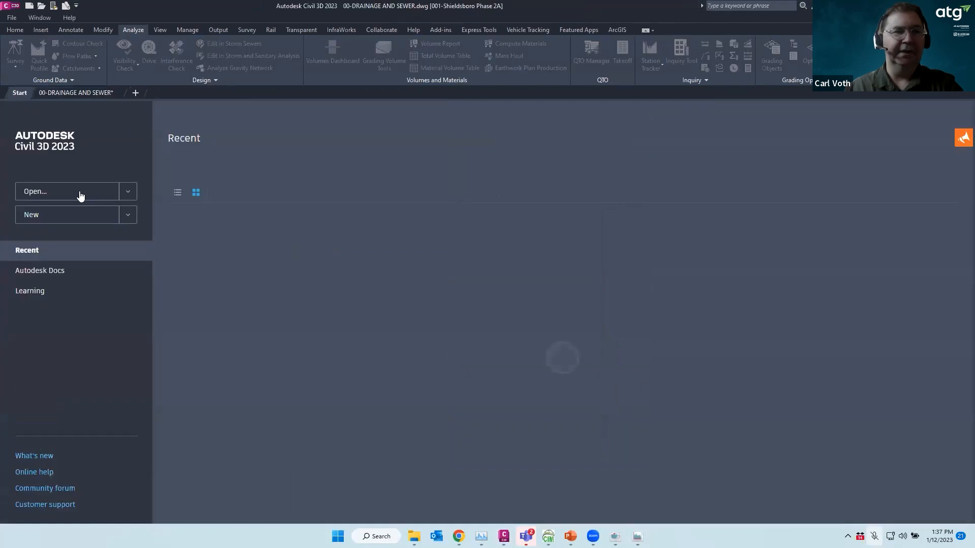
# Open the Post Development Map from Civil 3D Projects > 001-Shieldsboro Phase 2A > Engineering > Plans > Current
pyautogui.click(80, 191)
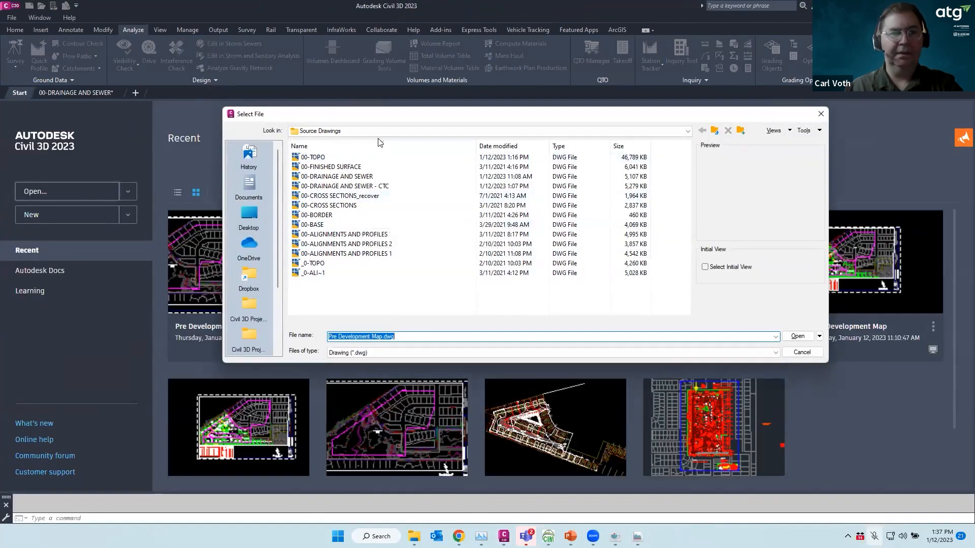
pyautogui.click(249, 336)
pyautogui.doubleClick(326, 157)
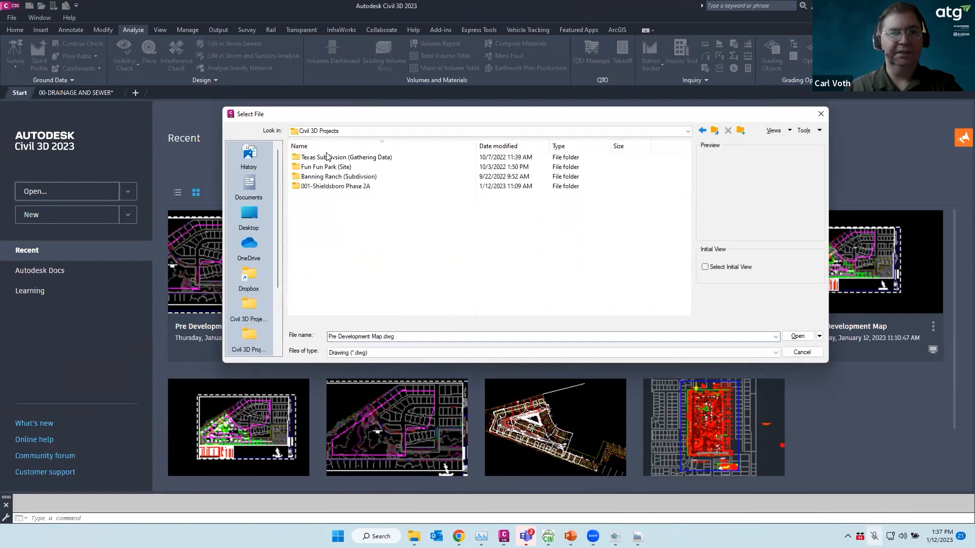
pyautogui.doubleClick(311, 186)
pyautogui.click(316, 157)
pyautogui.doubleClick(316, 156)
pyautogui.click(310, 176)
pyautogui.doubleClick(310, 175)
pyautogui.click(308, 164)
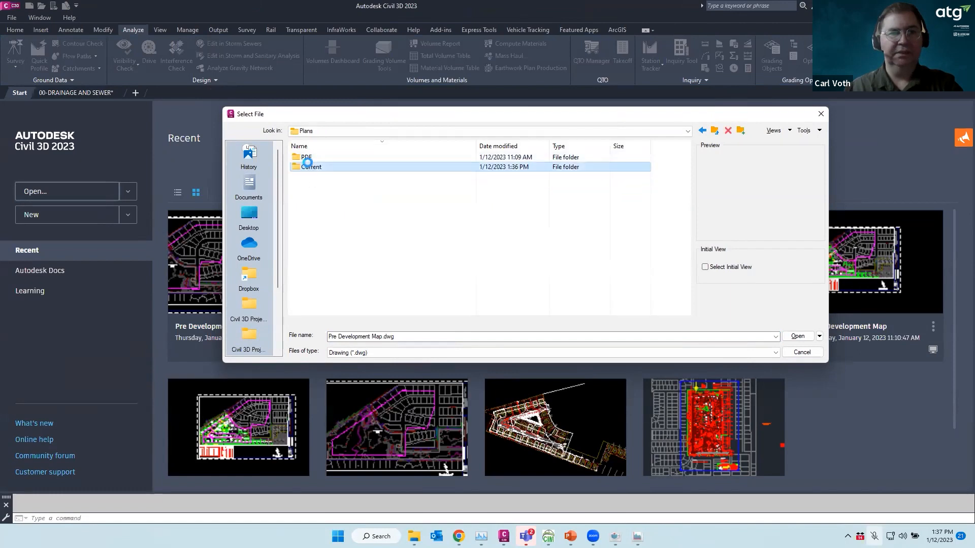
pyautogui.scroll(-5, 339, 277)
pyautogui.click(325, 302)
pyautogui.doubleClick(325, 301)
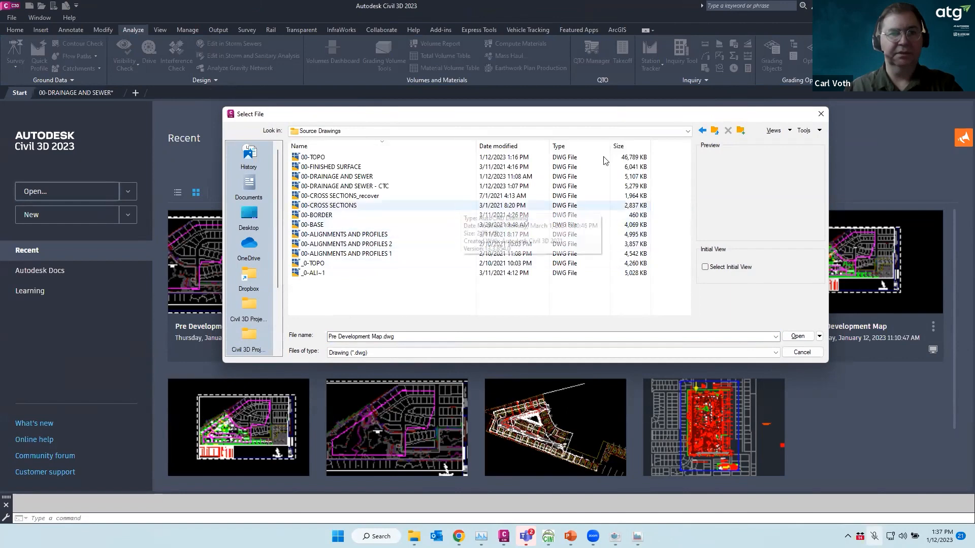
pyautogui.click(714, 131)
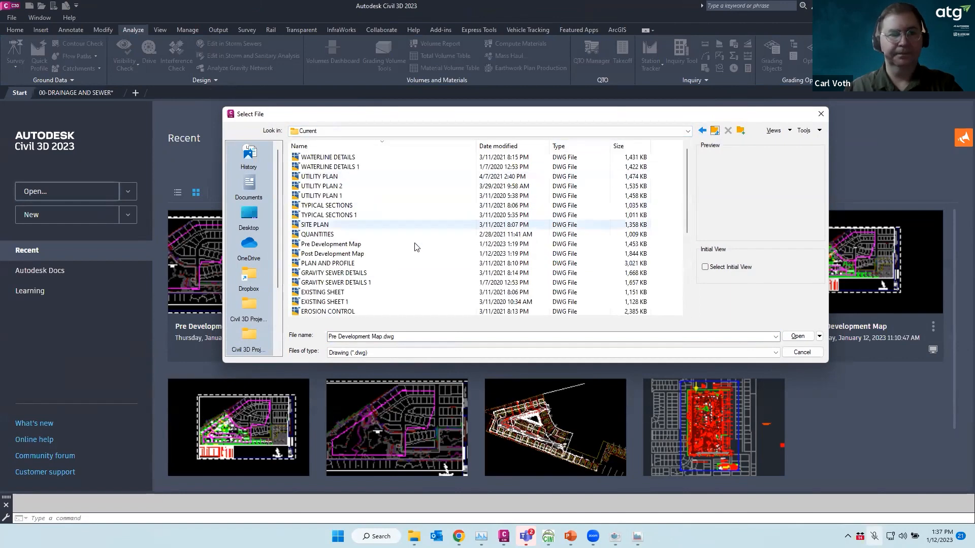
pyautogui.doubleClick(341, 254)
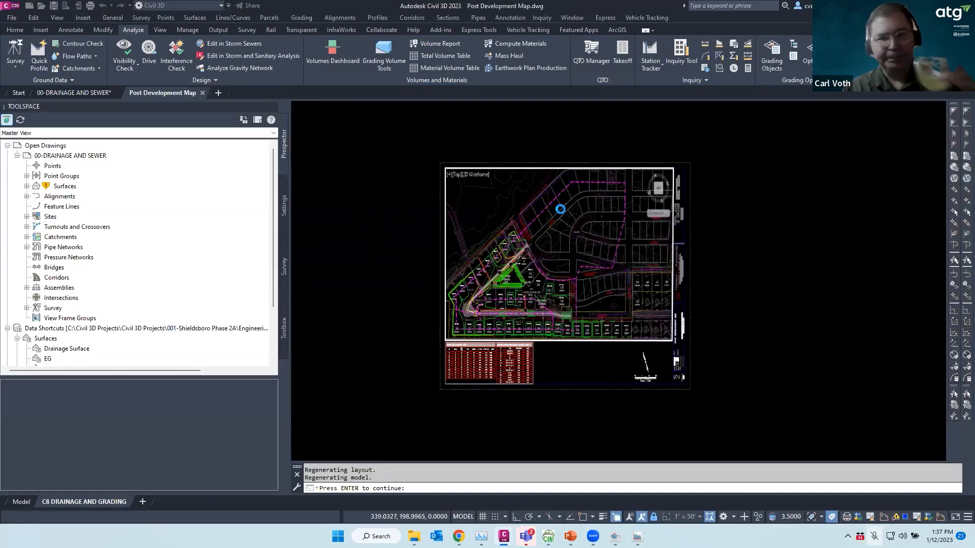
# Zoom around drainage areas DA C2, Overland Flow and B2, then return to Hydraflow
pyautogui.scroll(3, 475, 285)
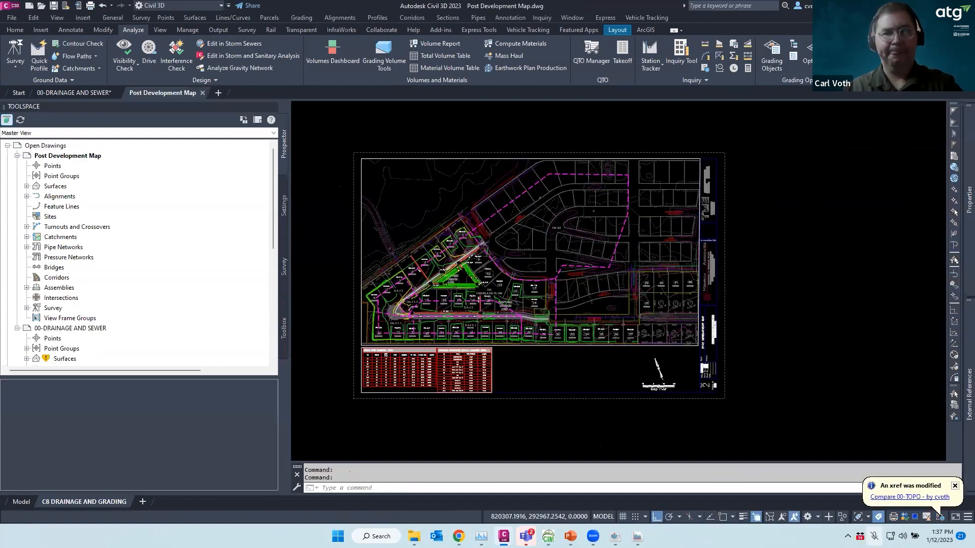
pyautogui.scroll(6, 488, 299)
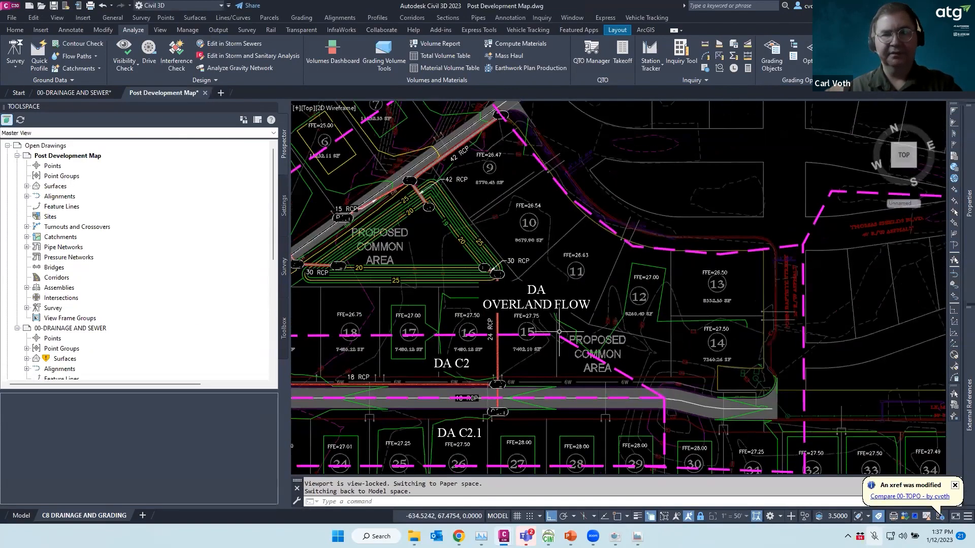
pyautogui.scroll(-6, 472, 345)
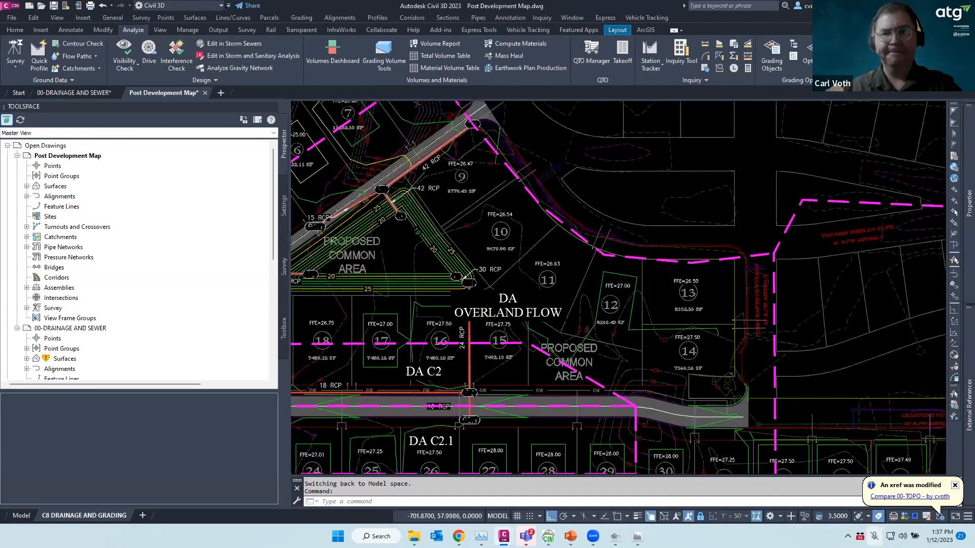
pyautogui.scroll(3, 566, 255)
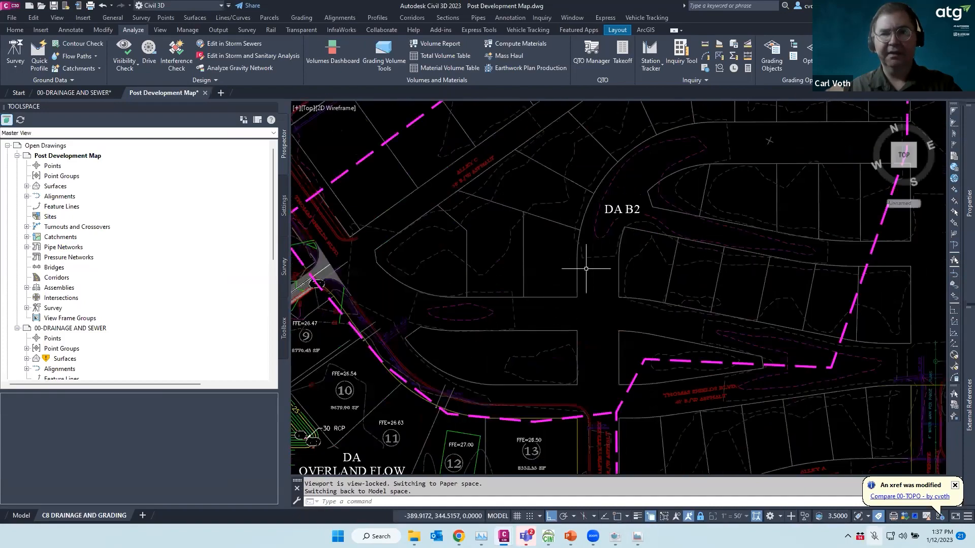
pyautogui.scroll(-3, 577, 274)
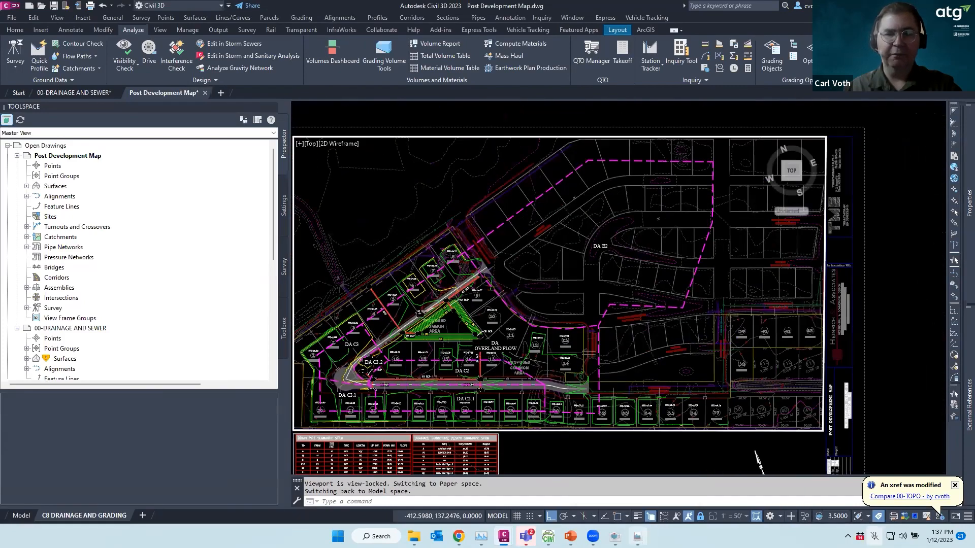
pyautogui.click(637, 537)
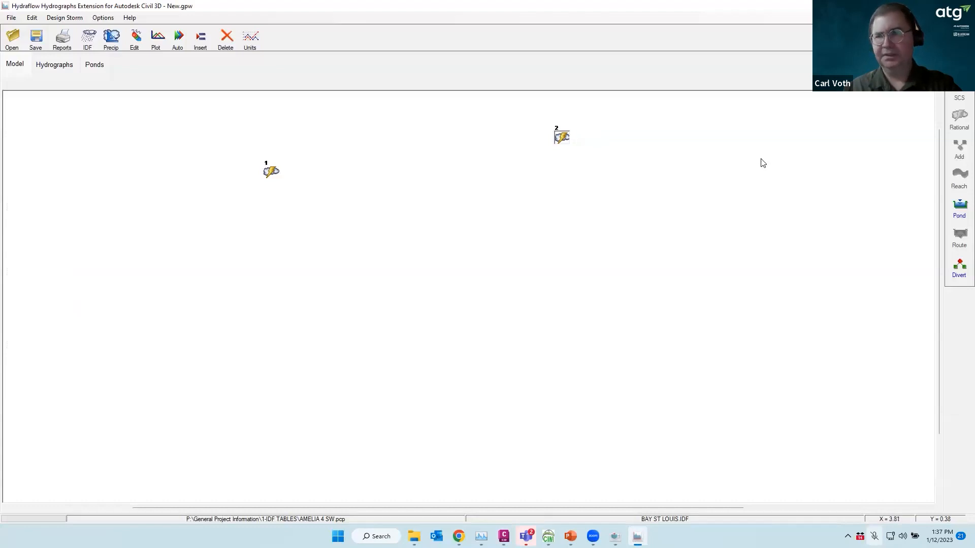
# Review hydrograph 2's rational inputs and close them unchanged
pyautogui.click(668, 153)
pyautogui.click(958, 126)
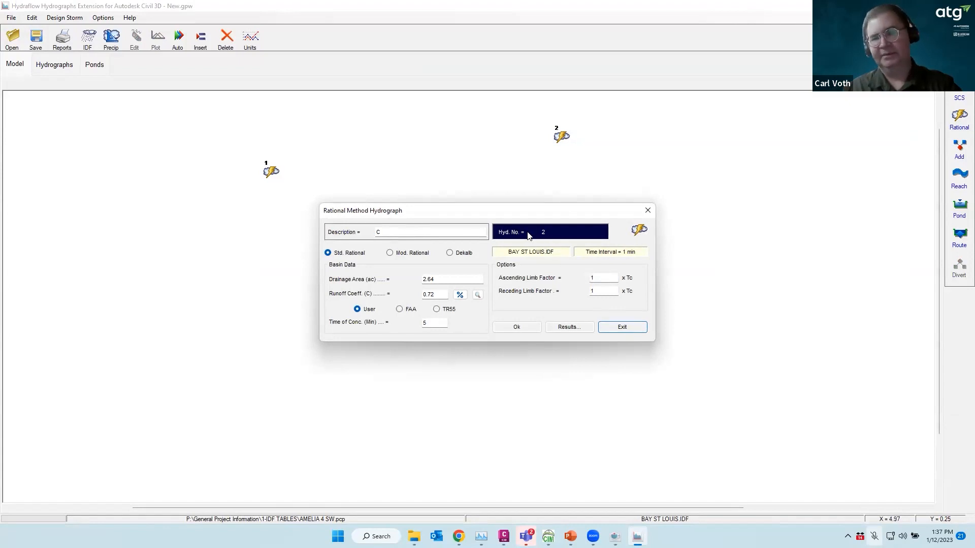
pyautogui.click(631, 330)
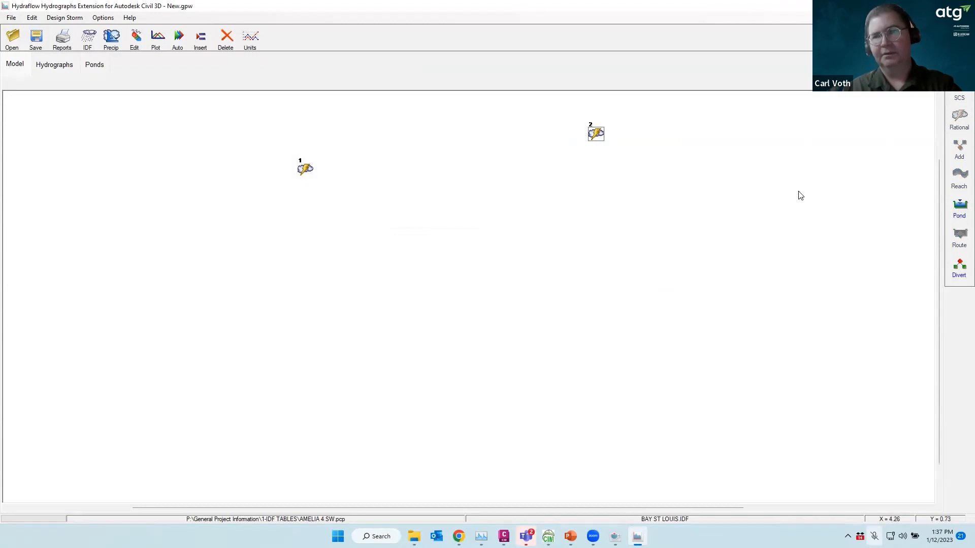
# Add rational hydrograph 3 'B' with 6.4 ac, C 0.57, 10-minute Tc, placed beside node 2
pyautogui.click(959, 117)
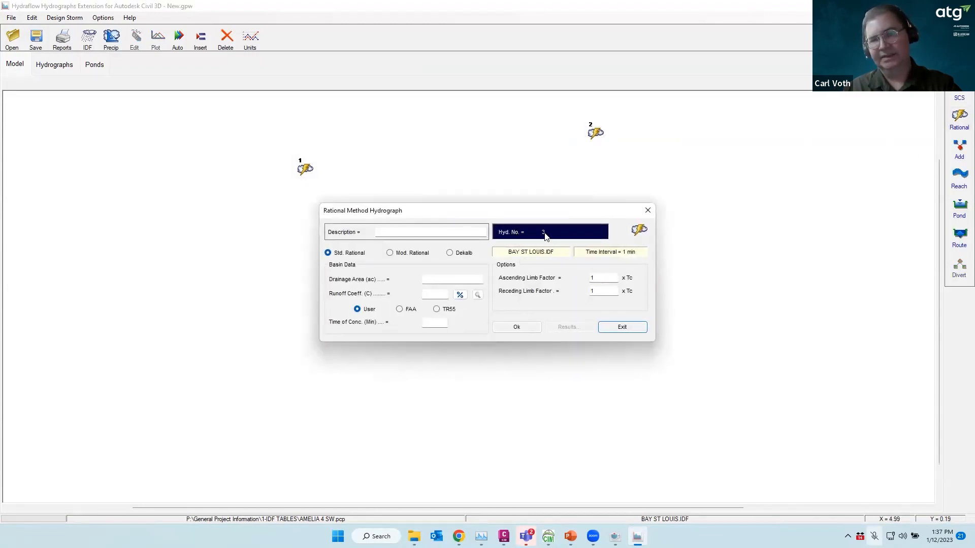
pyautogui.click(395, 229)
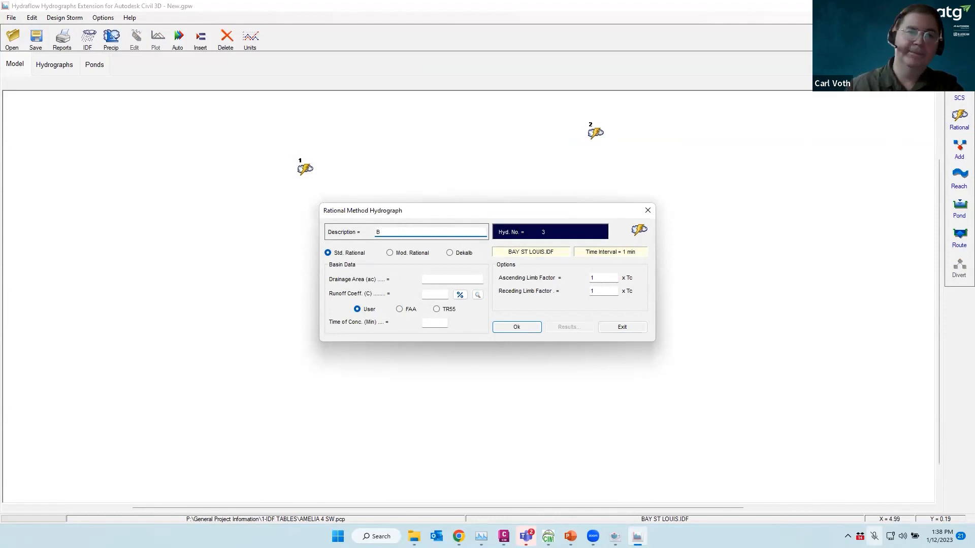
pyautogui.click(441, 280)
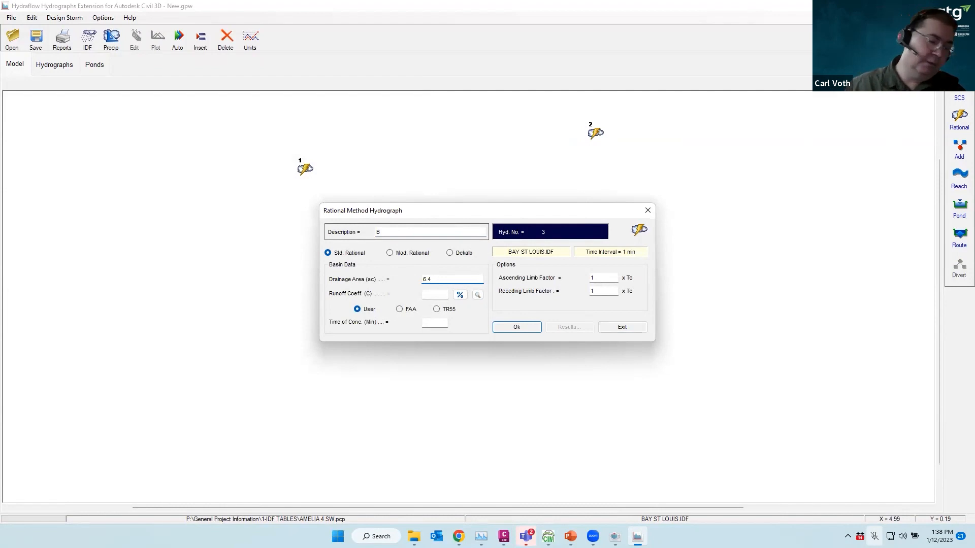
pyautogui.click(432, 294)
pyautogui.write('.57')
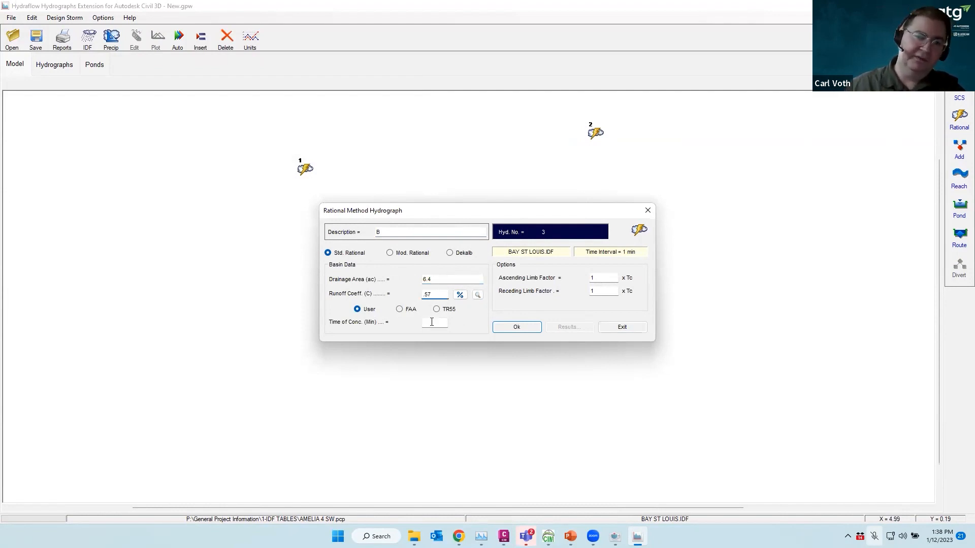
pyautogui.click(432, 324)
pyautogui.write('10.0')
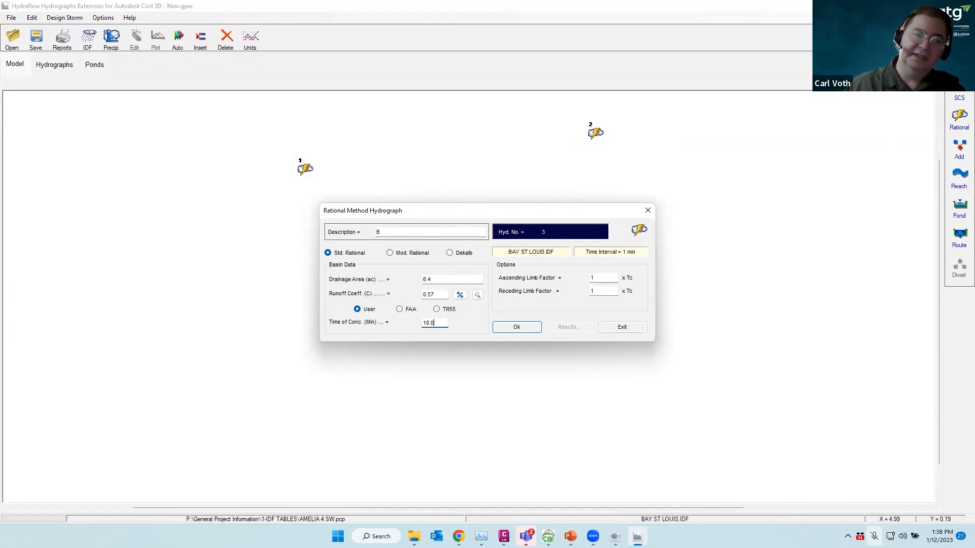
pyautogui.click(516, 329)
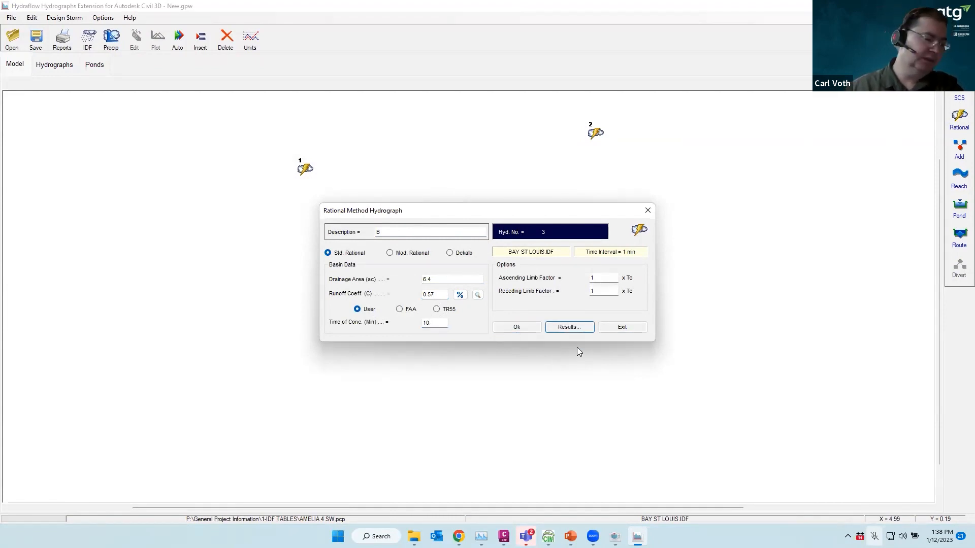
pyautogui.click(622, 328)
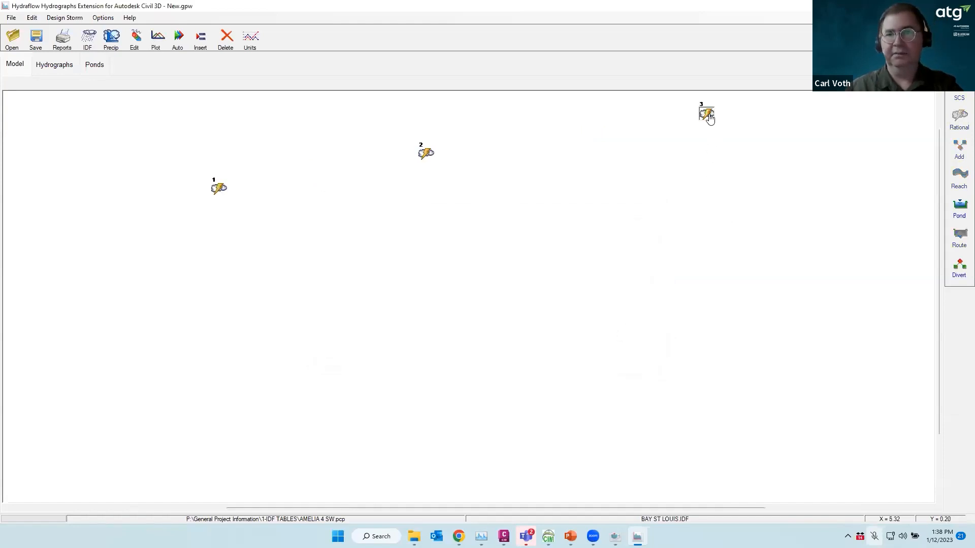
pyautogui.moveTo(687, 138); pyautogui.dragTo(458, 160)
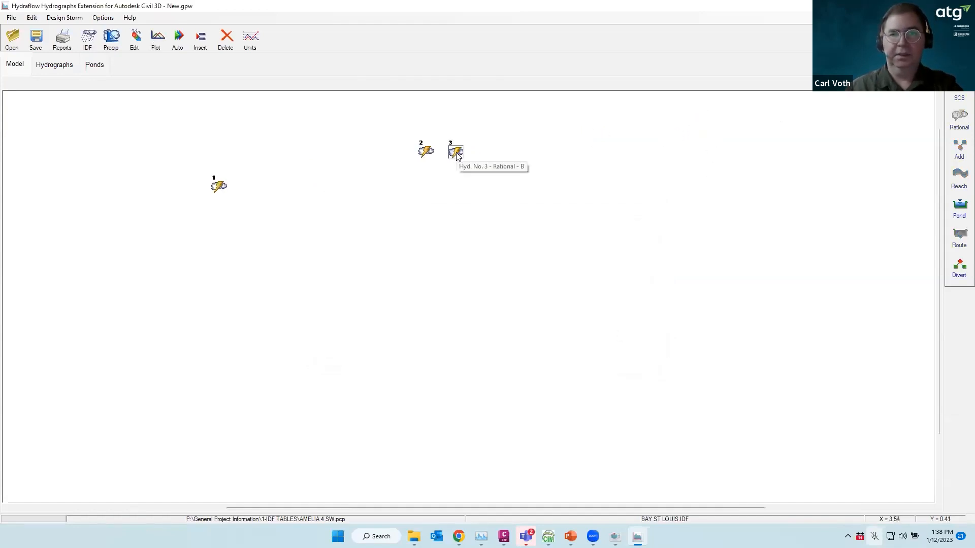
# Add rational hydrograph 4 described OVERLAND with a 3.67 ac area and C of 0.79
pyautogui.click(959, 119)
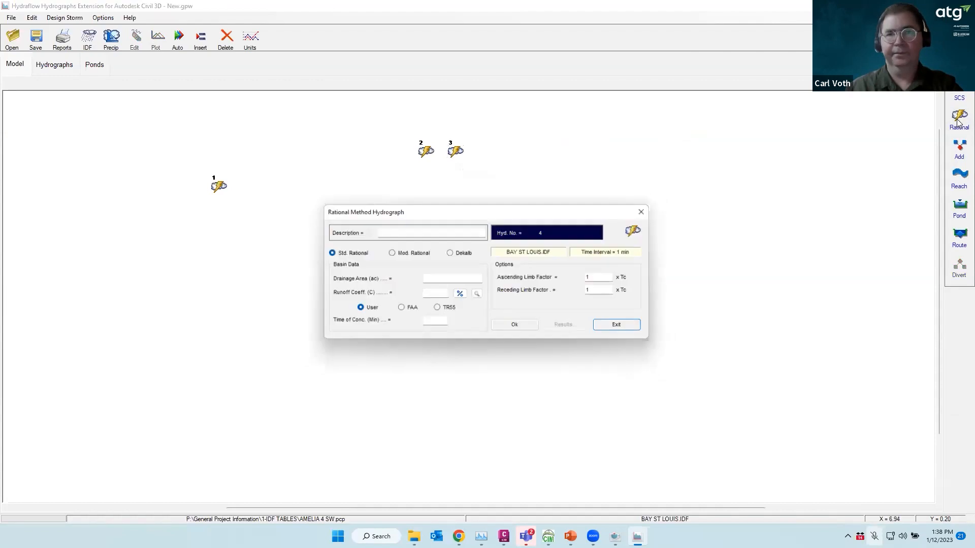
pyautogui.click(391, 233)
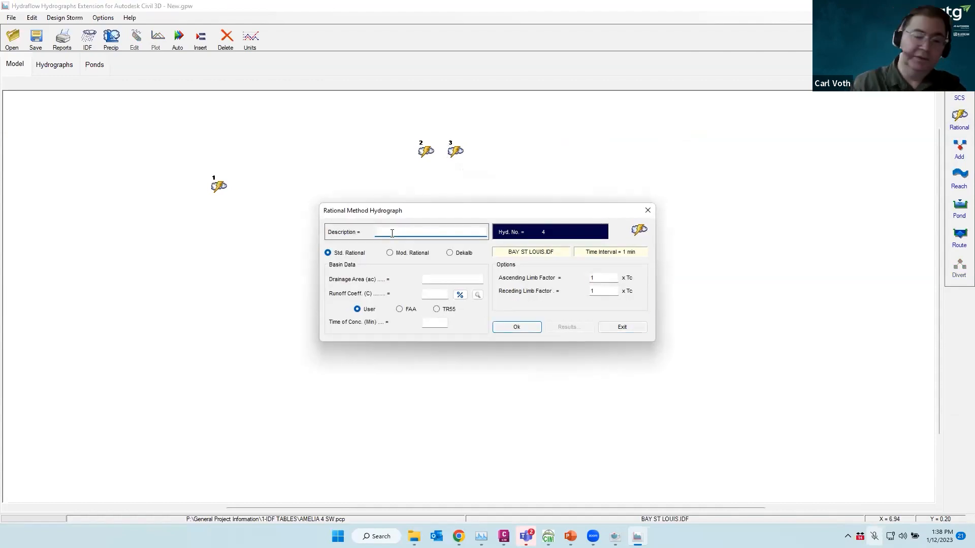
pyautogui.write('OVERLAND')
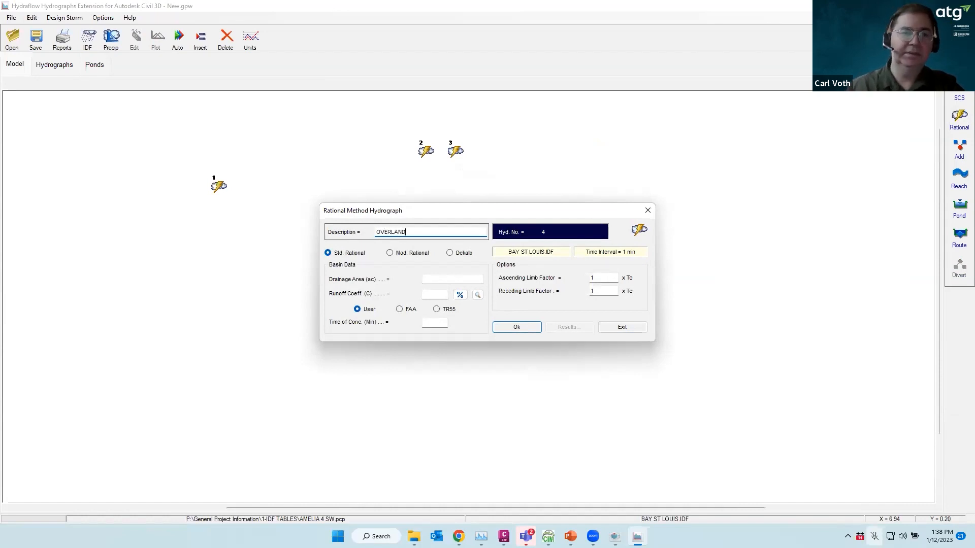
pyautogui.click(459, 280)
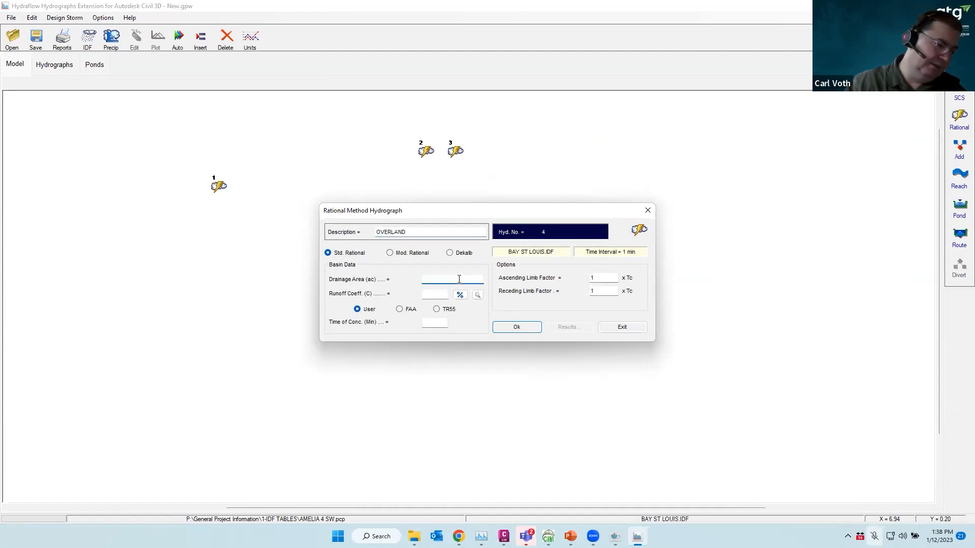
pyautogui.write('3.67')
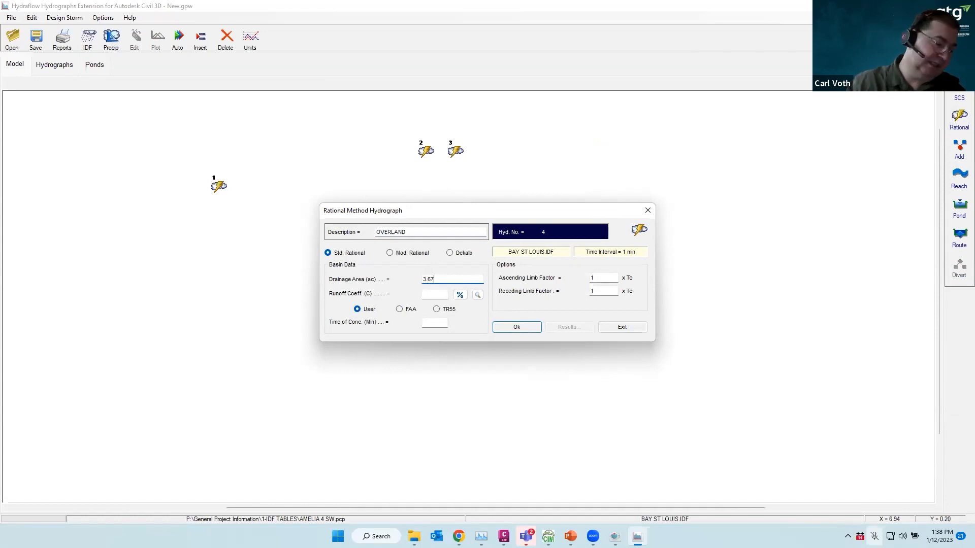
pyautogui.click(433, 294)
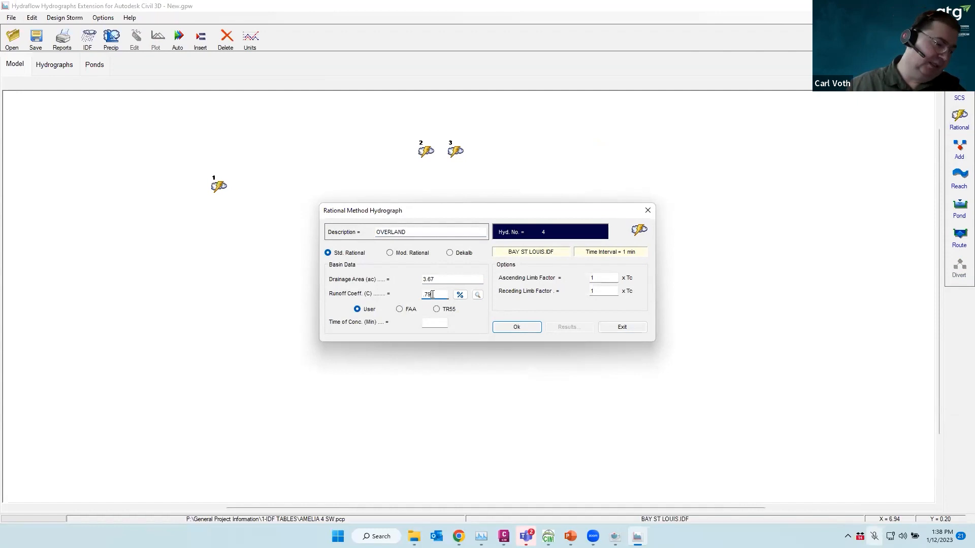
# Switch hydrograph 4's time of concentration to the TR-55 method and bring up its Tc worksheet
pyautogui.click(435, 324)
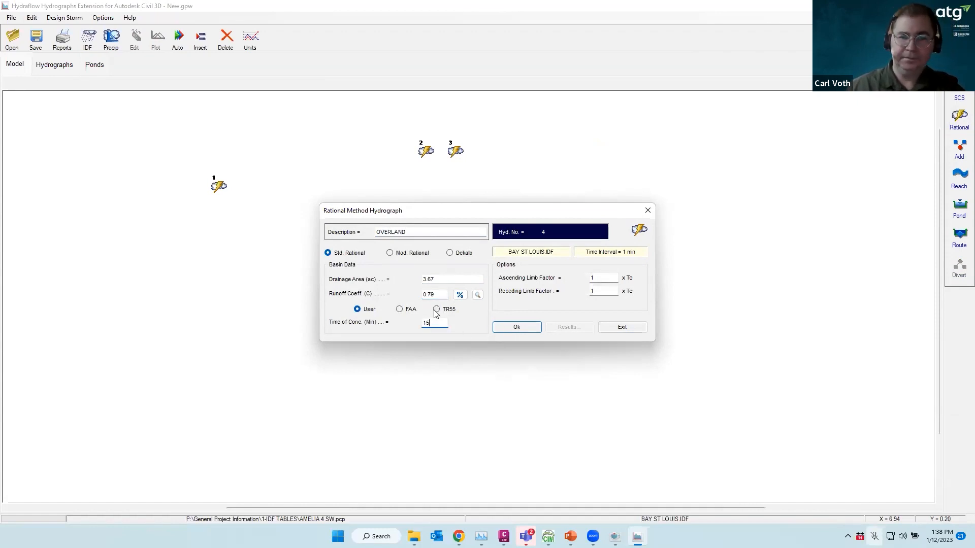
pyautogui.click(437, 310)
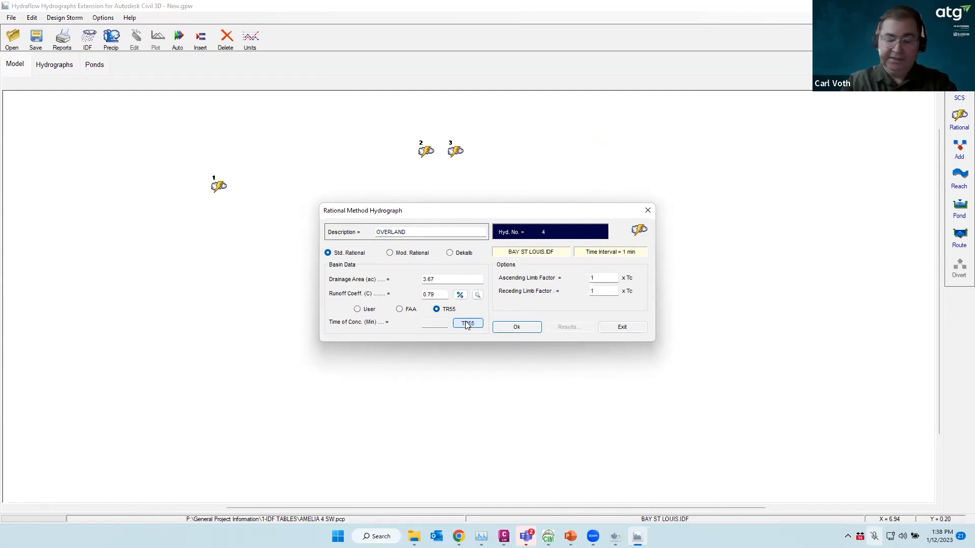
pyautogui.click(467, 323)
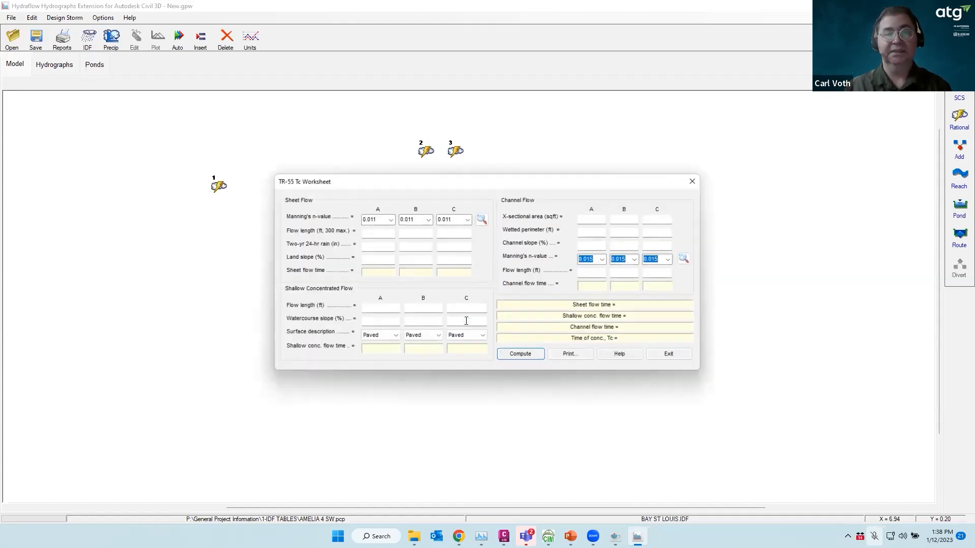
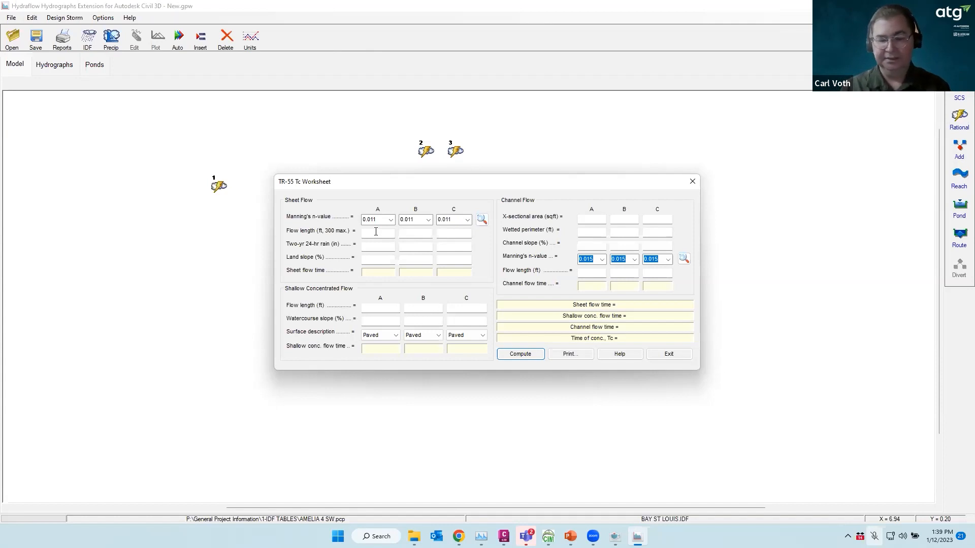
# Fill sheet-flow column A with 300 ft flow length, 1.0% land slope and 4.24 in rainfall
pyautogui.click(376, 232)
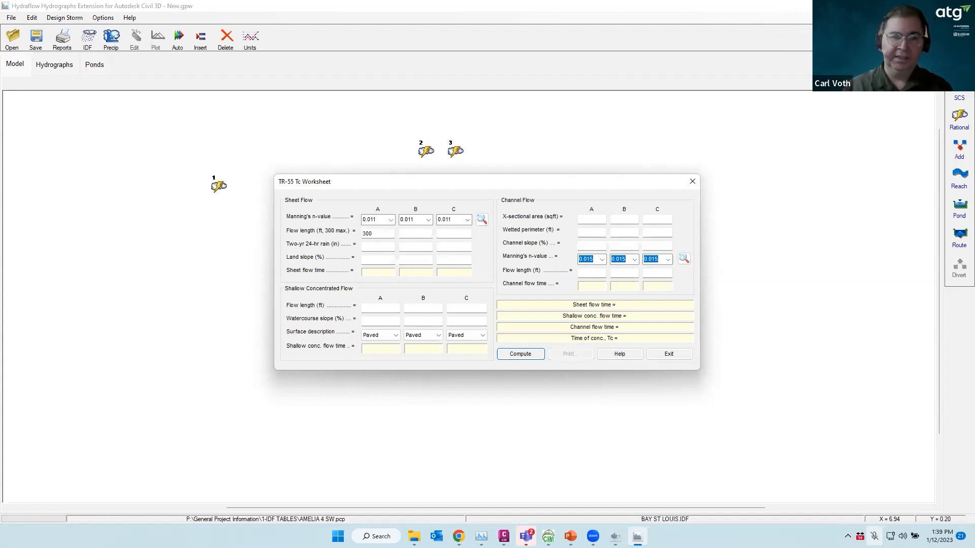
pyautogui.click(370, 258)
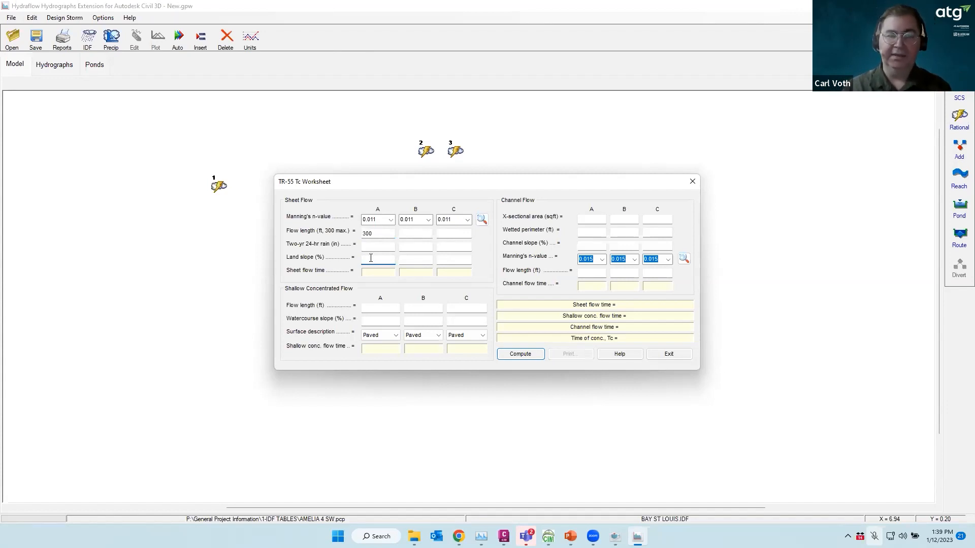
pyautogui.write('1')
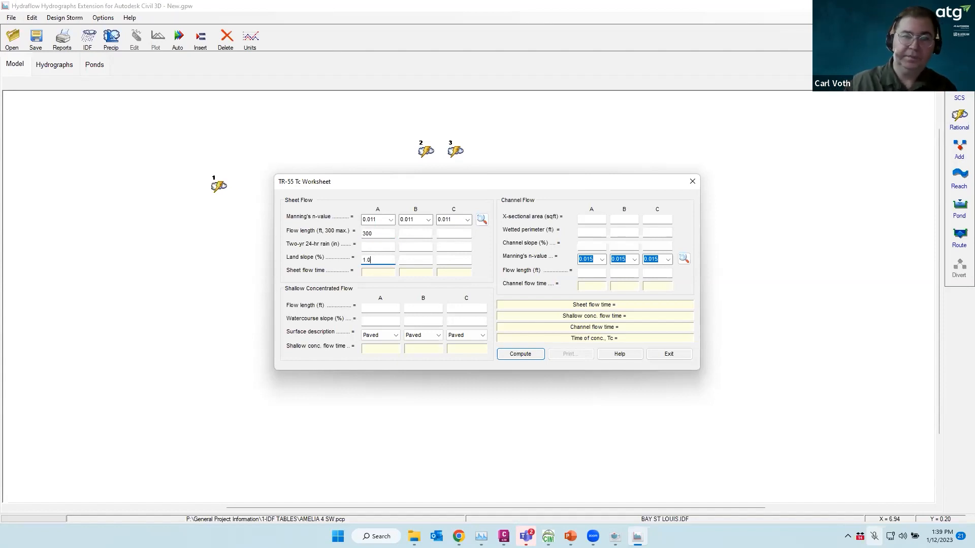
pyautogui.click(385, 248)
pyautogui.write('4.24')
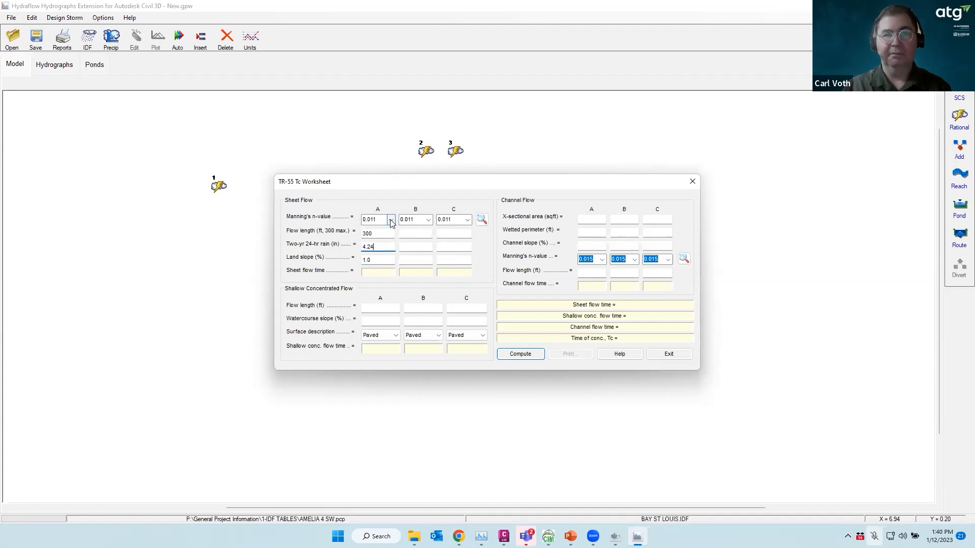
# Review the Manning's n reference table for sheet-flow surface values
pyautogui.click(481, 219)
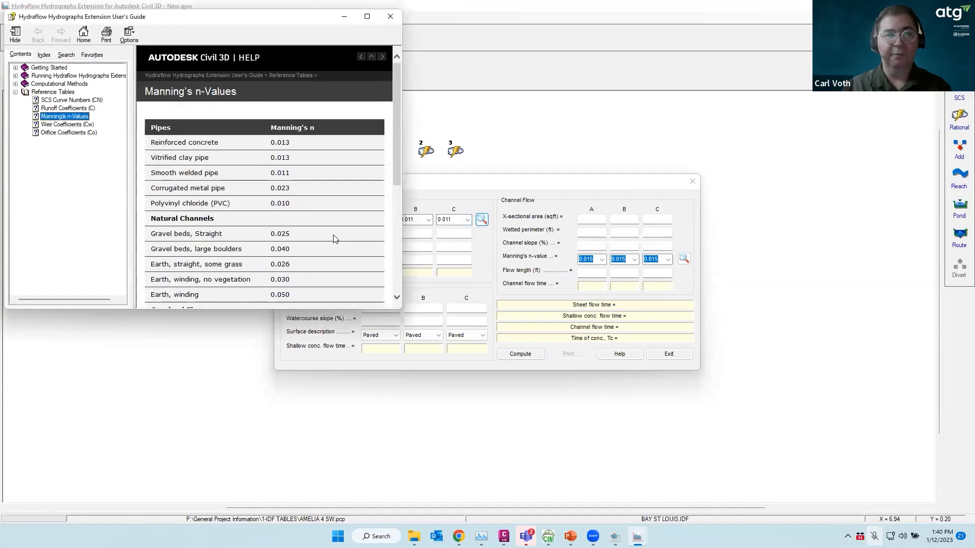
pyautogui.scroll(-5, 323, 177)
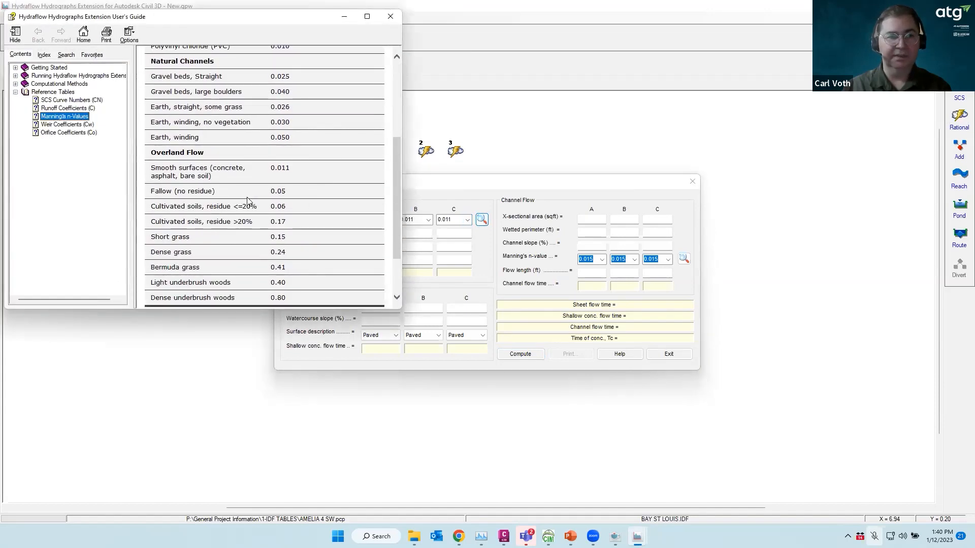
pyautogui.scroll(-2, 249, 199)
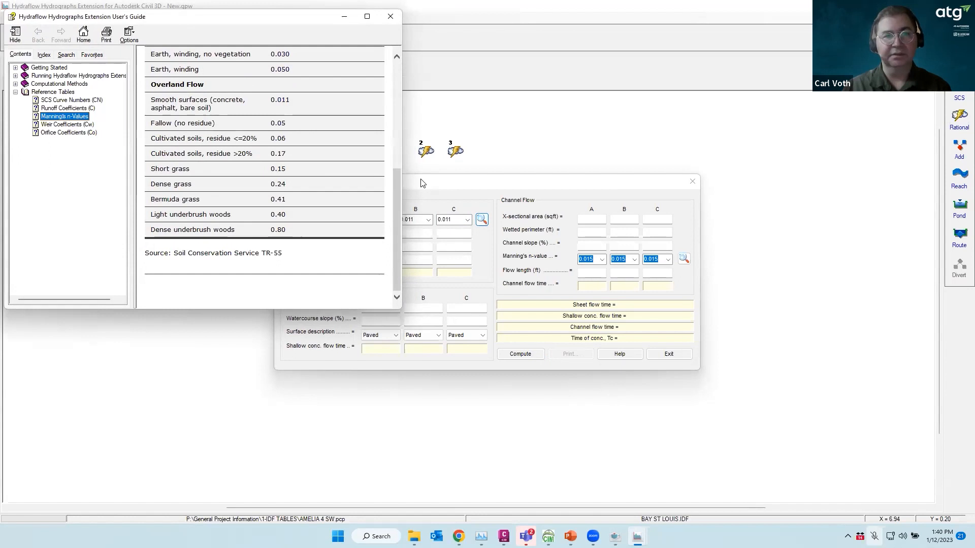
pyautogui.click(390, 16)
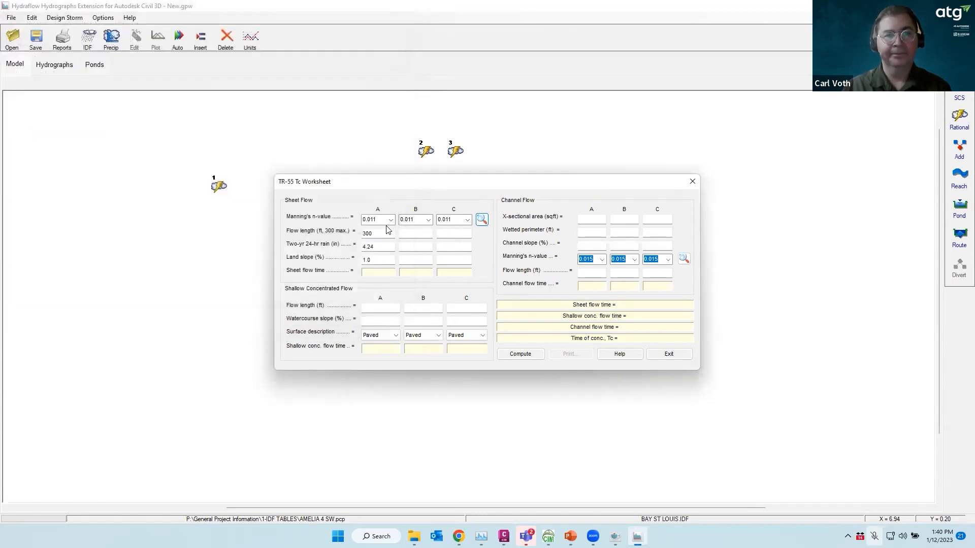
# Set sheet-flow A Manning's n to 0.15, the short grass value
pyautogui.click(391, 220)
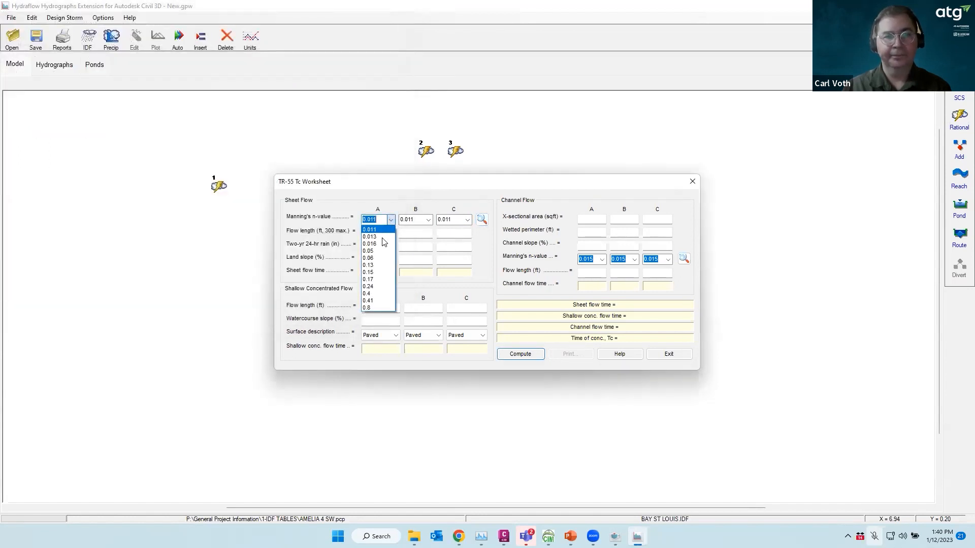
pyautogui.click(374, 272)
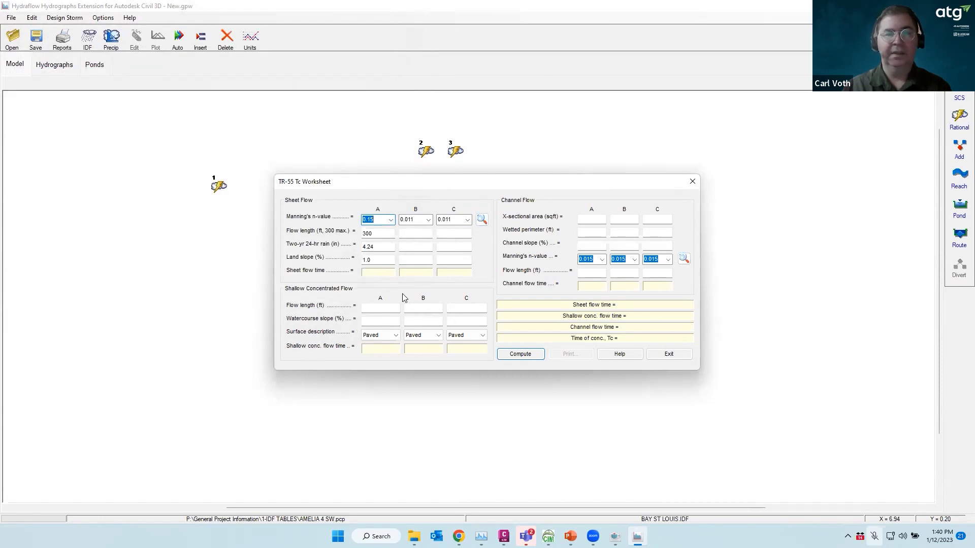
pyautogui.click(379, 308)
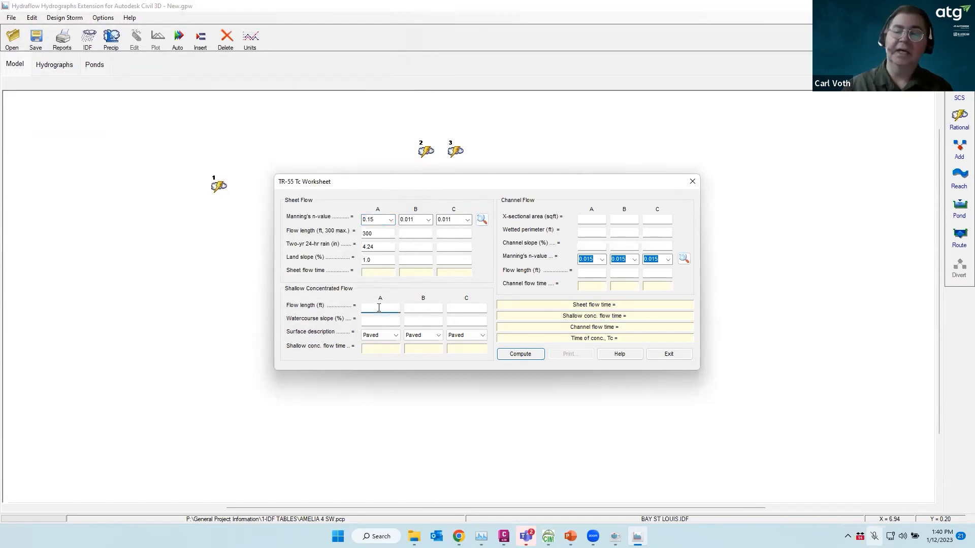
# Give shallow flow A a 900 ft length, 1.5% watercourse slope and Unpaved surface
pyautogui.write('900')
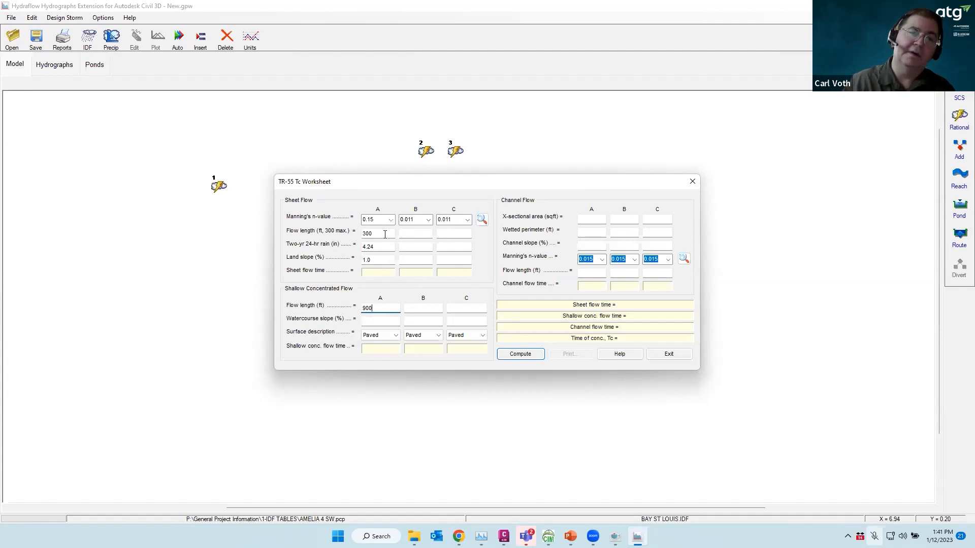
pyautogui.click(378, 319)
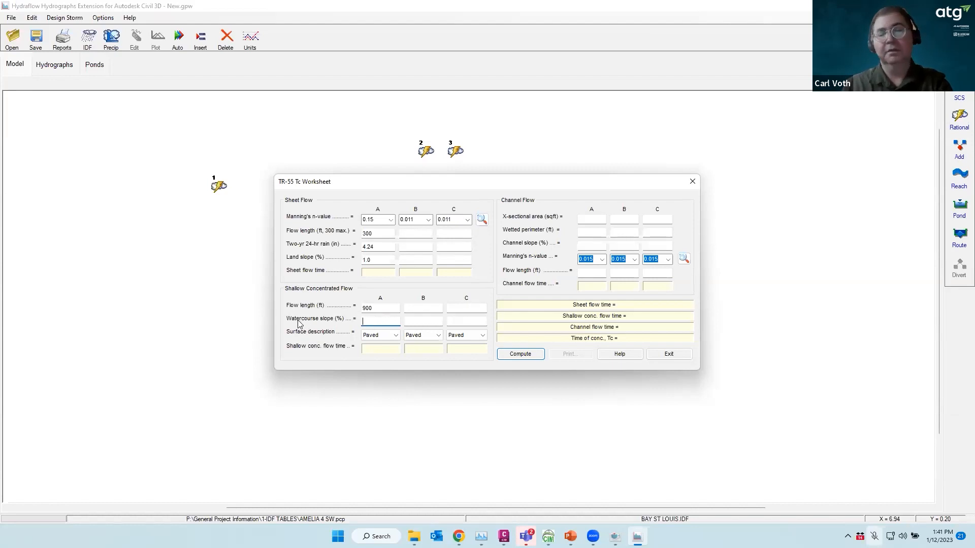
pyautogui.write('1.0')
pyautogui.press('BackSpace')
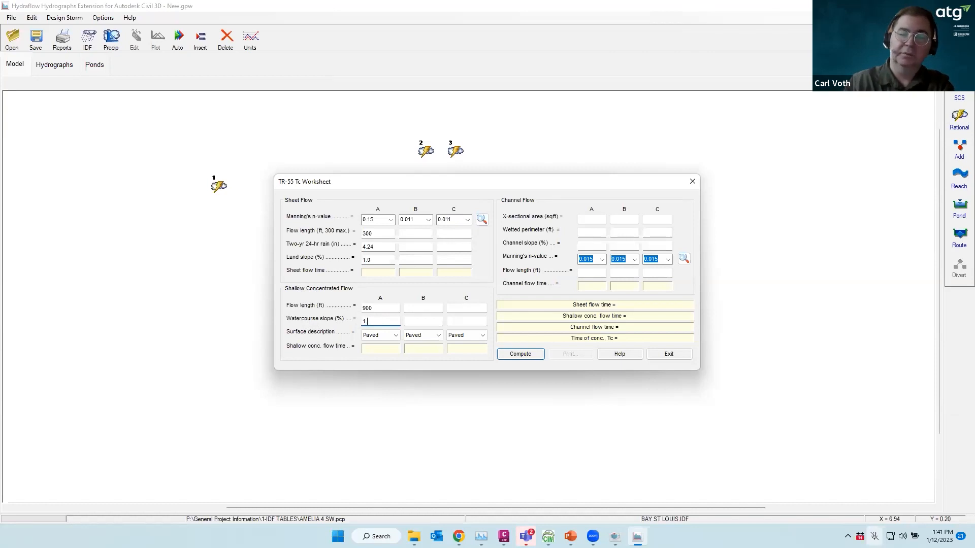
pyautogui.write('5')
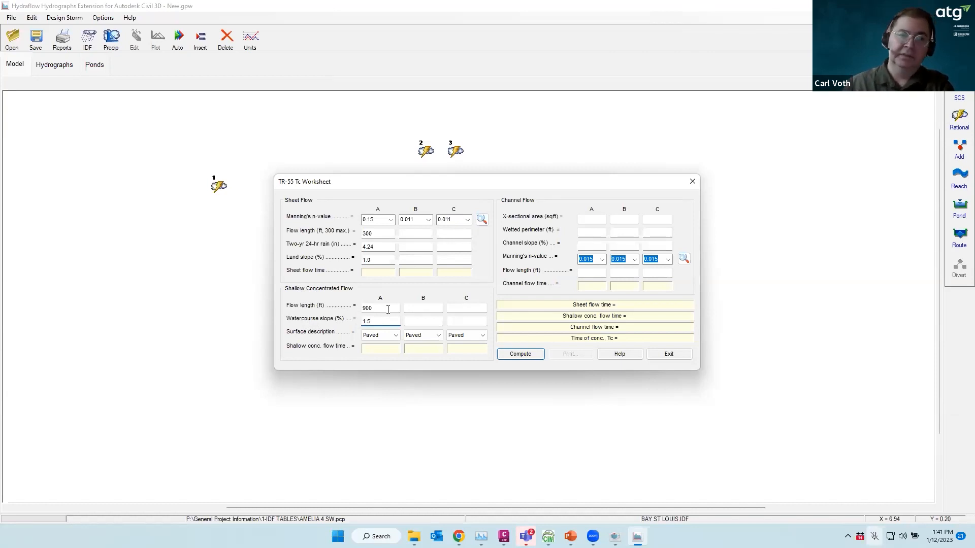
pyautogui.click(396, 335)
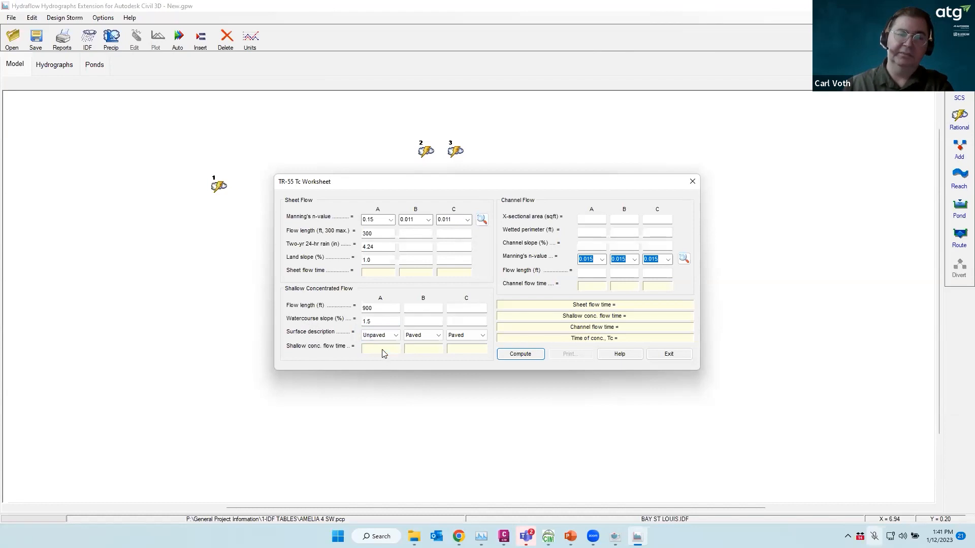
# Leave channel flow blank, compute Tc = 34.6 min and carry it back to the hydrograph
pyautogui.click(592, 218)
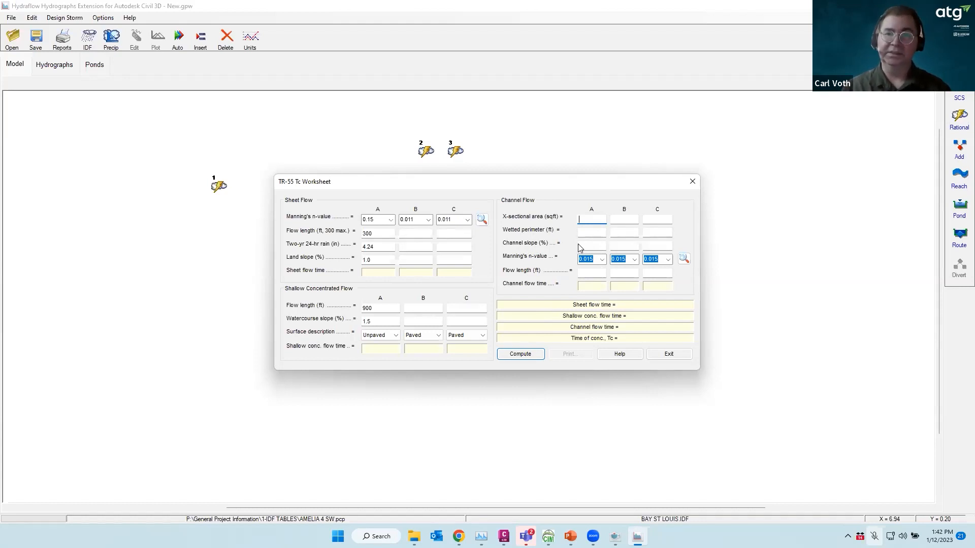
pyautogui.click(602, 259)
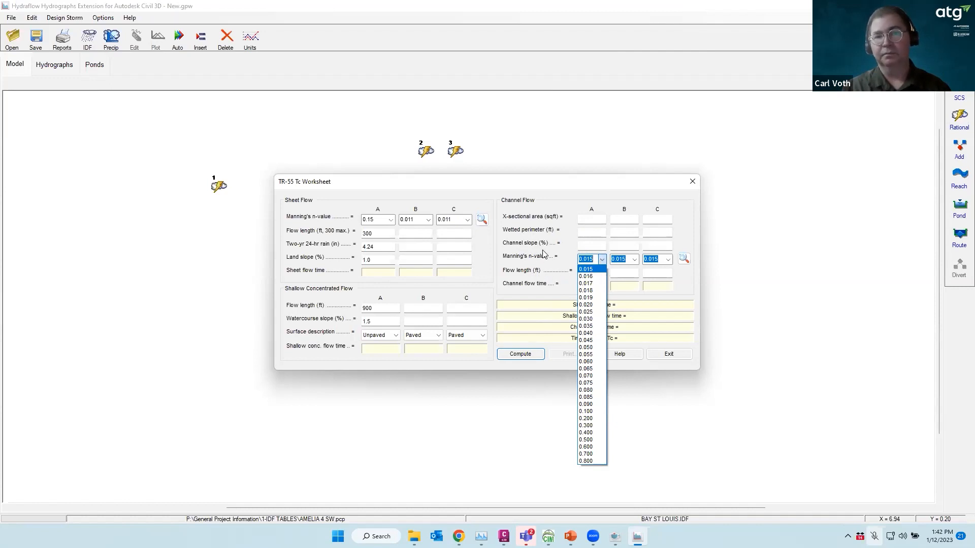
pyautogui.click(528, 273)
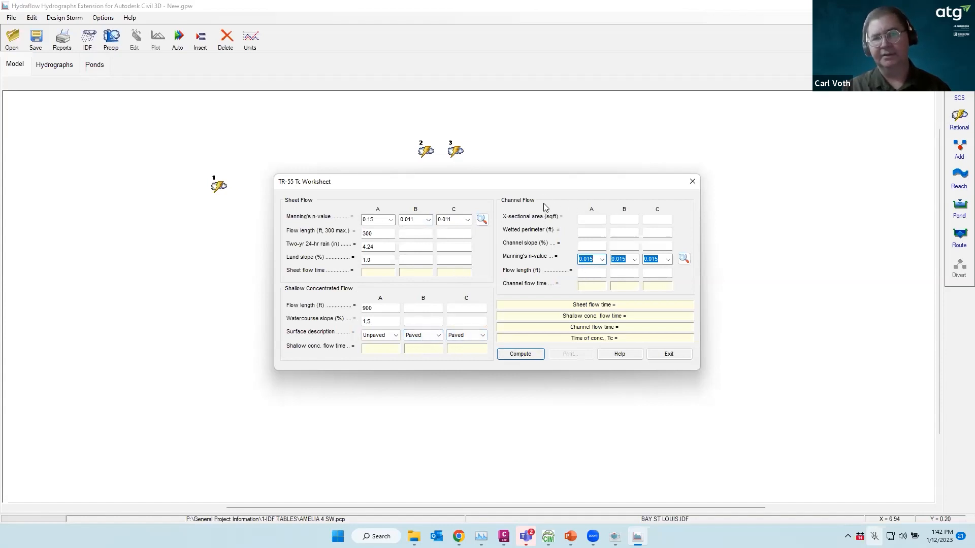
pyautogui.click(521, 355)
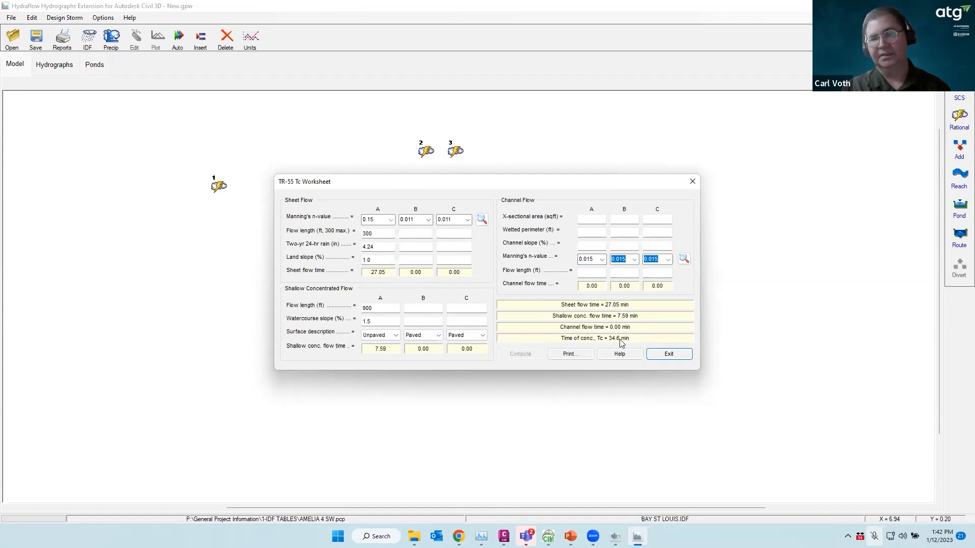
pyautogui.click(668, 354)
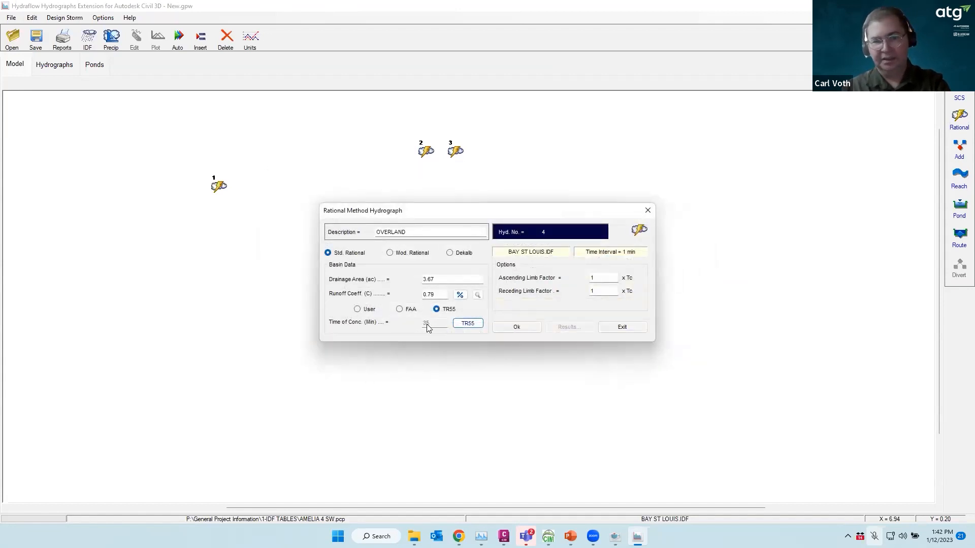
# Accept hydrograph 4 'OVERLAND' (Tc 35 min) and drag its node beside nodes 2 and 3
pyautogui.click(518, 326)
pyautogui.click(622, 327)
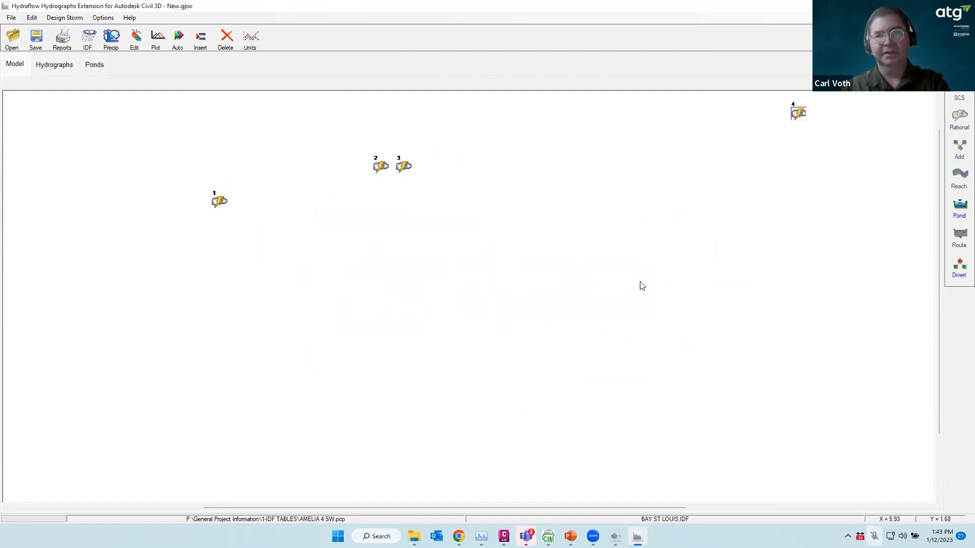
pyautogui.moveTo(802, 122); pyautogui.dragTo(430, 170)
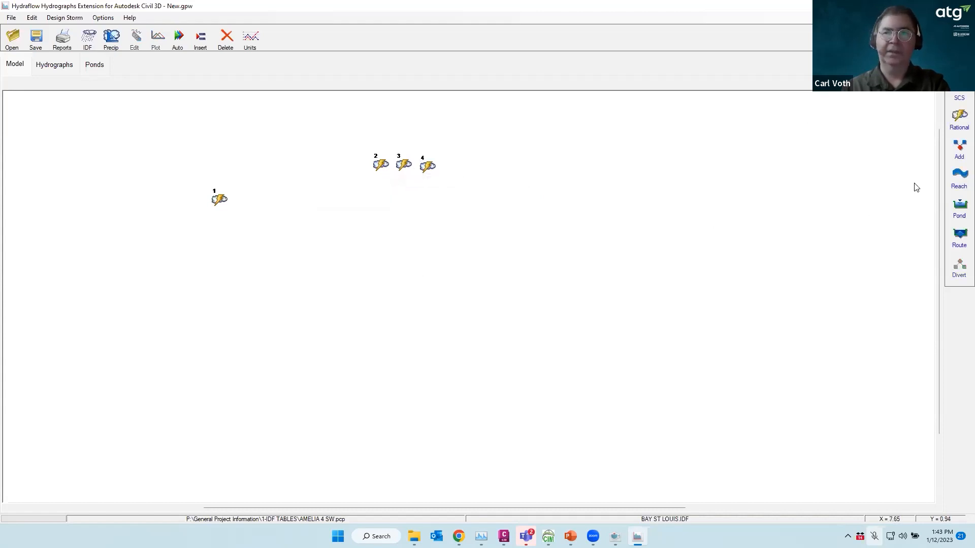
# Combine hydrographs 2, 3 and 4 as 'TOTAL SITE' and check its 45.43 cfs peak
pyautogui.click(959, 149)
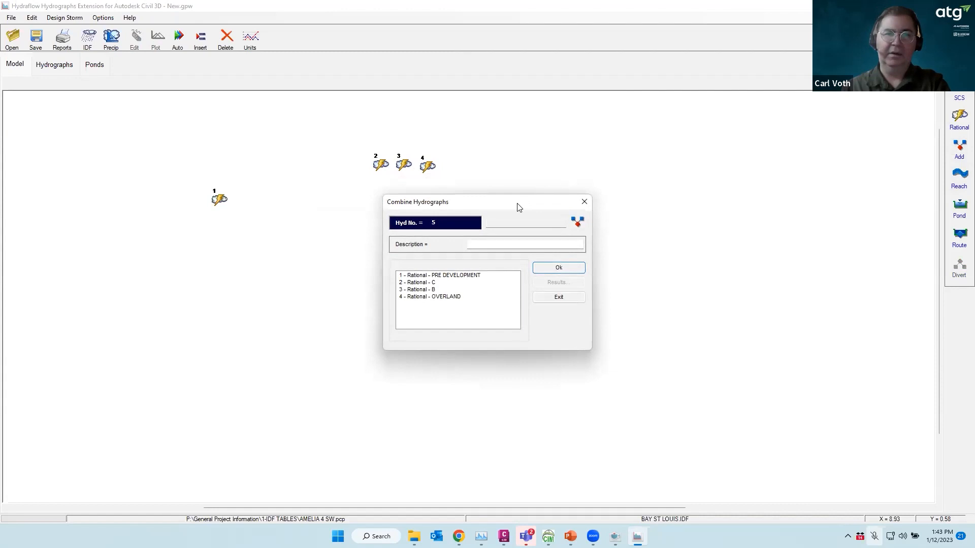
pyautogui.moveTo(518, 206); pyautogui.dragTo(614, 275)
pyautogui.click(585, 312)
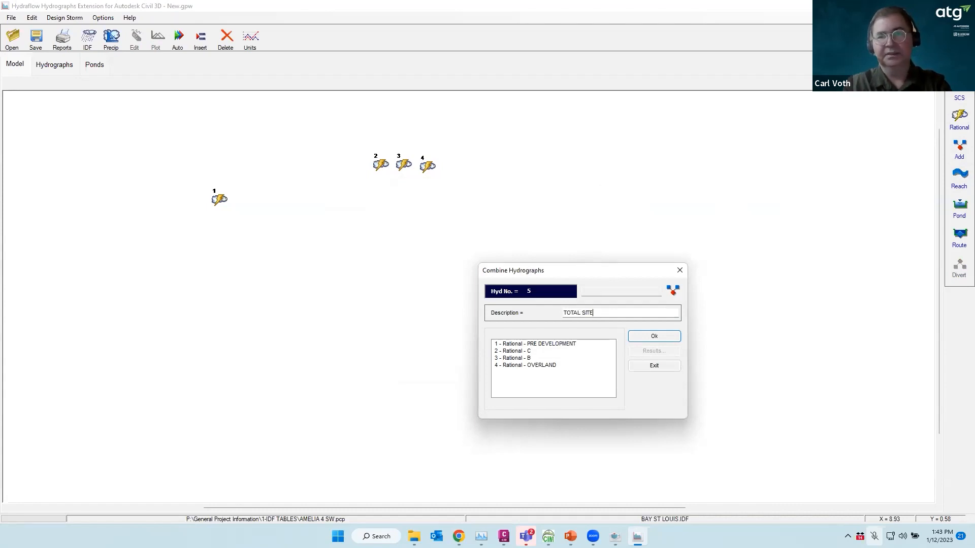
pyautogui.click(526, 351)
pyautogui.click(520, 358)
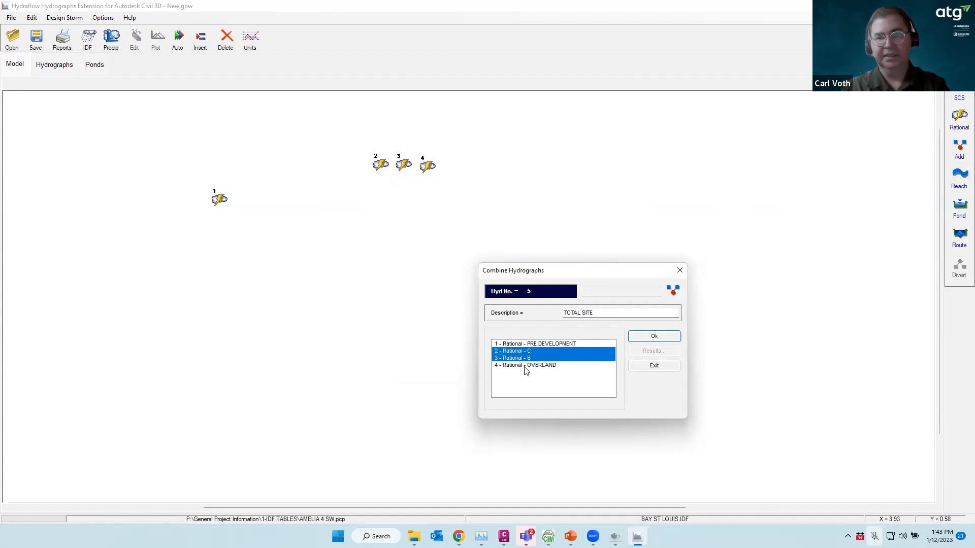
pyautogui.click(524, 365)
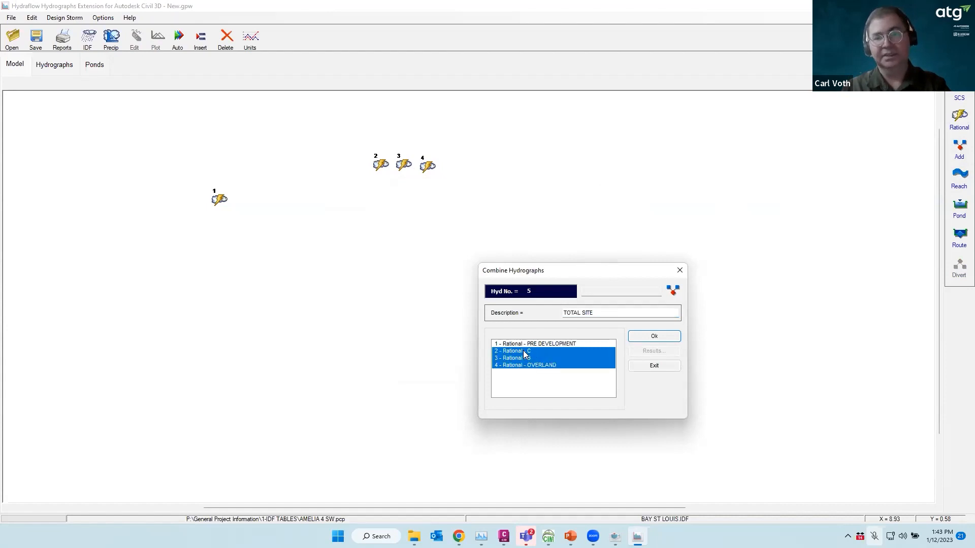
pyautogui.click(524, 352)
pyautogui.click(520, 353)
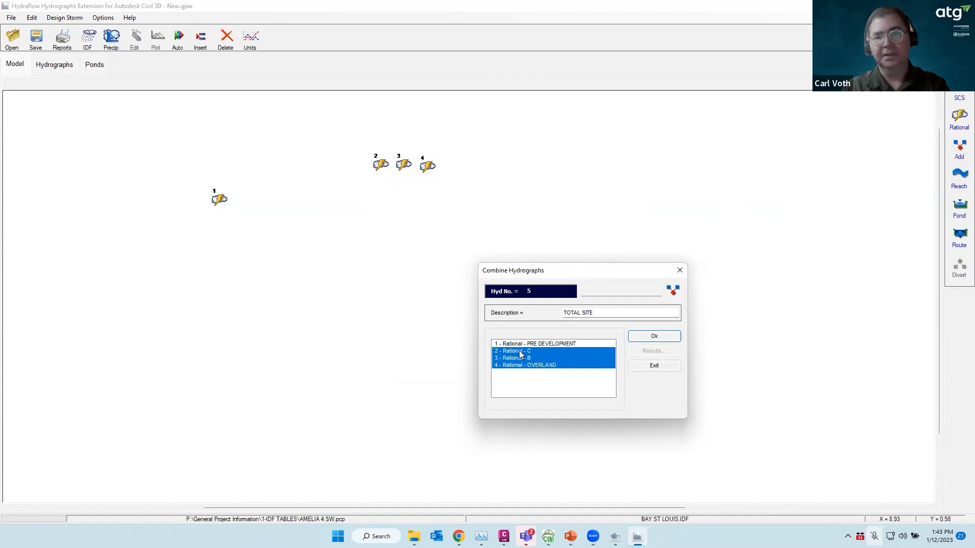
pyautogui.click(654, 336)
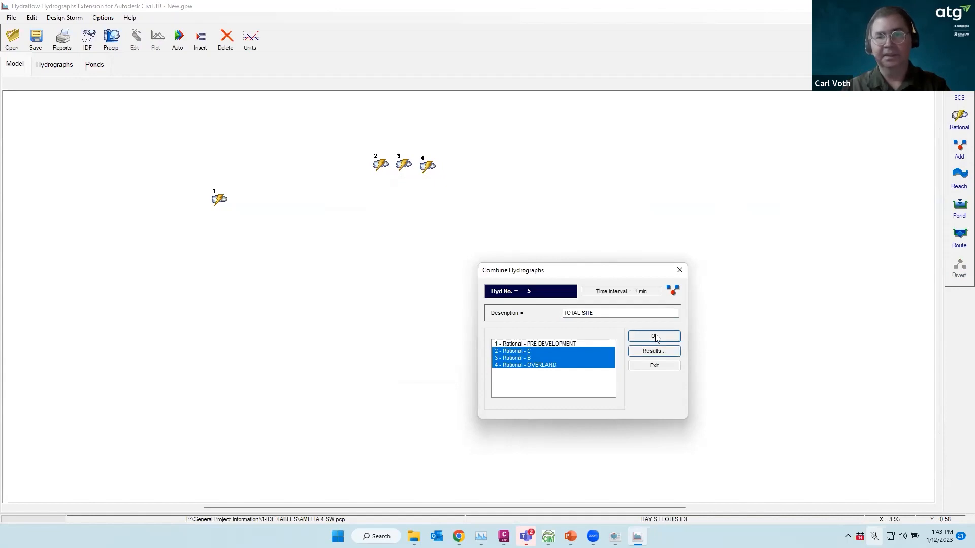
pyautogui.click(655, 351)
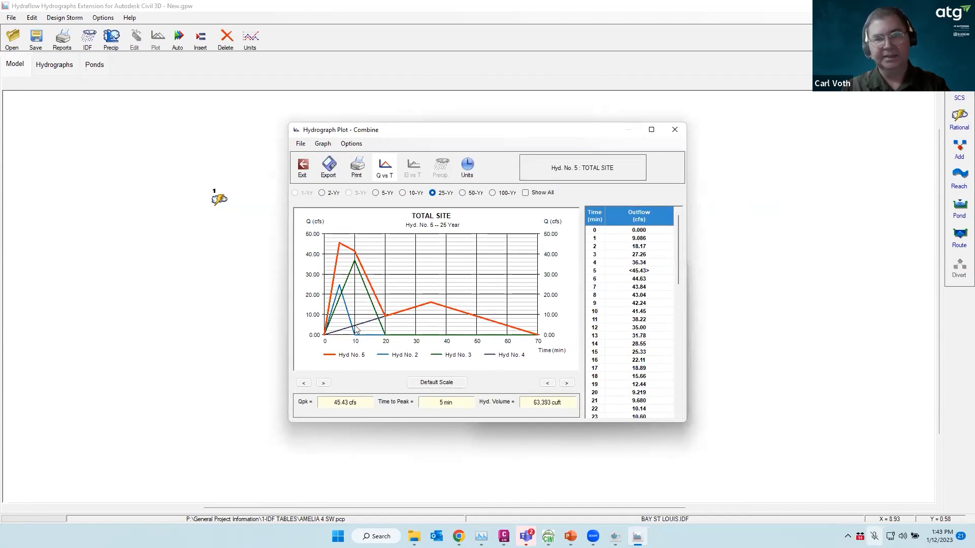
pyautogui.click(303, 166)
# Add node 5 to the model, review the hydrograph table, then show the empty Ponds list
pyautogui.click(655, 366)
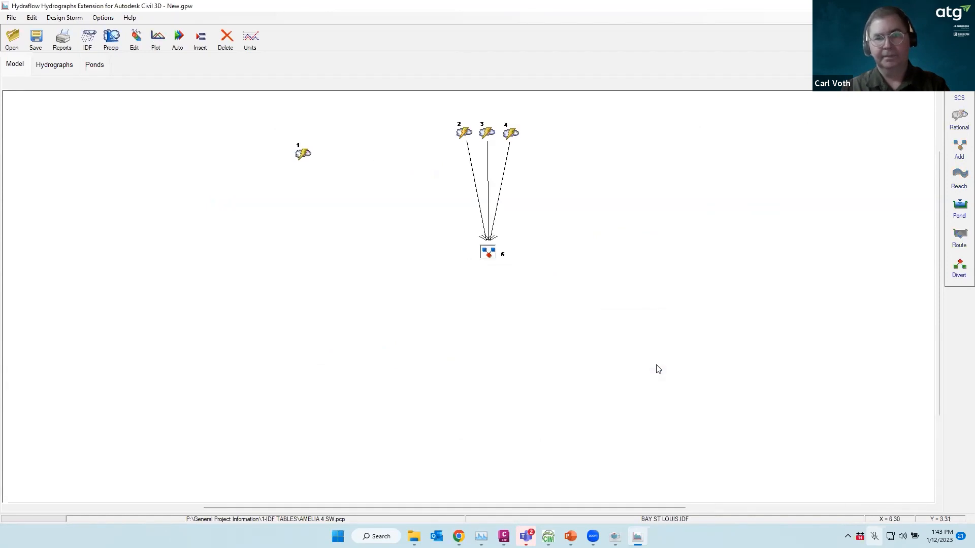
pyautogui.click(56, 66)
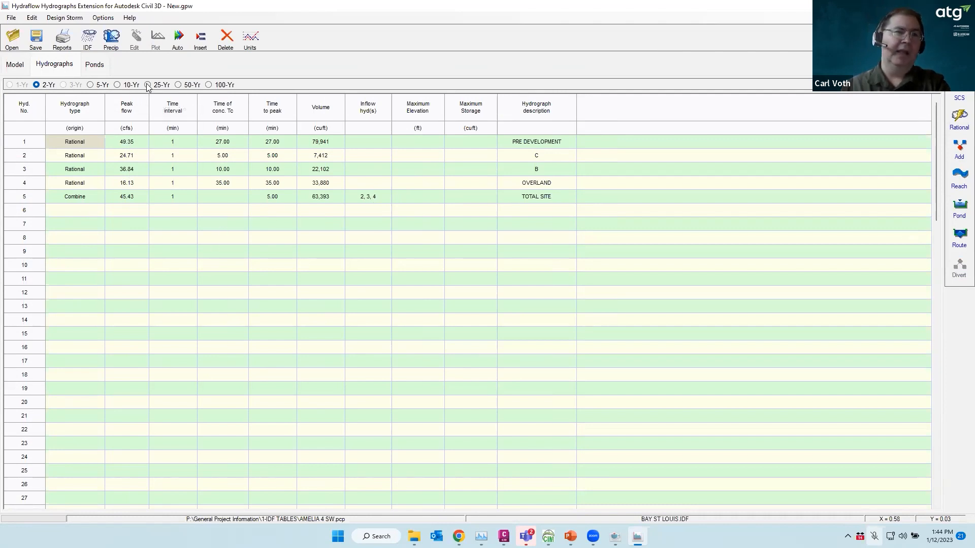
pyautogui.click(93, 67)
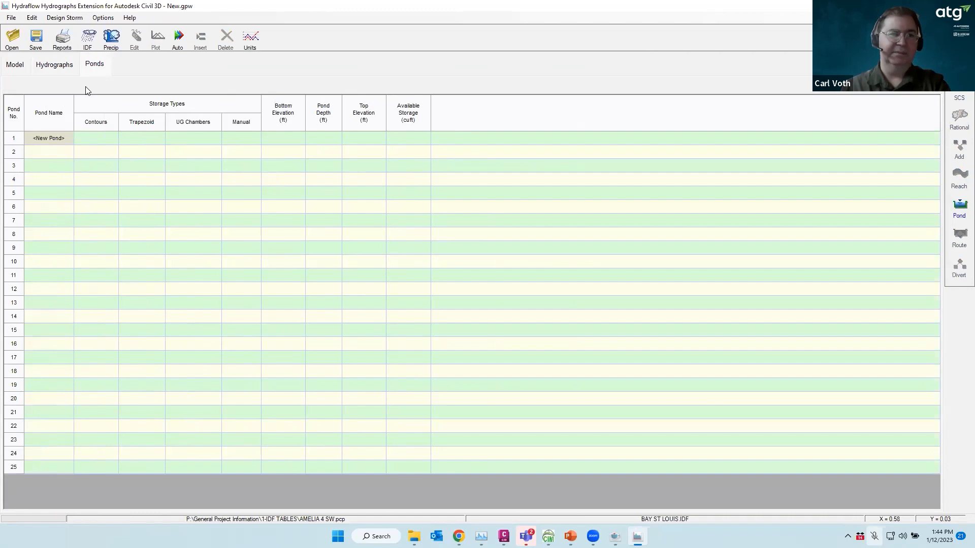
# Open Stage/Storage/Discharge Setup for Pond No. 1, then switch to the Civil 3D drawing
pyautogui.doubleClick(51, 139)
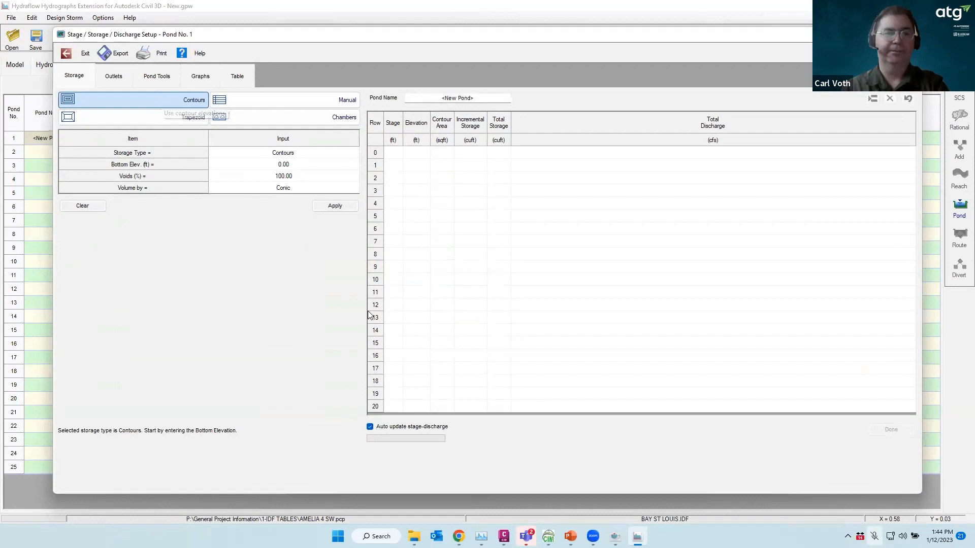
pyautogui.moveTo(504, 536)
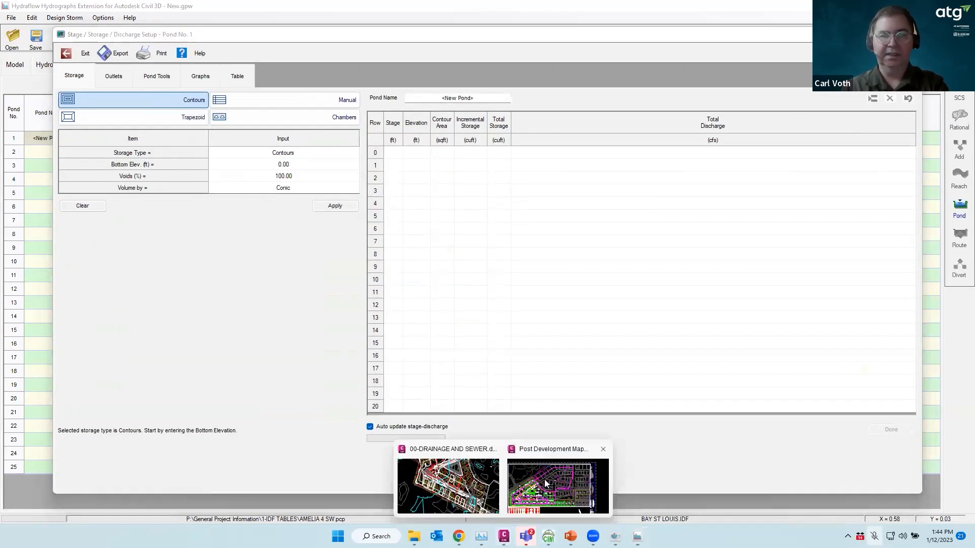
pyautogui.click(487, 484)
# Start Stage Storage in 00-DRAINAGE AND SEWER and set the project name to 01
pyautogui.hotkey('ctrl', 'Tab')
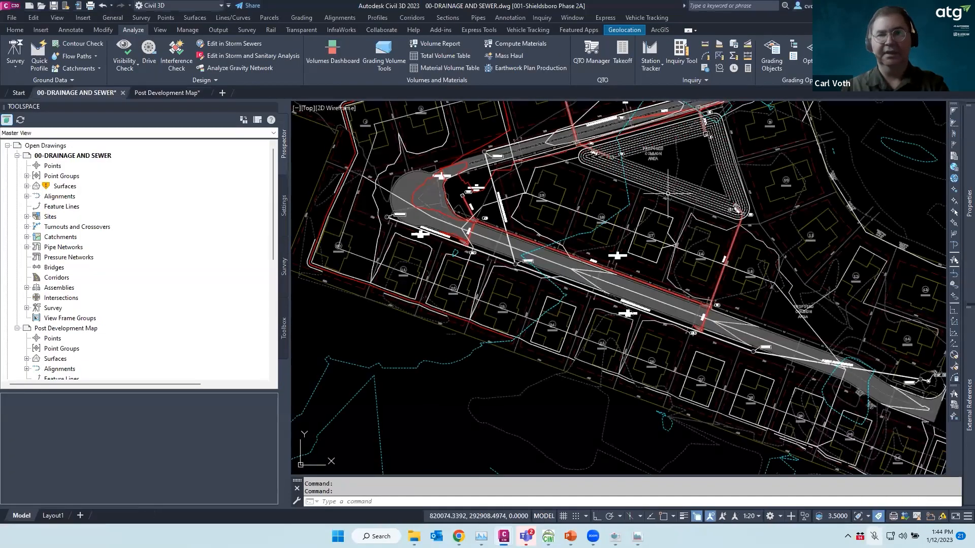
pyautogui.write('s')
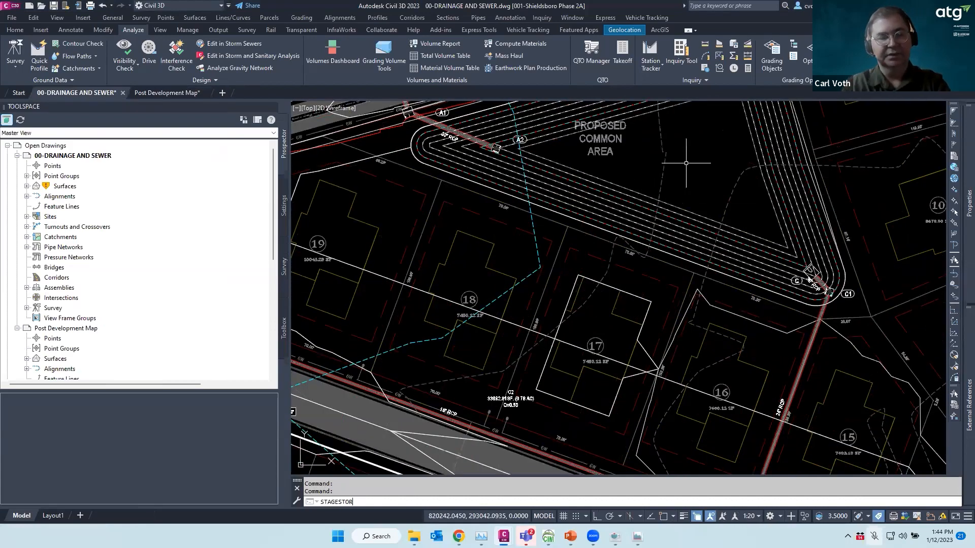
pyautogui.press('Return')
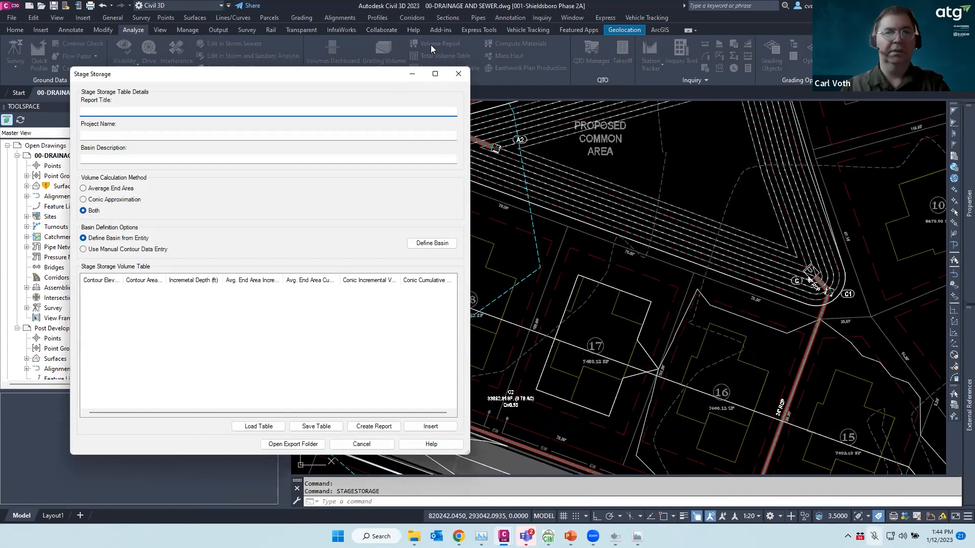
pyautogui.click(459, 77)
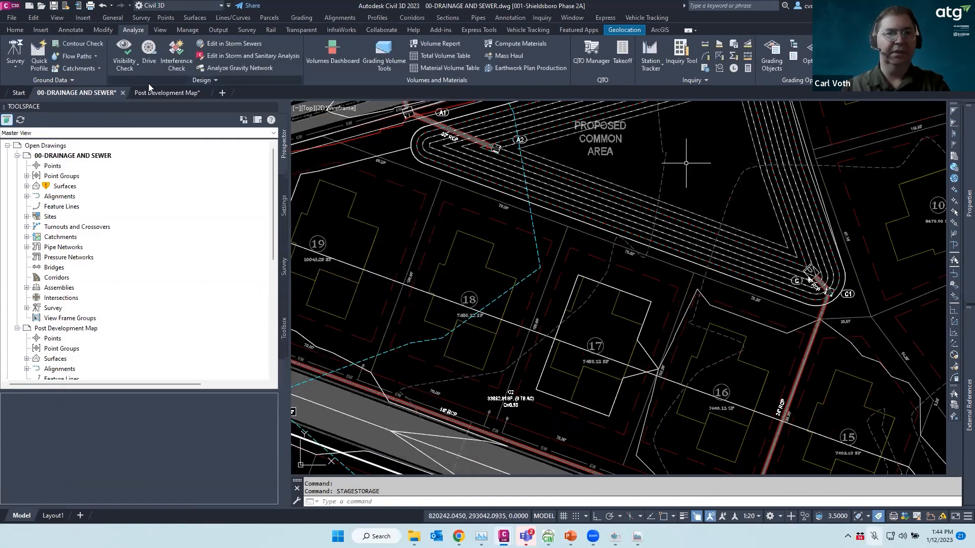
pyautogui.click(213, 79)
pyautogui.click(142, 133)
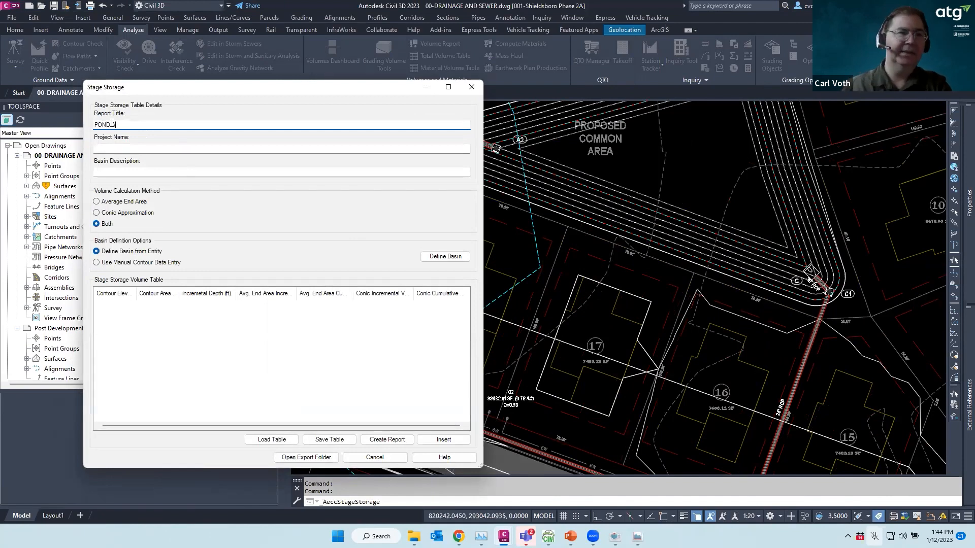
pyautogui.click(110, 149)
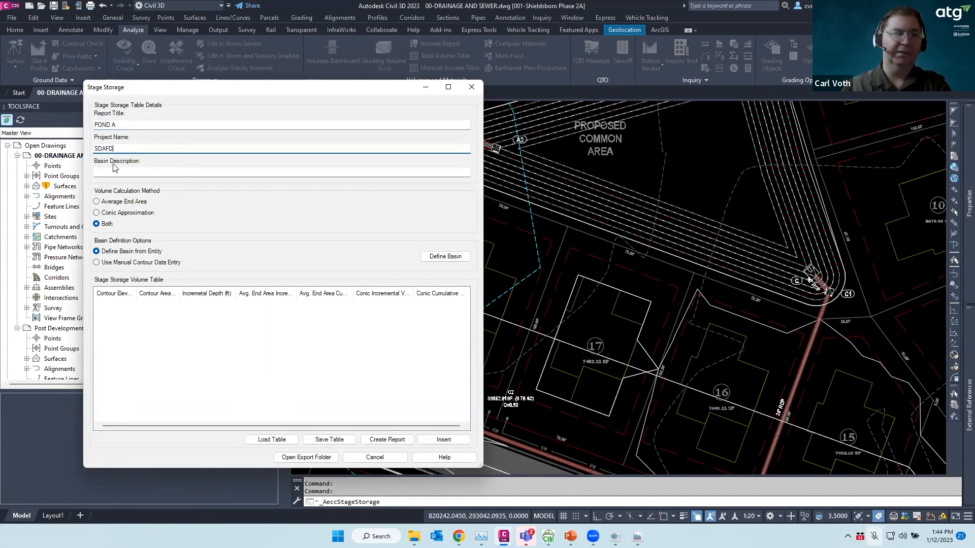
pyautogui.moveTo(120, 149); pyautogui.dragTo(55, 152)
pyautogui.write('01/12/23')
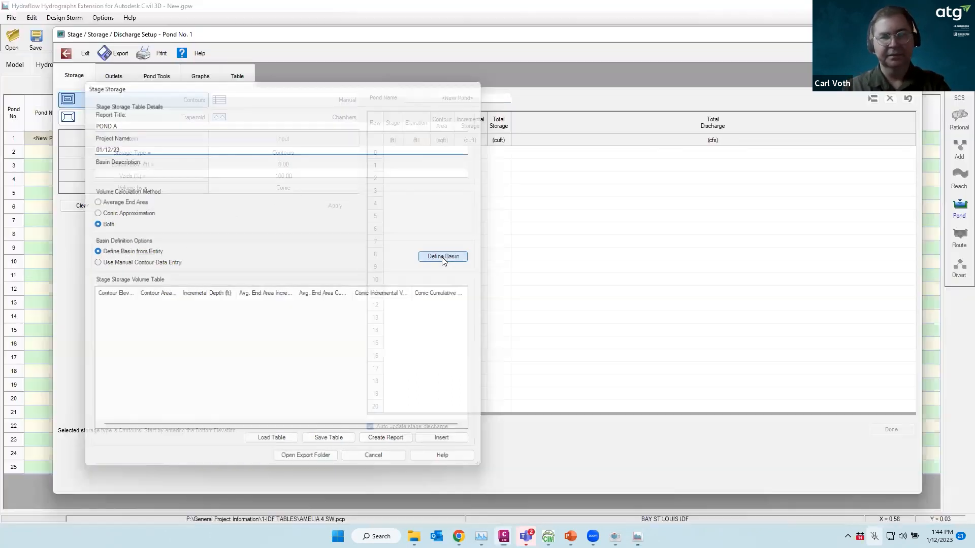
# Define the POND A basin from the TIN surface contours and insert the volume table
pyautogui.click(442, 257)
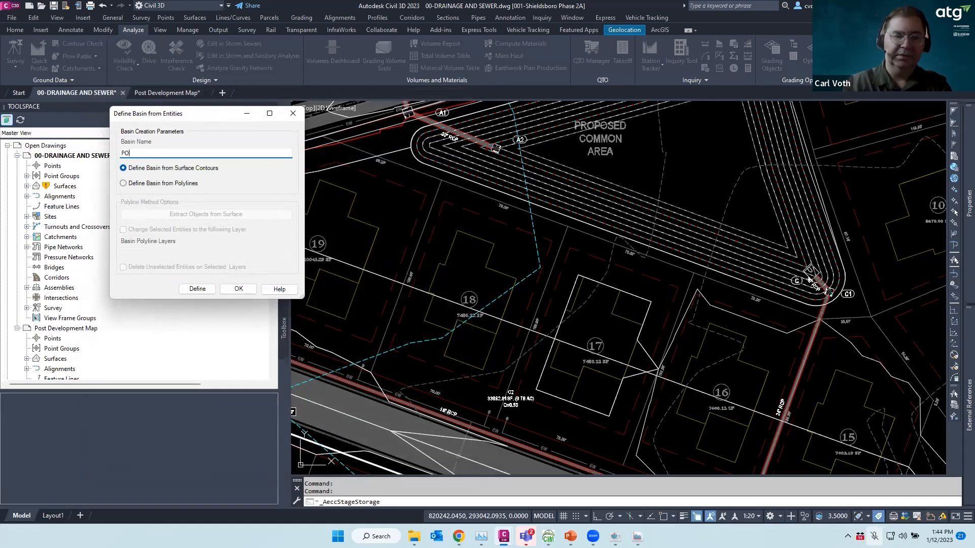
pyautogui.click(195, 287)
pyautogui.click(608, 187)
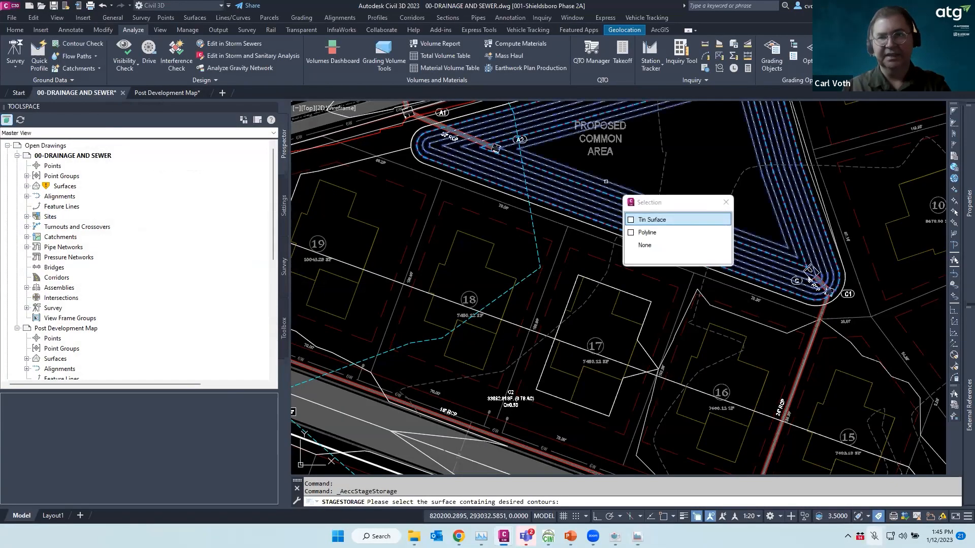
pyautogui.click(650, 220)
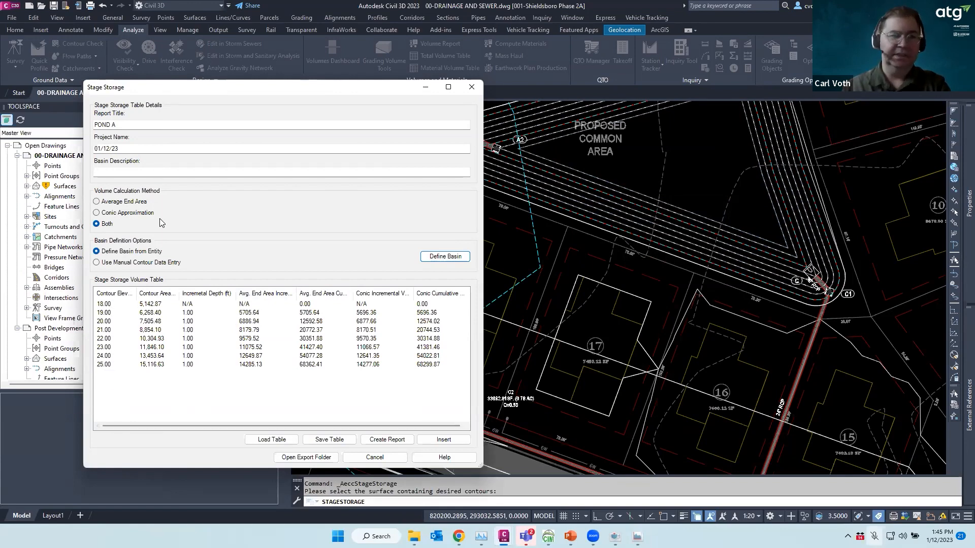
pyautogui.click(443, 440)
pyautogui.scroll(-12, 649, 197)
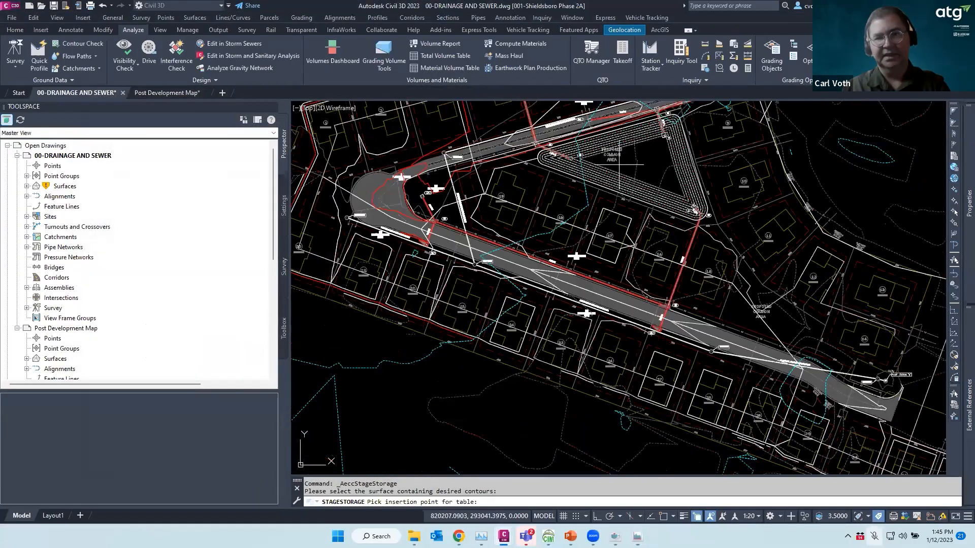
pyautogui.click(538, 363)
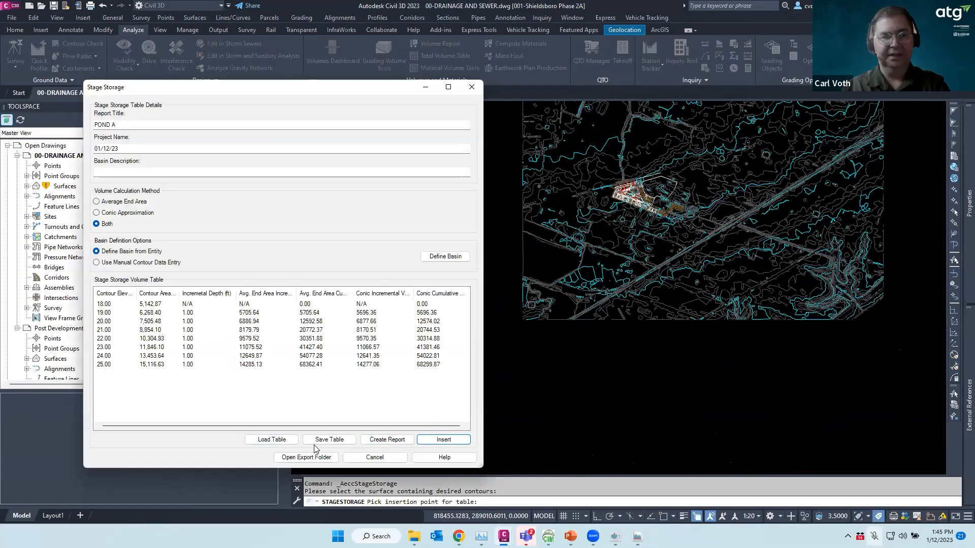
# Overwrite POND A REPORT.txt with the new volumes and minimize the Notepad report
pyautogui.click(386, 440)
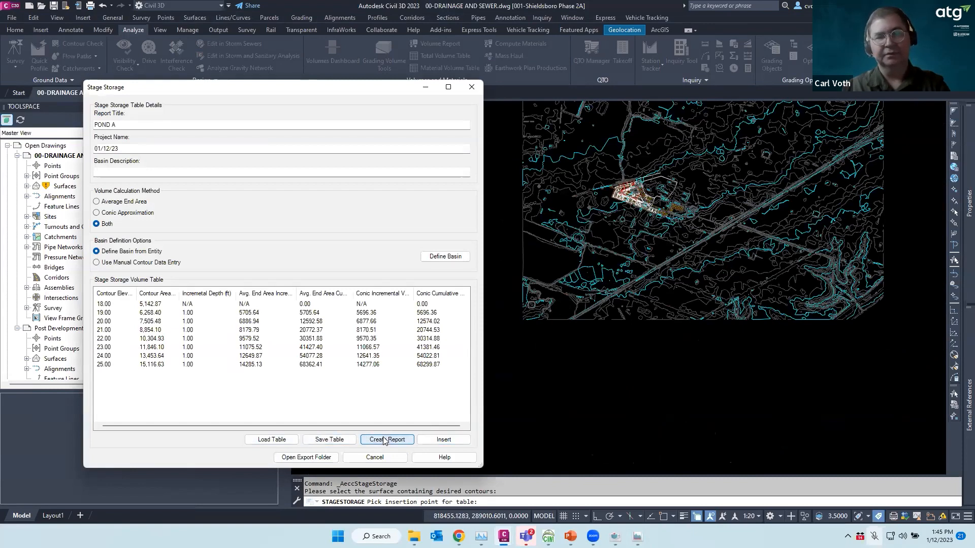
pyautogui.doubleClick(253, 198)
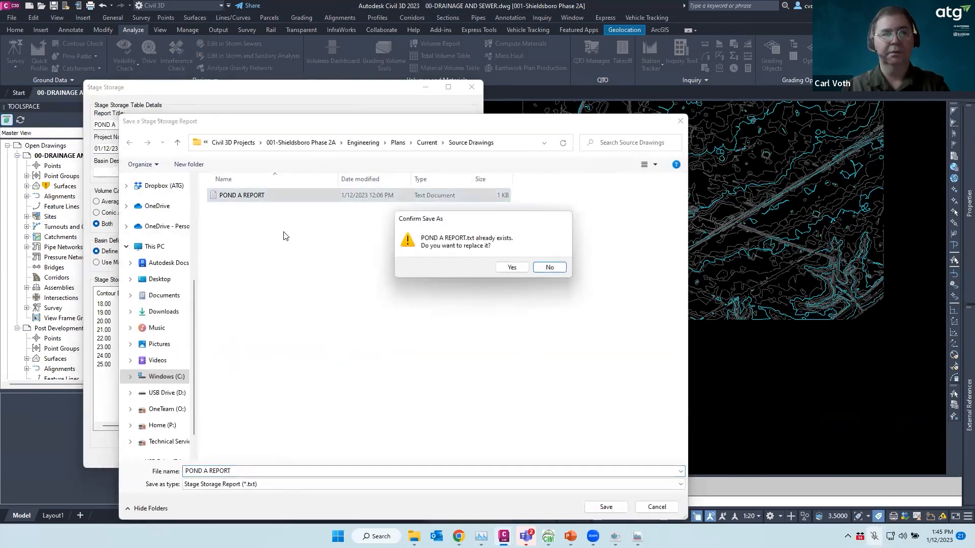
pyautogui.click(511, 267)
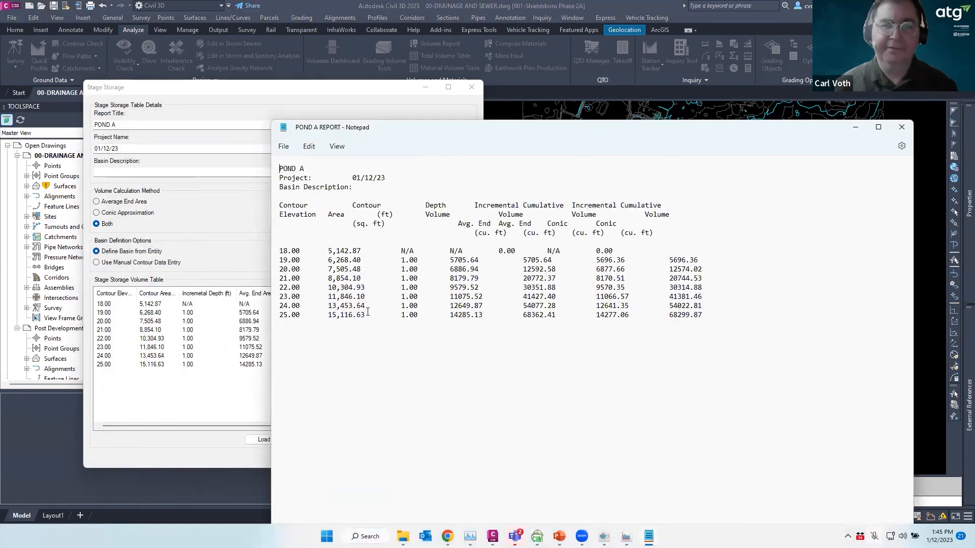
pyautogui.click(855, 127)
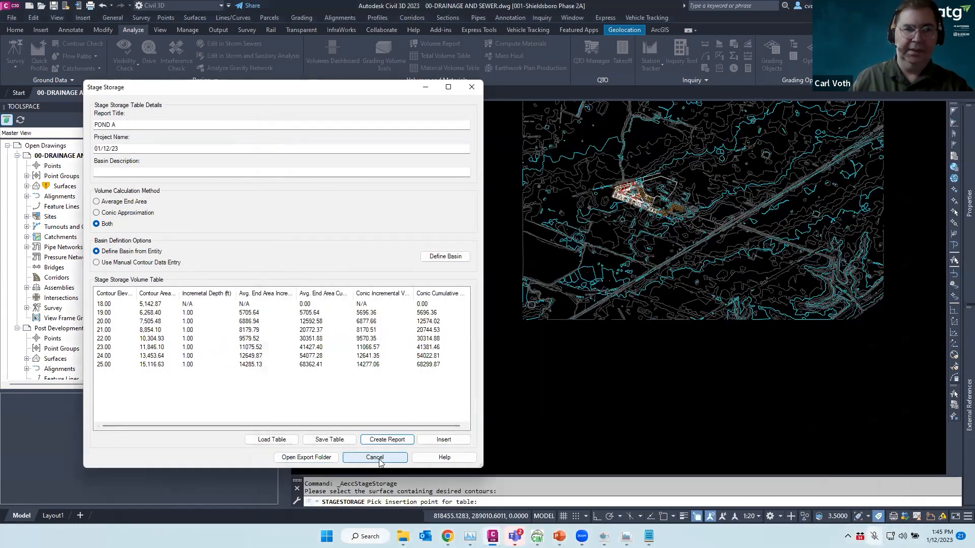
# Close the Stage Storage window and zoom in on the inserted STAGE STORAGE TABLE for elevations 18–25
pyautogui.click(473, 89)
pyautogui.scroll(10, 567, 378)
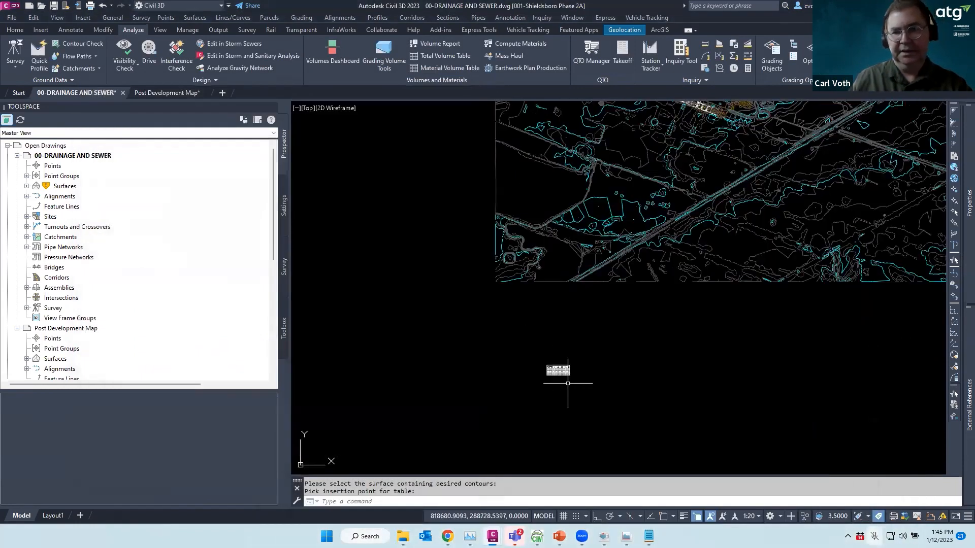
pyautogui.scroll(5, 477, 334)
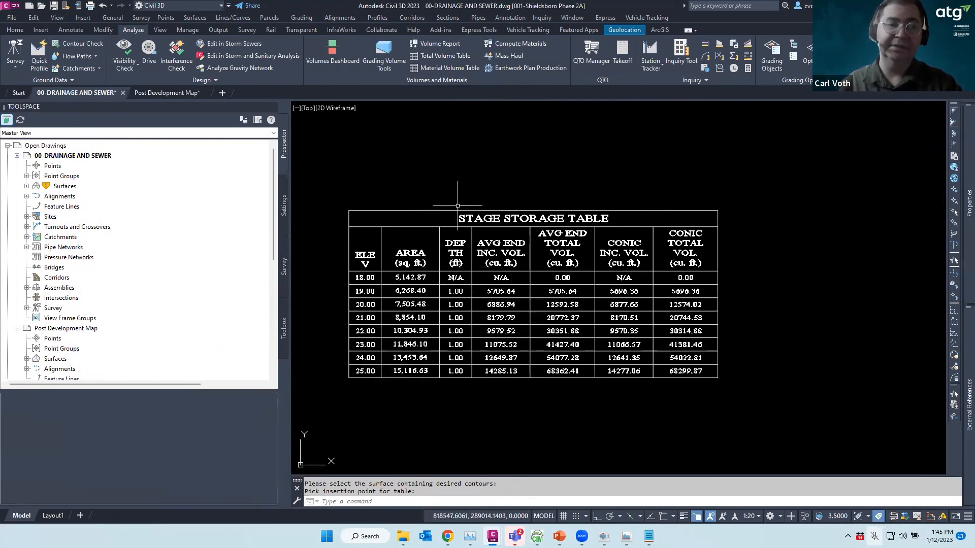
pyautogui.scroll(-4, 456, 206)
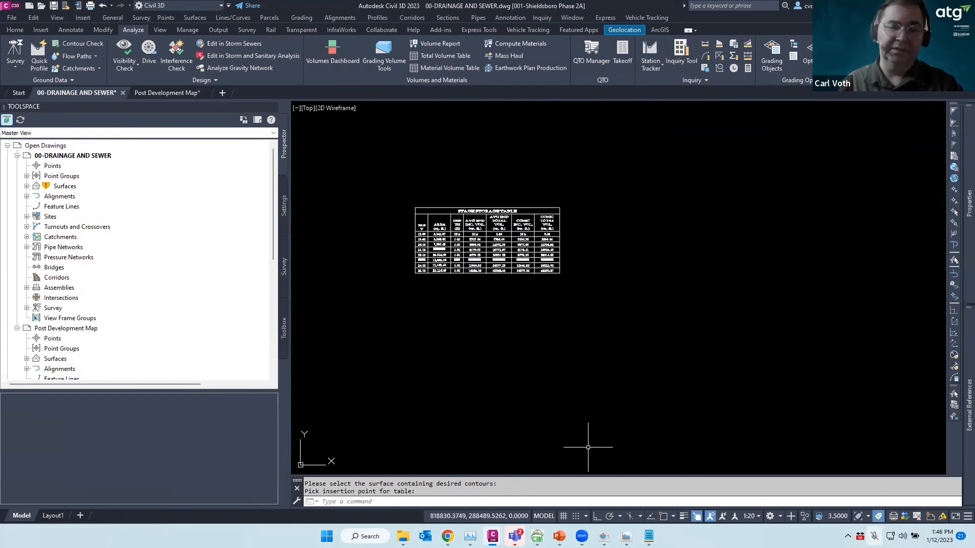
pyautogui.moveTo(603, 536)
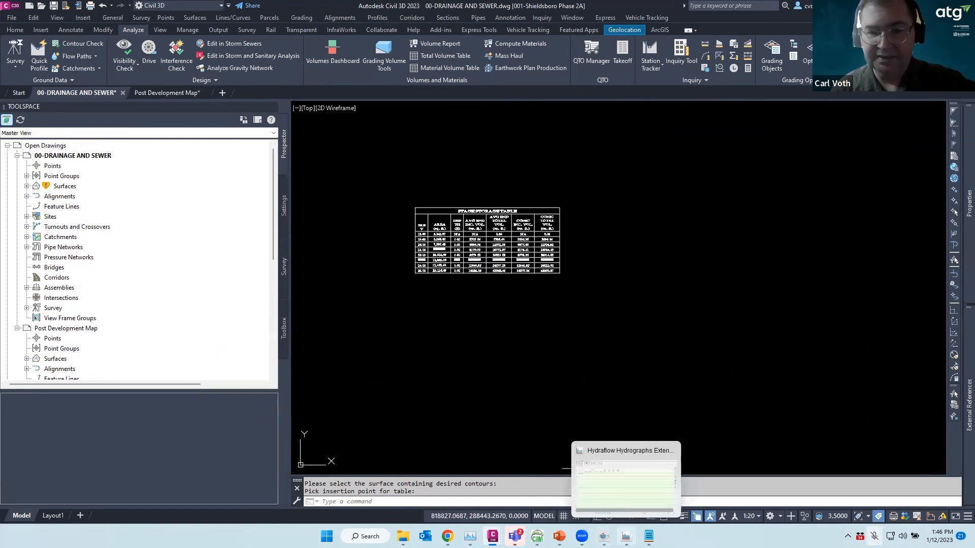
# Apply an 18.00 ft bottom elevation to Pond No. 1, checking the POND A REPORT, then select row 0's contour area
pyautogui.click(626, 536)
pyautogui.click(297, 164)
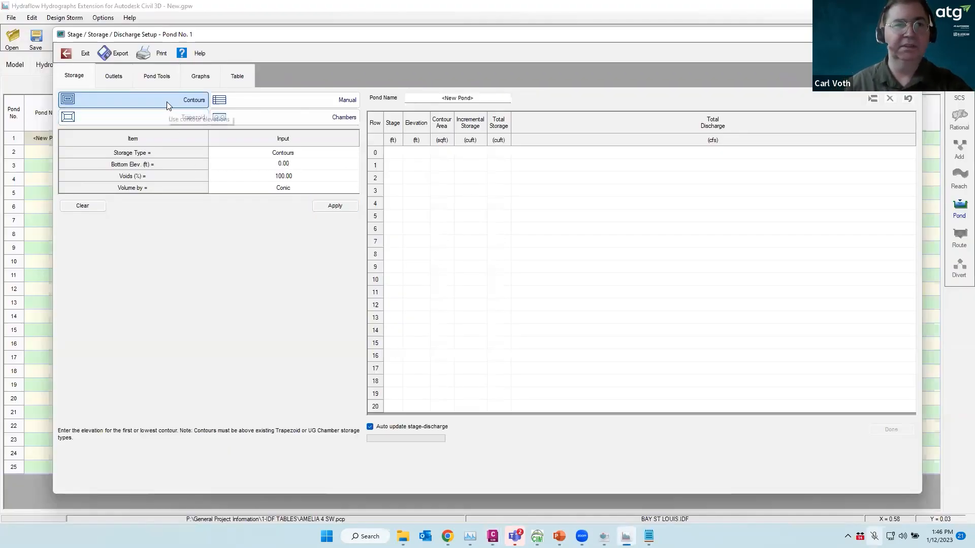
pyautogui.doubleClick(263, 165)
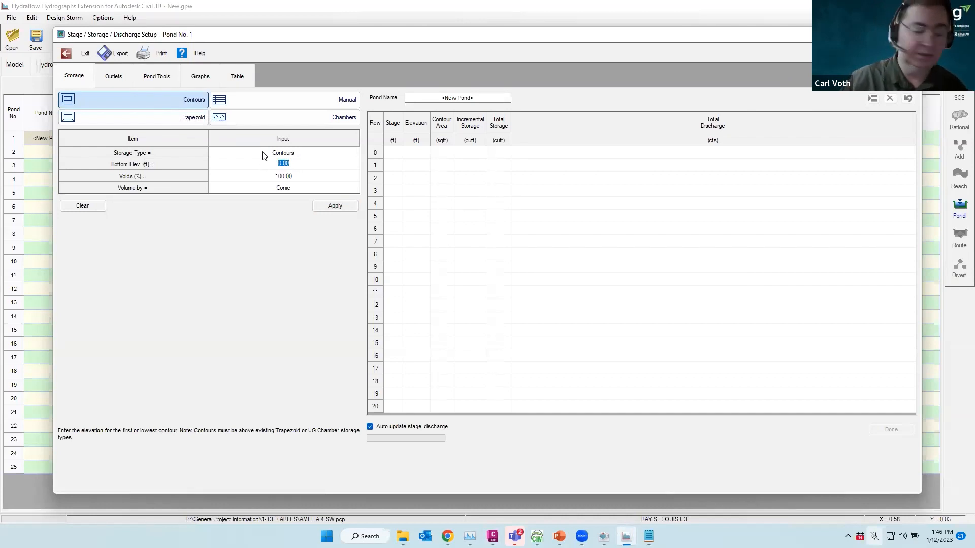
pyautogui.write('18')
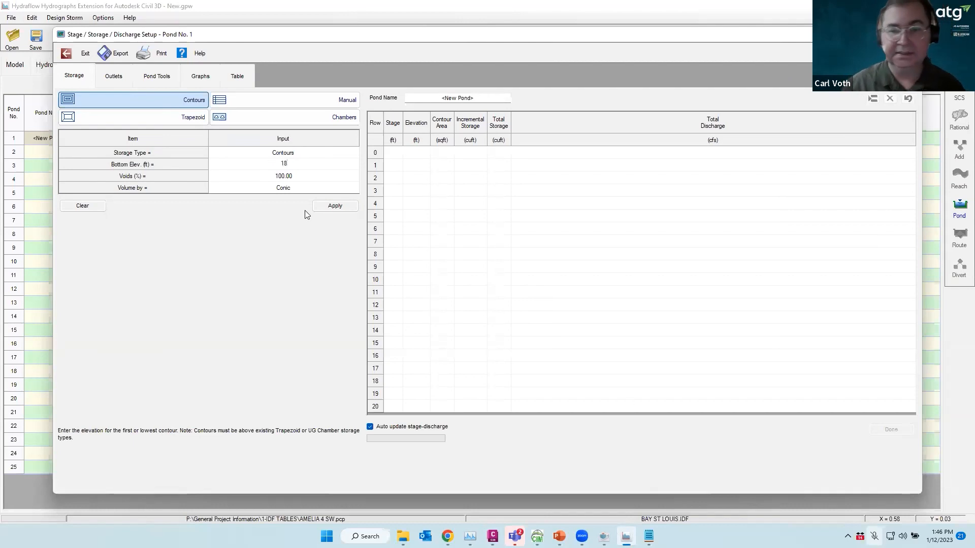
pyautogui.hotkey('alt', 'Tab')
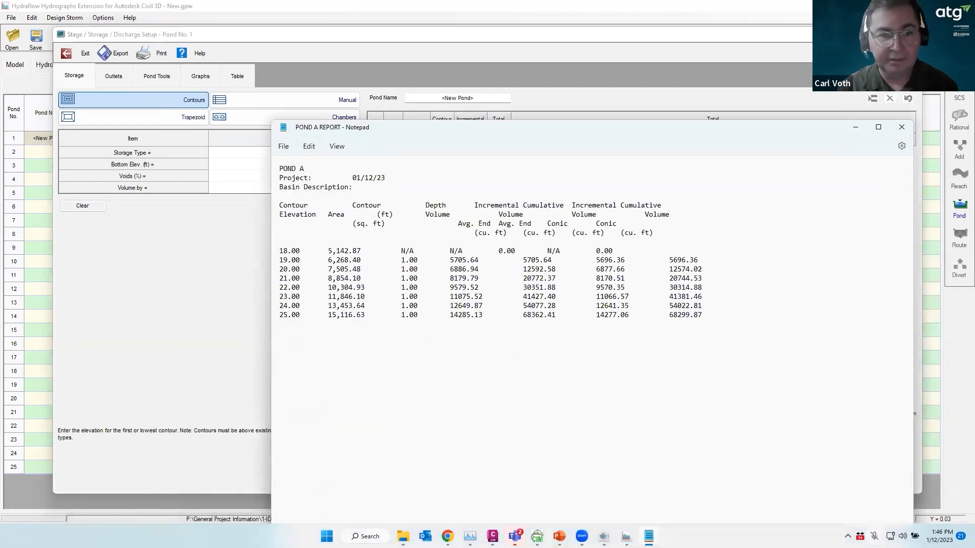
pyautogui.click(856, 129)
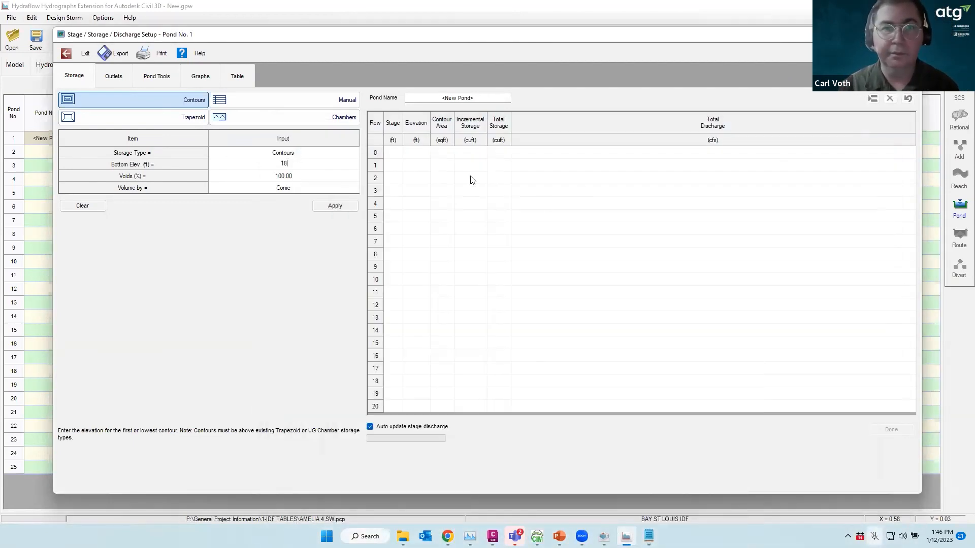
pyautogui.click(285, 163)
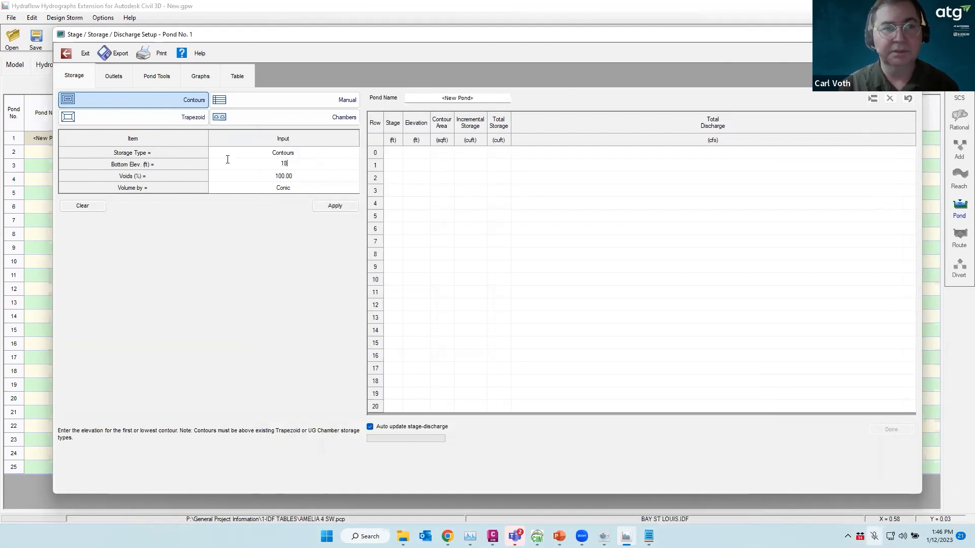
pyautogui.click(335, 206)
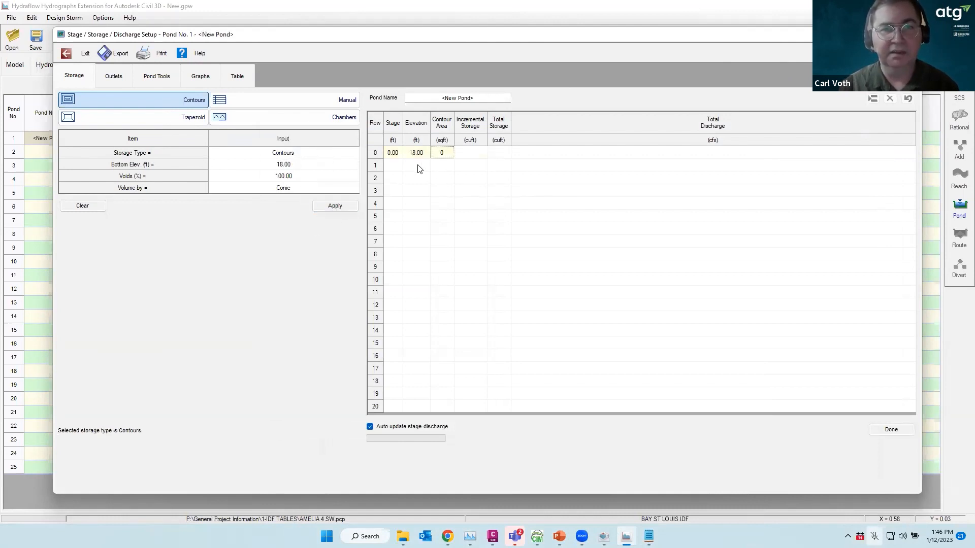
pyautogui.doubleClick(446, 152)
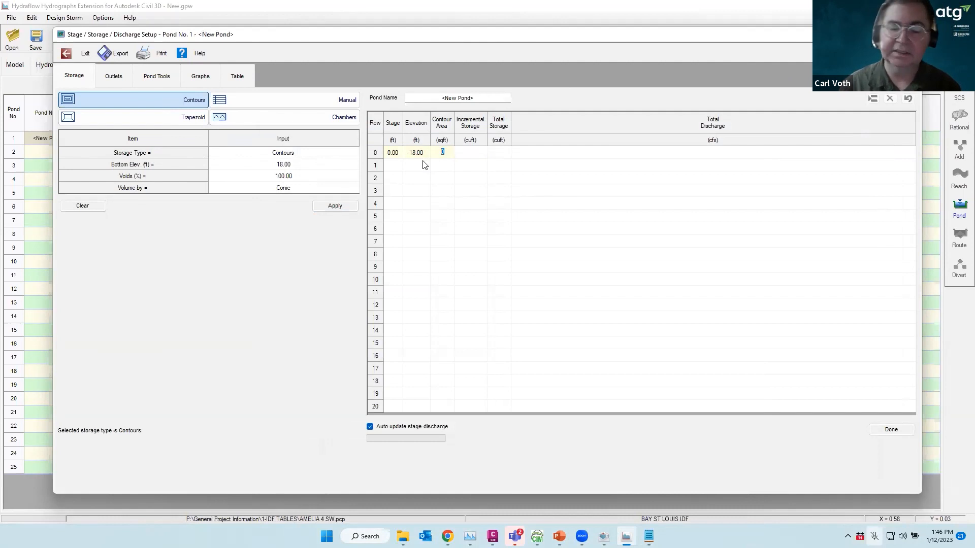
# Enter 5142 sq ft for row 0 and add one-foot stage rows up to stage 7.00 at elevation 25.00
pyautogui.write('5142')
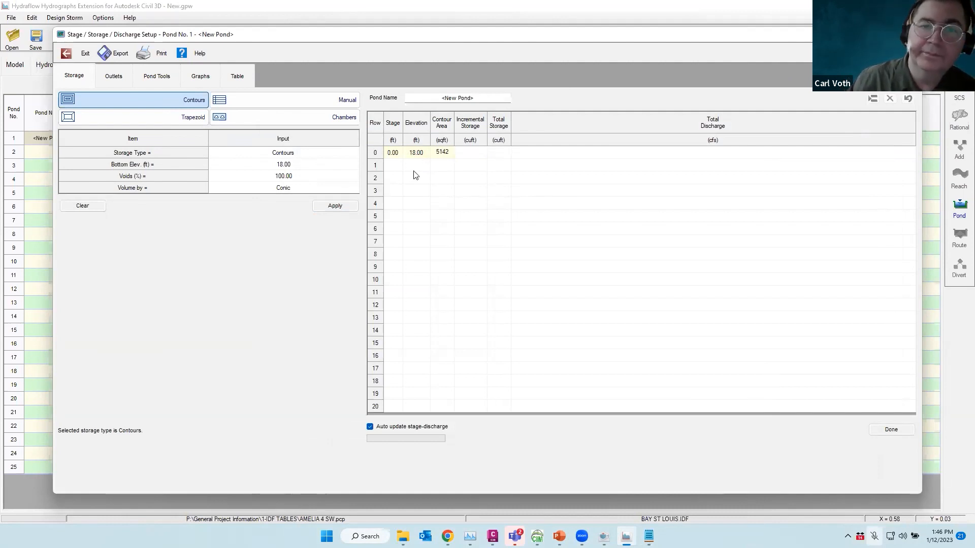
pyautogui.press('Tab')
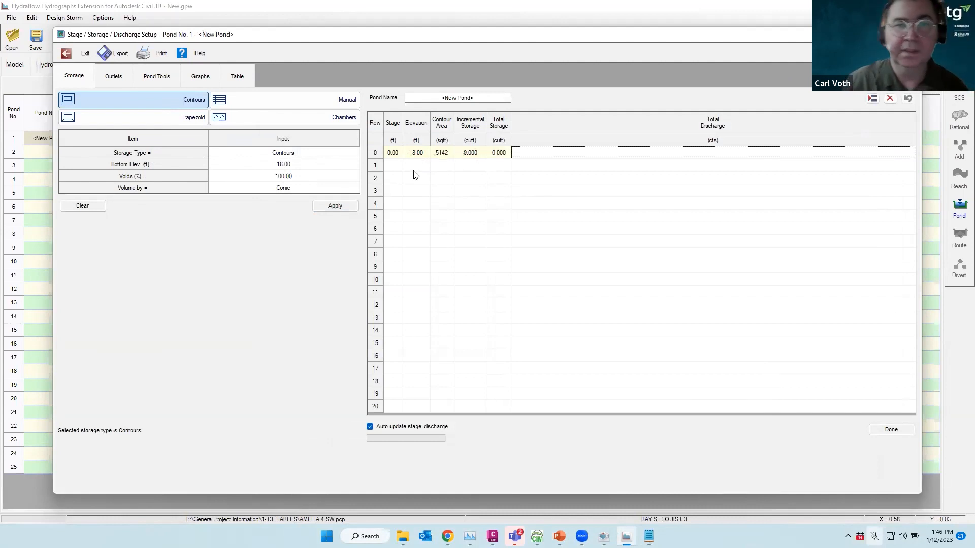
pyautogui.click(395, 165)
pyautogui.click(395, 177)
pyautogui.write('2')
pyautogui.click(393, 191)
pyautogui.write('3')
pyautogui.click(416, 178)
pyautogui.click(414, 193)
pyautogui.click(394, 203)
pyautogui.click(415, 204)
pyautogui.click(391, 215)
pyautogui.click(412, 215)
pyautogui.click(391, 230)
pyautogui.click(414, 229)
pyautogui.click(395, 241)
pyautogui.click(415, 242)
# Enter contour areas 6268, 7505 and 8854 sq ft for rows 1–3
pyautogui.click(441, 168)
pyautogui.click(443, 165)
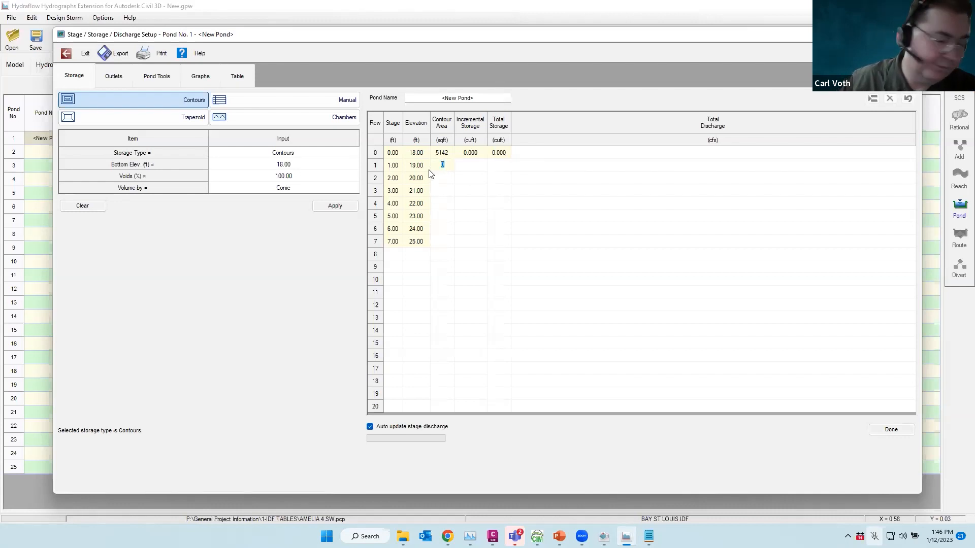
pyautogui.write('6268')
pyautogui.press('Return')
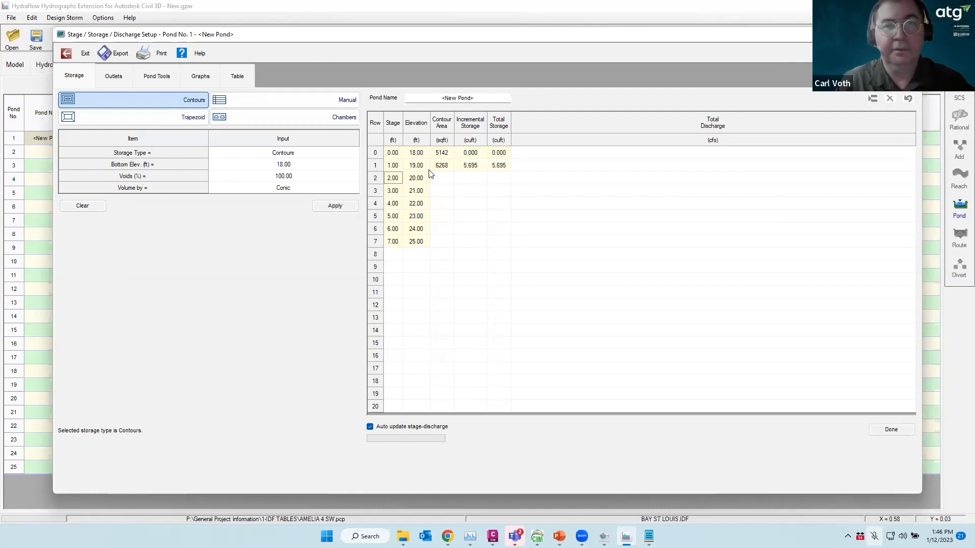
pyautogui.press('Return')
pyautogui.write('75')
pyautogui.press('Return')
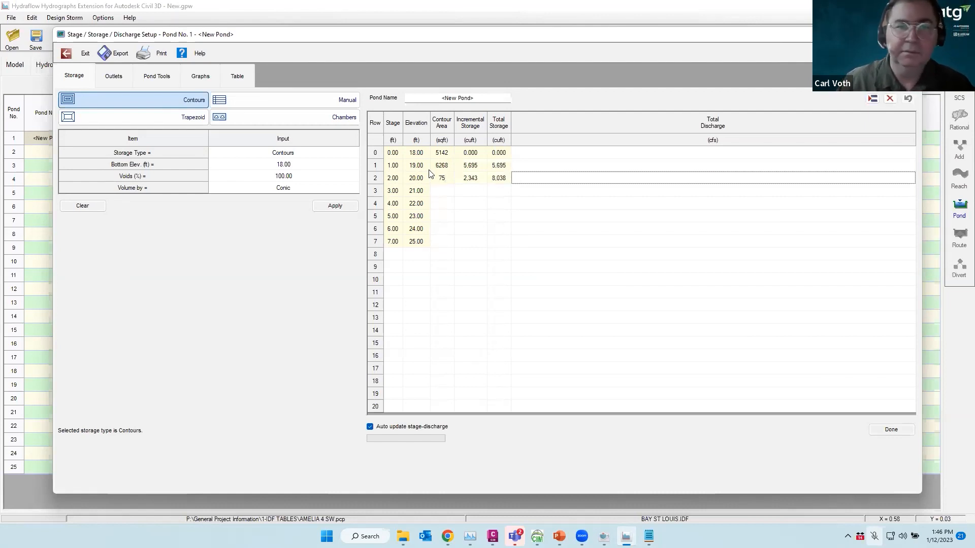
pyautogui.click(449, 177)
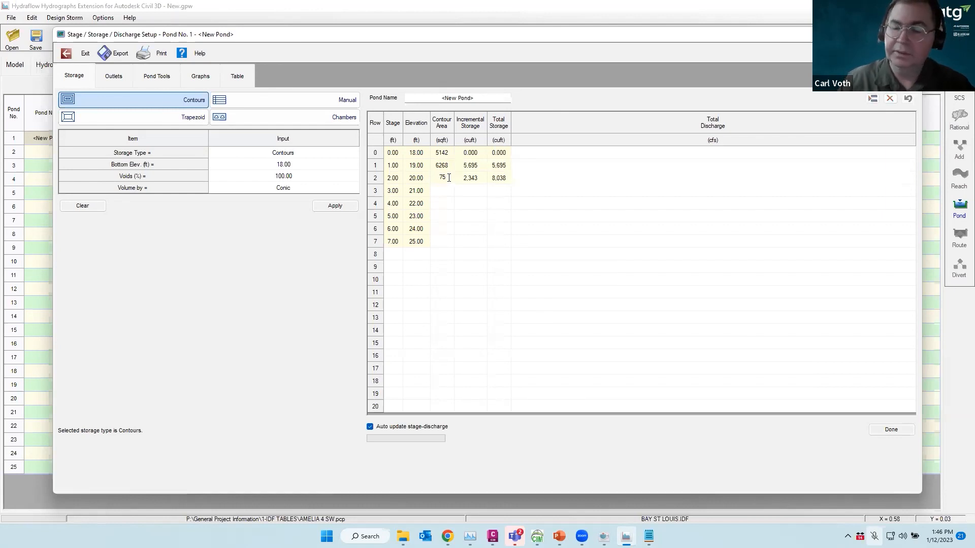
pyautogui.write('05')
pyautogui.press('Return')
pyautogui.press('Return')
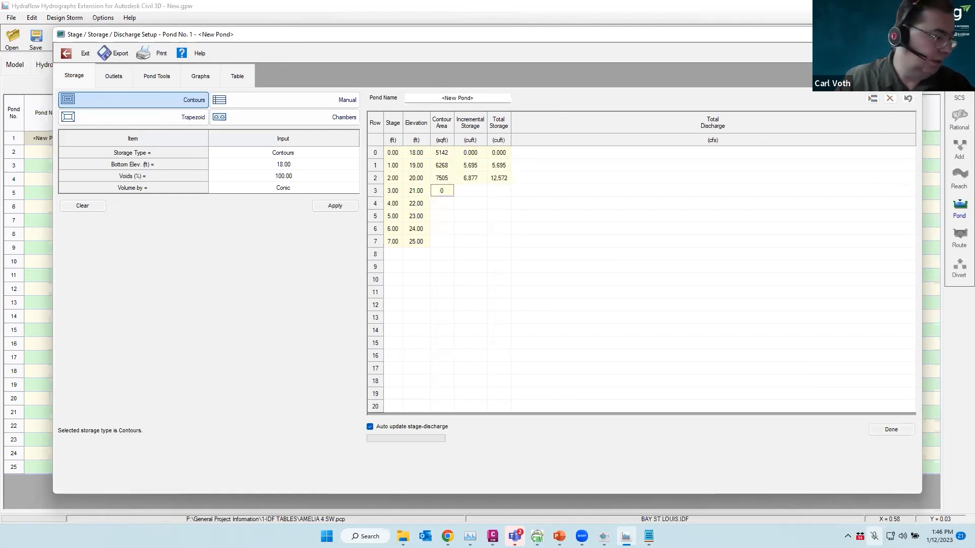
pyautogui.write('8854')
pyautogui.press('Return')
pyautogui.press('Tab')
pyautogui.press('Tab')
pyautogui.write('1')
pyautogui.press('Tab')
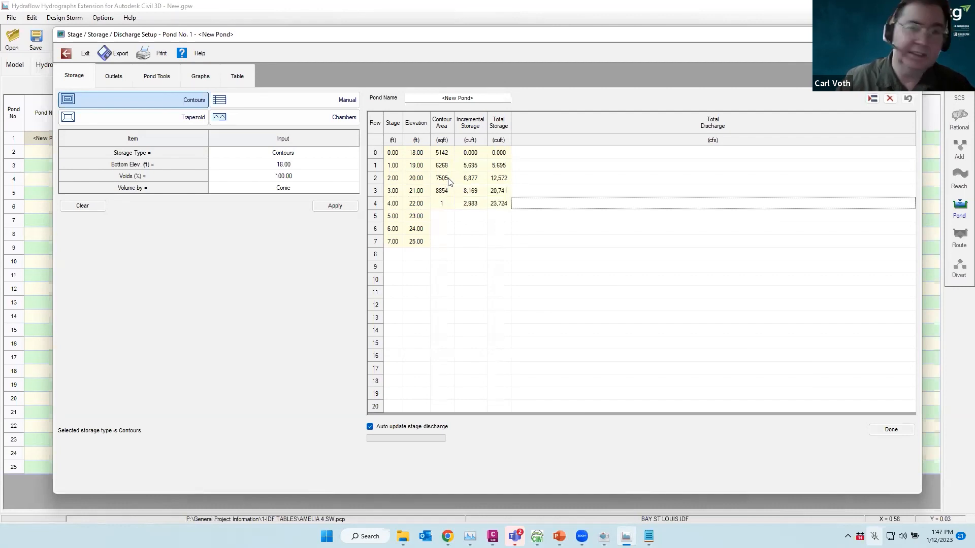
# Enter contour areas 10304, 11846, 13453 and 15116 sq ft for rows 4–7
pyautogui.click(446, 204)
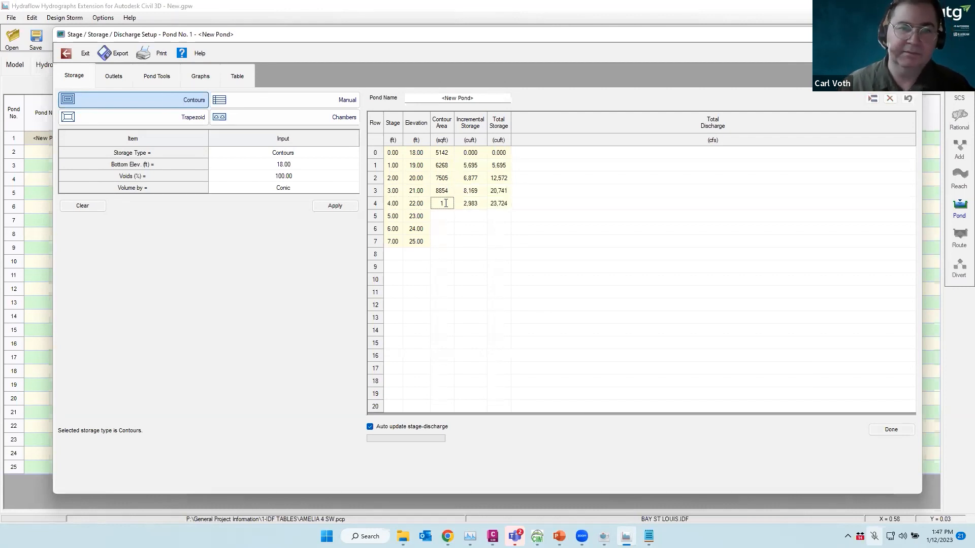
pyautogui.write('0304')
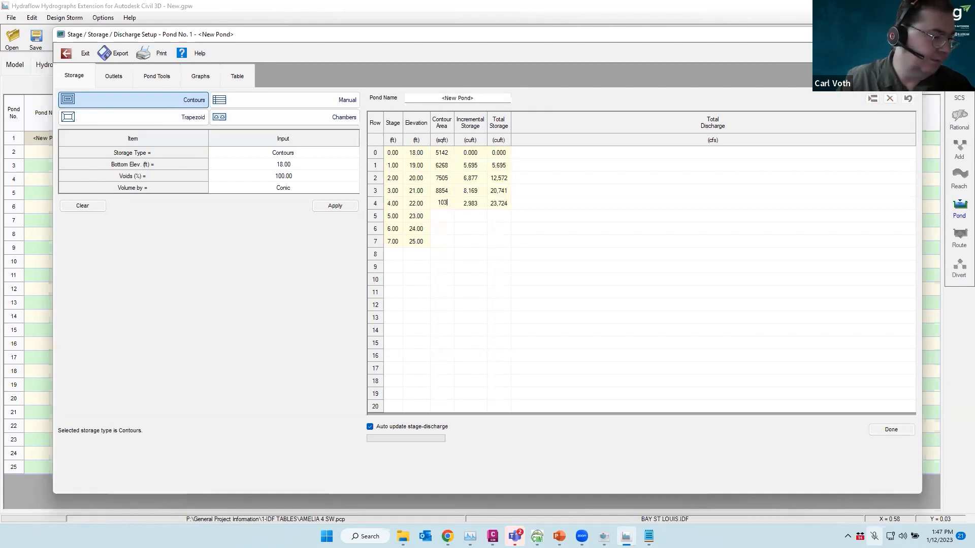
pyautogui.press('Return')
pyautogui.press('Return')
pyautogui.press('Return')
pyautogui.write('11846')
pyautogui.press('Return')
pyautogui.press('Return')
pyautogui.press('Return')
pyautogui.write('13')
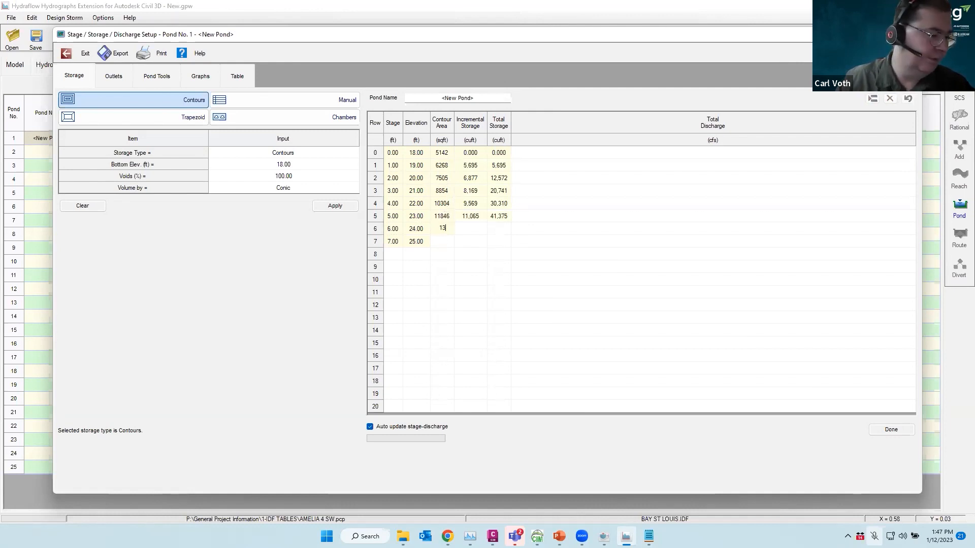
pyautogui.press('Return')
pyautogui.write('453')
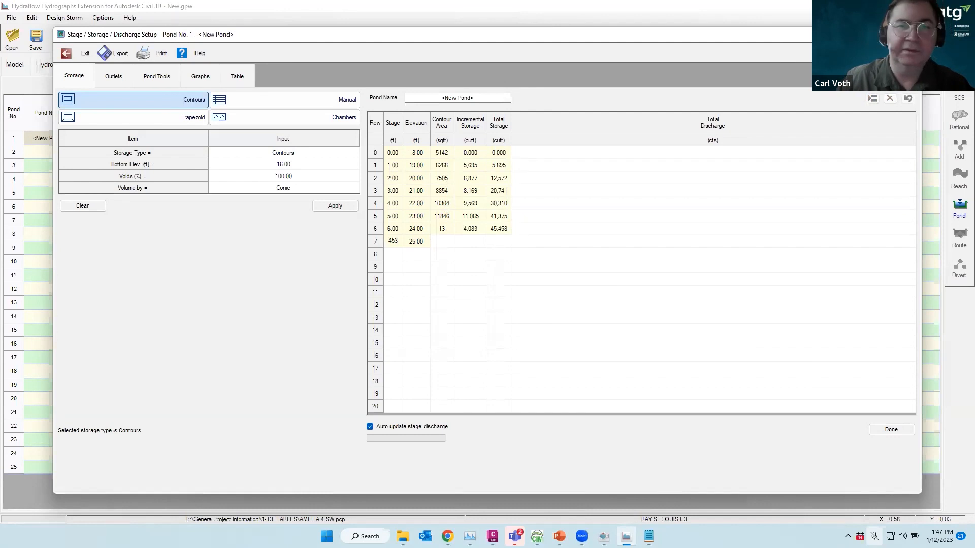
pyautogui.click(441, 226)
pyautogui.moveTo(446, 228); pyautogui.dragTo(419, 234)
pyautogui.write('13453')
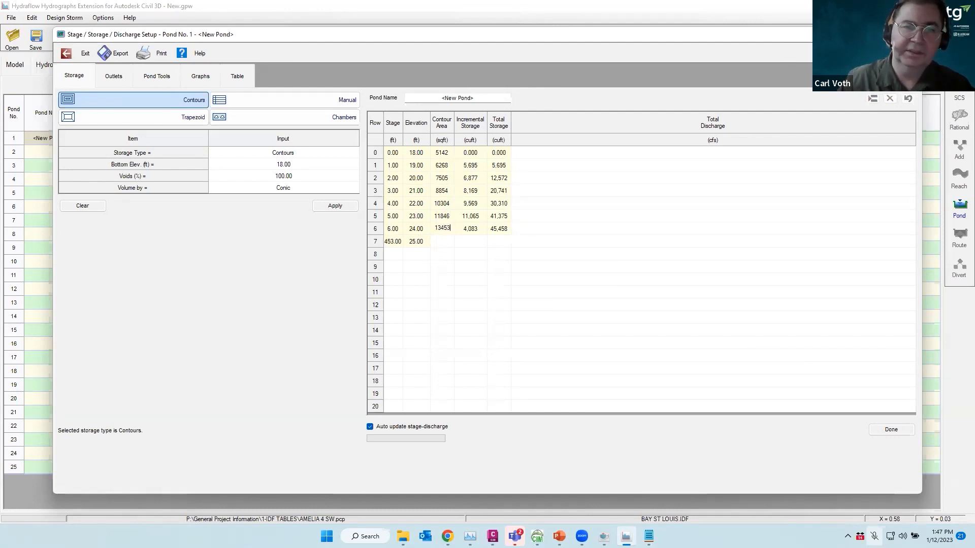
pyautogui.press('Return')
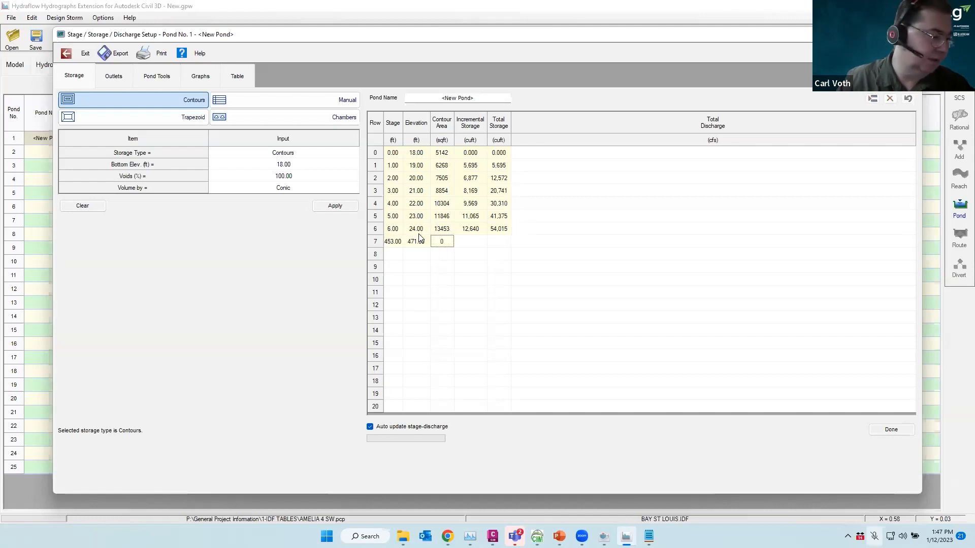
pyautogui.write('15')
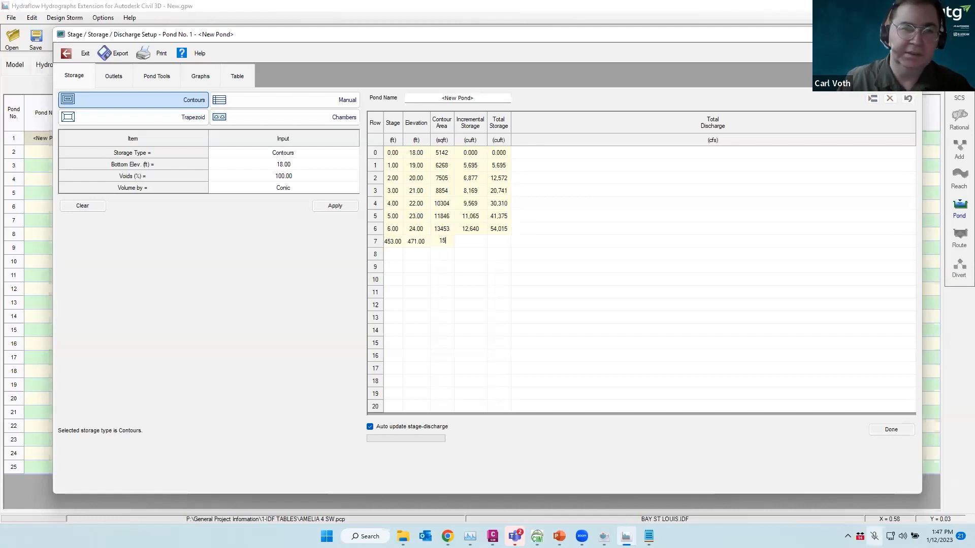
pyautogui.write('116')
pyautogui.press('Return')
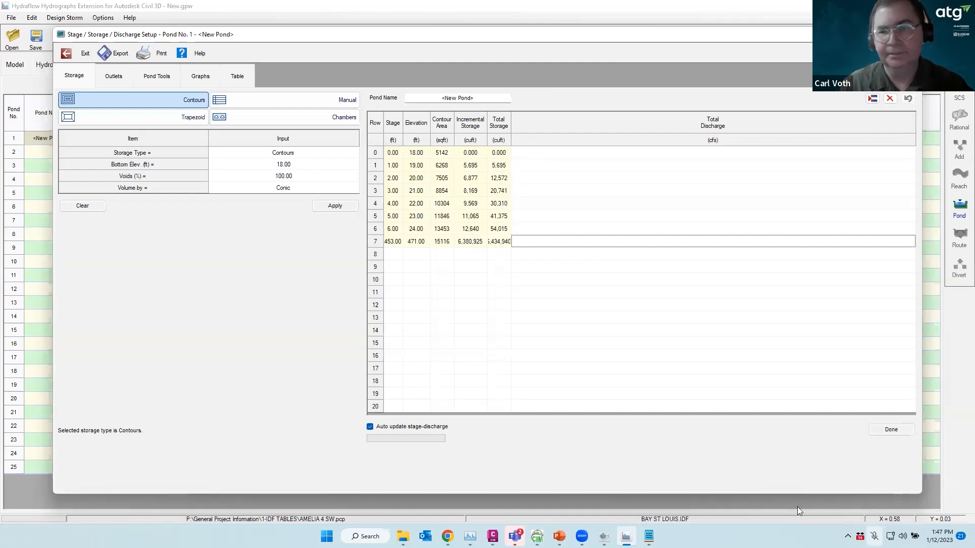
# Apply the storage table with Done and name the pond POND
pyautogui.click(889, 431)
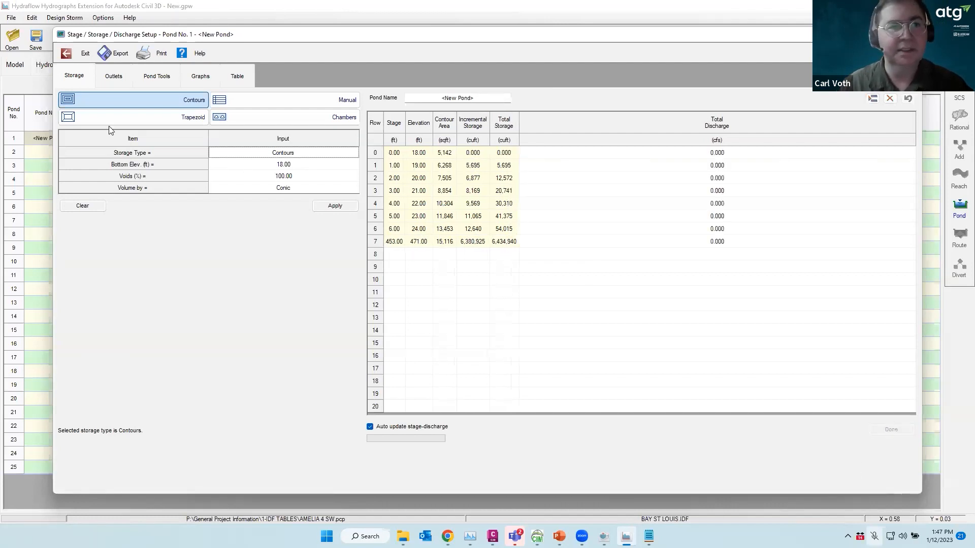
pyautogui.moveTo(478, 97); pyautogui.dragTo(391, 110)
pyautogui.write('PO')
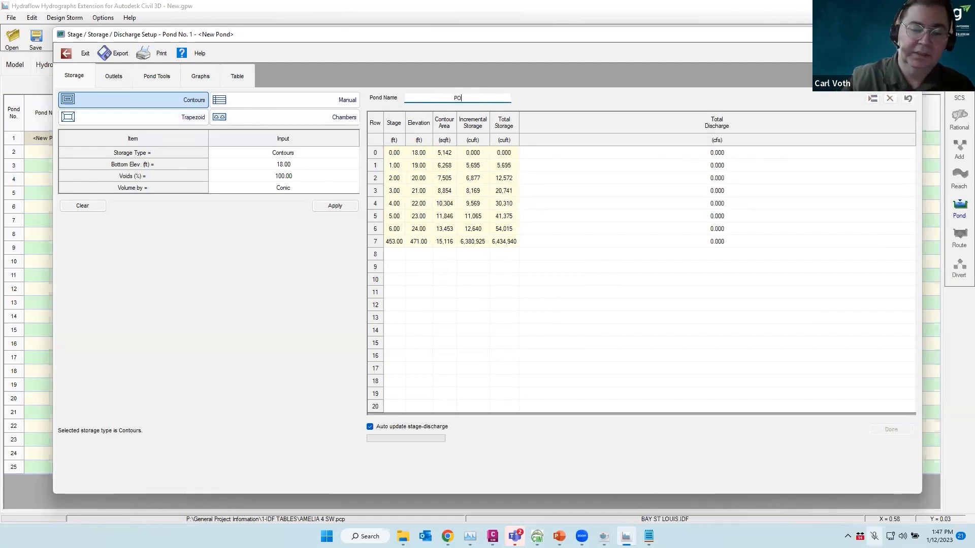
pyautogui.write('ND')
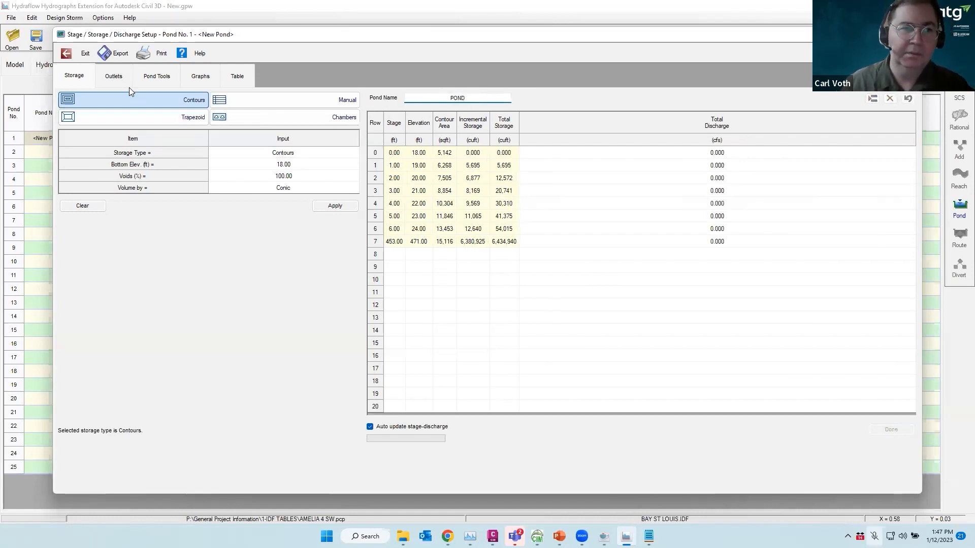
pyautogui.click(114, 77)
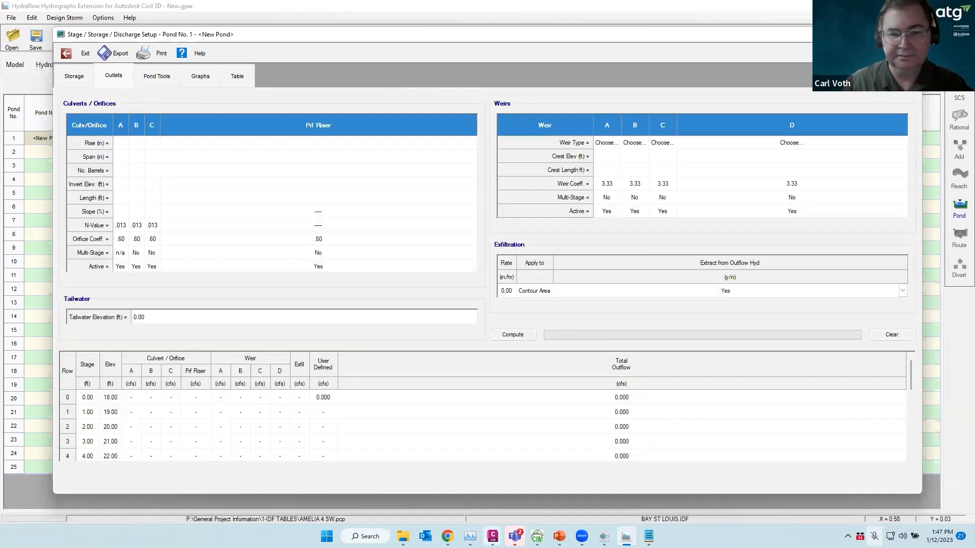
# Check the Post Development Map drawing for the pond outlet details
pyautogui.moveTo(492, 536)
pyautogui.click(527, 481)
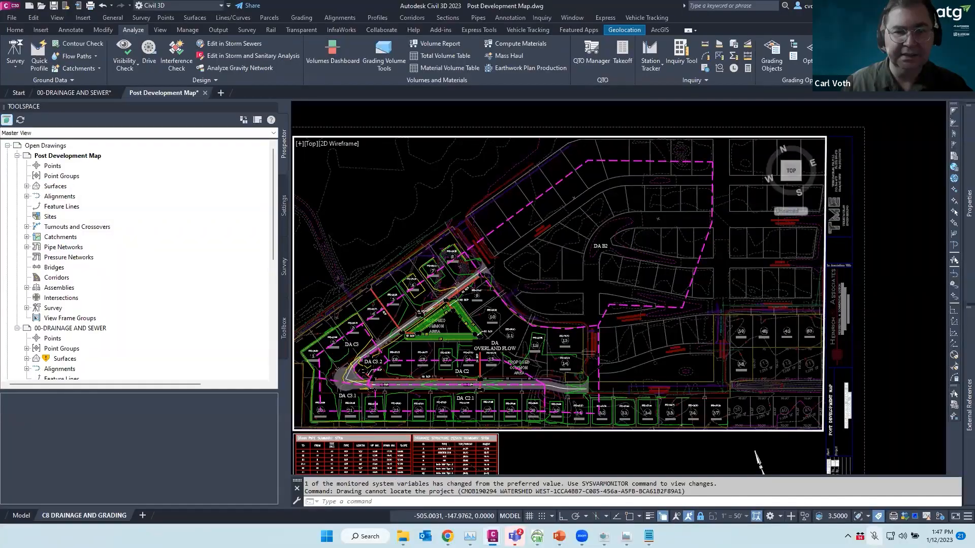
pyautogui.scroll(6, 419, 314)
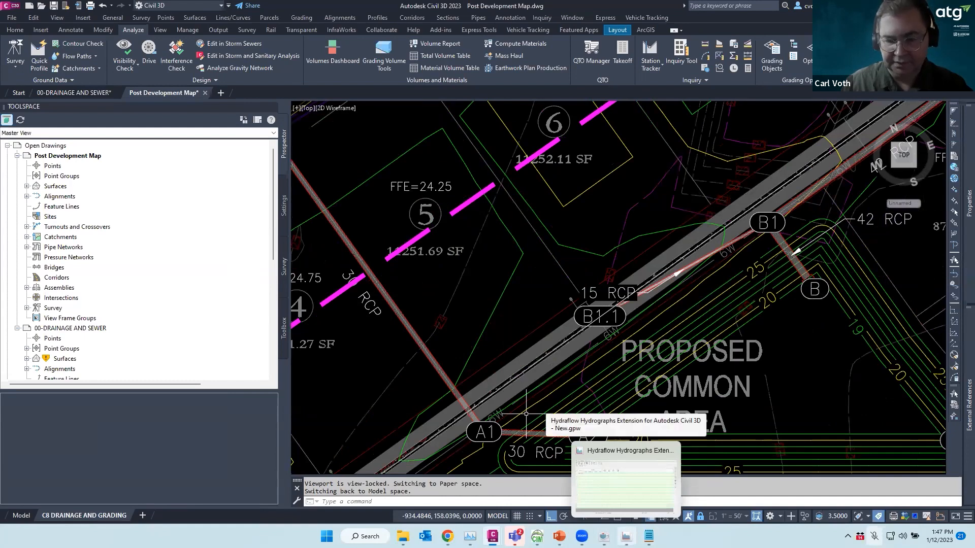
pyautogui.click(626, 536)
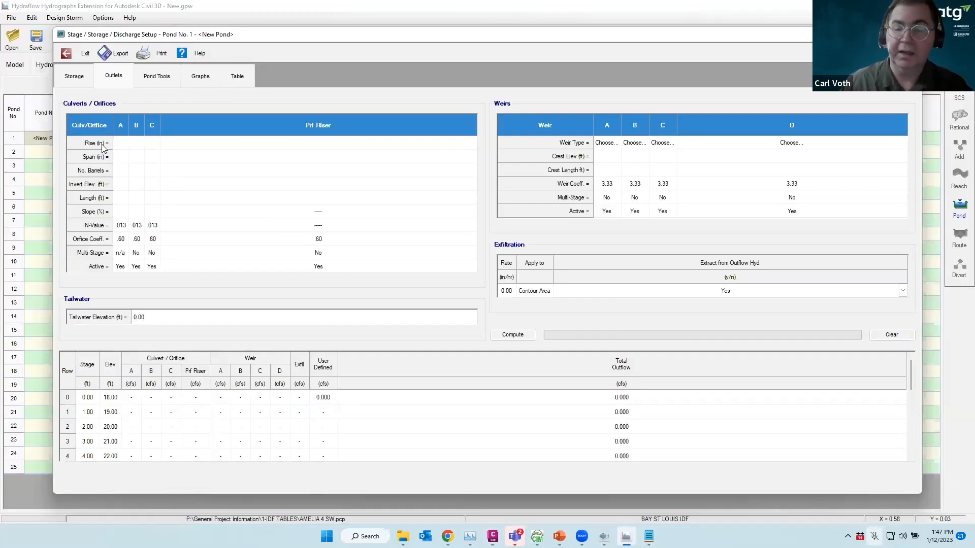
# Set culvert A to 30-in rise and span, 1 barrel, invert 18.018, length 226 ft, slope 0.50%
pyautogui.write('30')
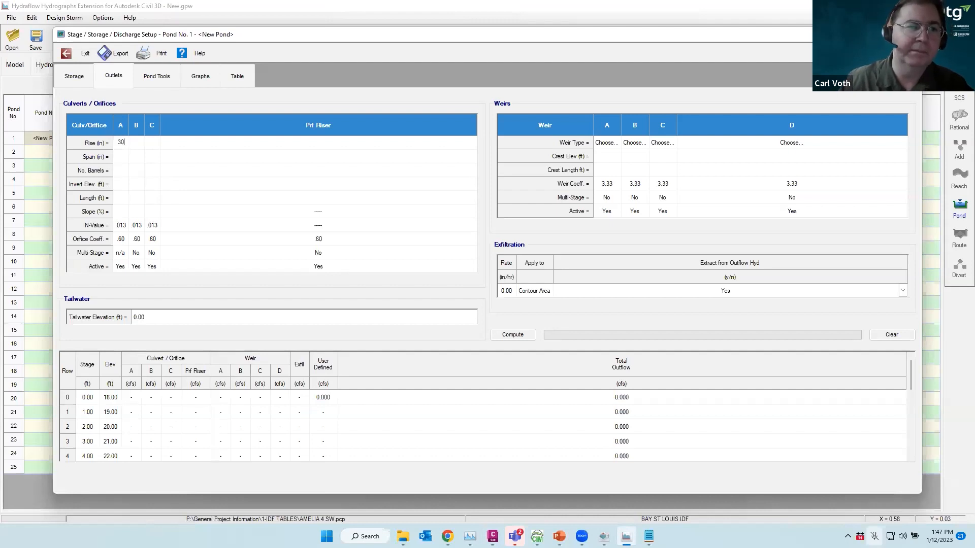
pyautogui.press('Return')
pyautogui.click(121, 157)
pyautogui.write('30')
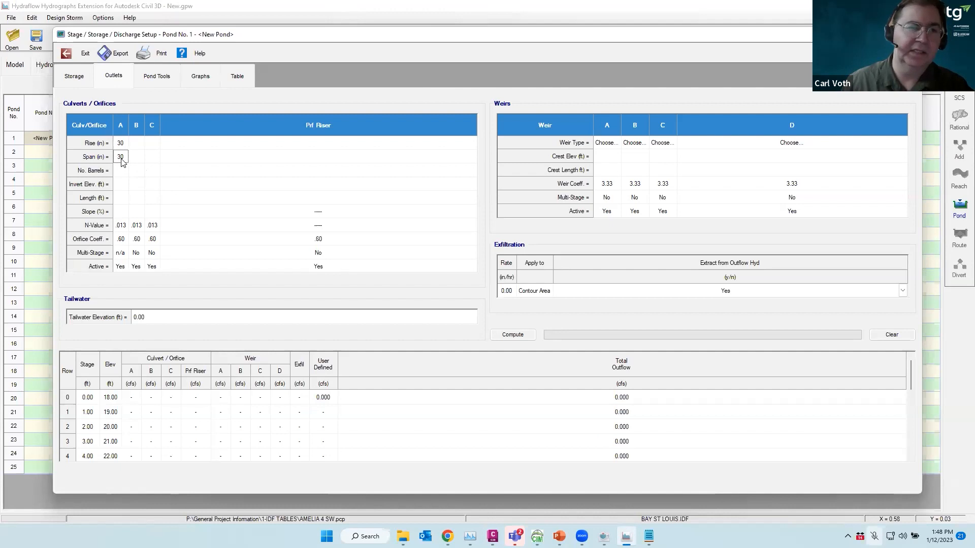
pyautogui.click(121, 170)
pyautogui.write('1')
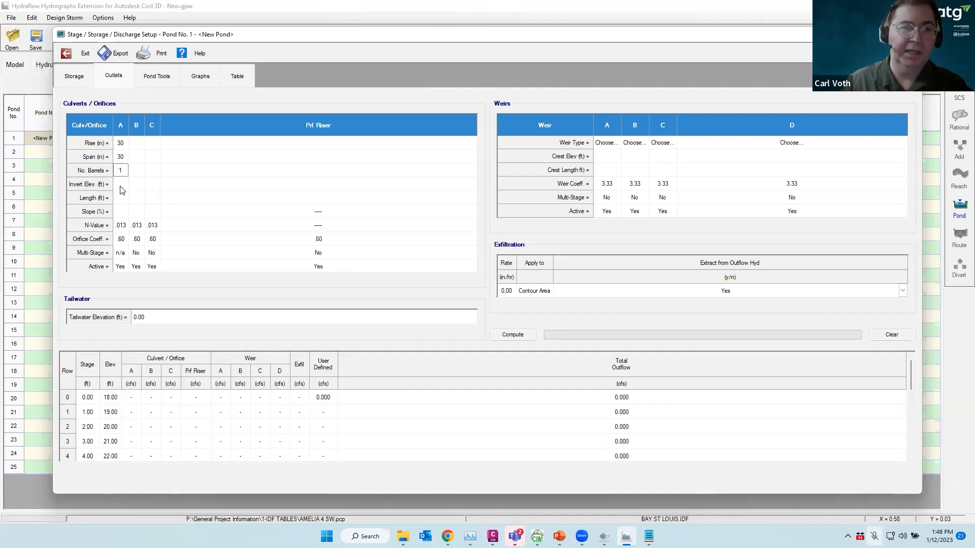
pyautogui.click(121, 185)
pyautogui.moveTo(123, 184); pyautogui.dragTo(110, 187)
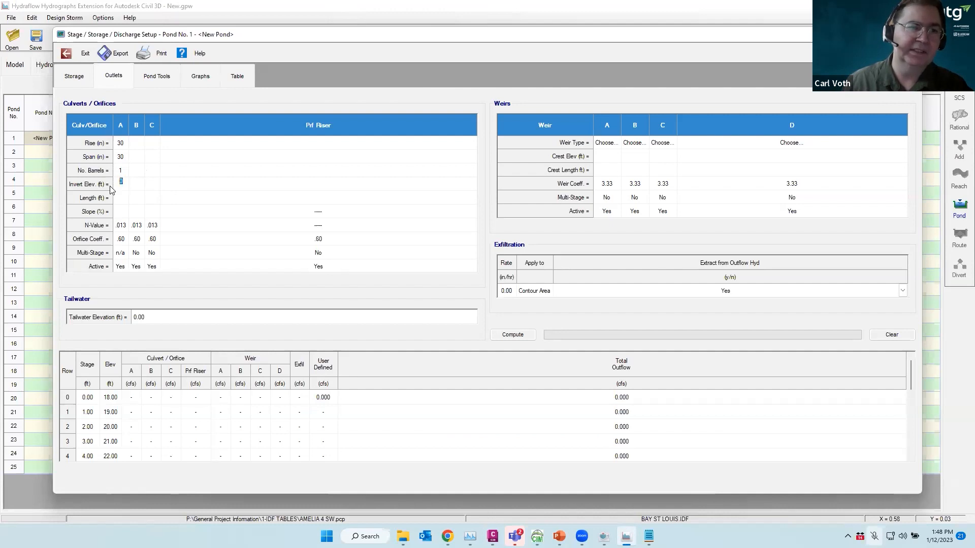
pyautogui.write('18')
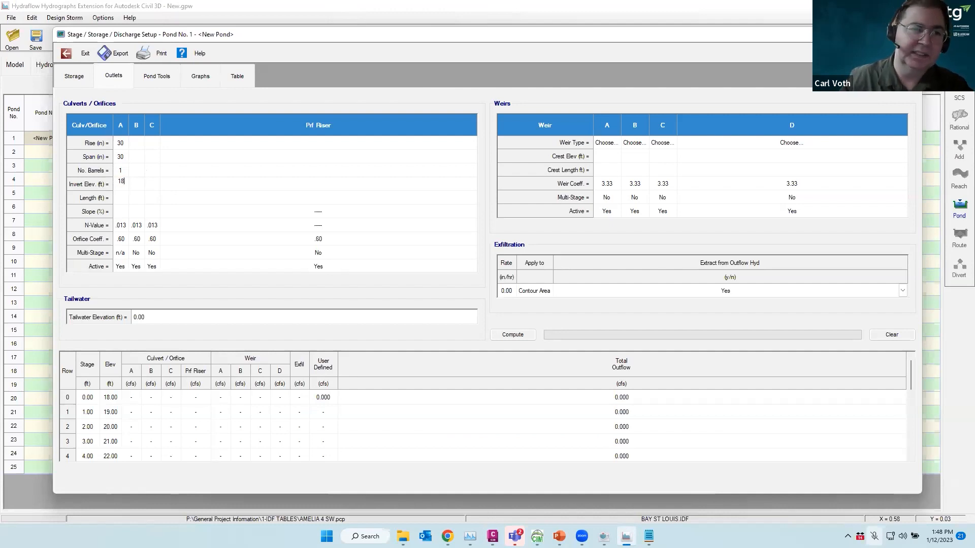
pyautogui.write('.018')
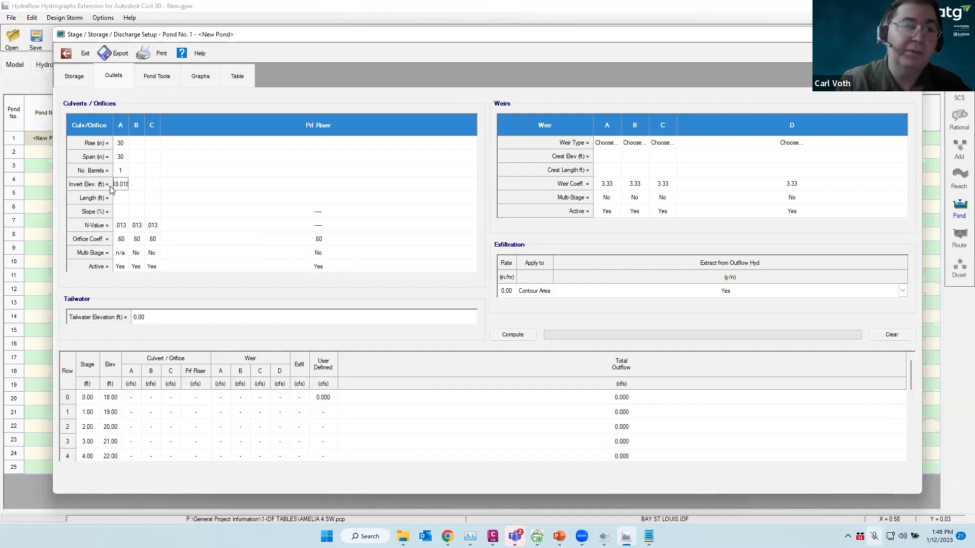
pyautogui.click(122, 198)
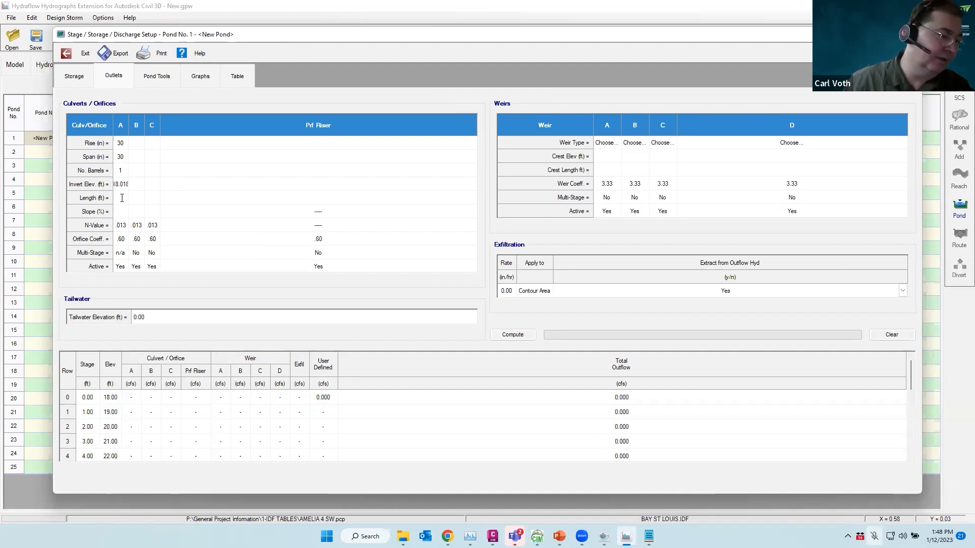
pyautogui.write('226')
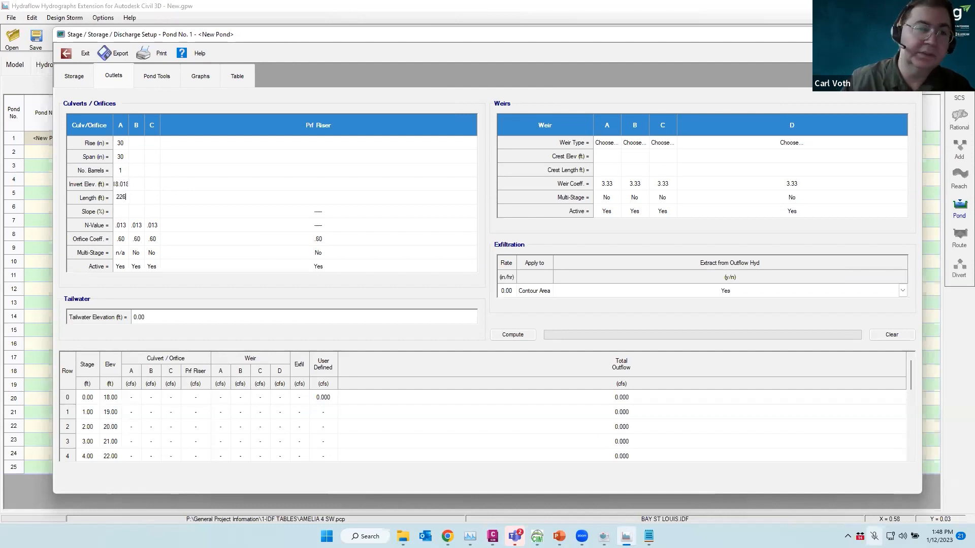
pyautogui.click(121, 212)
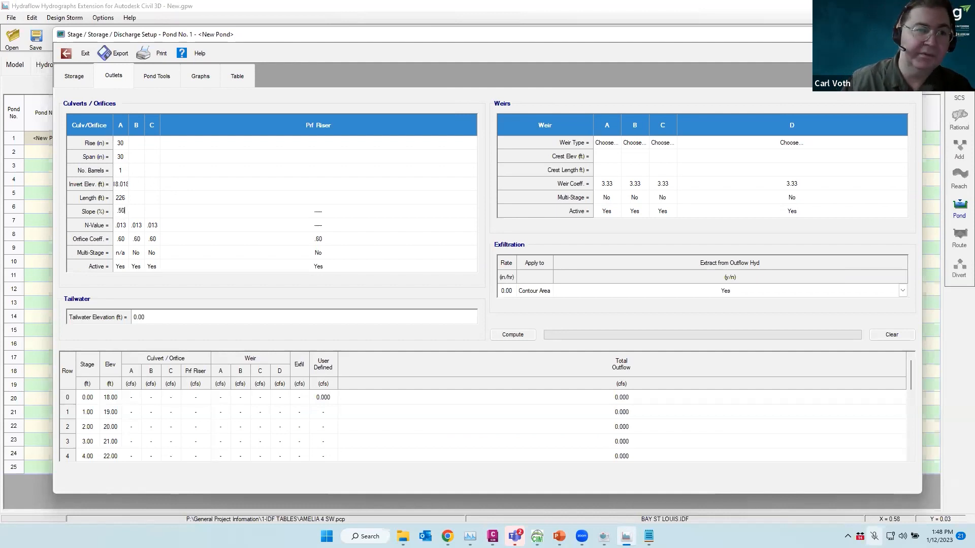
pyautogui.press('Return')
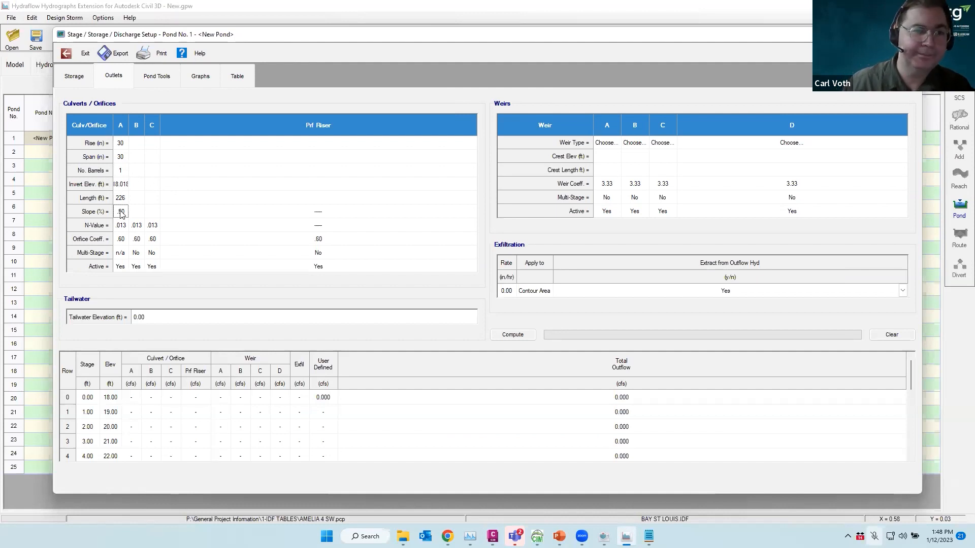
# Compute the stage-discharge table, reaching 33.69 cfs outflow, then select culvert B's rise
pyautogui.click(511, 335)
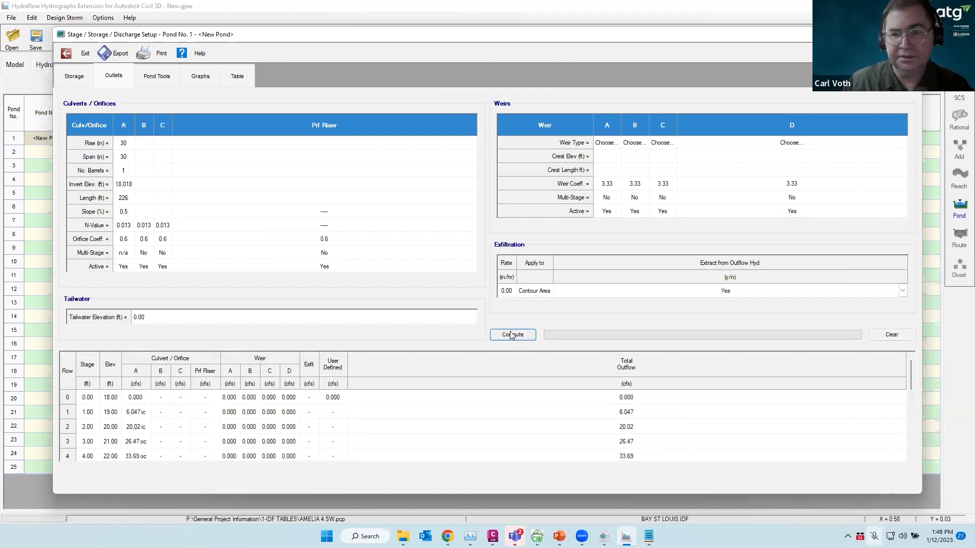
pyautogui.click(144, 147)
pyautogui.click(145, 146)
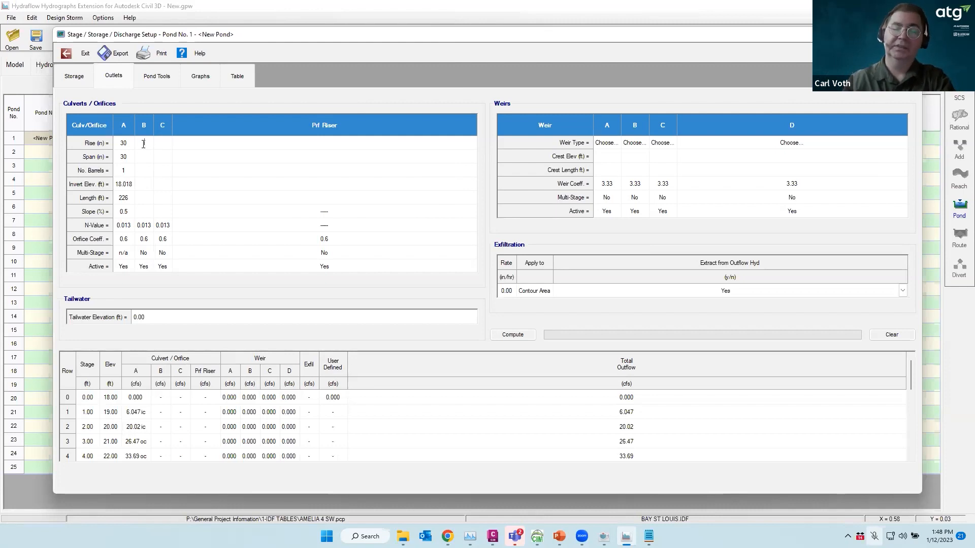
# Give culvert B a 6-in rise and span, 4 barrels and invert 19.0
pyautogui.write('6')
pyautogui.press('Return')
pyautogui.write('6')
pyautogui.press('Return')
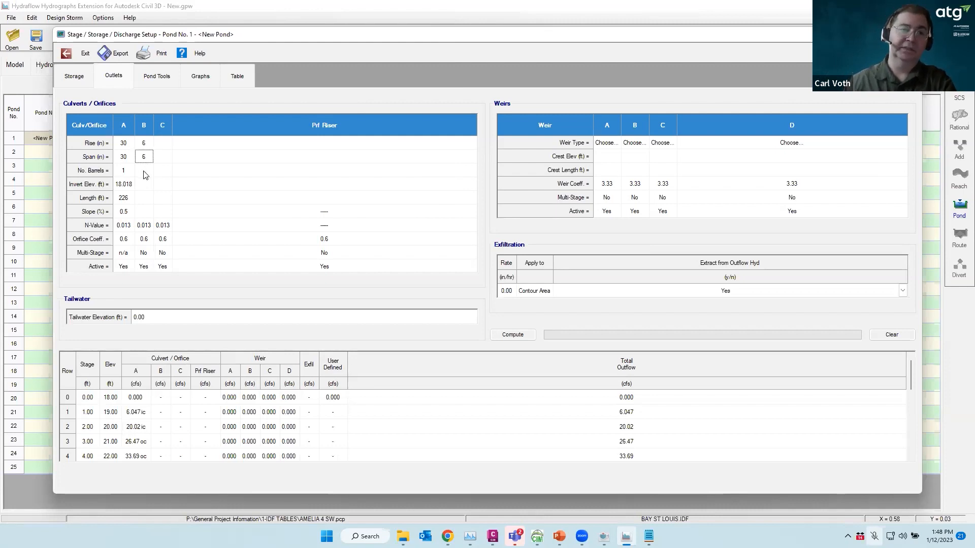
pyautogui.write('4')
pyautogui.press('Return')
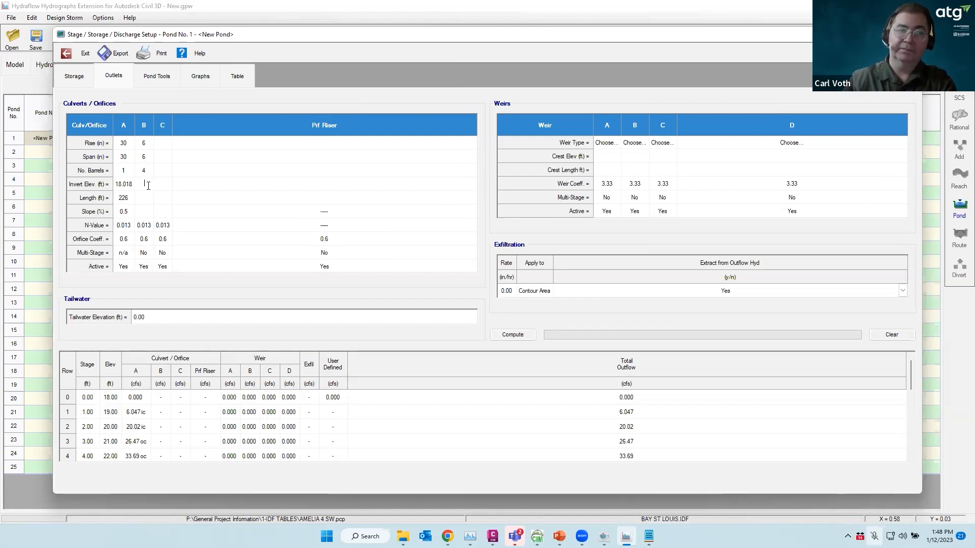
pyautogui.write('19.0')
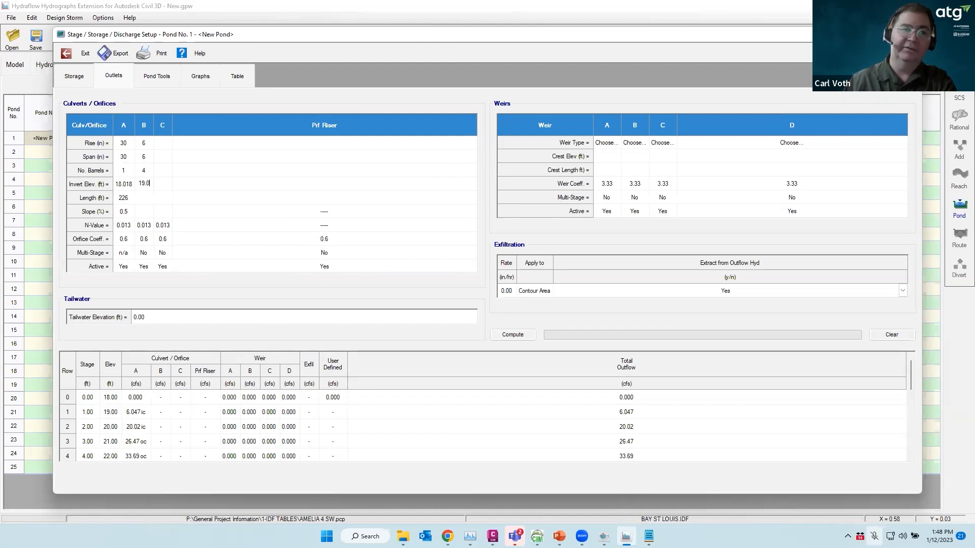
# Change culvert A's invert to 18, give culvert B length 0.50 and slope 0.05, and recompute outflows
pyautogui.click(131, 187)
pyautogui.moveTo(133, 186); pyautogui.dragTo(116, 189)
pyautogui.write('18')
pyautogui.click(142, 199)
pyautogui.click(143, 197)
pyautogui.write('.50')
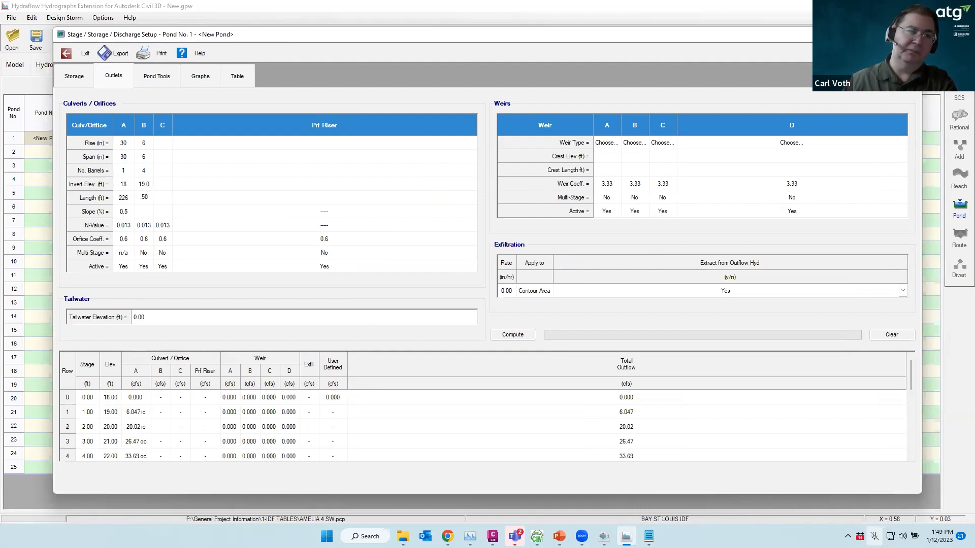
pyautogui.click(147, 212)
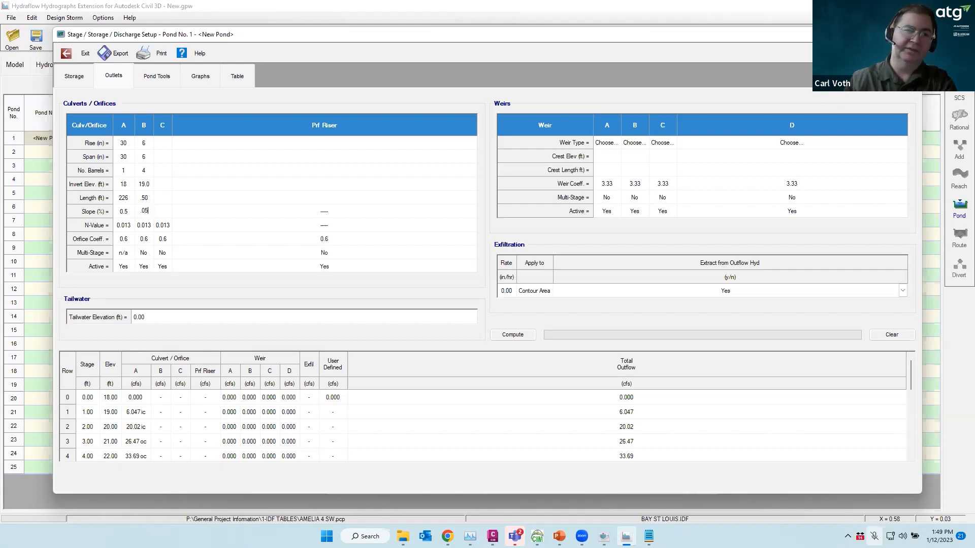
pyautogui.press('Return')
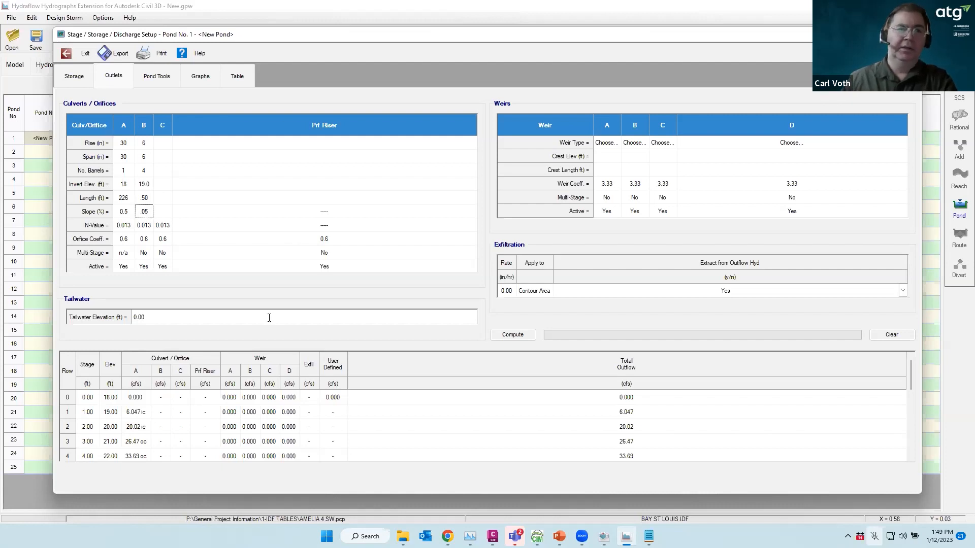
pyautogui.click(513, 335)
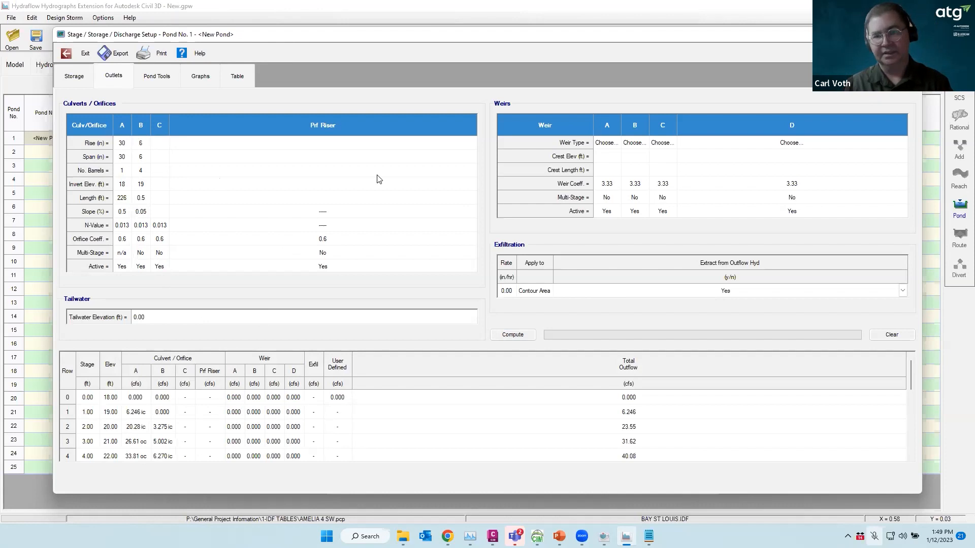
# Look through weir A's type list without changing it, then clear culvert B's rise and span
pyautogui.click(613, 144)
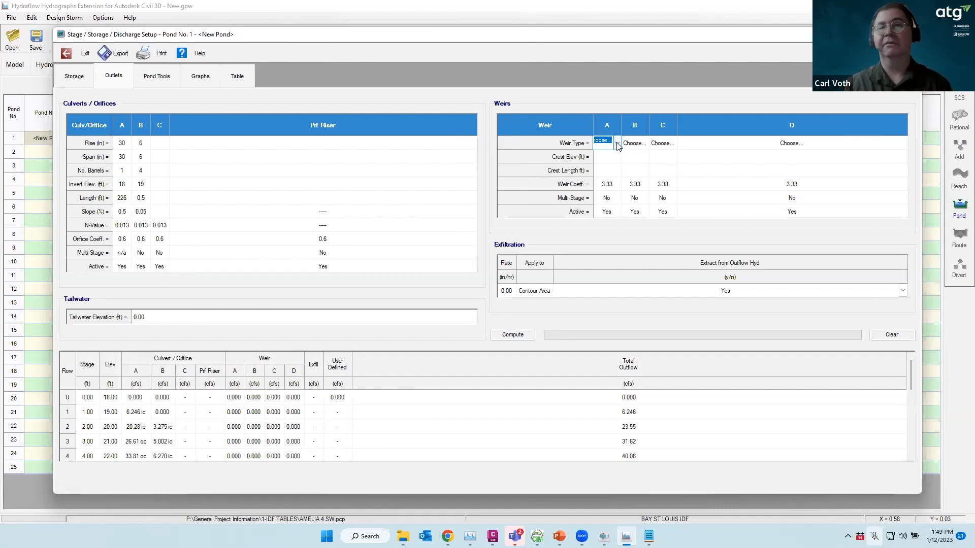
pyautogui.click(617, 145)
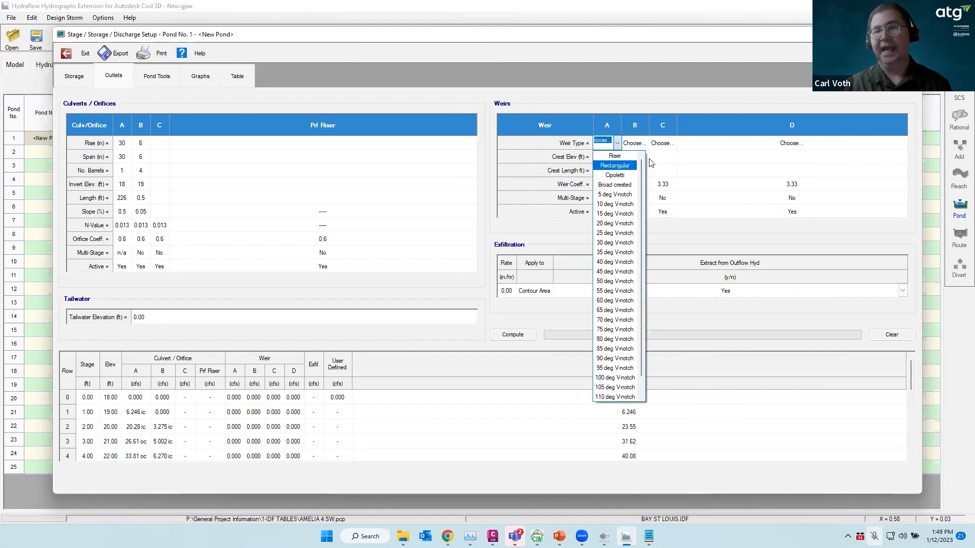
pyautogui.click(141, 144)
pyautogui.click(144, 146)
pyautogui.press('BackSpace')
pyautogui.doubleClick(142, 158)
pyautogui.press('BackSpace')
# Clear culvert B's invert elevation
pyautogui.click(141, 170)
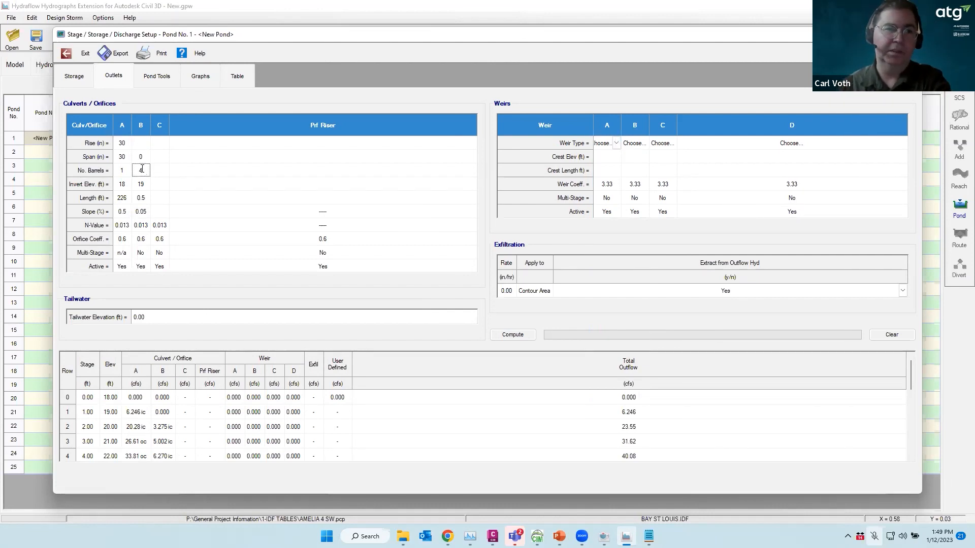
pyautogui.click(141, 185)
pyautogui.click(141, 184)
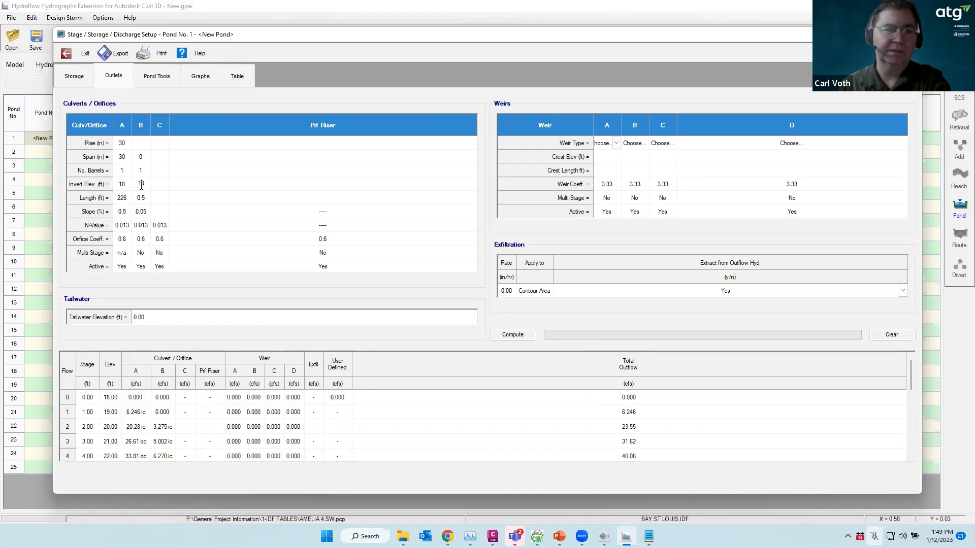
pyautogui.doubleClick(142, 184)
pyautogui.press('BackSpace')
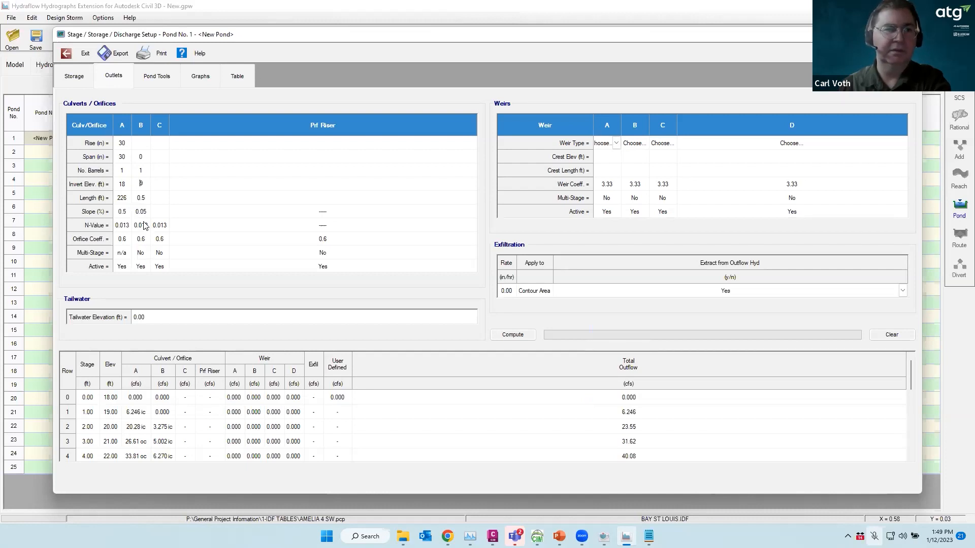
pyautogui.click(142, 198)
pyautogui.doubleClick(142, 185)
pyautogui.press('BackSpace')
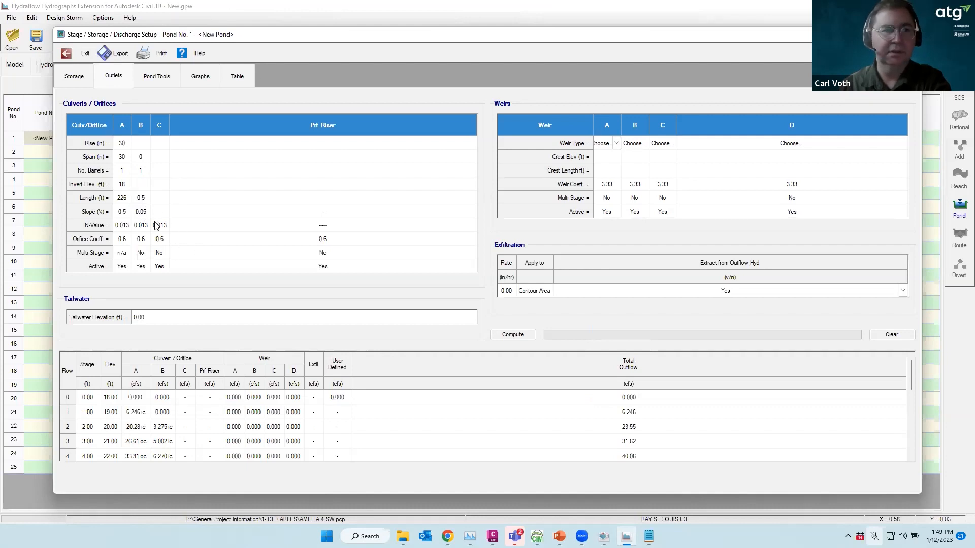
# Clear culvert B's length, slope, barrel count and leftover span, leaving its column empty
pyautogui.click(142, 198)
pyautogui.press('BackSpace')
pyautogui.moveTo(145, 198); pyautogui.dragTo(136, 212)
pyautogui.click(143, 215)
pyautogui.press('BackSpace')
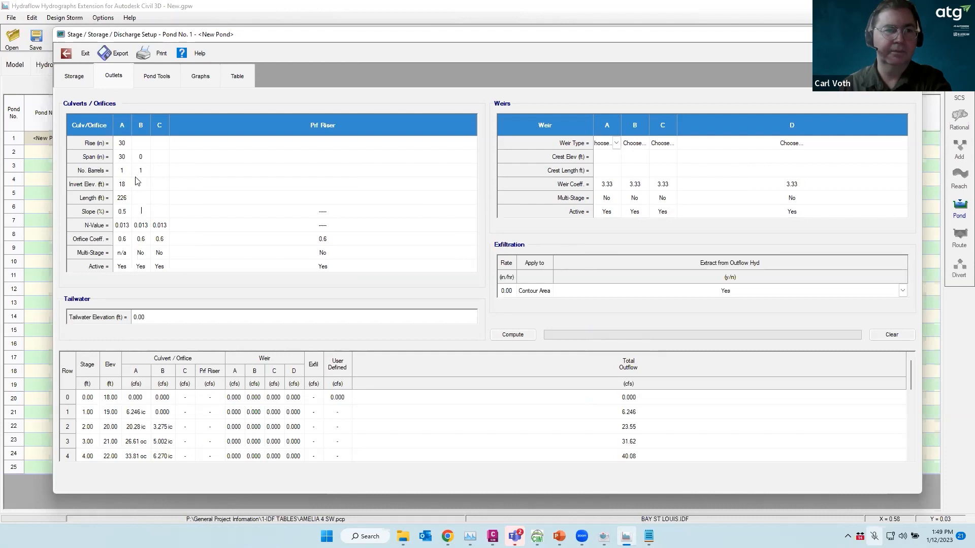
pyautogui.click(143, 171)
pyautogui.moveTo(144, 171); pyautogui.dragTo(138, 171)
pyautogui.press('BackSpace')
pyautogui.click(142, 158)
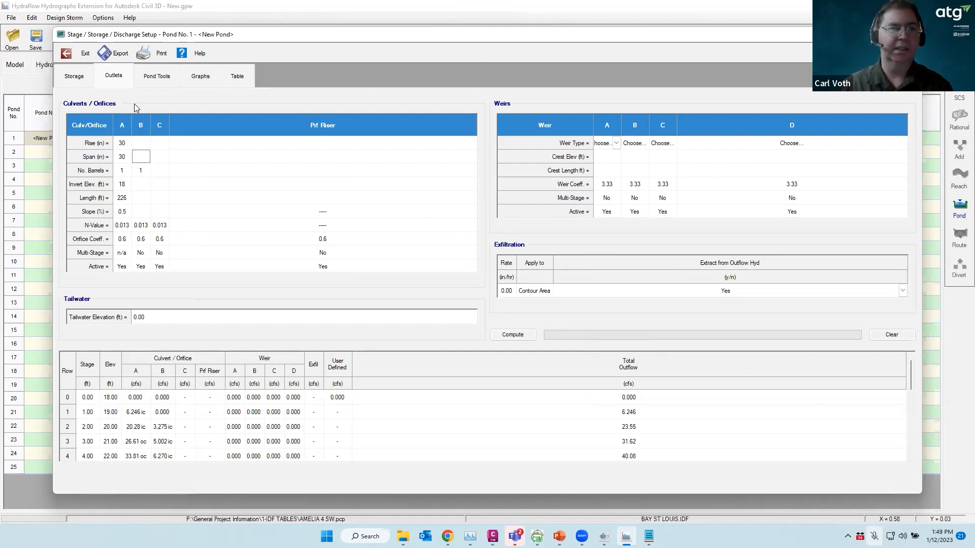
pyautogui.click(156, 78)
# Close the pond setup, reopen pond 1 and enter the pond name POND A
pyautogui.click(76, 78)
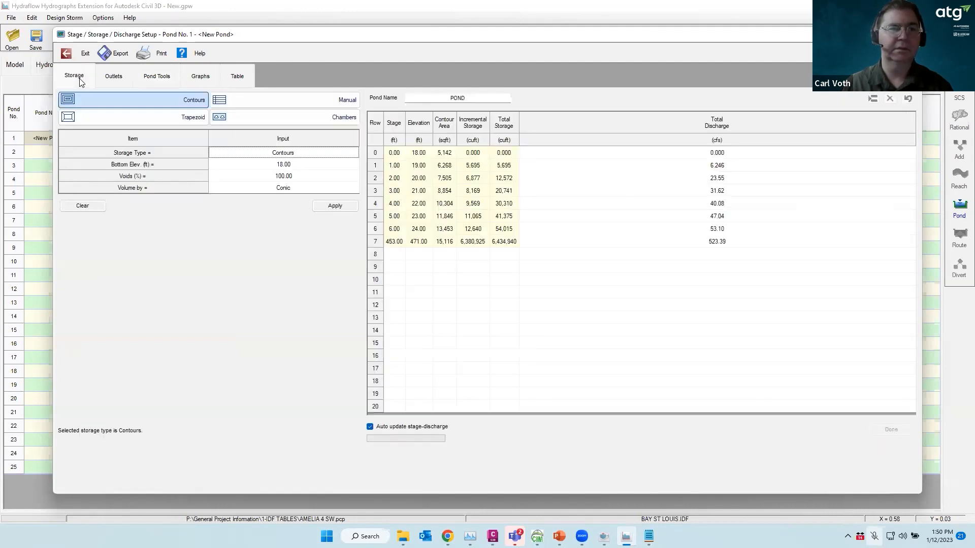
pyautogui.click(72, 54)
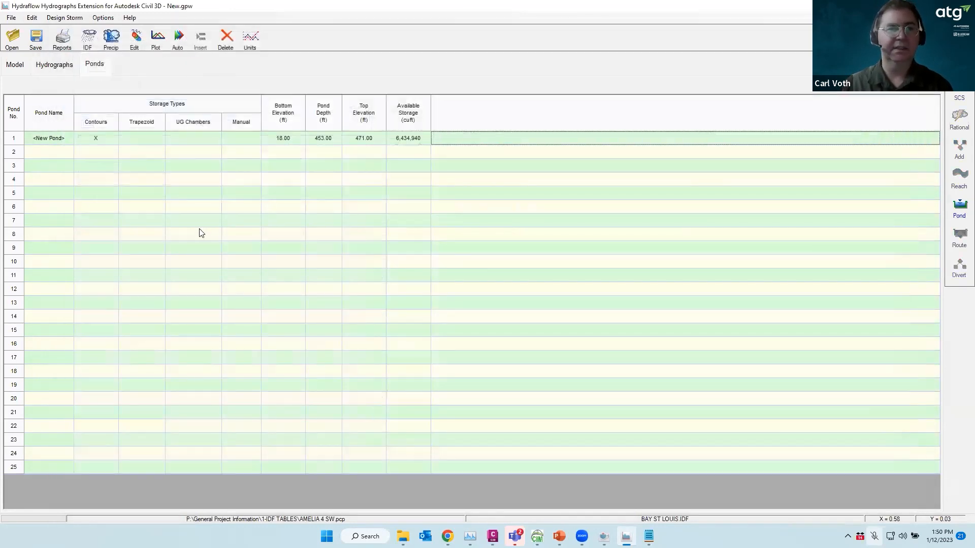
pyautogui.click(51, 137)
pyautogui.click(51, 137)
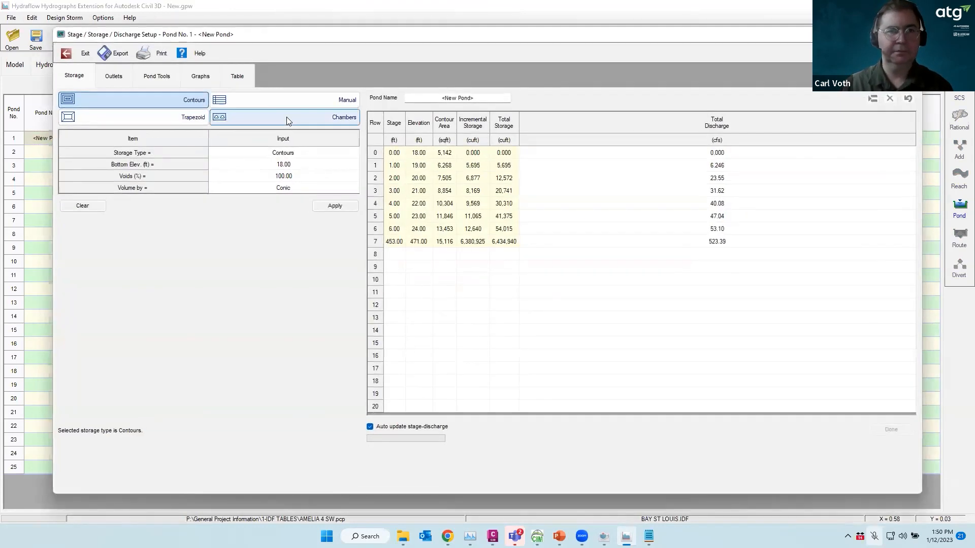
pyautogui.click(480, 99)
pyautogui.write('POND A')
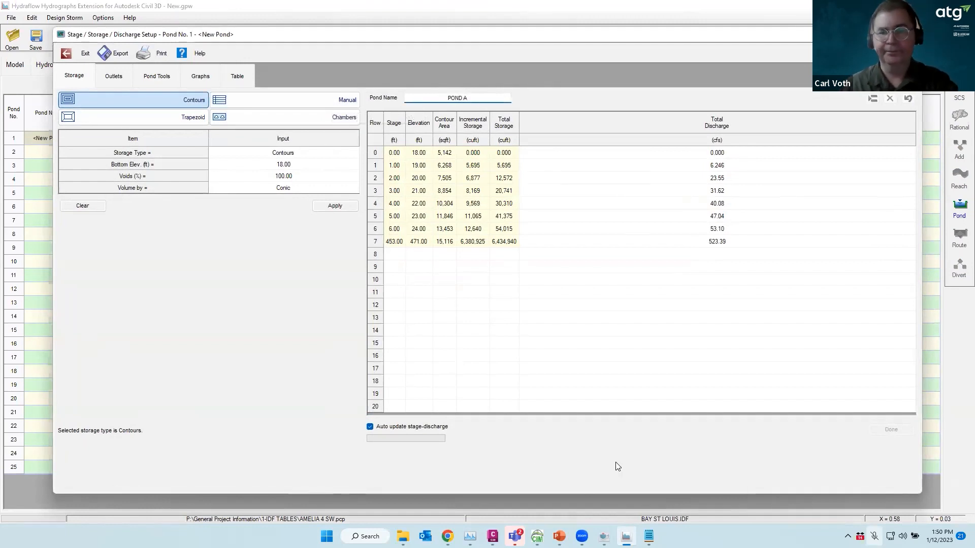
pyautogui.click(76, 52)
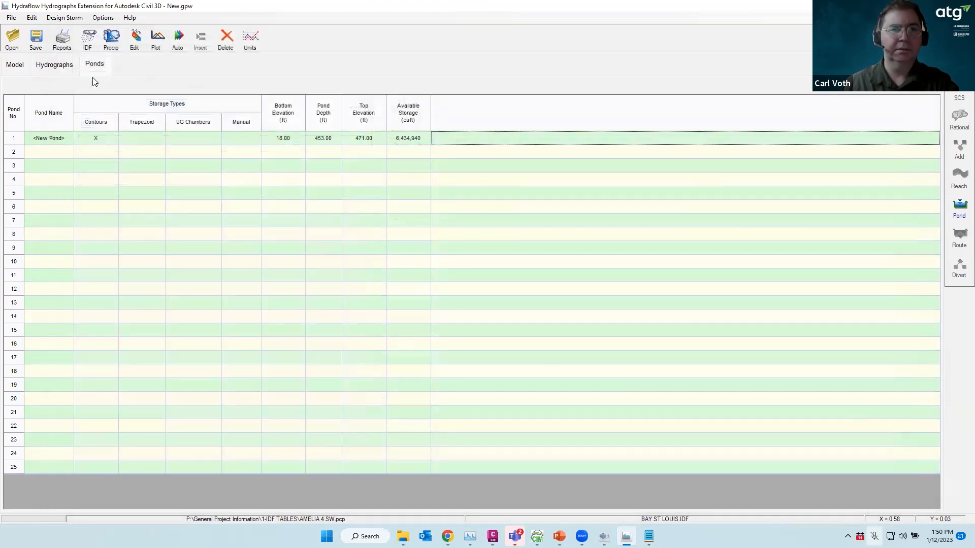
# Reopen pond 1, retype POND A, review its outlets, close the setup and show the hydrographs table
pyautogui.doubleClick(55, 140)
pyautogui.click(401, 103)
pyautogui.write('POND A')
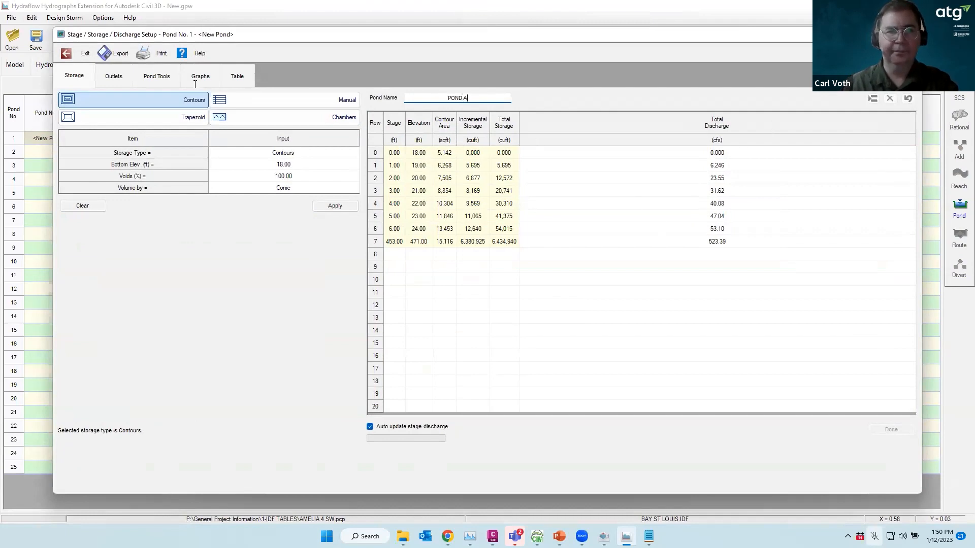
pyautogui.click(111, 76)
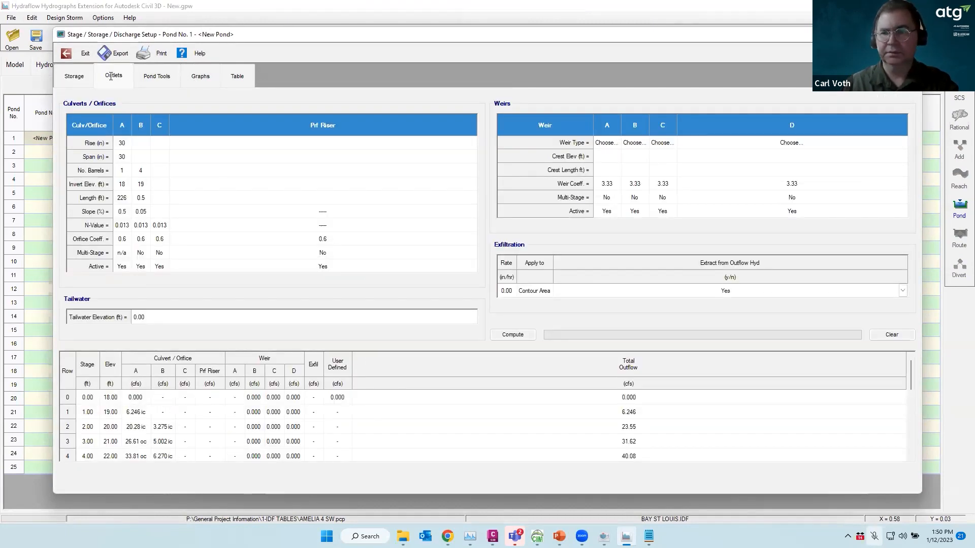
pyautogui.click(76, 80)
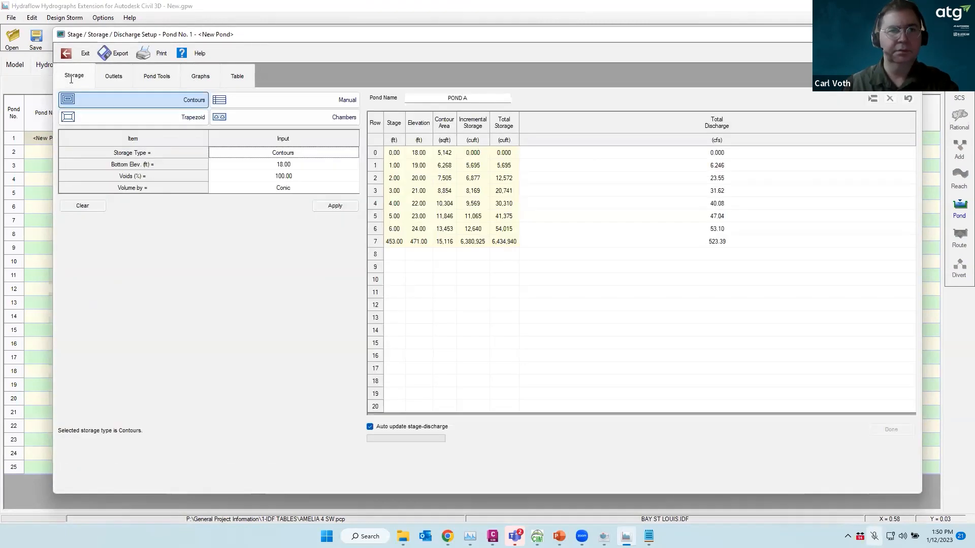
pyautogui.click(75, 52)
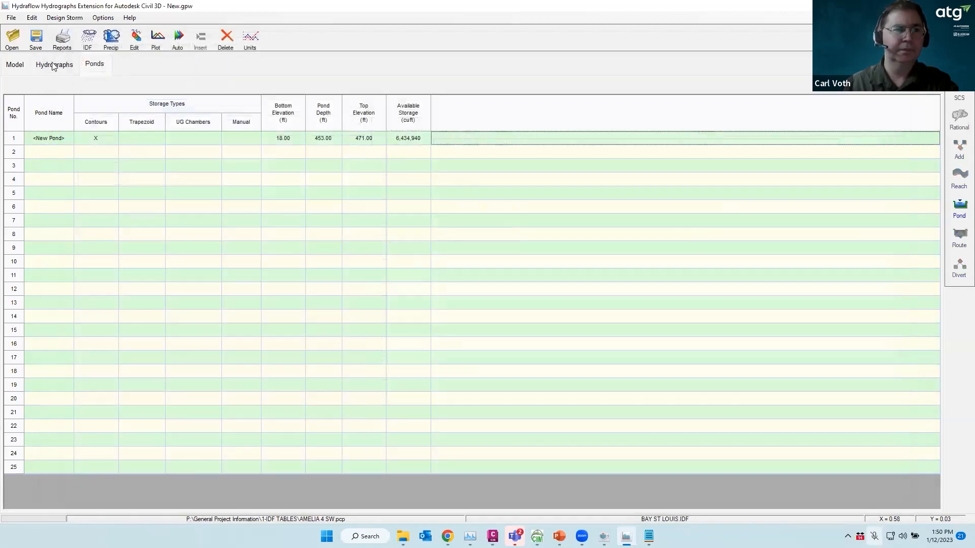
pyautogui.click(56, 66)
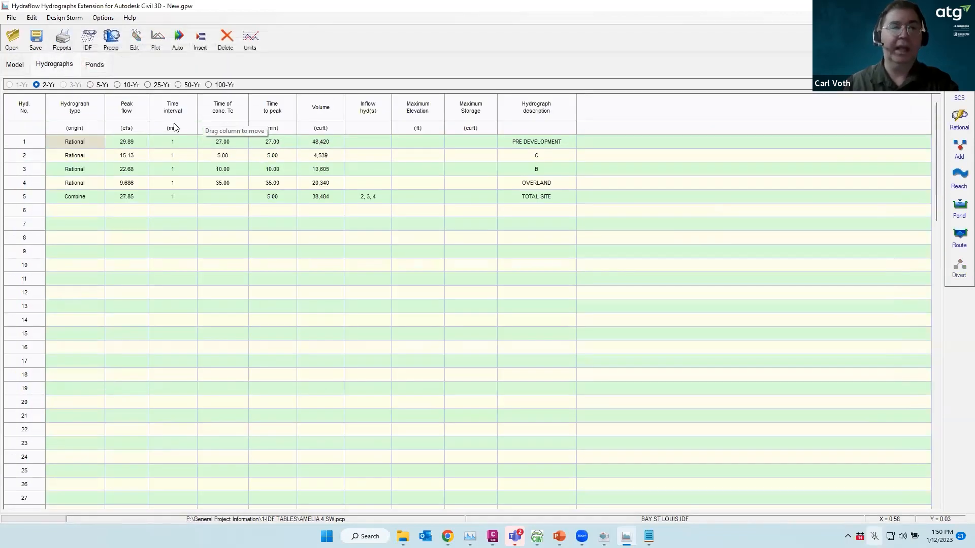
# Review pond 1's stage-storage-discharge setup from the Ponds table and schematic, then begin routing through the pond
pyautogui.click(15, 65)
pyautogui.moveTo(305, 163)
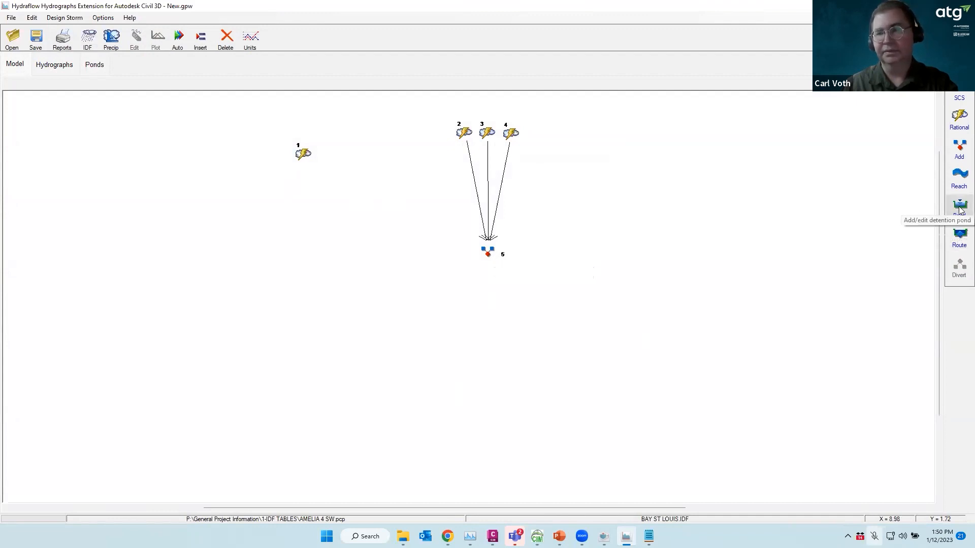
pyautogui.click(94, 65)
pyautogui.doubleClick(49, 141)
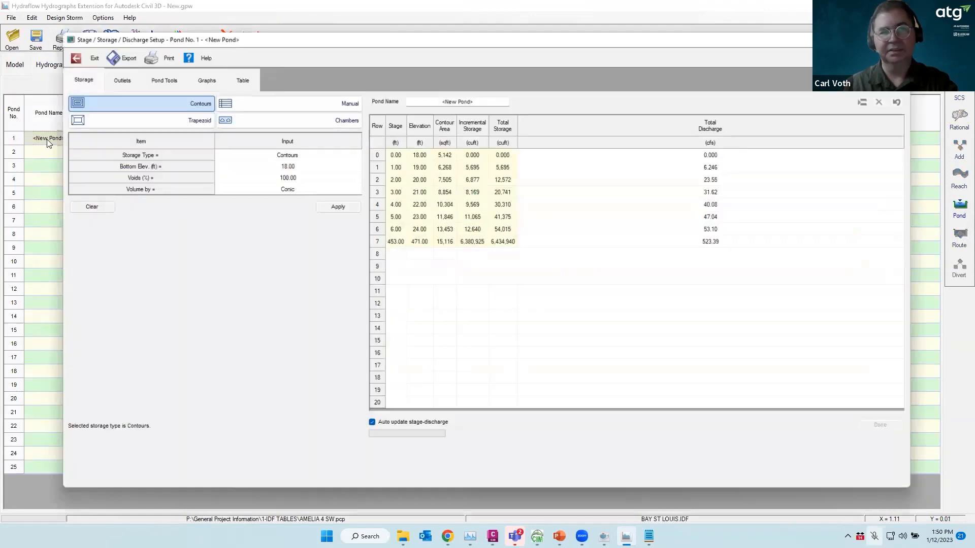
pyautogui.click(74, 58)
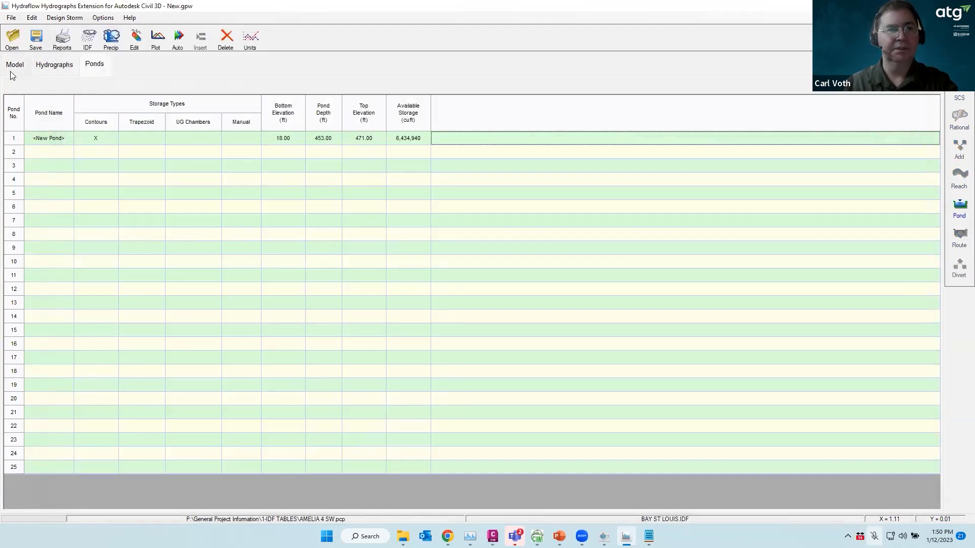
pyautogui.click(14, 71)
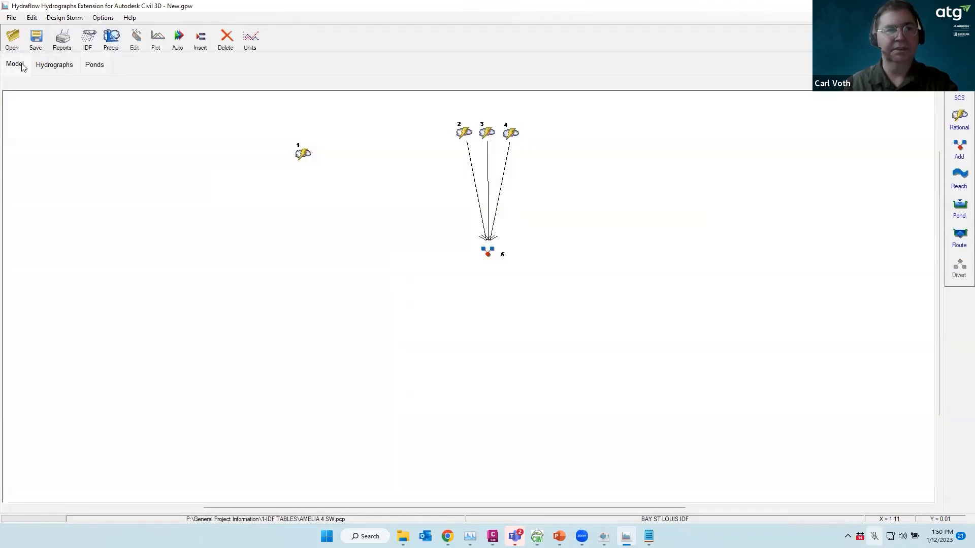
pyautogui.click(960, 204)
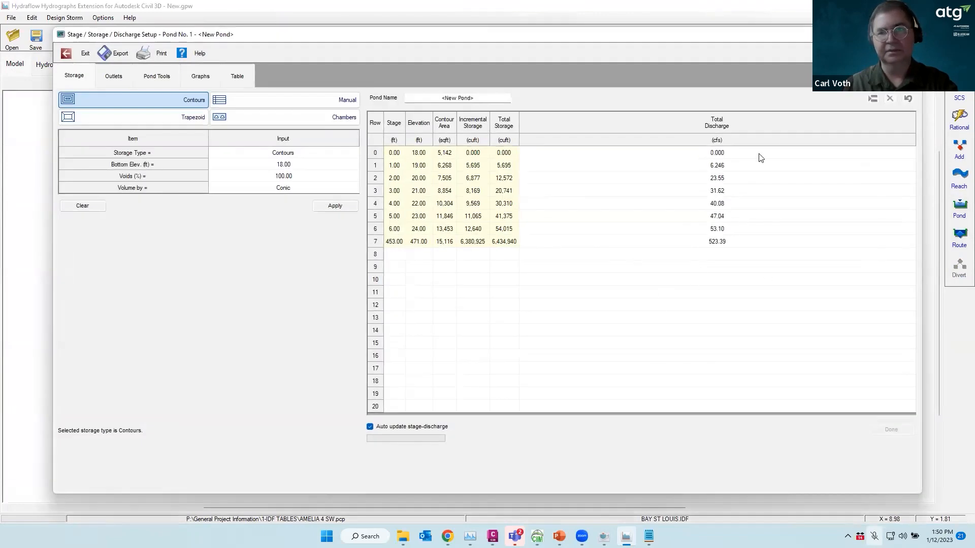
pyautogui.click(910, 34)
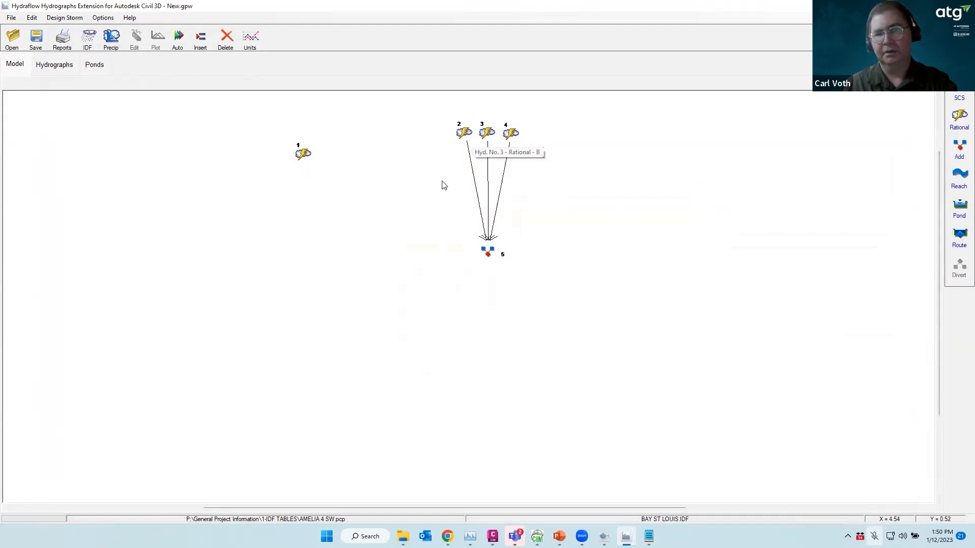
pyautogui.click(959, 238)
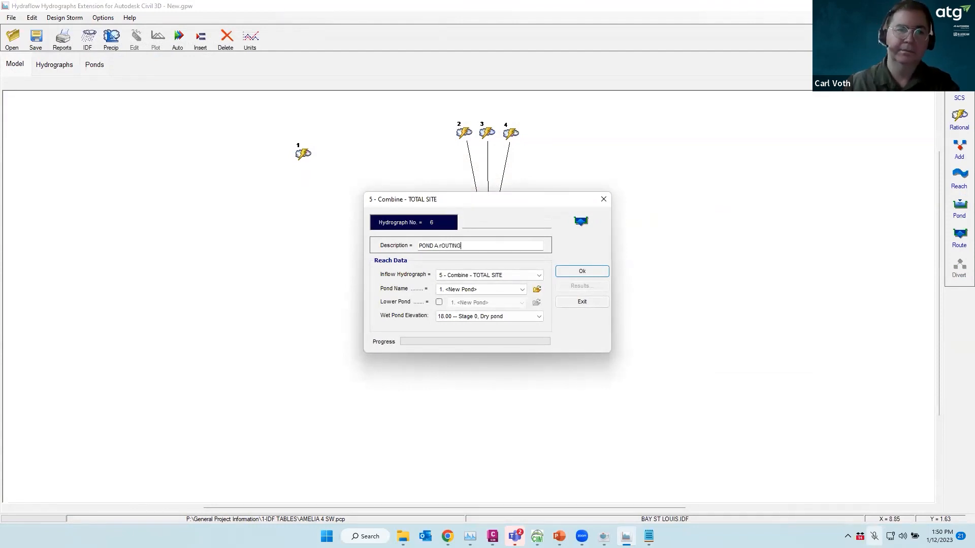
# Route hydrograph 5 TOTAL SITE through pond 1, starting dry at 18.00, as 'POND A rOUTING'
pyautogui.click(519, 275)
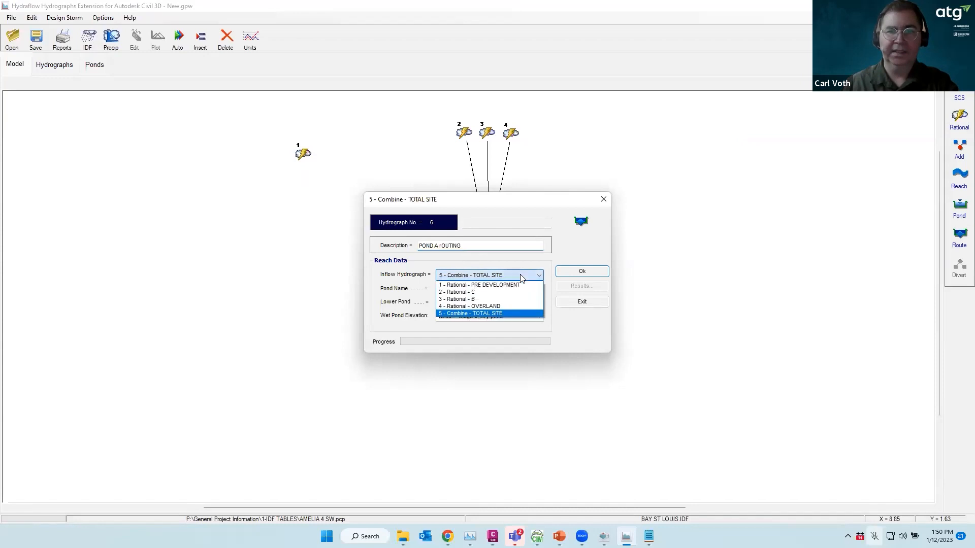
pyautogui.click(484, 313)
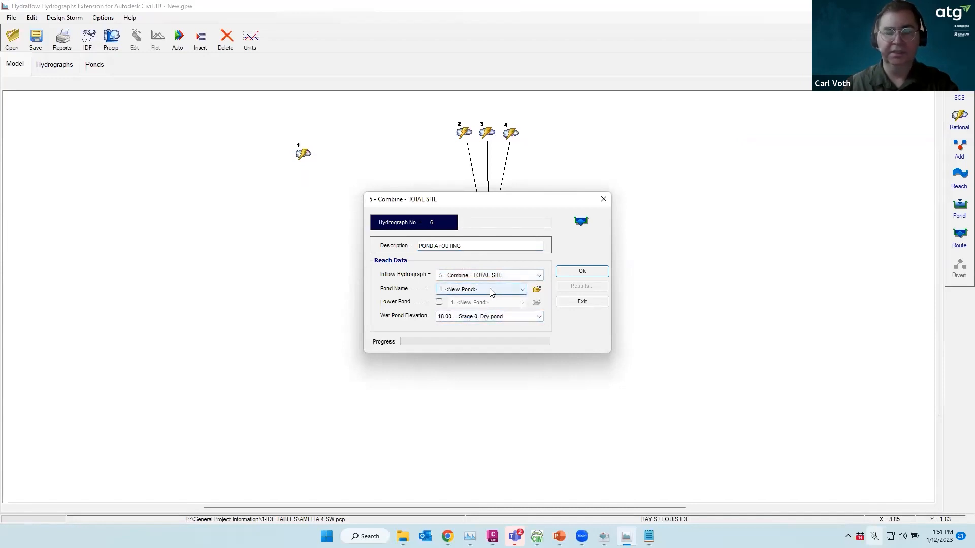
pyautogui.click(497, 317)
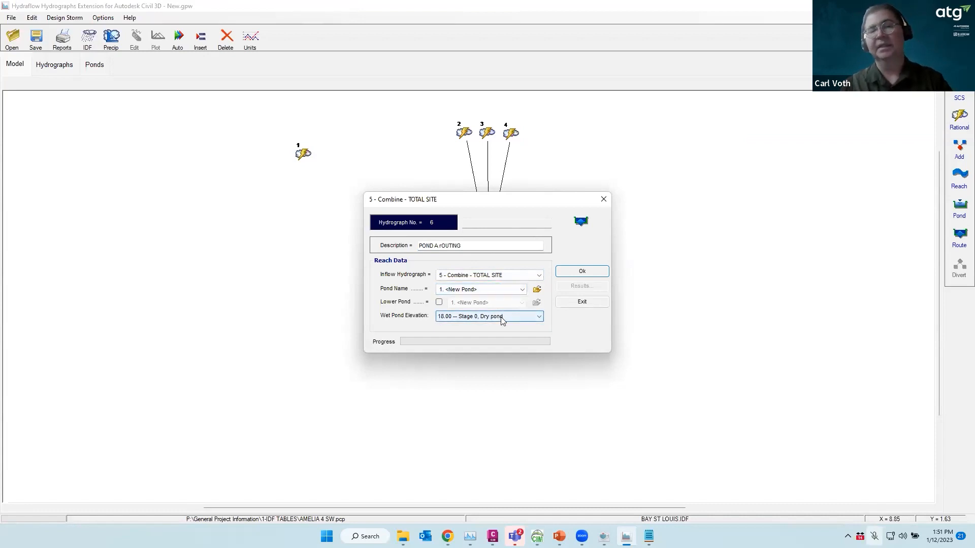
pyautogui.click(502, 318)
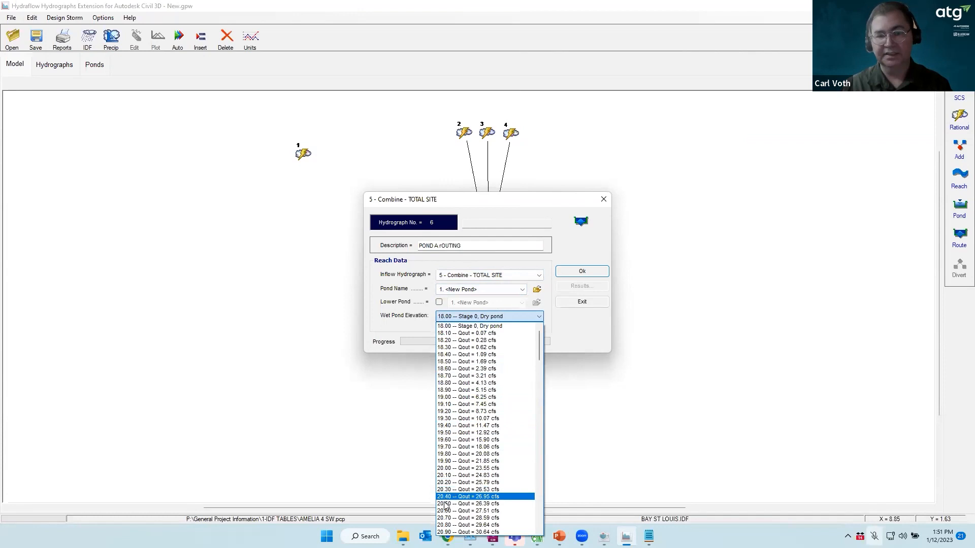
pyautogui.click(544, 308)
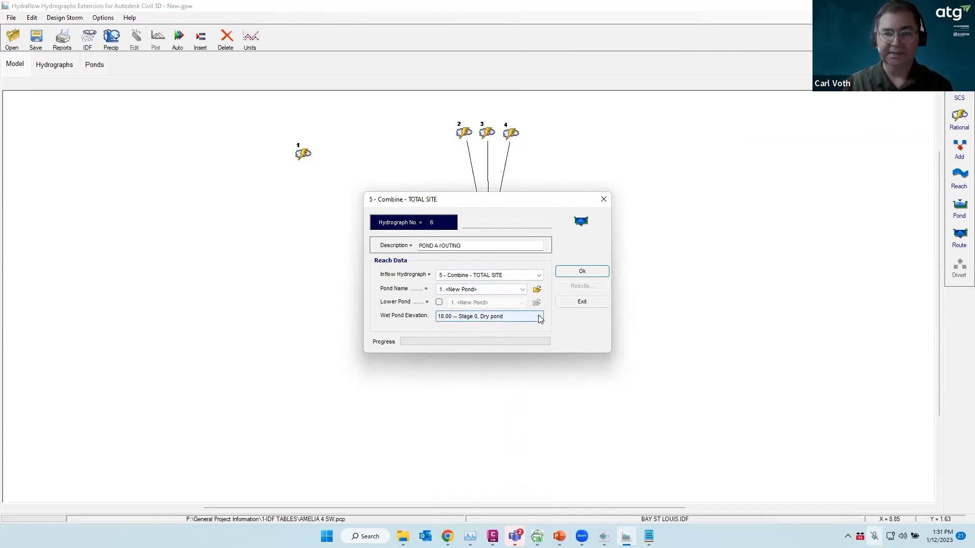
pyautogui.click(581, 272)
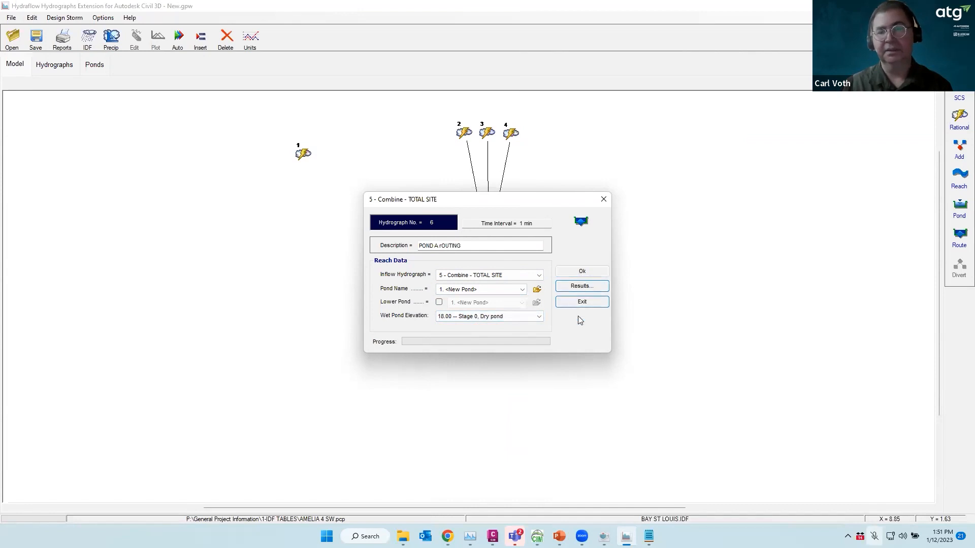
pyautogui.click(580, 287)
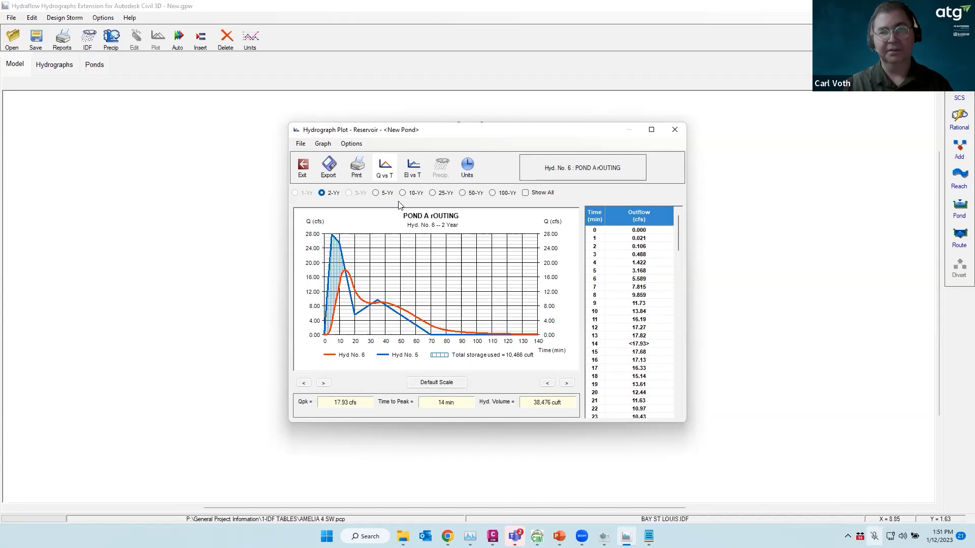
pyautogui.click(492, 192)
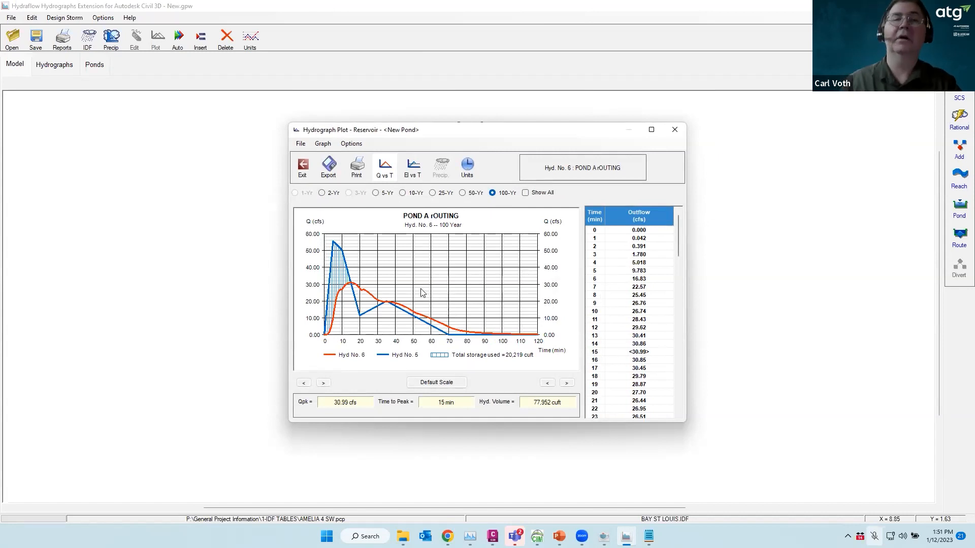
pyautogui.click(432, 196)
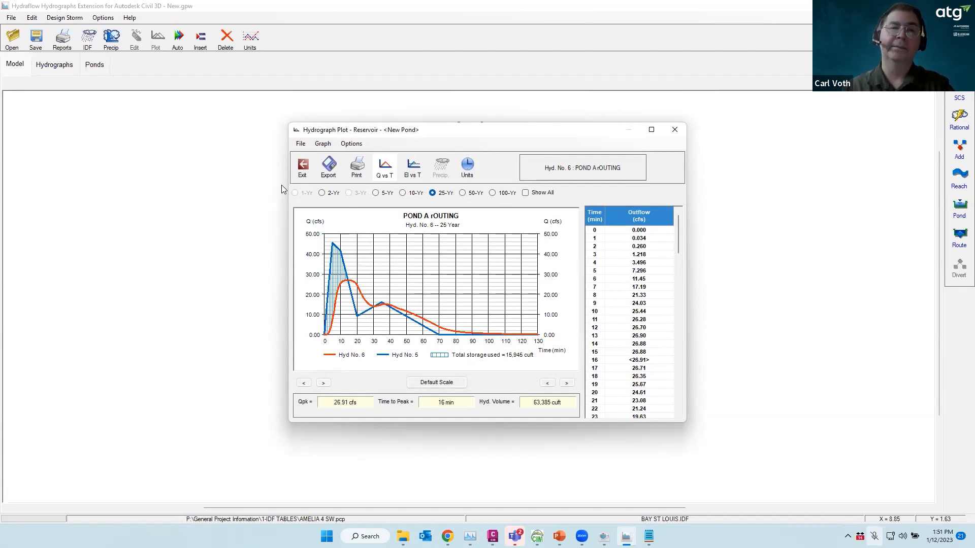
pyautogui.click(302, 169)
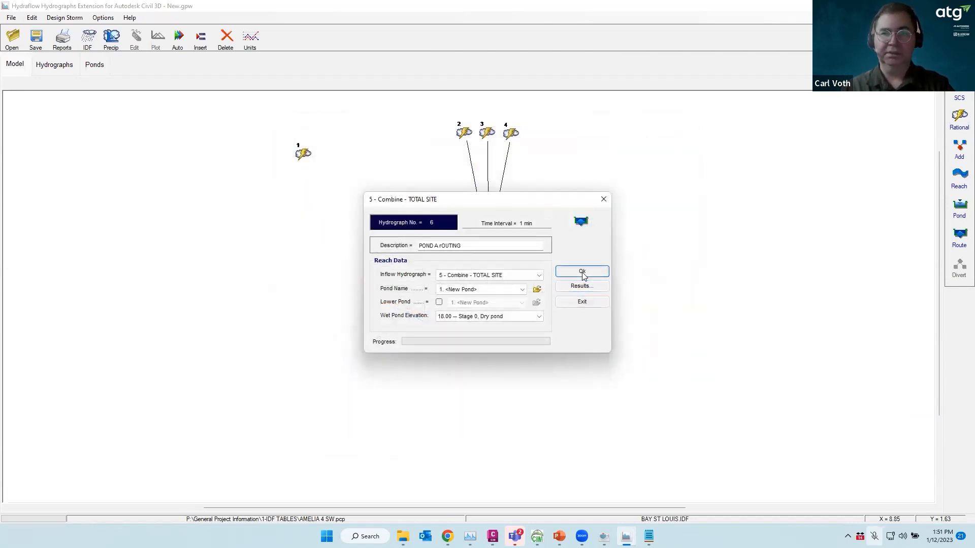
# Accept hydrograph 6 and step the Hydrographs results table through the 5-, 10-, 25- and 100-year storms
pyautogui.click(582, 301)
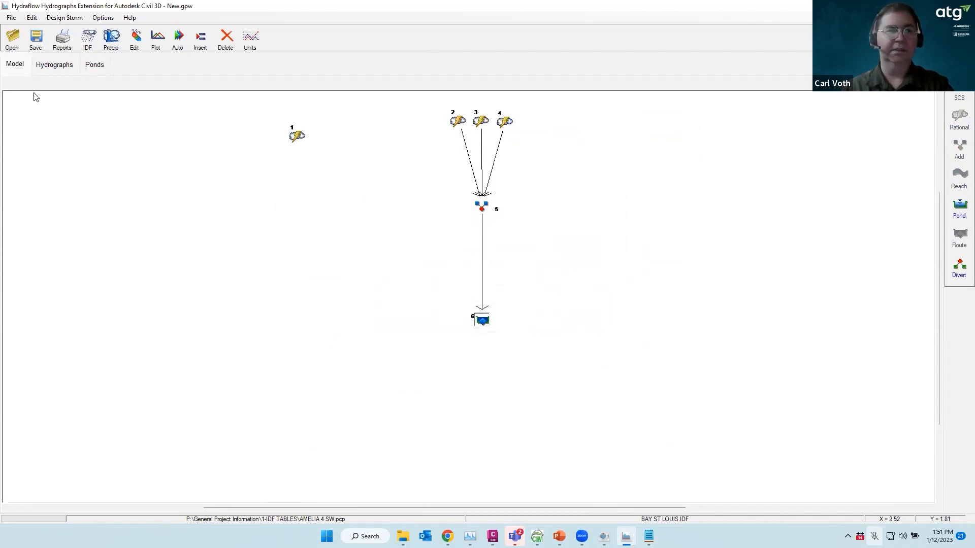
pyautogui.click(53, 65)
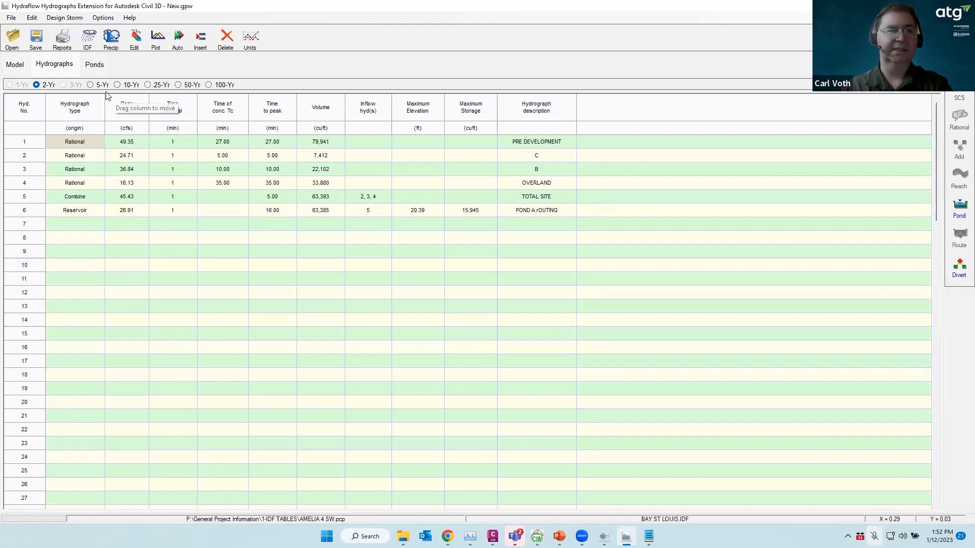
pyautogui.click(92, 85)
pyautogui.click(117, 85)
pyautogui.click(148, 85)
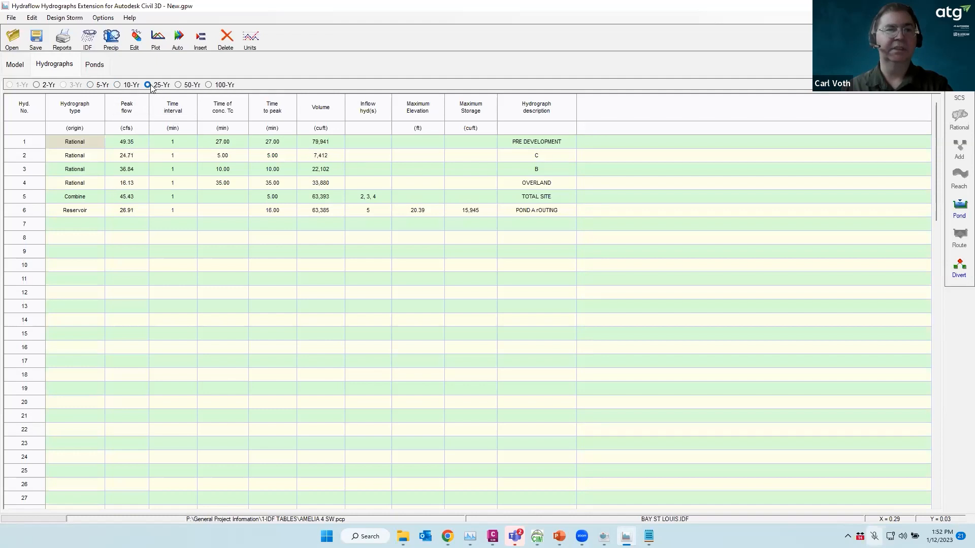
pyautogui.click(208, 85)
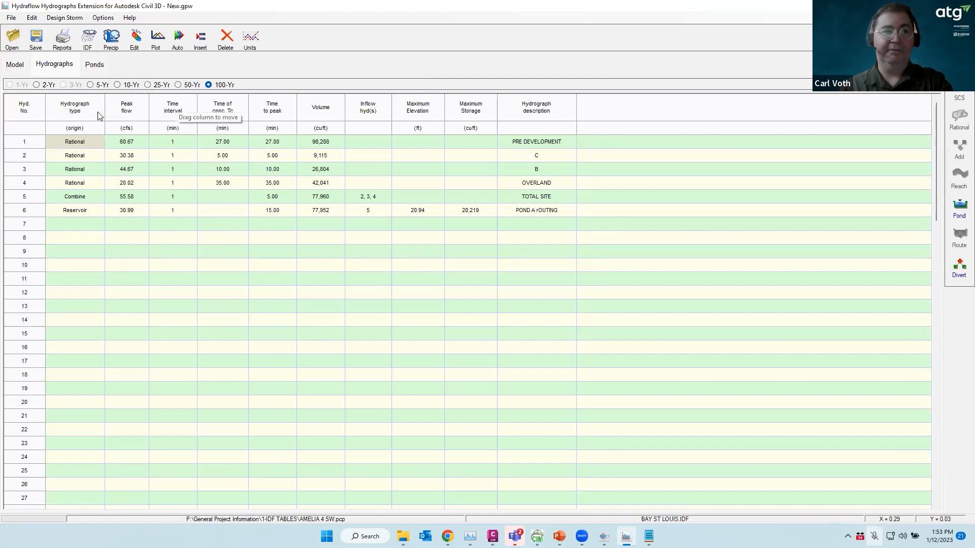
# Preview a report of all hydrographs with schematic, legend, Tc worksheets, pond and rainfall reports, and contents
pyautogui.click(63, 44)
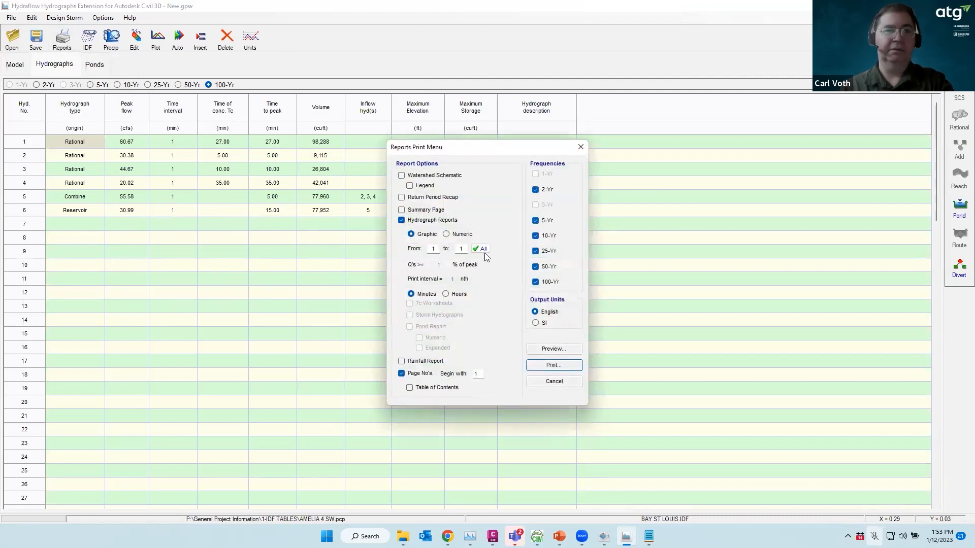
pyautogui.click(402, 176)
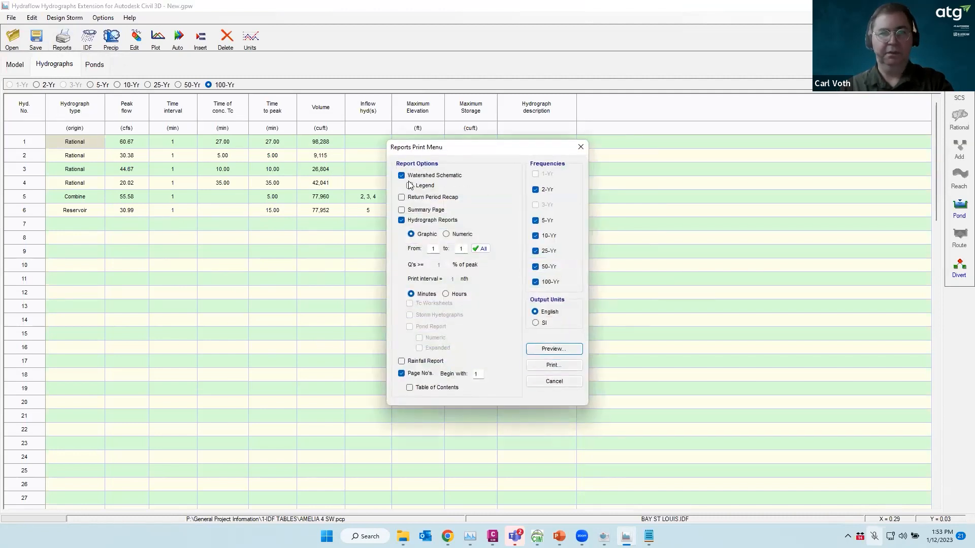
pyautogui.click(410, 186)
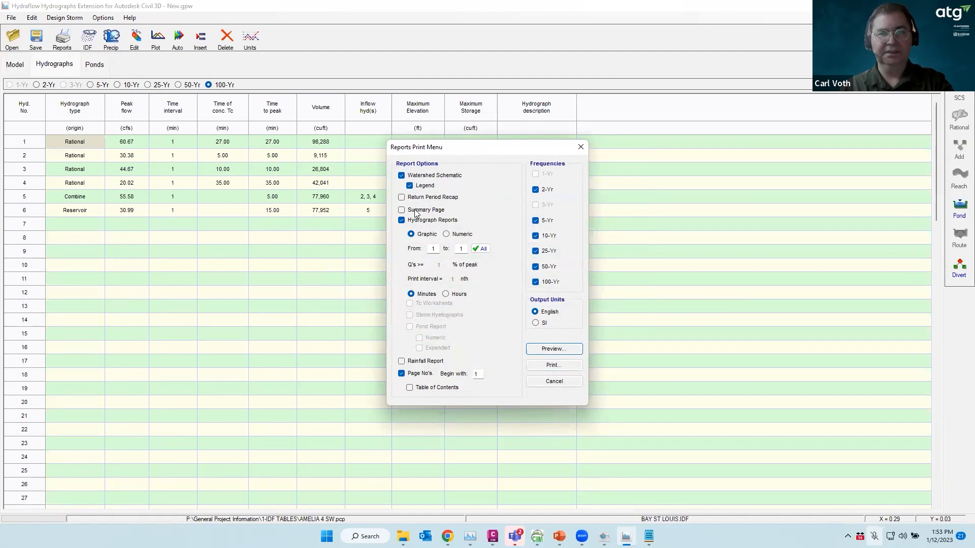
pyautogui.click(480, 248)
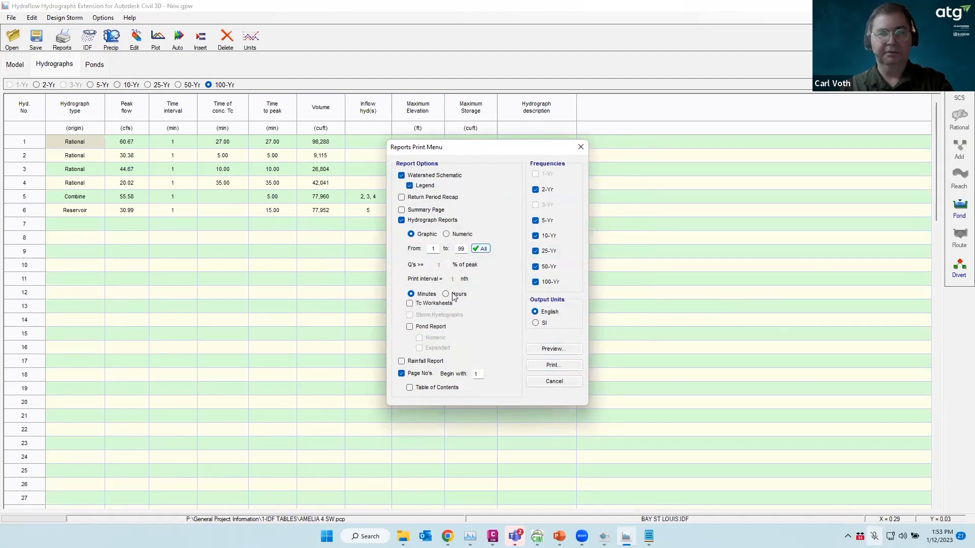
pyautogui.click(410, 304)
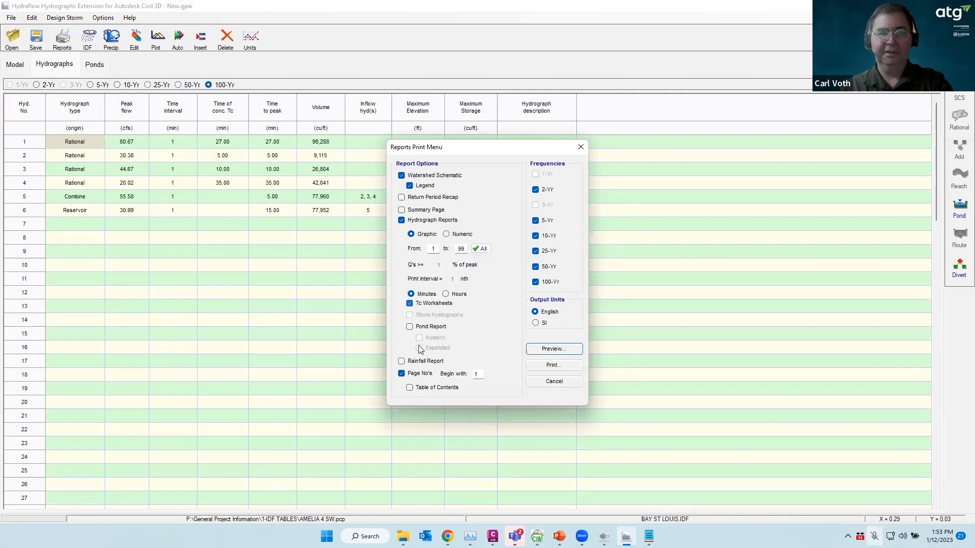
pyautogui.click(410, 327)
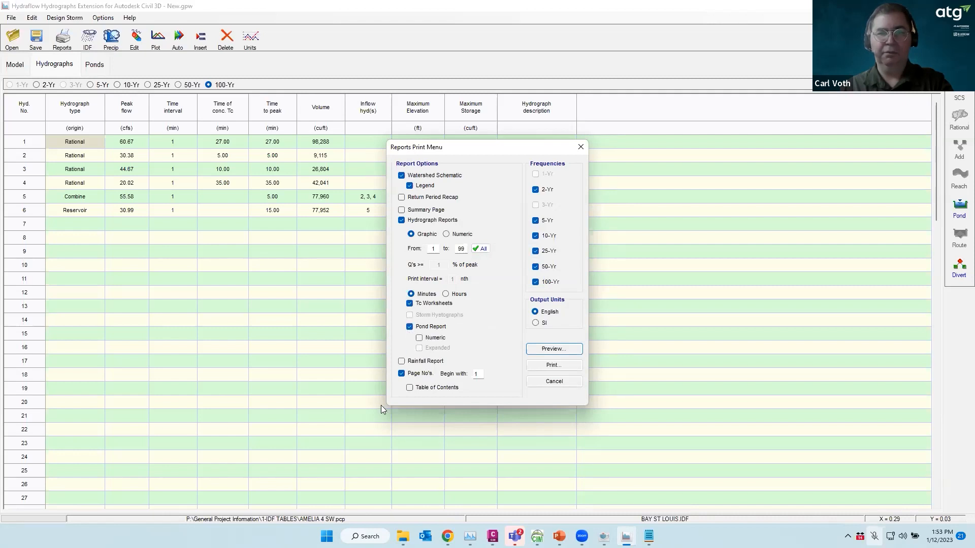
pyautogui.click(401, 361)
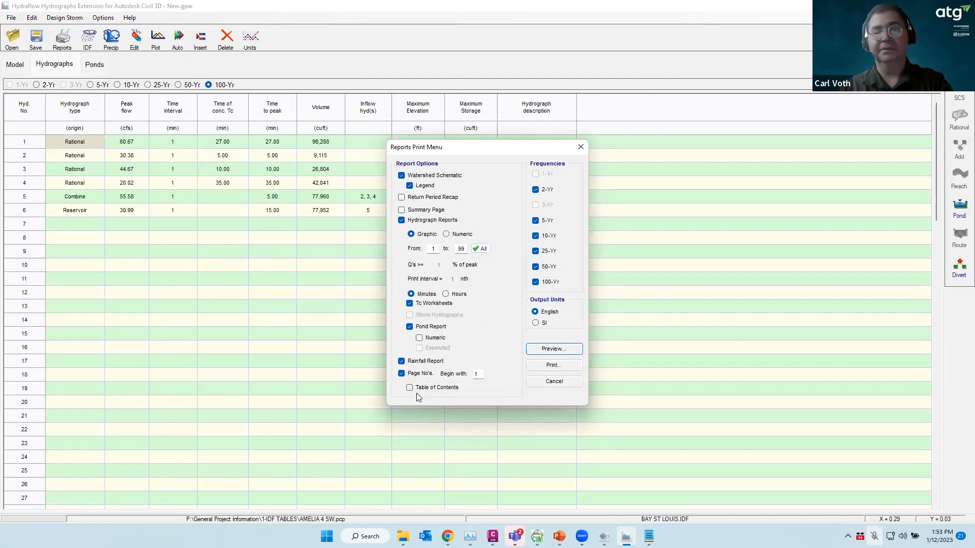
pyautogui.click(409, 387)
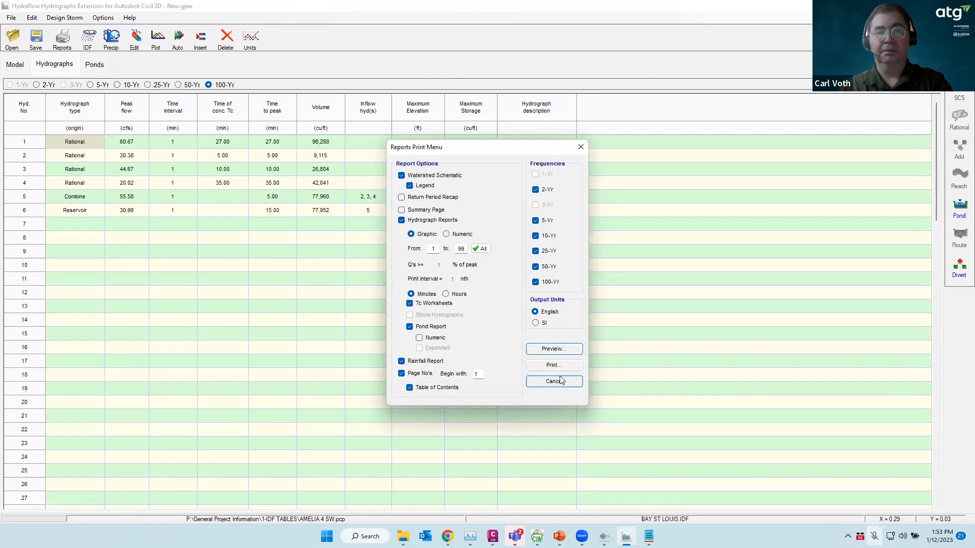
pyautogui.click(553, 349)
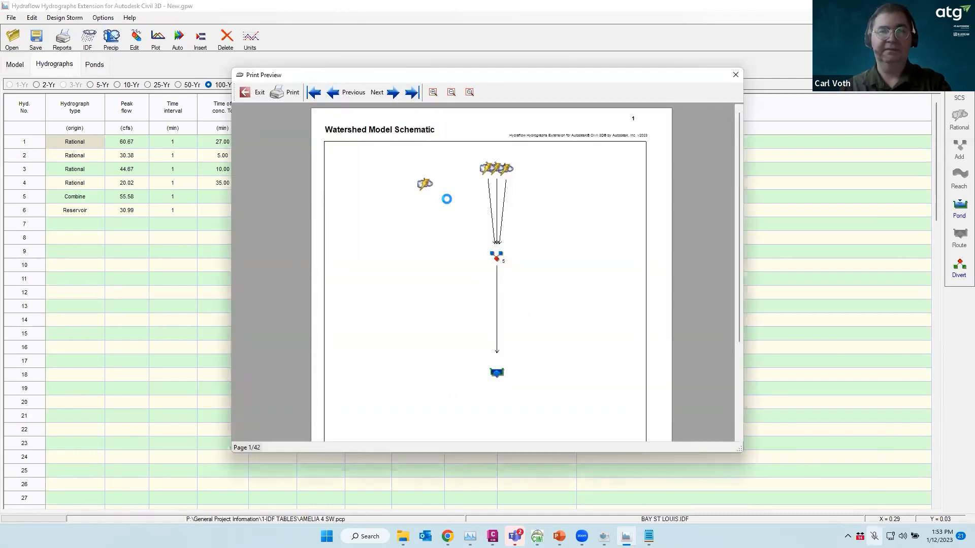
# Page forward through the report past the TR55 Tc Worksheet and TOTAL SITE pages to the Pond Report
pyautogui.scroll(-5, 502, 233)
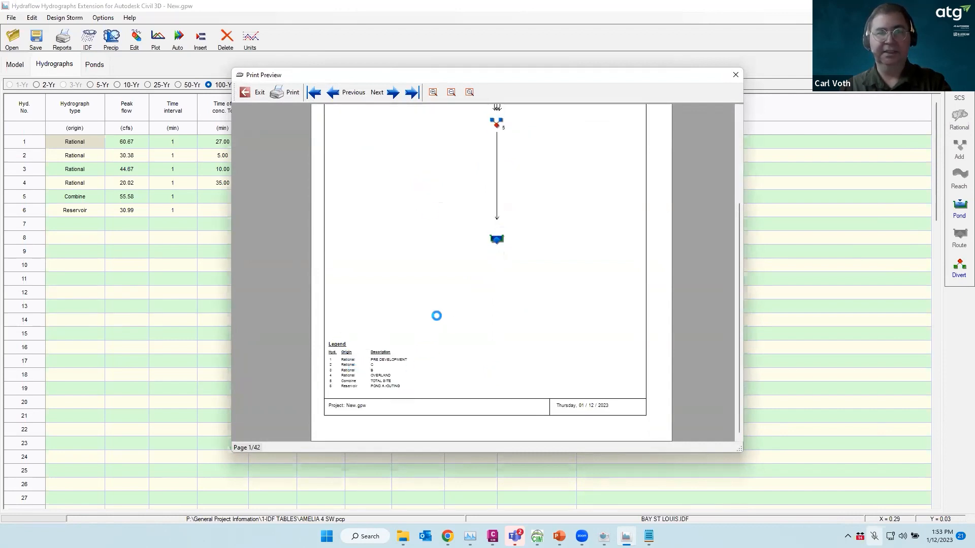
pyautogui.scroll(5, 430, 322)
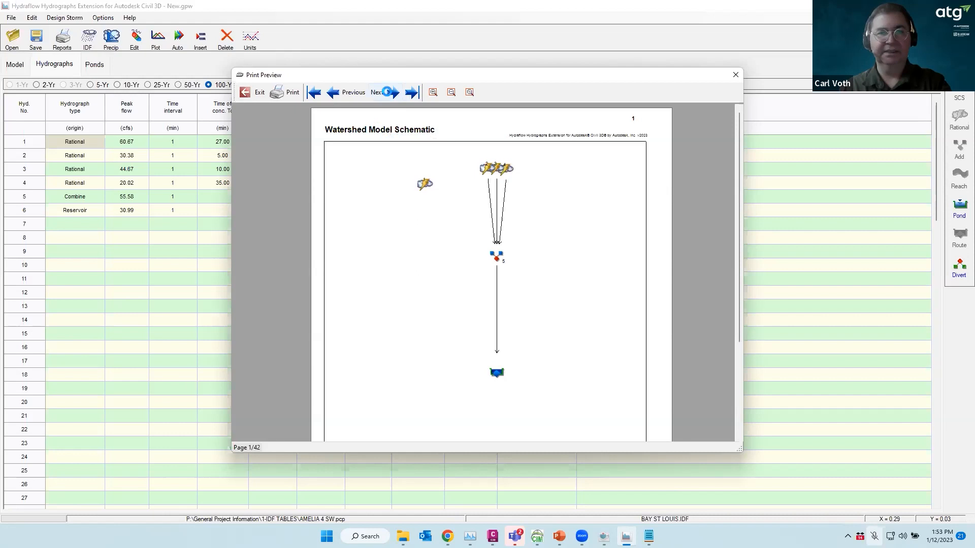
pyautogui.click(390, 92)
pyautogui.click(389, 91)
pyautogui.click(390, 92)
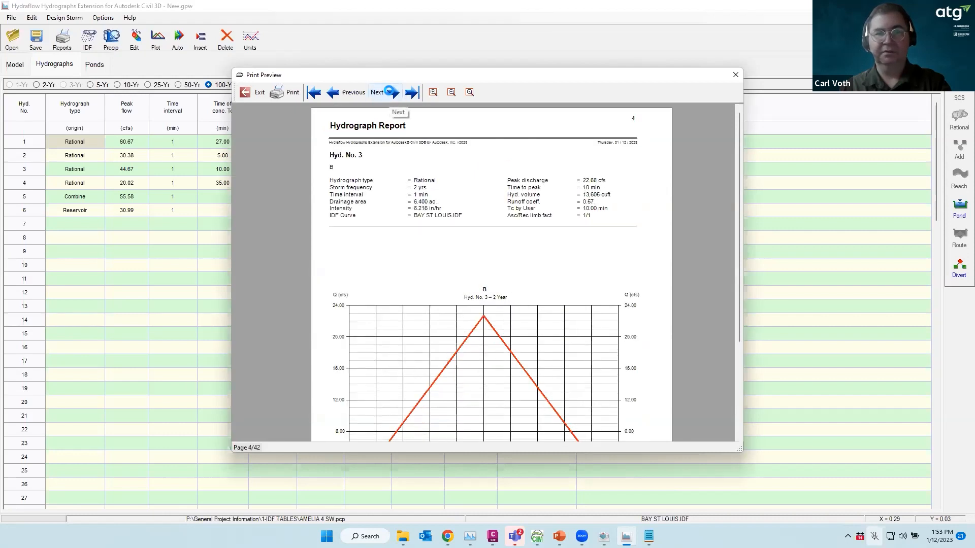
pyautogui.click(389, 92)
pyautogui.click(390, 92)
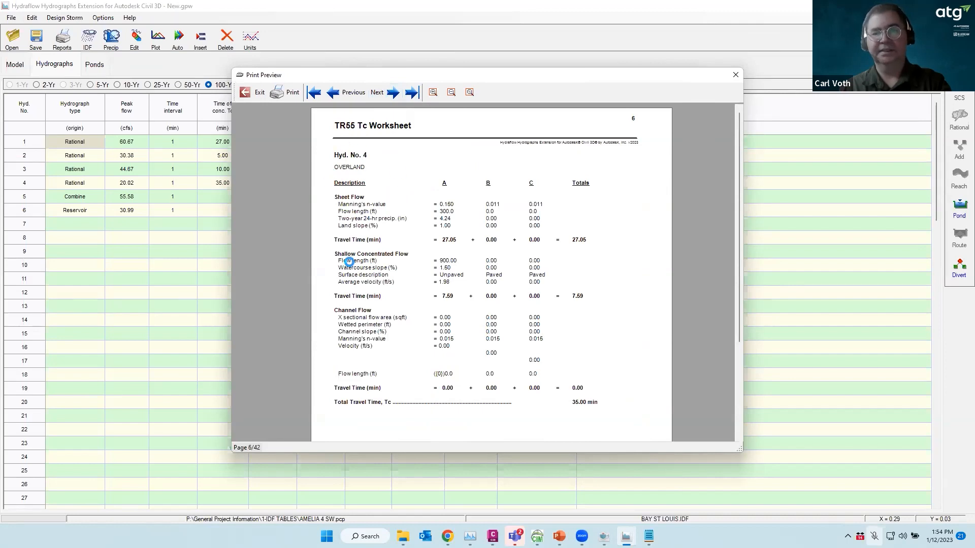
pyautogui.click(394, 92)
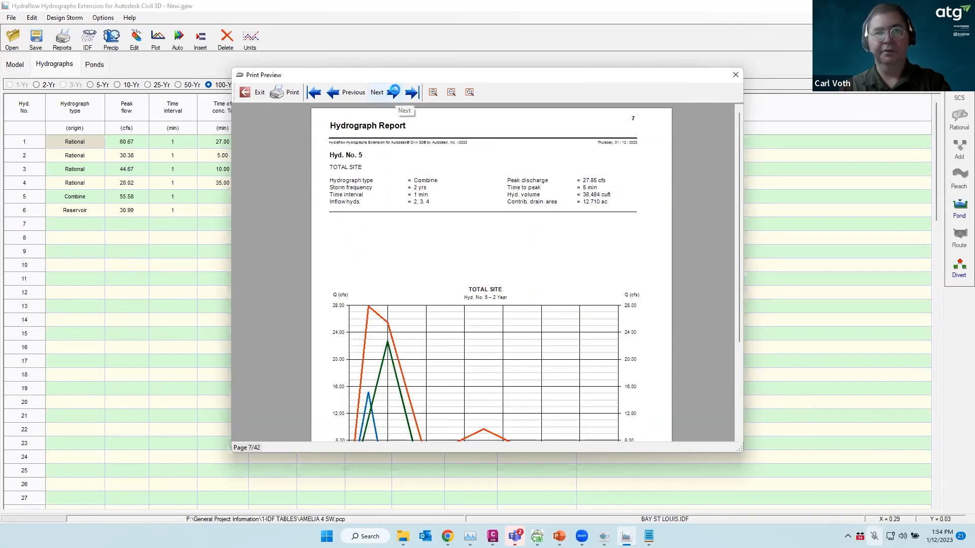
pyautogui.click(394, 92)
pyautogui.click(394, 91)
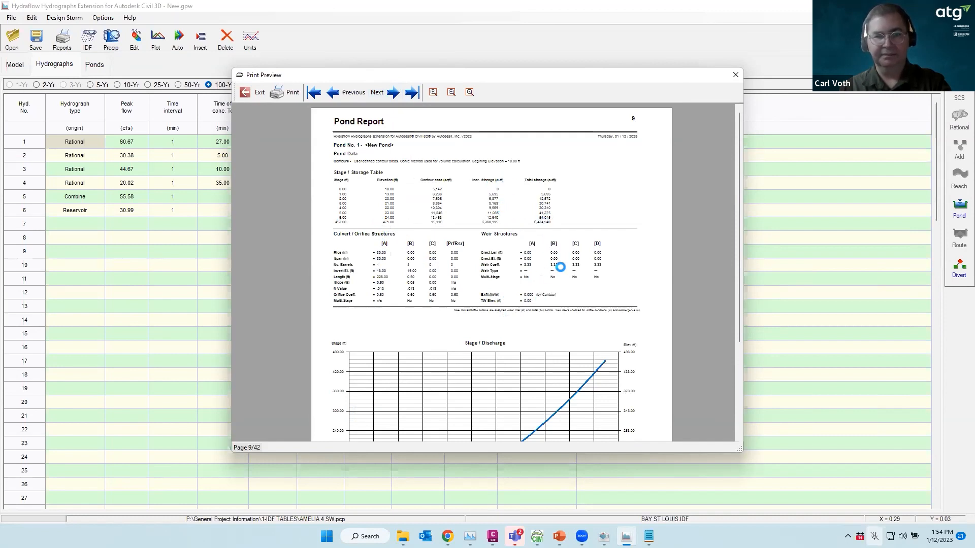
# Jump to the last page, step back to the pond routing hydrograph report, and close the preview
pyautogui.scroll(-2, 560, 266)
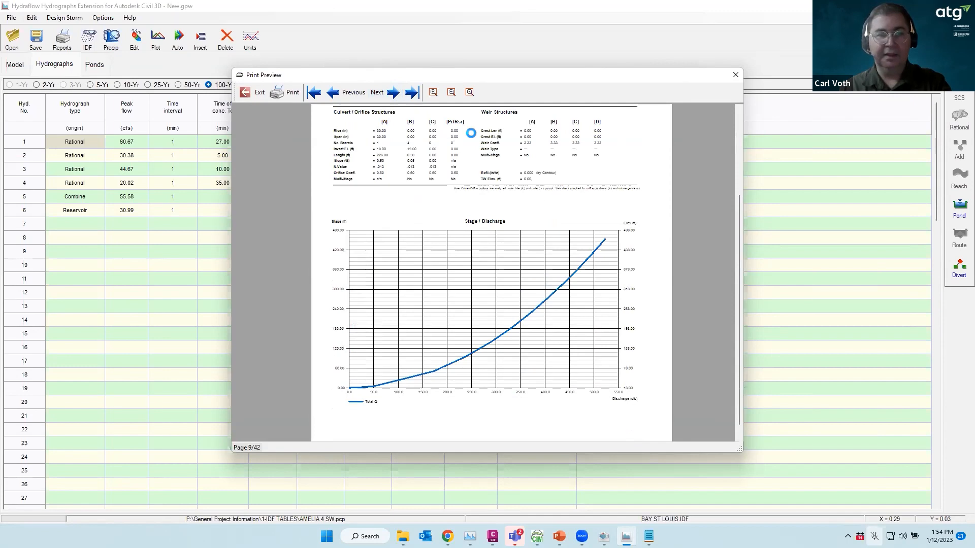
pyautogui.click(394, 94)
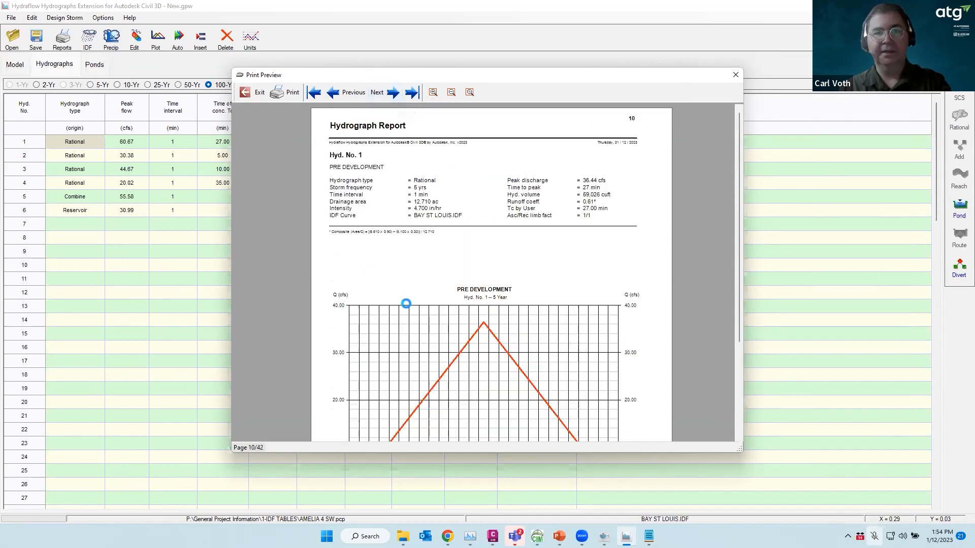
pyautogui.click(412, 92)
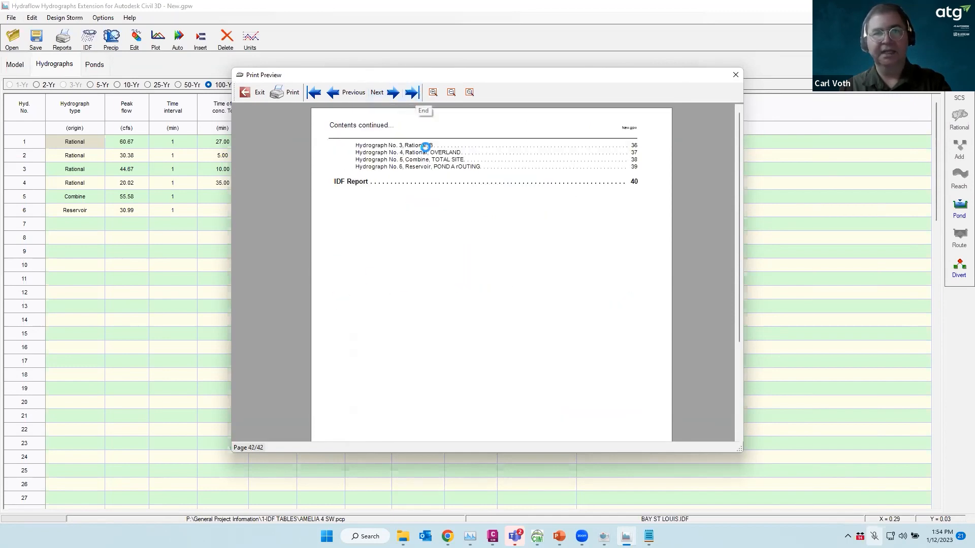
pyautogui.click(333, 92)
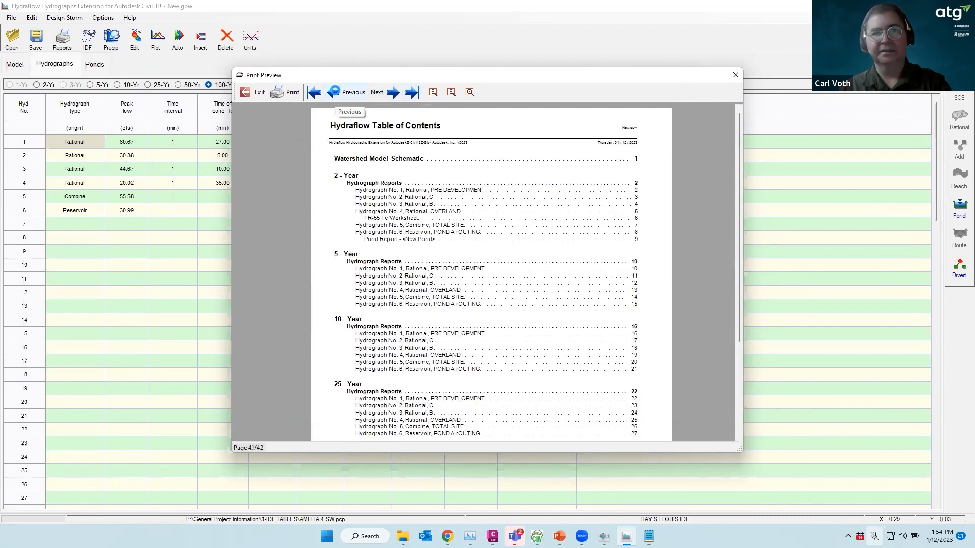
pyautogui.click(333, 92)
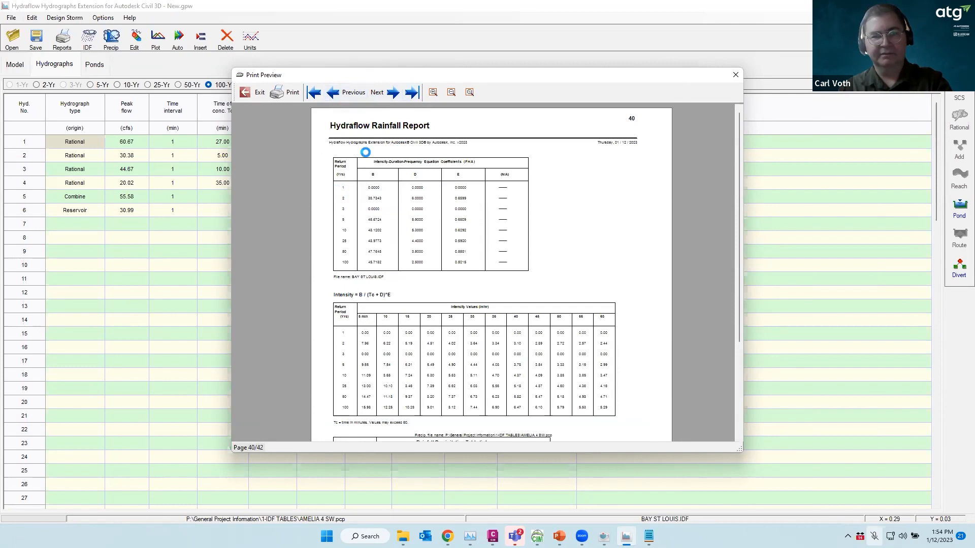
pyautogui.click(340, 91)
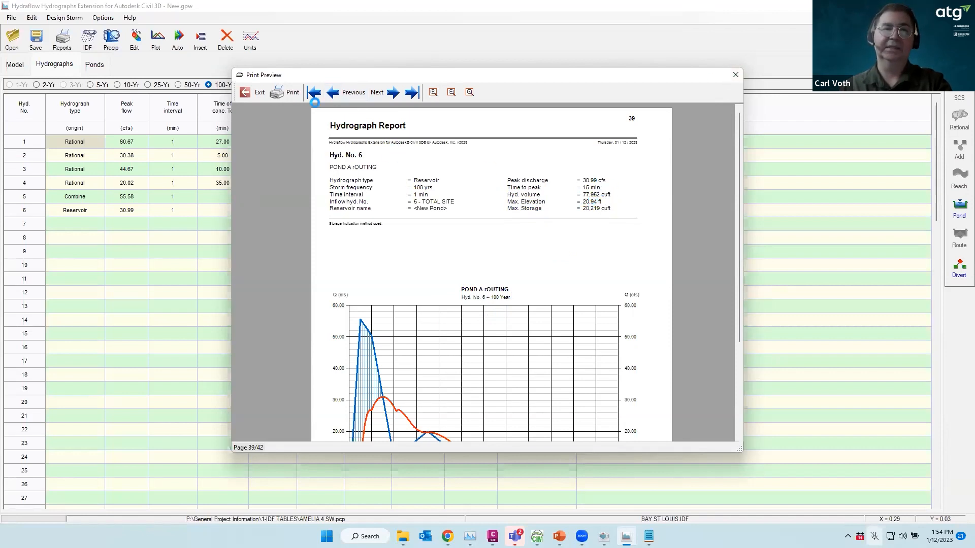
pyautogui.click(735, 75)
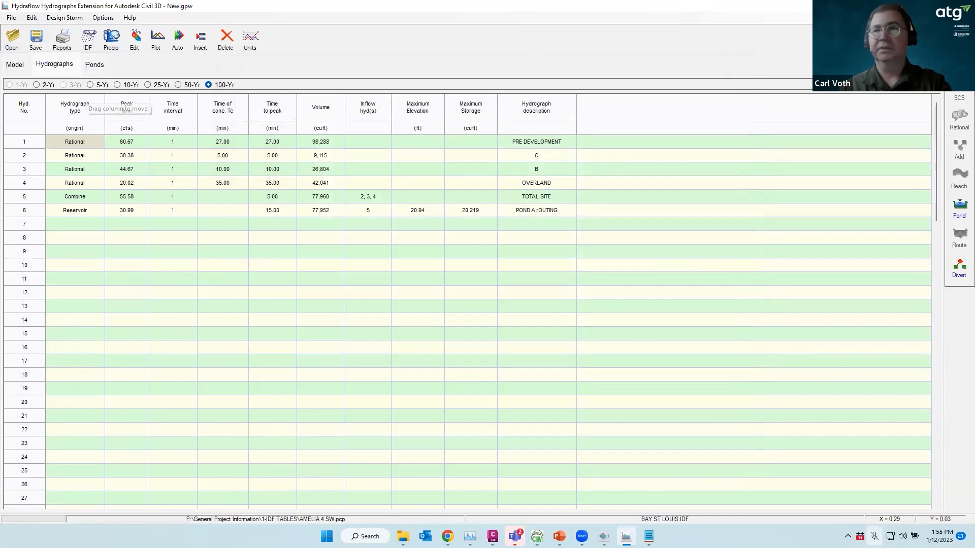
# Show the 25-year results, then bring up the Storm Sewers New.stm pipe table
pyautogui.click(148, 85)
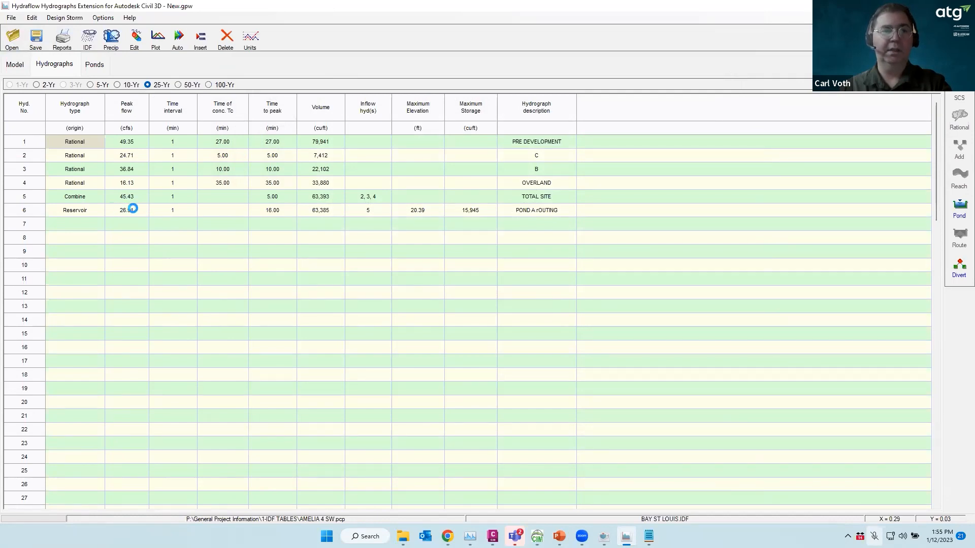
pyautogui.click(605, 536)
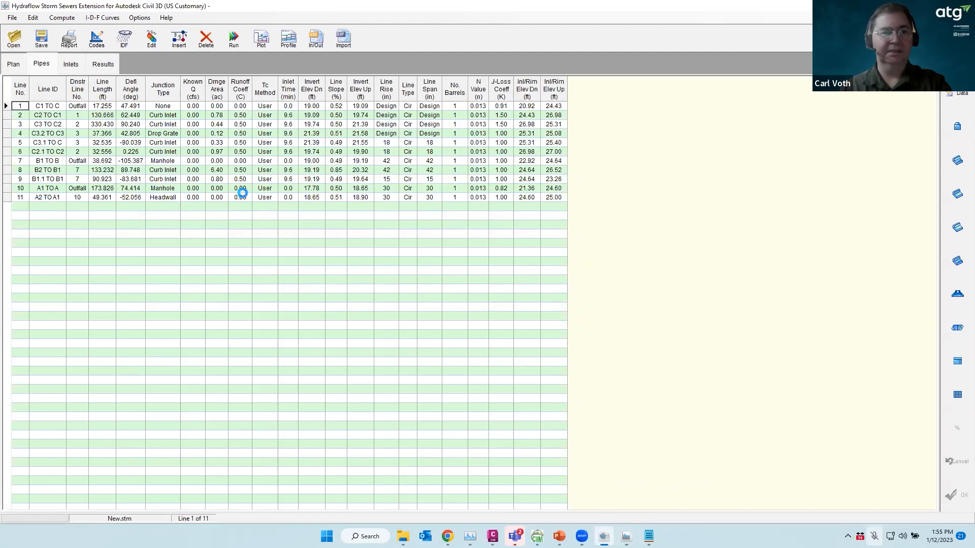
# Give line 11 A2 TO A1 a Known Q of 26.91 cfs
pyautogui.click(217, 197)
pyautogui.click(200, 199)
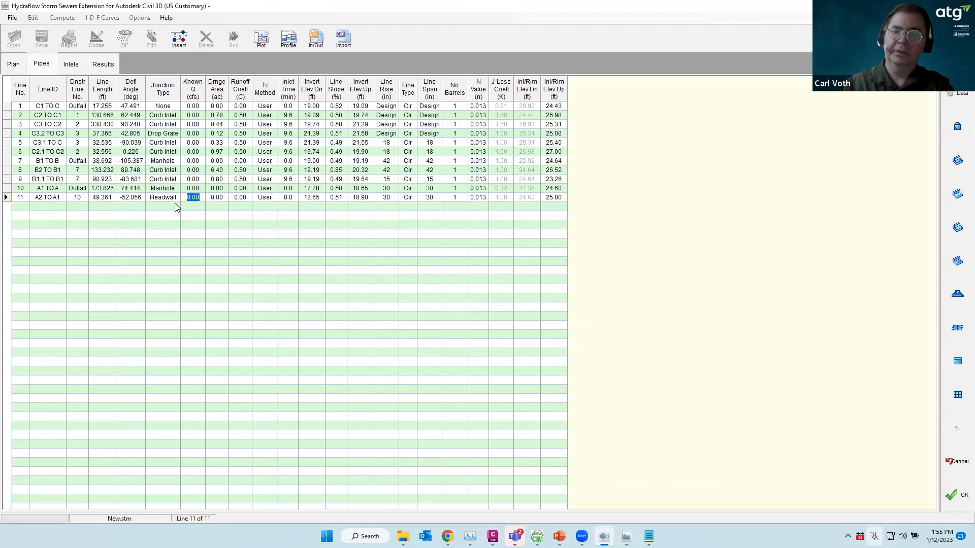
pyautogui.write('26.91')
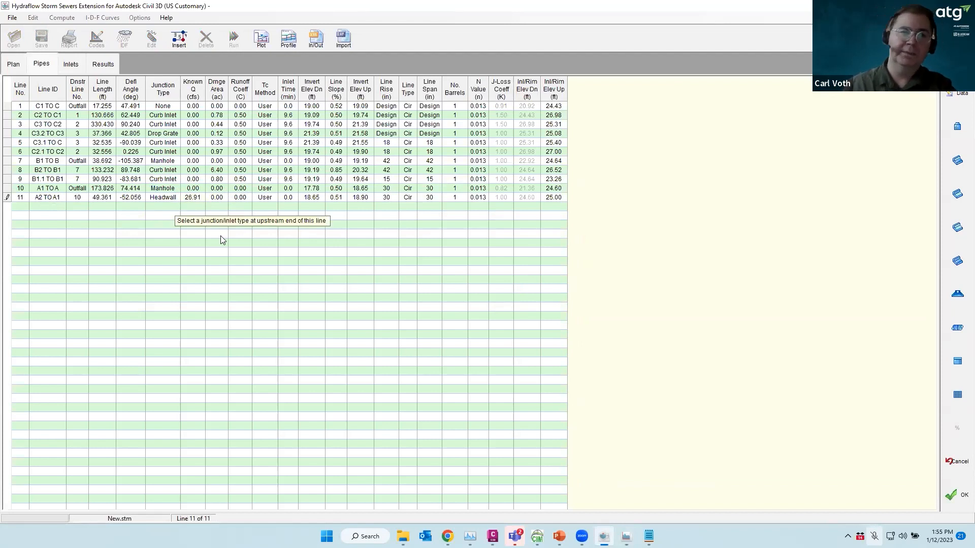
pyautogui.click(961, 502)
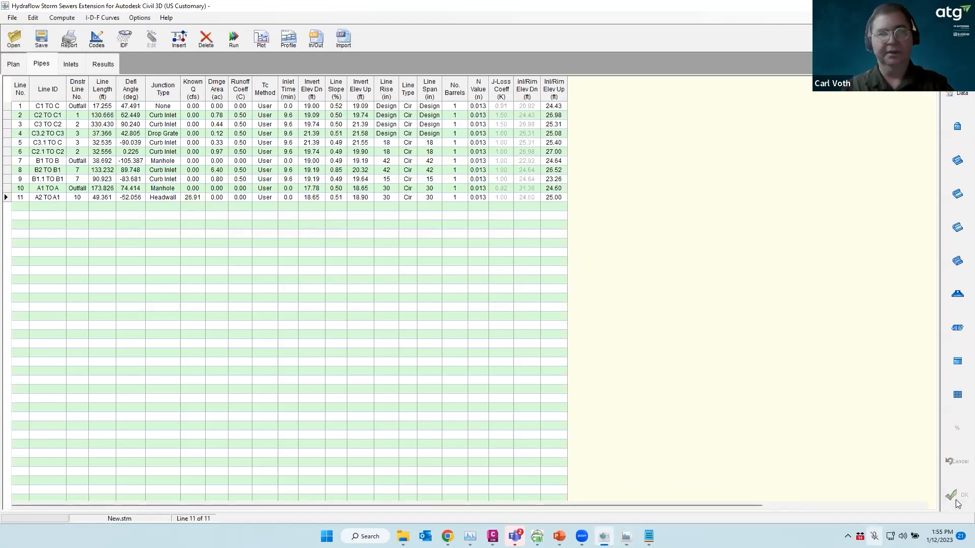
# Set the compute return period to 25-Yr
pyautogui.click(233, 38)
pyautogui.click(460, 187)
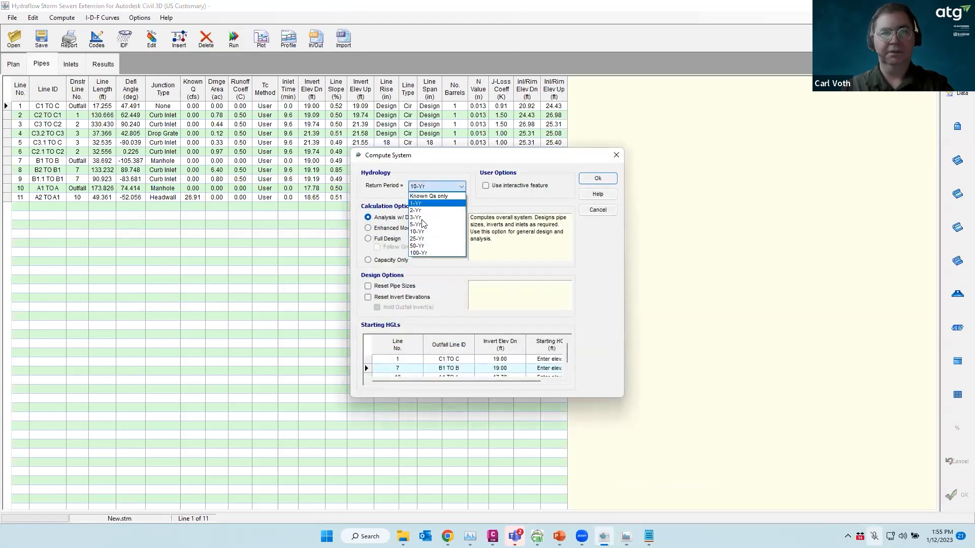
pyautogui.click(431, 242)
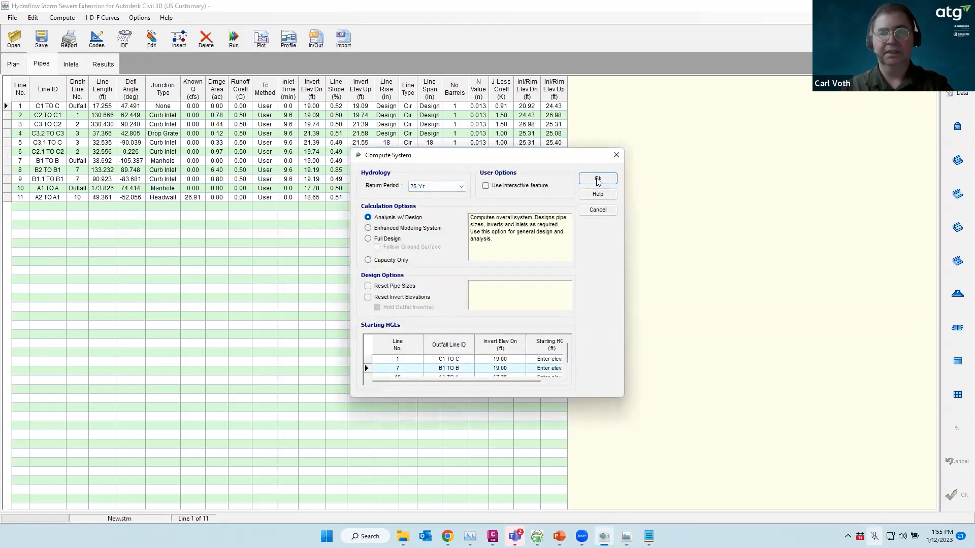
pyautogui.moveTo(523, 382); pyautogui.dragTo(558, 382)
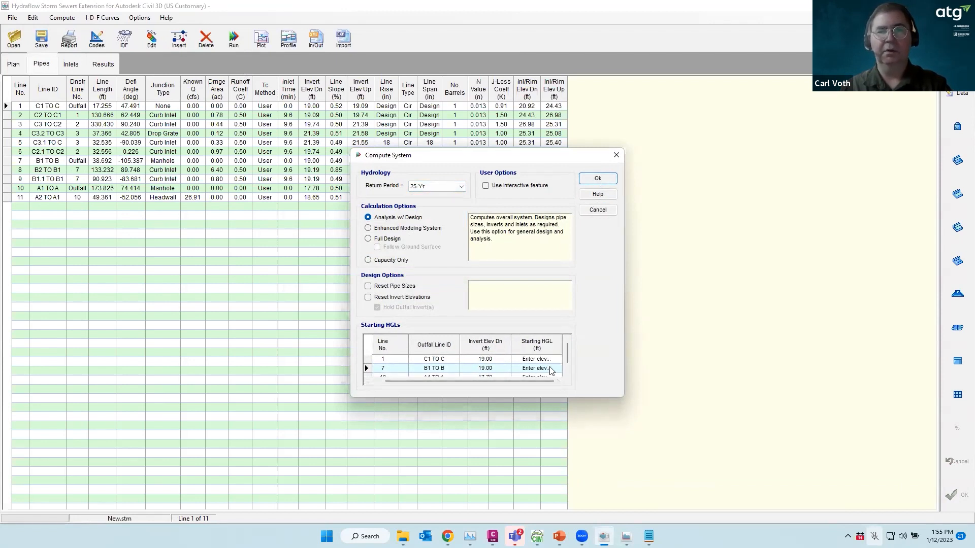
pyautogui.scroll(-1, 550, 371)
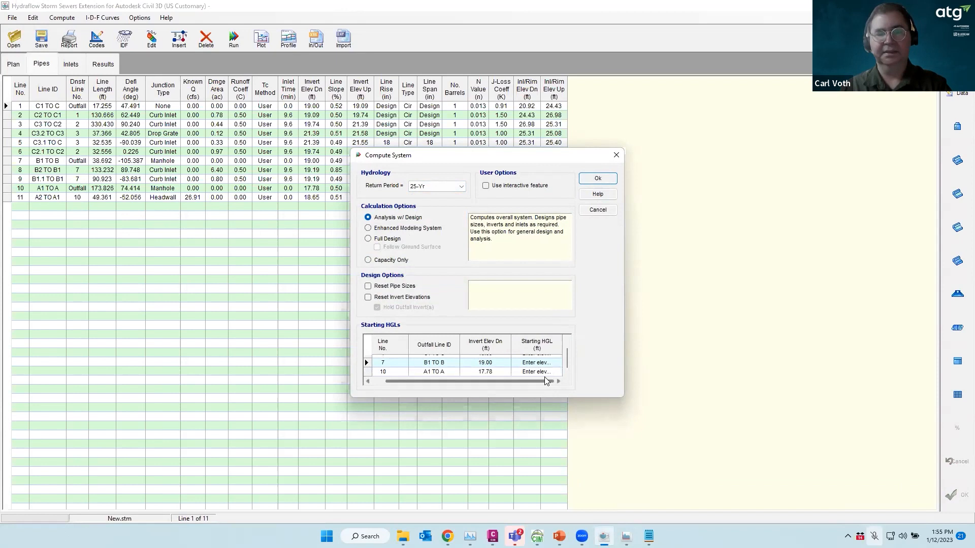
pyautogui.scroll(1, 554, 368)
# Set Critical starting HGL for lines 1, 7 and 10, and run the 25-year computation
pyautogui.click(554, 360)
pyautogui.click(554, 359)
pyautogui.click(558, 359)
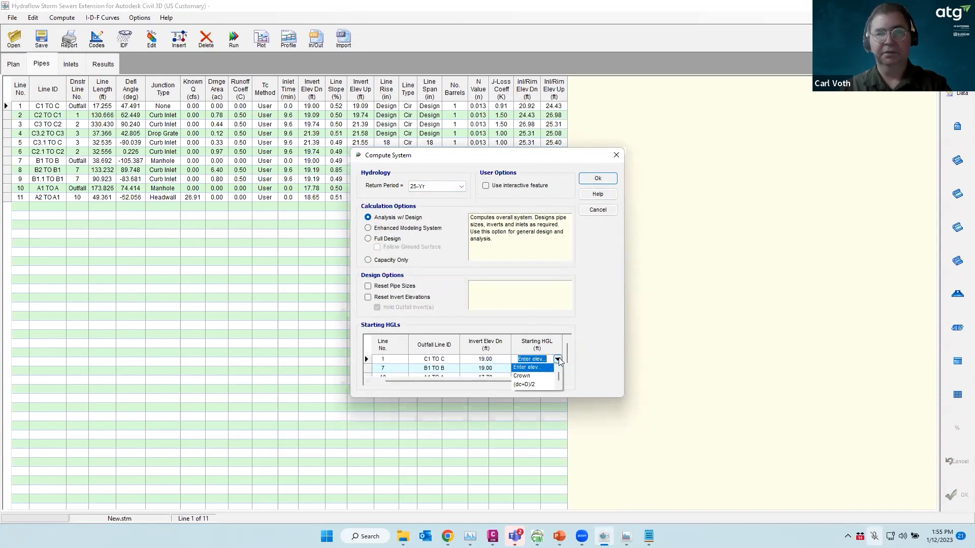
pyautogui.moveTo(558, 375); pyautogui.dragTo(558, 383)
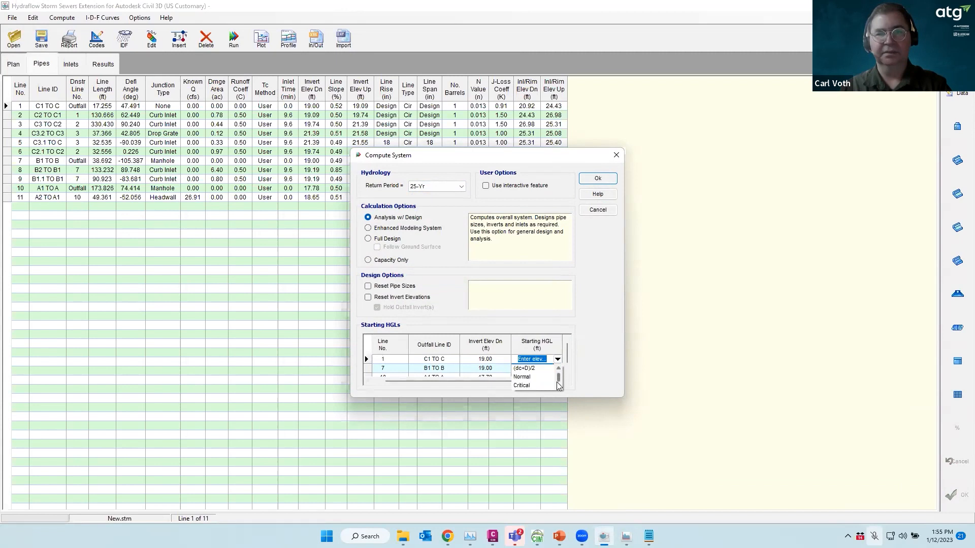
pyautogui.click(523, 385)
pyautogui.click(547, 369)
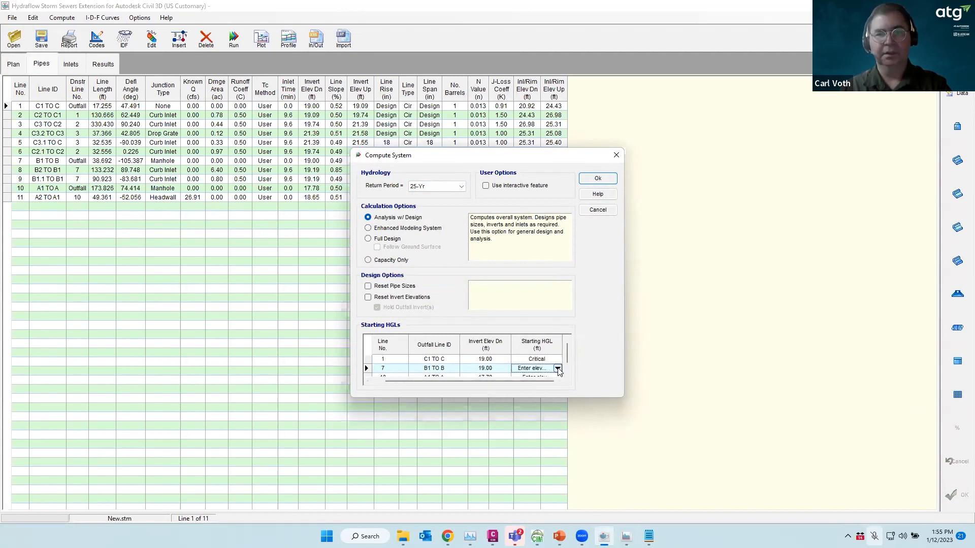
pyautogui.click(558, 368)
pyautogui.moveTo(558, 382); pyautogui.dragTo(559, 394)
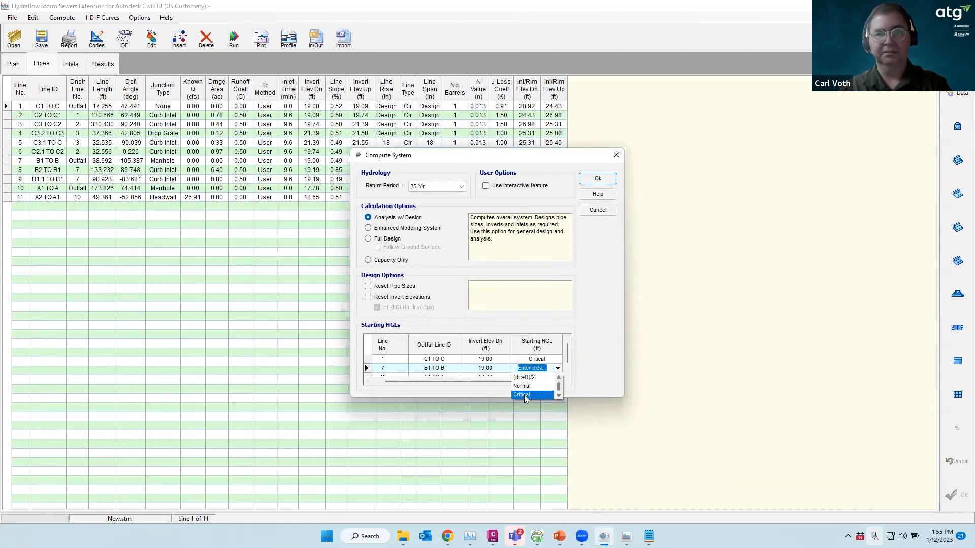
pyautogui.click(524, 394)
pyautogui.click(557, 376)
pyautogui.click(557, 372)
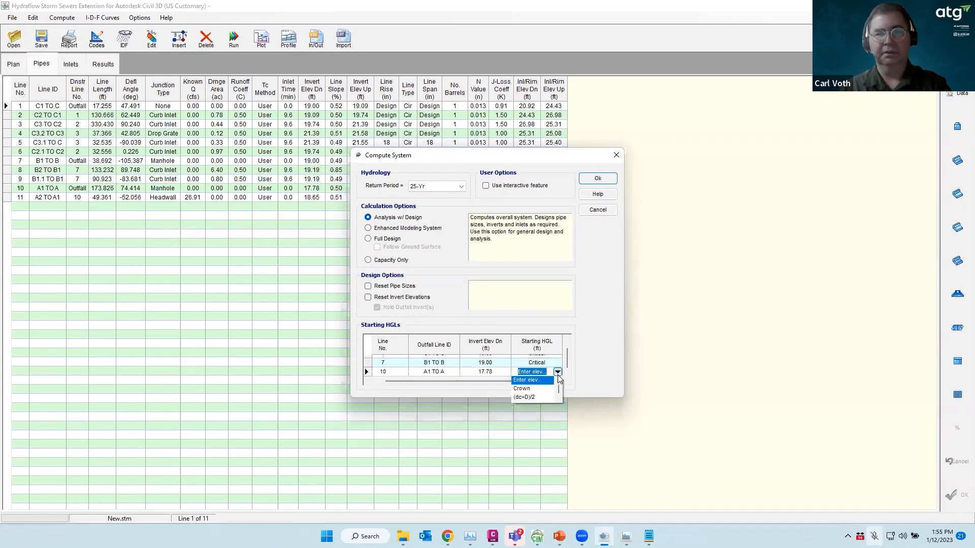
pyautogui.moveTo(558, 389); pyautogui.dragTo(560, 398)
pyautogui.click(532, 398)
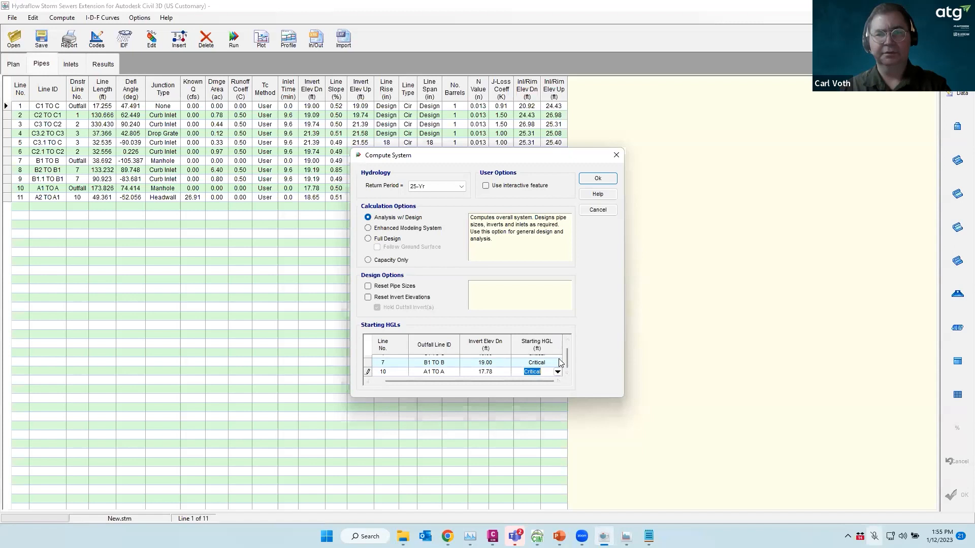
pyautogui.click(598, 179)
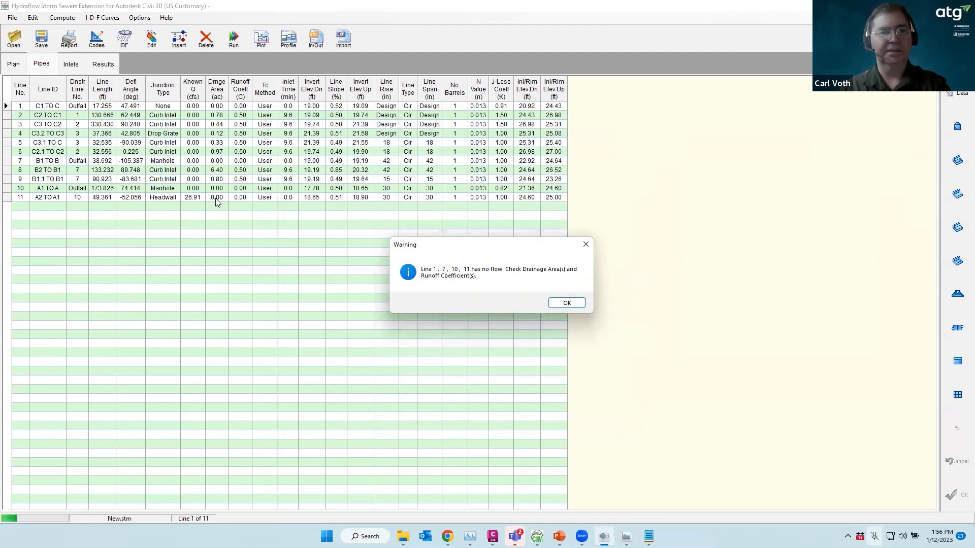
# Dismiss the no-flow warning and review the DOT, FL-DOT and Inlet results tables
pyautogui.click(566, 303)
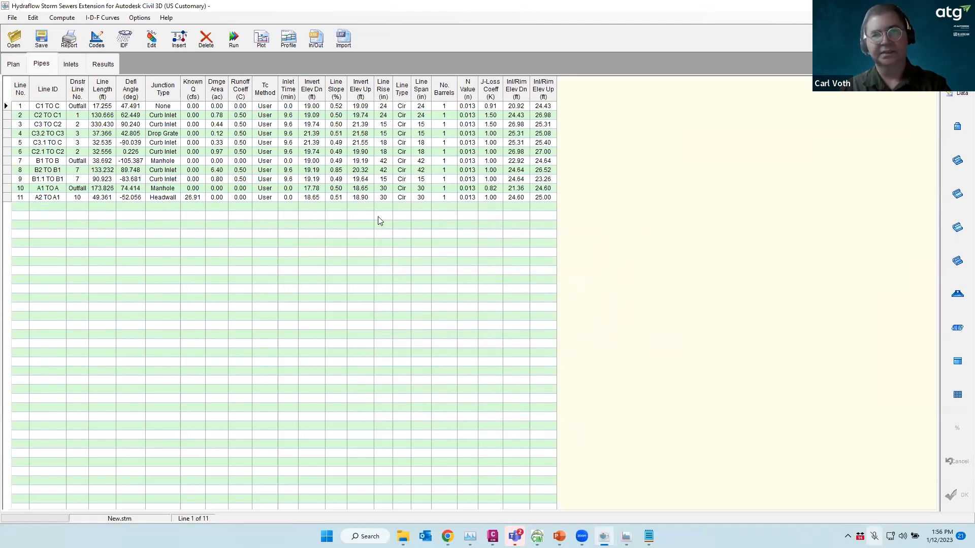
pyautogui.click(109, 62)
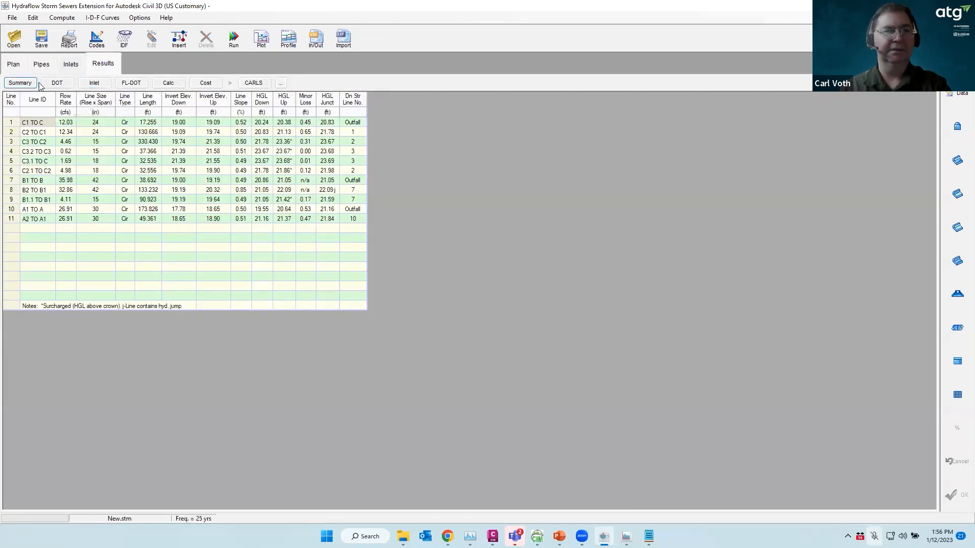
pyautogui.click(57, 84)
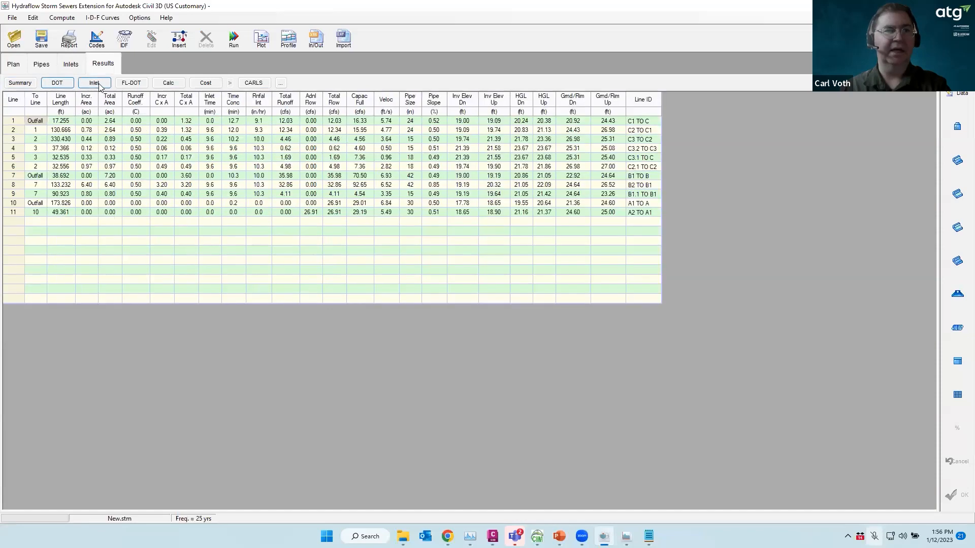
pyautogui.click(132, 84)
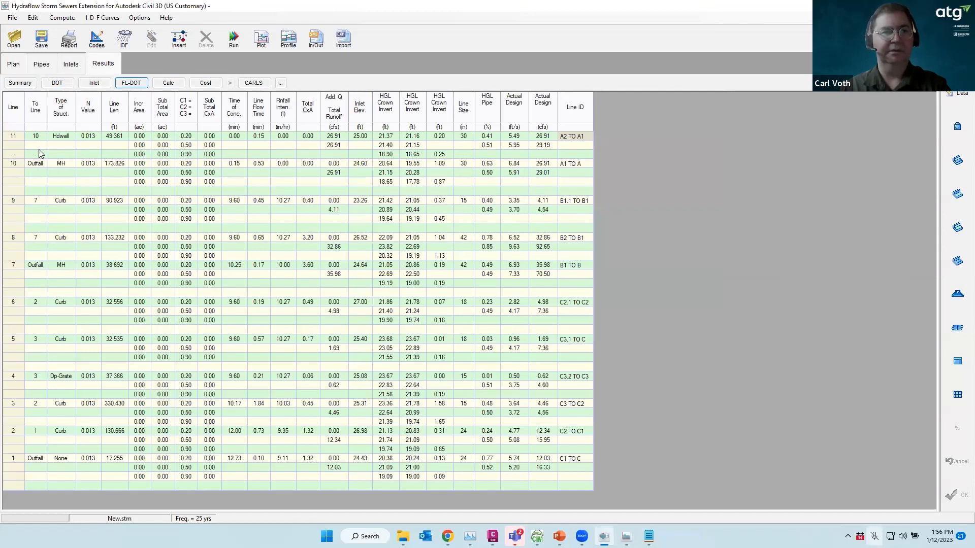
pyautogui.click(102, 84)
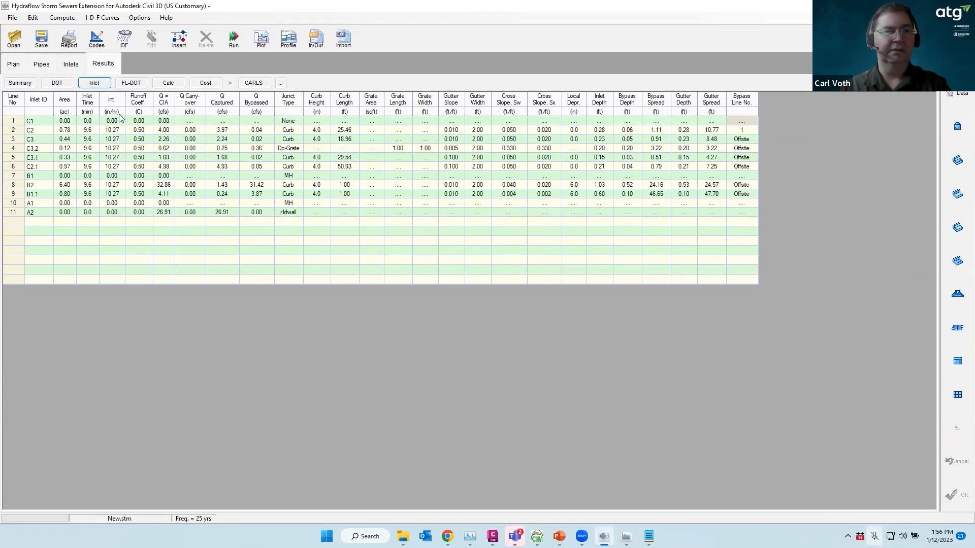
pyautogui.click(56, 83)
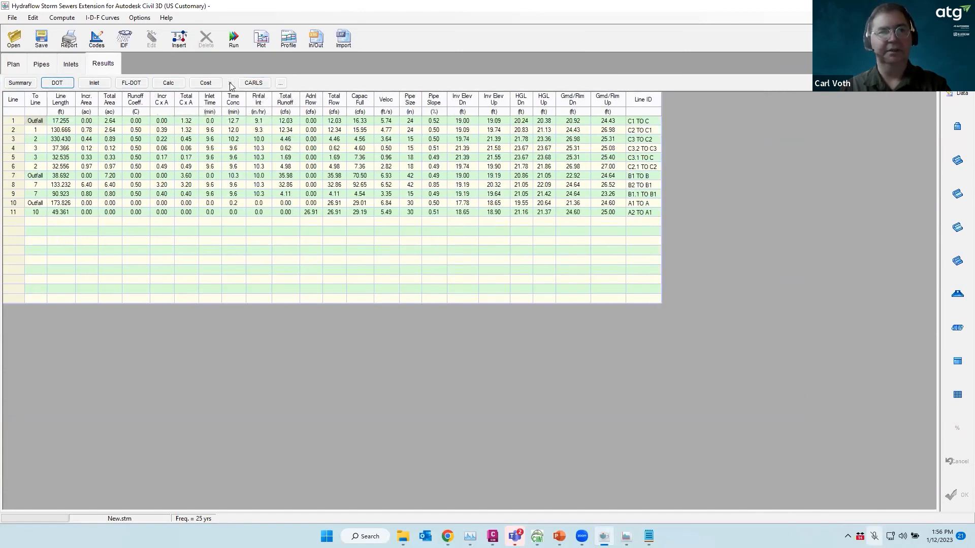
# Remove the Cross Slope Sx column, add one more column to CARLS, and display the CARLS results
pyautogui.click(281, 83)
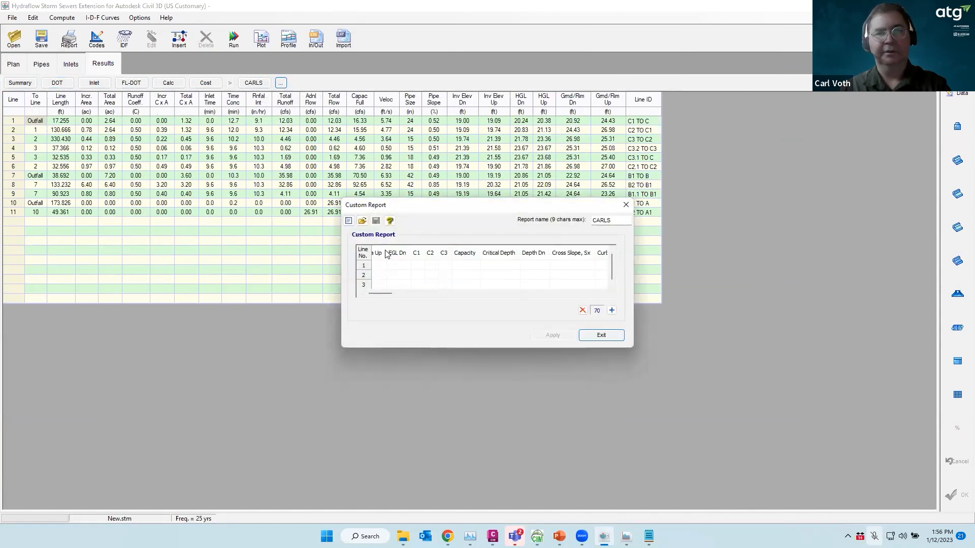
pyautogui.click(396, 254)
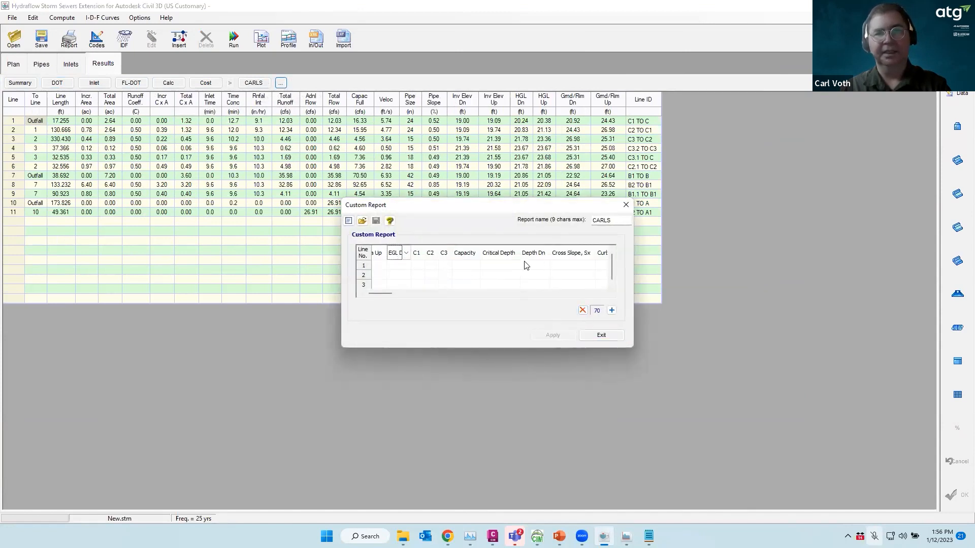
pyautogui.click(569, 255)
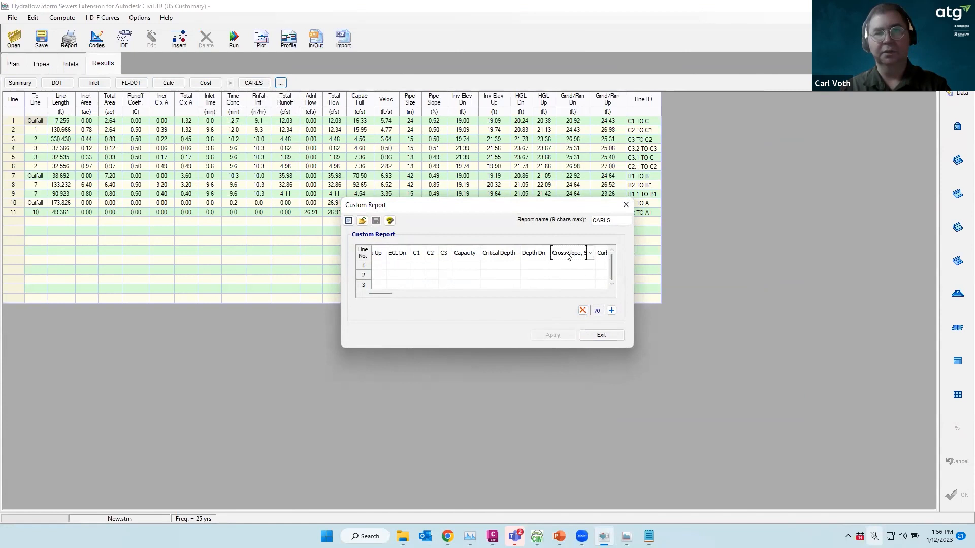
pyautogui.click(582, 310)
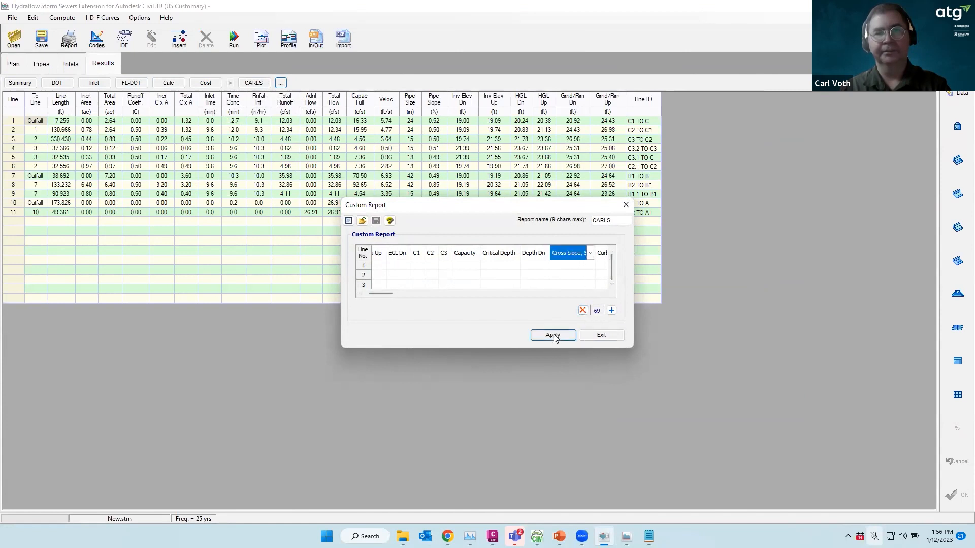
pyautogui.click(611, 311)
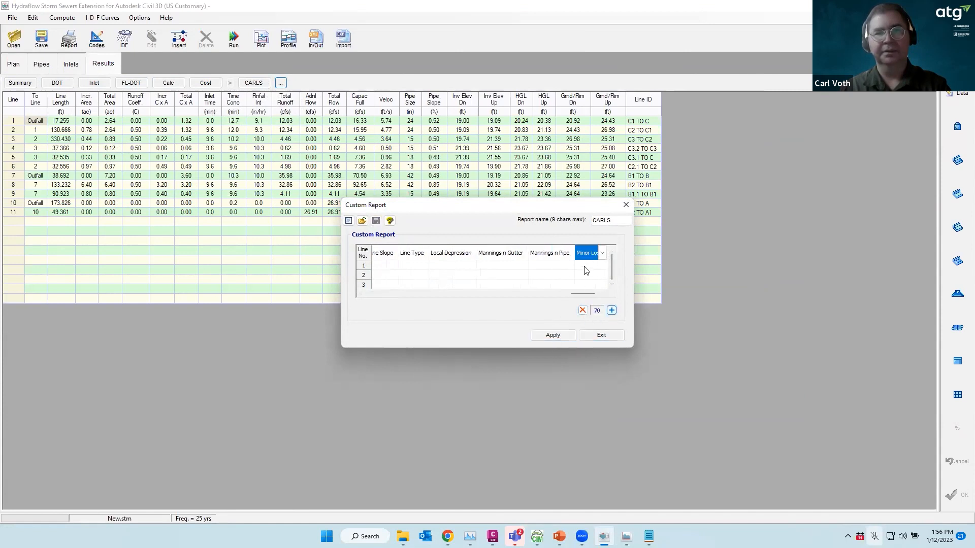
pyautogui.click(553, 335)
pyautogui.click(601, 335)
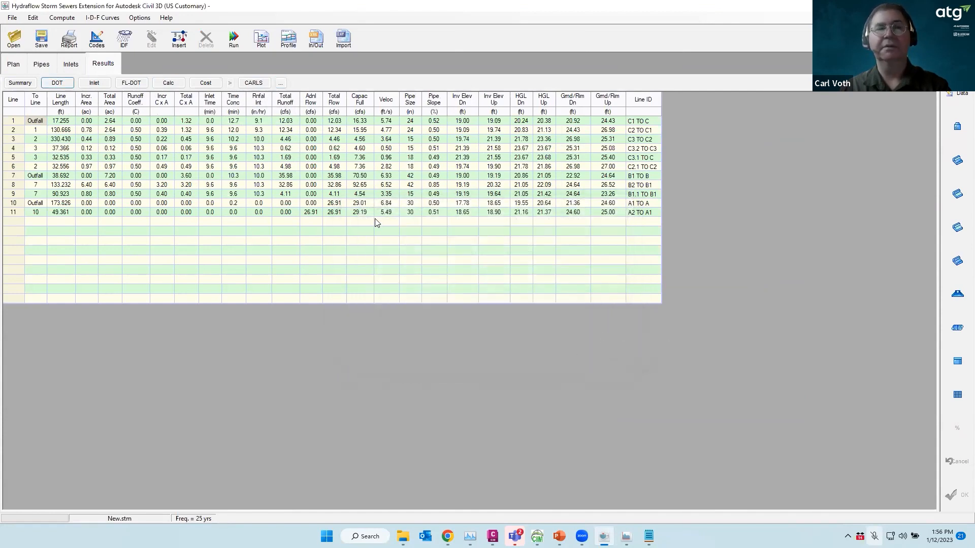
pyautogui.click(253, 83)
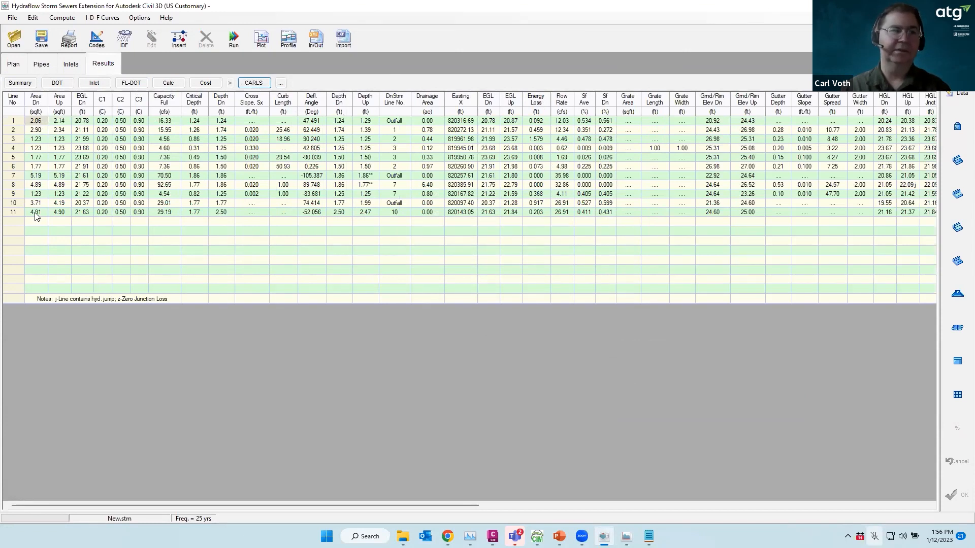
# Preview the Plan View, Tc Tabulation and Summary reports for all lines
pyautogui.click(70, 41)
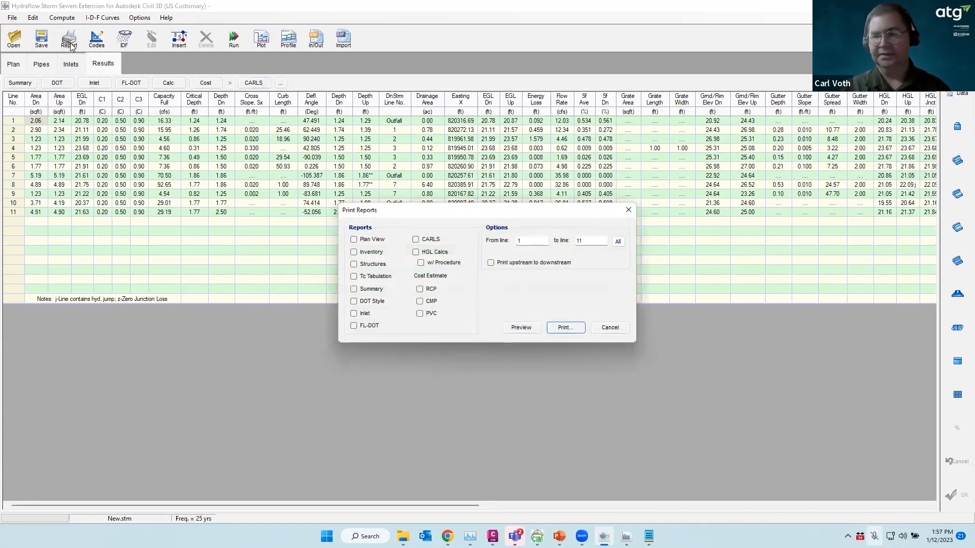
pyautogui.click(355, 240)
pyautogui.click(353, 276)
pyautogui.click(354, 289)
pyautogui.click(618, 242)
pyautogui.click(521, 328)
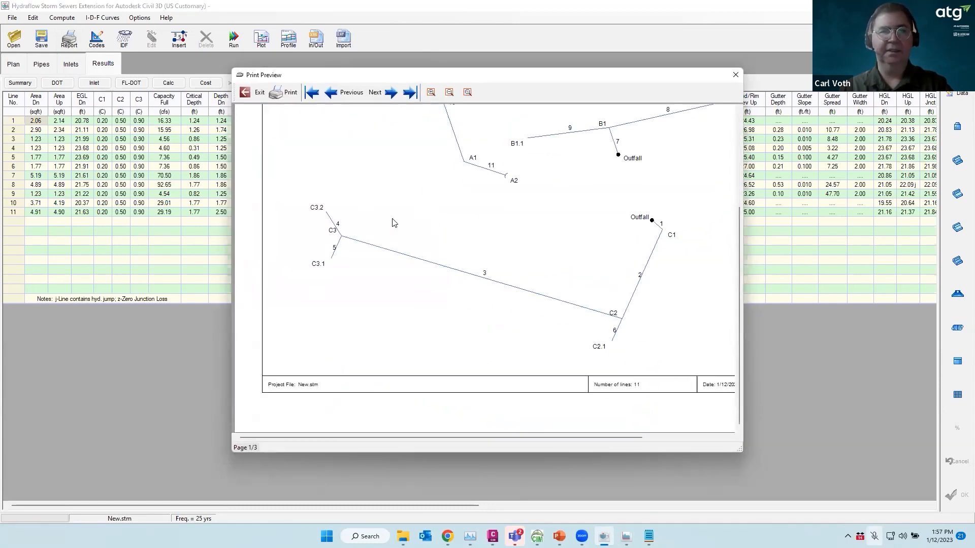
pyautogui.click(251, 93)
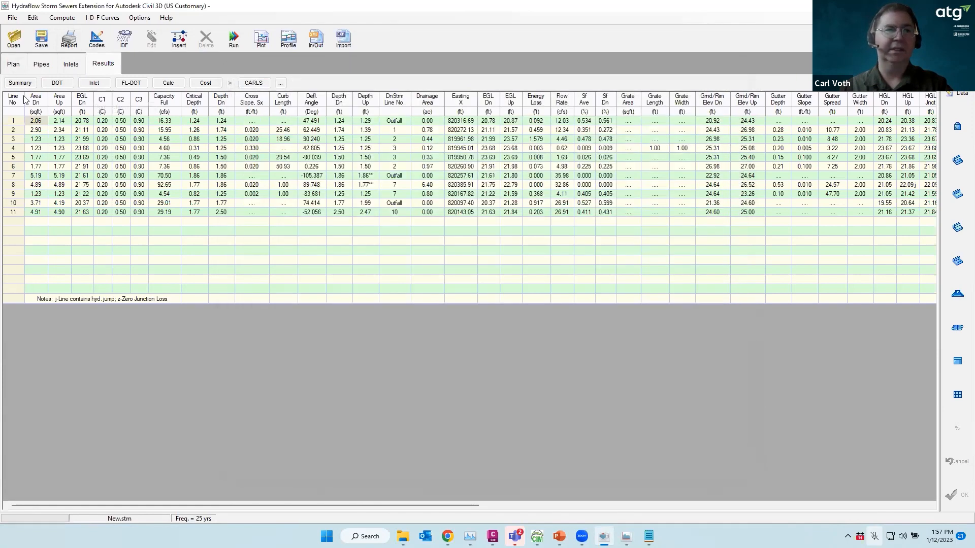
# From the Plan tab, preview the same reports printed upstream to downstream
pyautogui.click(14, 65)
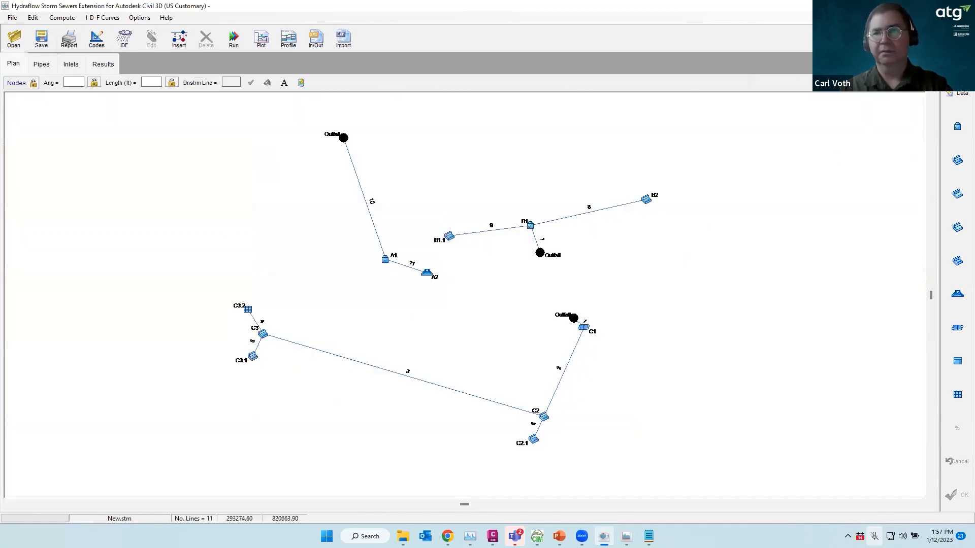
pyautogui.scroll(-2, 450, 288)
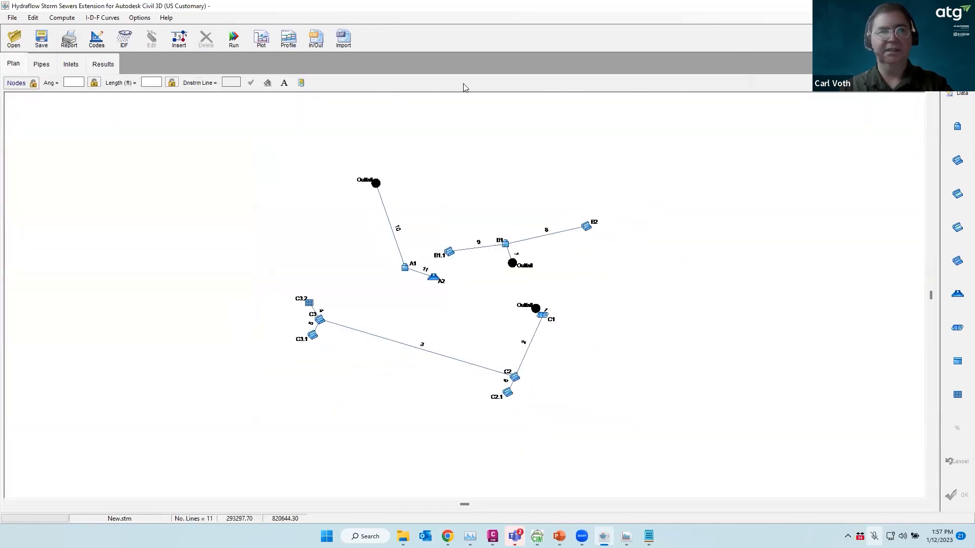
pyautogui.click(70, 41)
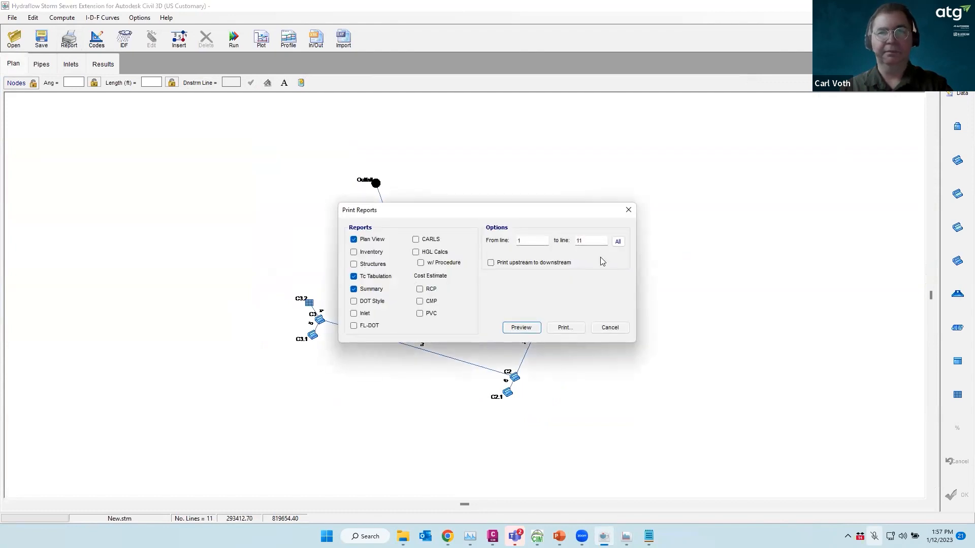
pyautogui.click(490, 263)
pyautogui.click(521, 328)
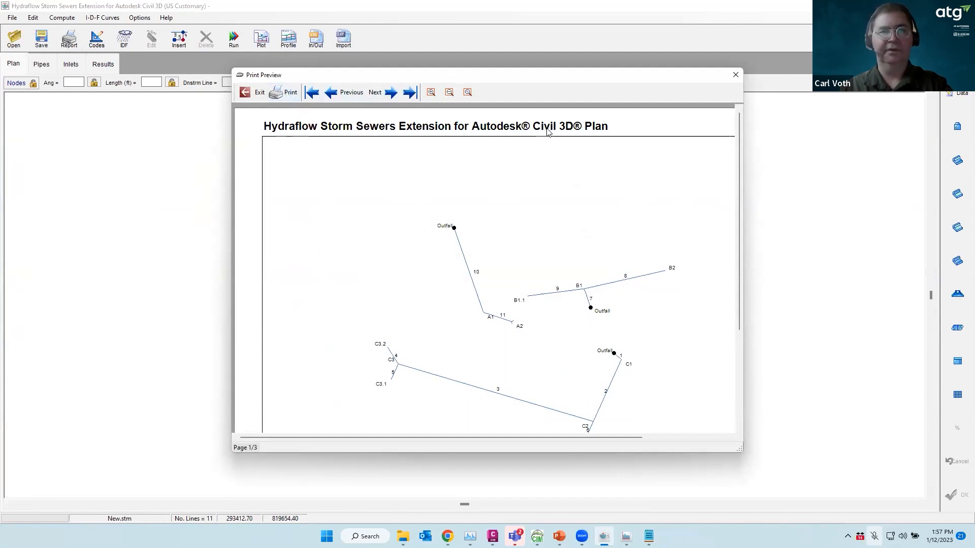
# Plot the storm sewer profile for lines 1 through 4 (C1 TO C to C3.2 TO C3), then close it
pyautogui.click(254, 92)
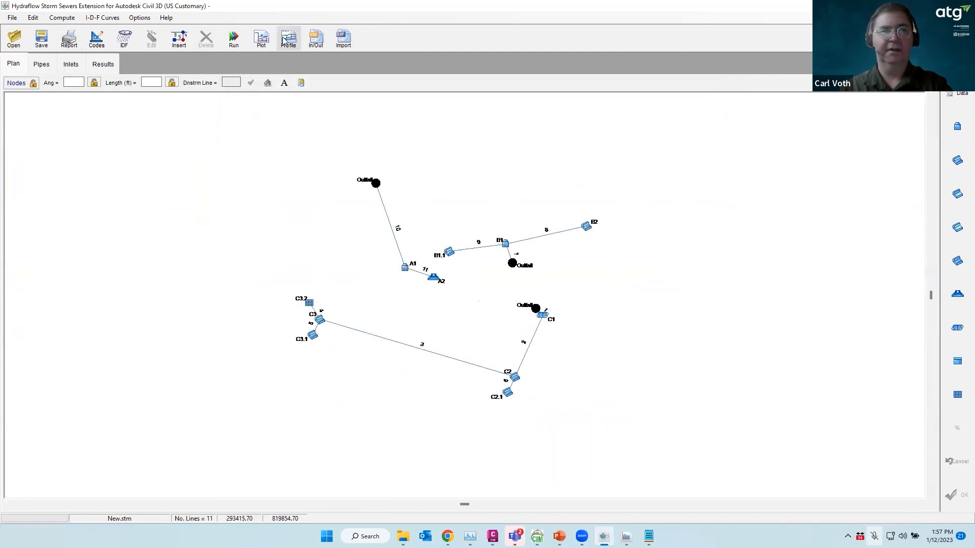
pyautogui.click(289, 41)
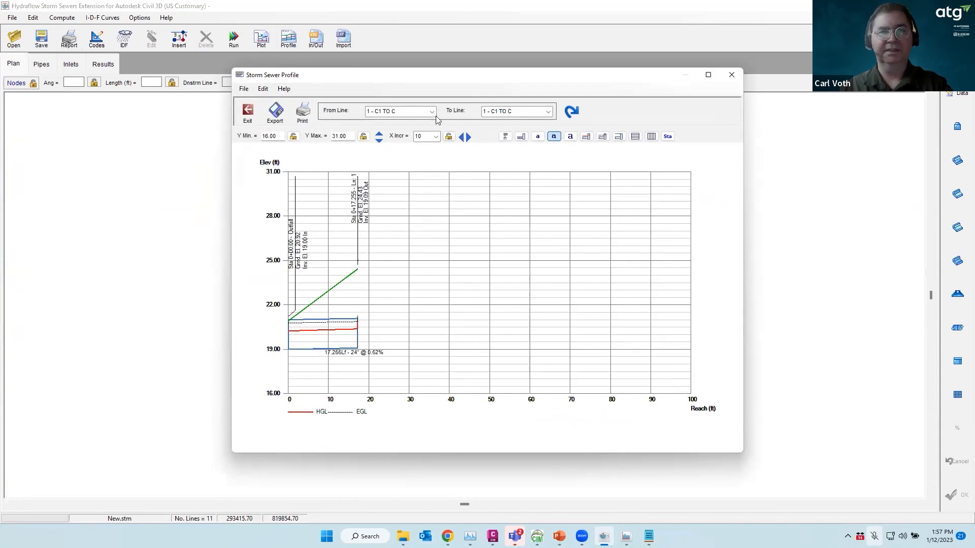
pyautogui.click(547, 111)
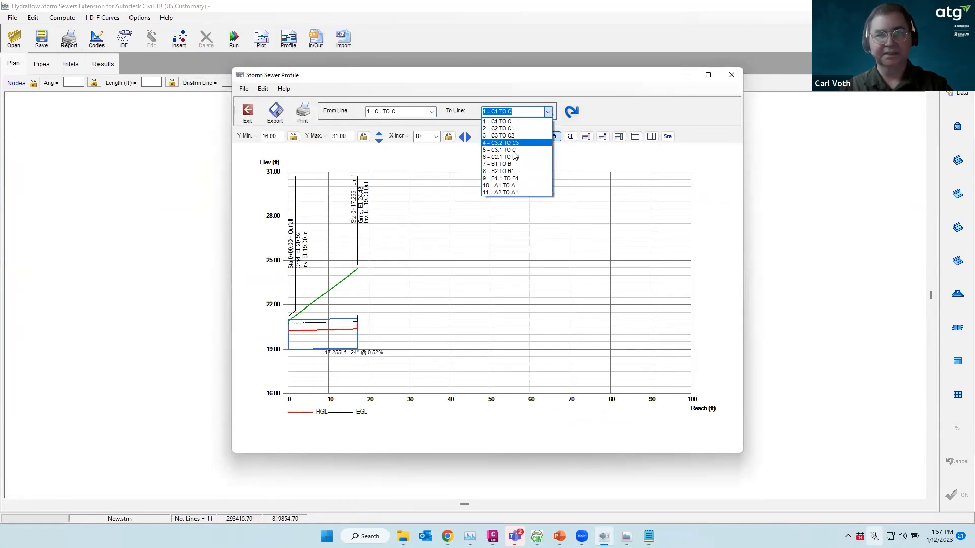
pyautogui.click(500, 142)
pyautogui.click(575, 110)
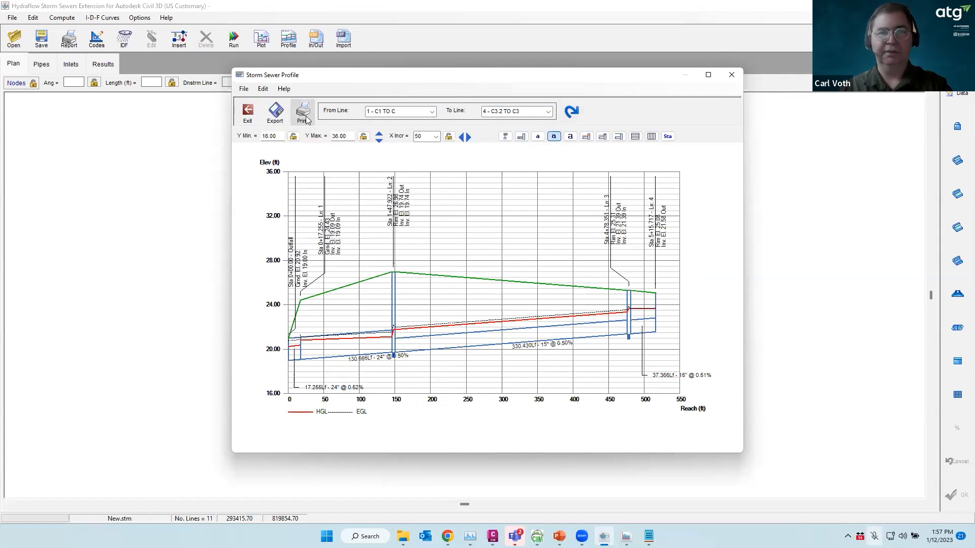
pyautogui.click(248, 112)
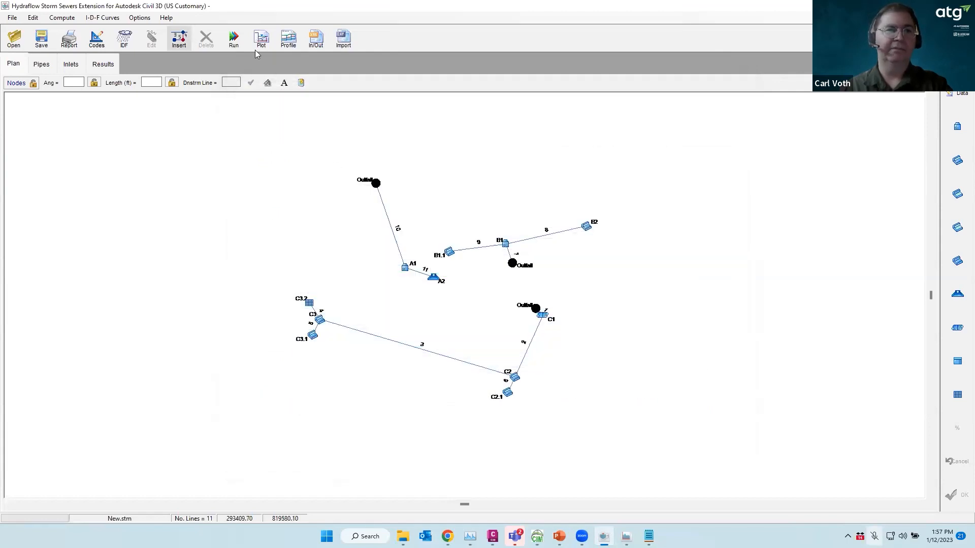
# View the inlet sections for lines 1 and 2, showing line 2 as a 2D gutter cross-section
pyautogui.click(288, 39)
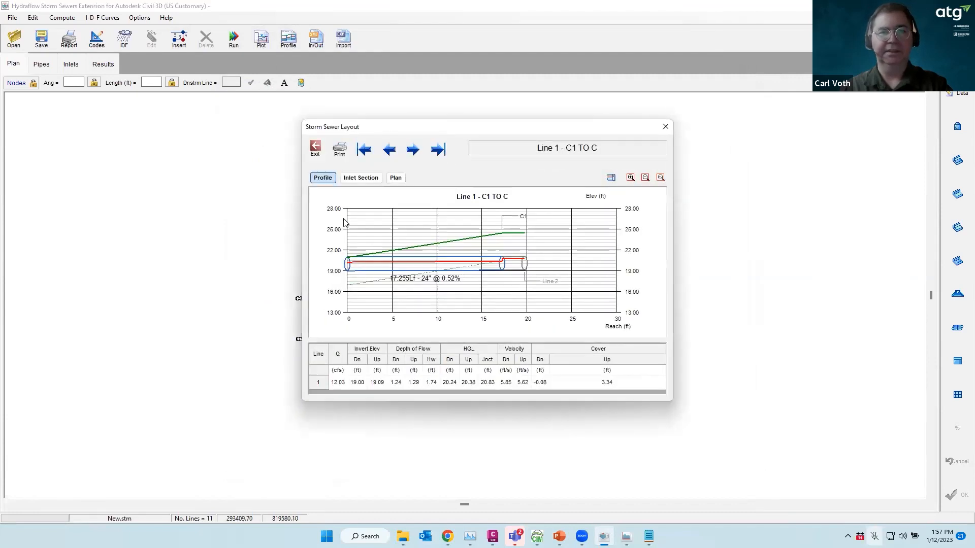
pyautogui.click(365, 179)
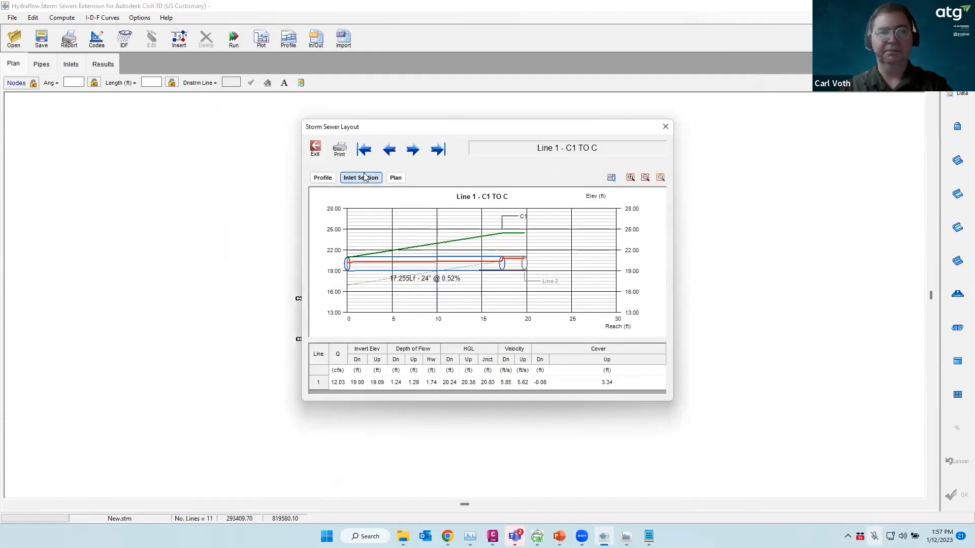
pyautogui.click(412, 149)
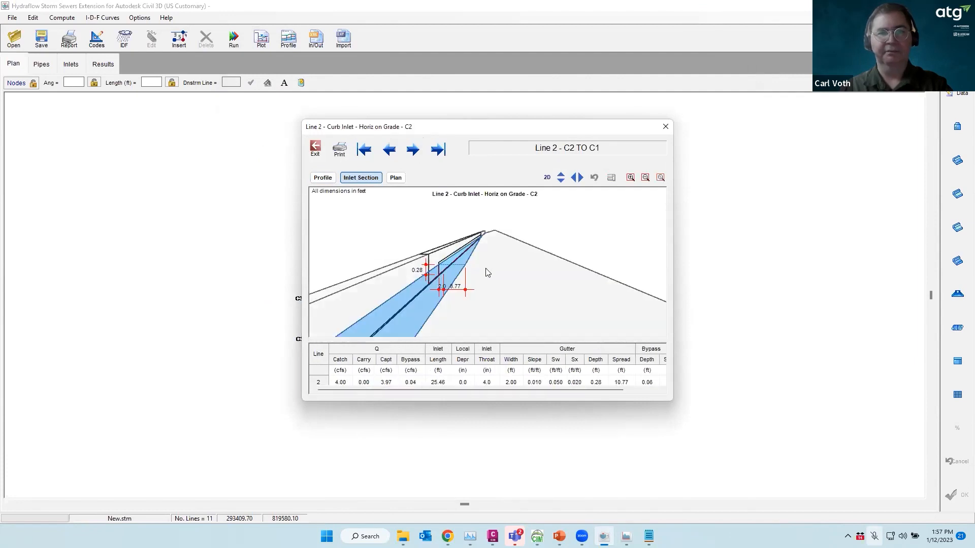
pyautogui.click(546, 177)
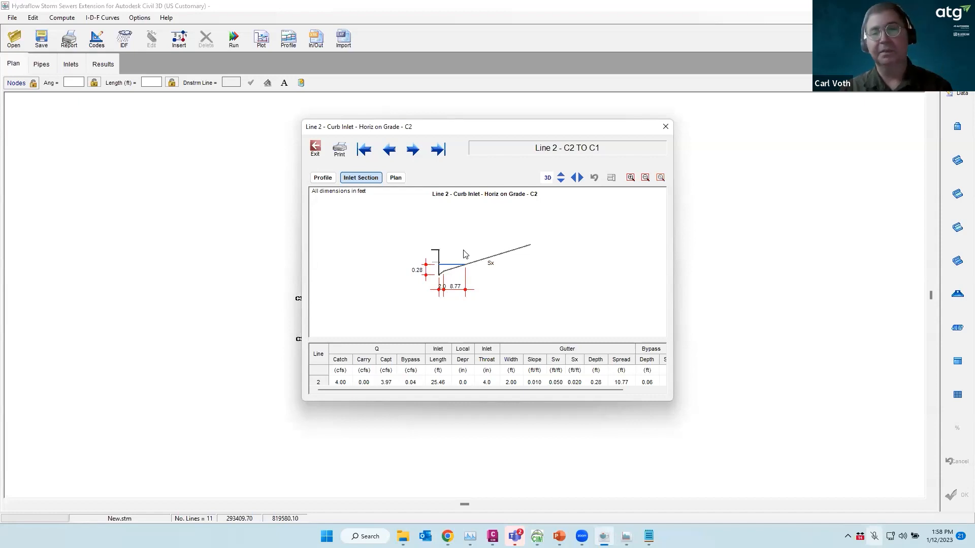
pyautogui.click(315, 149)
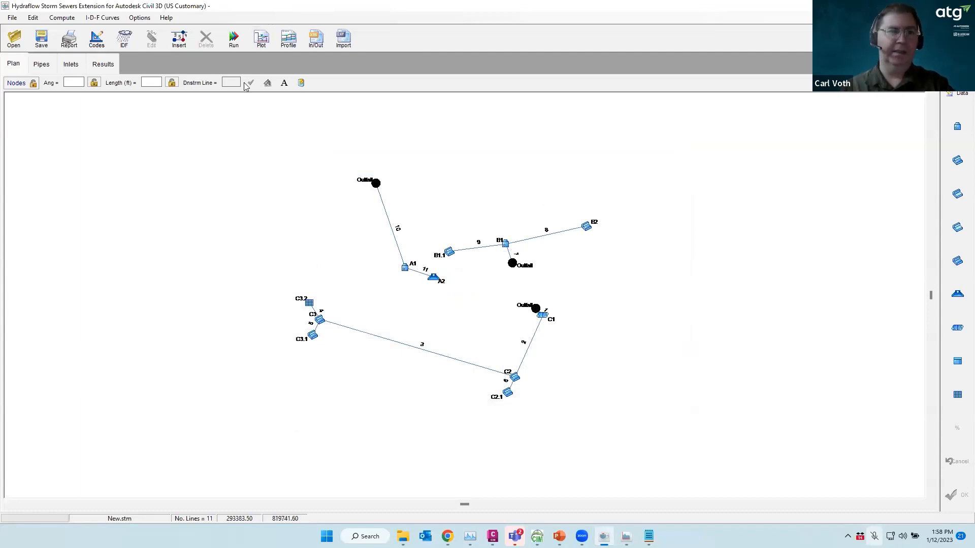
# Reopen line 2's curb inlet section, cancel printing it, and close the storm sewers project
pyautogui.click(269, 39)
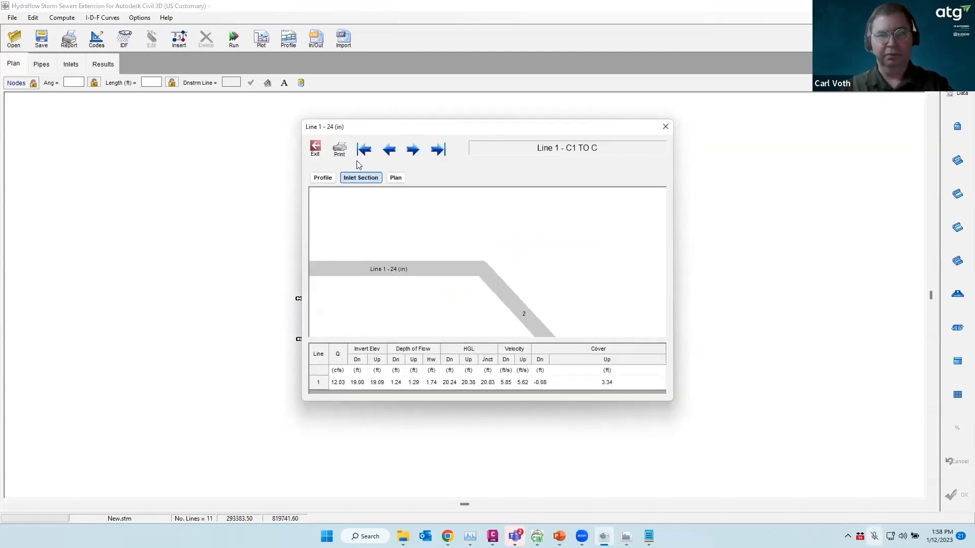
pyautogui.click(414, 155)
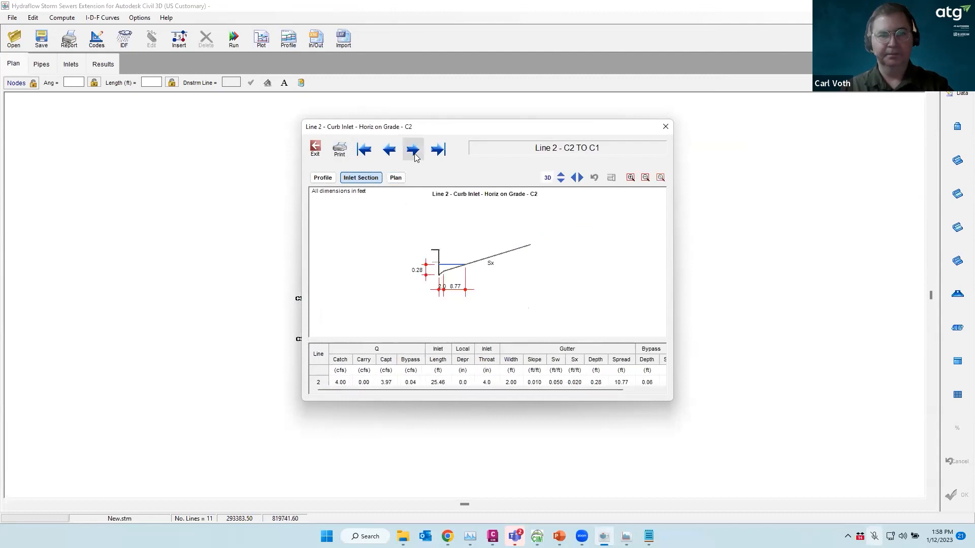
pyautogui.click(340, 151)
pyautogui.click(477, 332)
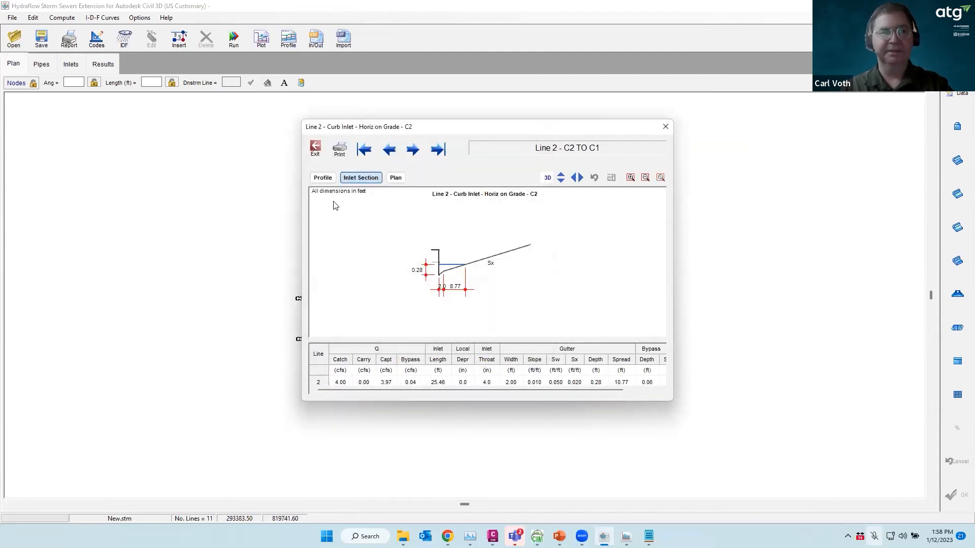
pyautogui.click(314, 149)
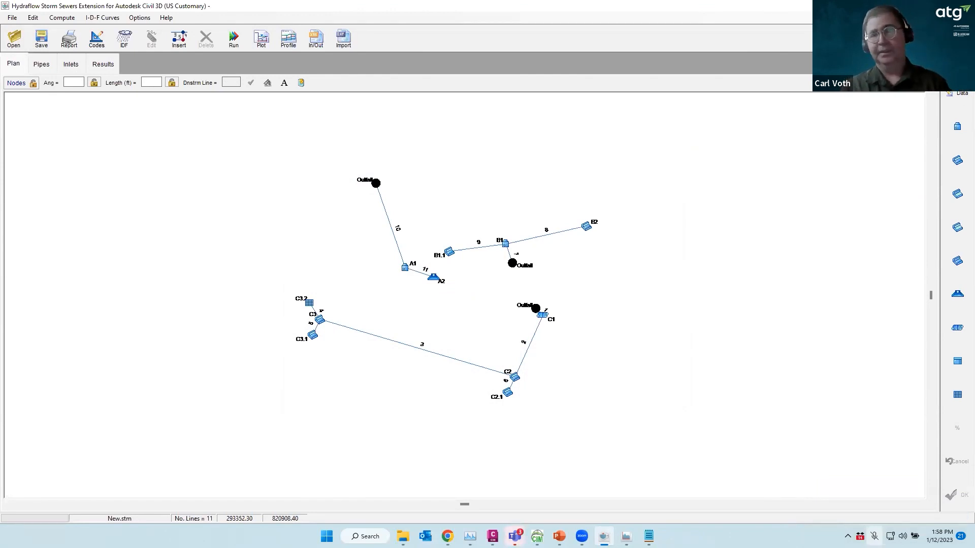
pyautogui.click(963, 6)
# Discard New.stm changes, return to the Post Development Map drawing, and start exporting its pipe network to Storm Sewers
pyautogui.click(487, 305)
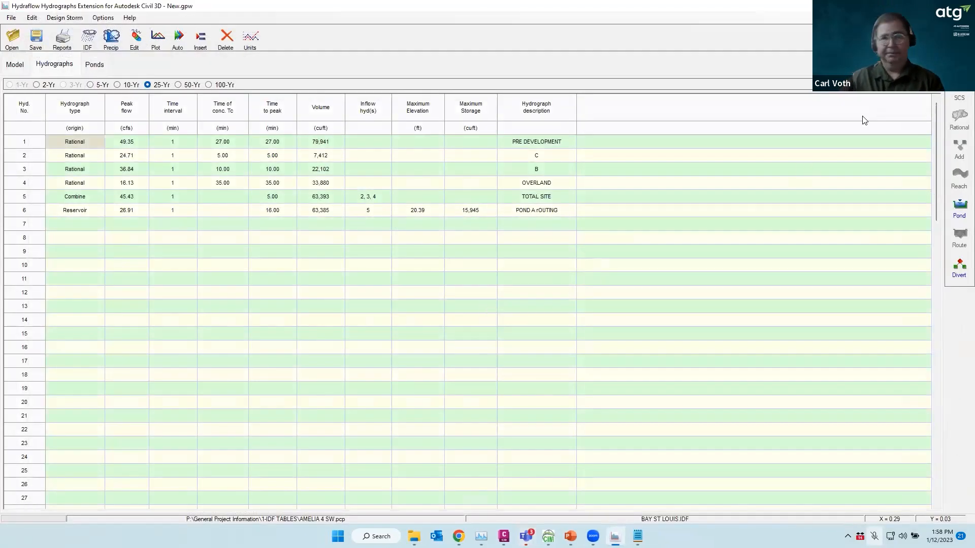
pyautogui.moveTo(504, 536)
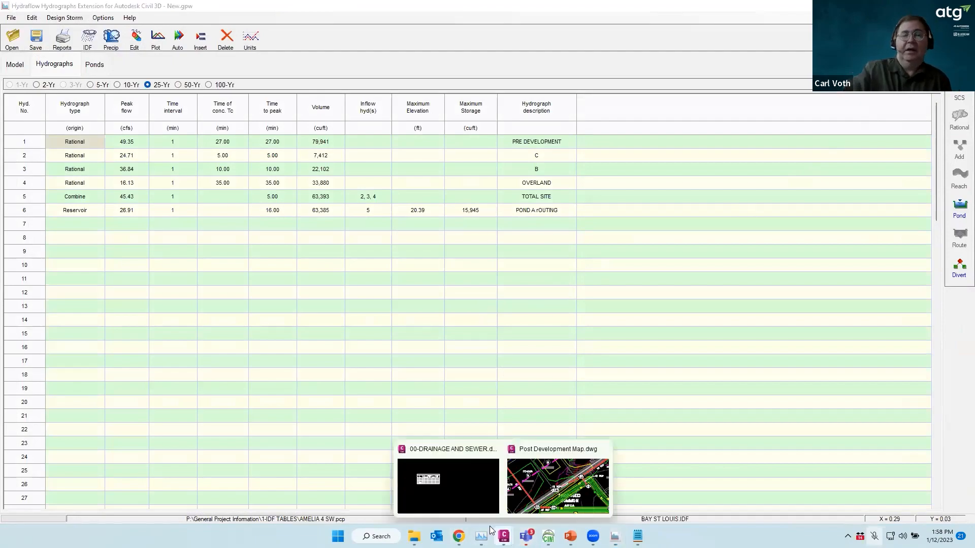
pyautogui.click(557, 486)
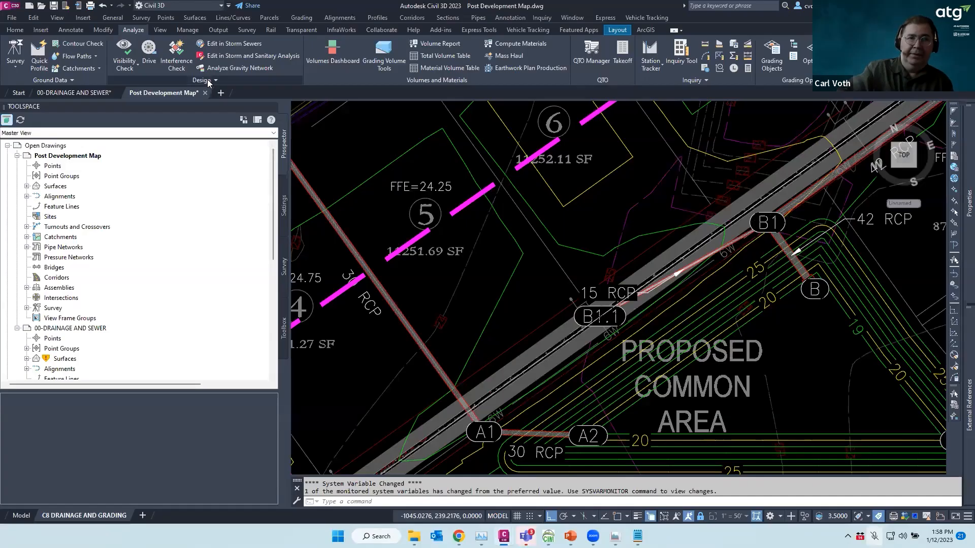
pyautogui.moveTo(204, 95)
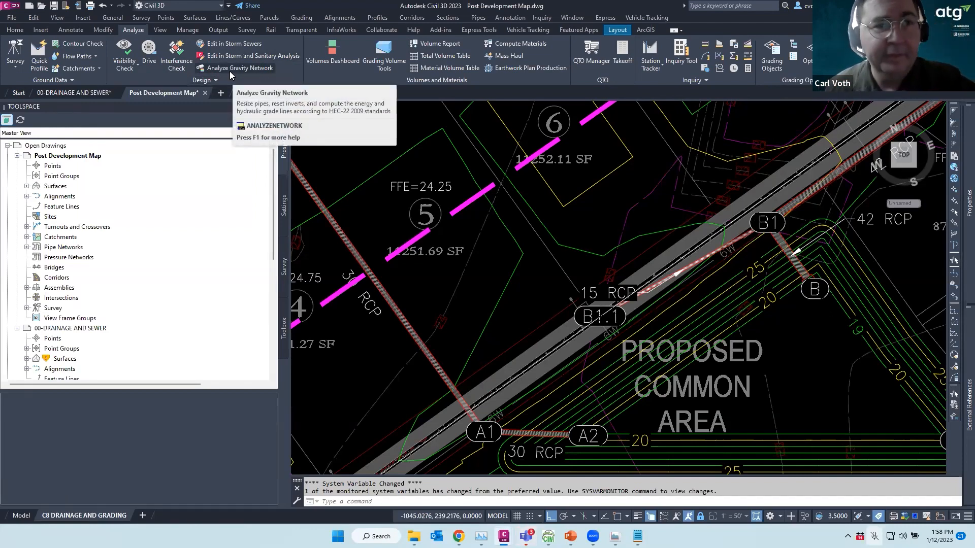
pyautogui.click(234, 56)
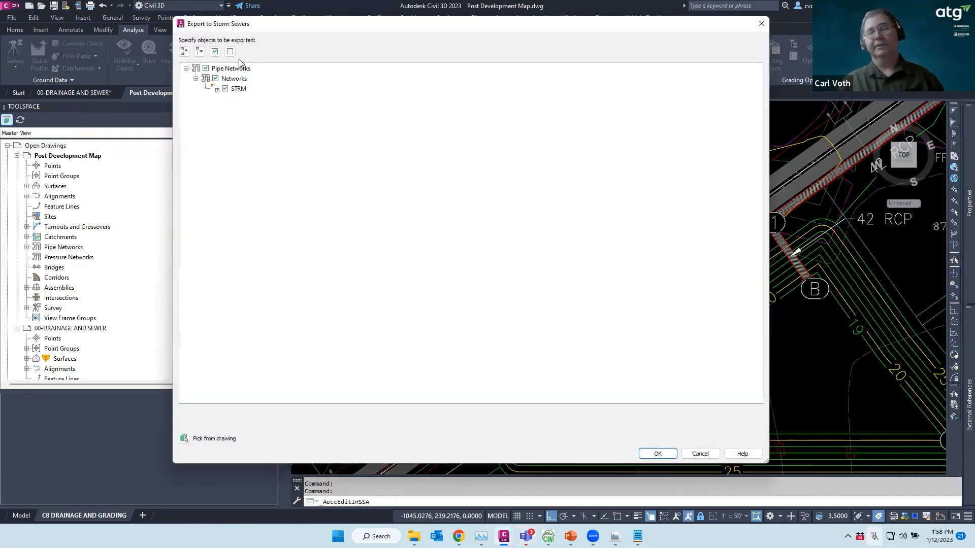